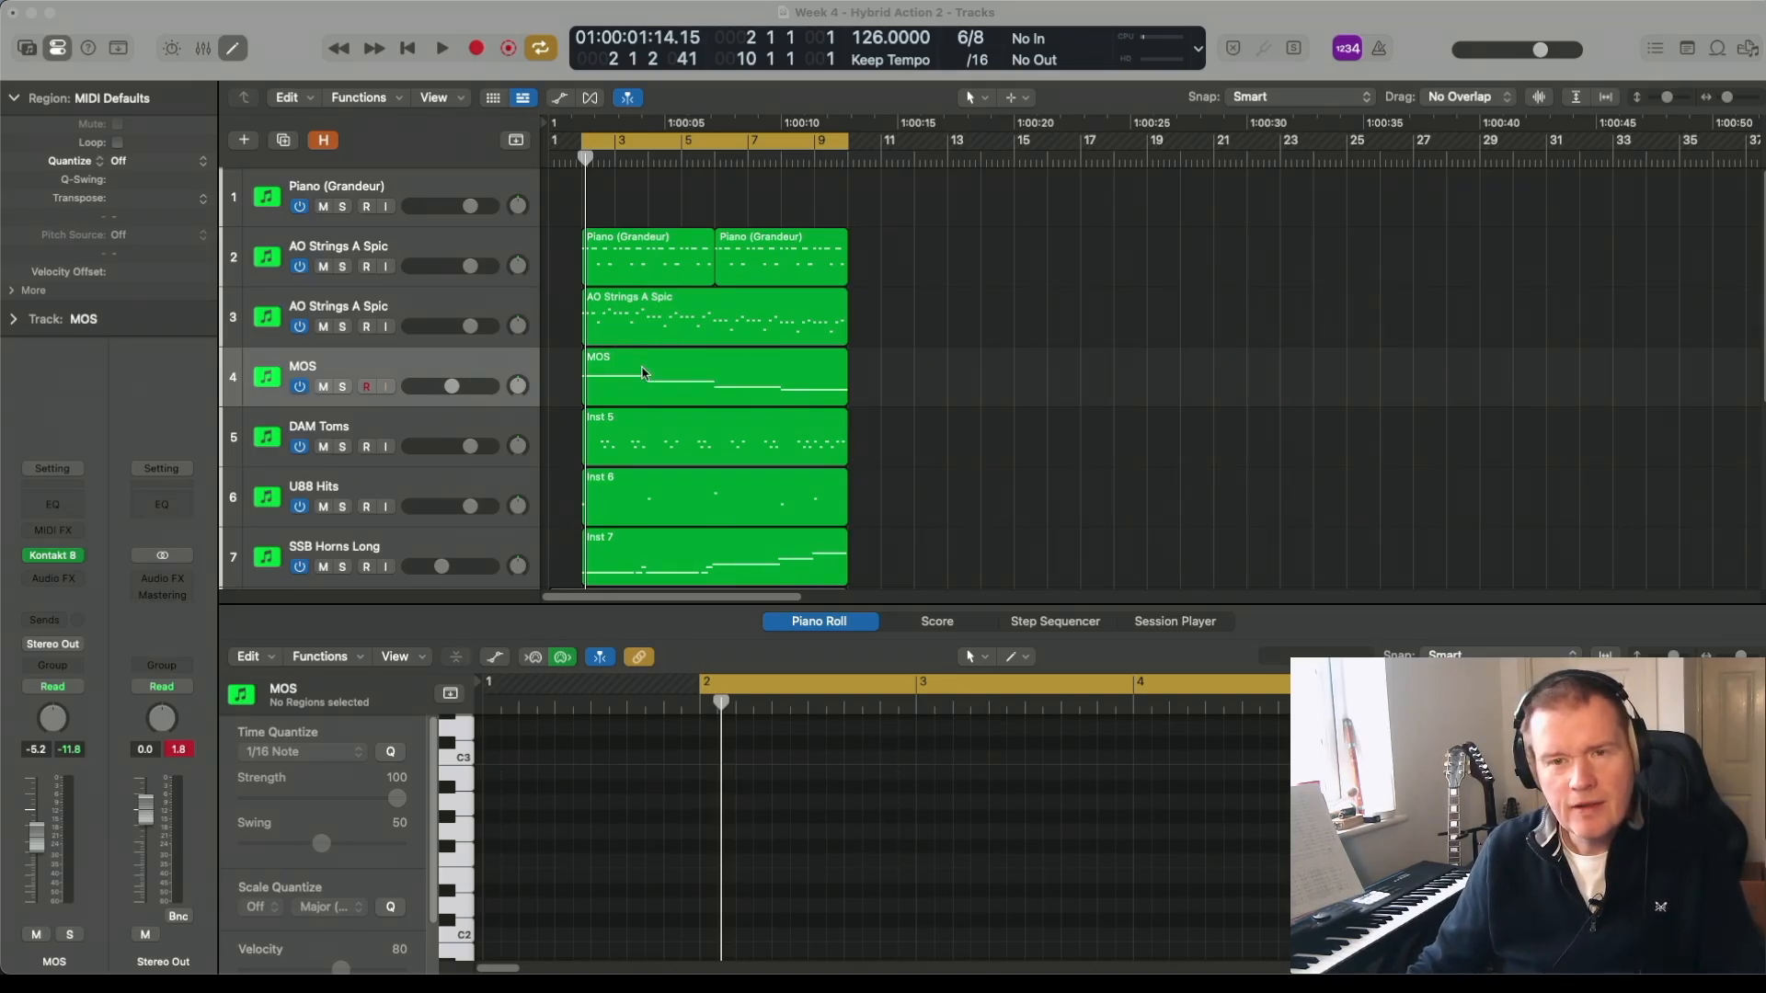
# - Play back the full loop from bar 2 to hear all the layers together
pyautogui.click(620, 199)
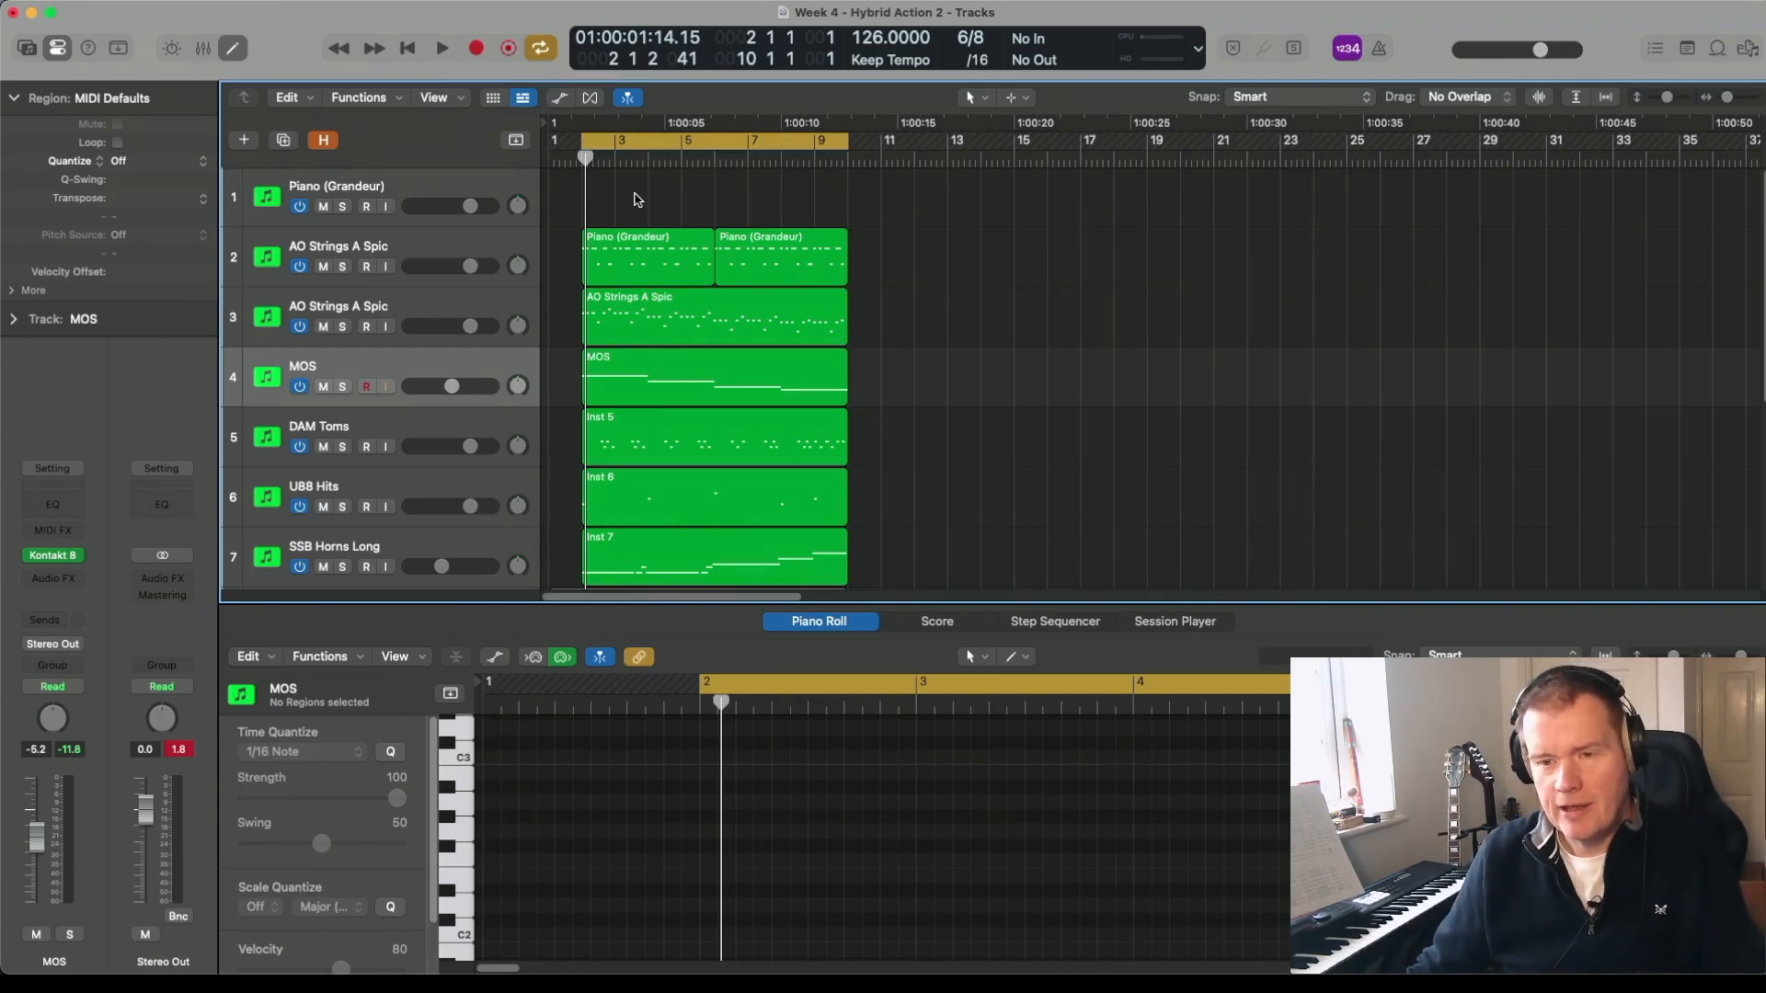
pyautogui.scroll(-5, 638, 200)
pyautogui.scroll(5, 638, 200)
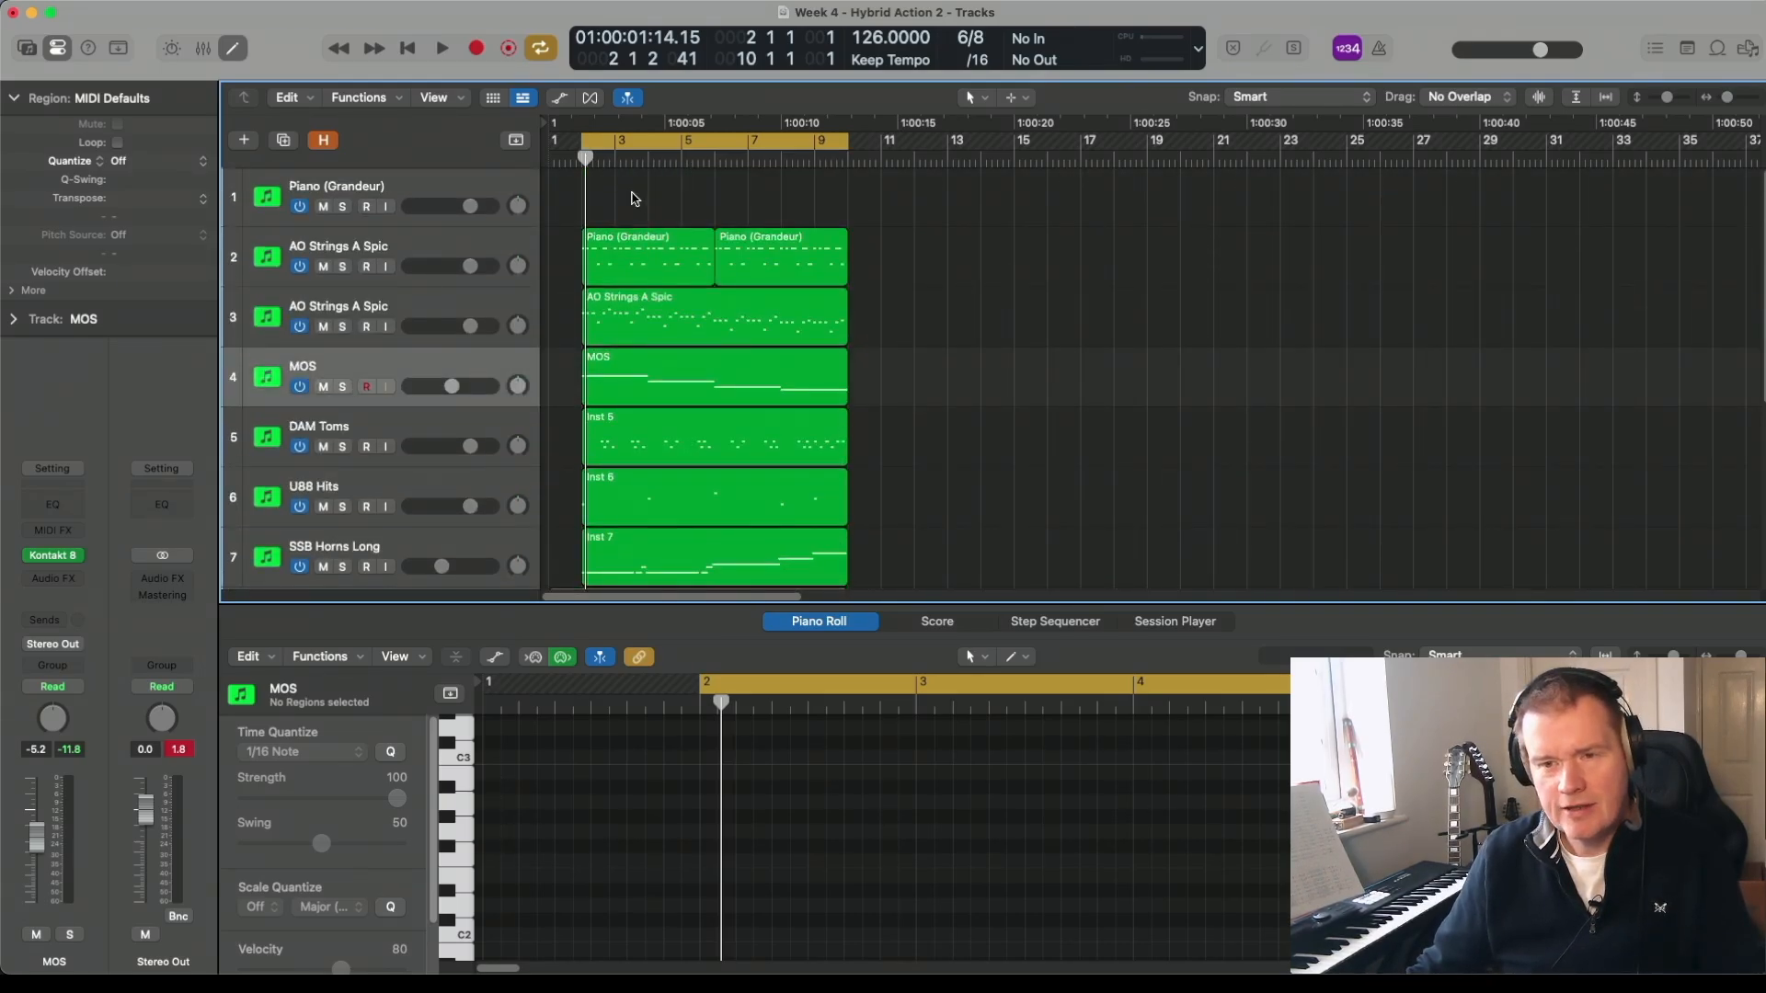
pyautogui.press('space')
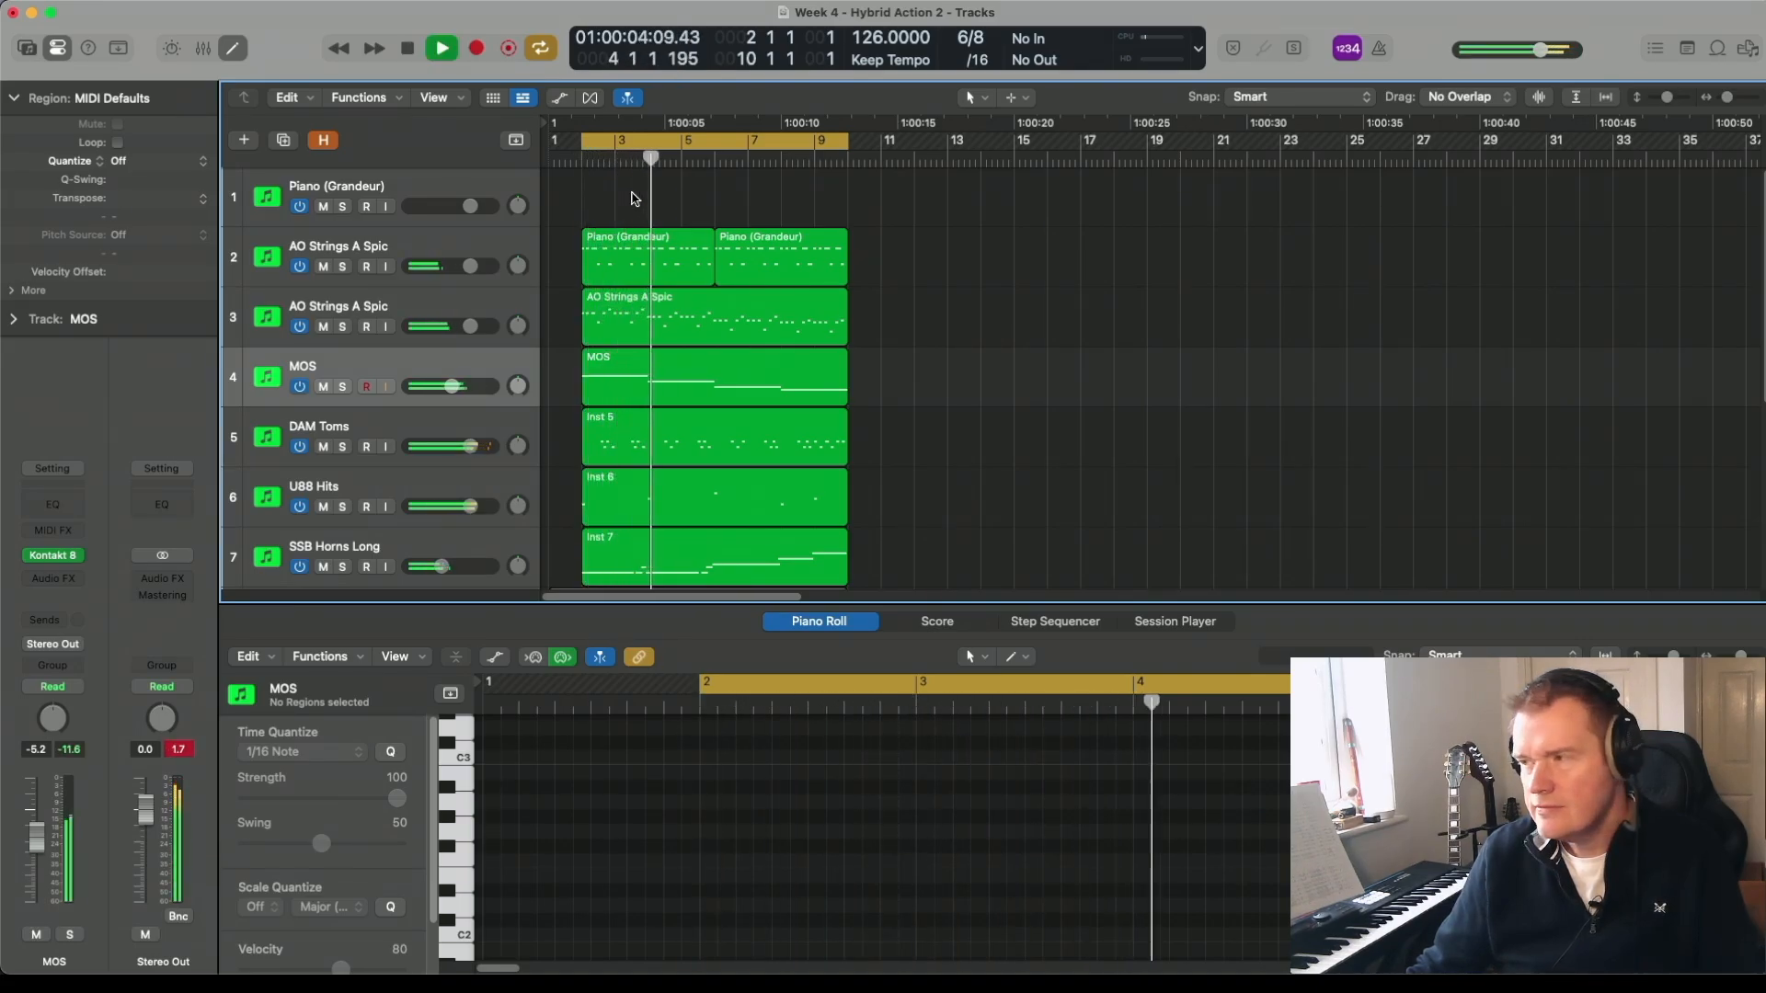
pyautogui.press('space')
# - Mute tracks 7 to 11: SSB Horns Long, COL Synth, BBC V1 Trem, EW Cho and Heavy
pyautogui.scroll(-5, 632, 198)
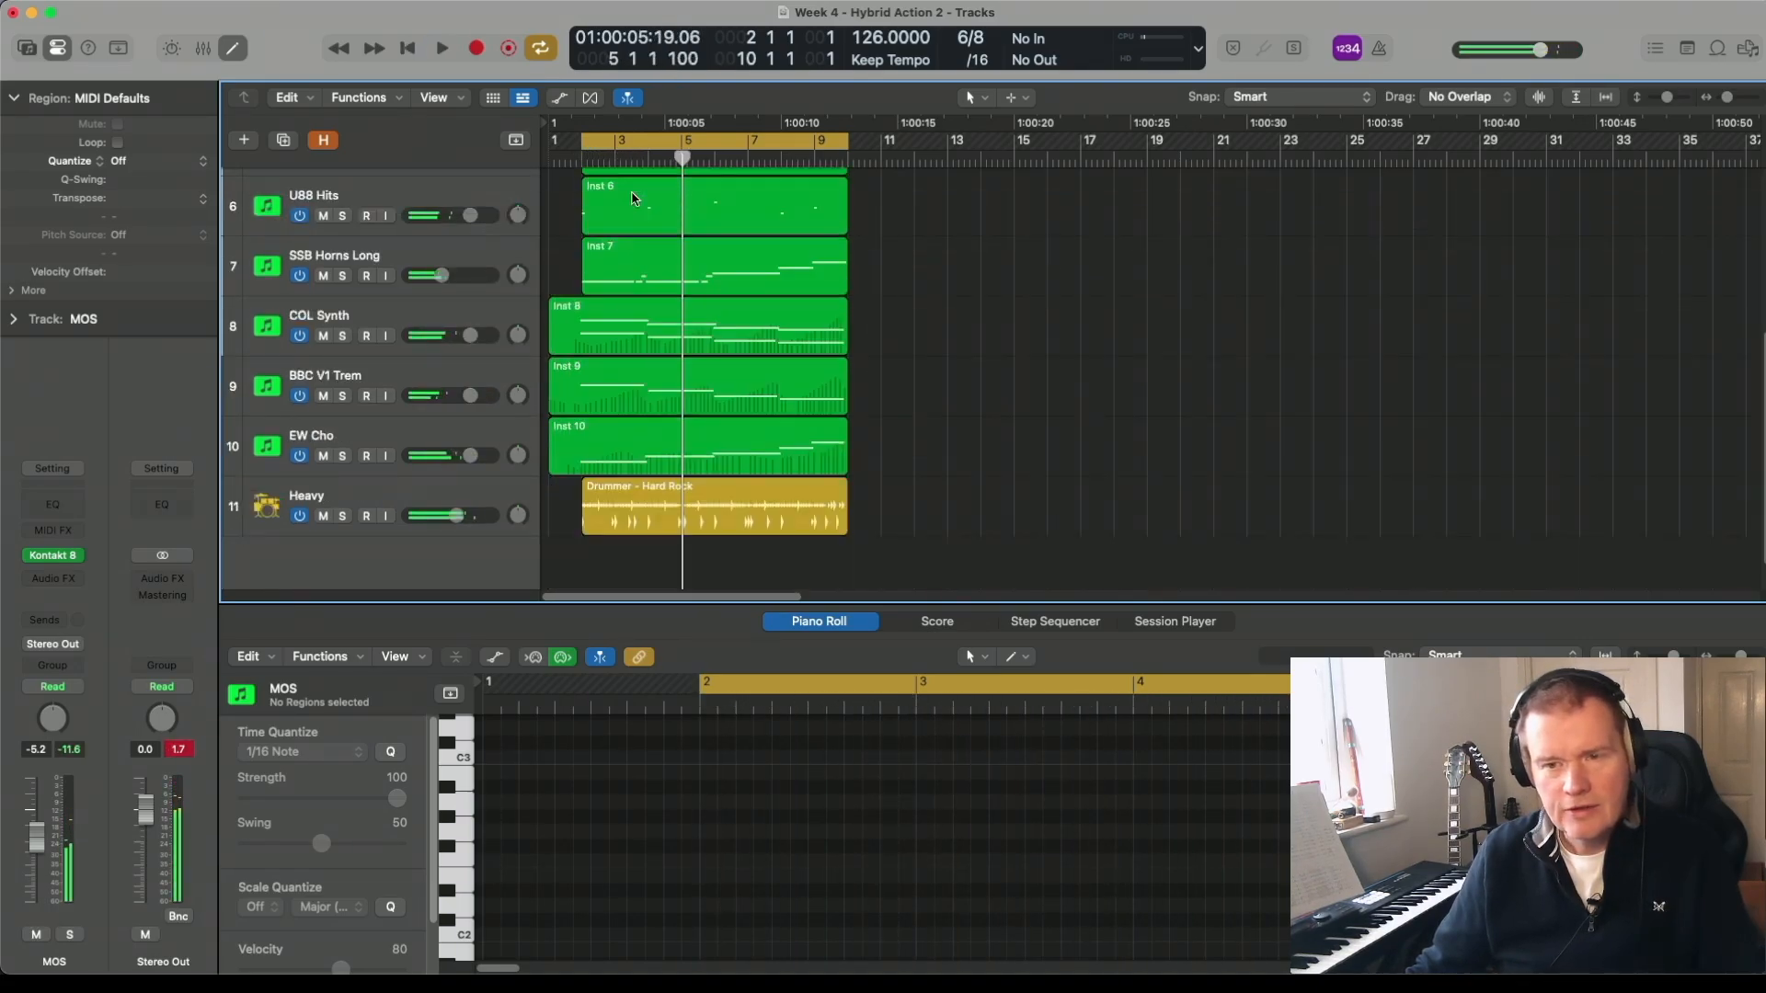
pyautogui.scroll(2, 632, 198)
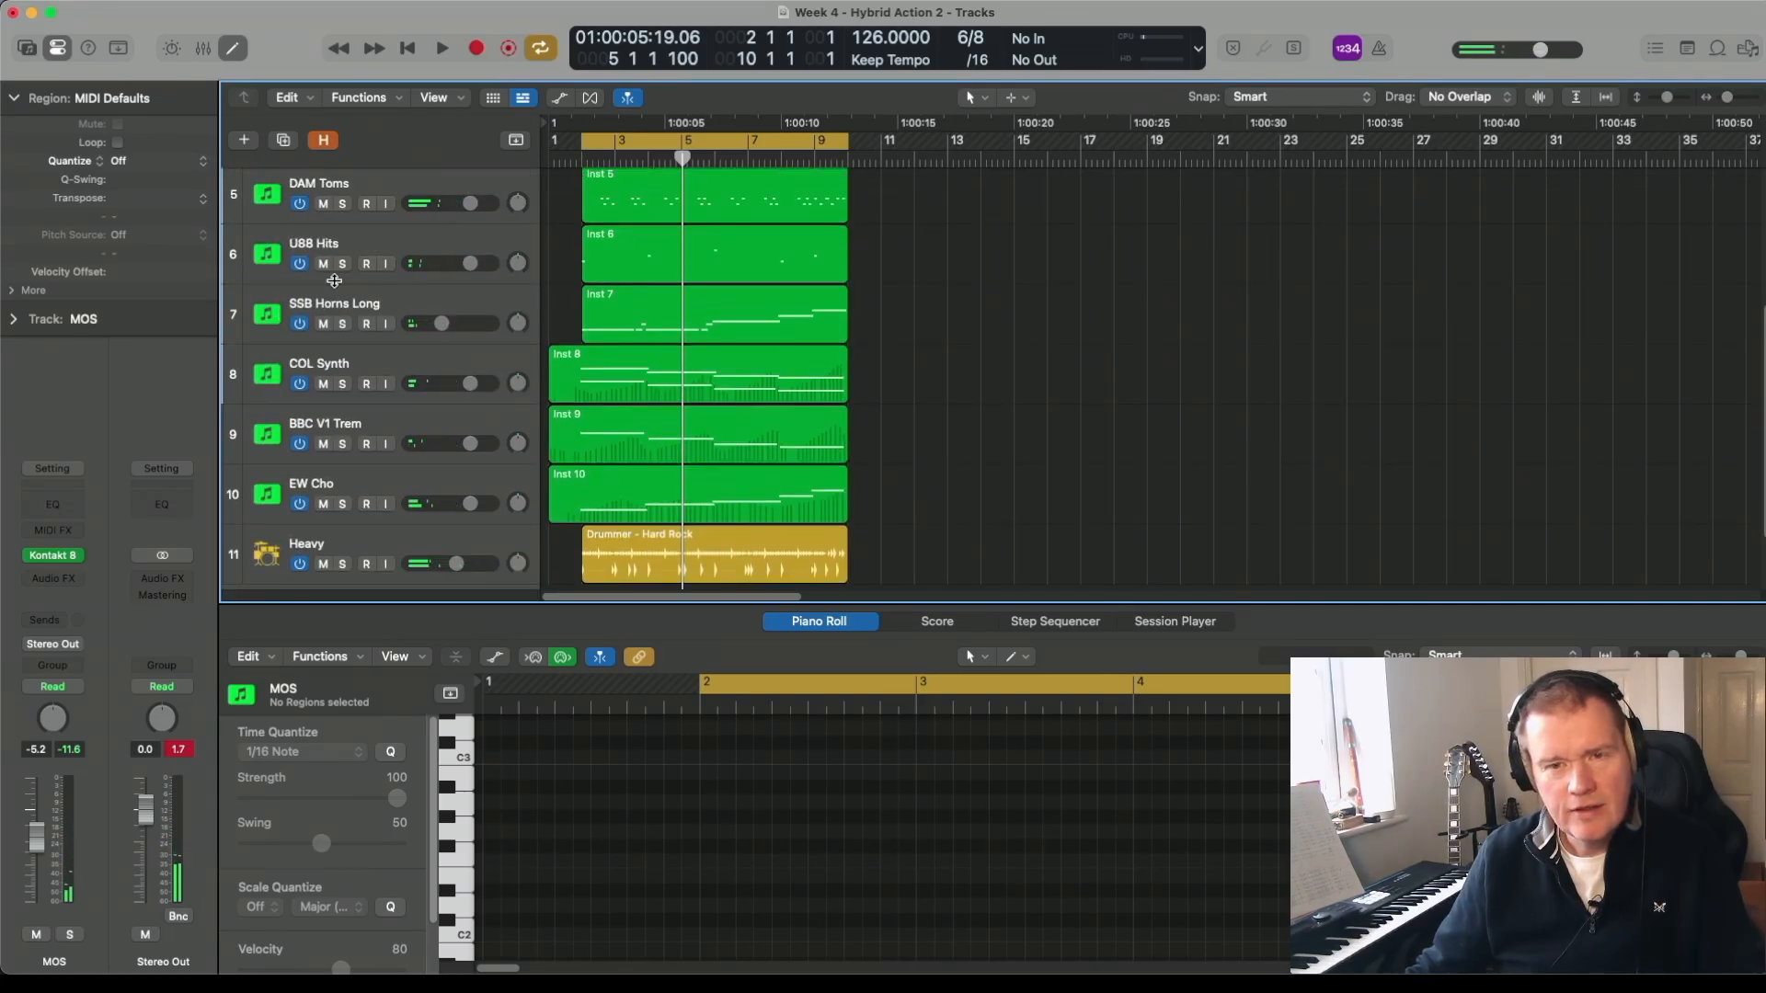
pyautogui.moveTo(324, 330); pyautogui.dragTo(324, 566)
pyautogui.scroll(4, 514, 419)
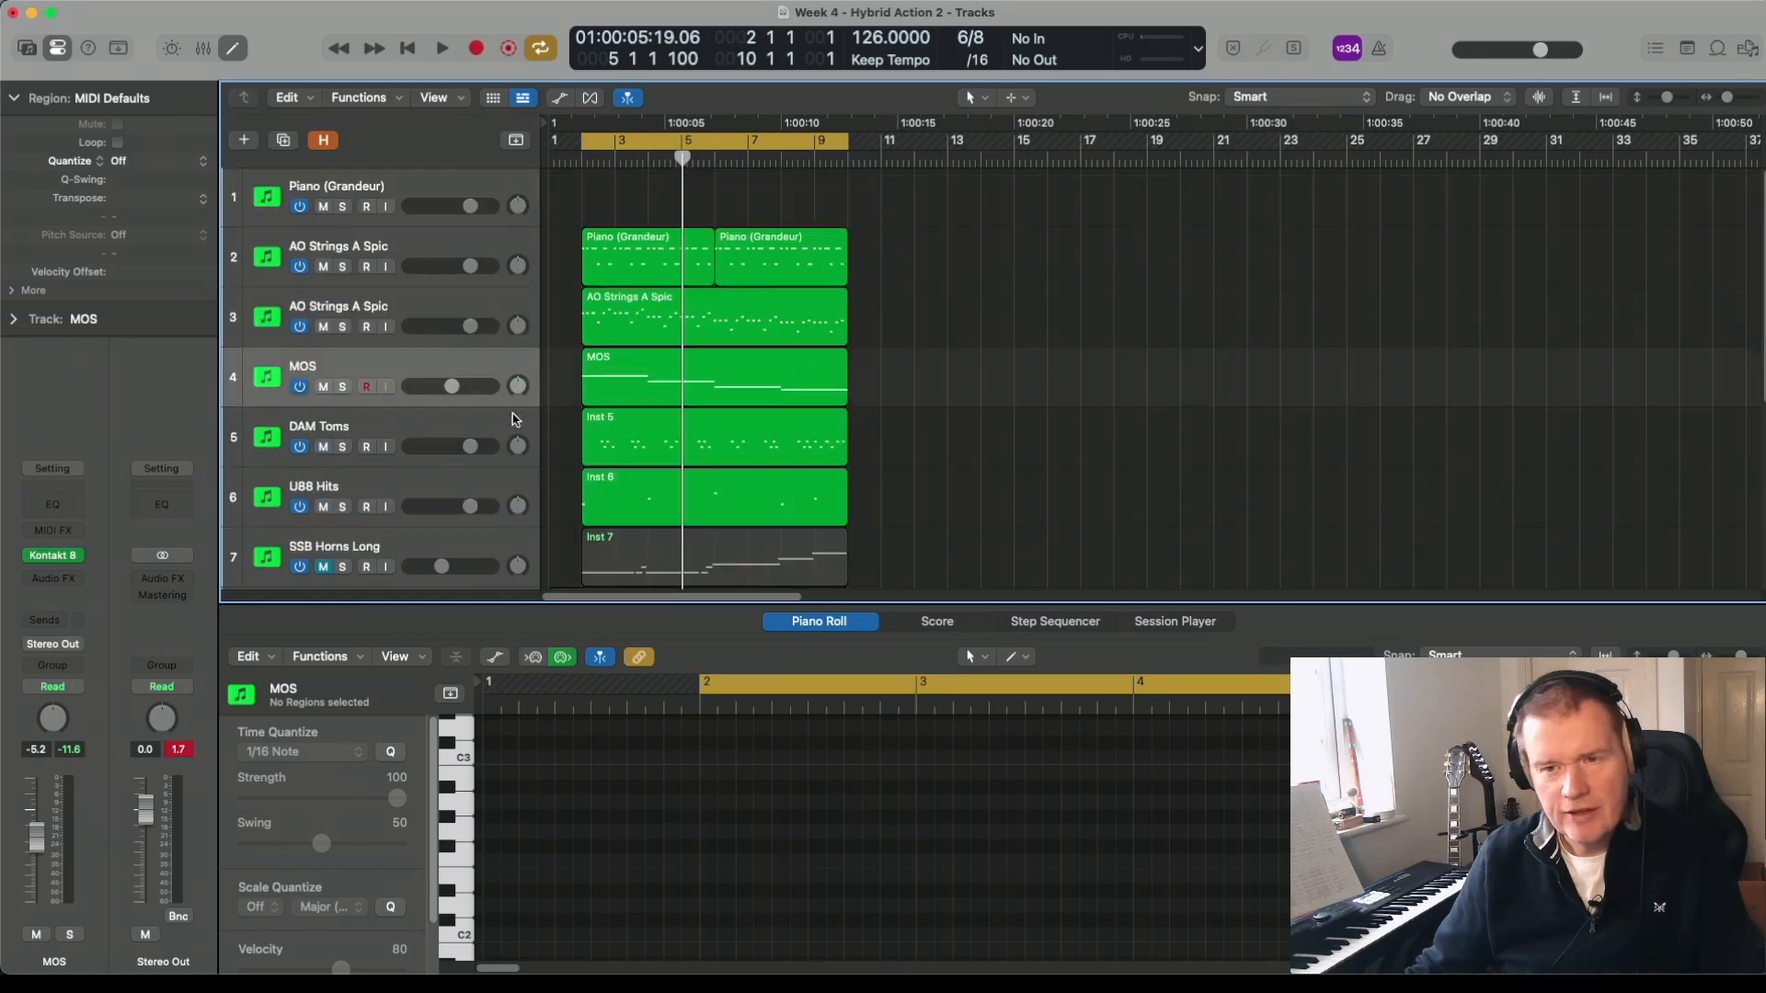
# - Play back the reduced loop, comparing it with the MOS track muted and unmuted
pyautogui.press('space')
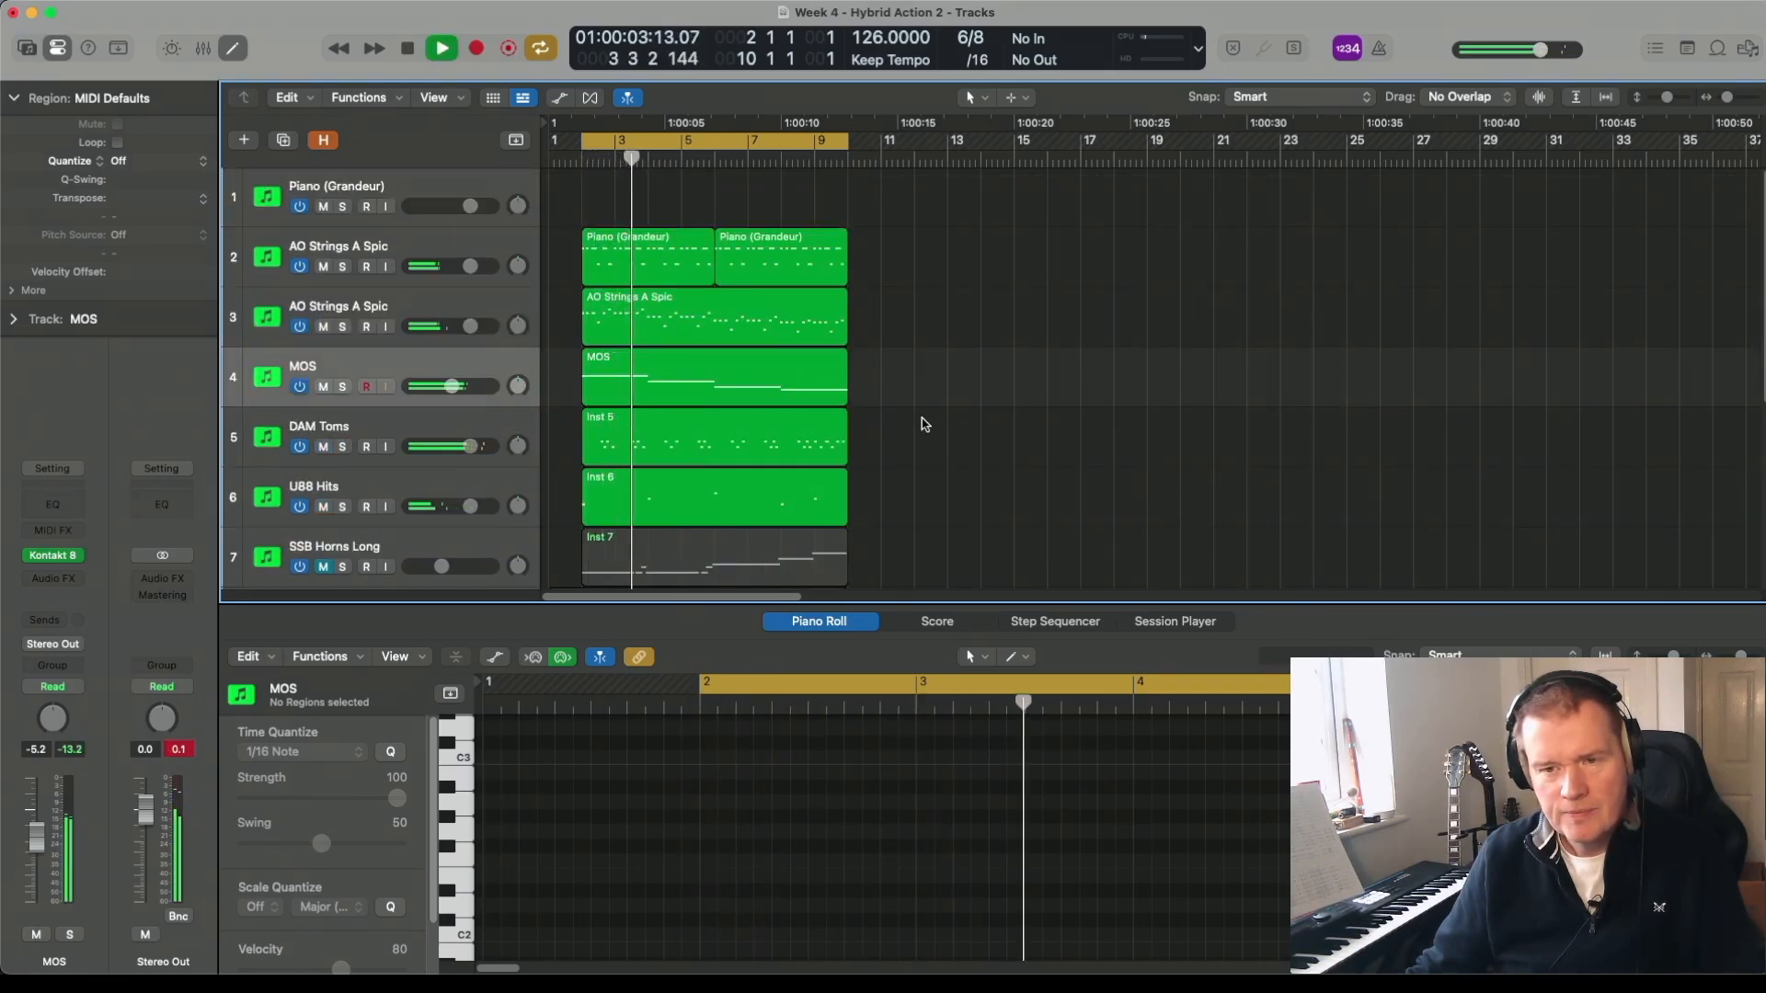
pyautogui.click(323, 386)
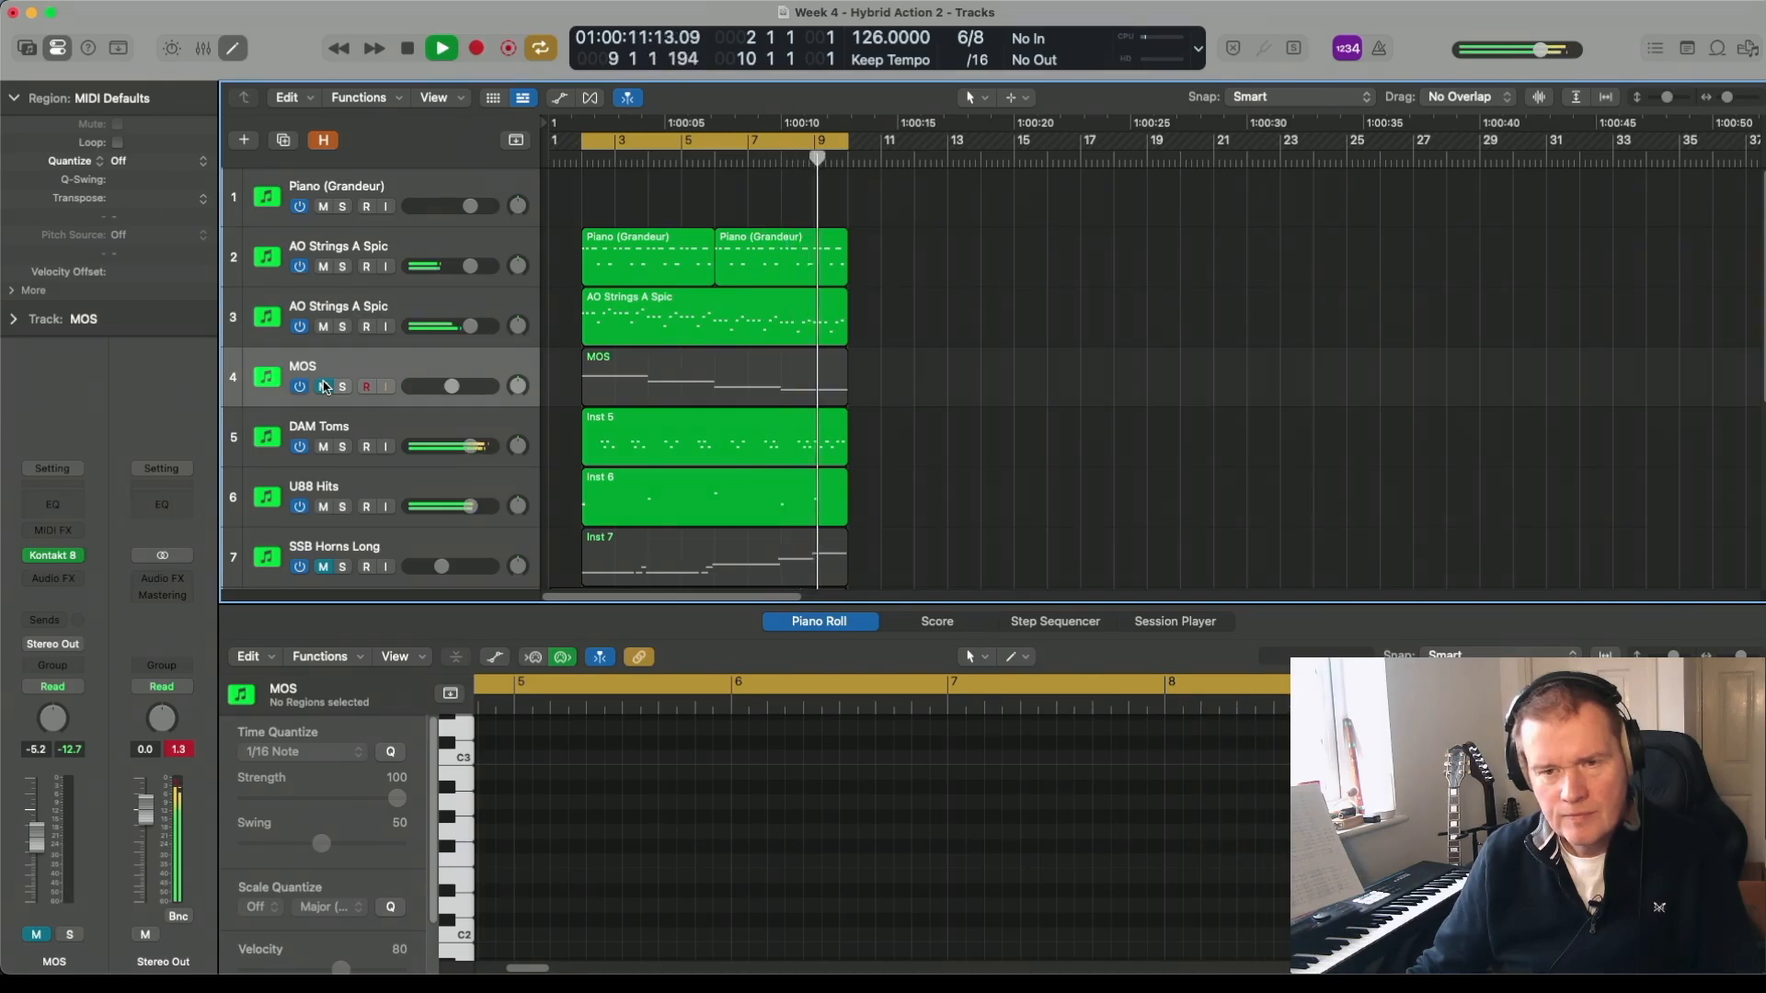
pyautogui.click(322, 387)
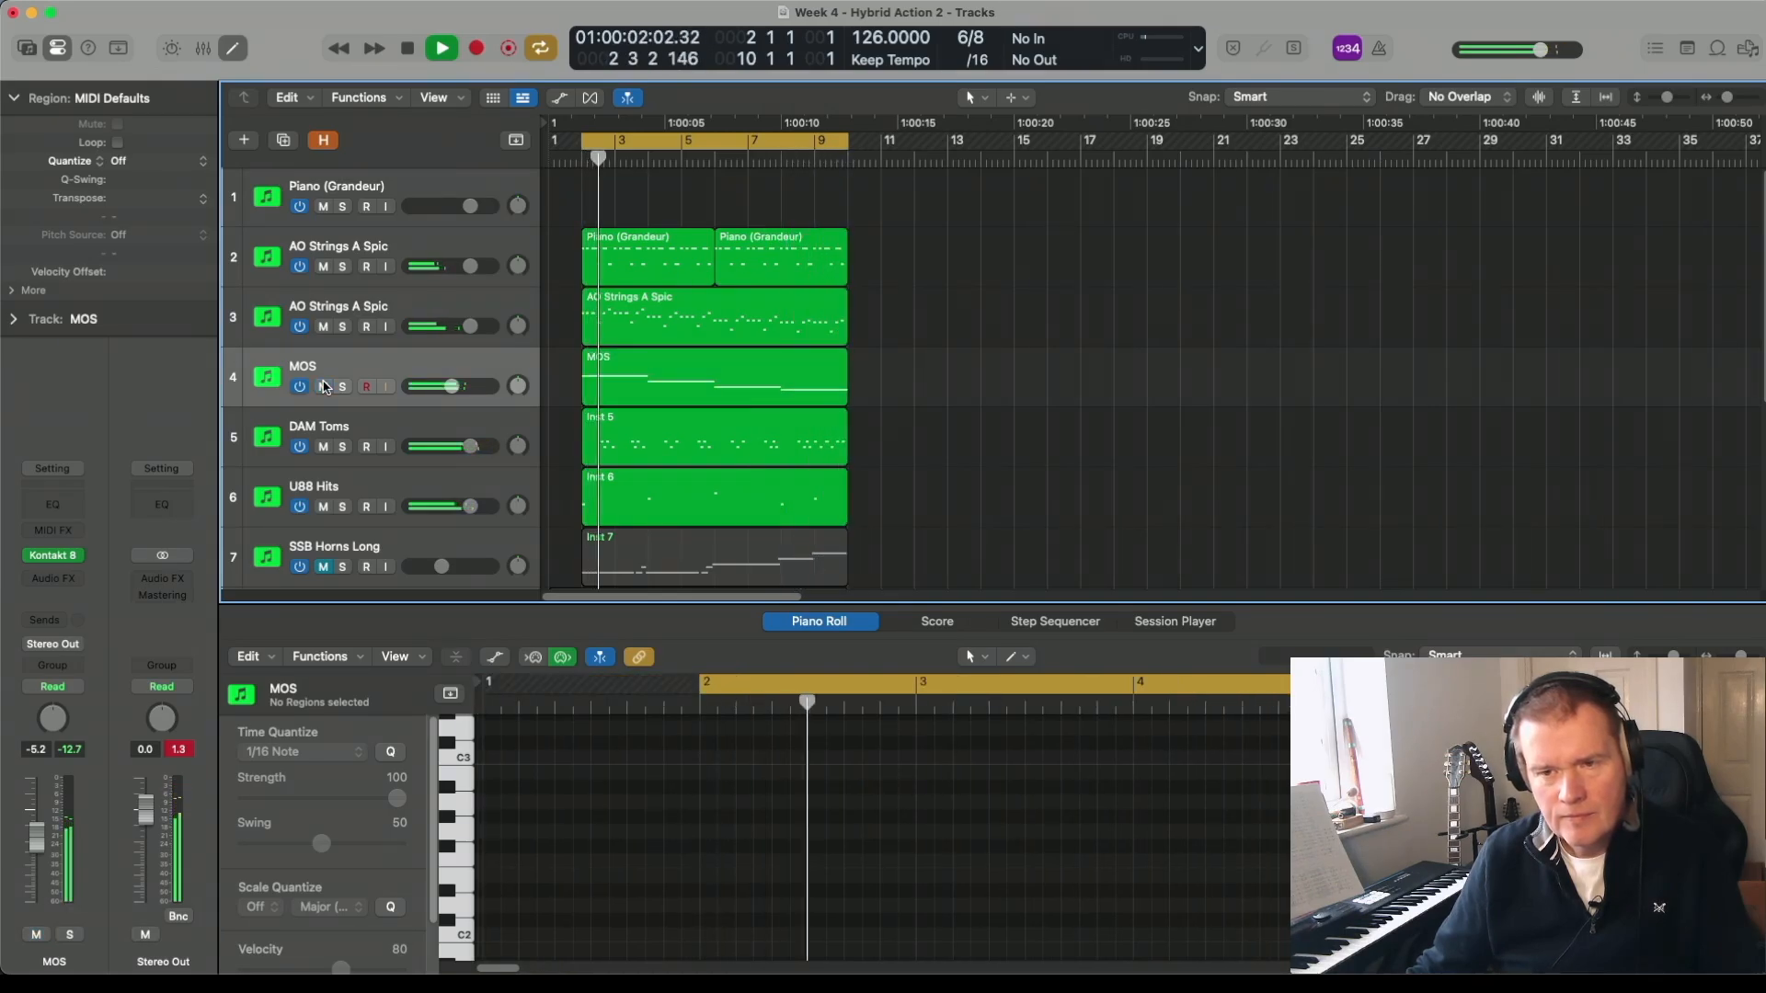
pyautogui.press('space')
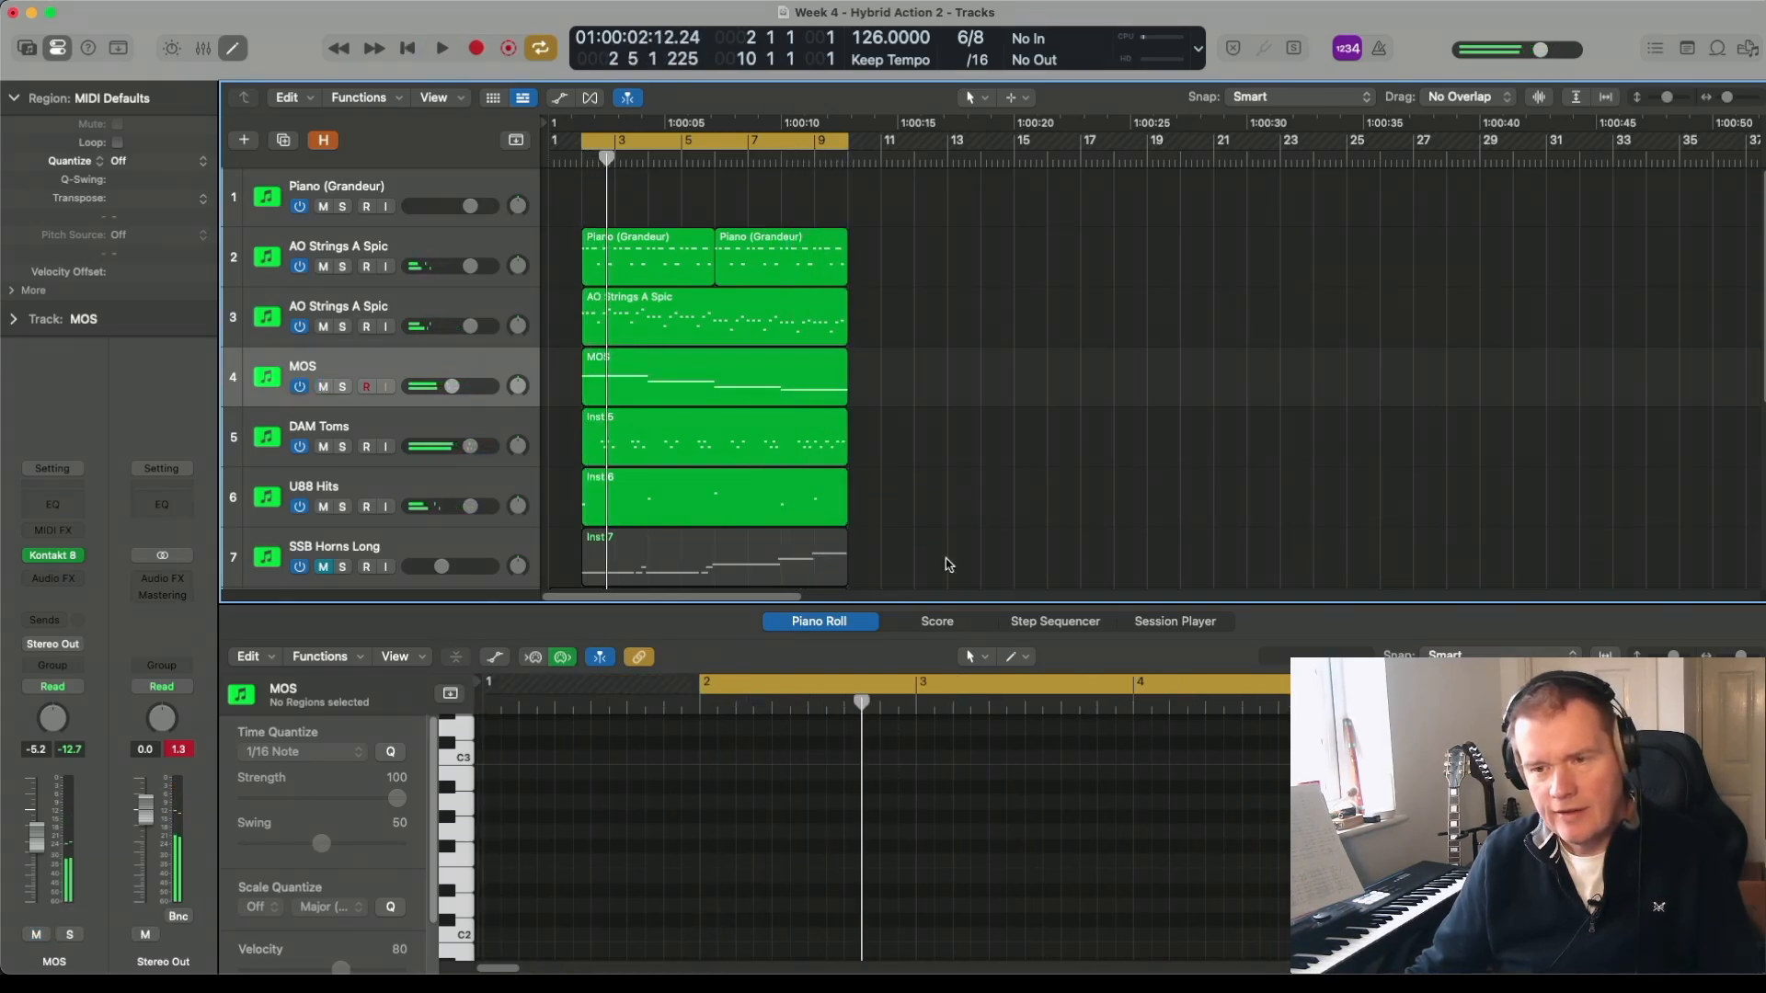
# - Copy the regions on tracks 2 to 6 to bar 10 and delete the first MOS region at bar 2
pyautogui.moveTo(1721, 103); pyautogui.dragTo(1661, 103)
pyautogui.moveTo(781, 351); pyautogui.dragTo(775, 227)
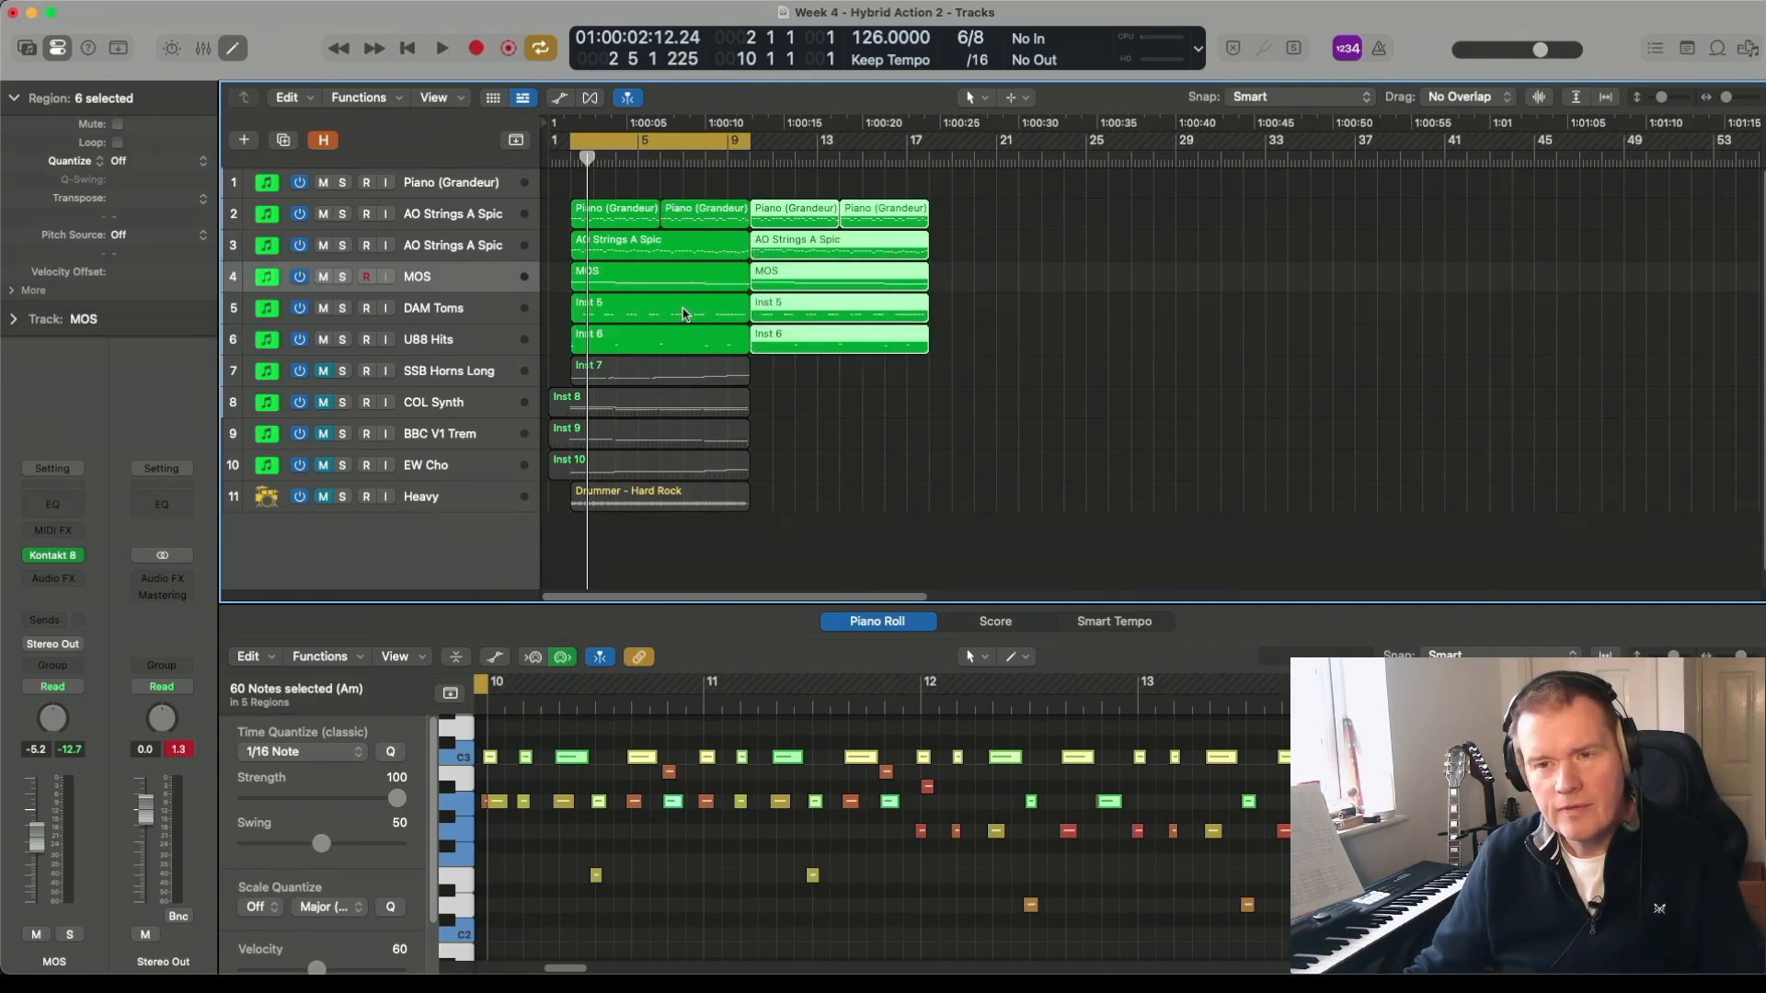
pyautogui.click(684, 272)
pyautogui.press('Delete')
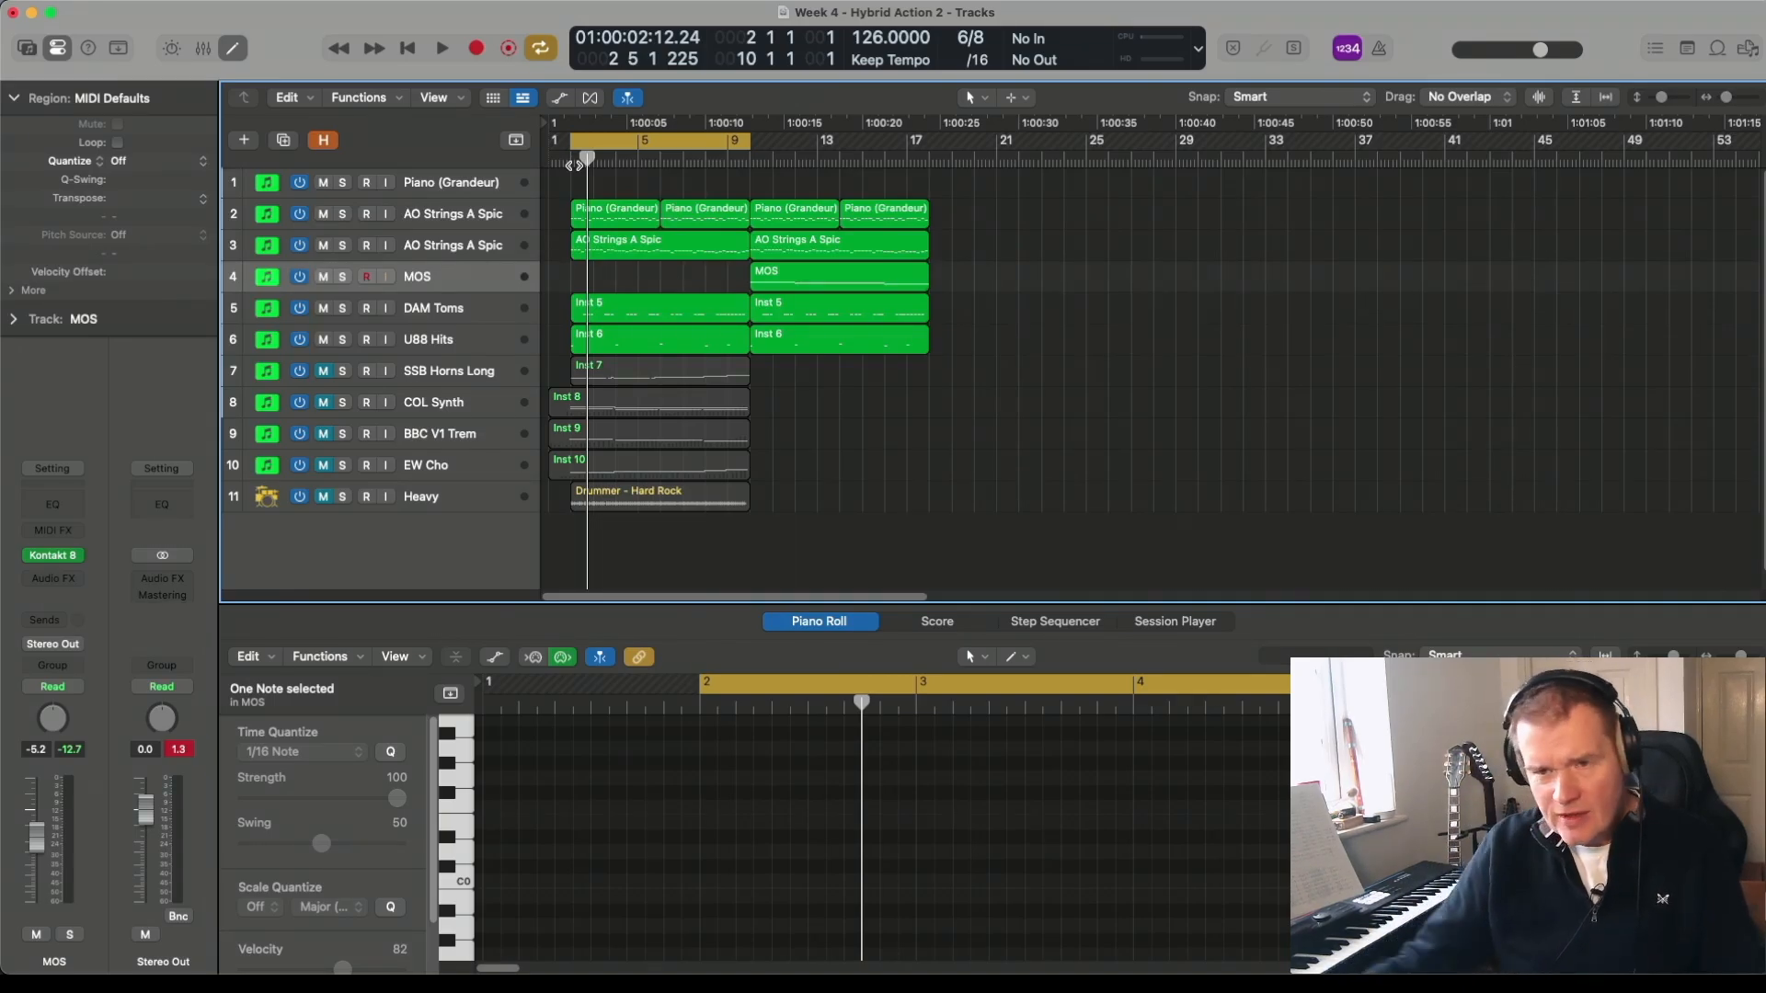
# - Extend the cycle range start to bar 1 beat 5 and move the muted regions on tracks 7 to 11 out to around bar 30
pyautogui.moveTo(571, 142); pyautogui.dragTo(564, 142)
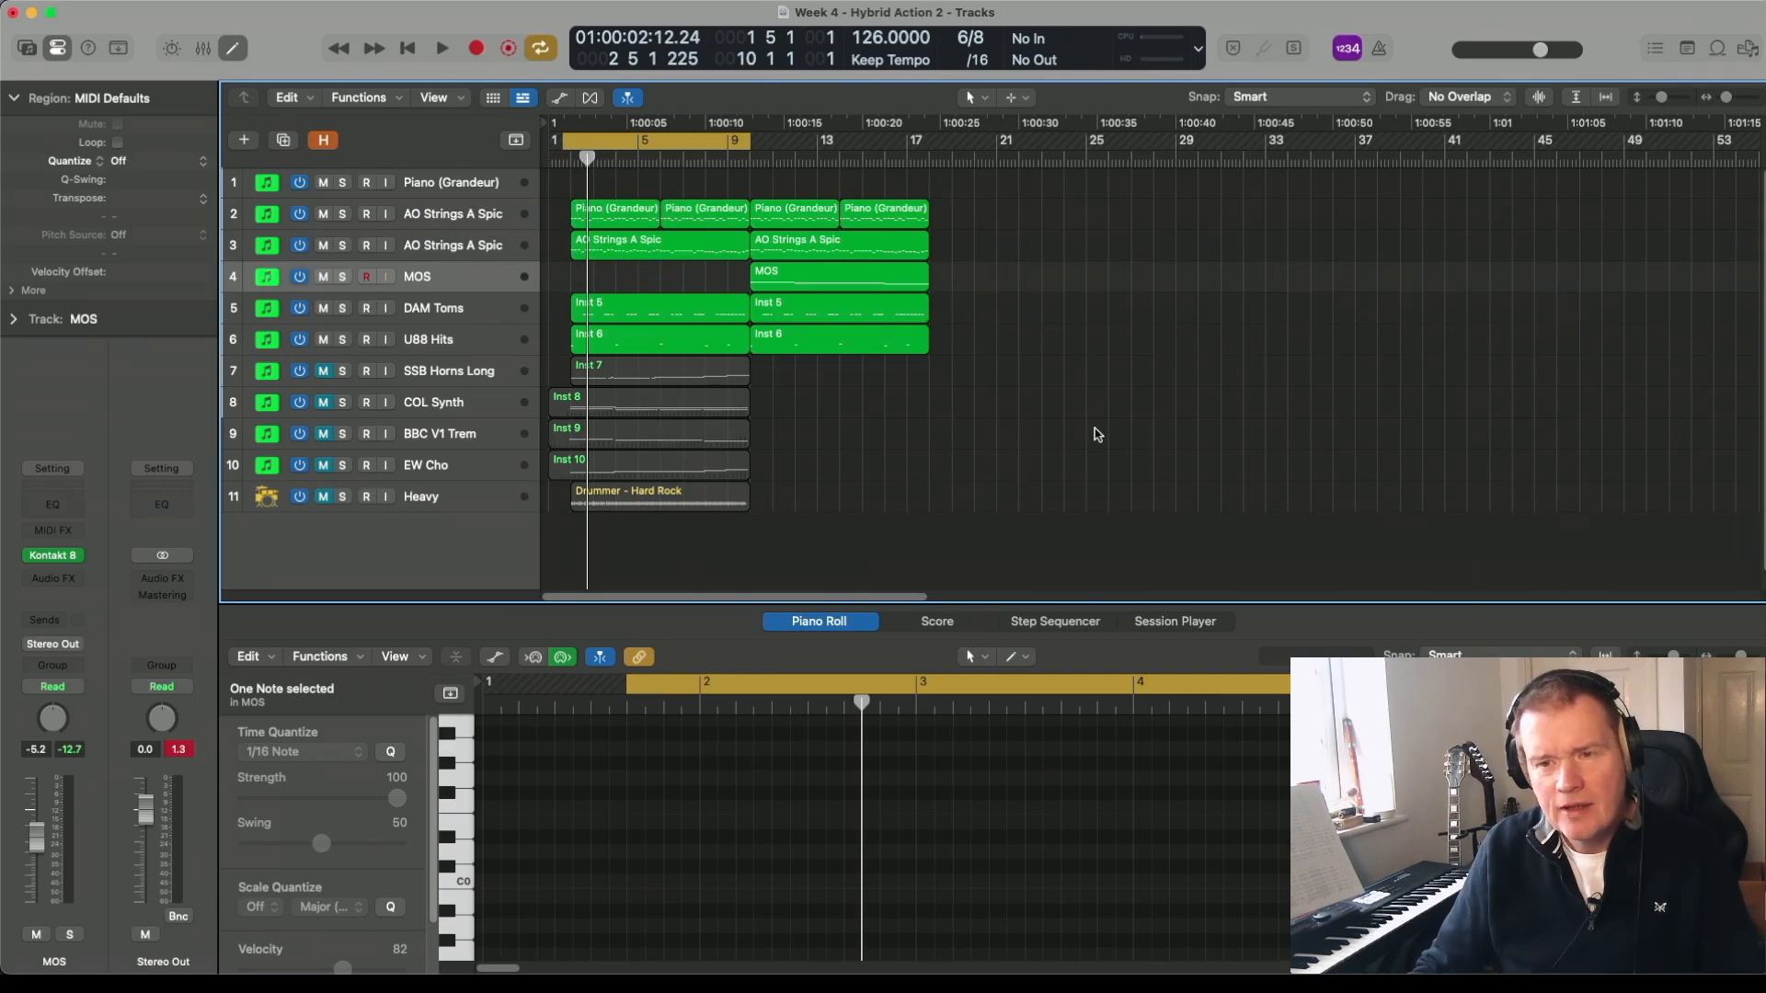
pyautogui.moveTo(809, 513); pyautogui.dragTo(1256, 380)
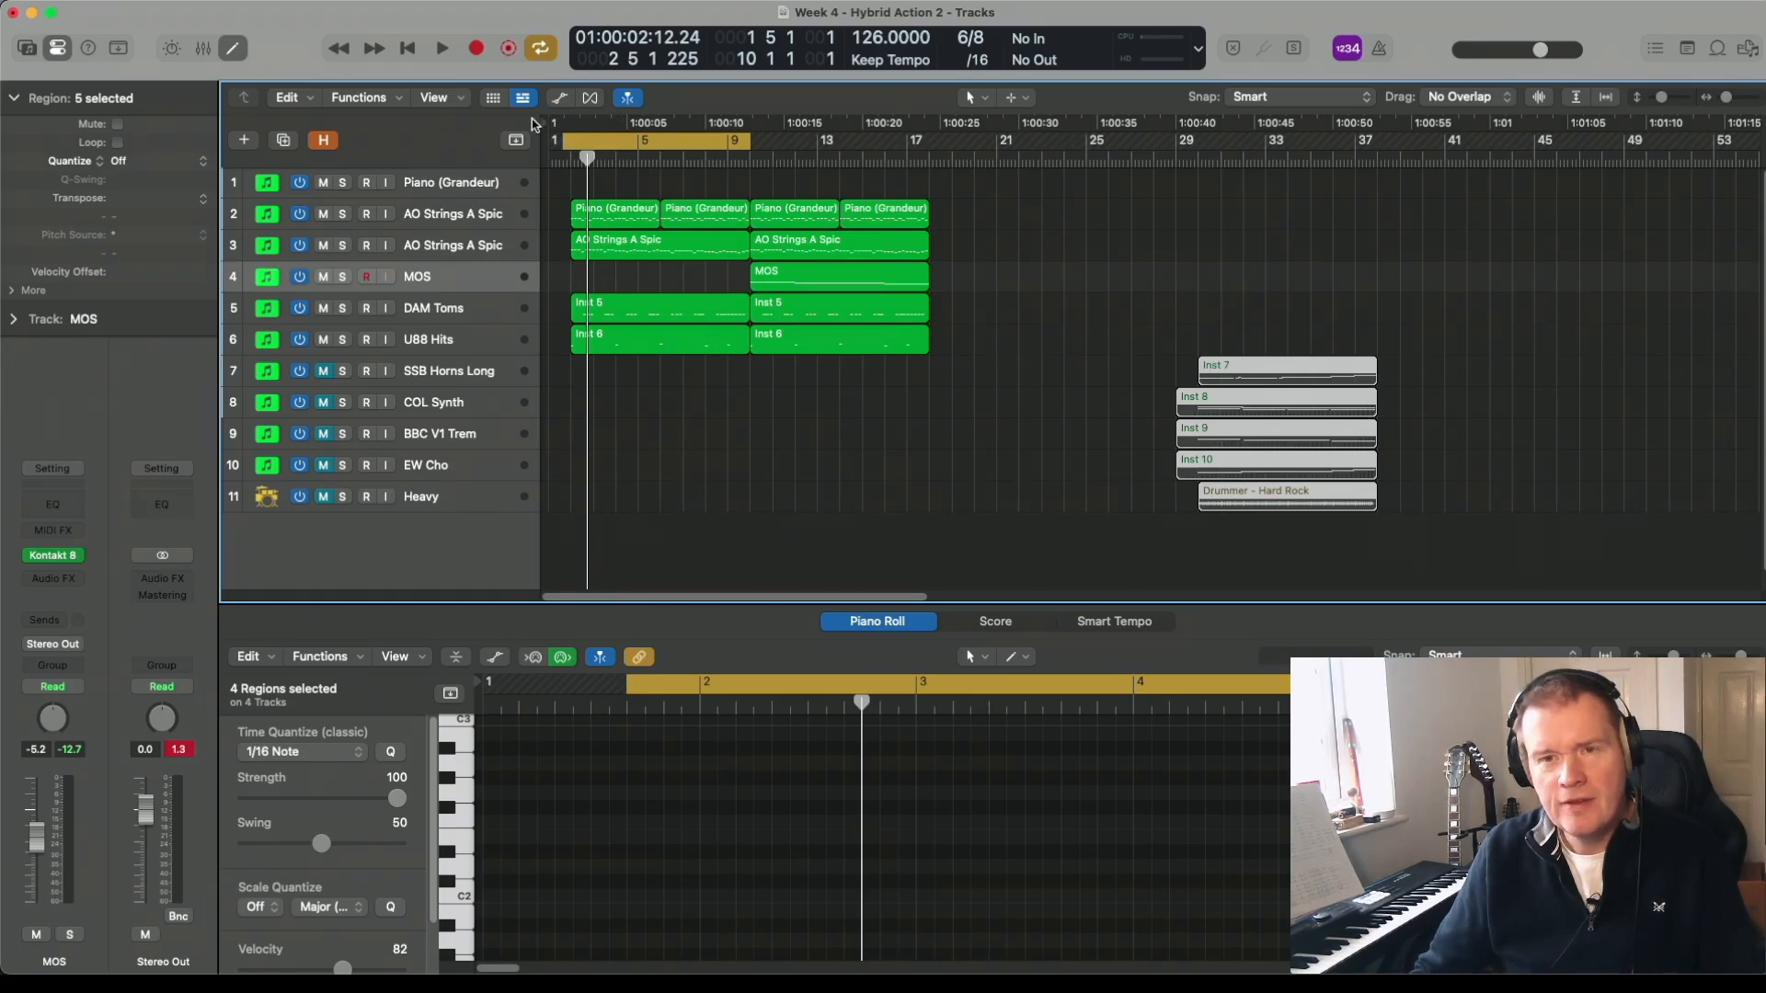
pyautogui.click(462, 100)
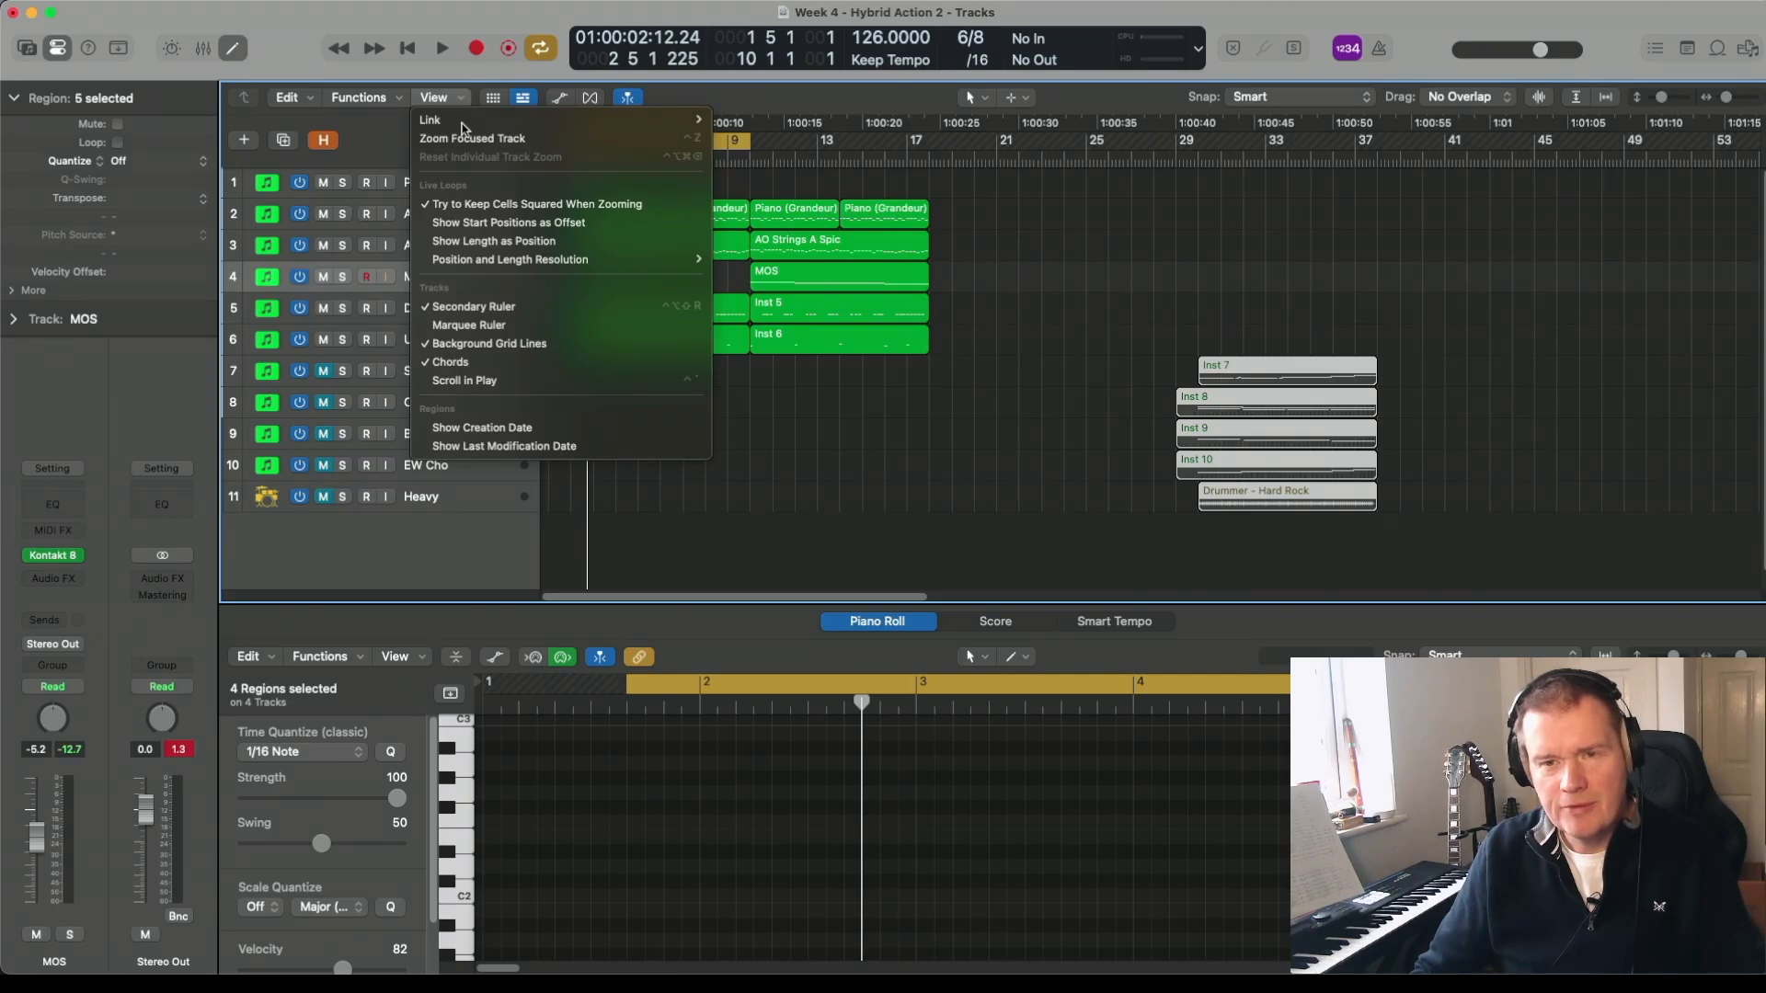
pyautogui.click(473, 306)
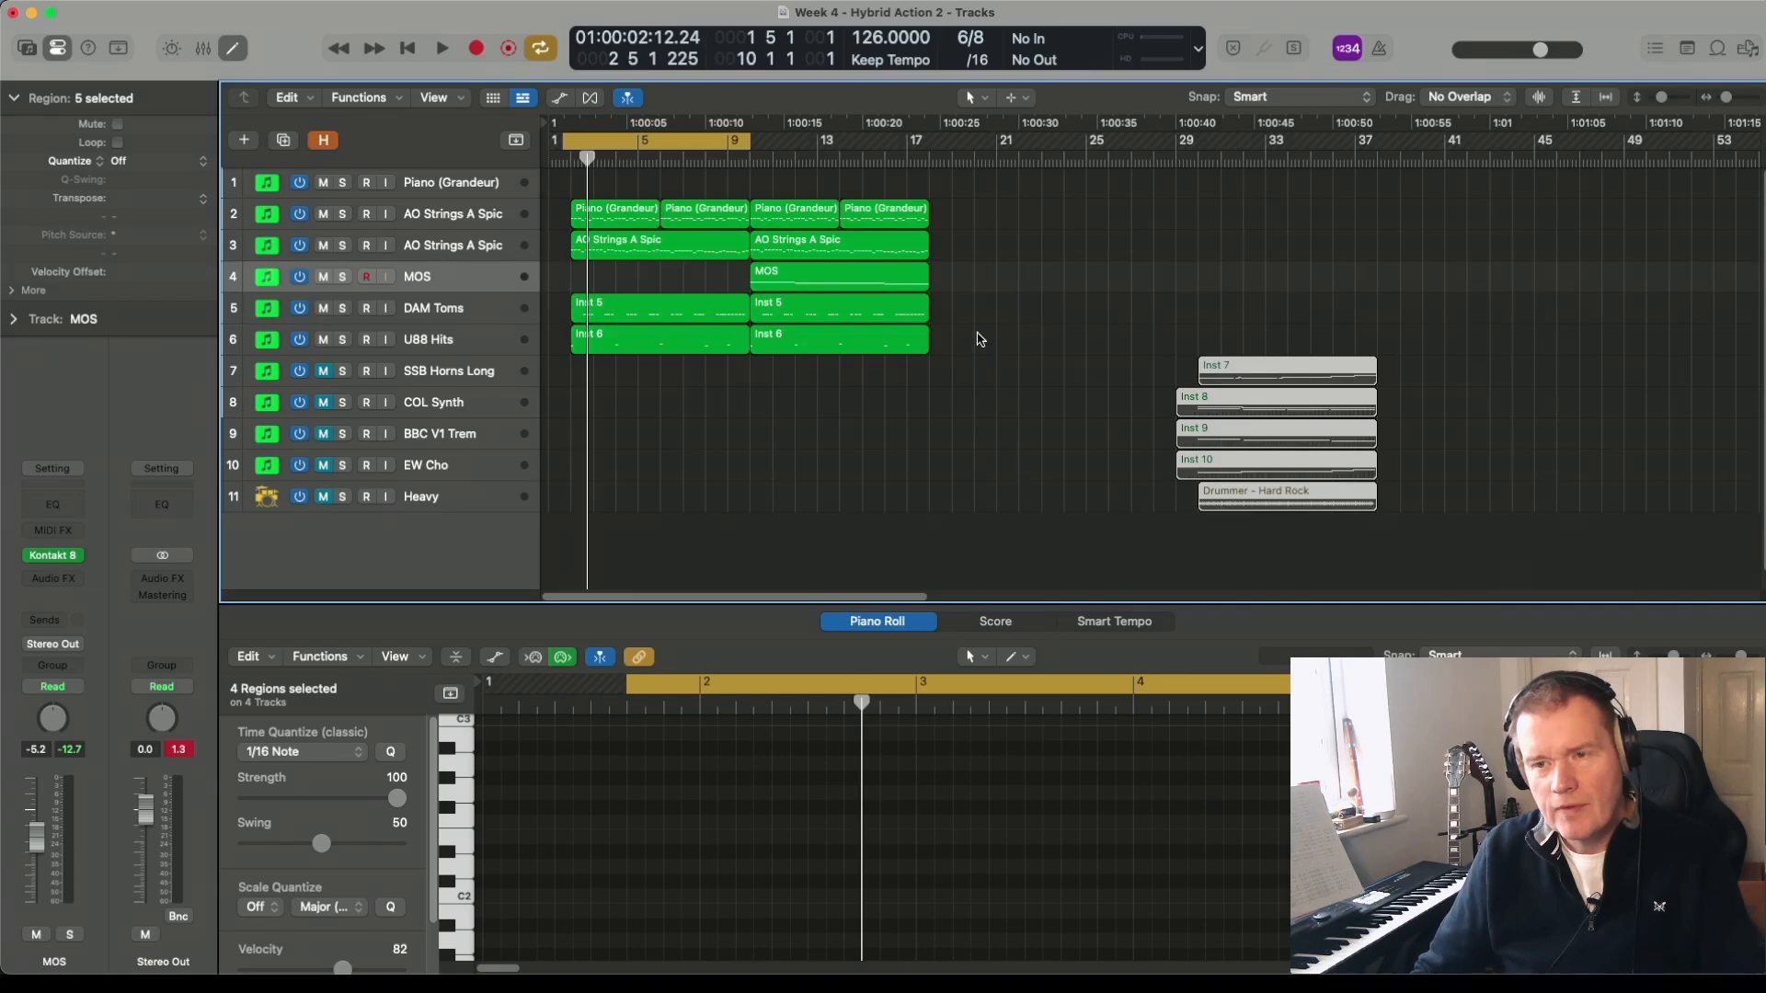
# - Copy the bar 10 block on tracks 2 to 6 to bars 18 and 26, and shift the muted regions so Inst 7 starts at bar 34
pyautogui.moveTo(984, 352); pyautogui.dragTo(1124, 227)
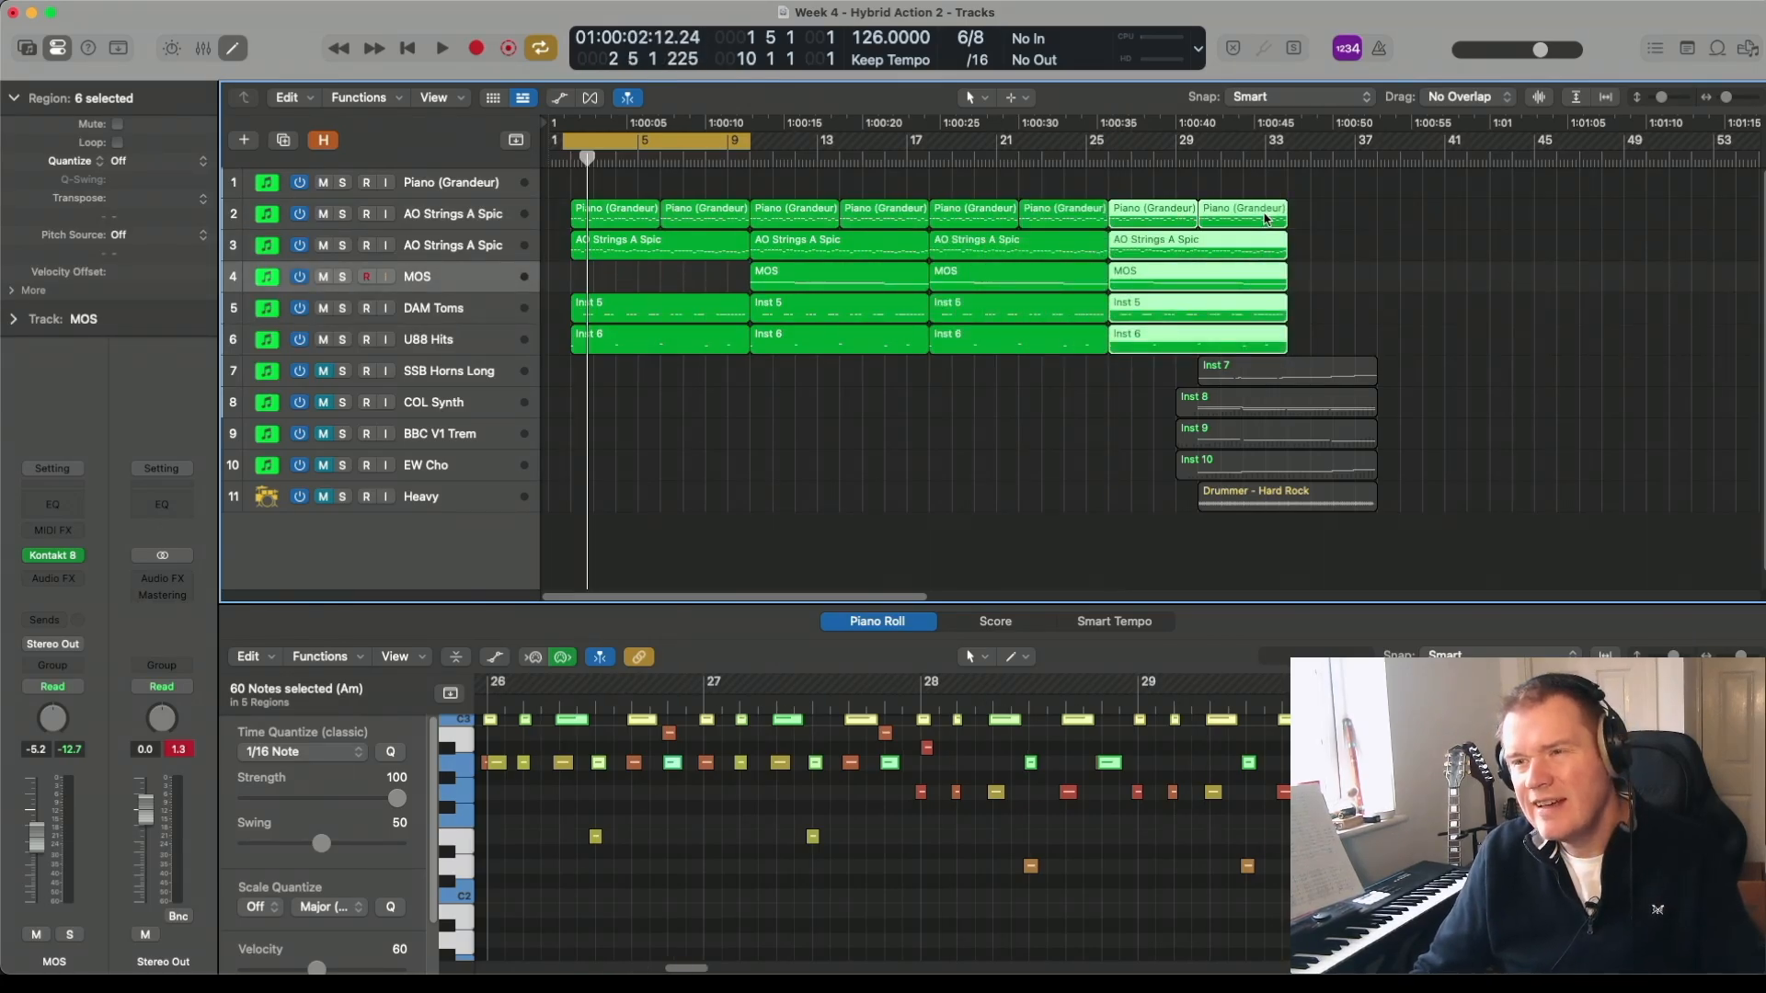
pyautogui.moveTo(923, 597); pyautogui.dragTo(1038, 597)
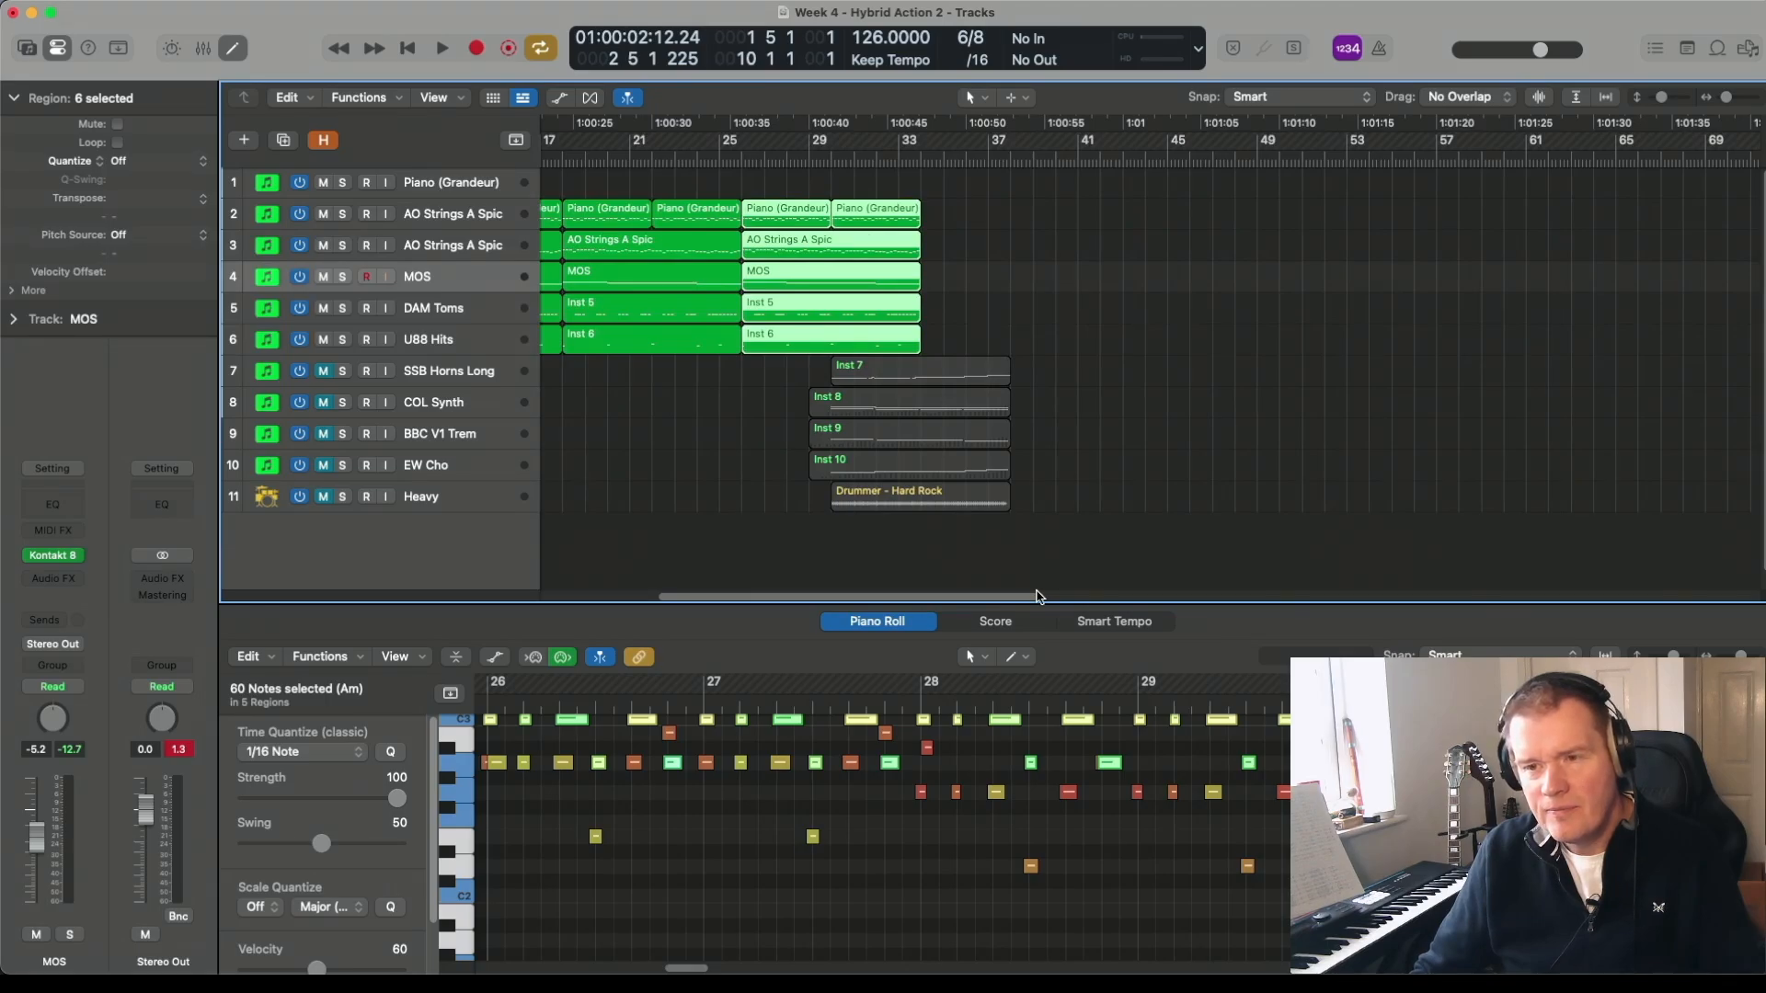
pyautogui.moveTo(1077, 507); pyautogui.dragTo(968, 377)
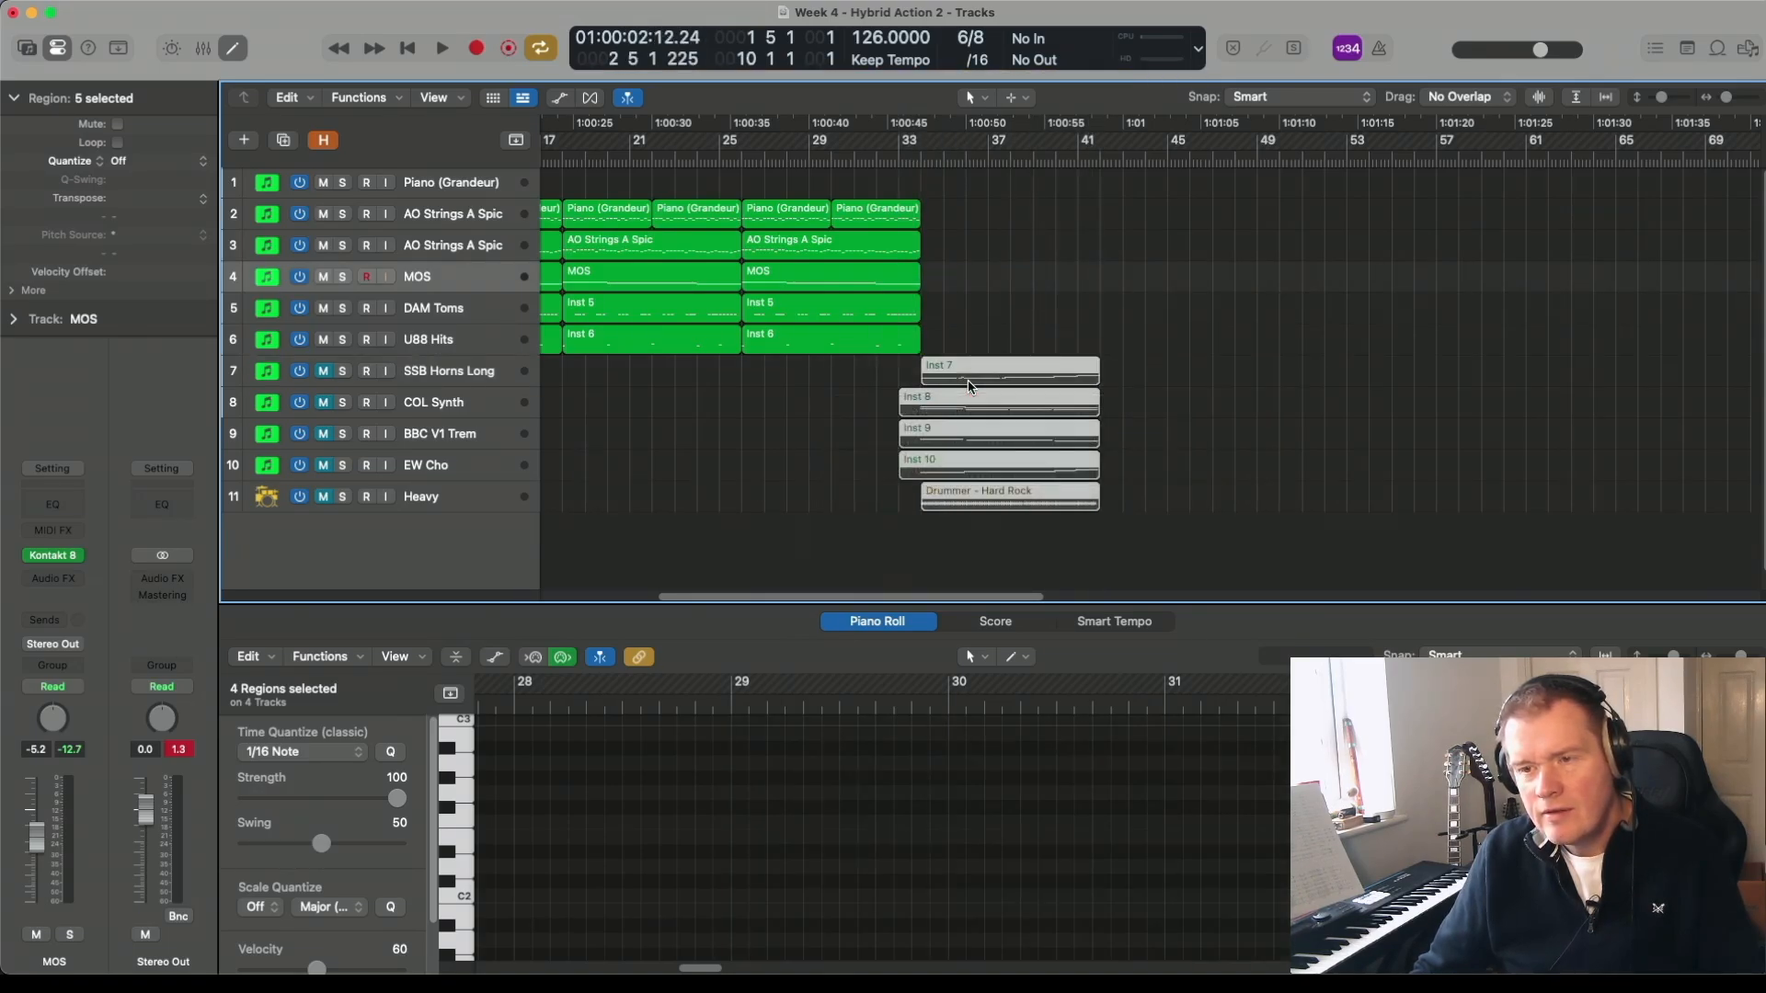
# - Copy the Inst 7 horns region to bar 42 and unmute the SSB Horns Long track
pyautogui.click(1177, 394)
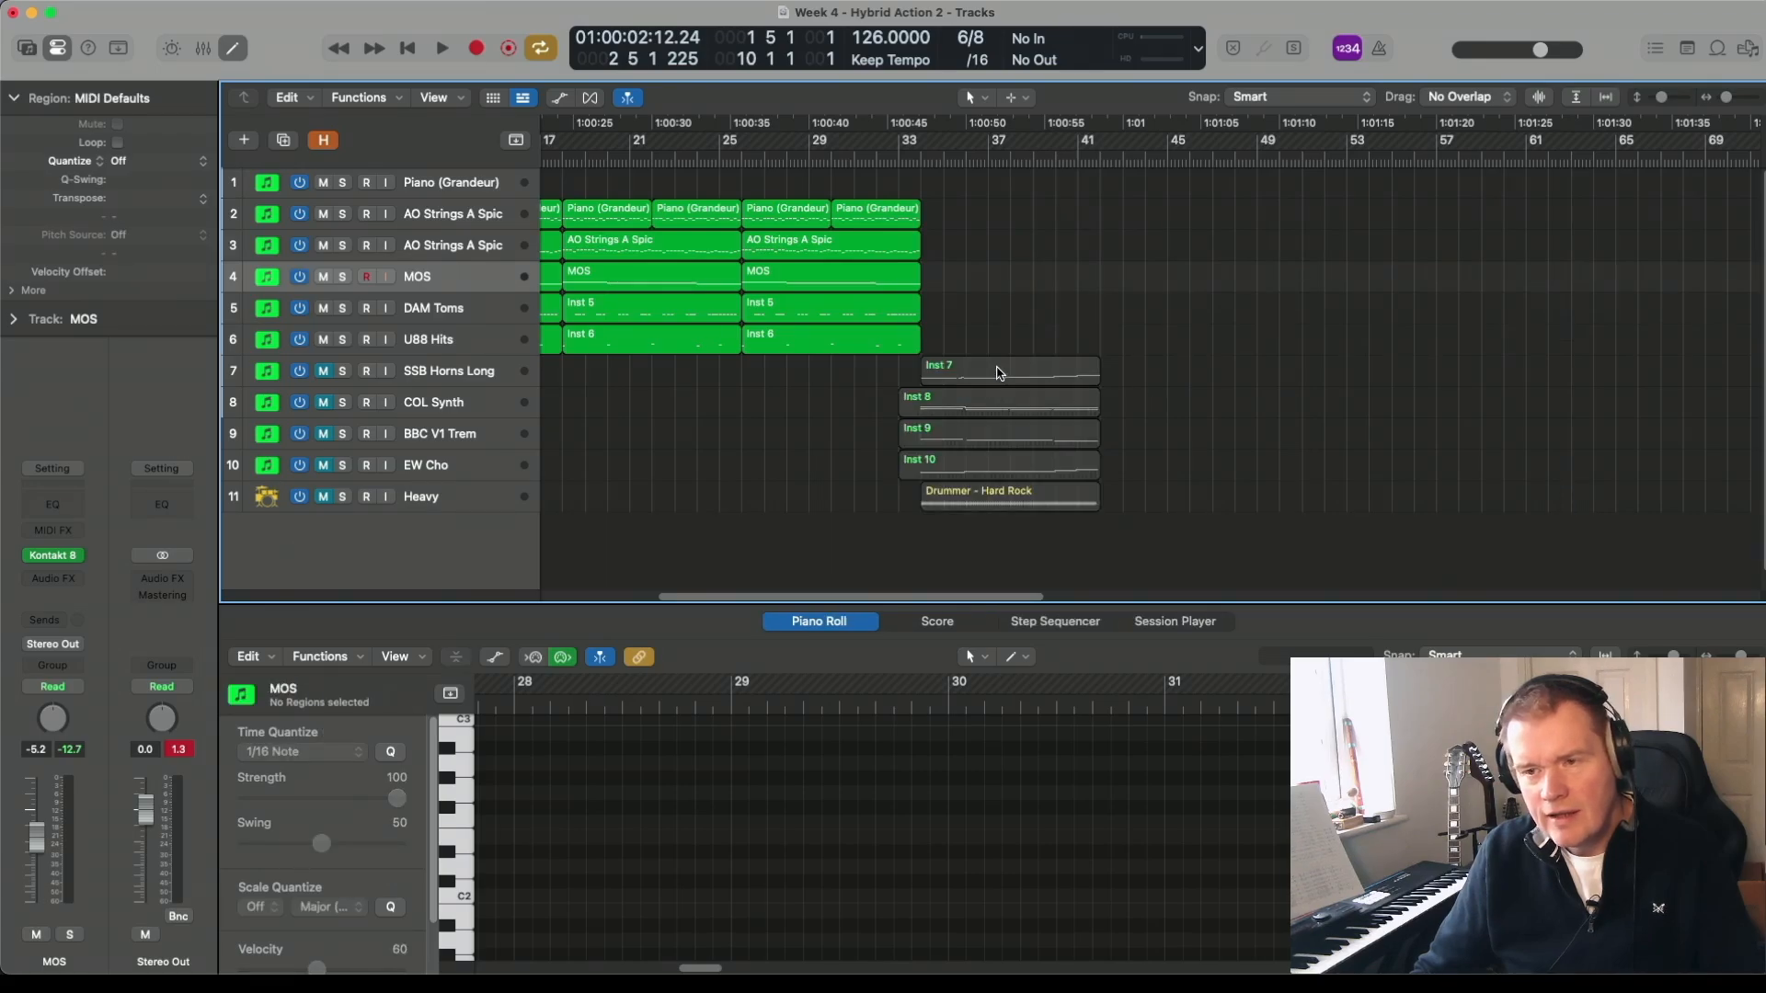
pyautogui.moveTo(1000, 372); pyautogui.dragTo(1183, 370)
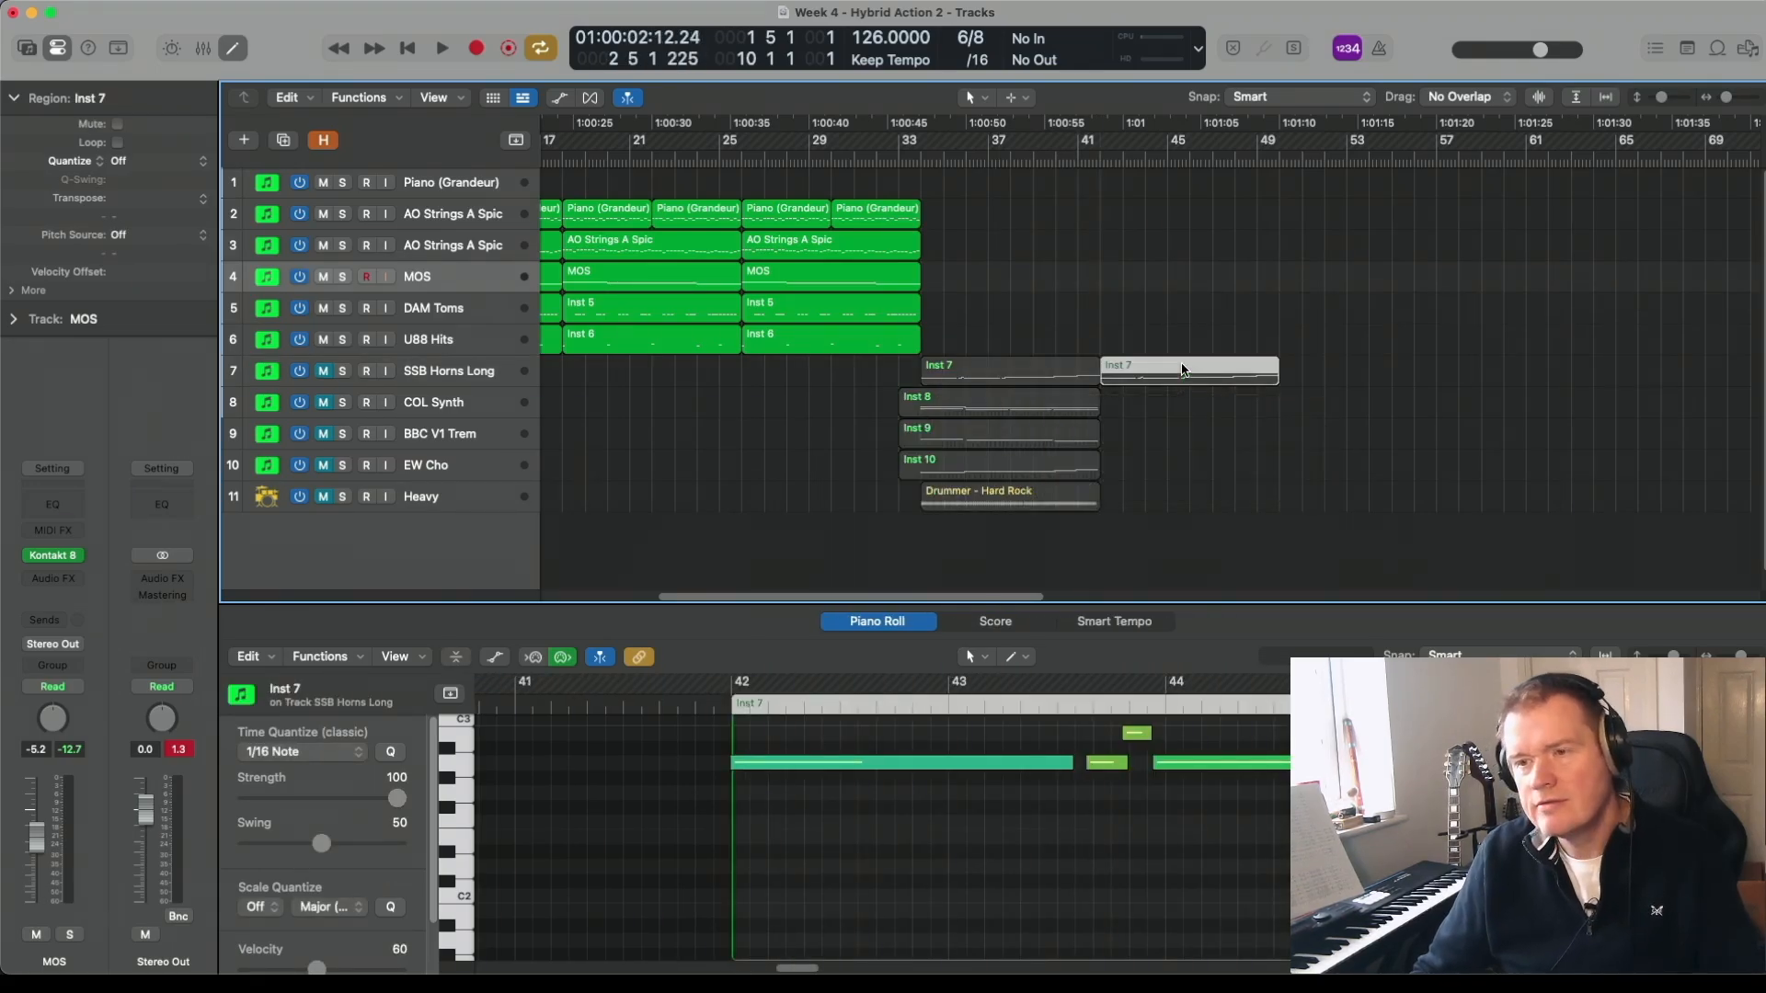
pyautogui.click(326, 372)
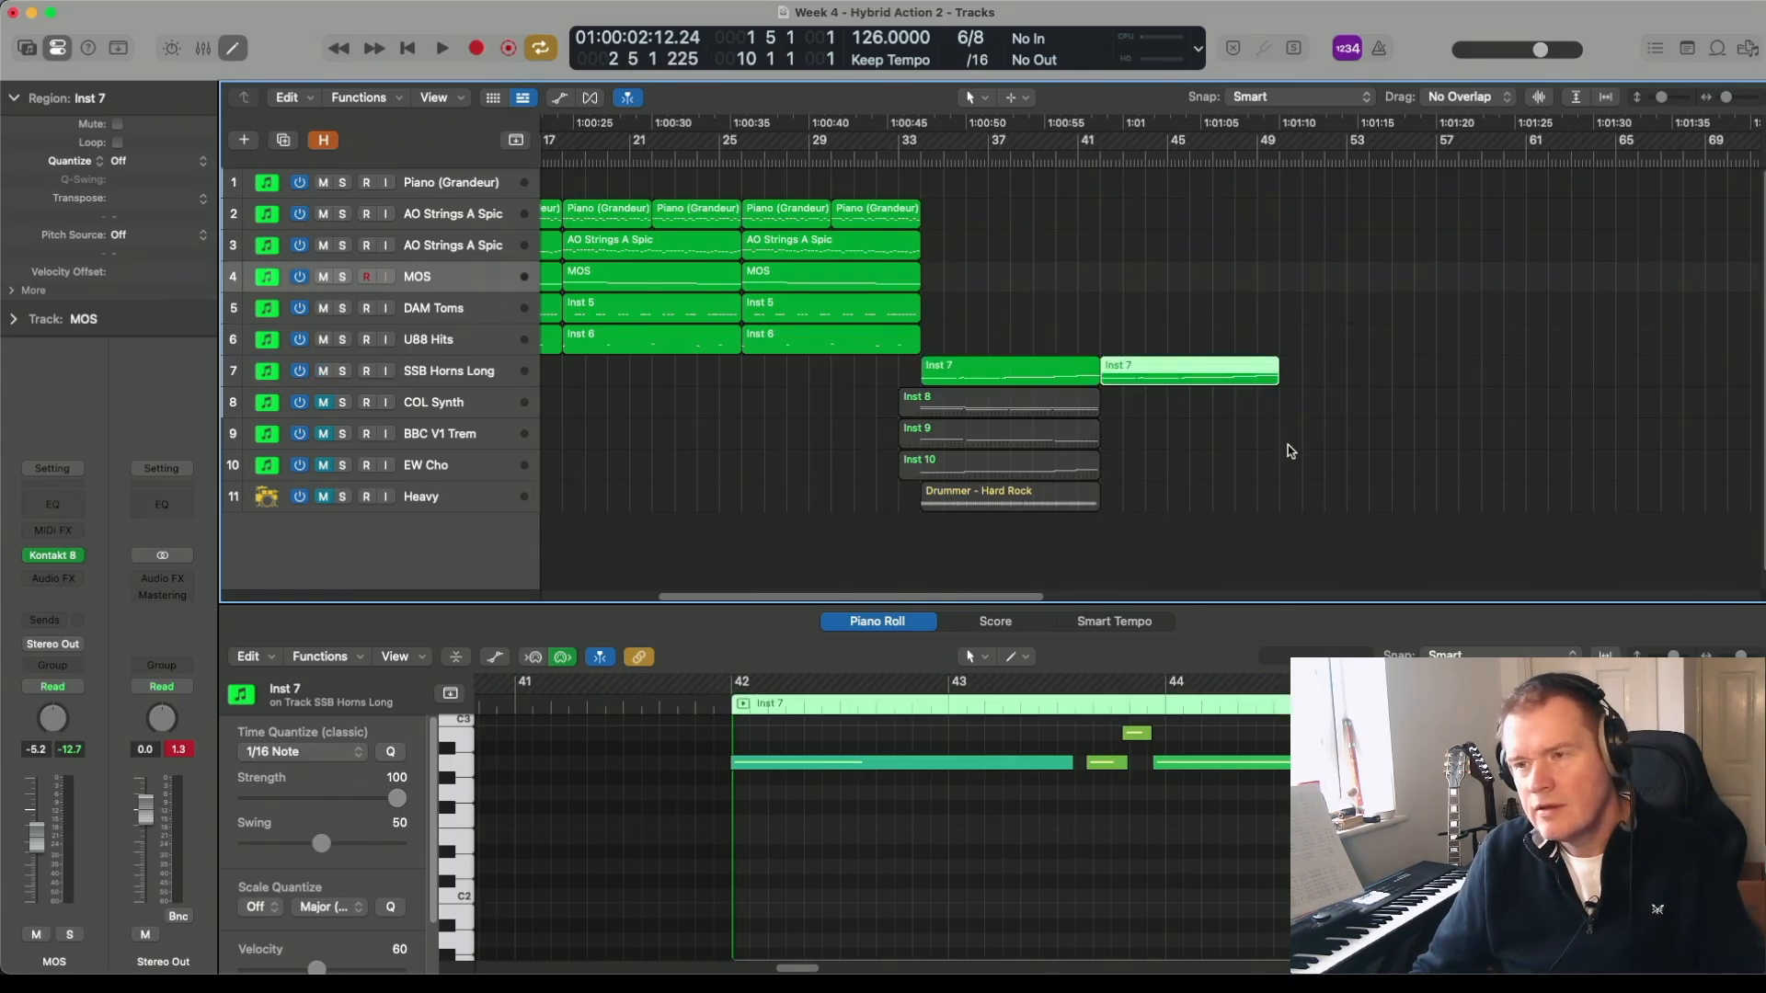
# - Copy the block on tracks 2 to 6 to bars 50 and 58, and duplicate that pair at bar 66
pyautogui.moveTo(1026, 350); pyautogui.dragTo(1507, 227)
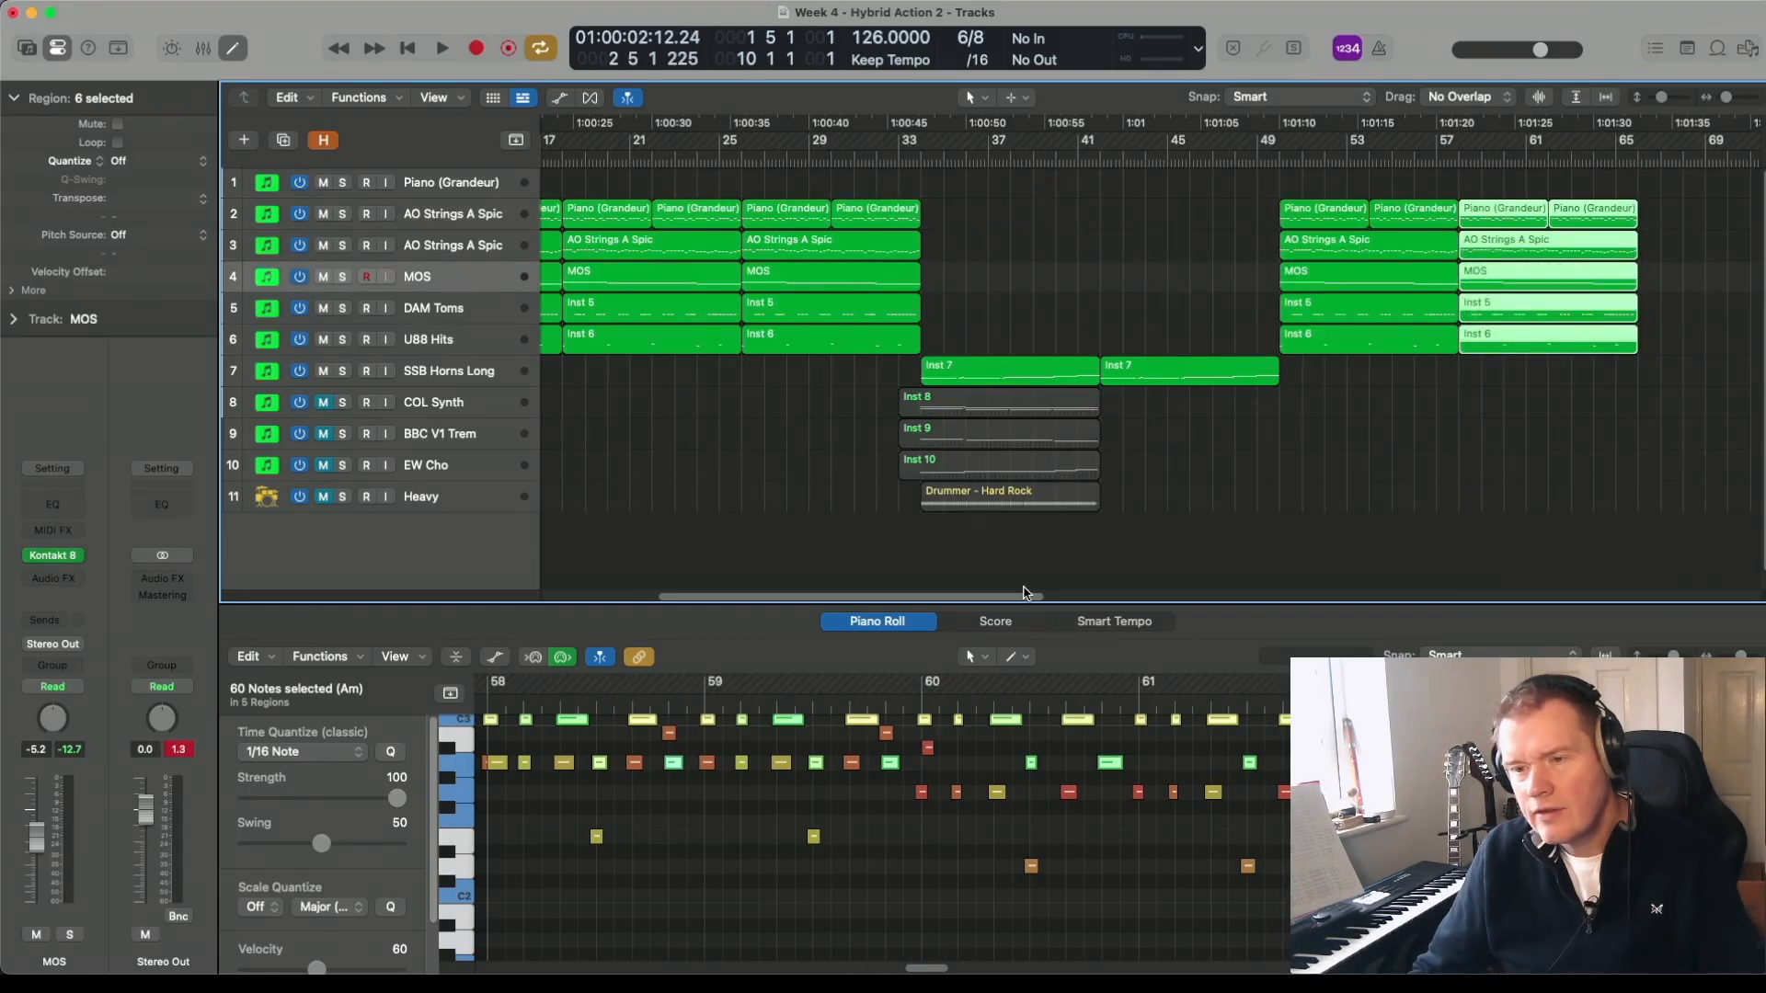
pyautogui.moveTo(1028, 599); pyautogui.dragTo(1196, 599)
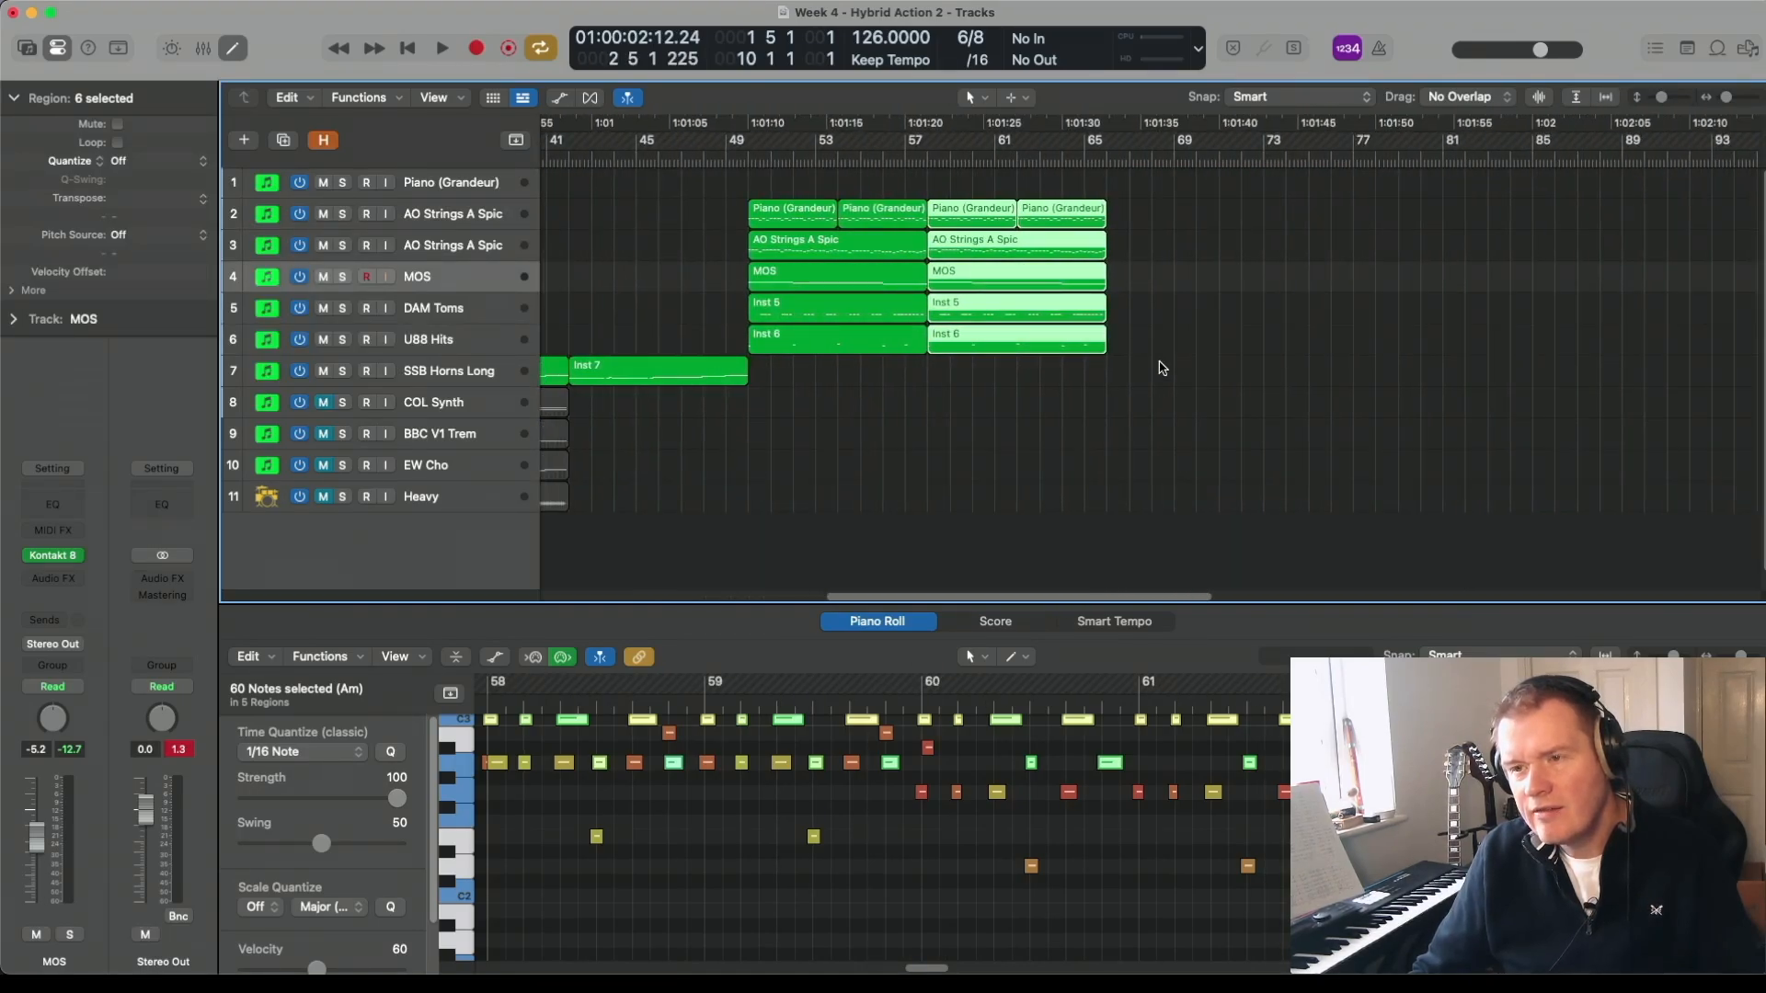
pyautogui.moveTo(1159, 357); pyautogui.dragTo(1183, 211)
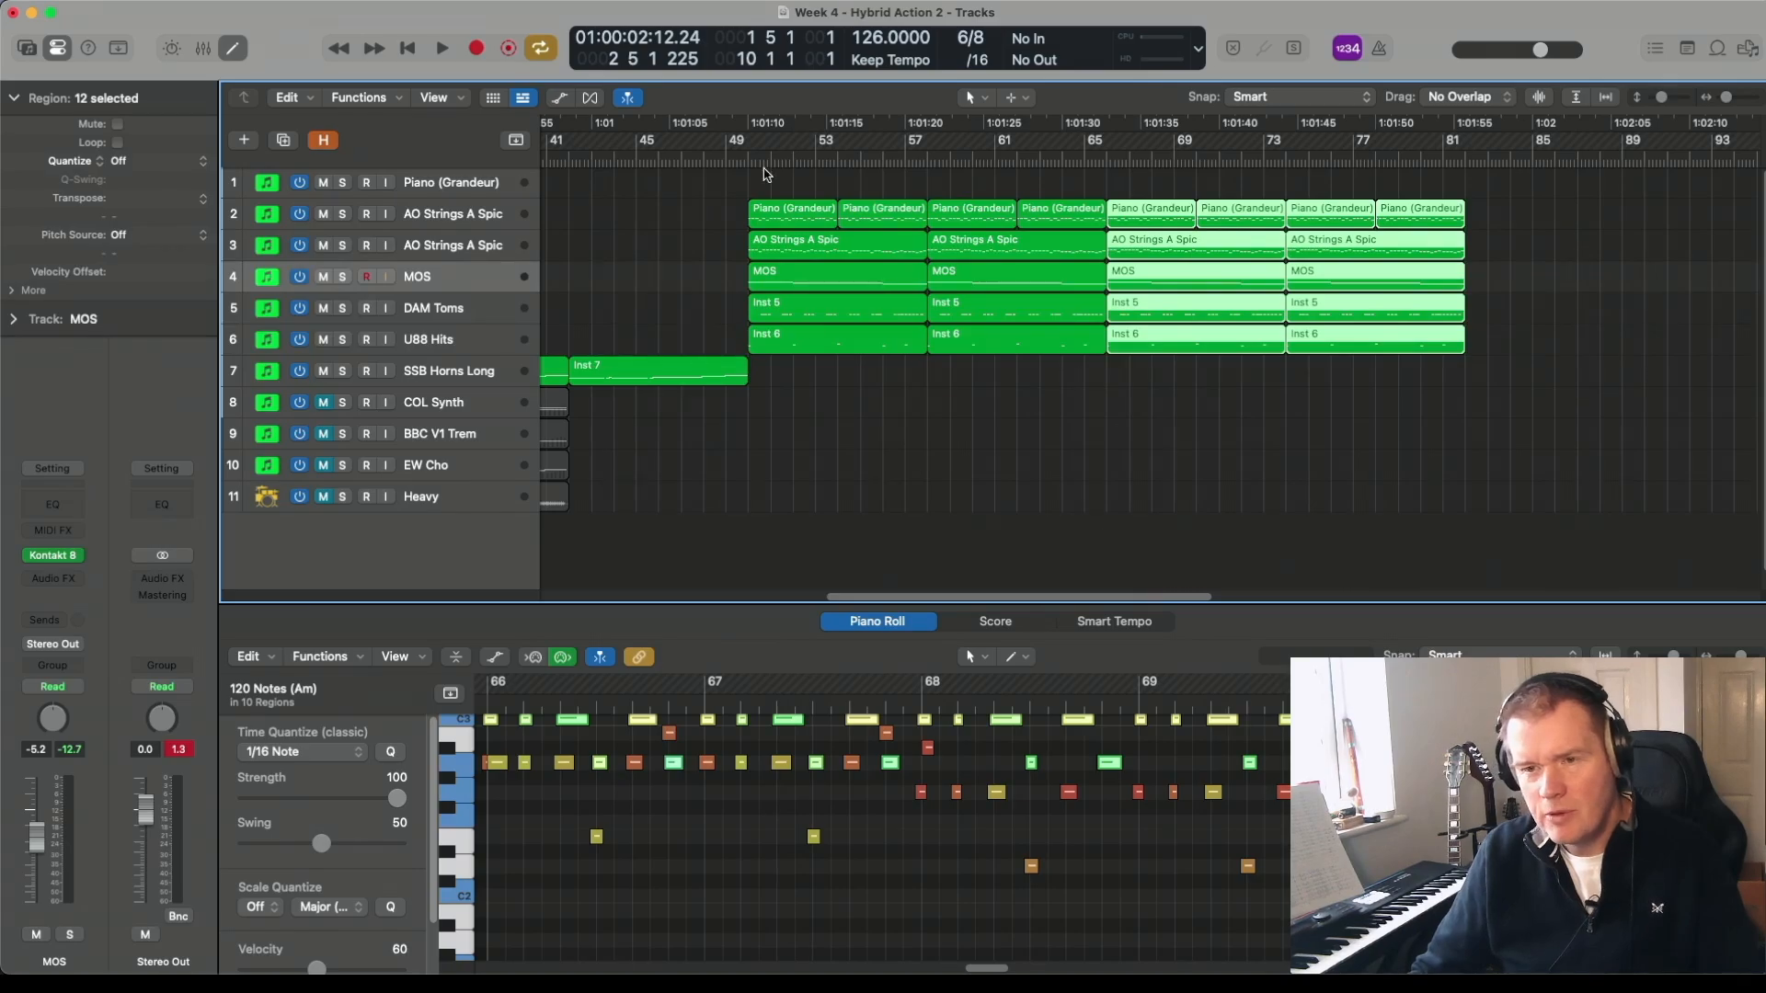
# - Return to the start of the arrangement and play the opening section from bar 2
pyautogui.moveTo(1074, 598); pyautogui.dragTo(955, 598)
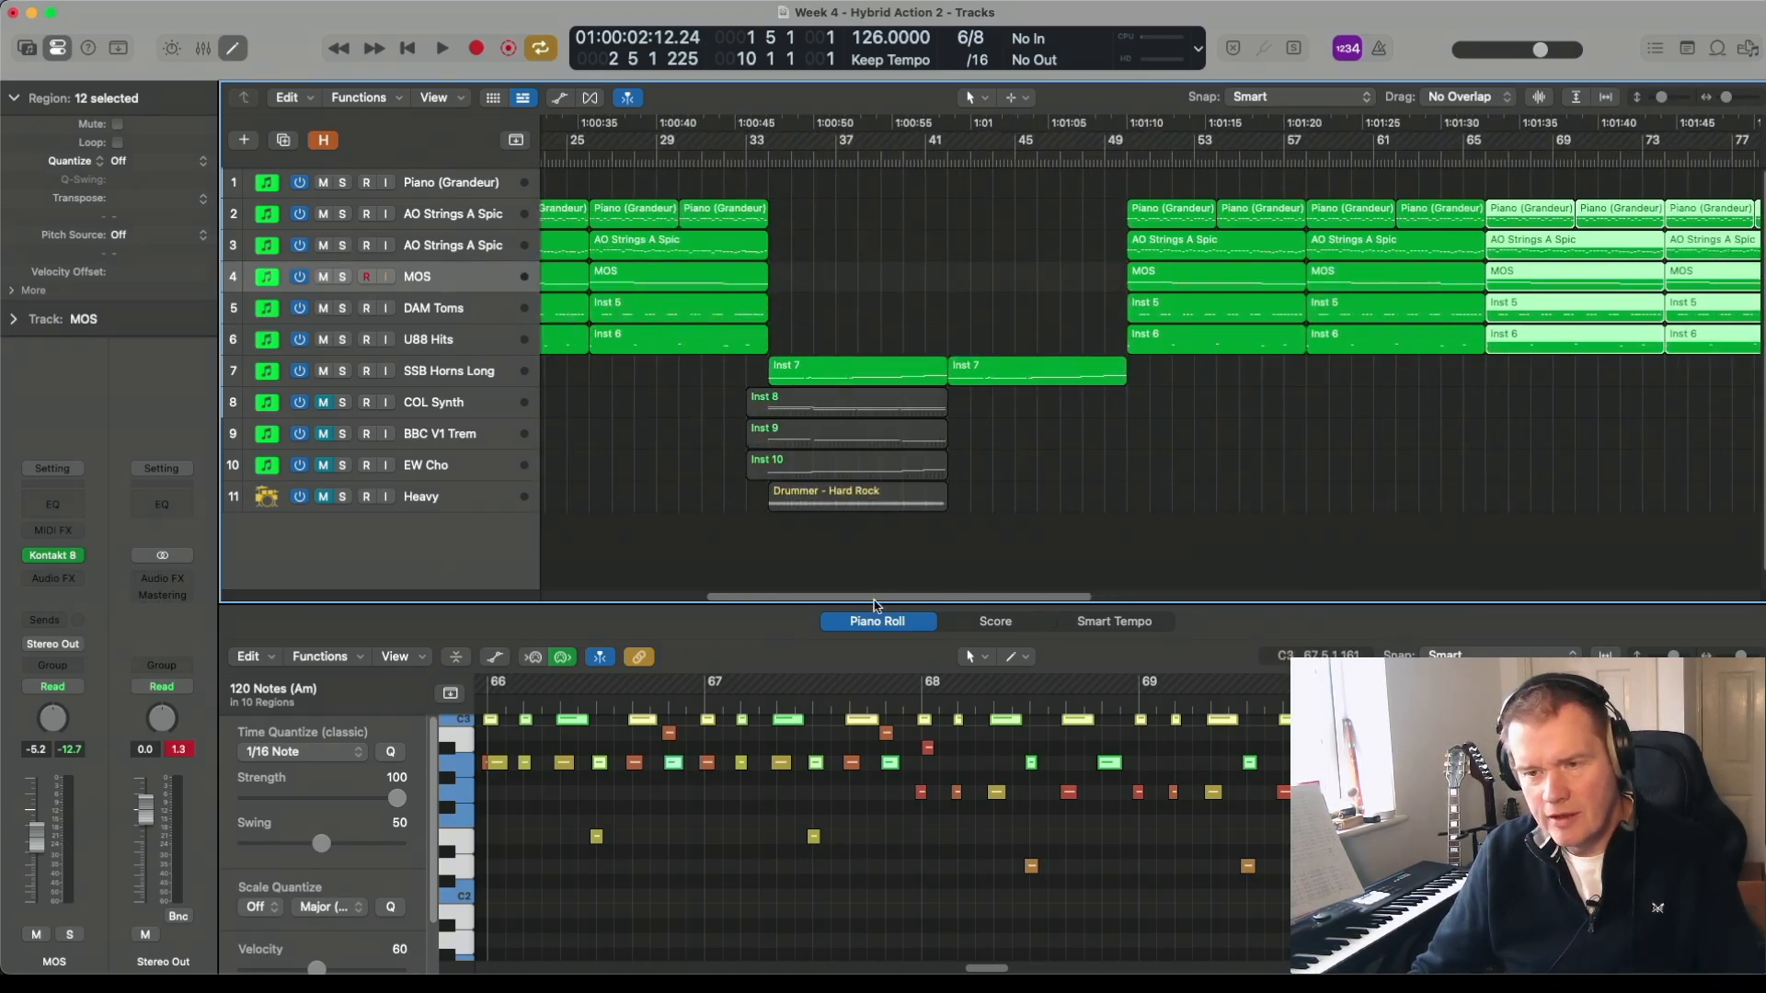
pyautogui.moveTo(872, 602); pyautogui.dragTo(707, 600)
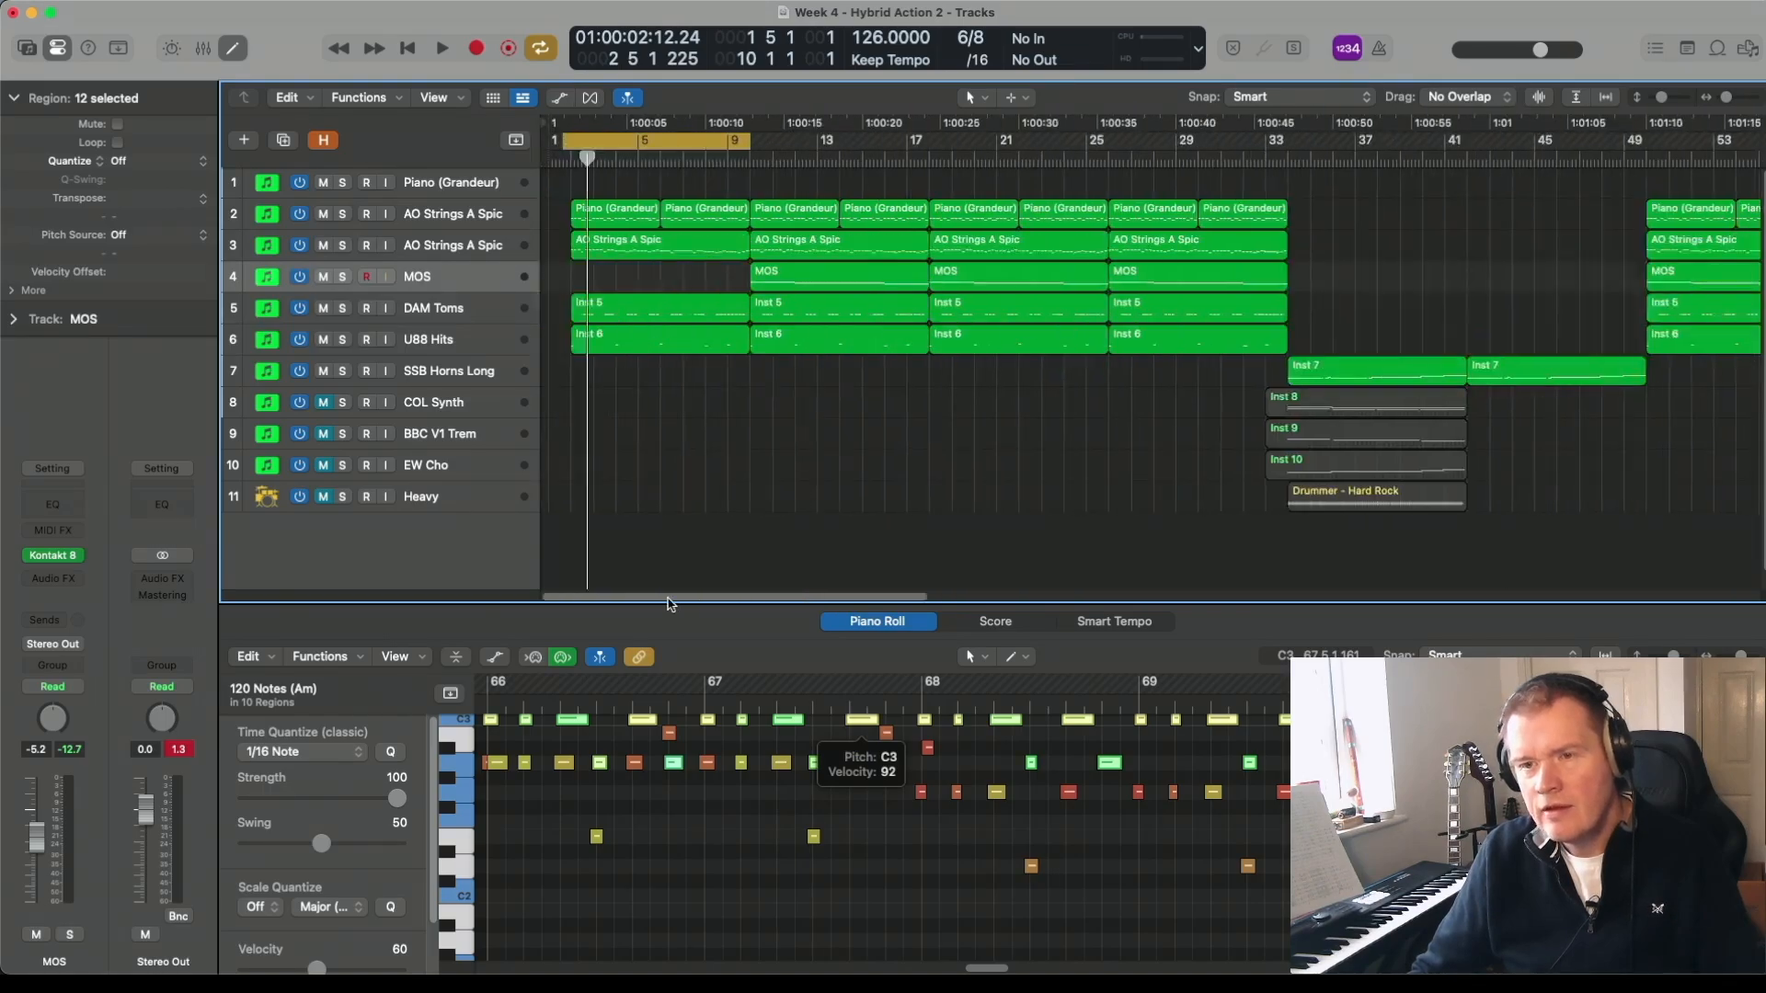
pyautogui.moveTo(586, 159); pyautogui.dragTo(572, 159)
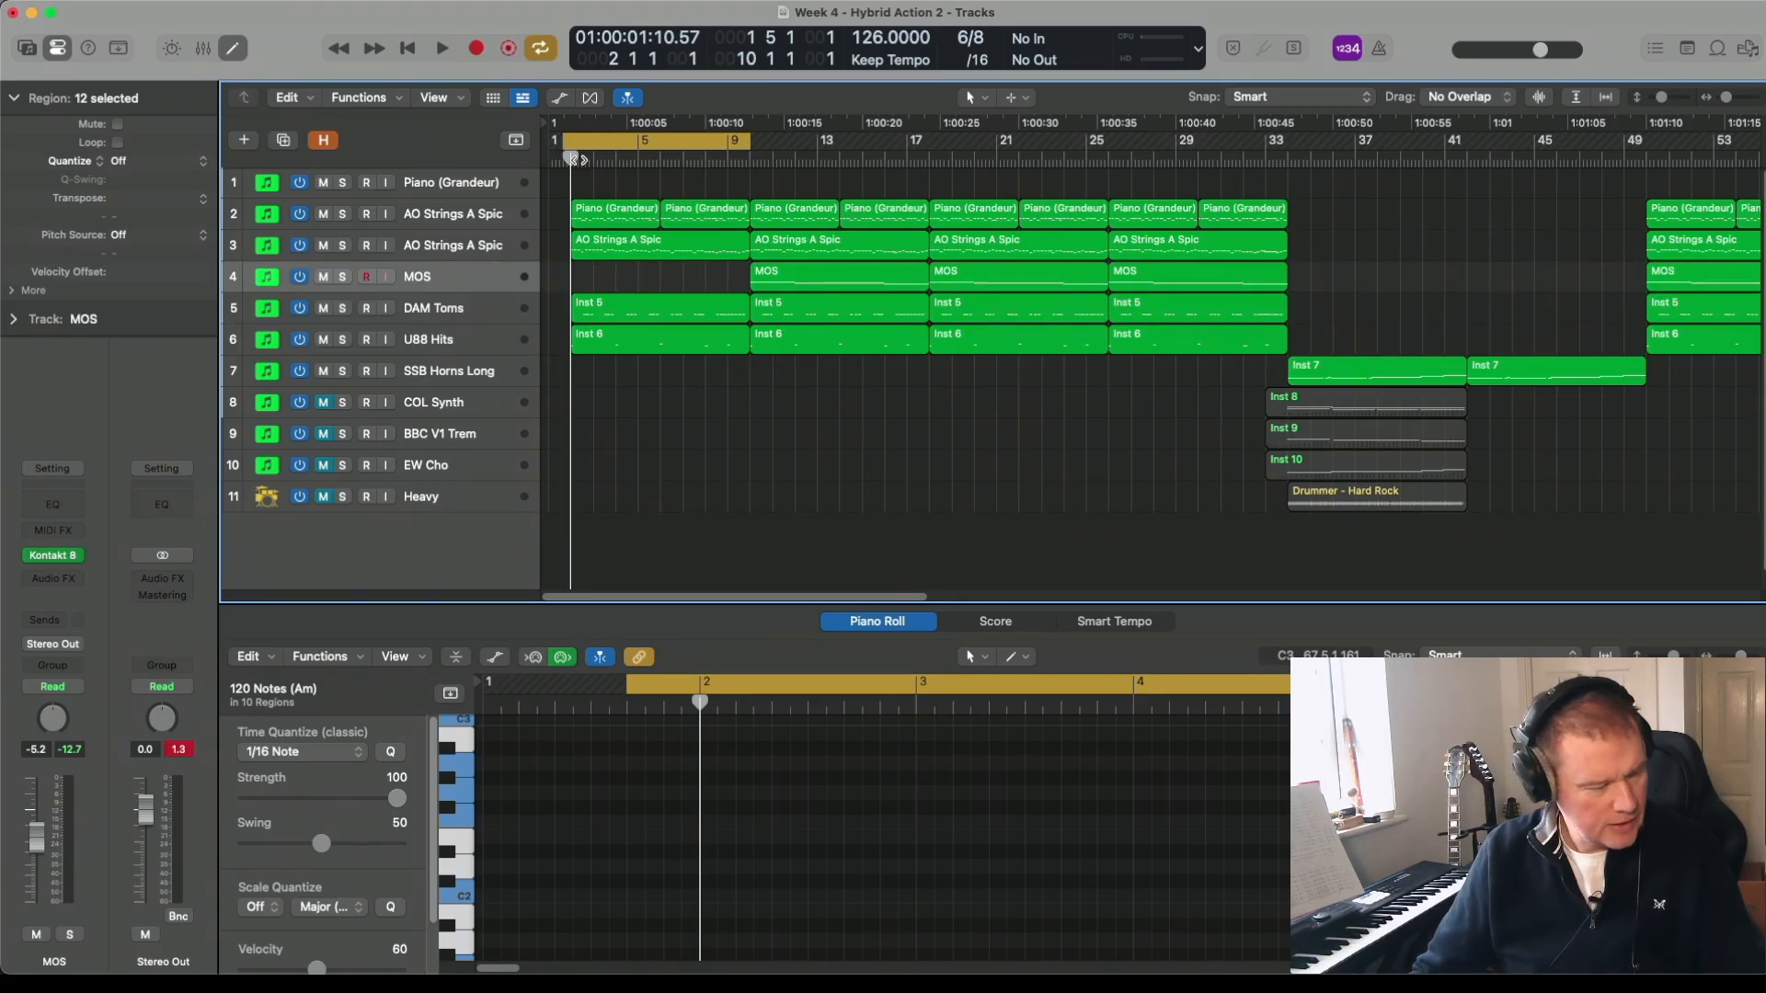
pyautogui.press('space')
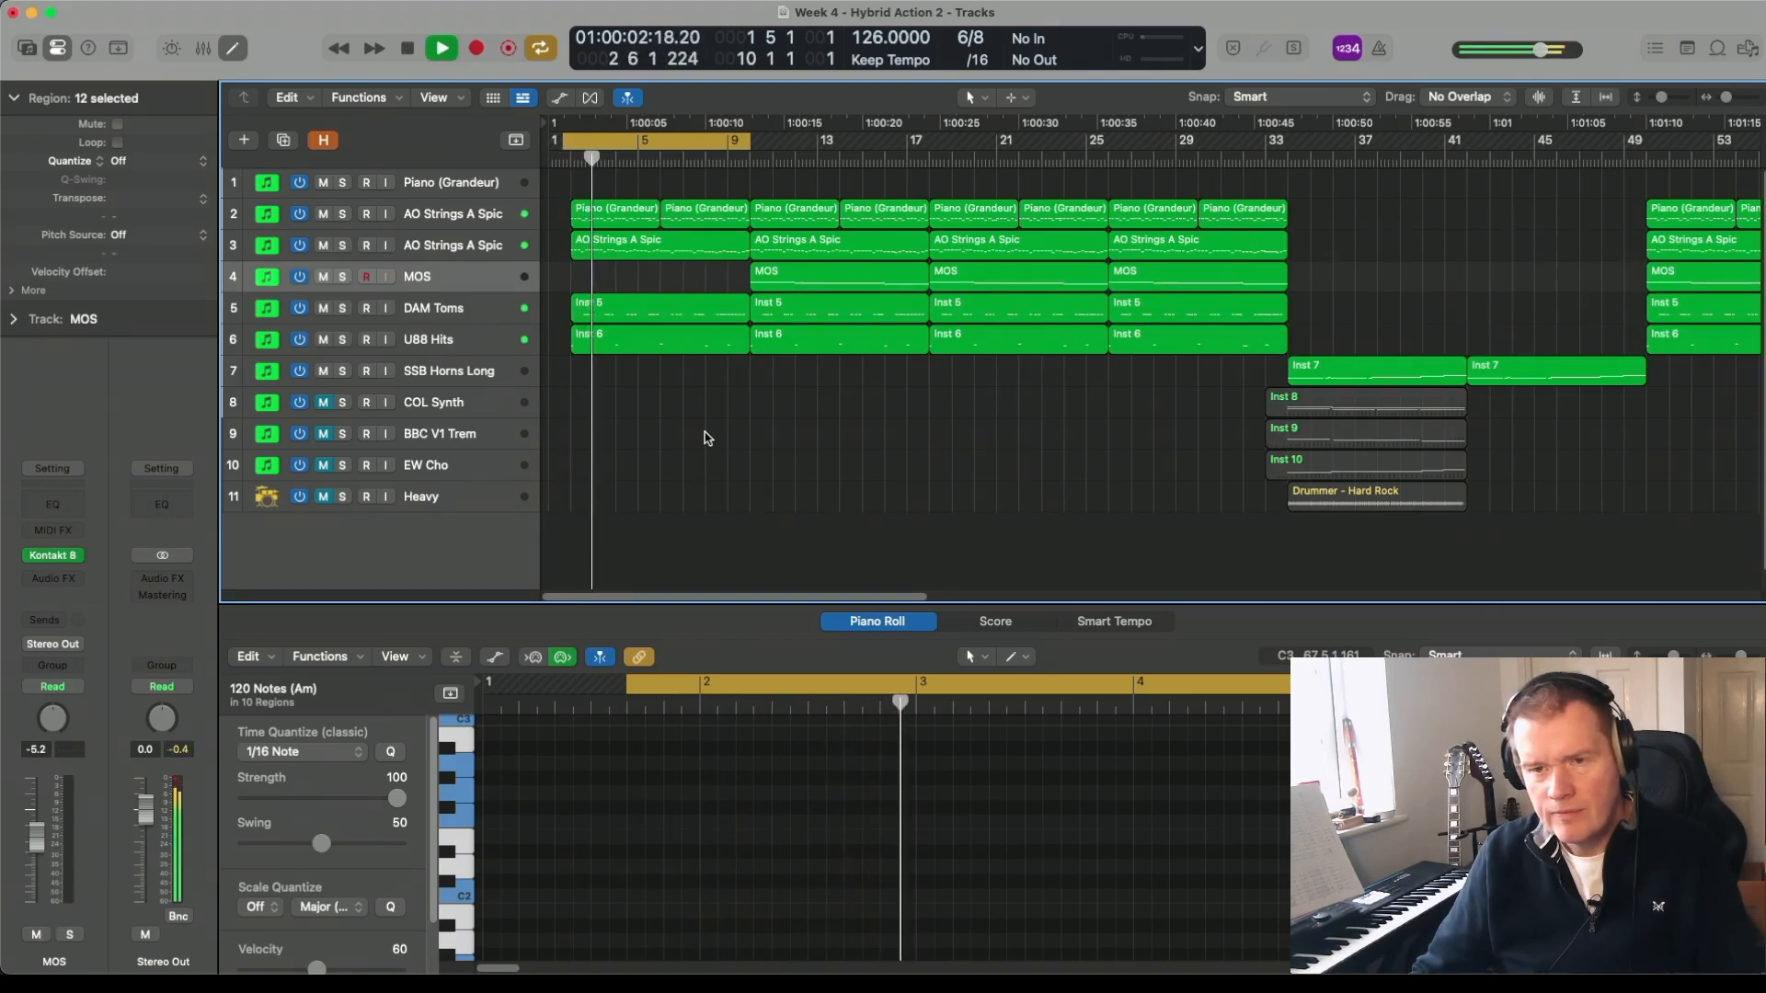
pyautogui.press('space')
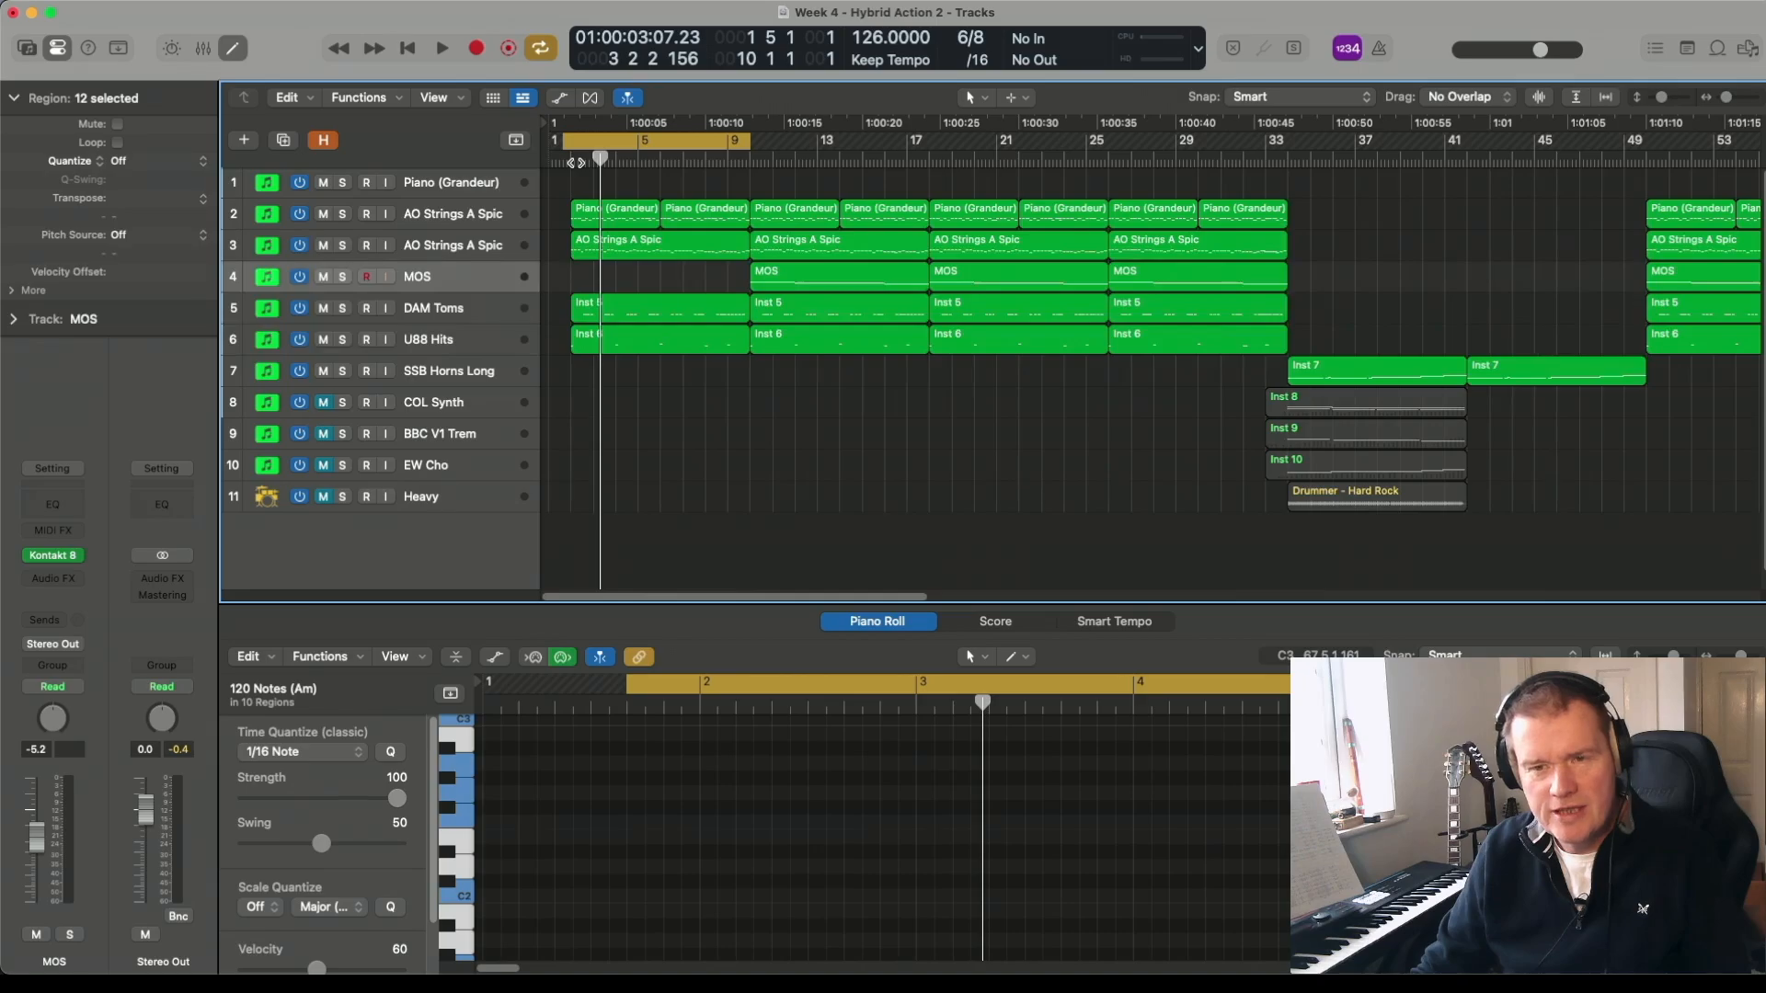
# - Play the opening section again, select the U88 Hits track and replay its first hit from the beginning
pyautogui.press('space')
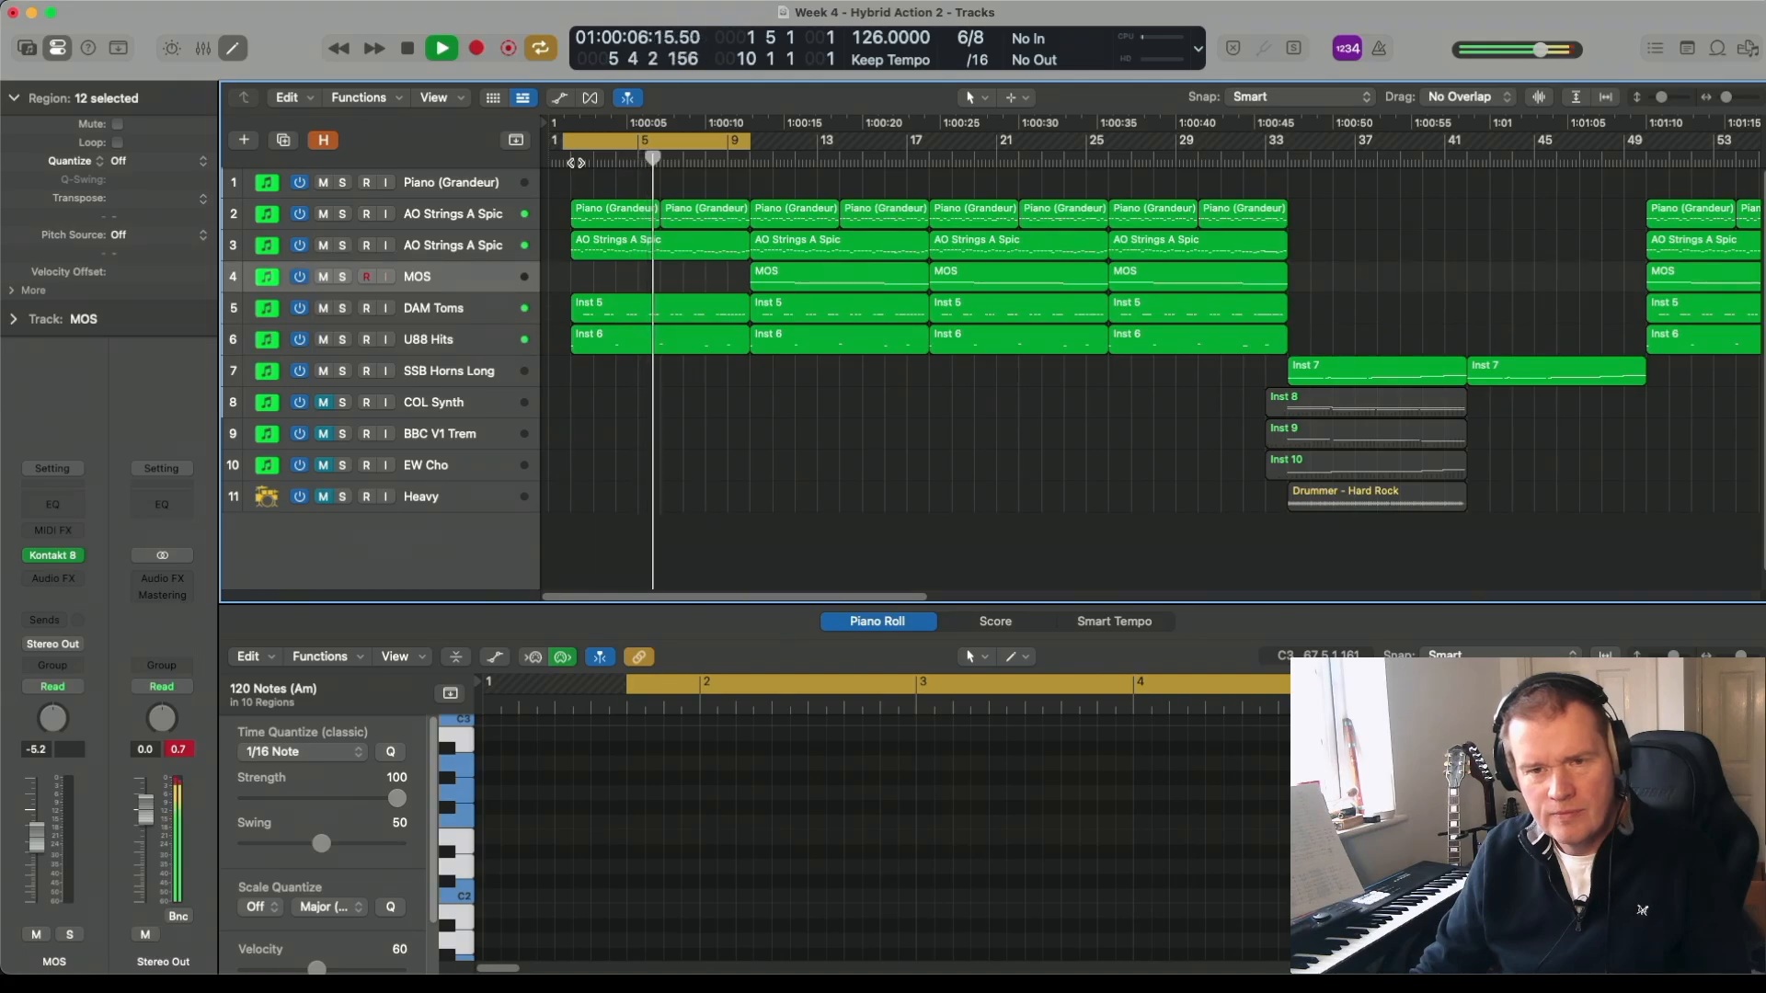
pyautogui.click(485, 347)
pyautogui.press('space')
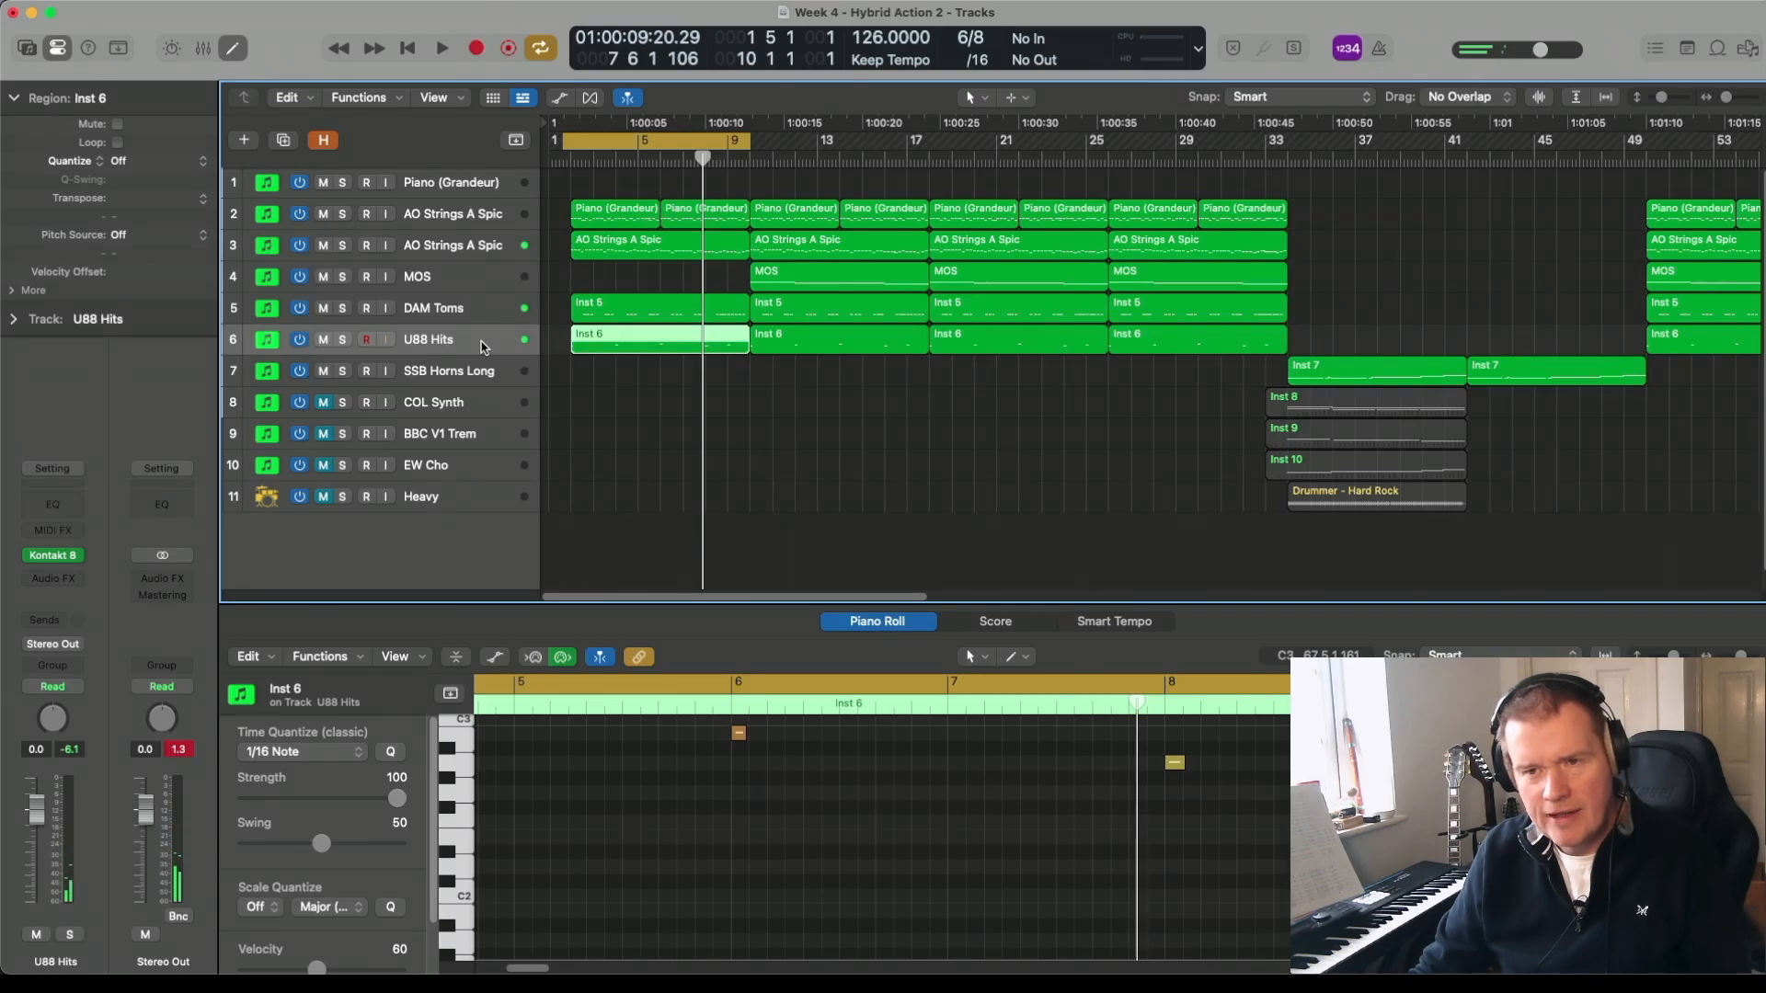
pyautogui.press('Return')
pyautogui.press('space')
pyautogui.press('space')
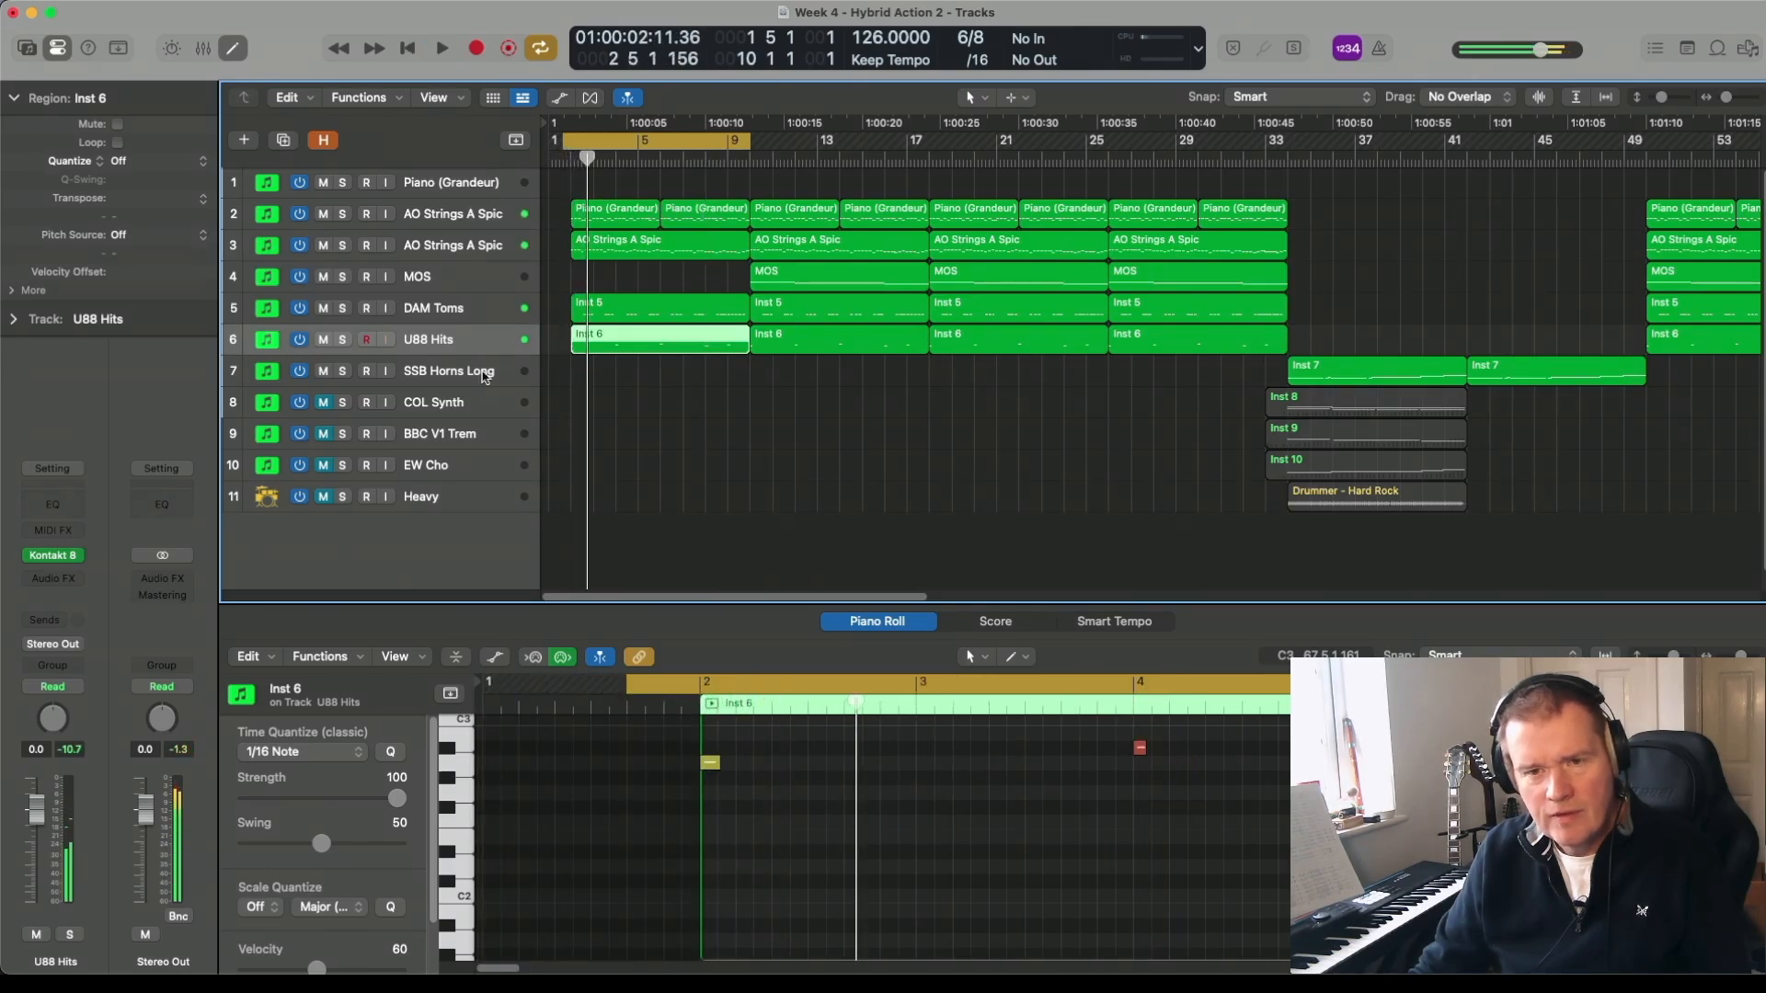
pyautogui.rightClick(483, 345)
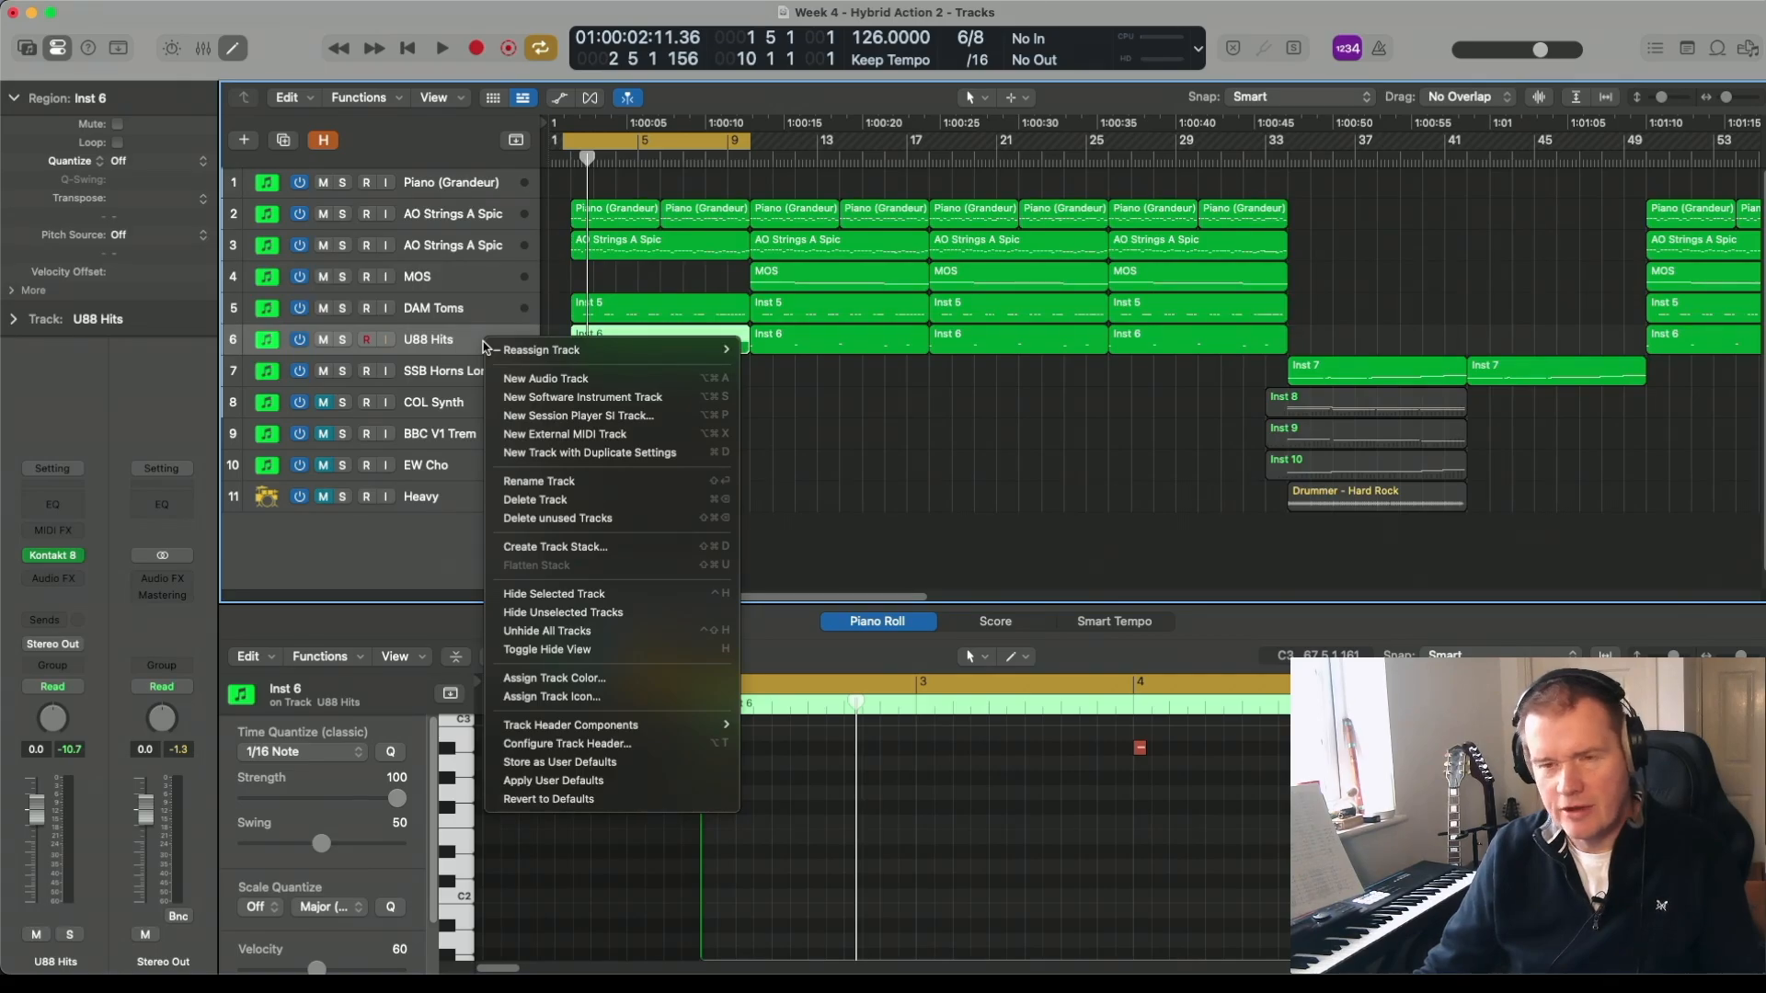
pyautogui.press('Escape')
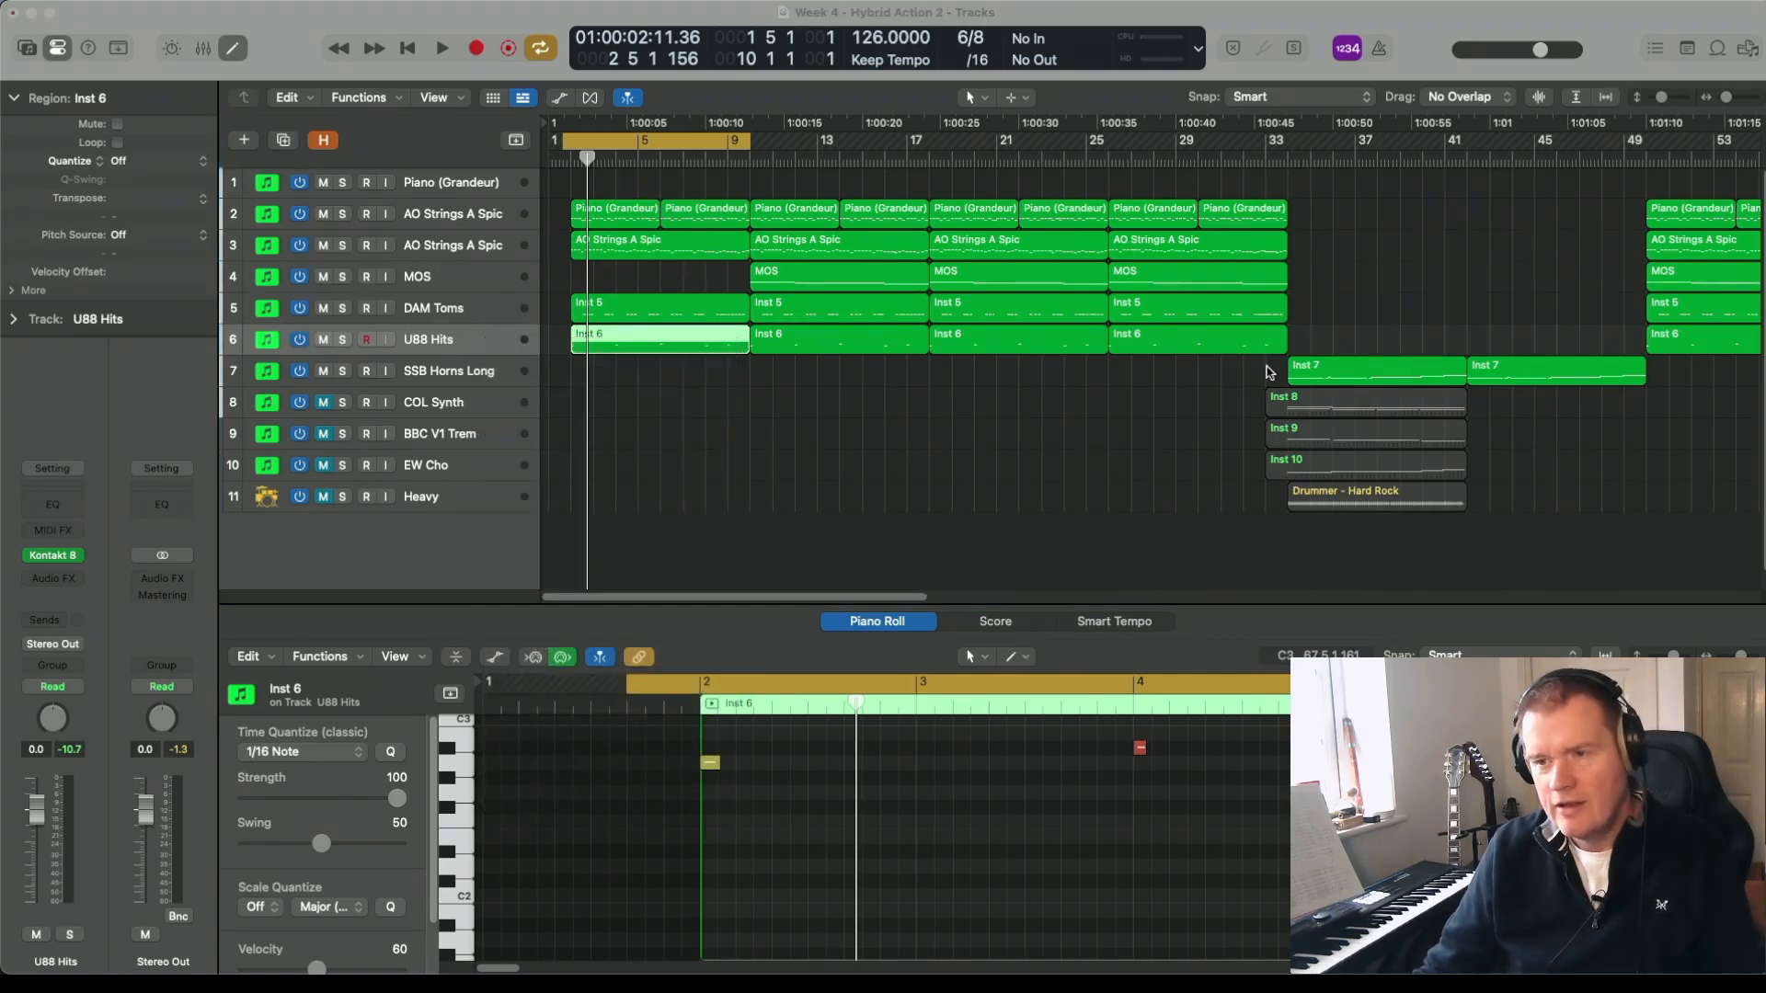
# - Create a software instrument track directly below U88 Hits and load the stereo version of Kontakt 8 on it
pyautogui.click(789, 384)
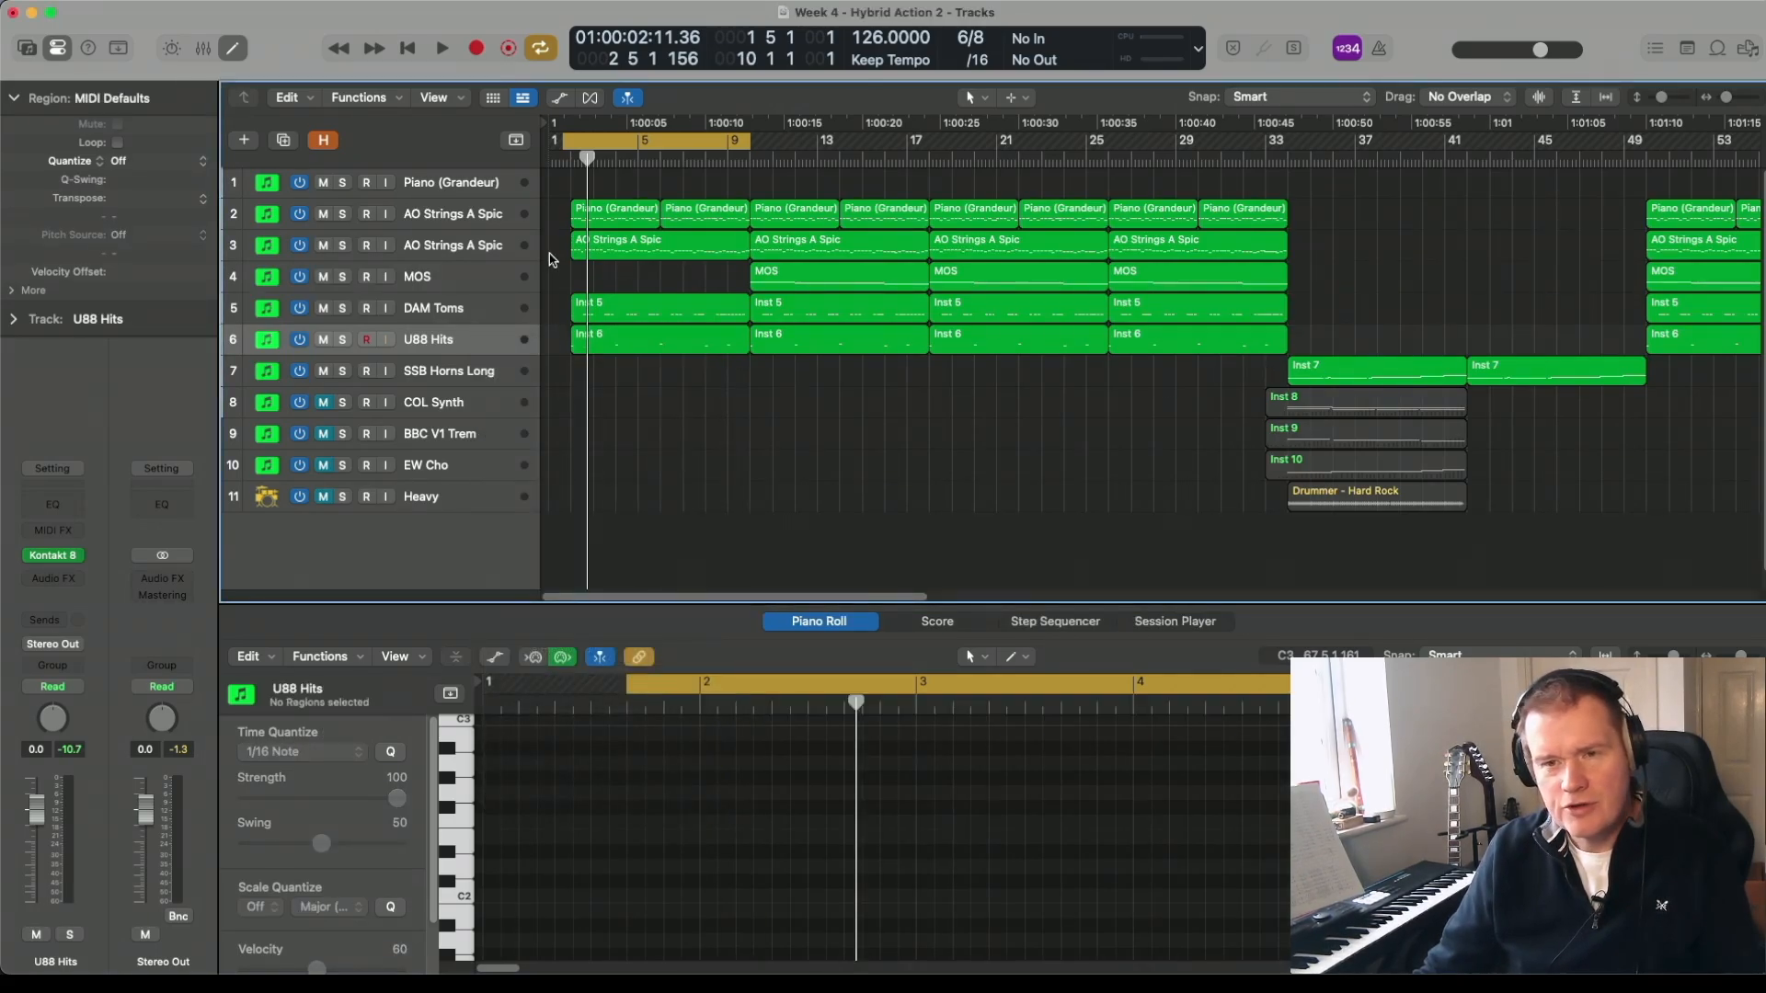
pyautogui.click(573, 156)
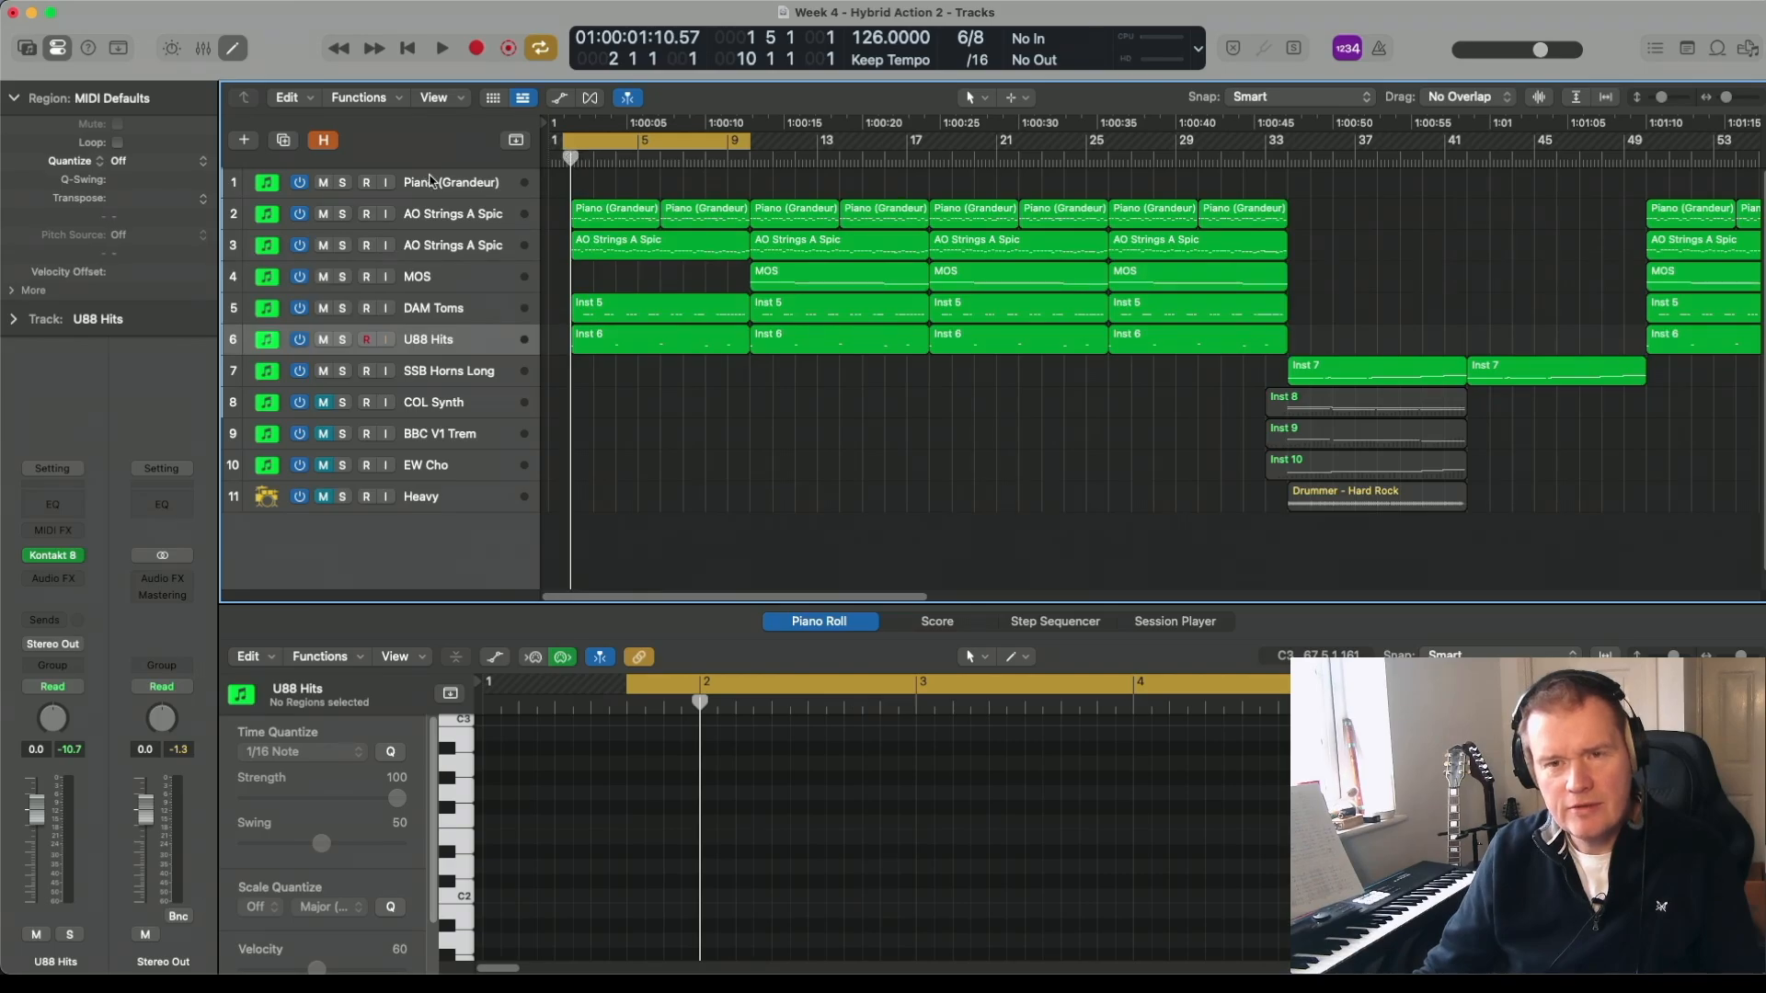
pyautogui.rightClick(467, 337)
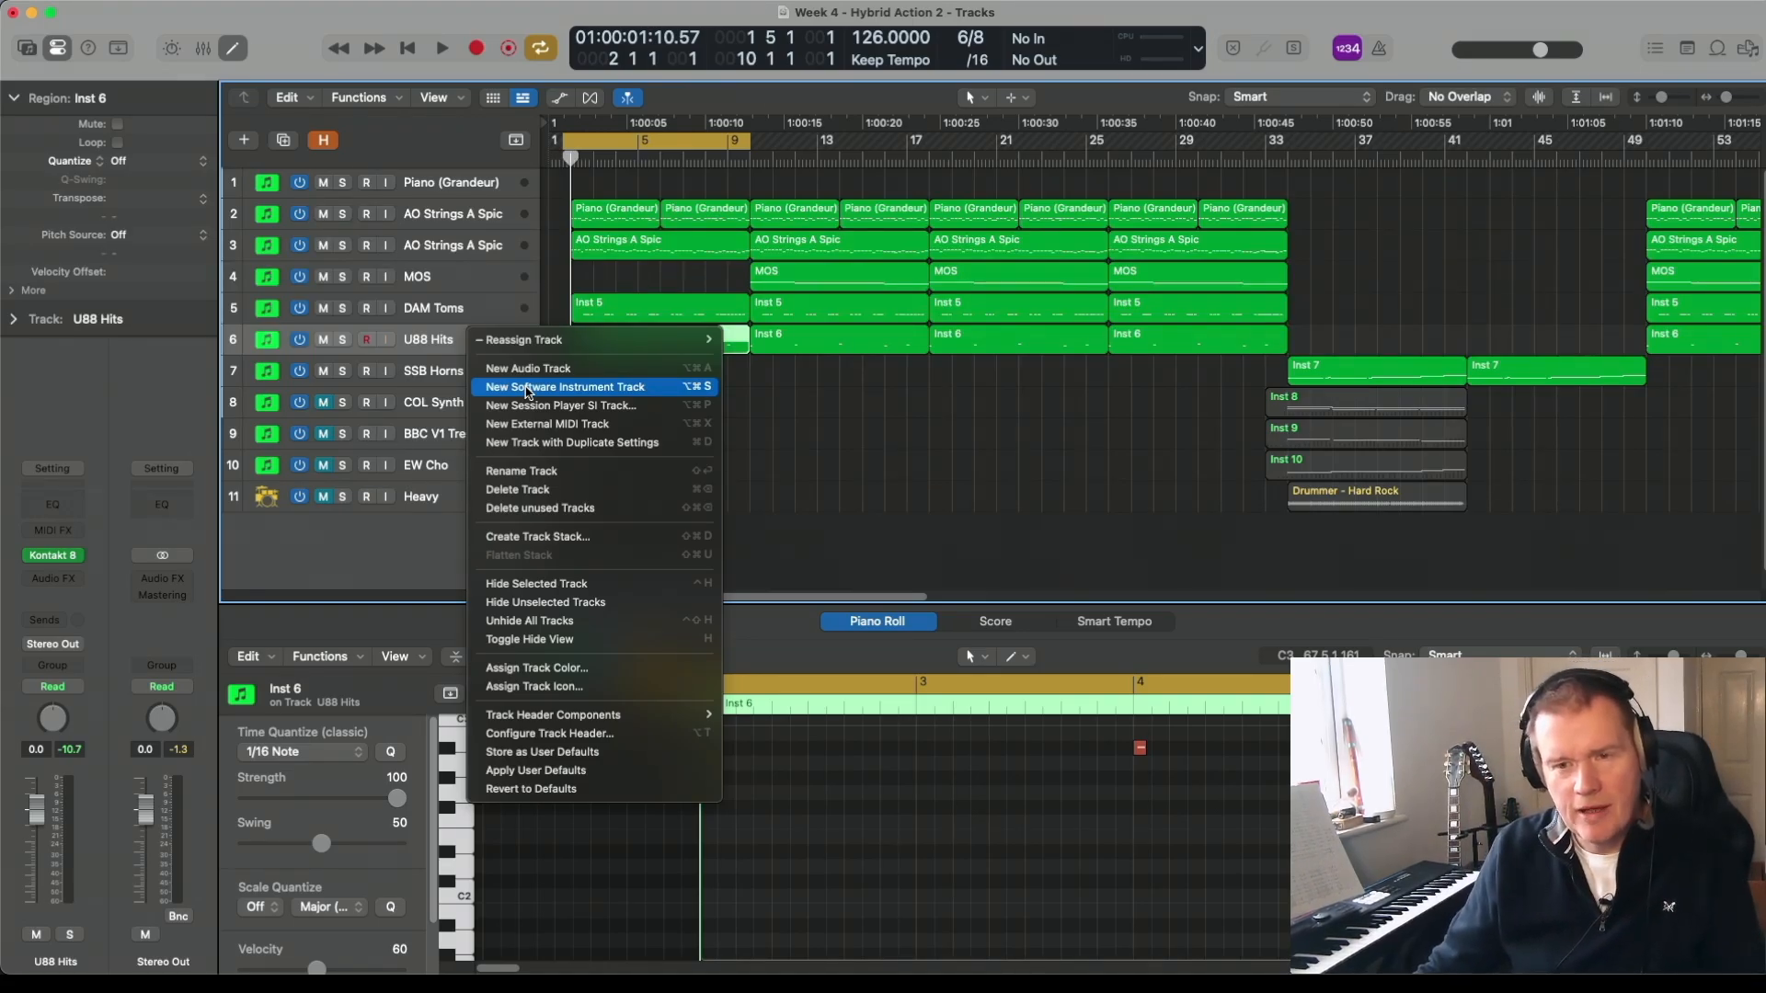
pyautogui.click(528, 387)
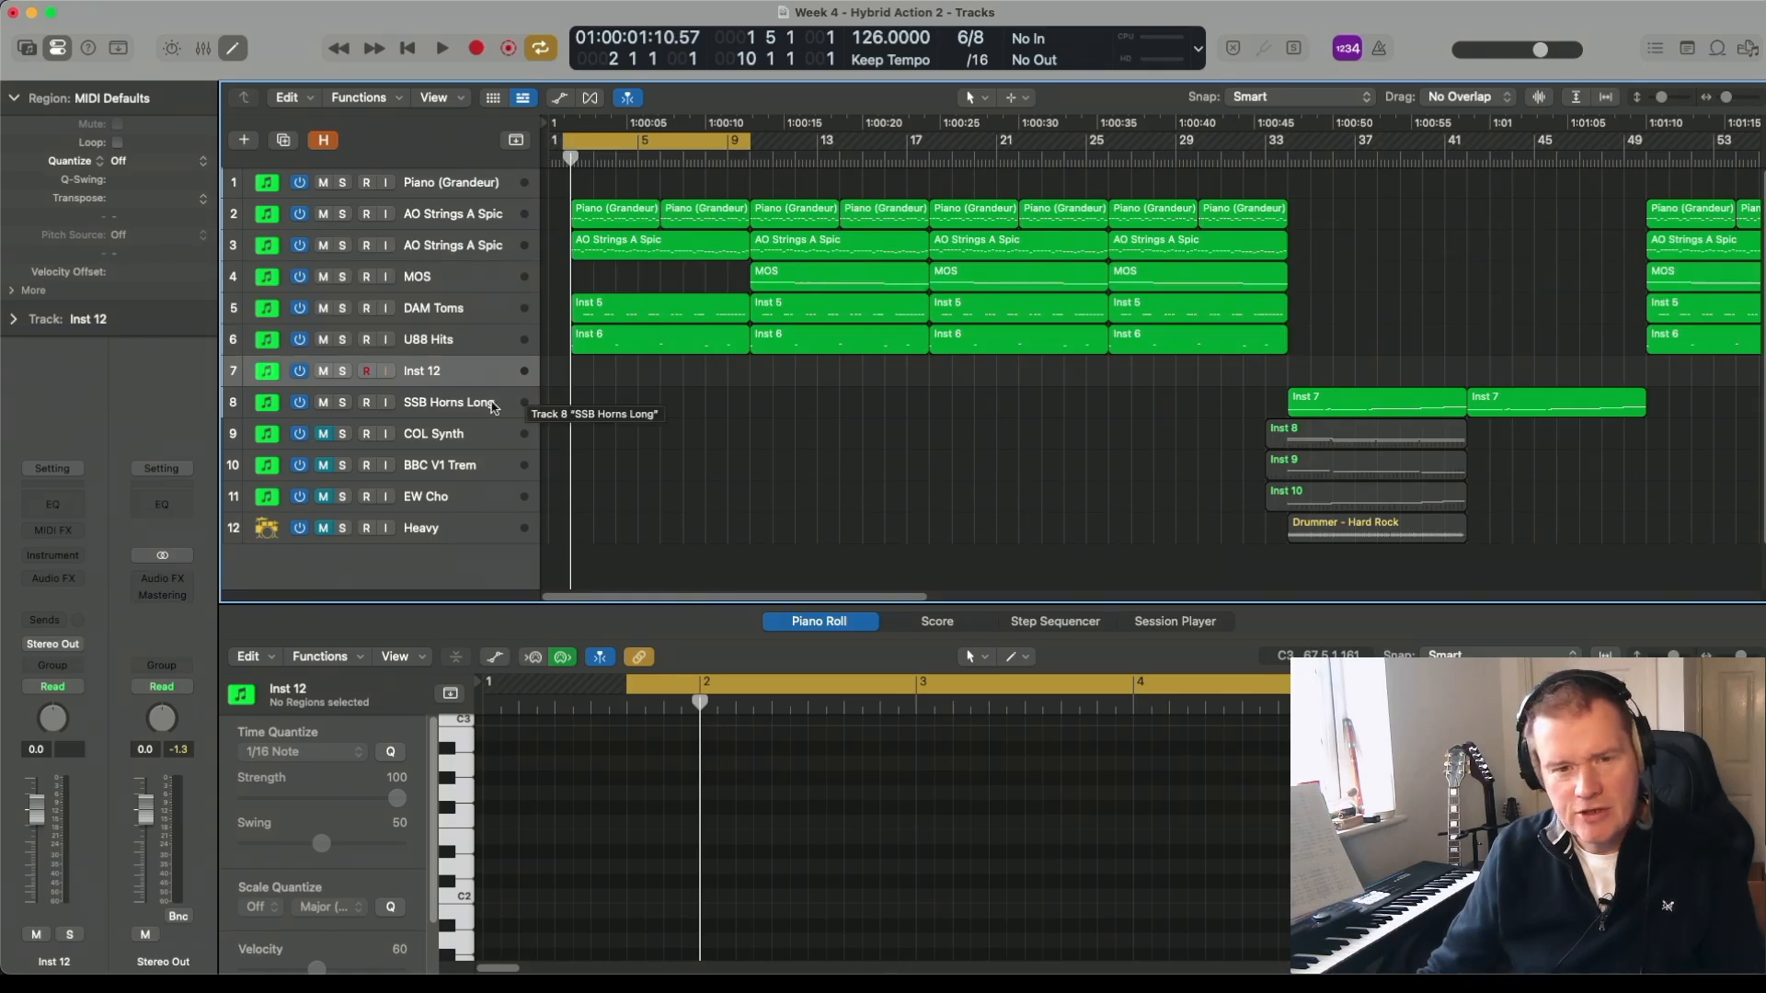
pyautogui.click(52, 556)
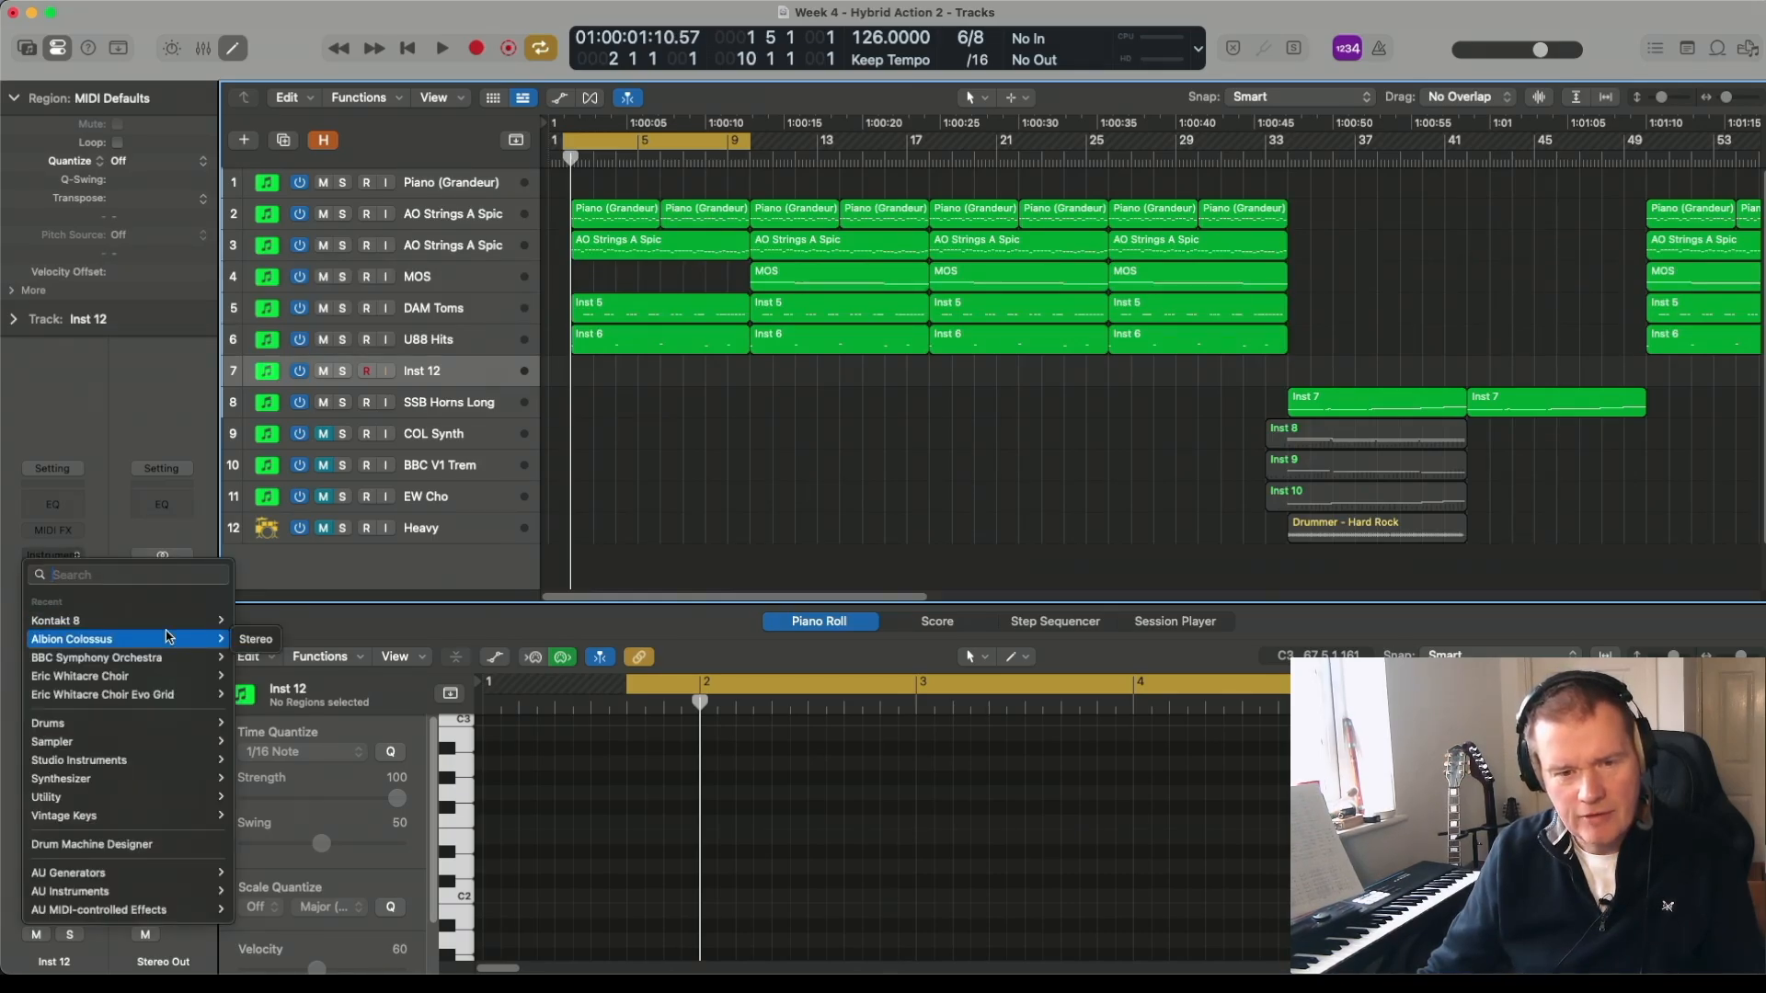
pyautogui.moveTo(172, 620)
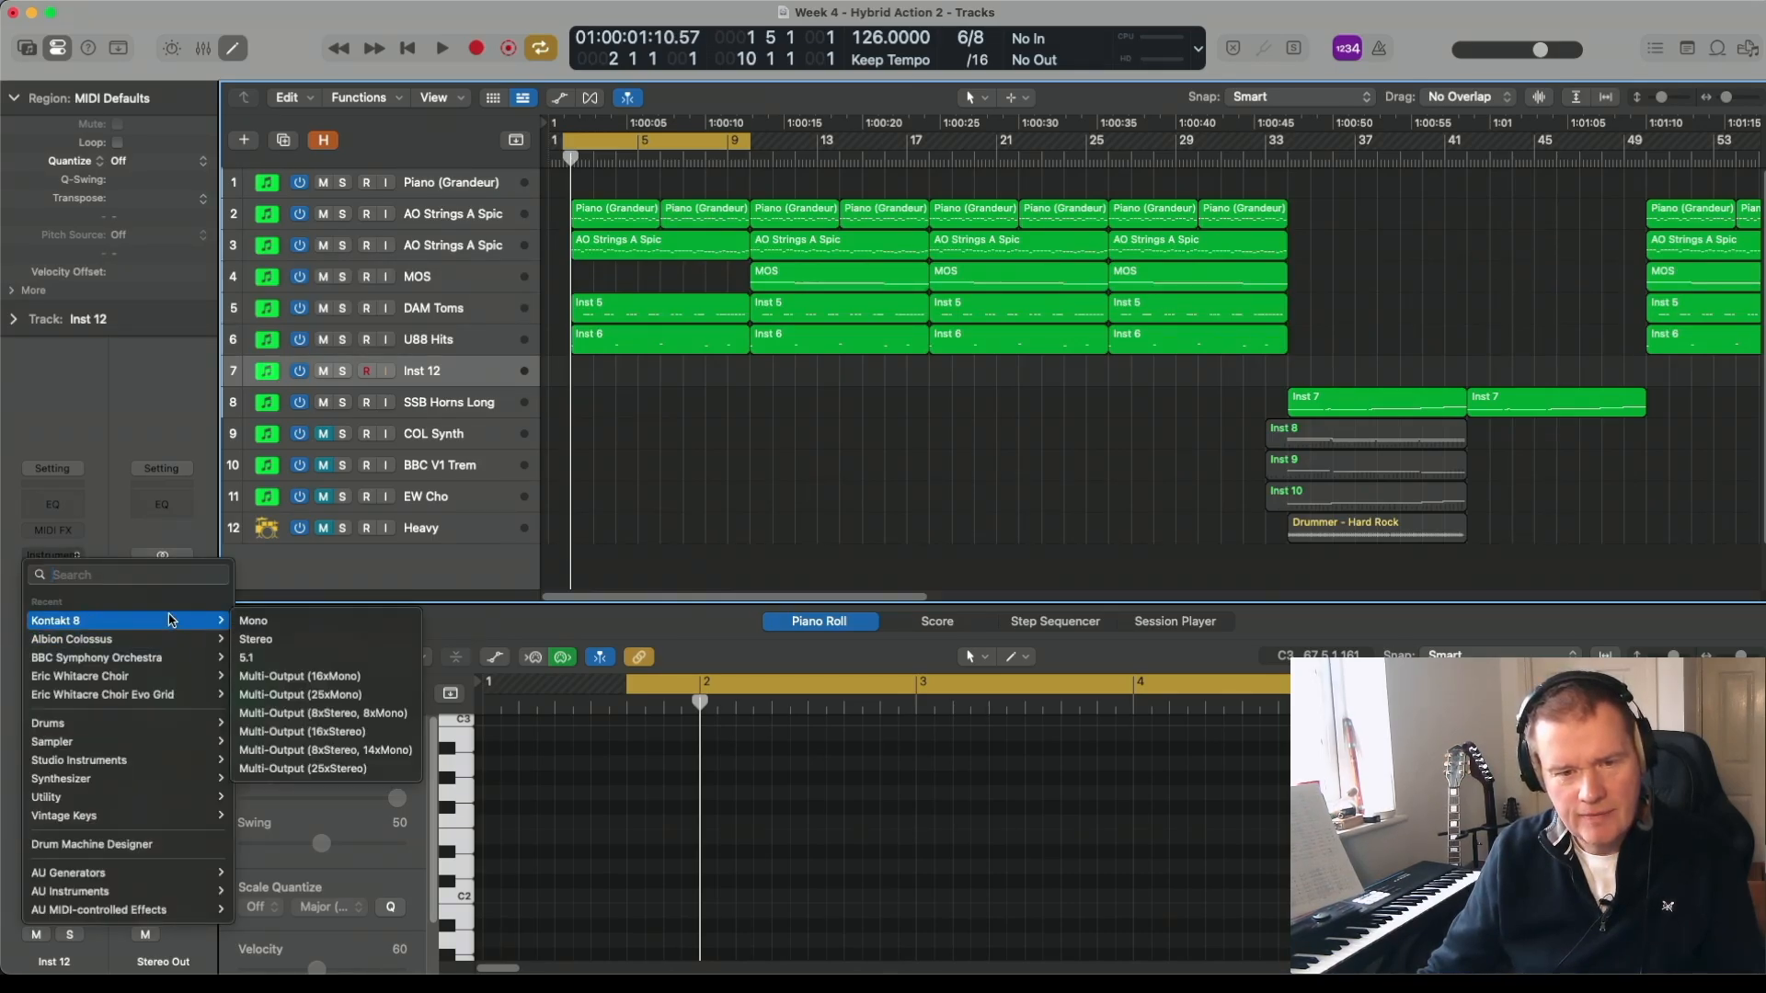
pyautogui.click(308, 641)
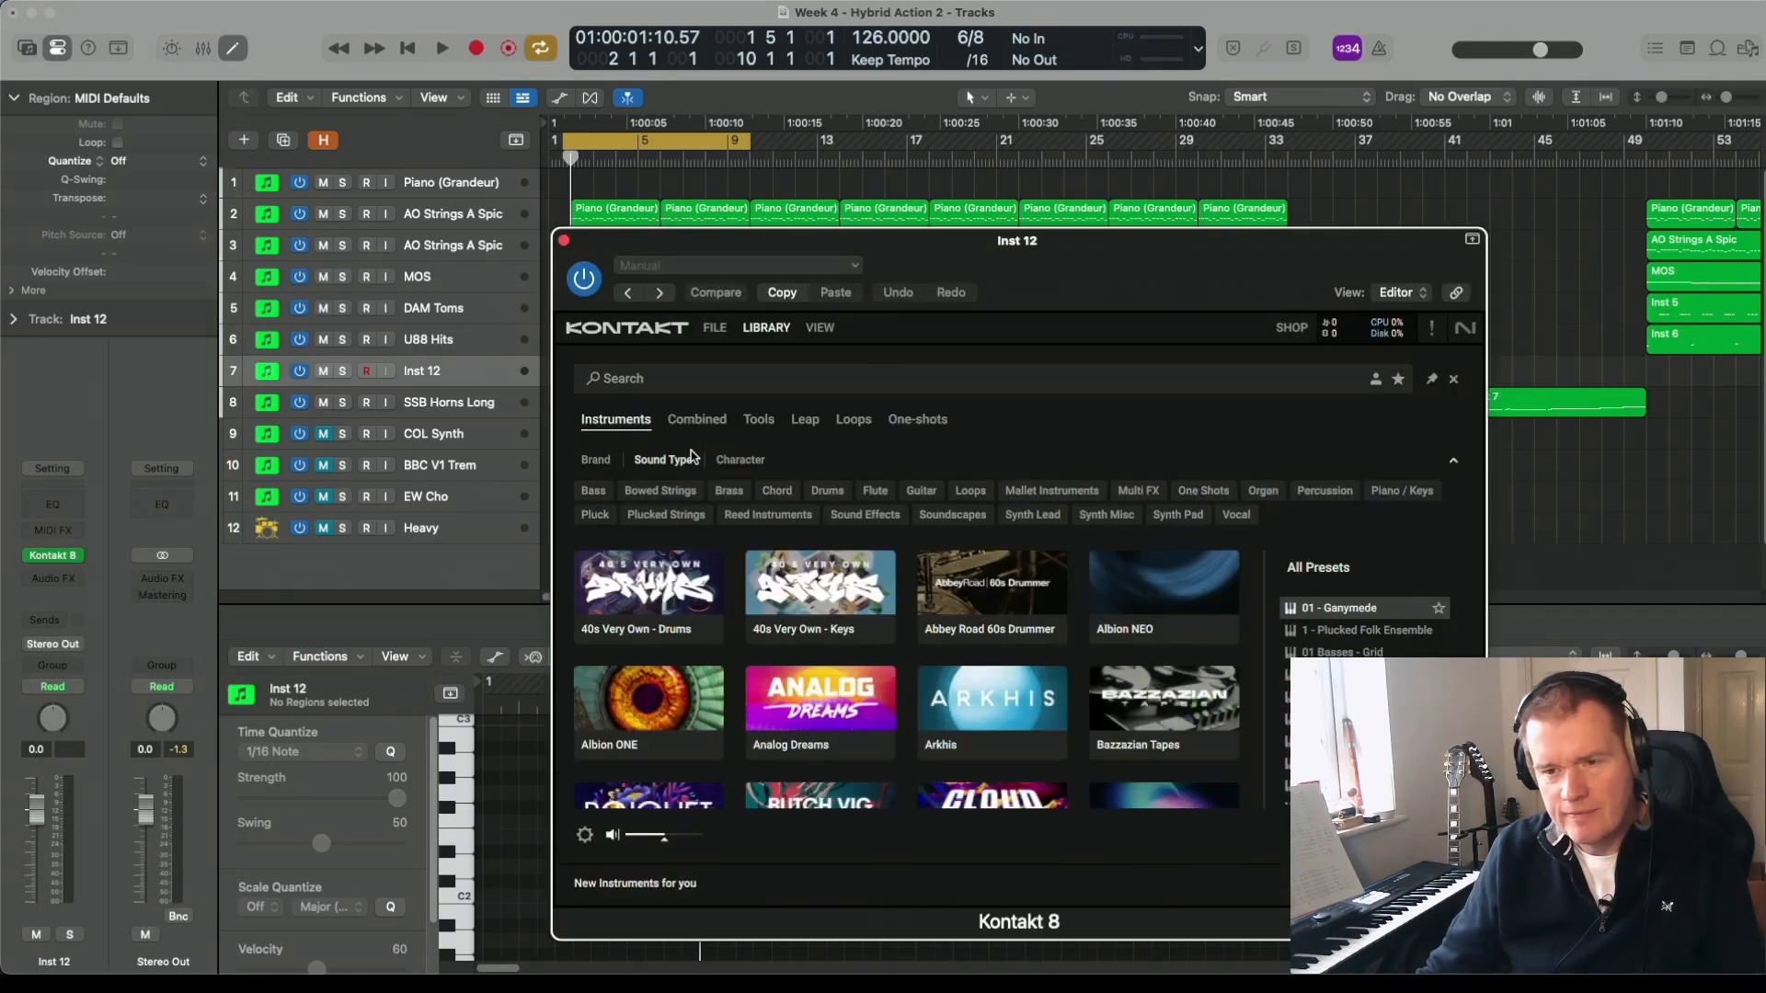
# - Load D2 Ensemble Designer from the Damage 2 library into the new track's Kontakt rack
pyautogui.click(767, 328)
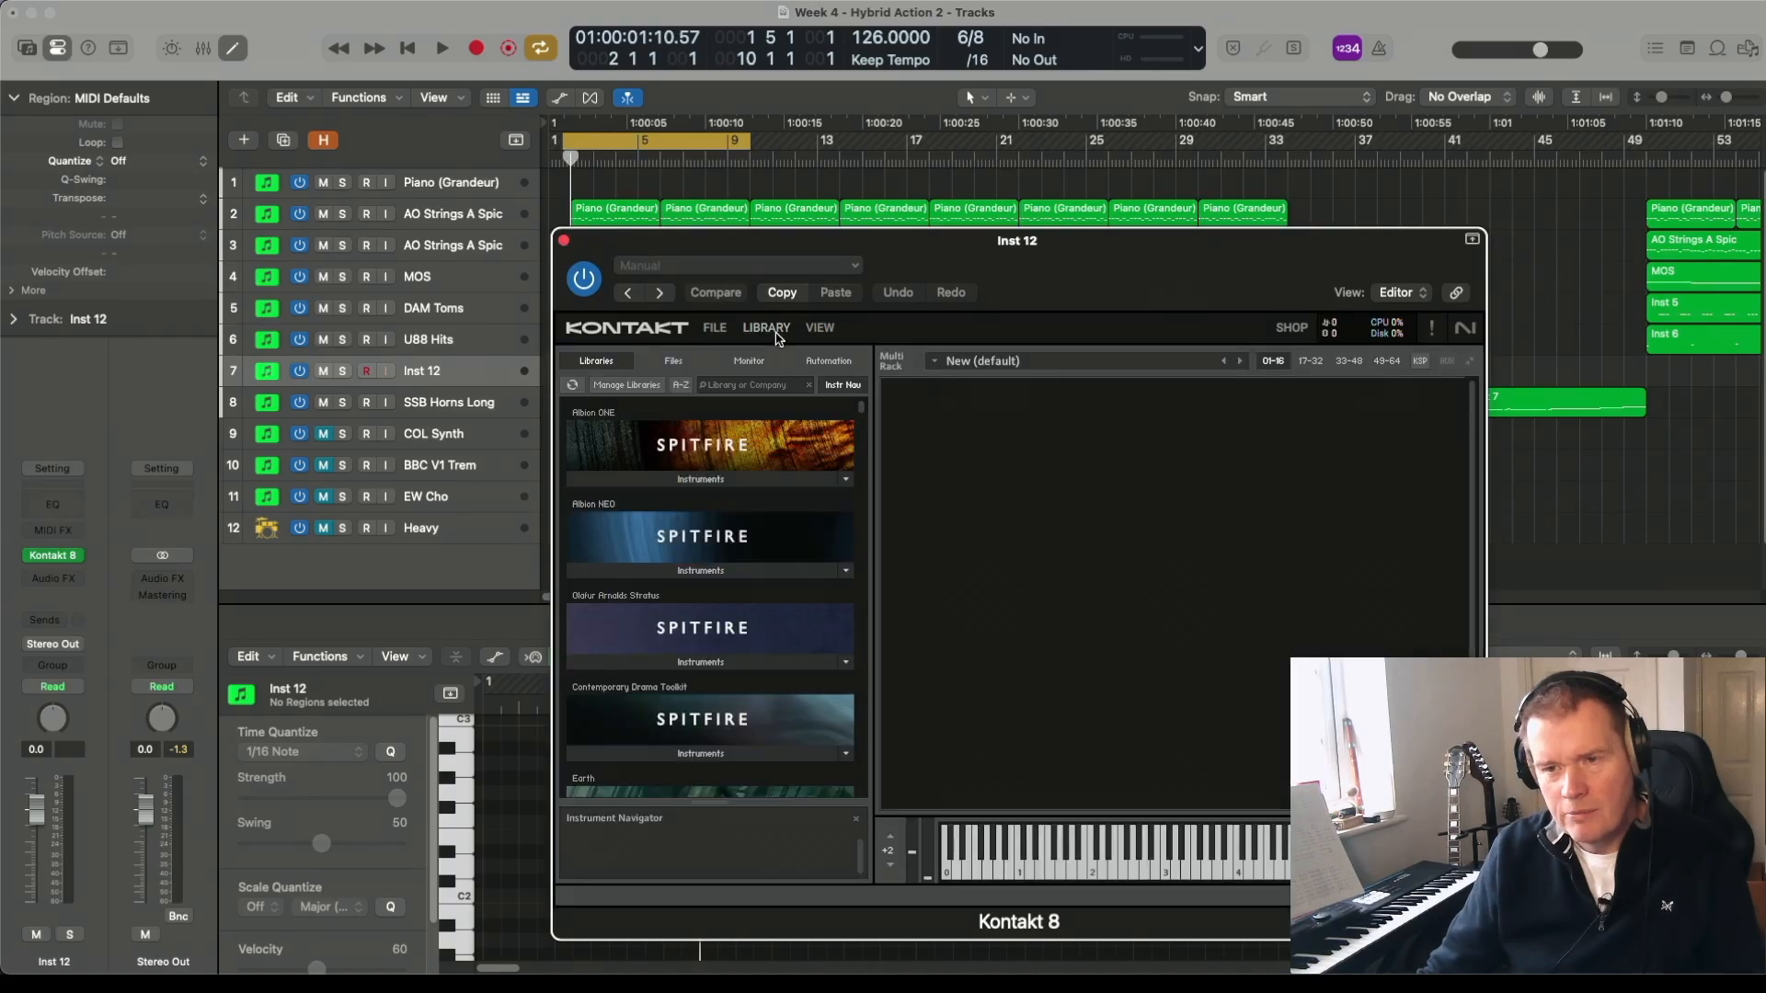
pyautogui.scroll(-5, 748, 547)
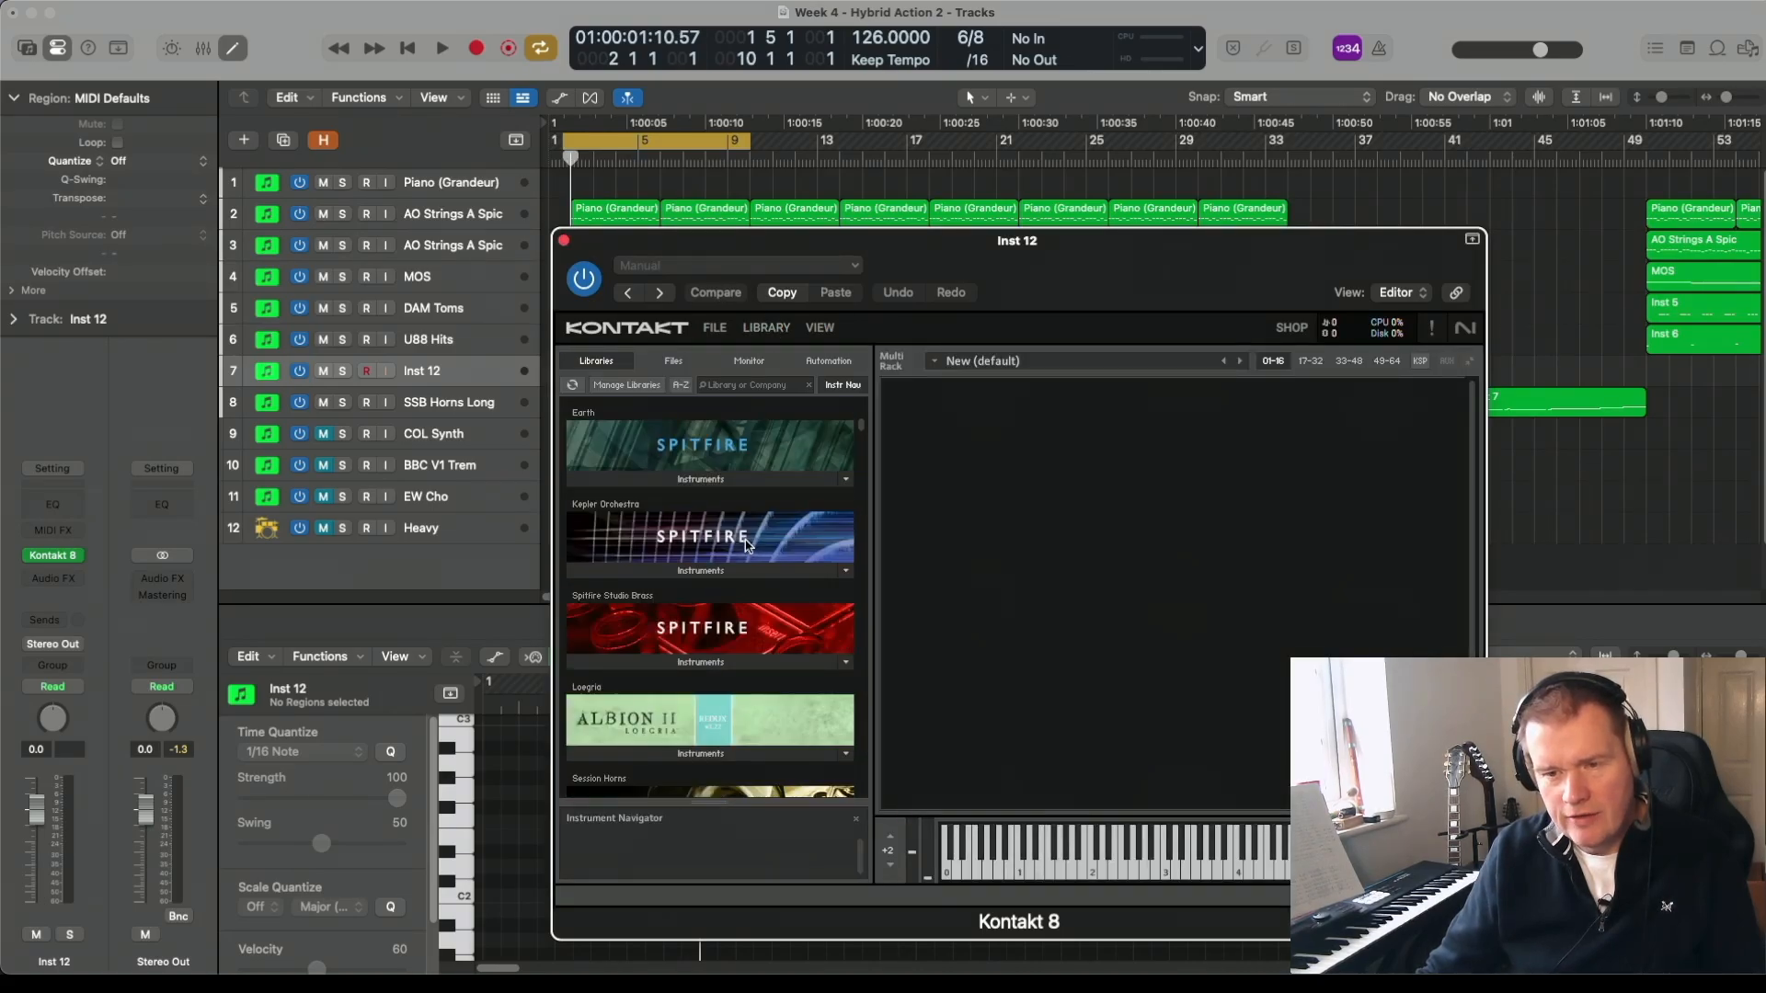
pyautogui.scroll(-5, 748, 546)
pyautogui.scroll(-5, 748, 546)
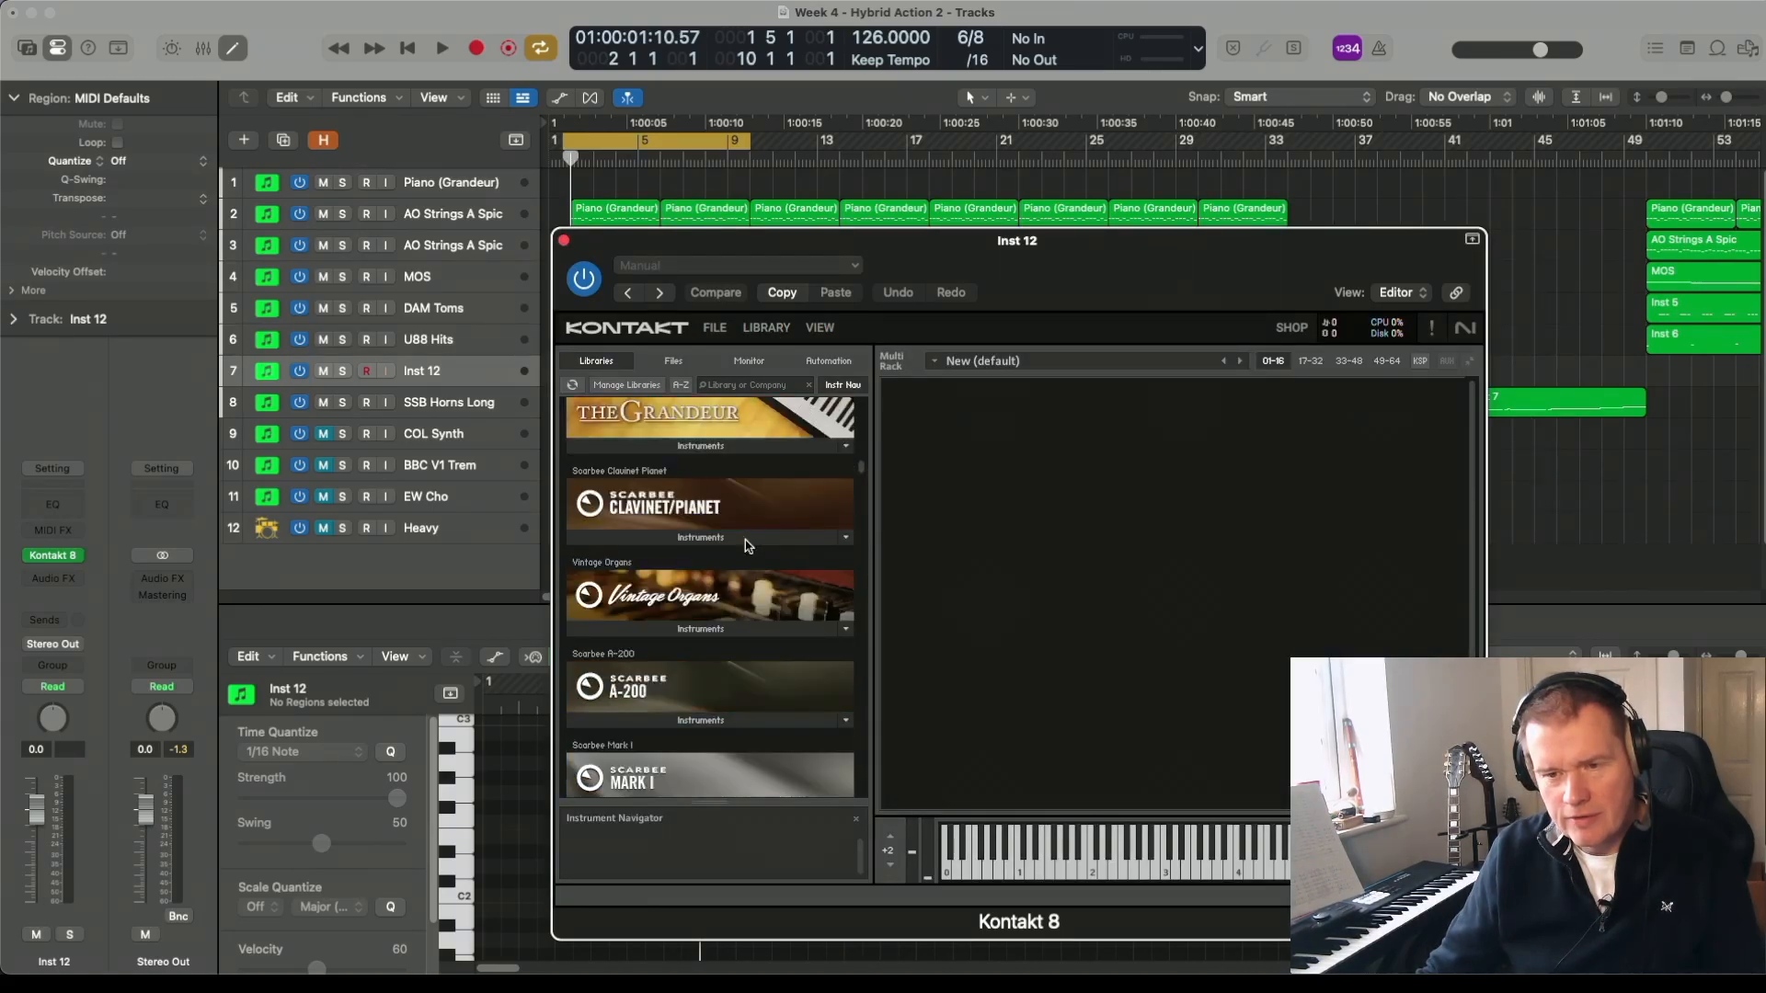
pyautogui.scroll(-10, 748, 546)
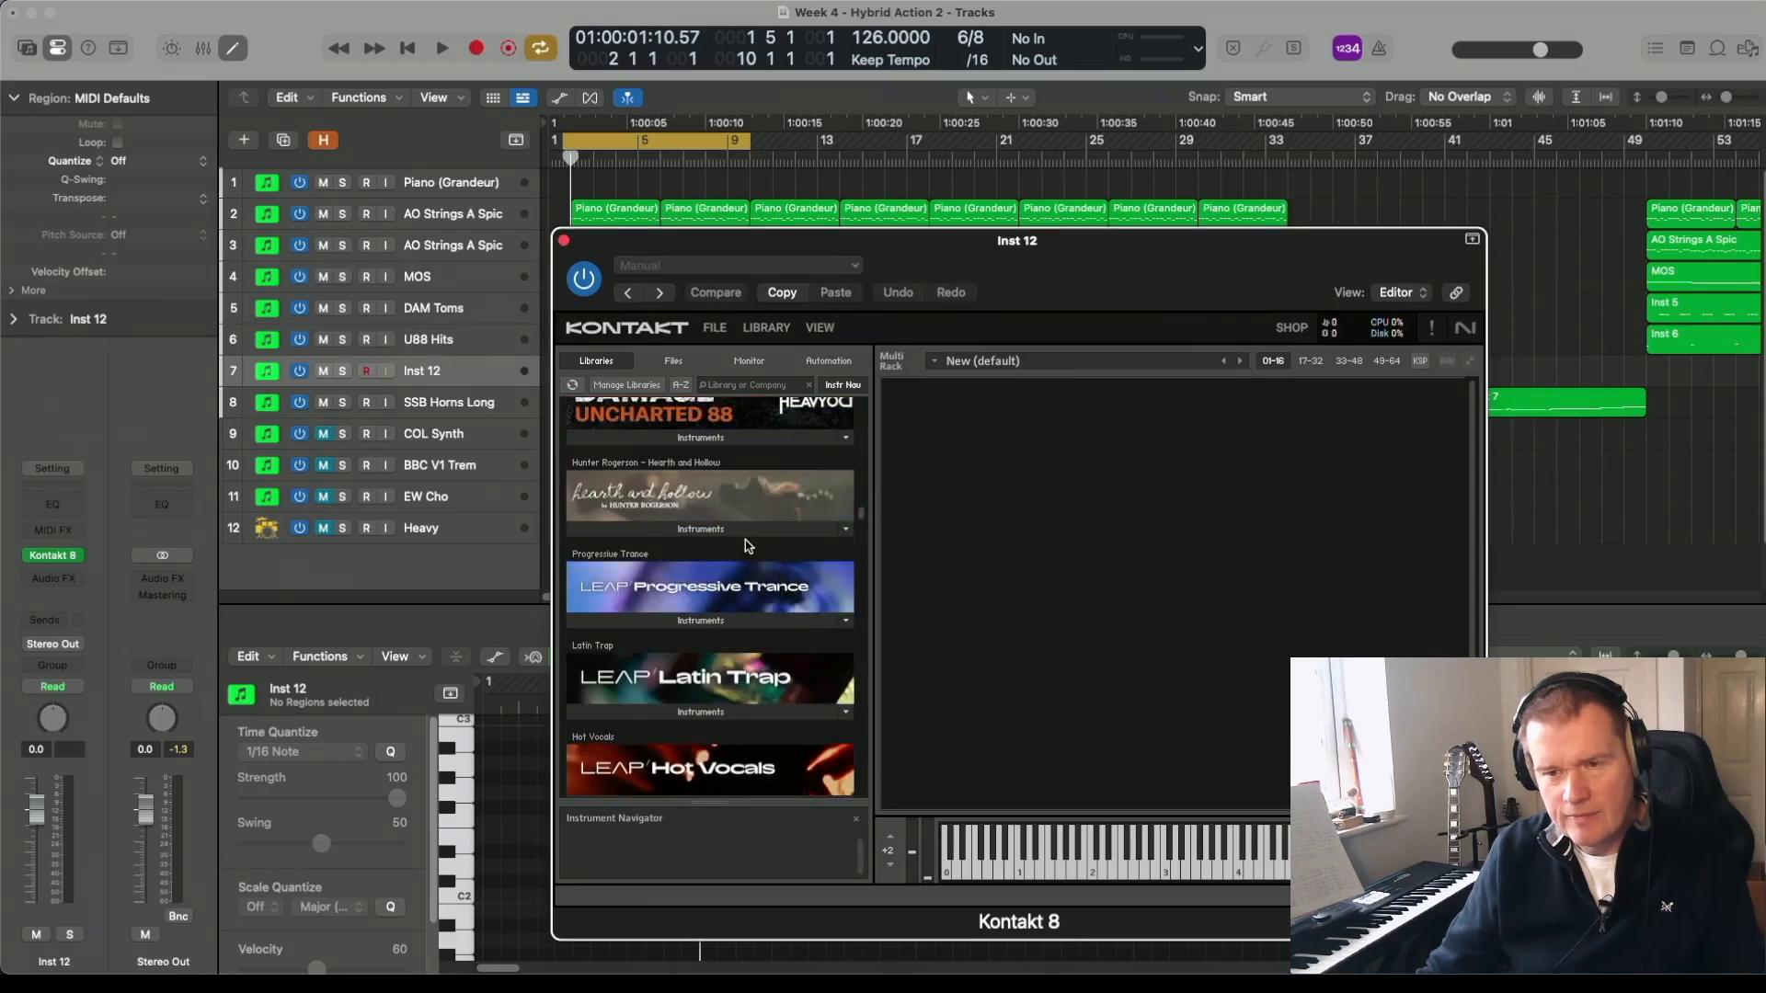
pyautogui.scroll(2, 748, 547)
pyautogui.scroll(4, 748, 547)
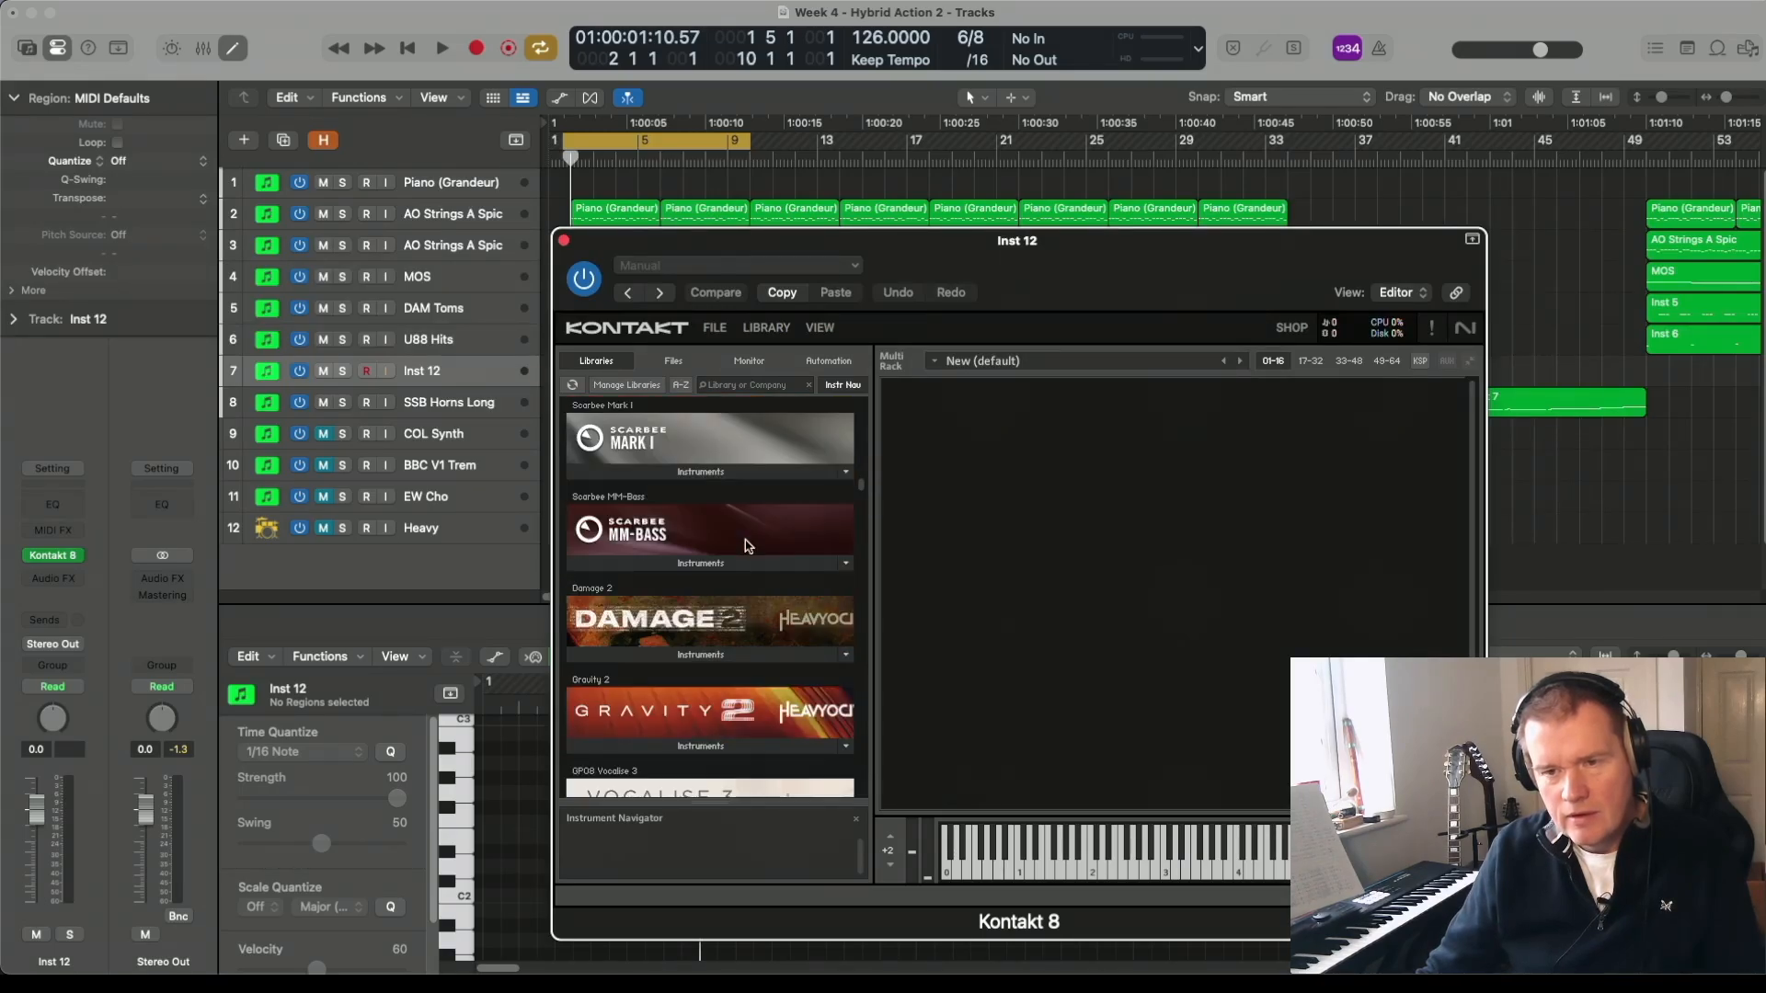
pyautogui.click(765, 653)
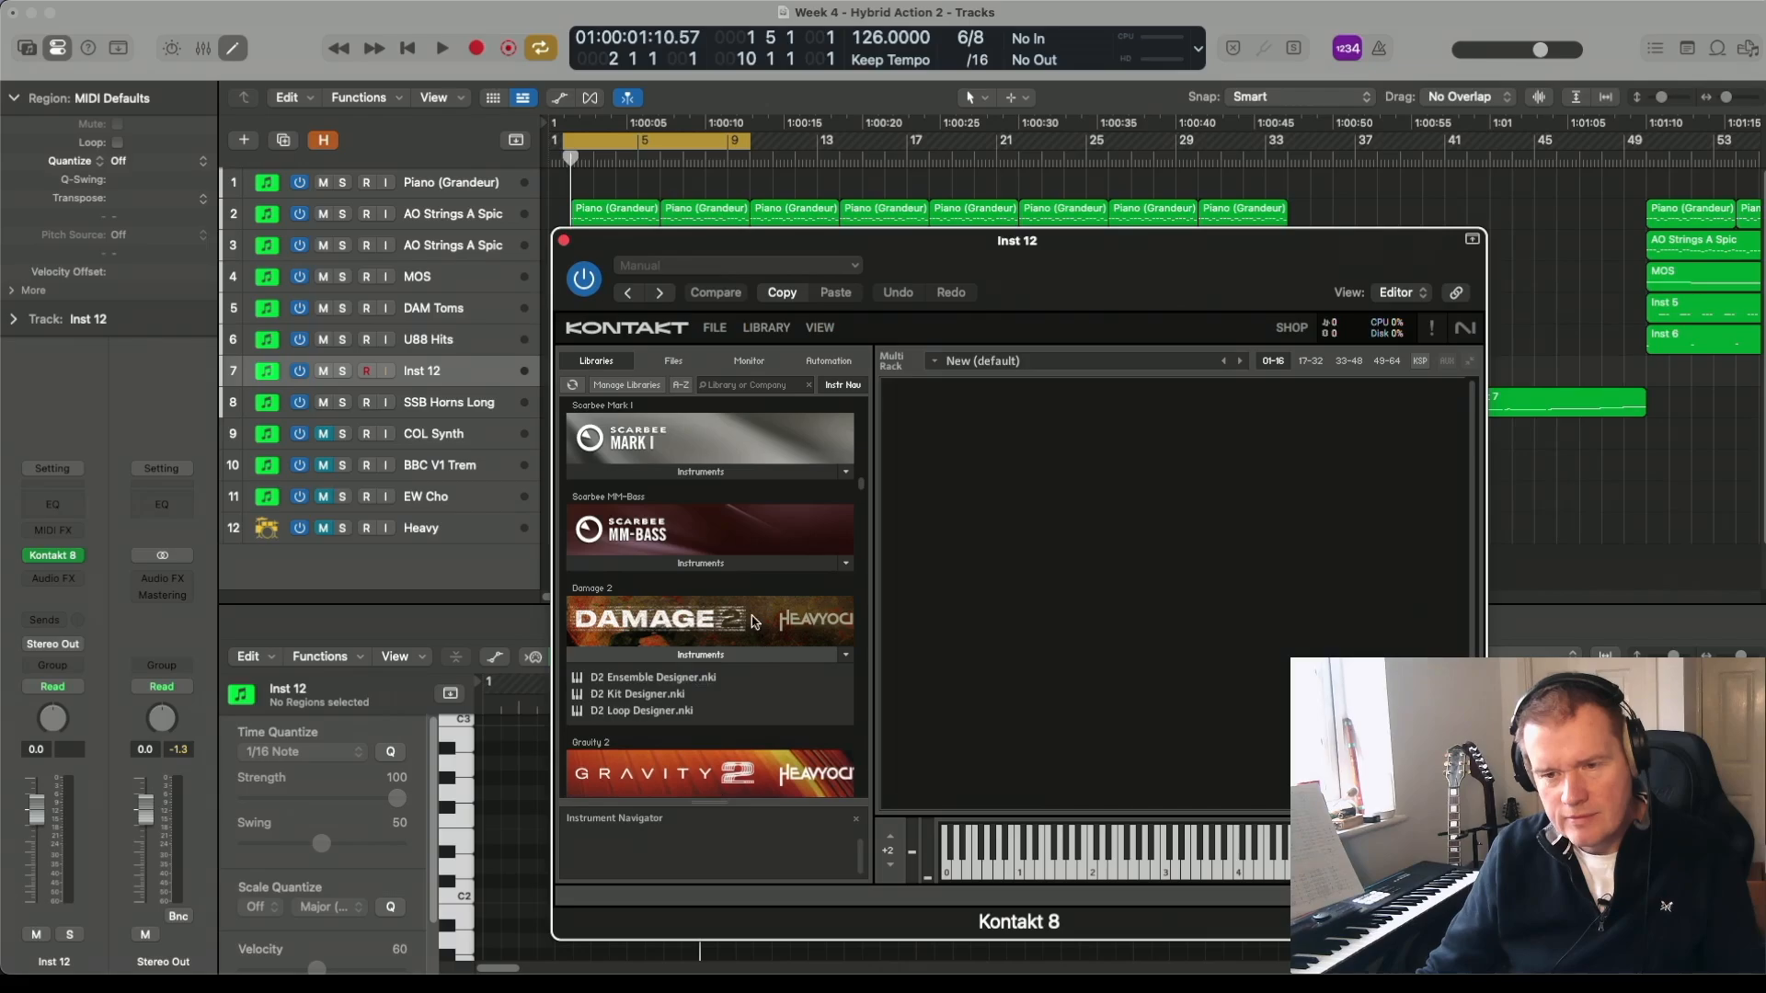
pyautogui.scroll(-2, 747, 615)
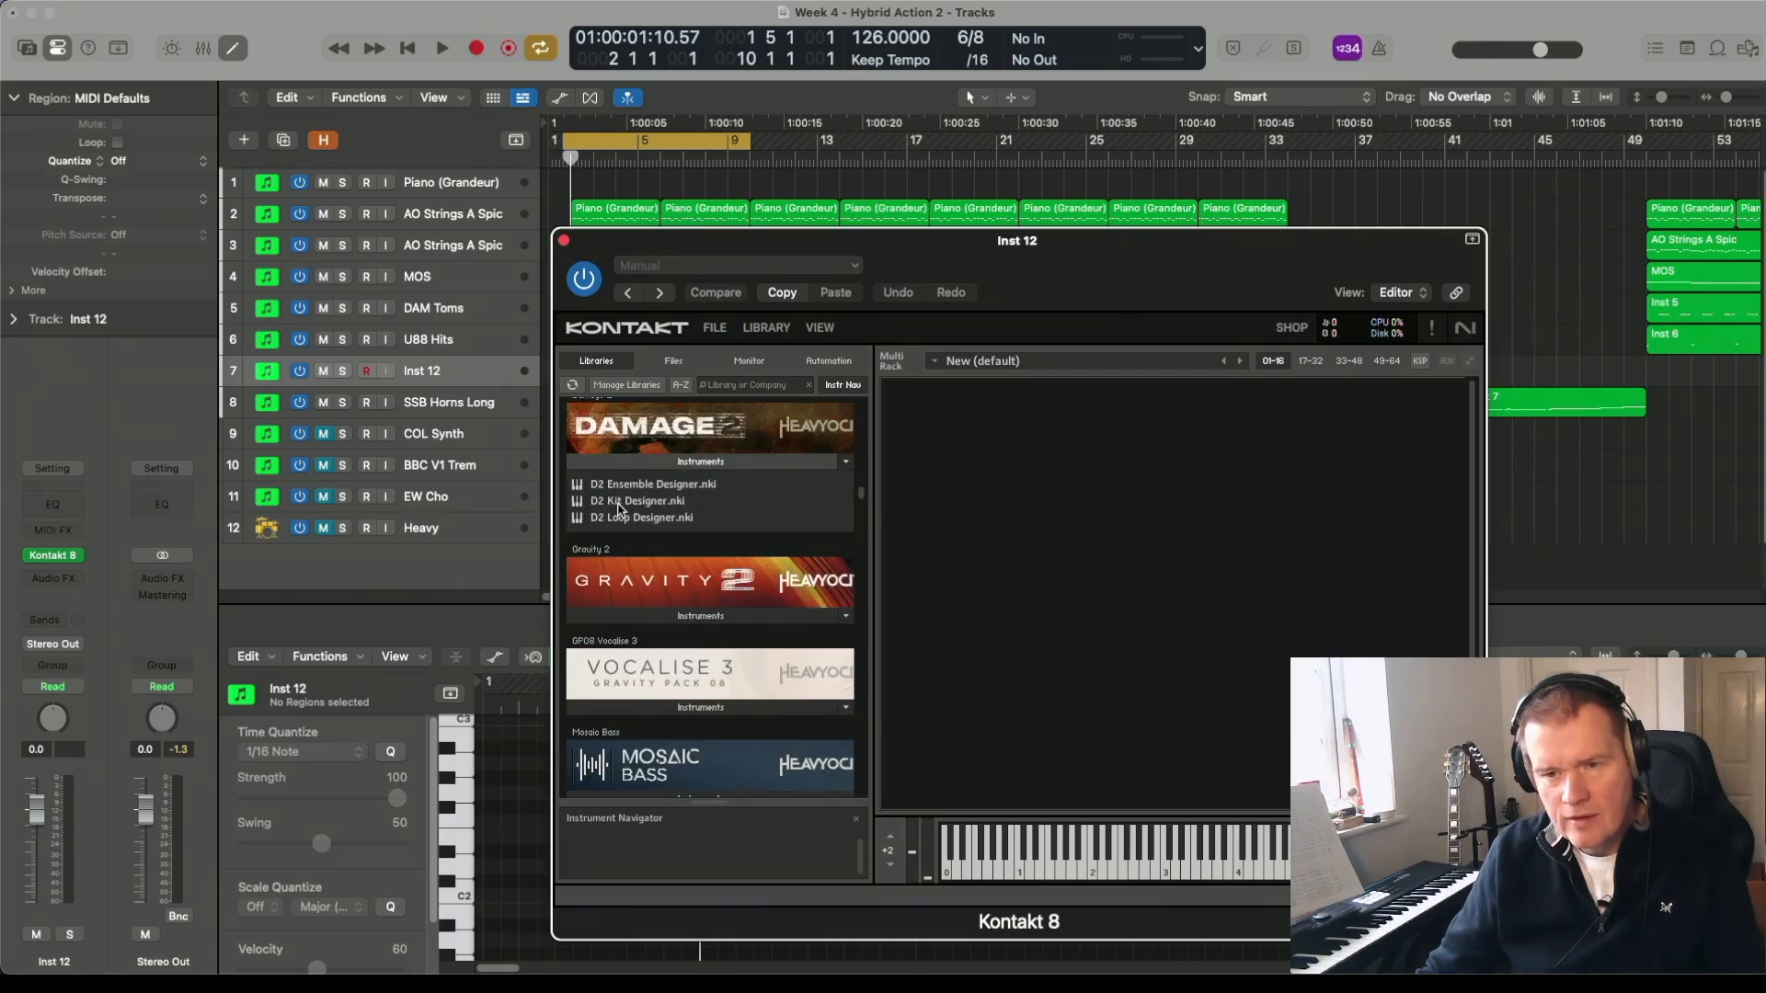
pyautogui.moveTo(624, 491); pyautogui.dragTo(933, 491)
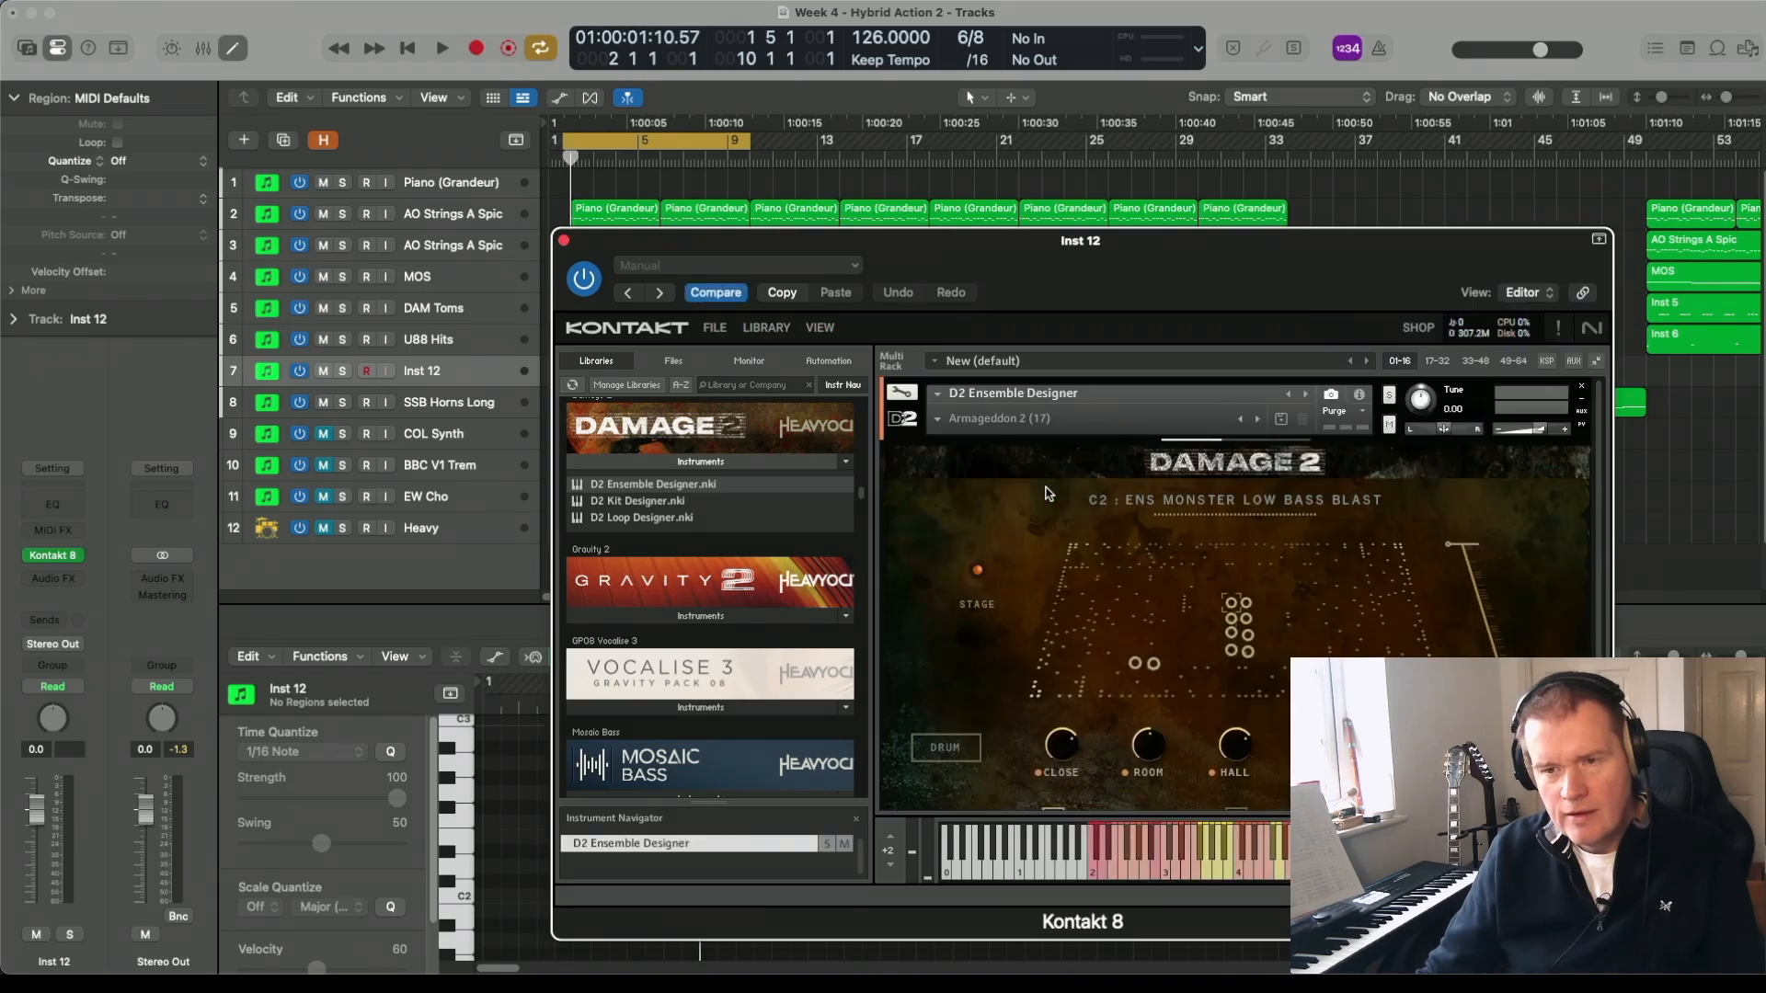
# - Choose the Hybrid Whooshes - Menu (36) preset from the 10 Transitions category and close the instrument window
pyautogui.click(939, 419)
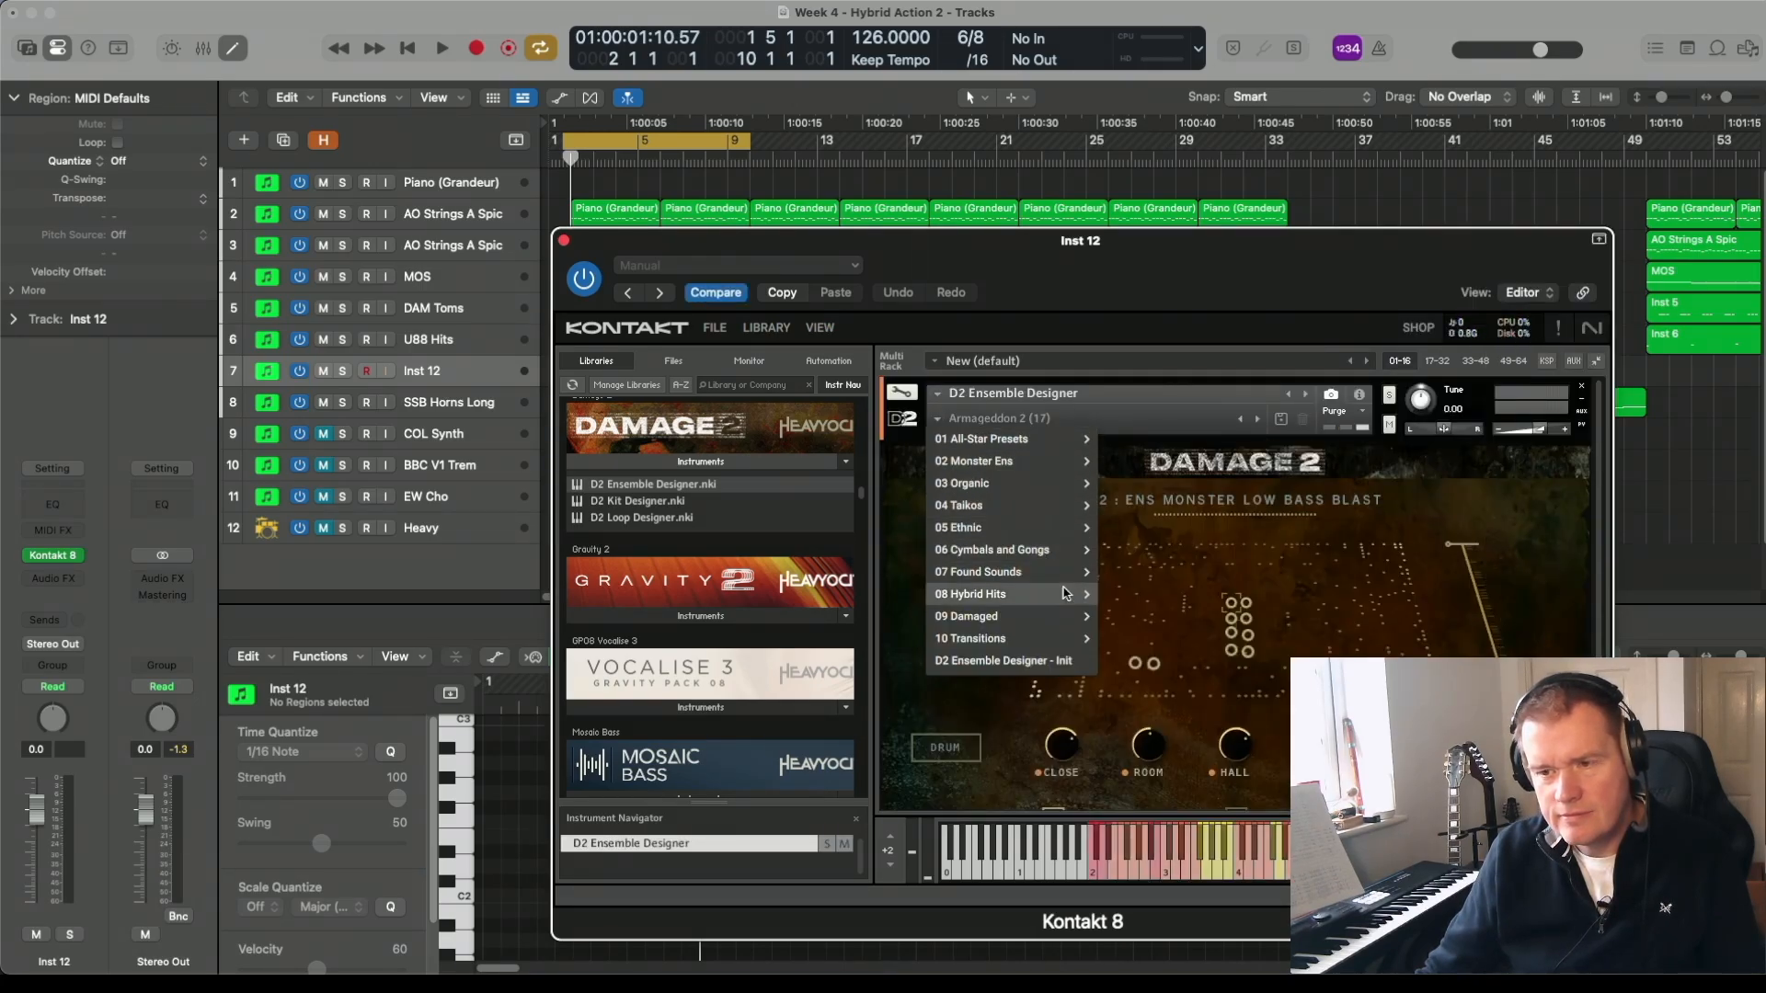
pyautogui.moveTo(1007, 639)
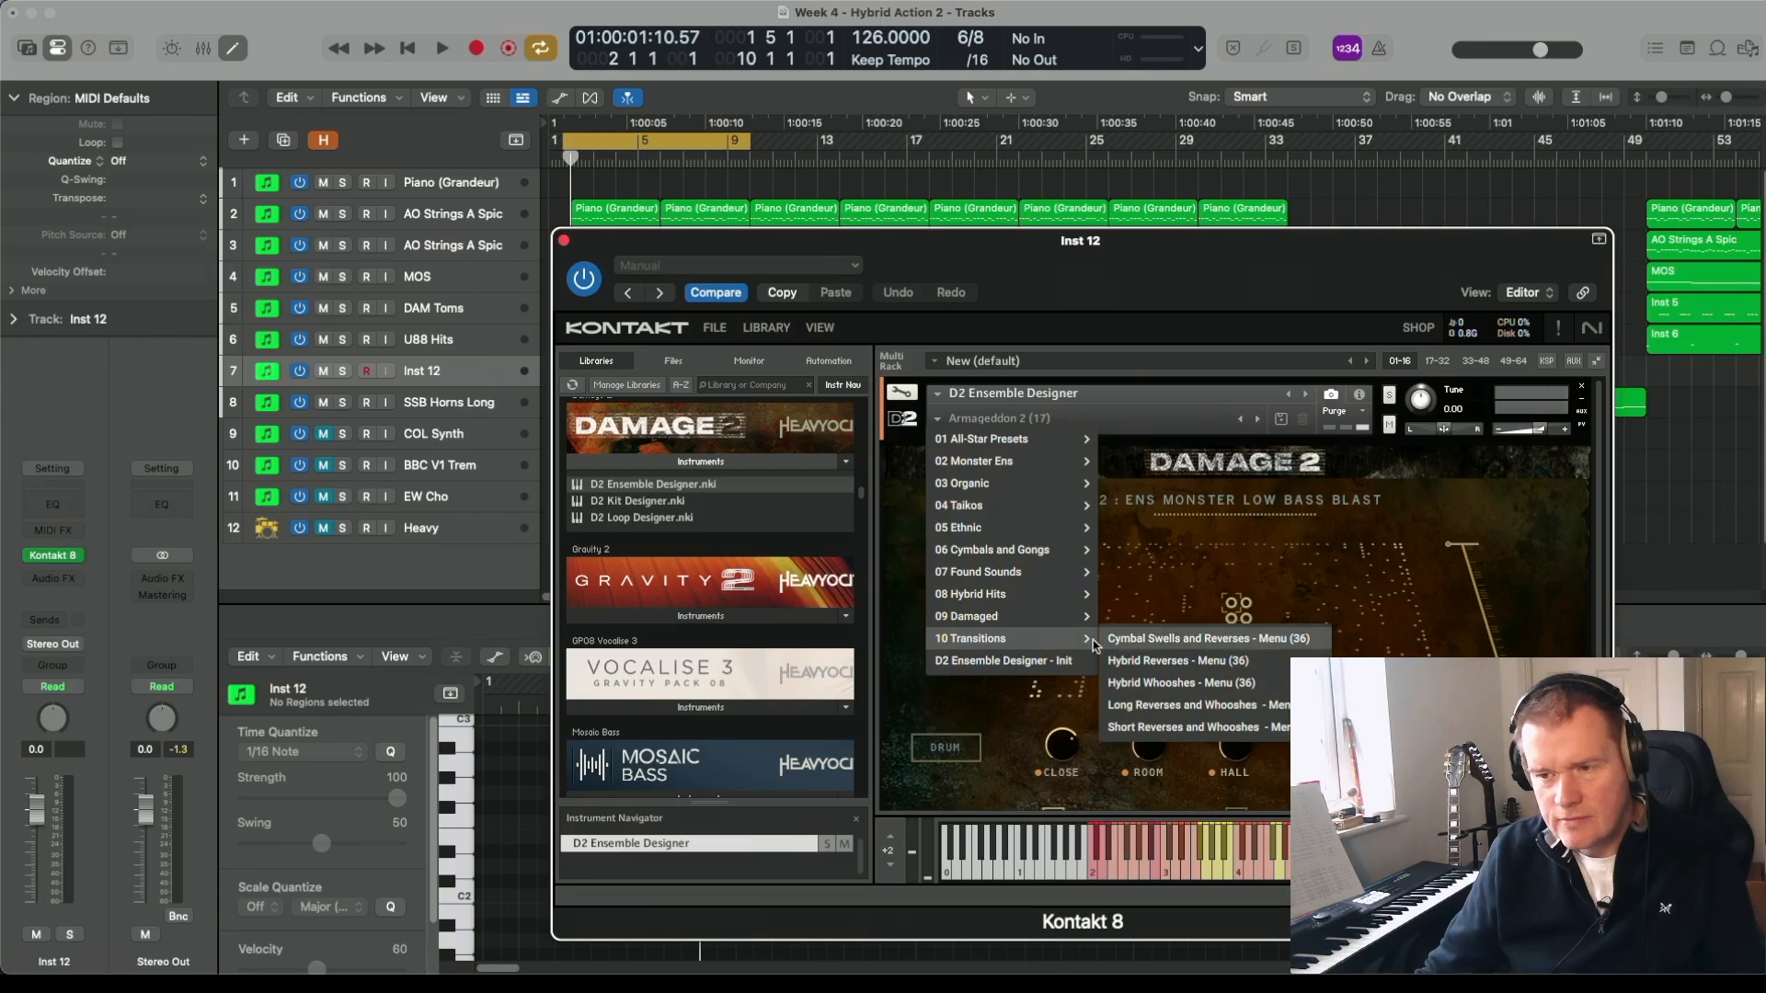
pyautogui.click(1181, 683)
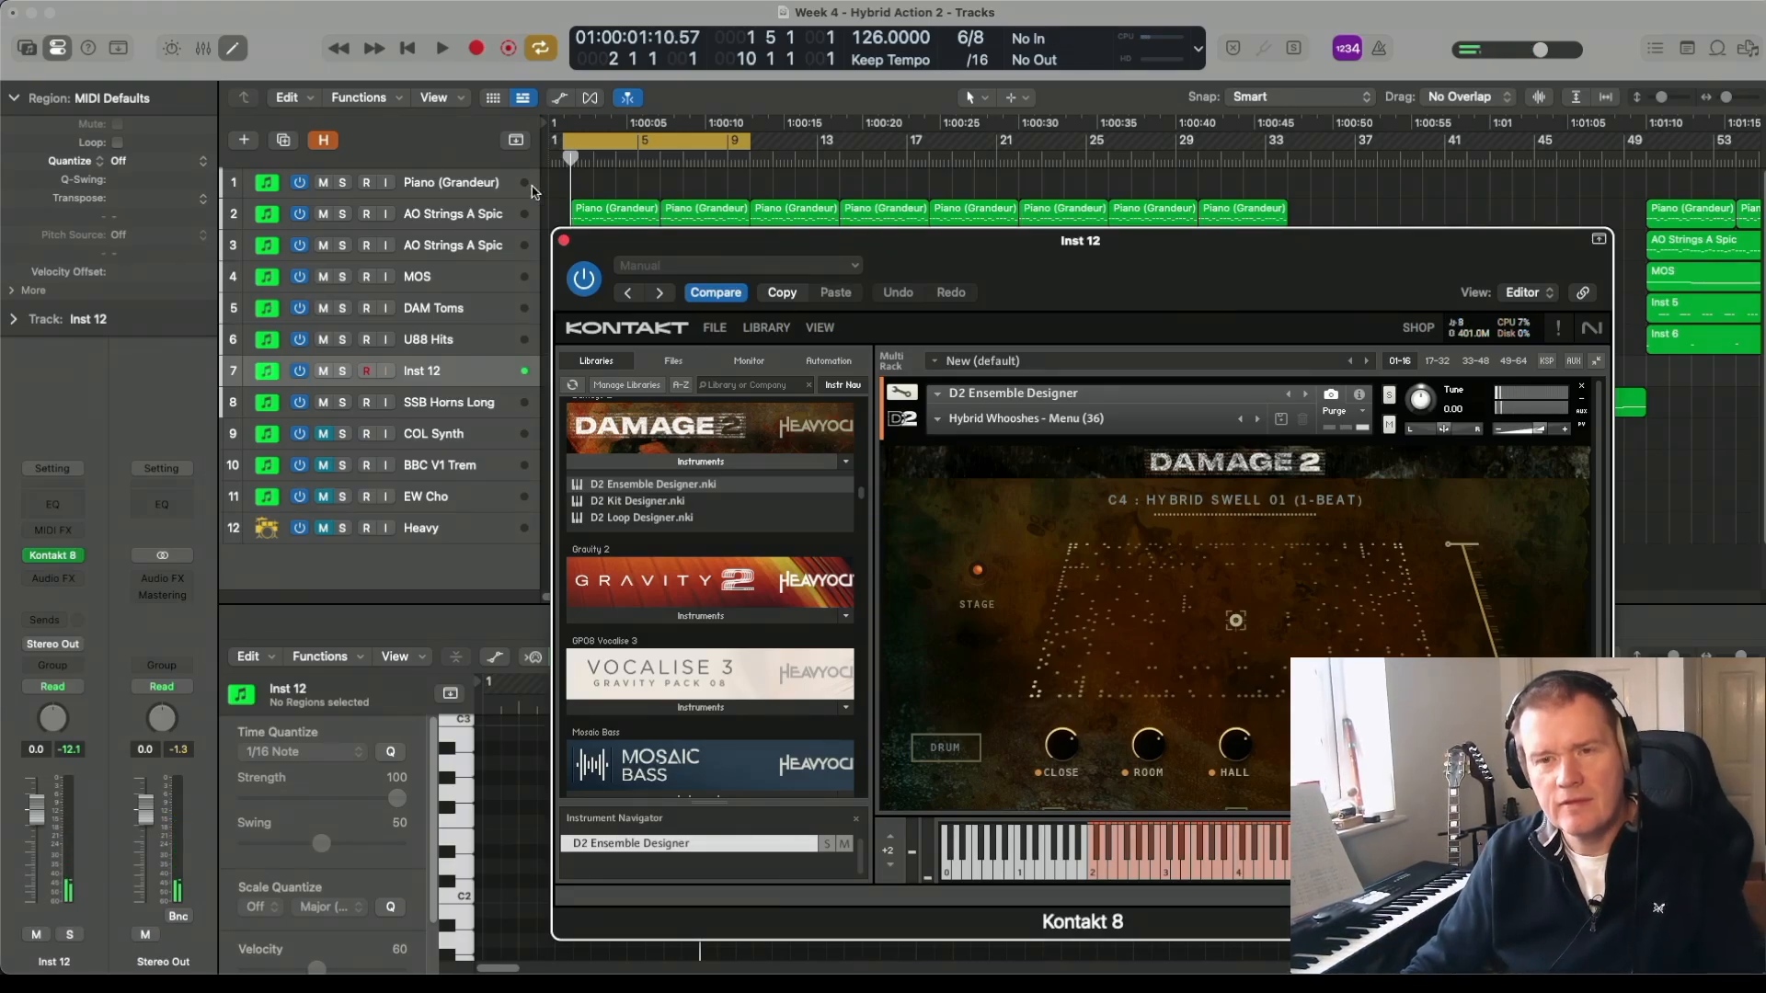
pyautogui.click(564, 241)
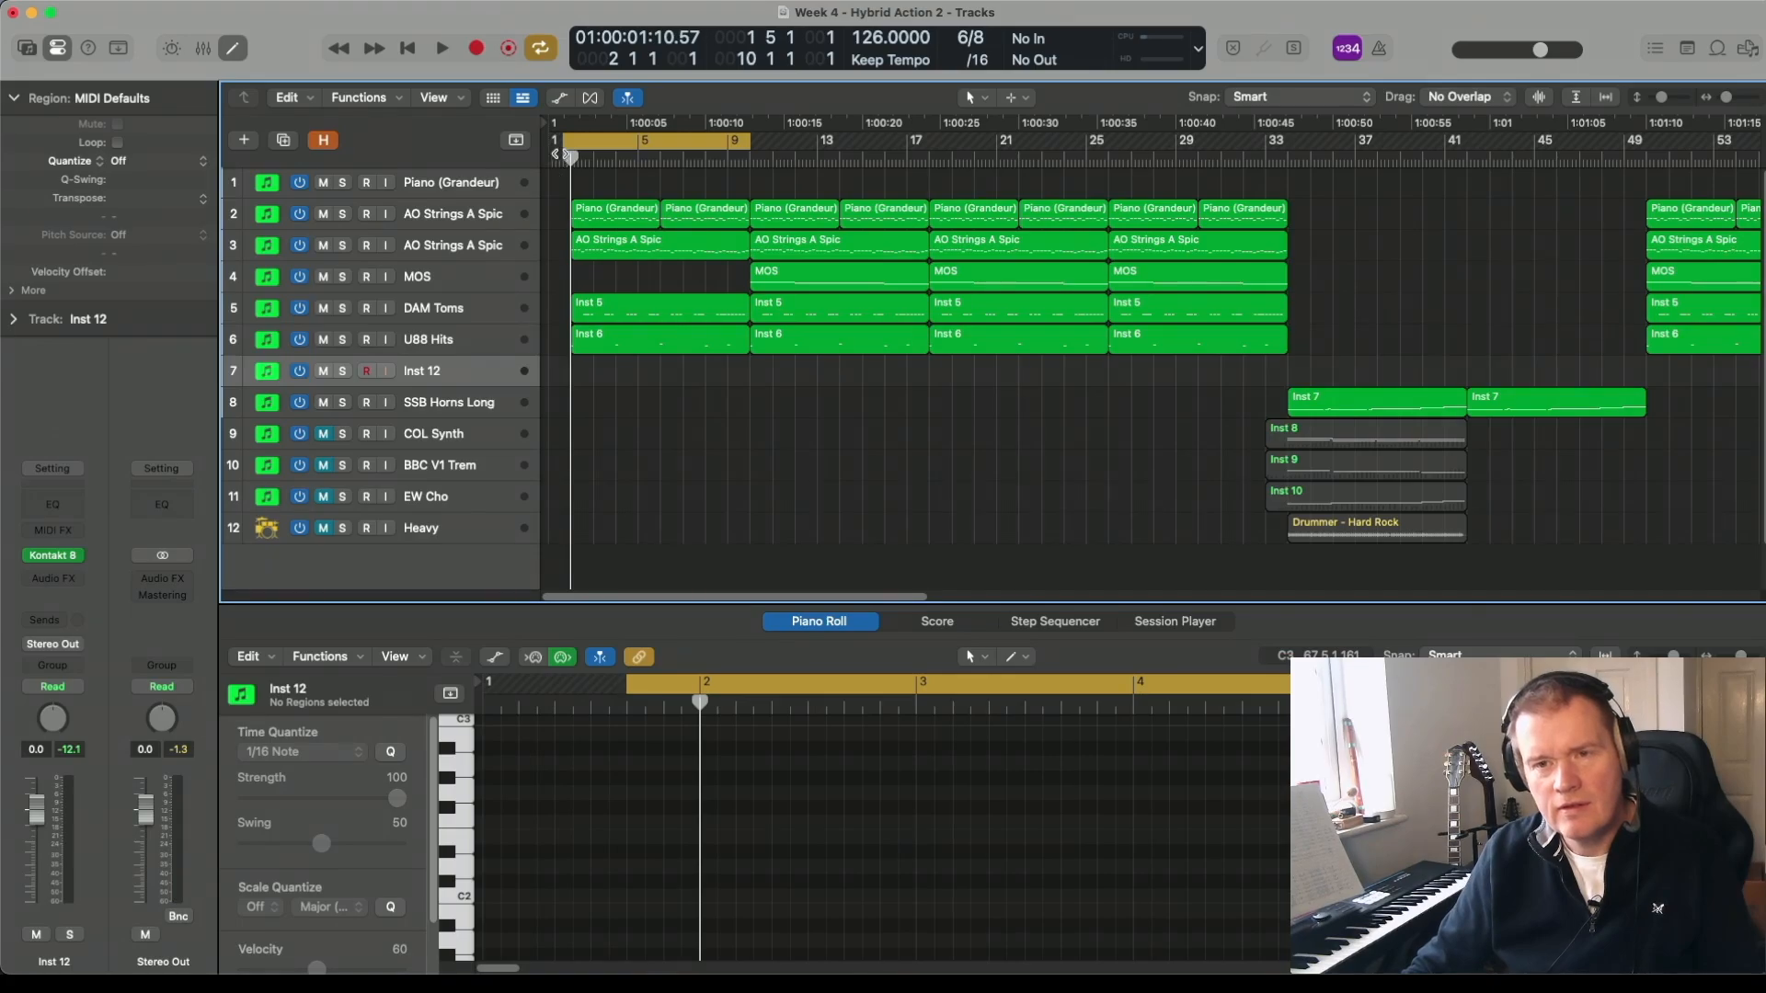
# - Extend the cycle area's start to bar 1 and record a C4 whoosh note on the new track before bar 2
pyautogui.moveTo(560, 145); pyautogui.dragTo(550, 145)
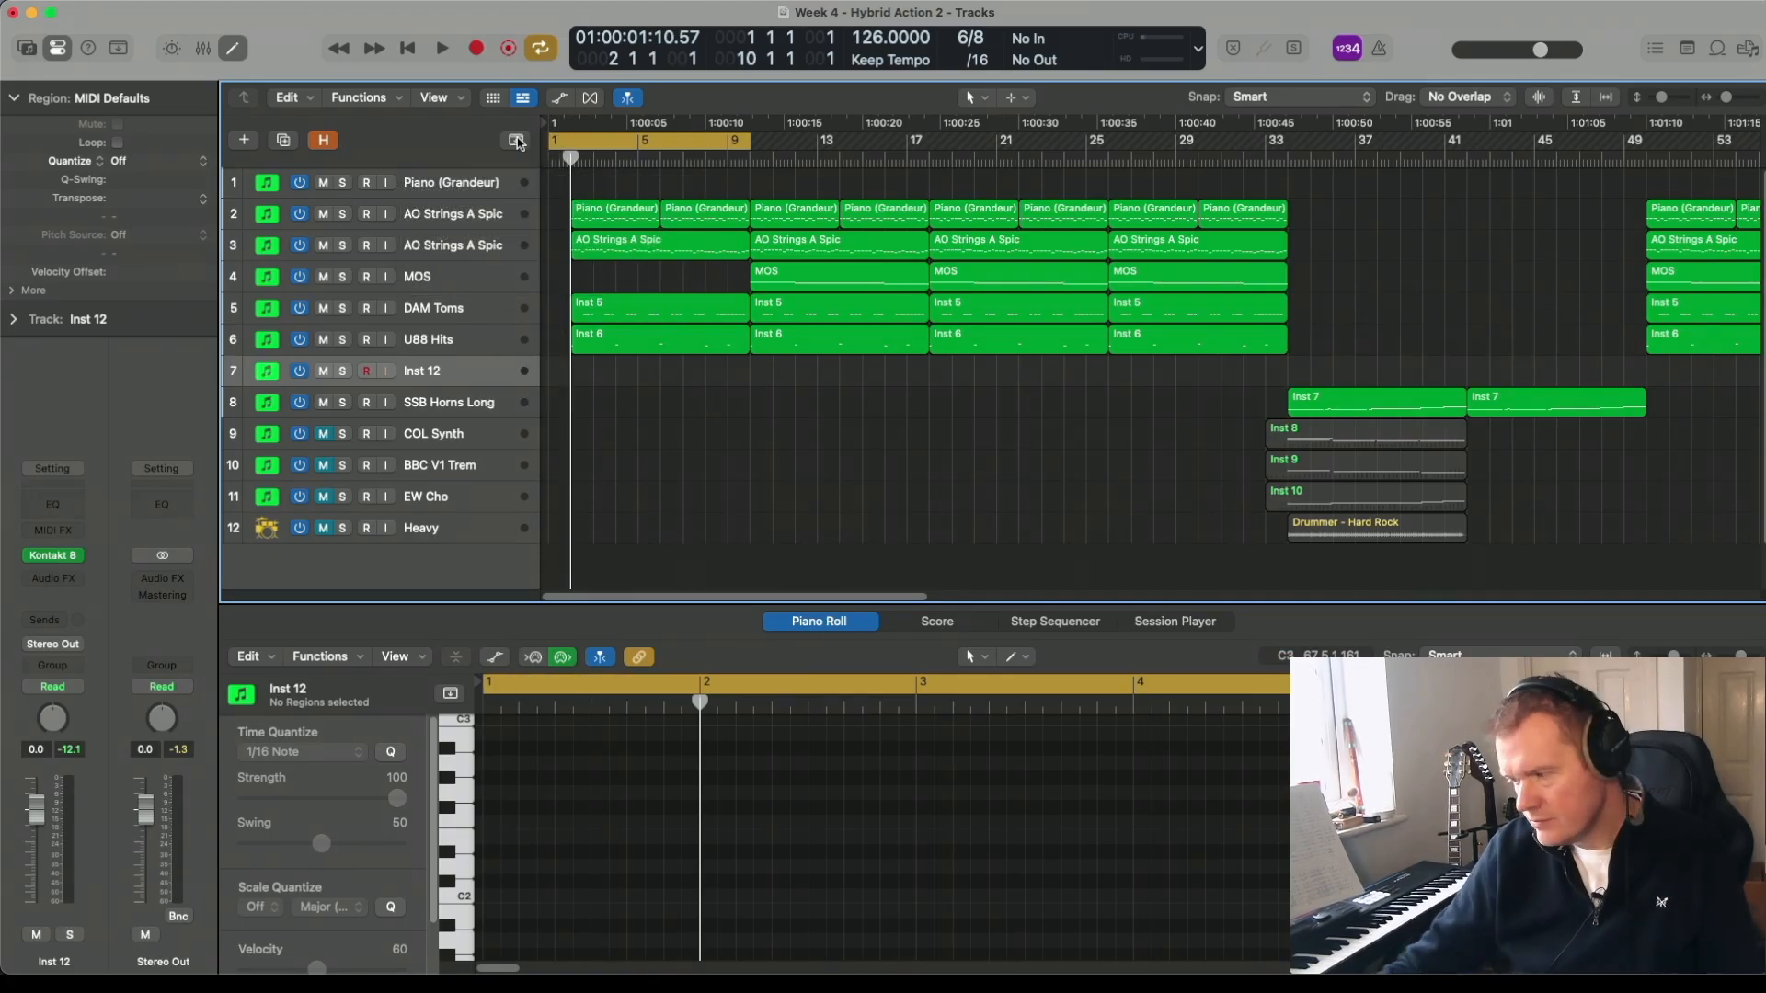
pyautogui.press('r')
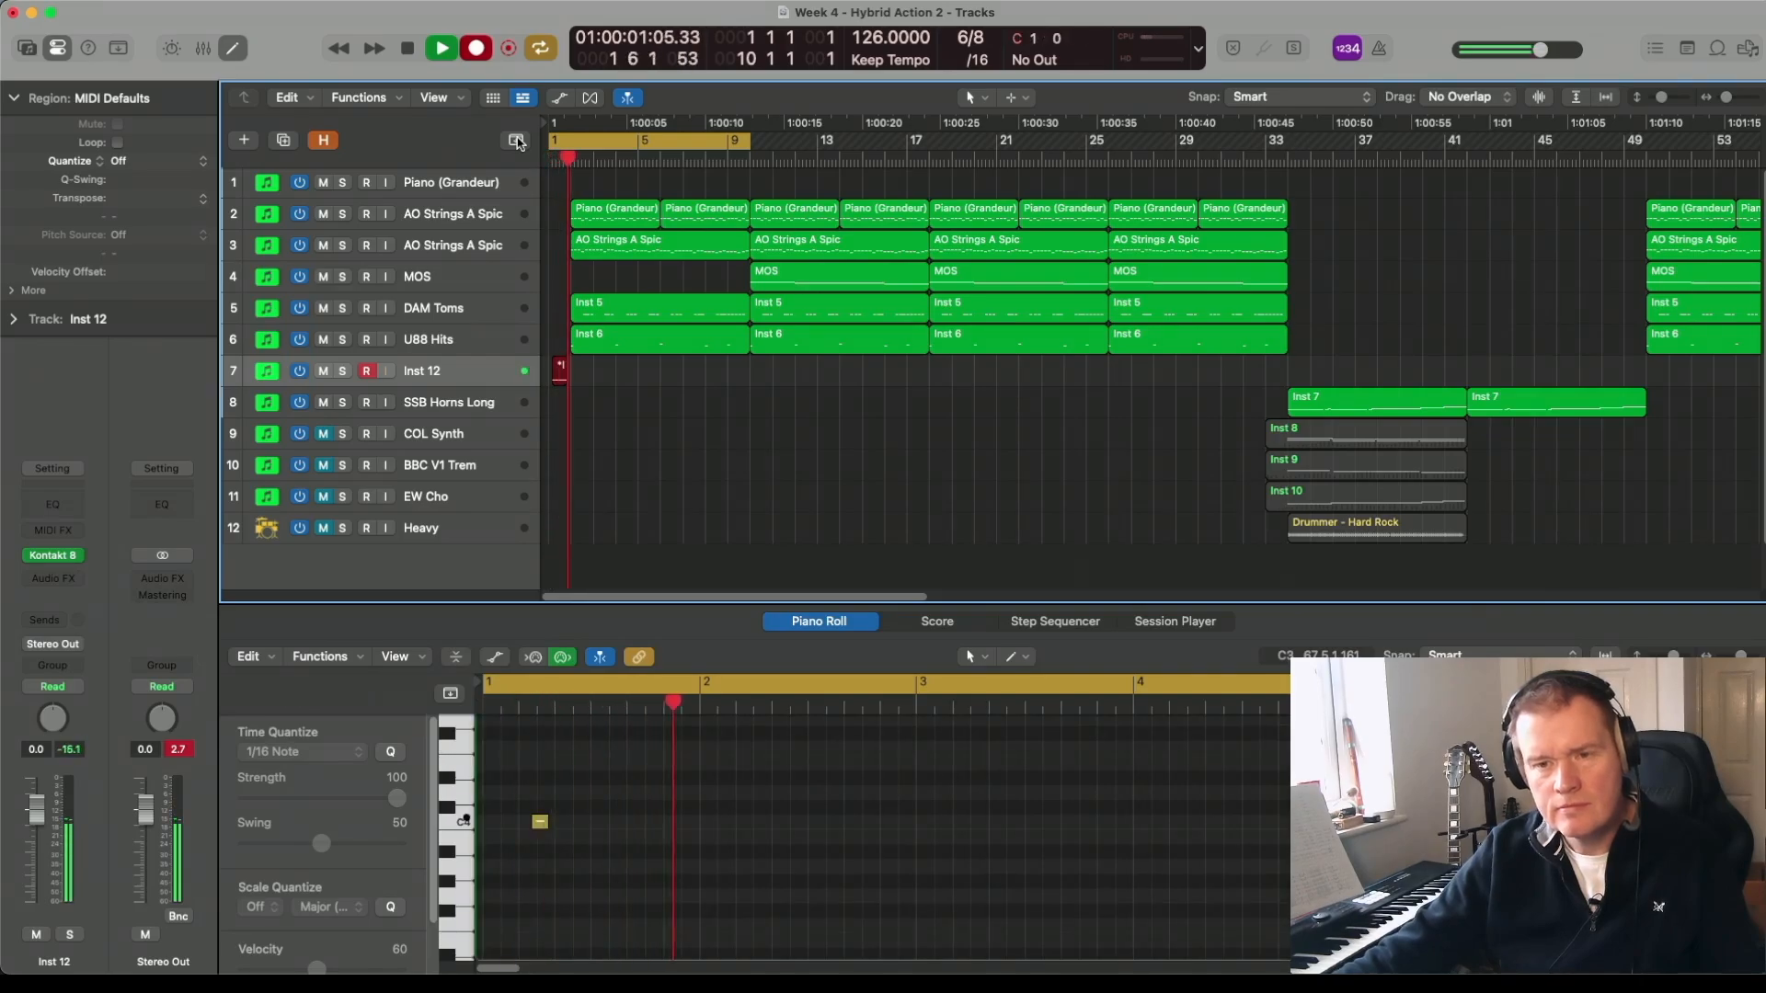
pyautogui.press('space')
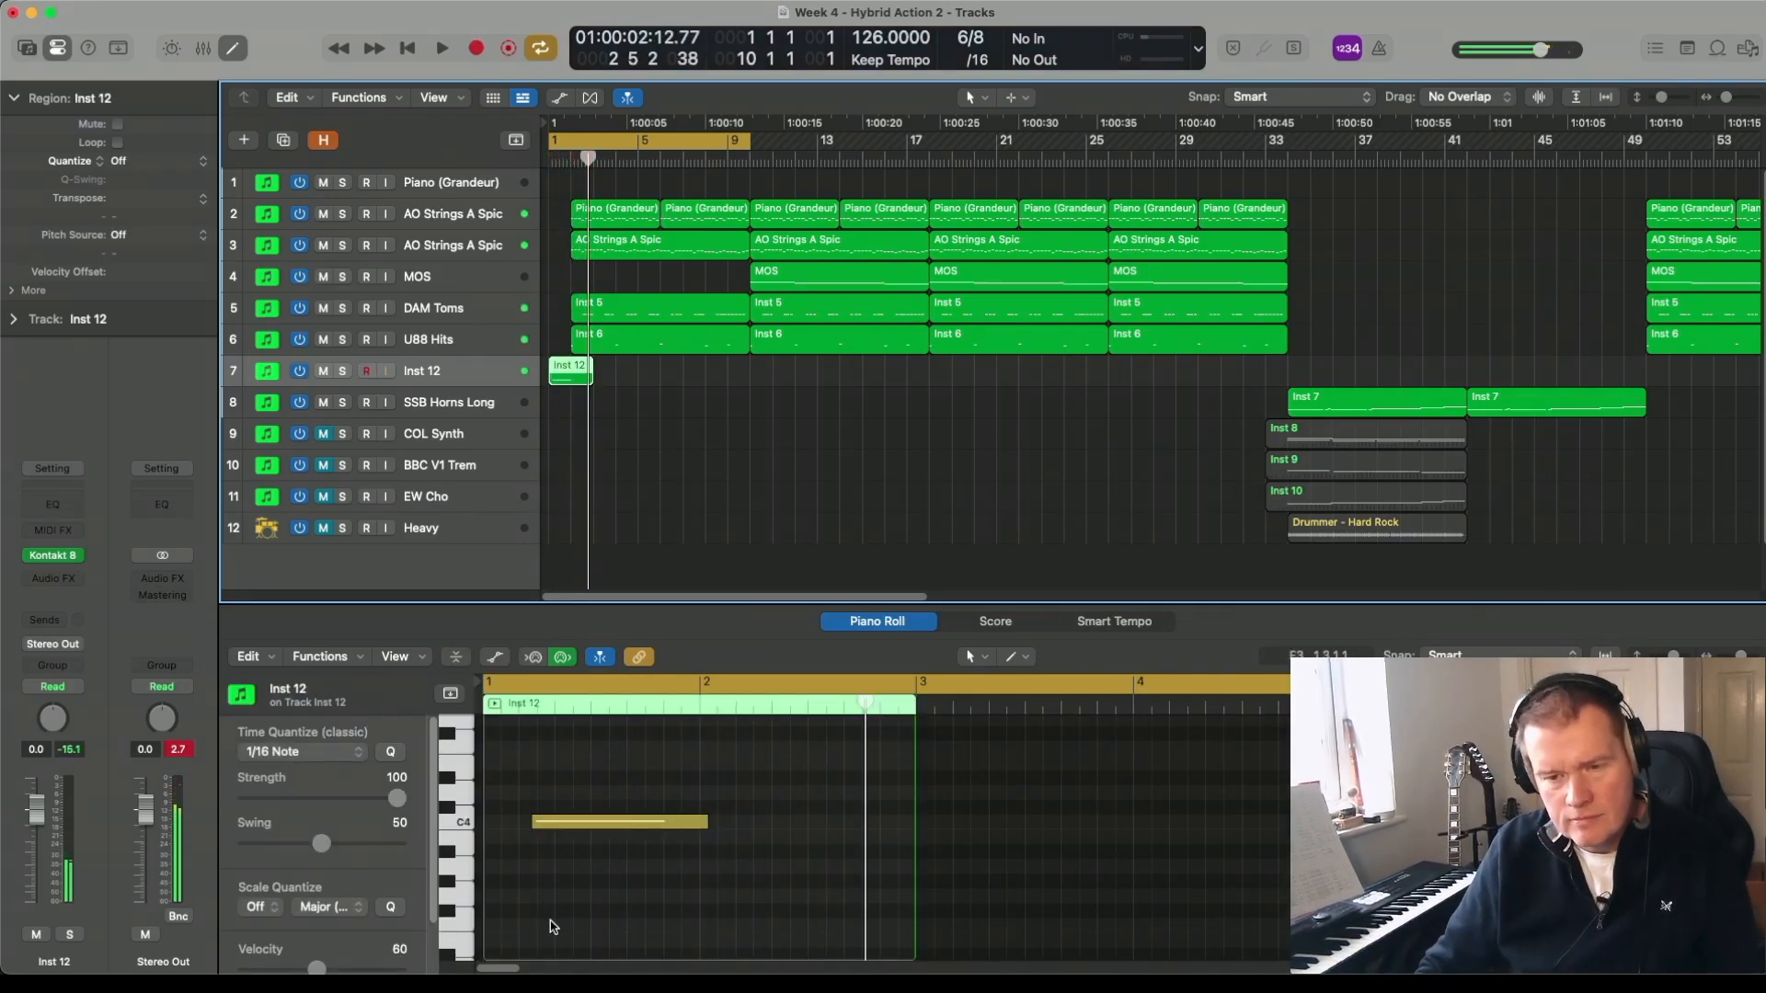
# - Trim the start of the recorded C4 note to beat 3 of bar 1 and play it back
pyautogui.moveTo(535, 824); pyautogui.dragTo(555, 825)
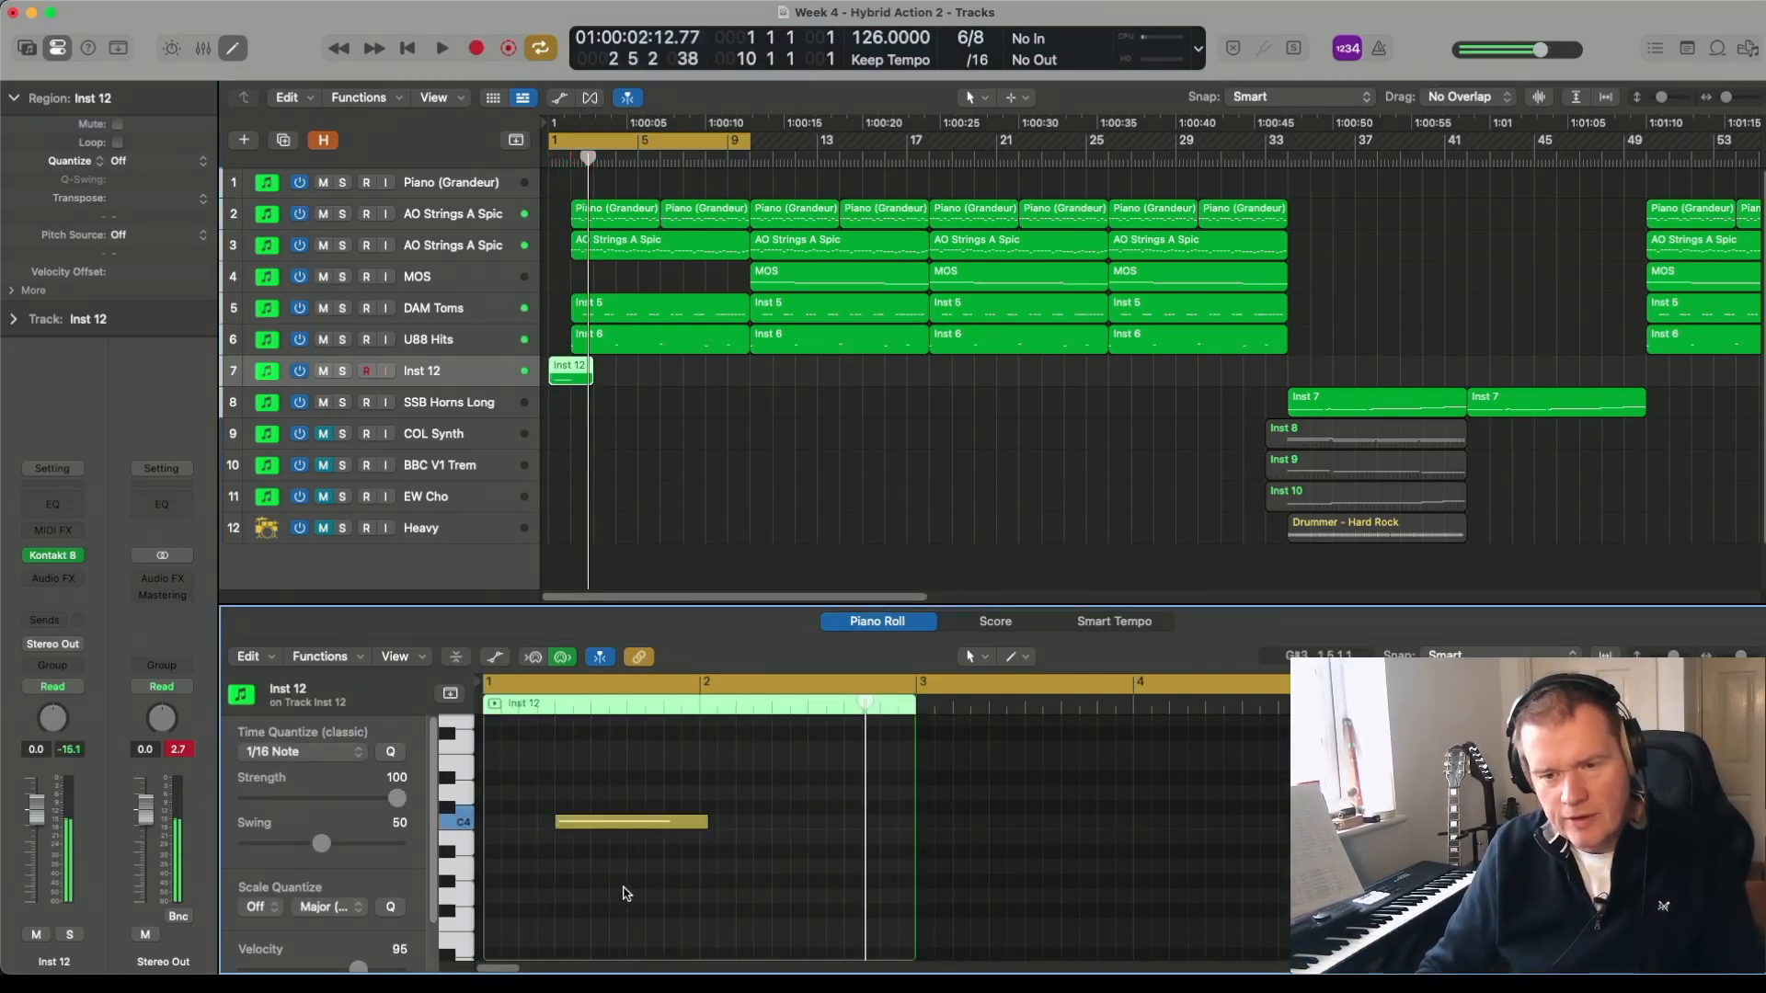
pyautogui.press('space')
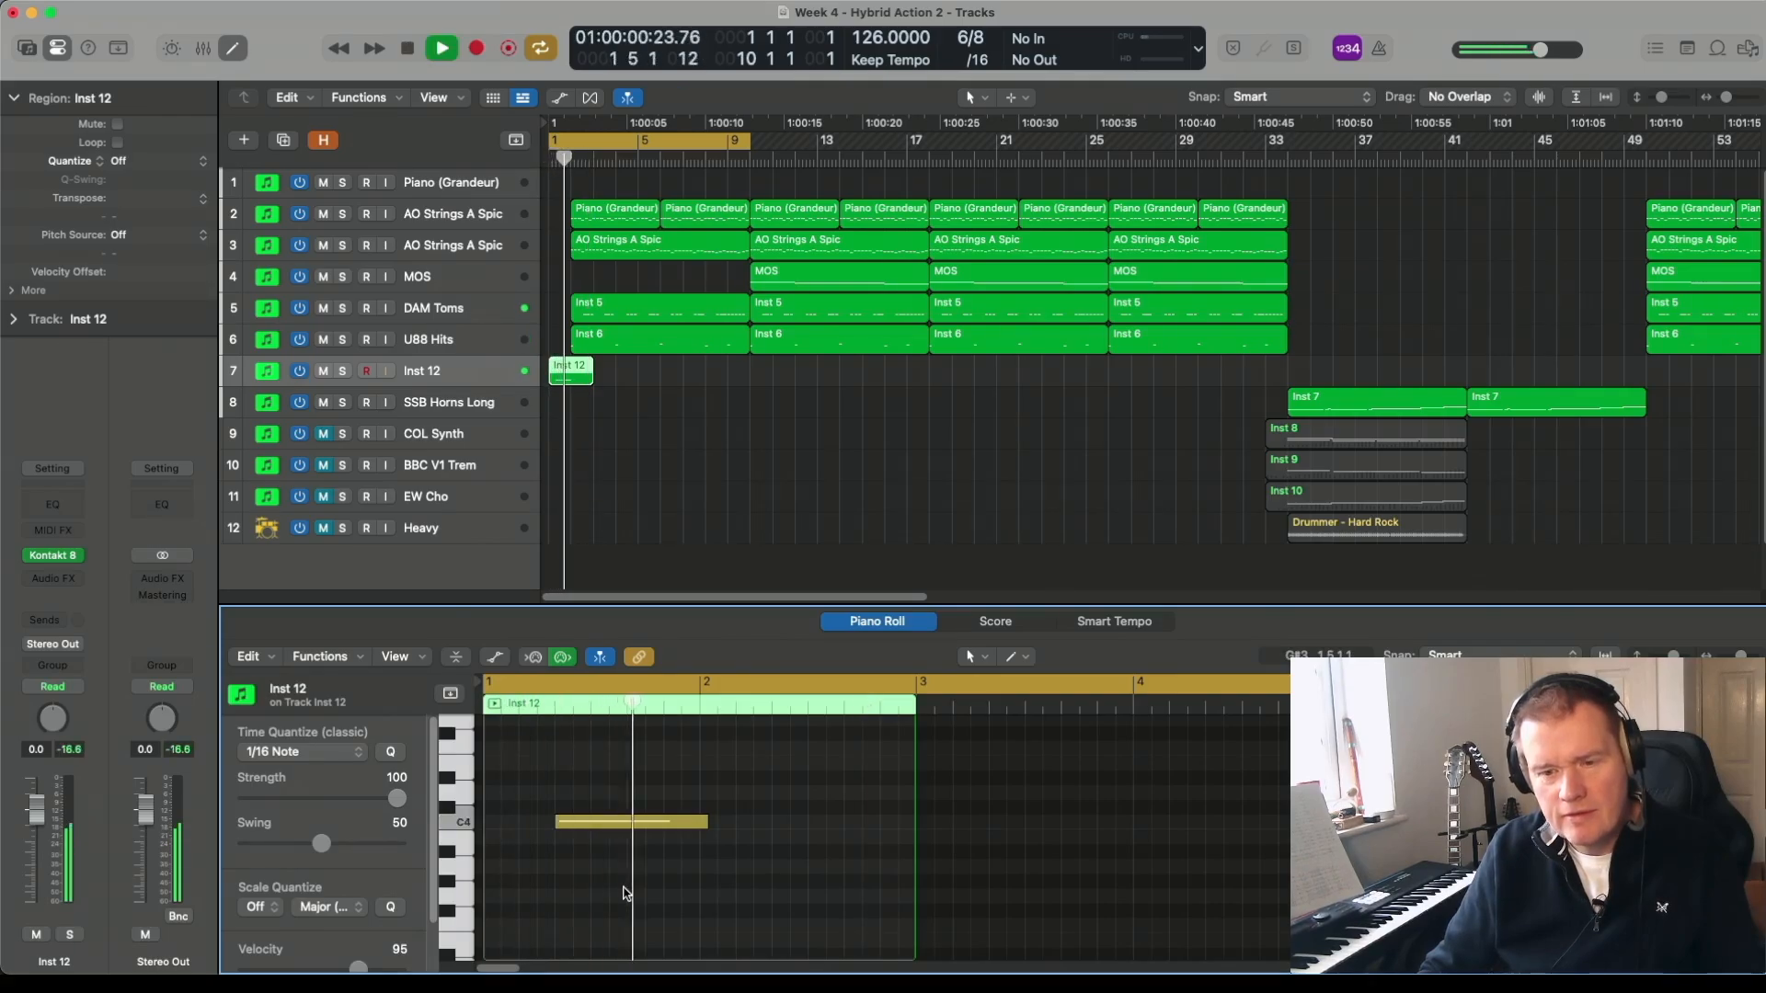
pyautogui.press('space')
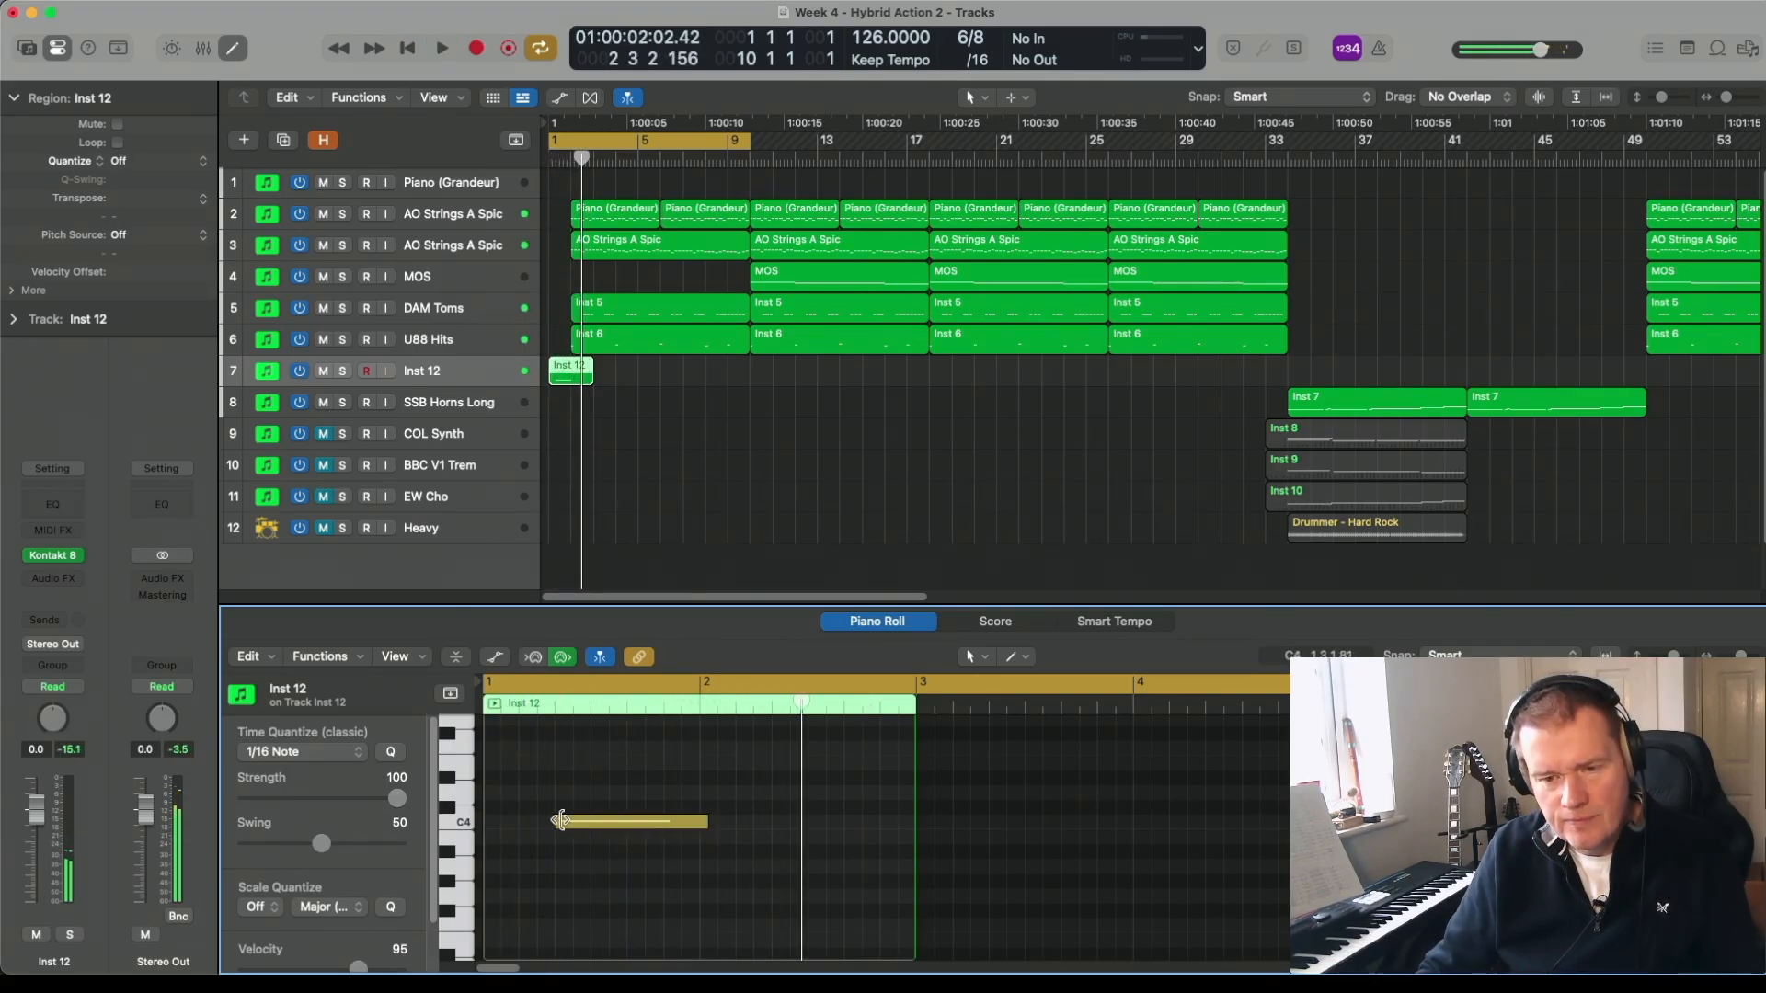
# - Try trimming the C4 note's start to beat 4 and beat 5 of bar 1, playing back each version
pyautogui.moveTo(556, 826); pyautogui.dragTo(589, 826)
pyautogui.click(662, 890)
pyautogui.press('space')
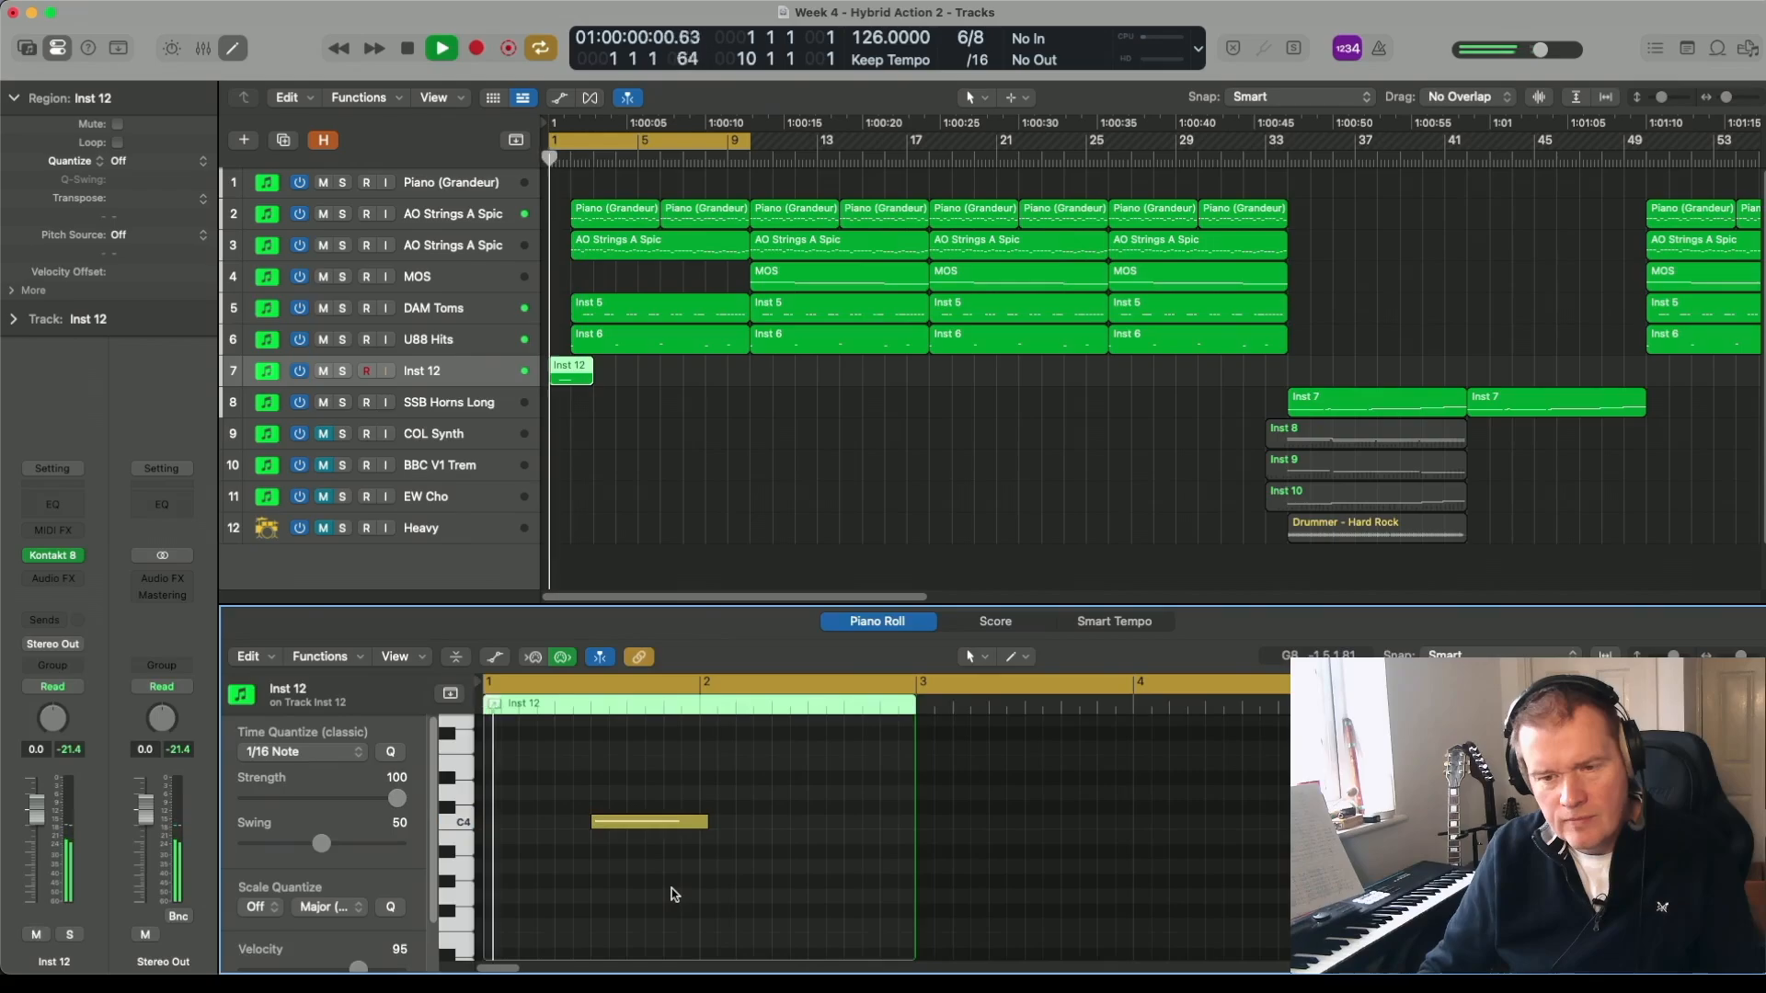
pyautogui.press('space')
pyautogui.moveTo(593, 822); pyautogui.dragTo(629, 824)
pyautogui.press('space')
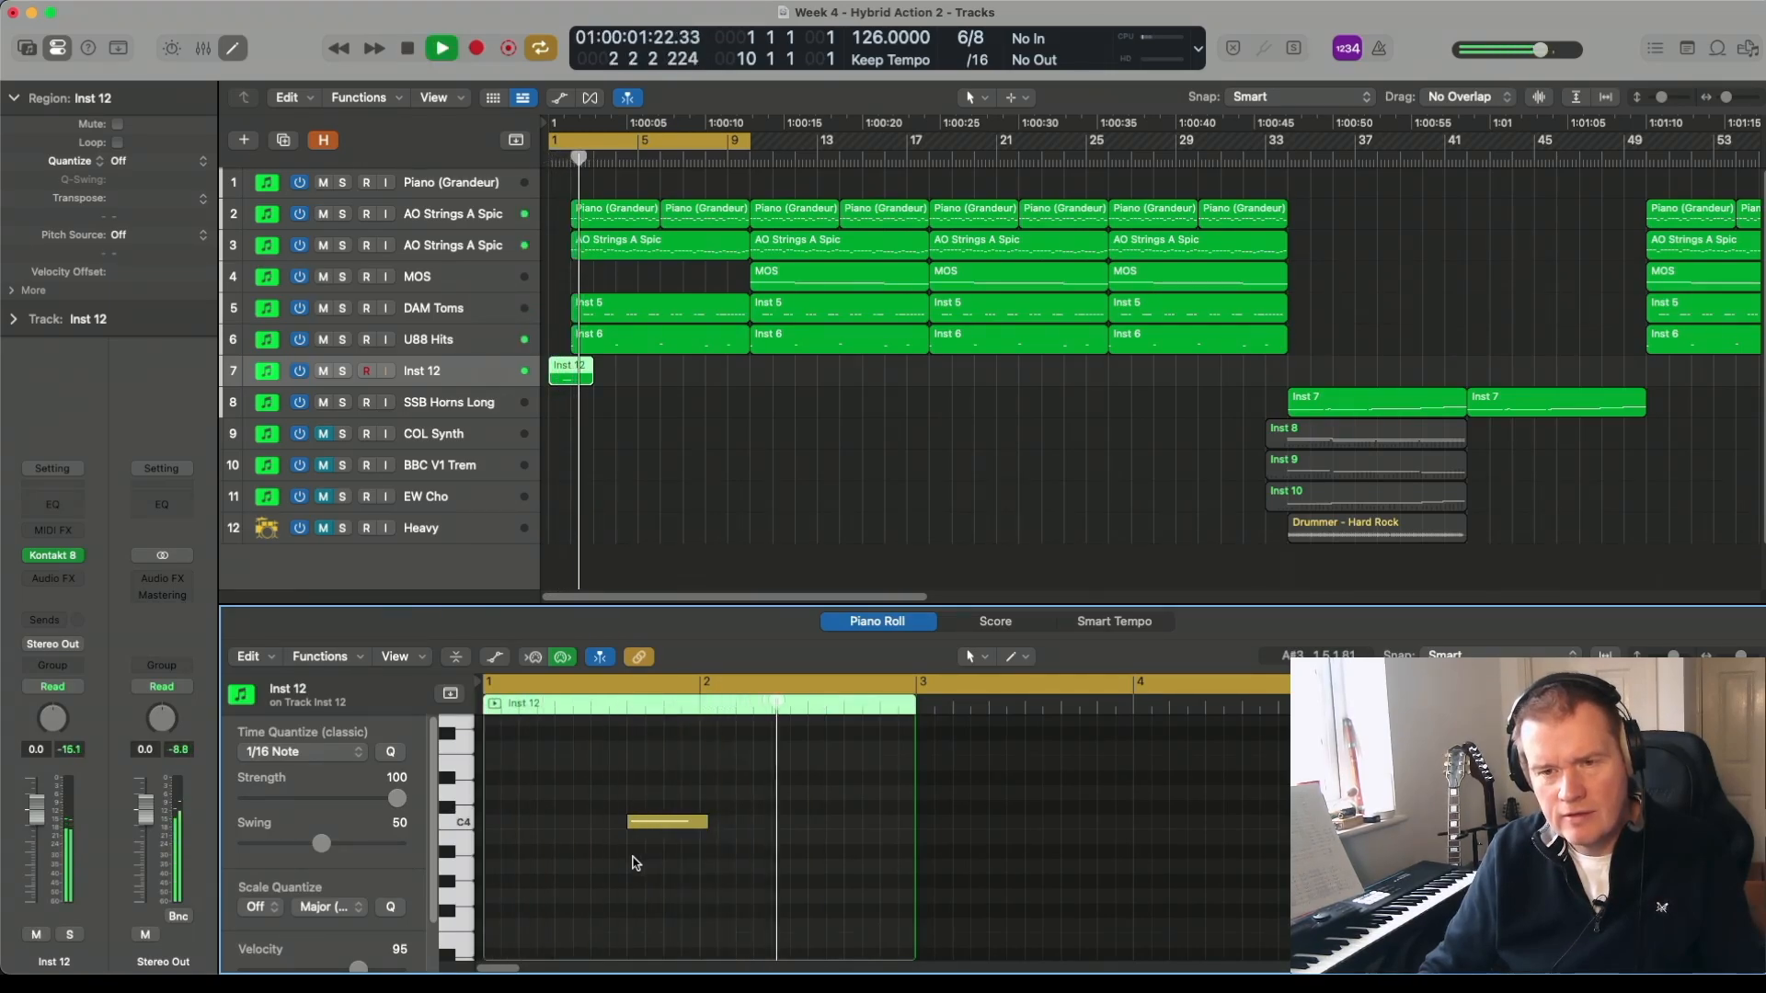
pyautogui.press('space')
# - Transpose the whoosh note down by semitones from C4 to A3, playing back the transition after each change
pyautogui.moveTo(666, 825); pyautogui.dragTo(667, 841)
pyautogui.press('space')
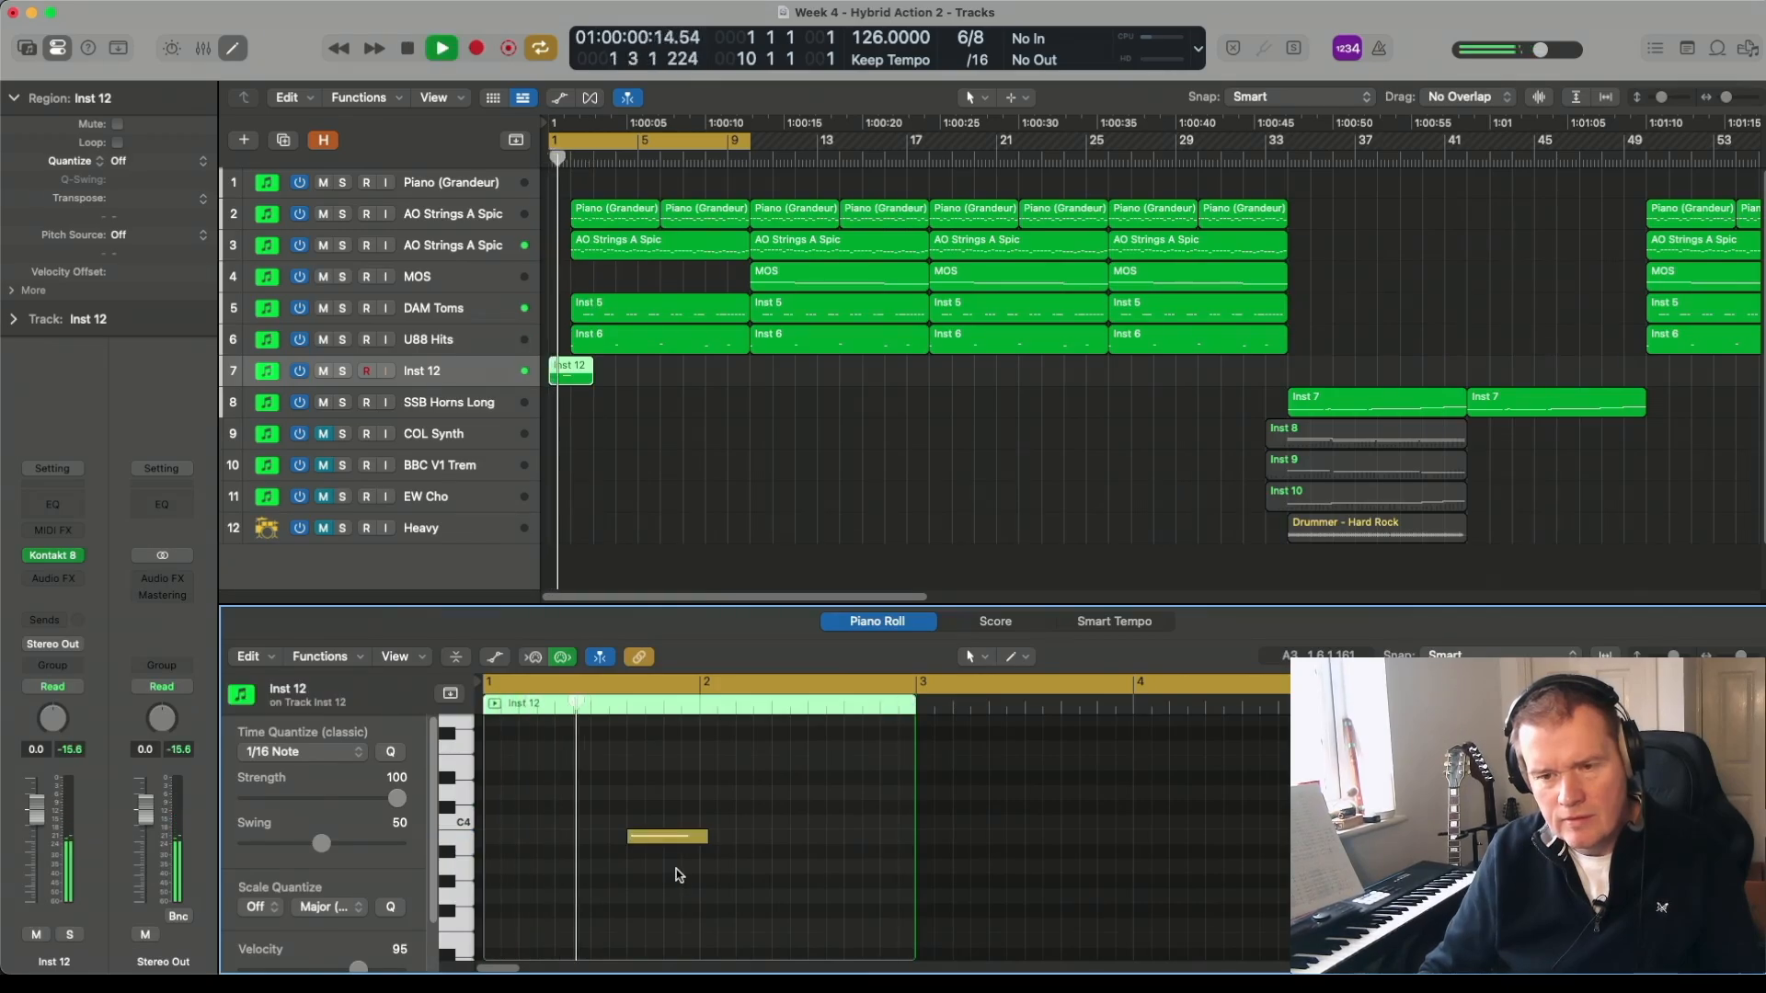
pyautogui.press('space')
pyautogui.moveTo(669, 838); pyautogui.dragTo(667, 861)
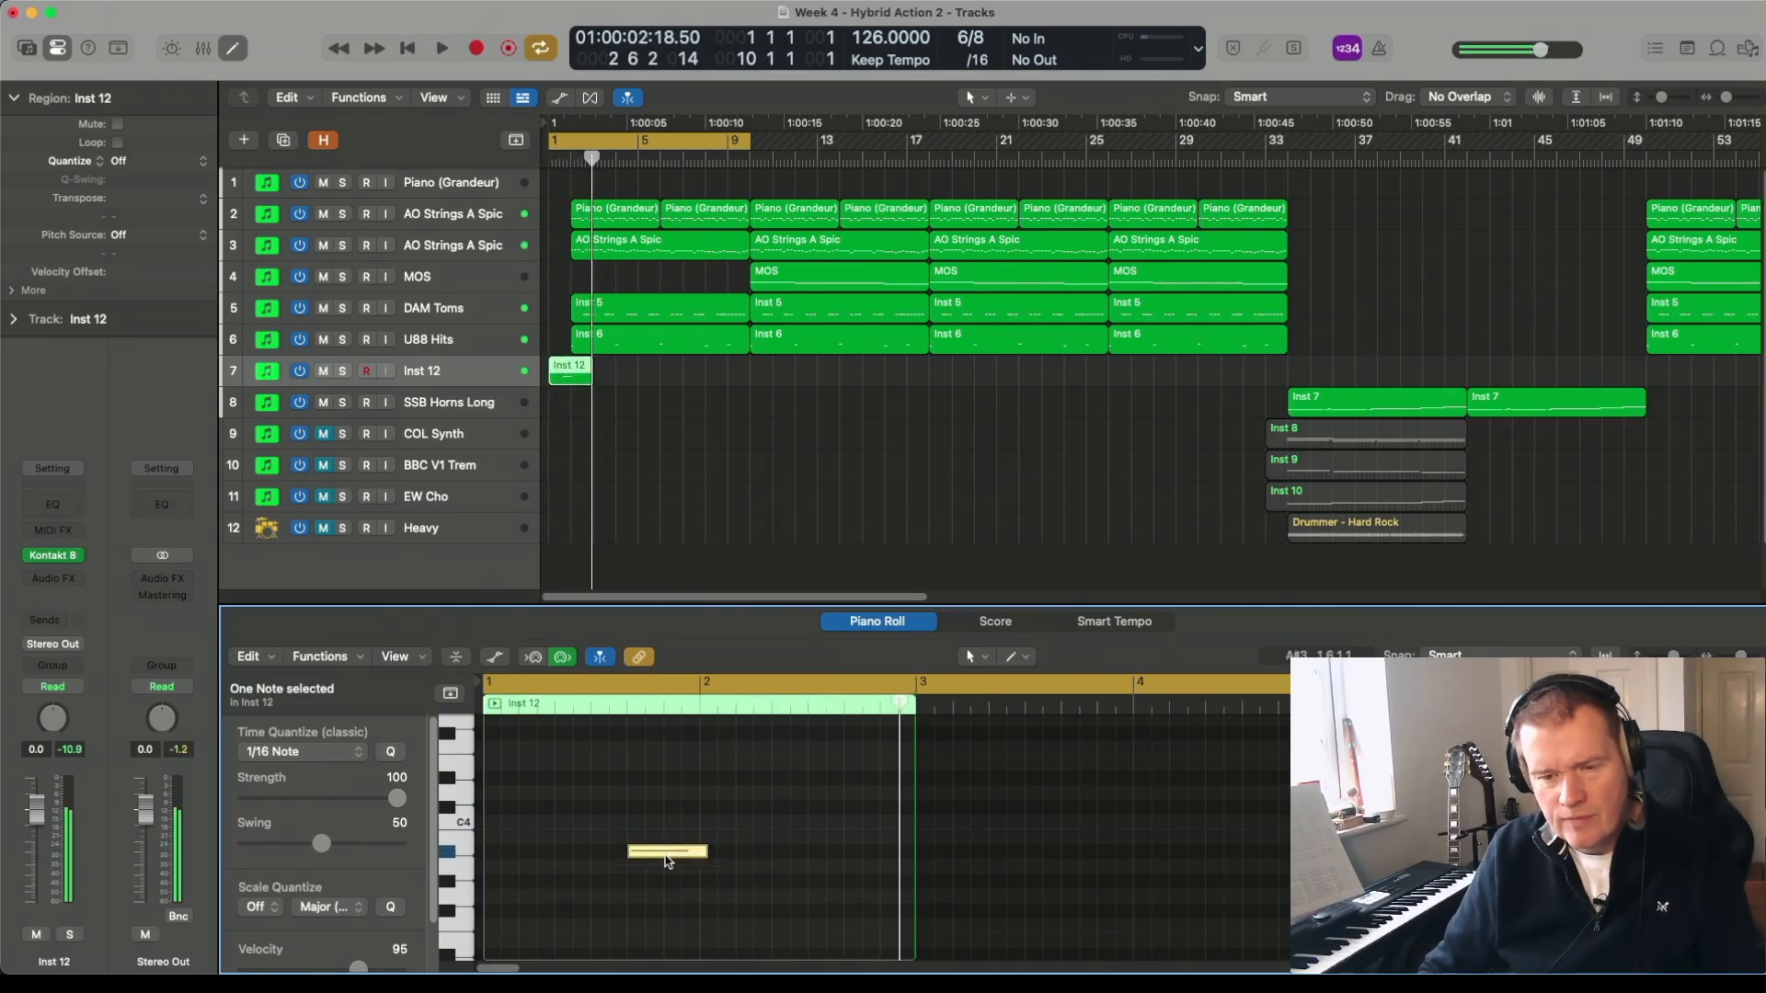
pyautogui.press('space')
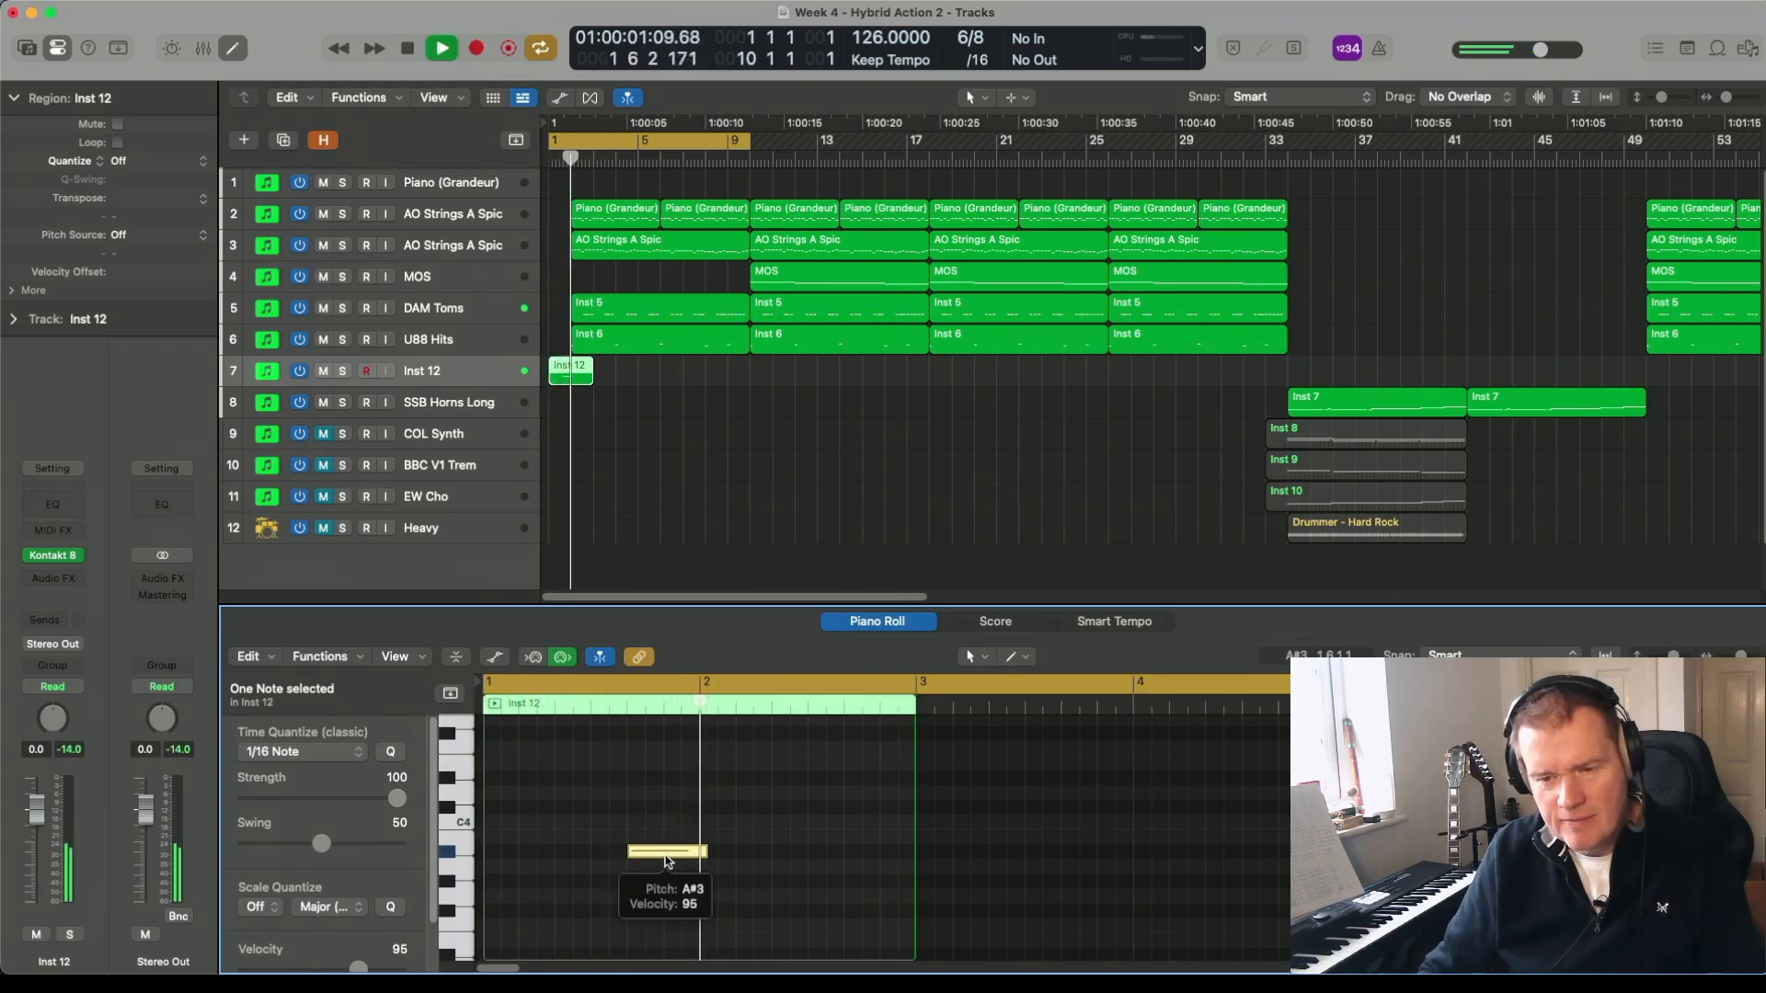
pyautogui.press('space')
pyautogui.moveTo(667, 853); pyautogui.dragTo(668, 866)
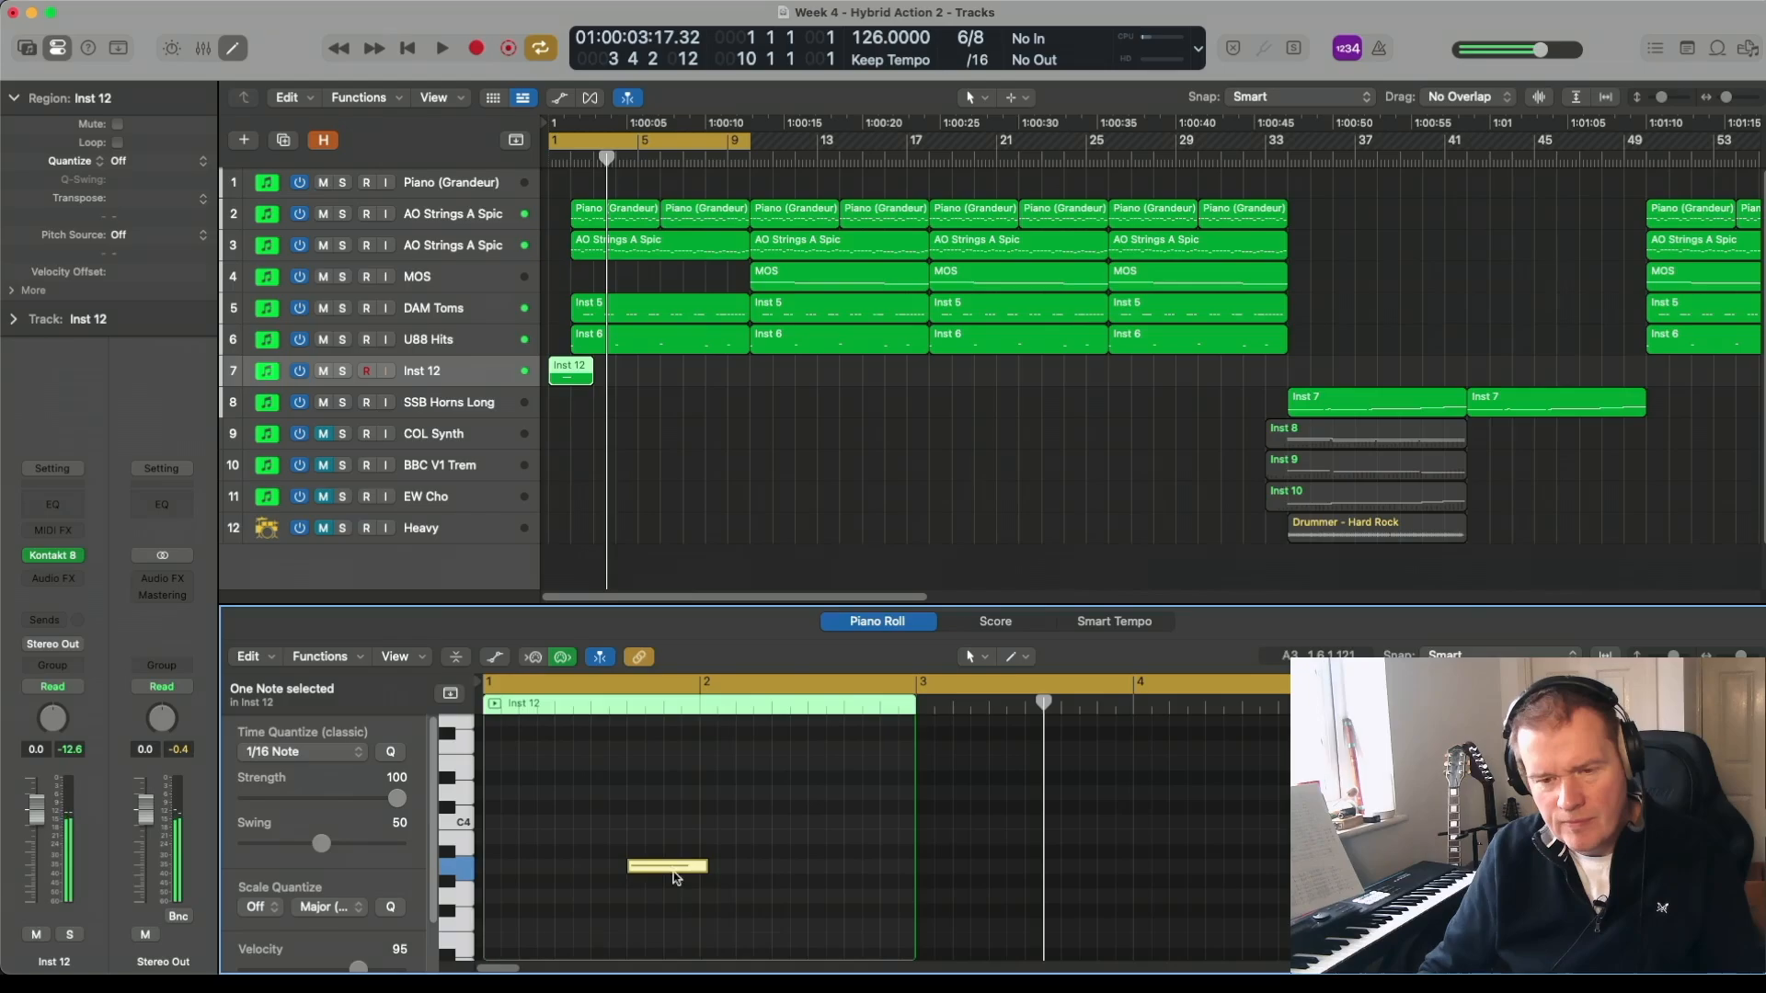
pyautogui.click(681, 897)
pyautogui.press('space')
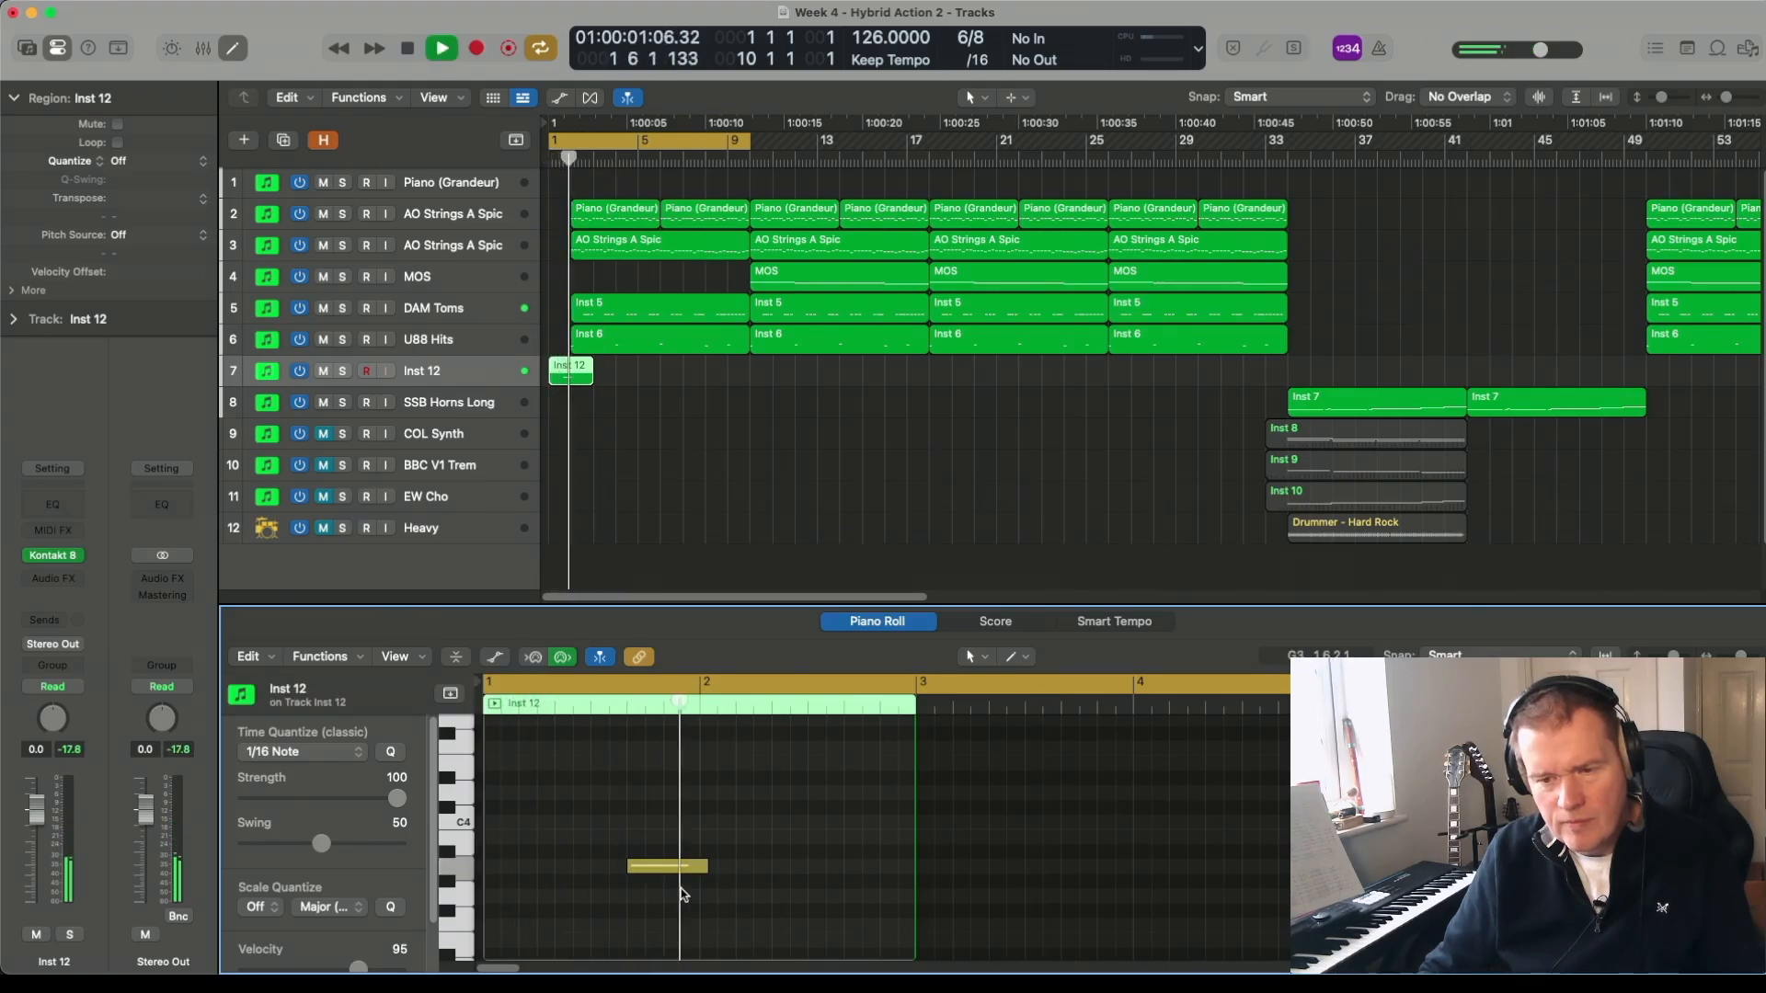
pyautogui.press('space')
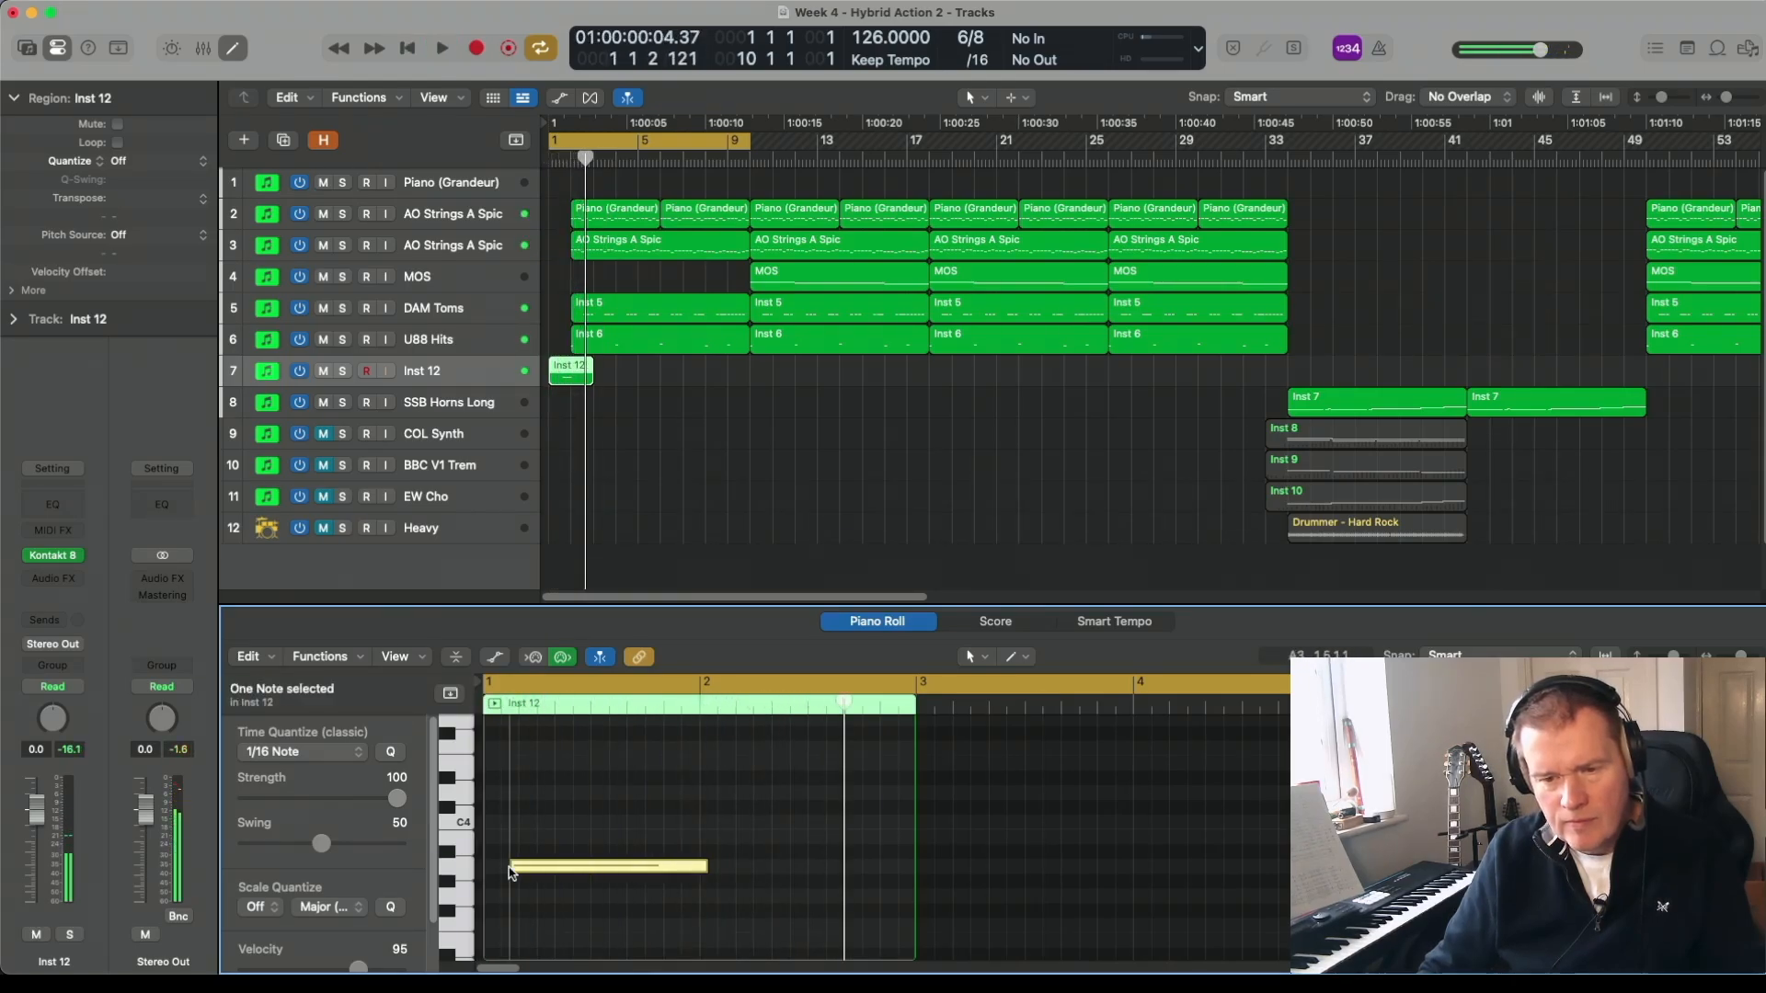
# - Set the start of the A3 whoosh note to beat 3 of bar 1 and replay the opening
pyautogui.press('space')
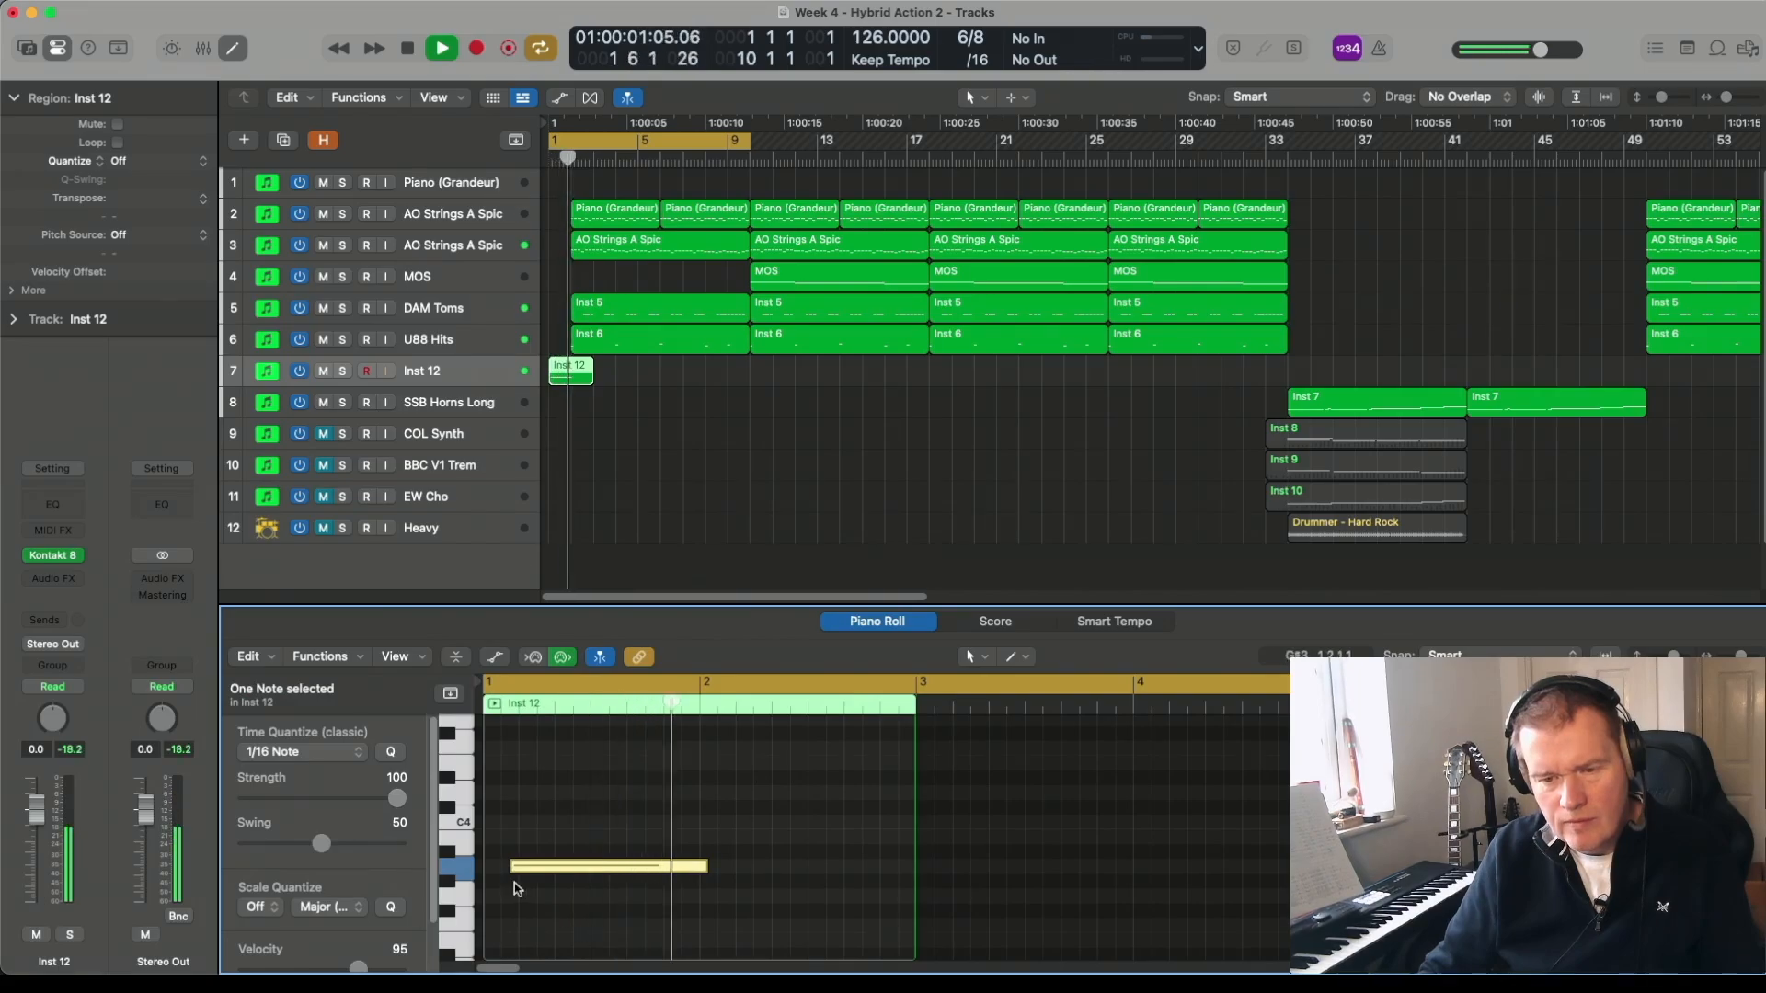
pyautogui.moveTo(516, 874); pyautogui.dragTo(555, 870)
pyautogui.press('space')
pyautogui.press('space')
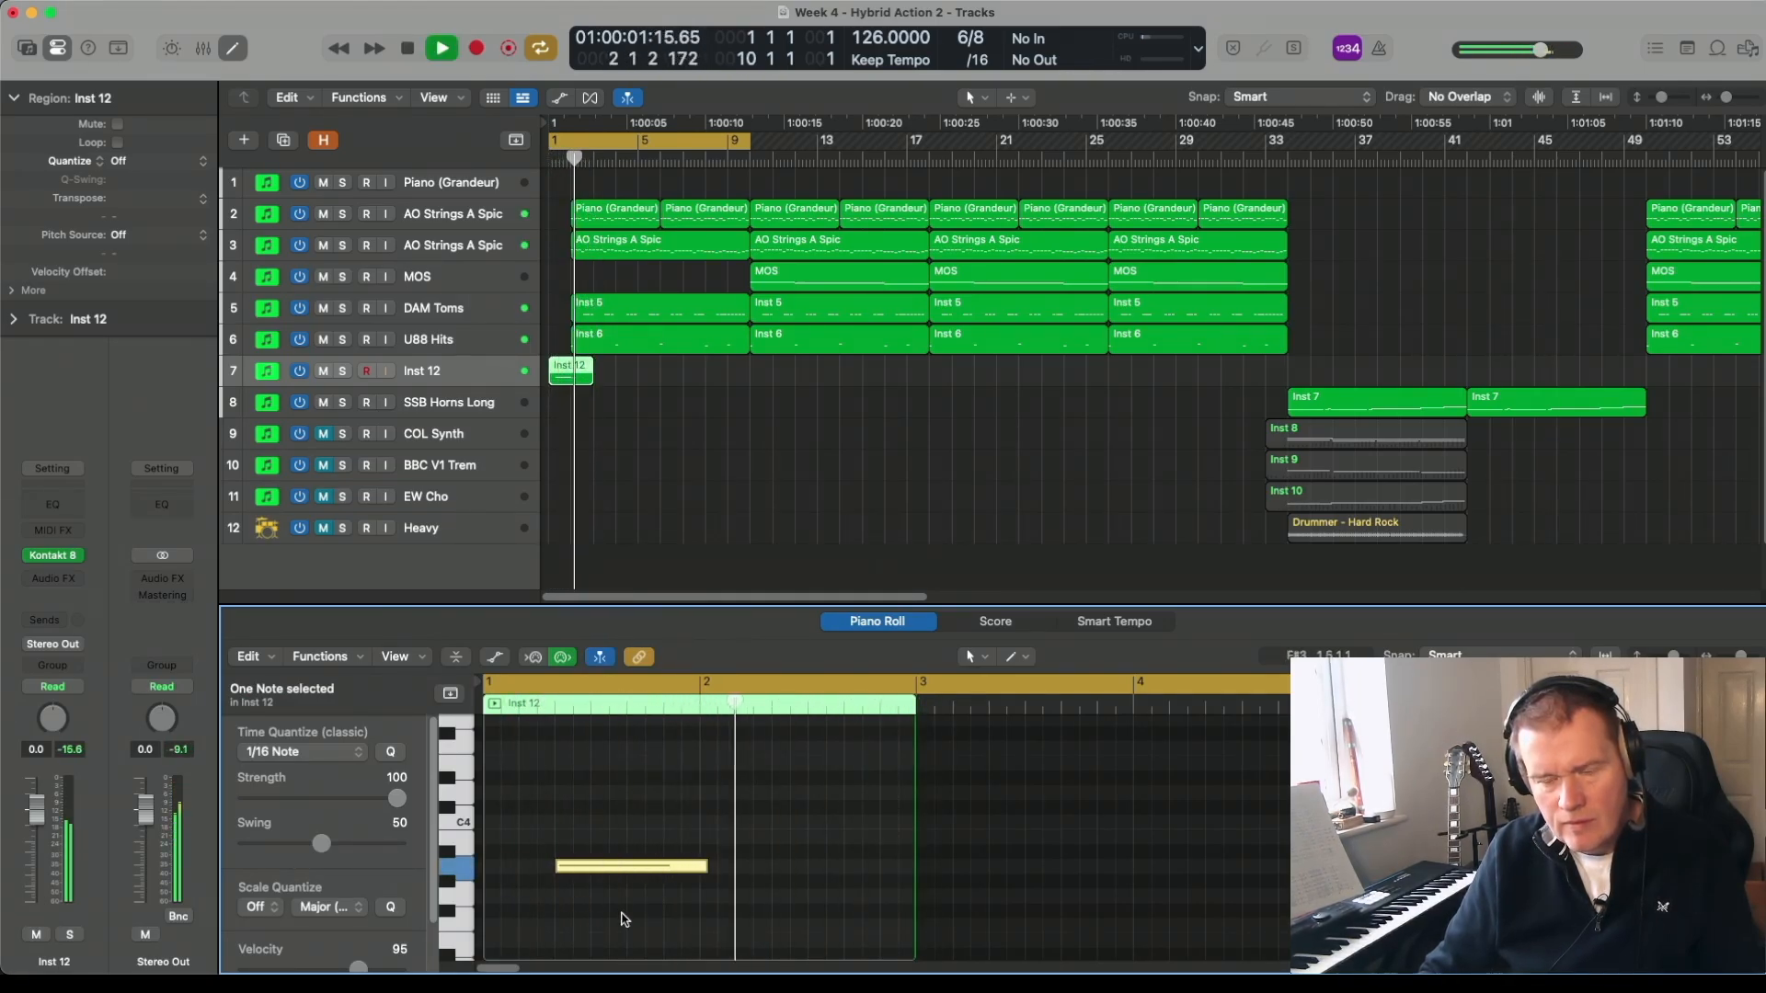
# - Lower the Inst 12 whoosh track's volume to -6.0 dB and replay the opening several times to judge its level
pyautogui.press('space')
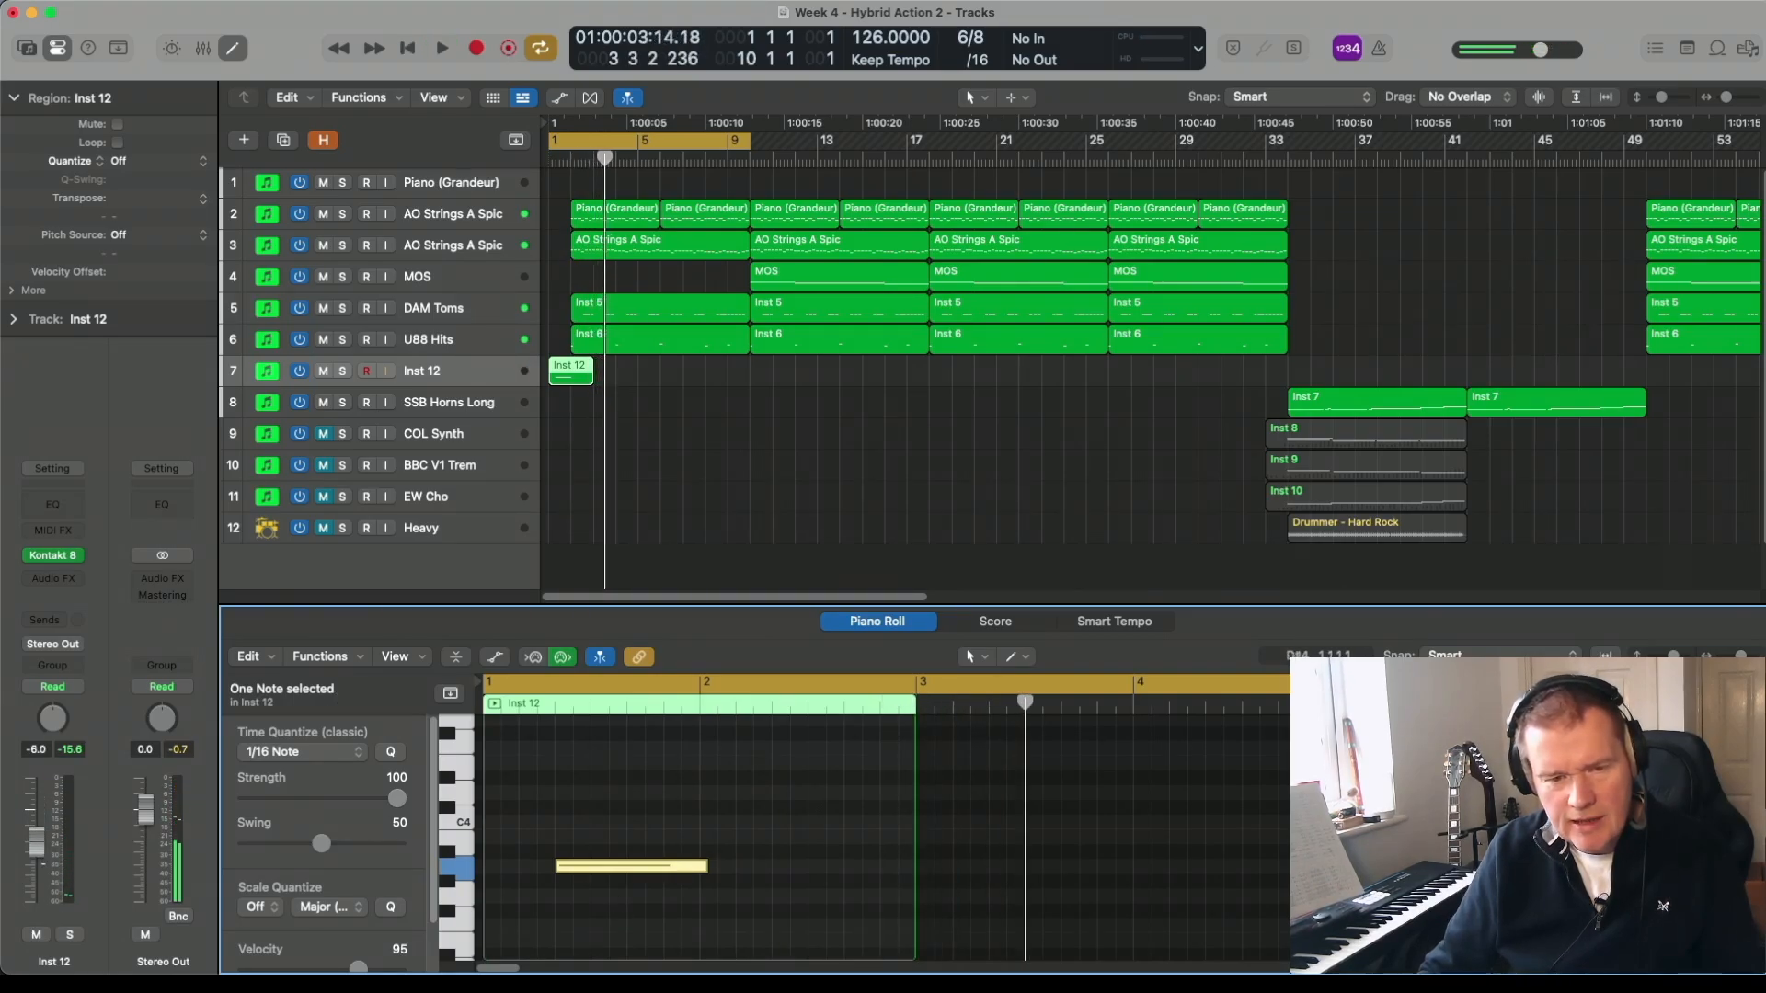
pyautogui.press('space')
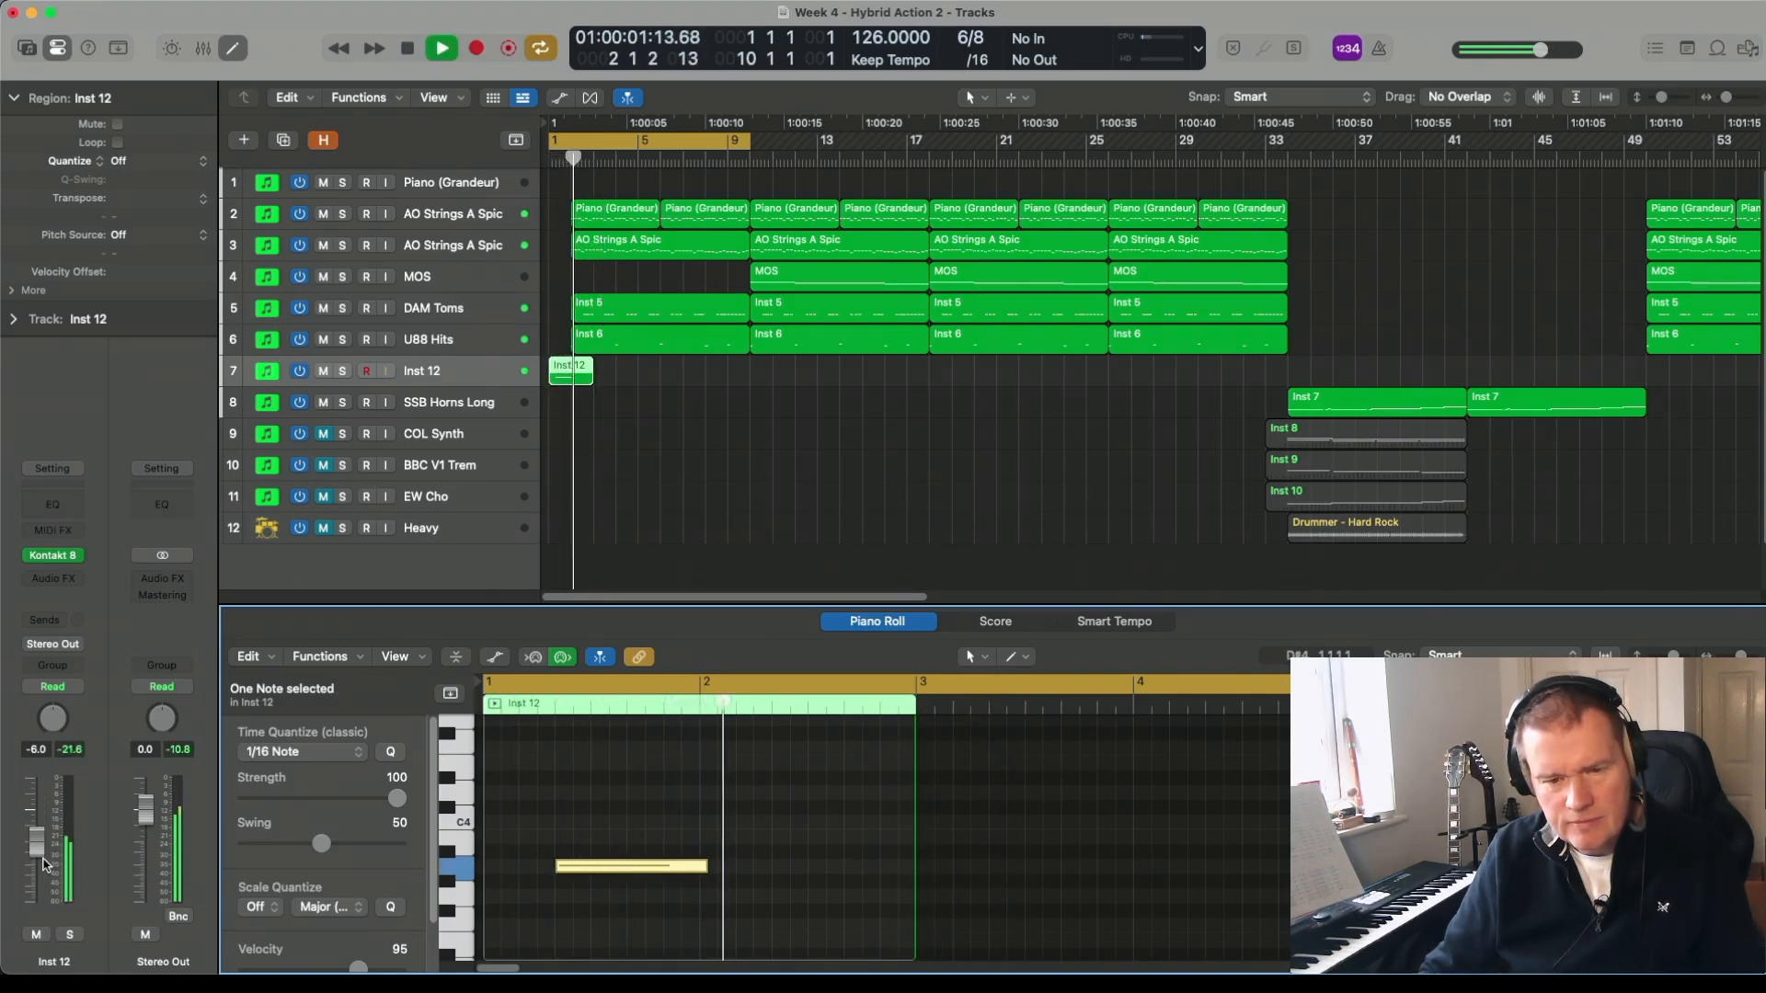
pyautogui.press('space')
pyautogui.press('space')
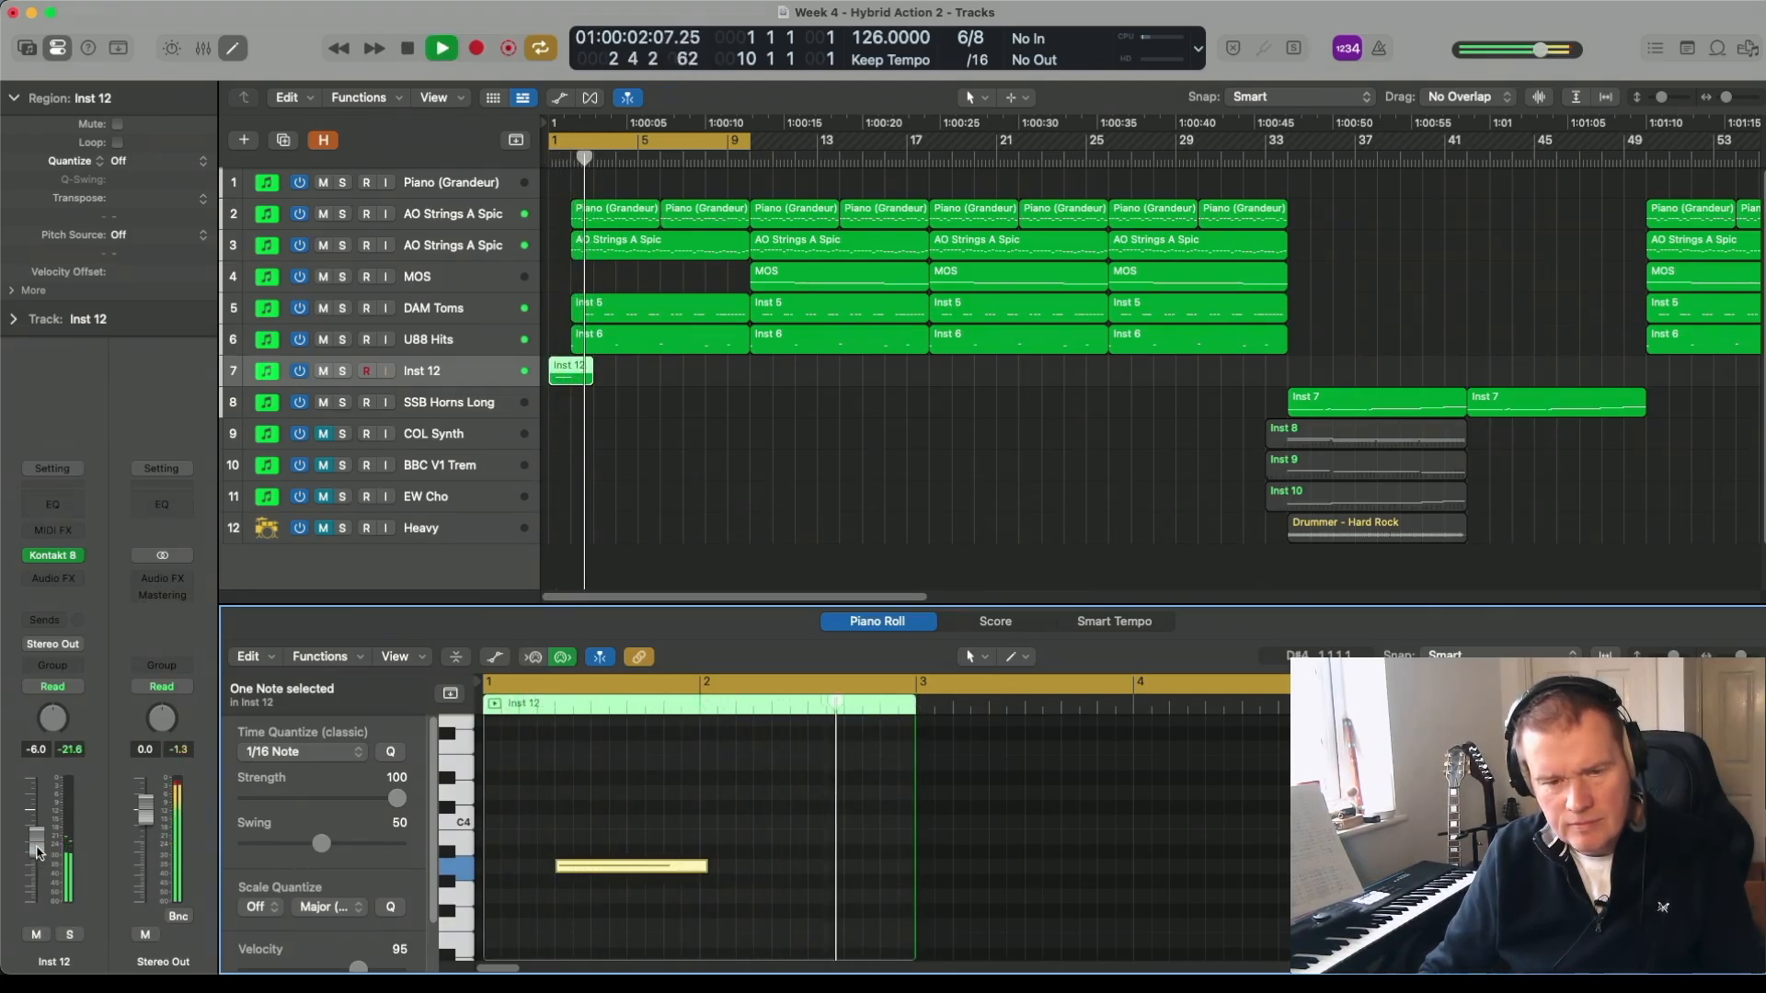
pyautogui.press('space')
pyautogui.press('space')
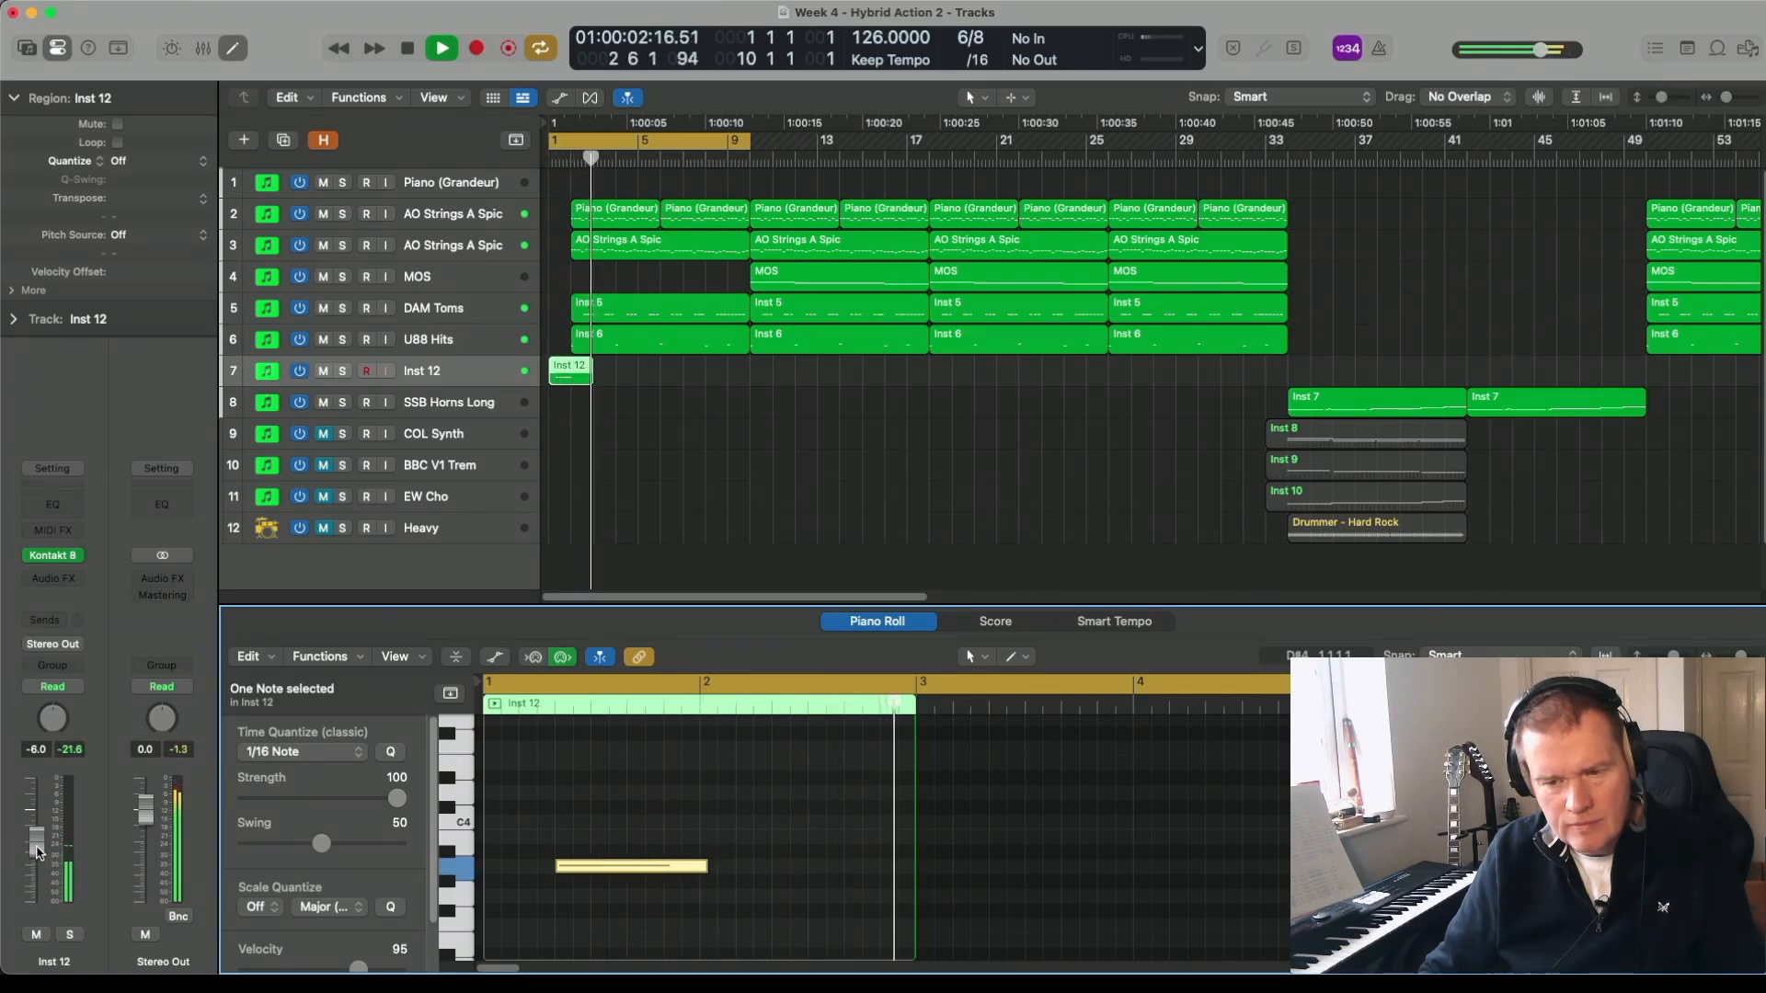
pyautogui.press('space')
pyautogui.press('space')
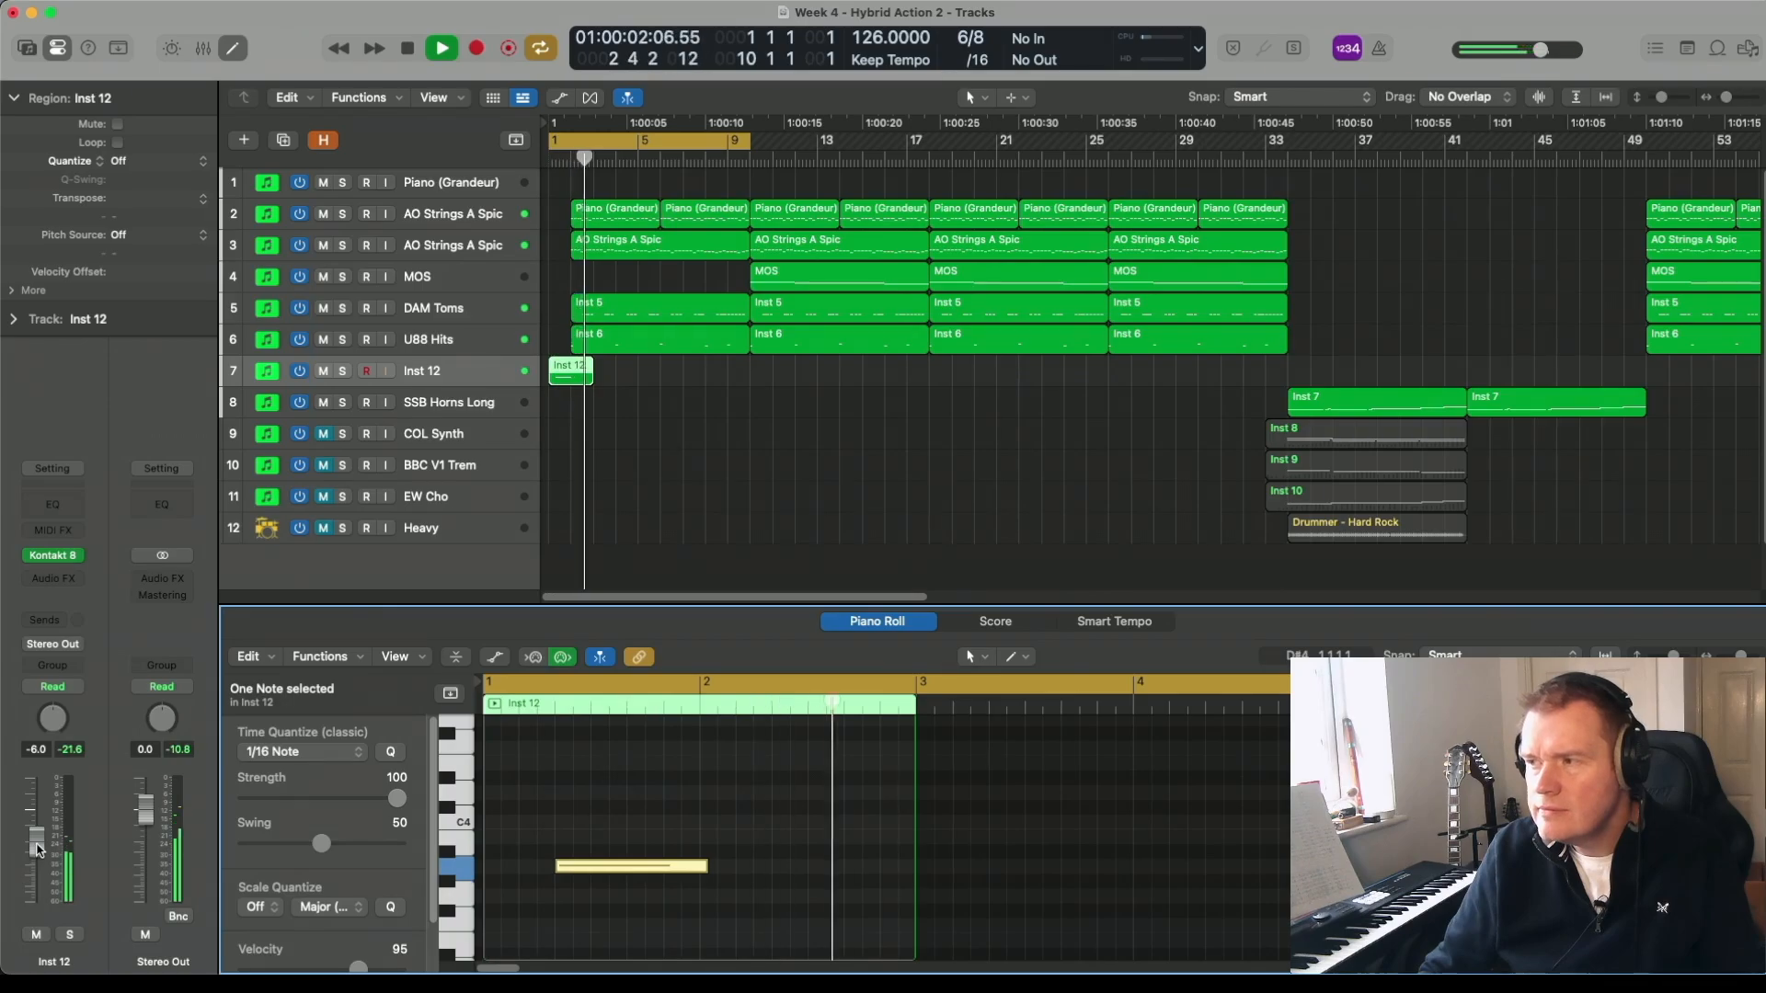
pyautogui.press('space')
pyautogui.press('space')
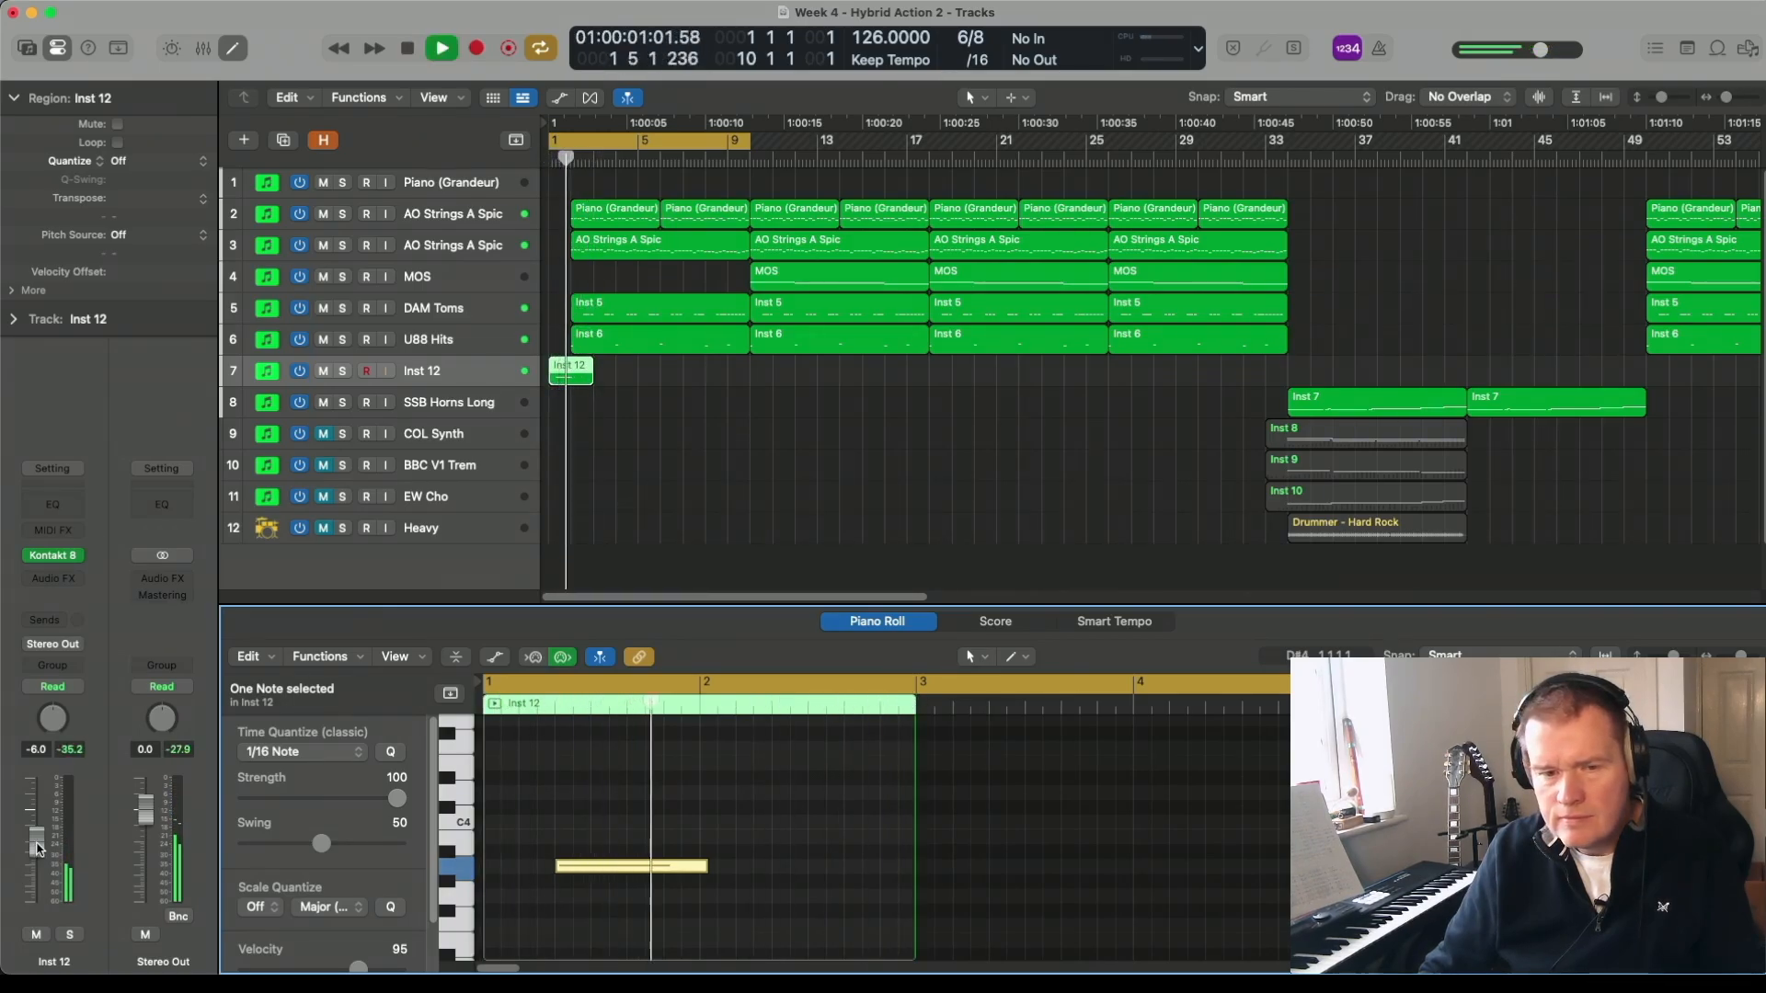
pyautogui.press('space')
# - Add a Channel EQ to the Inst 12 track, enable its high-cut band at about 790 Hz, and audition the opening
pyautogui.click(52, 505)
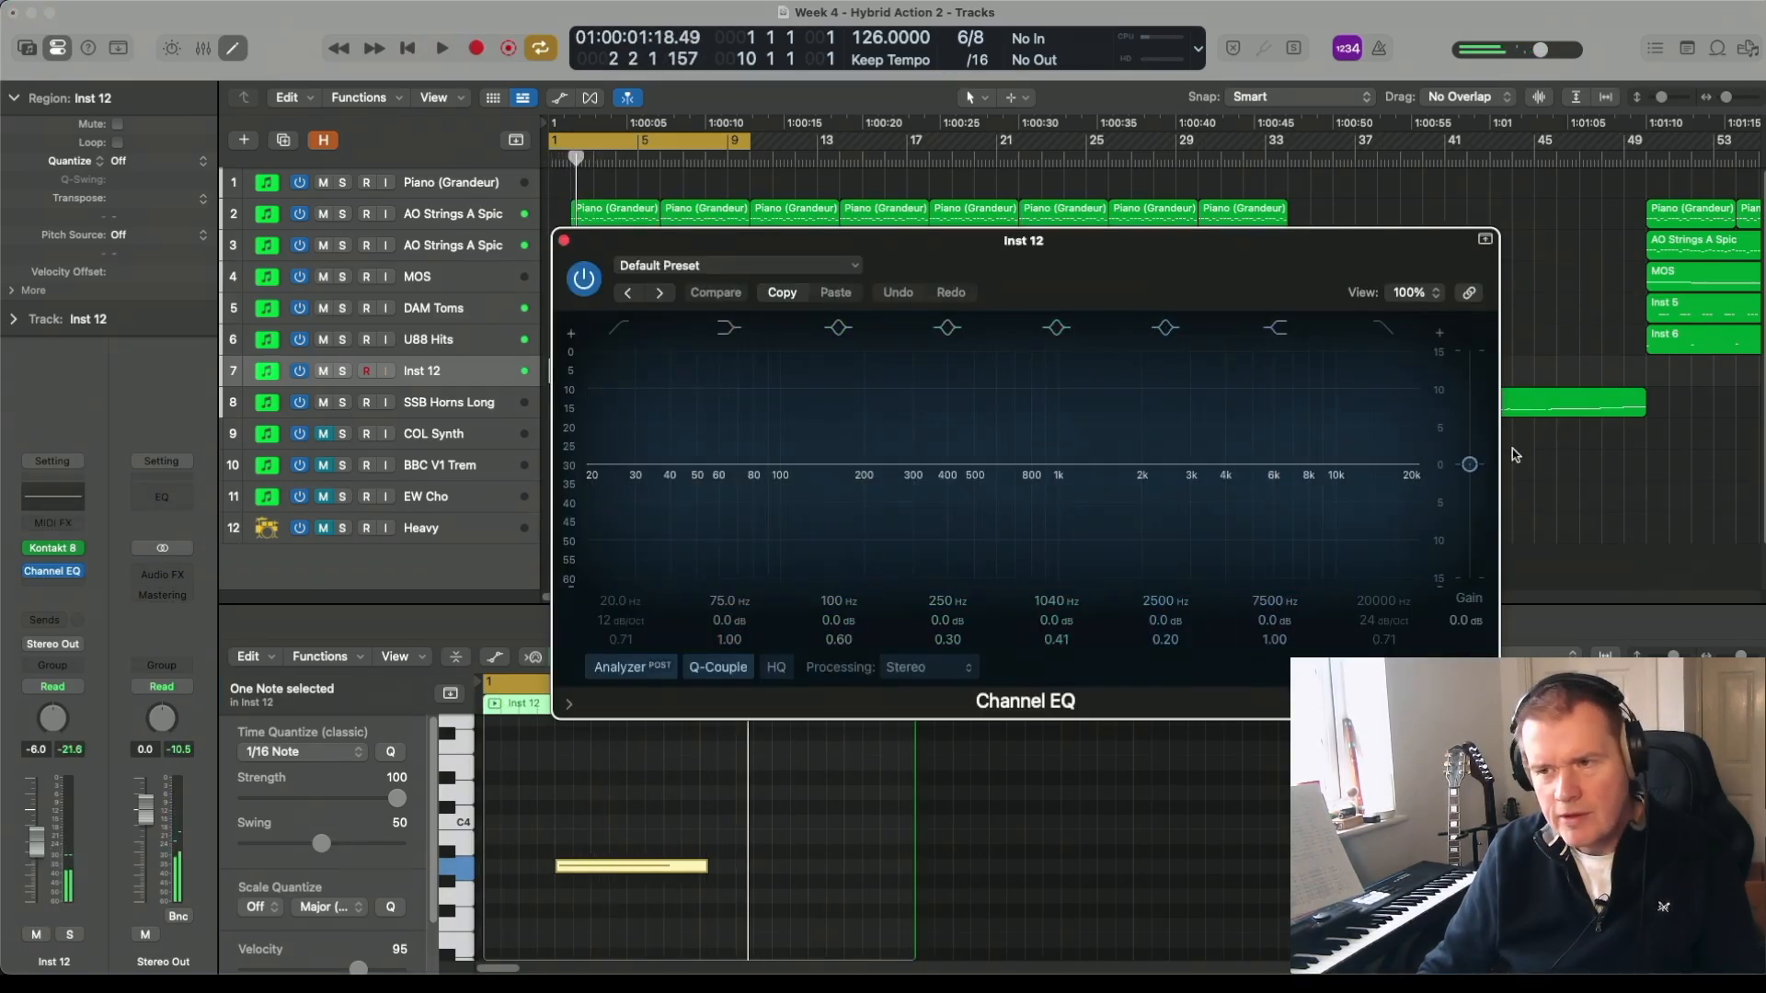
pyautogui.click(1382, 329)
pyautogui.moveTo(1419, 485); pyautogui.dragTo(1032, 485)
pyautogui.press('space')
pyautogui.press('space')
pyautogui.press('space')
pyautogui.press('space')
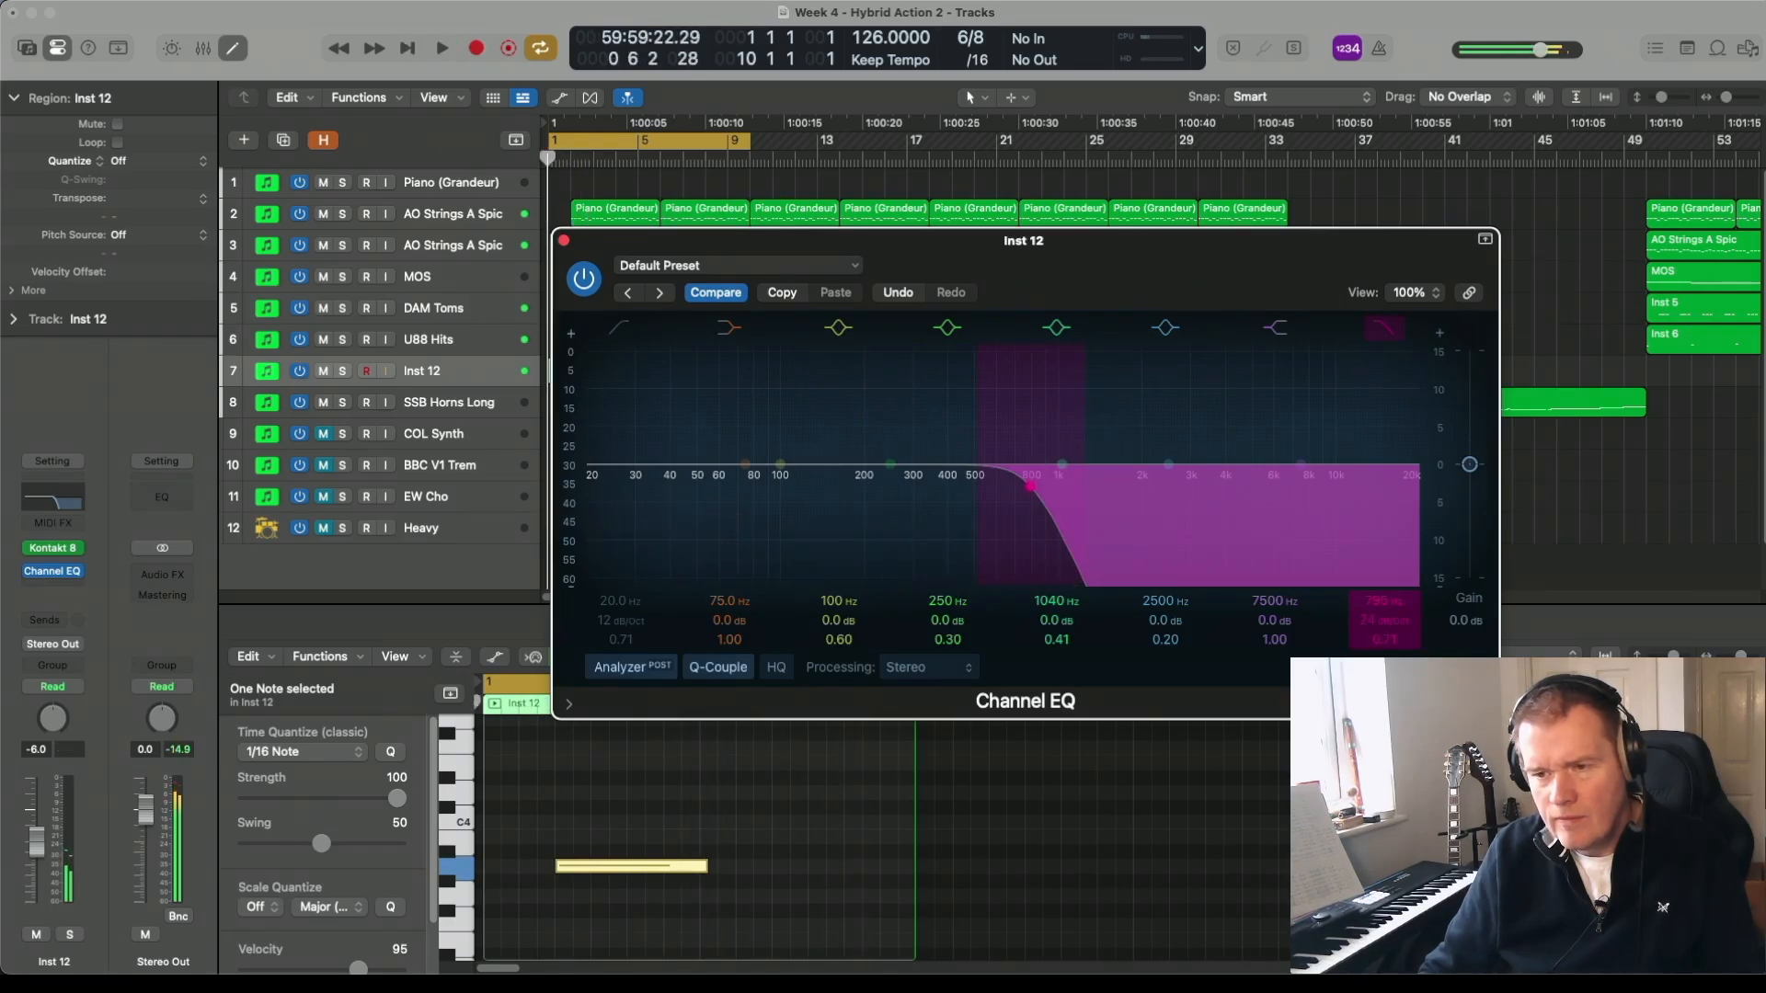
# - Raise the whoosh's high-cut frequency to 1070 Hz, close the EQ, and replay the opening
pyautogui.moveTo(1031, 485); pyautogui.dragTo(1067, 485)
pyautogui.press('space')
pyautogui.press('space')
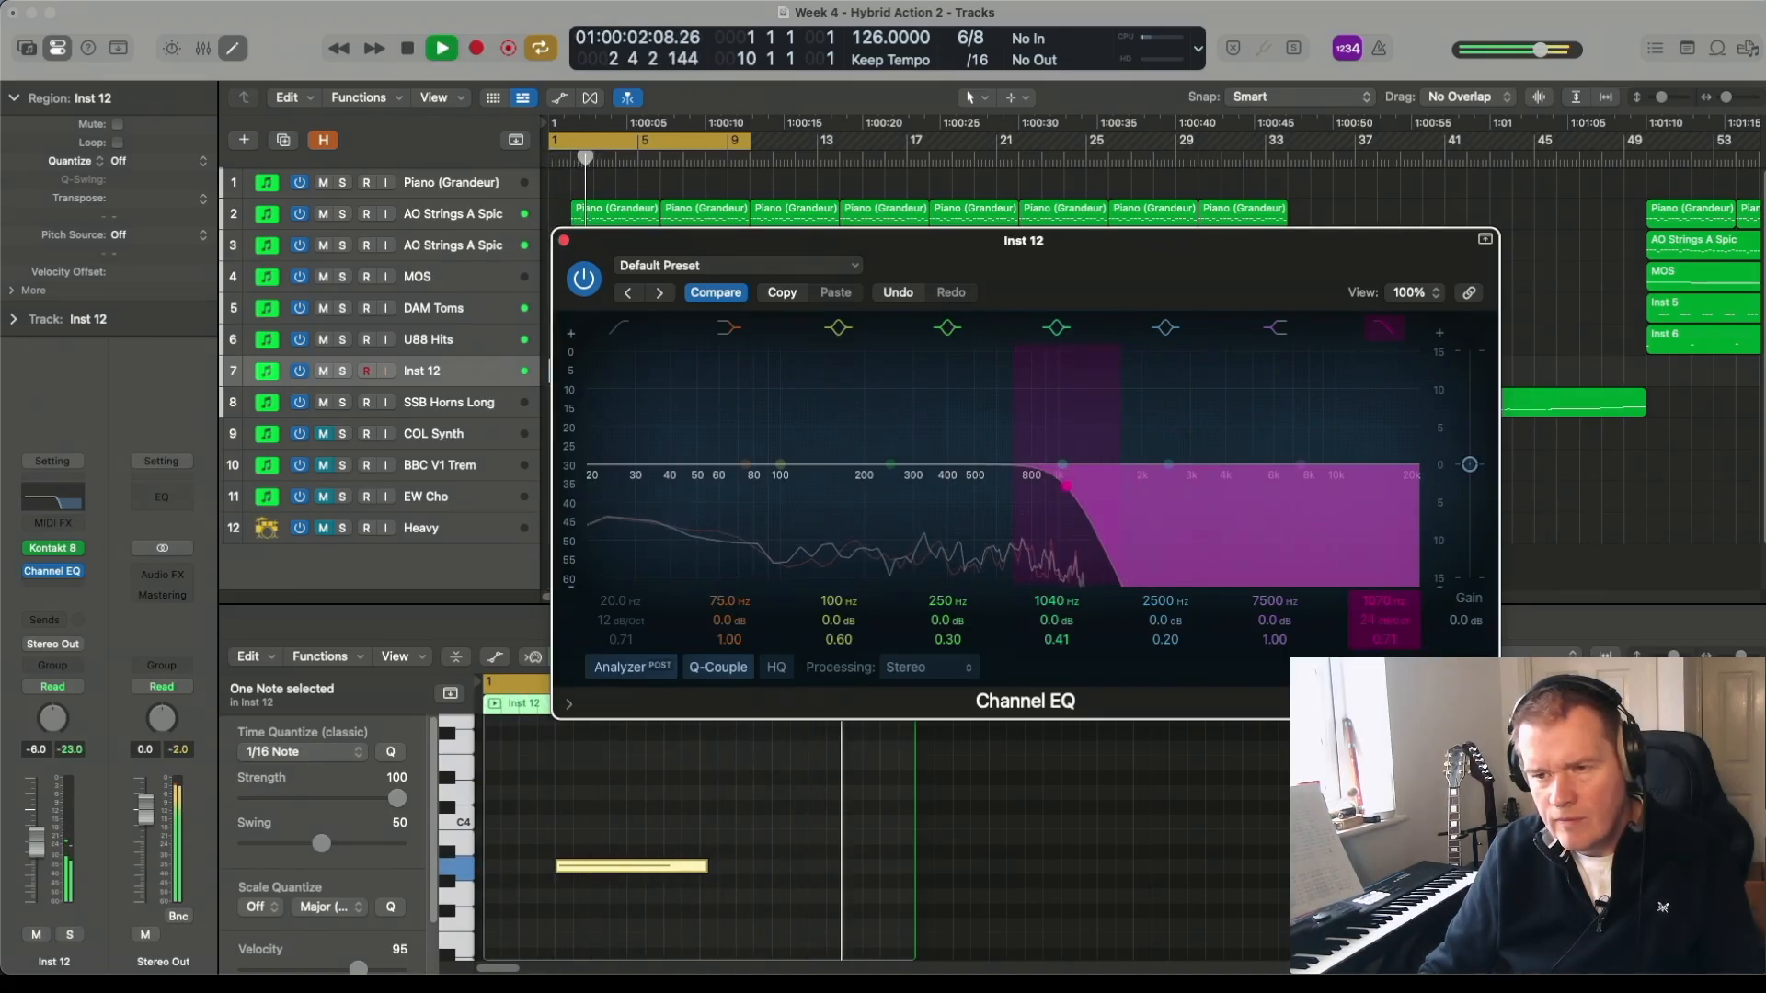
pyautogui.press('space')
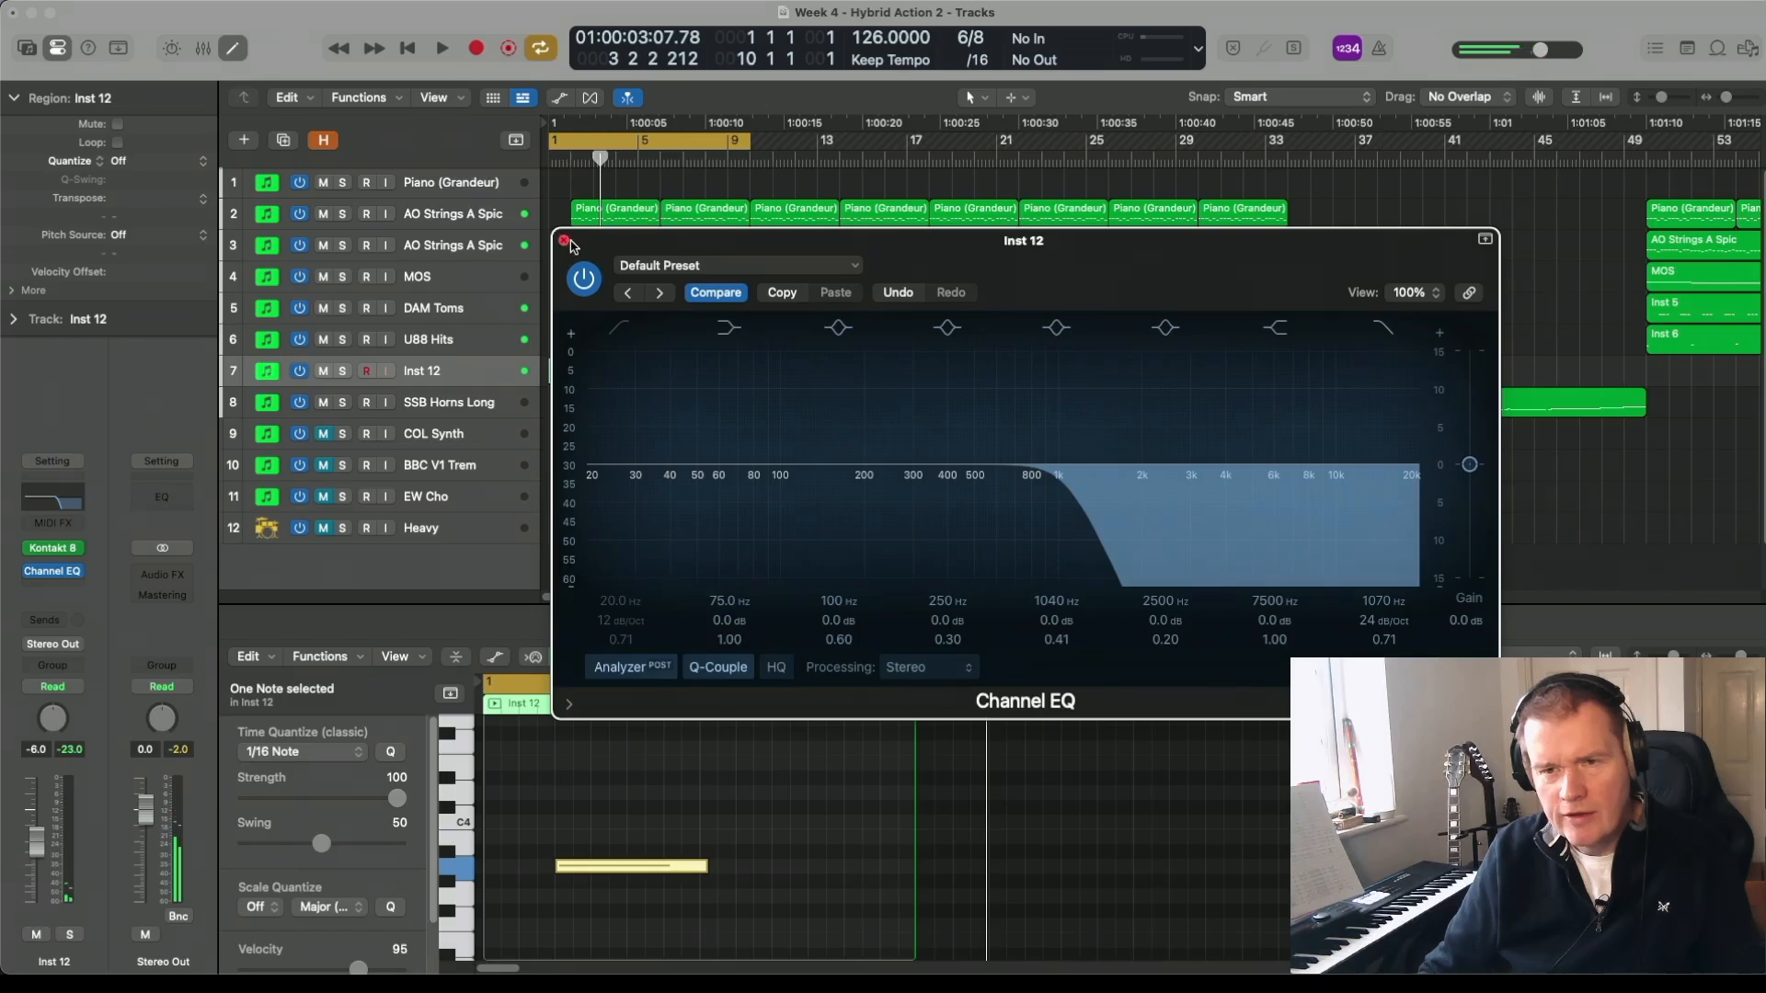
pyautogui.click(564, 242)
pyautogui.press('space')
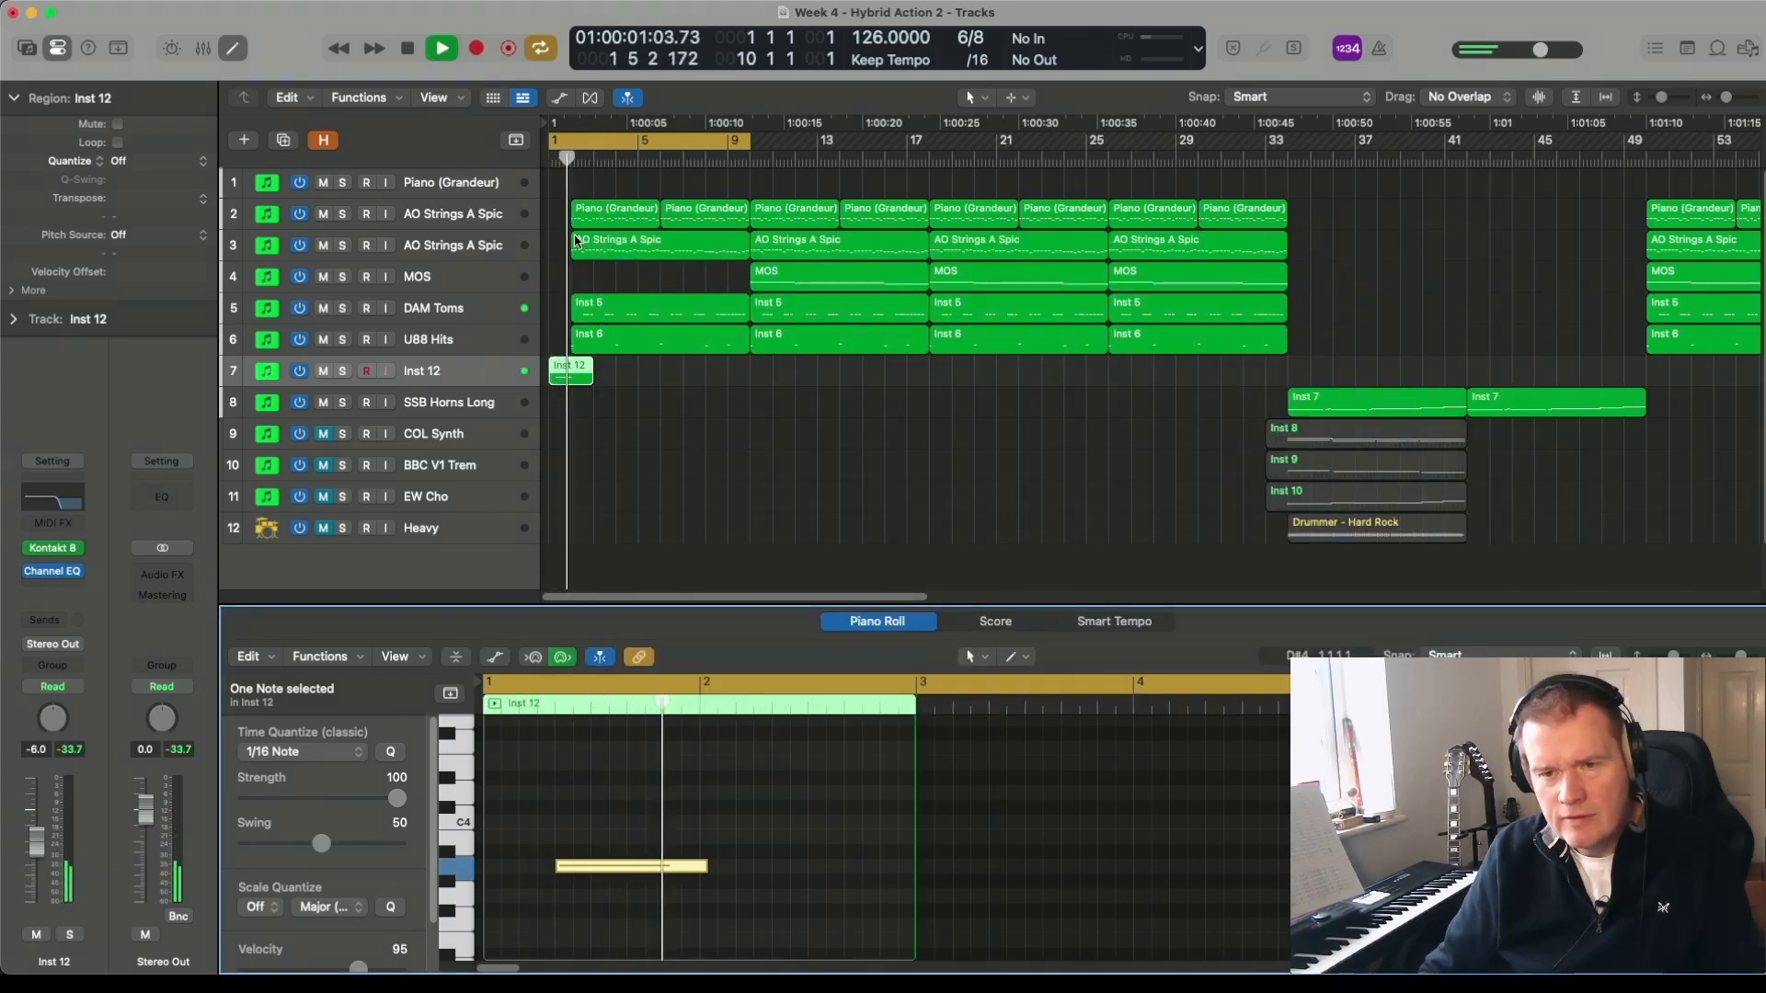
pyautogui.press('space')
# - Play the arrangement from the start, selecting the DAM Toms and U88 Hits tracks in turn, and turn off the cycle range
pyautogui.rightClick(494, 374)
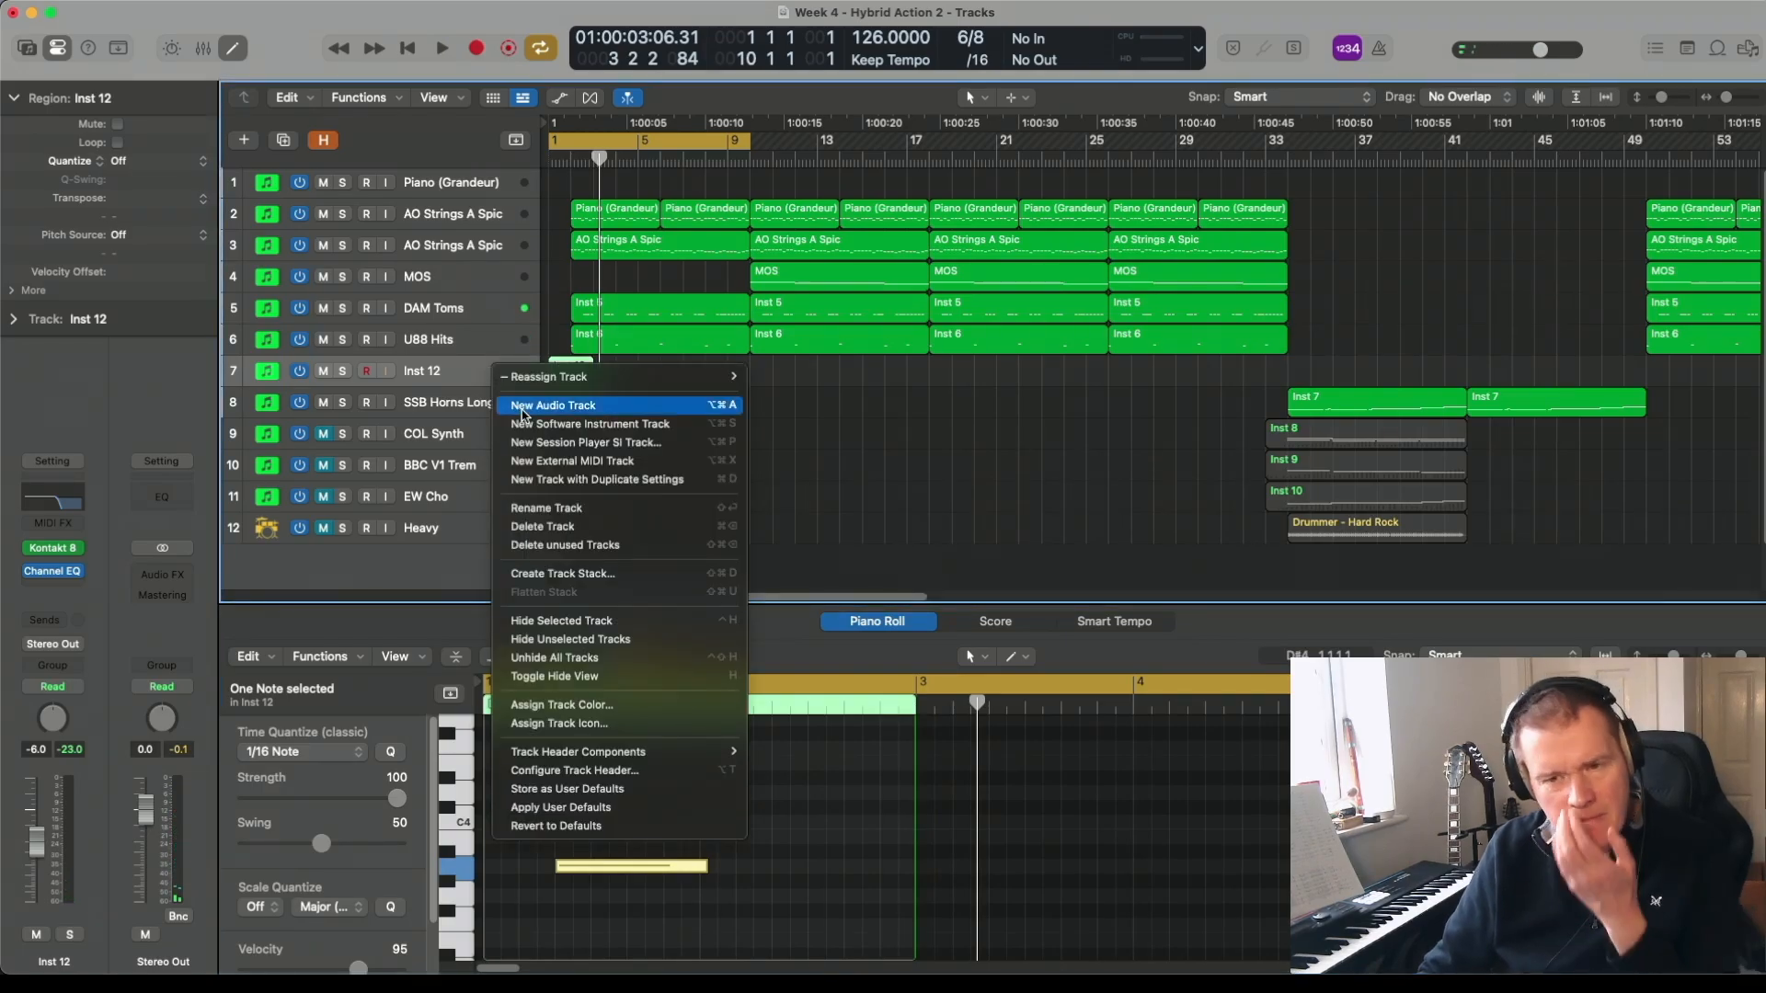
pyautogui.click(569, 302)
pyautogui.press('space')
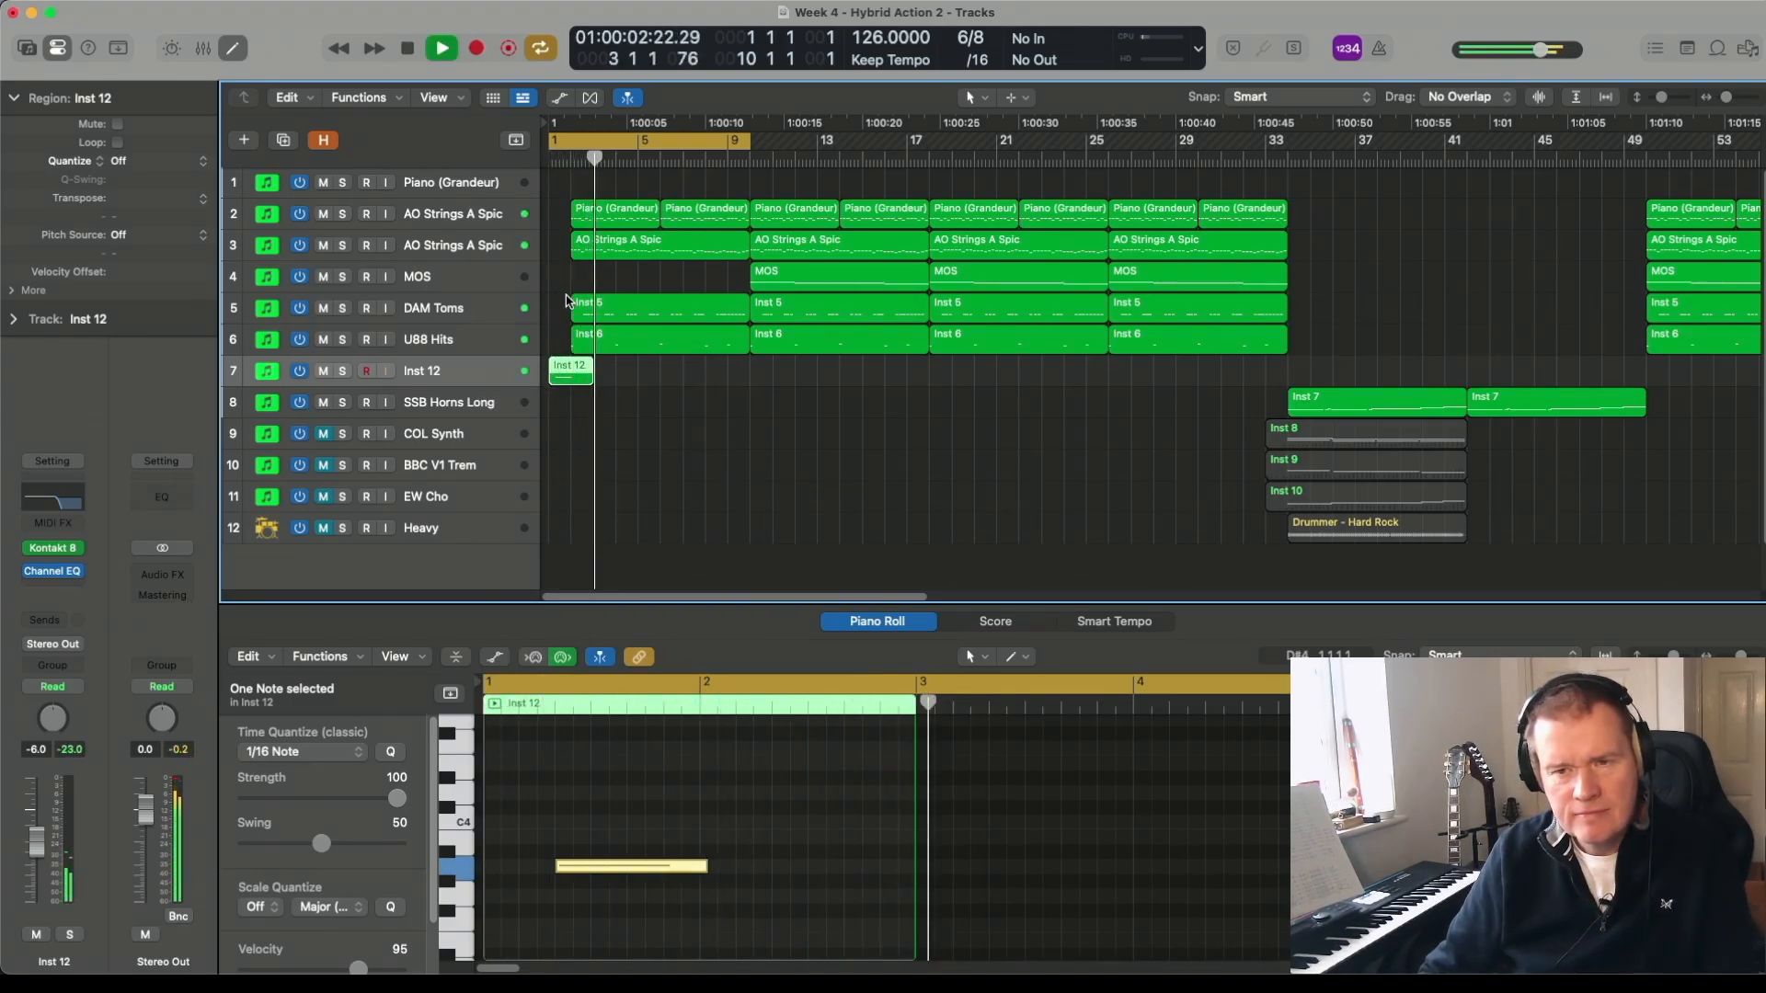
pyautogui.click(475, 304)
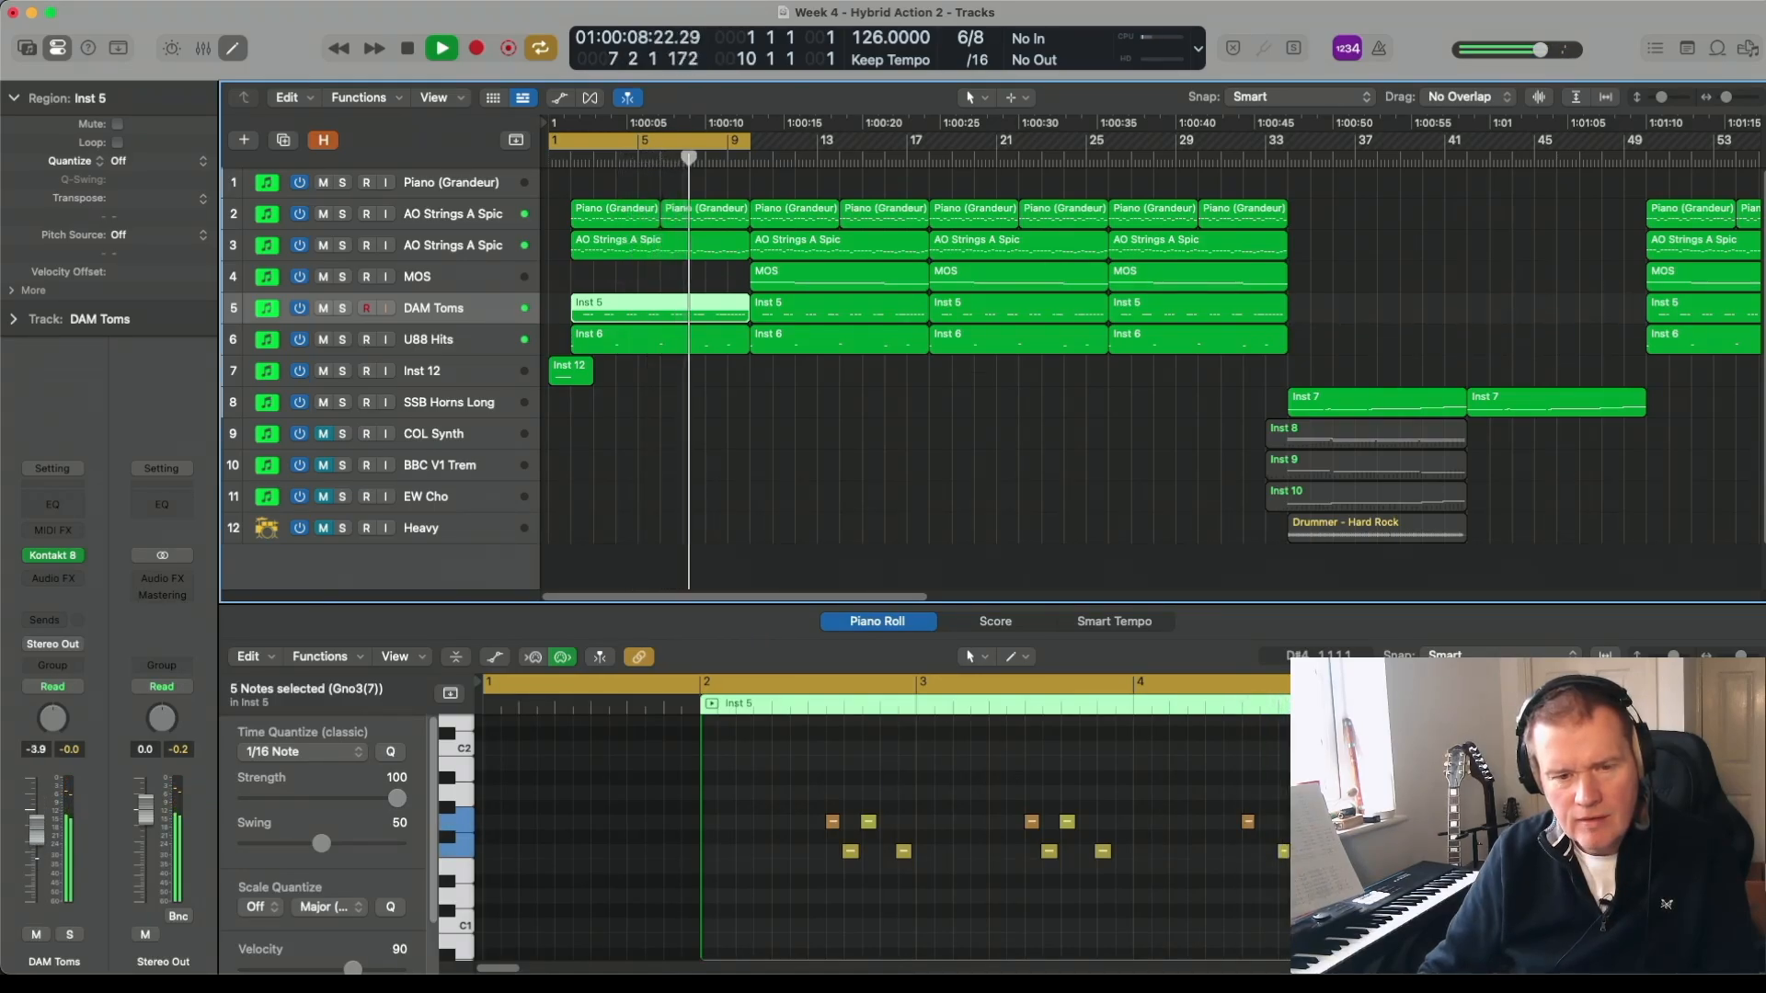
pyautogui.click(437, 341)
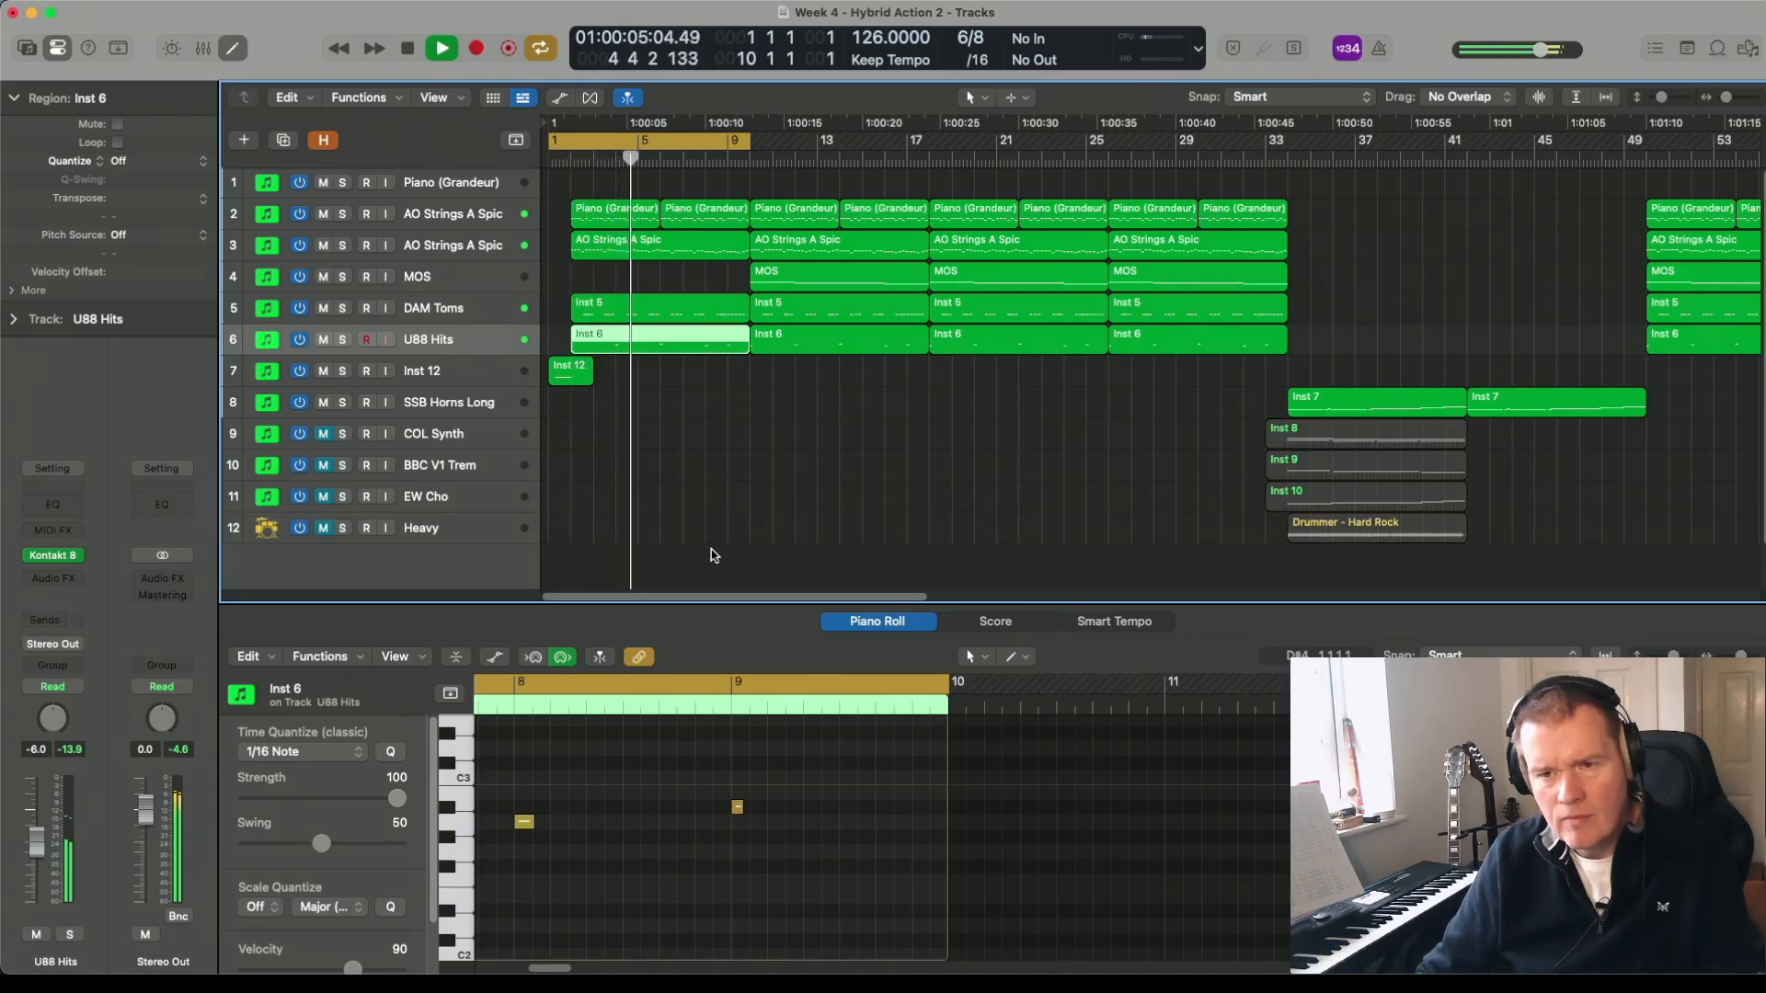
pyautogui.click(704, 140)
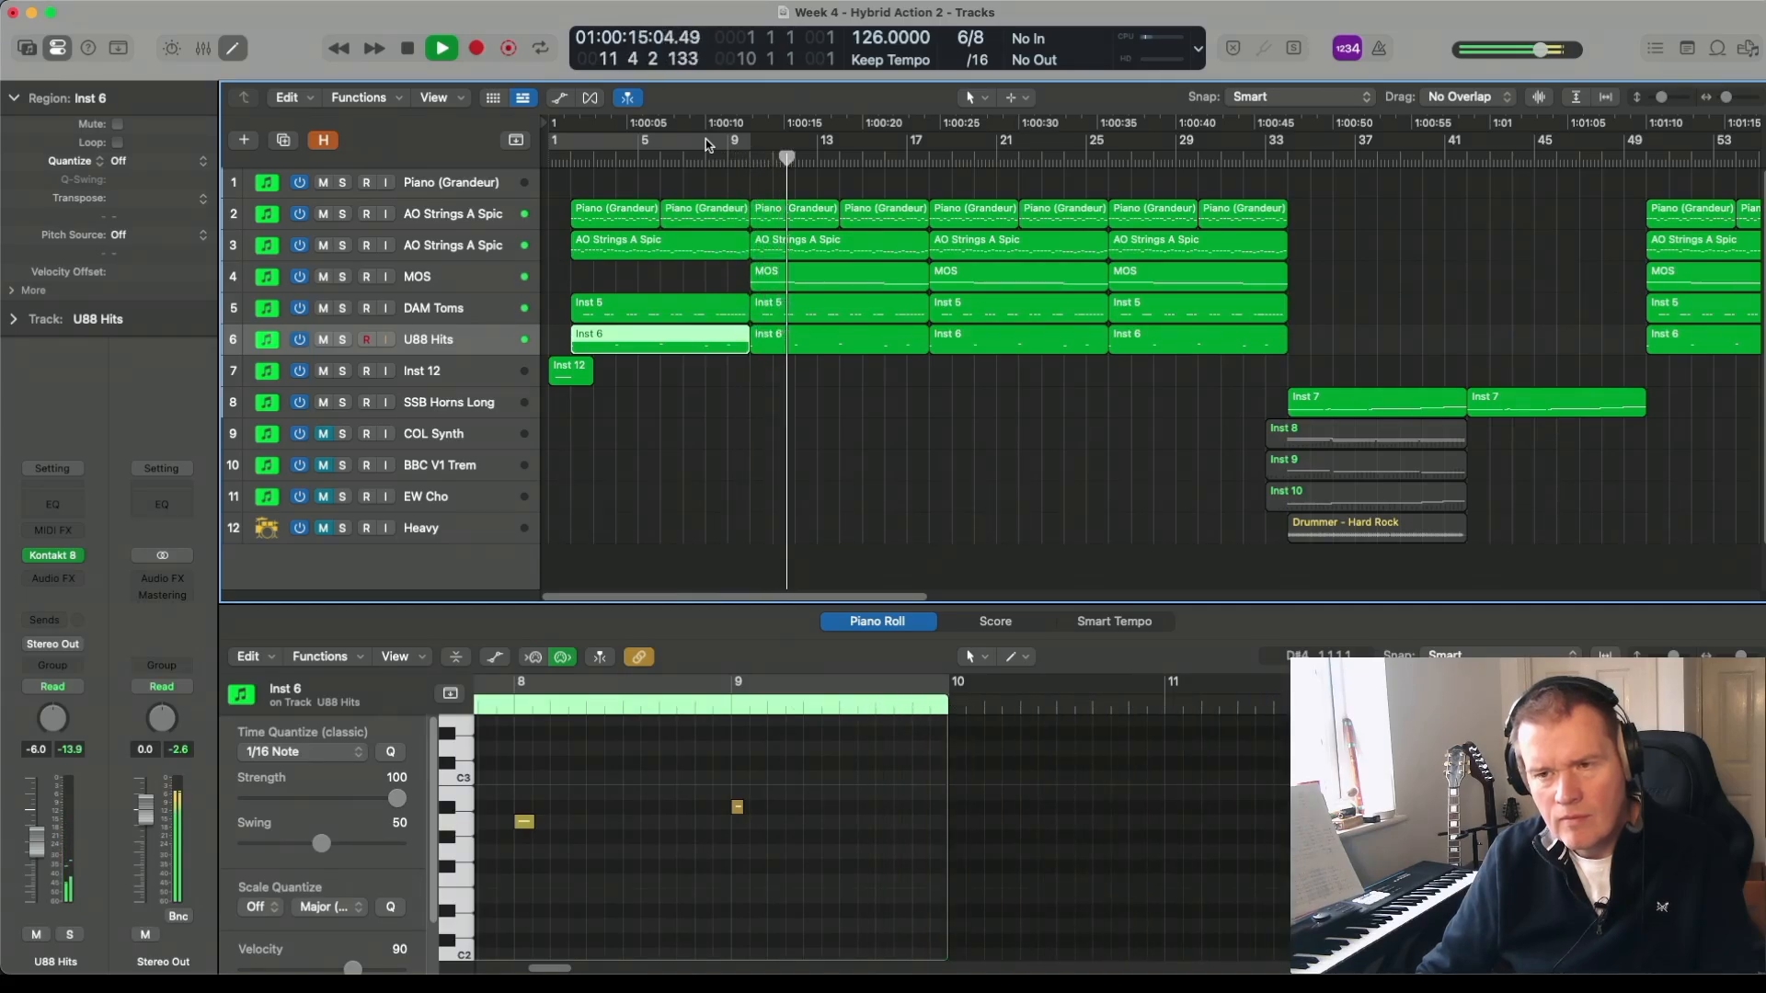
# - Lower the MOS track's volume to -6.4 dB and add a Channel EQ with a high cut at about 780 Hz during playback
pyautogui.click(490, 287)
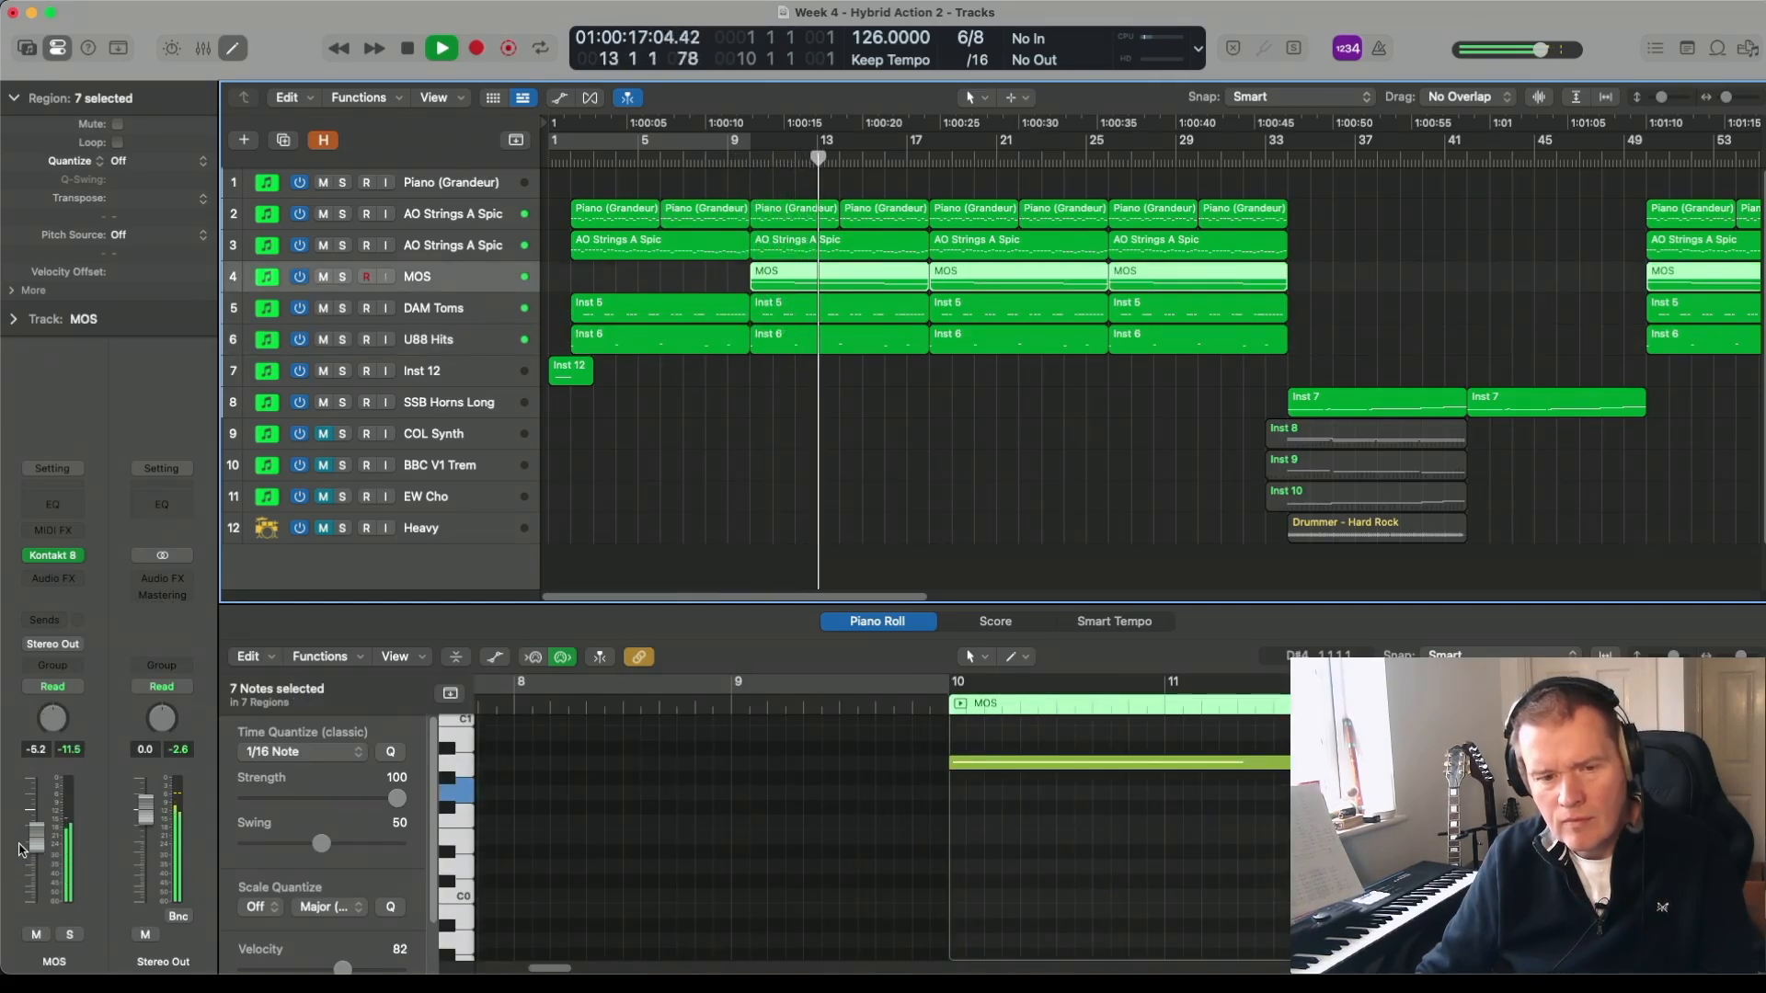
pyautogui.moveTo(38, 836); pyautogui.dragTo(40, 841)
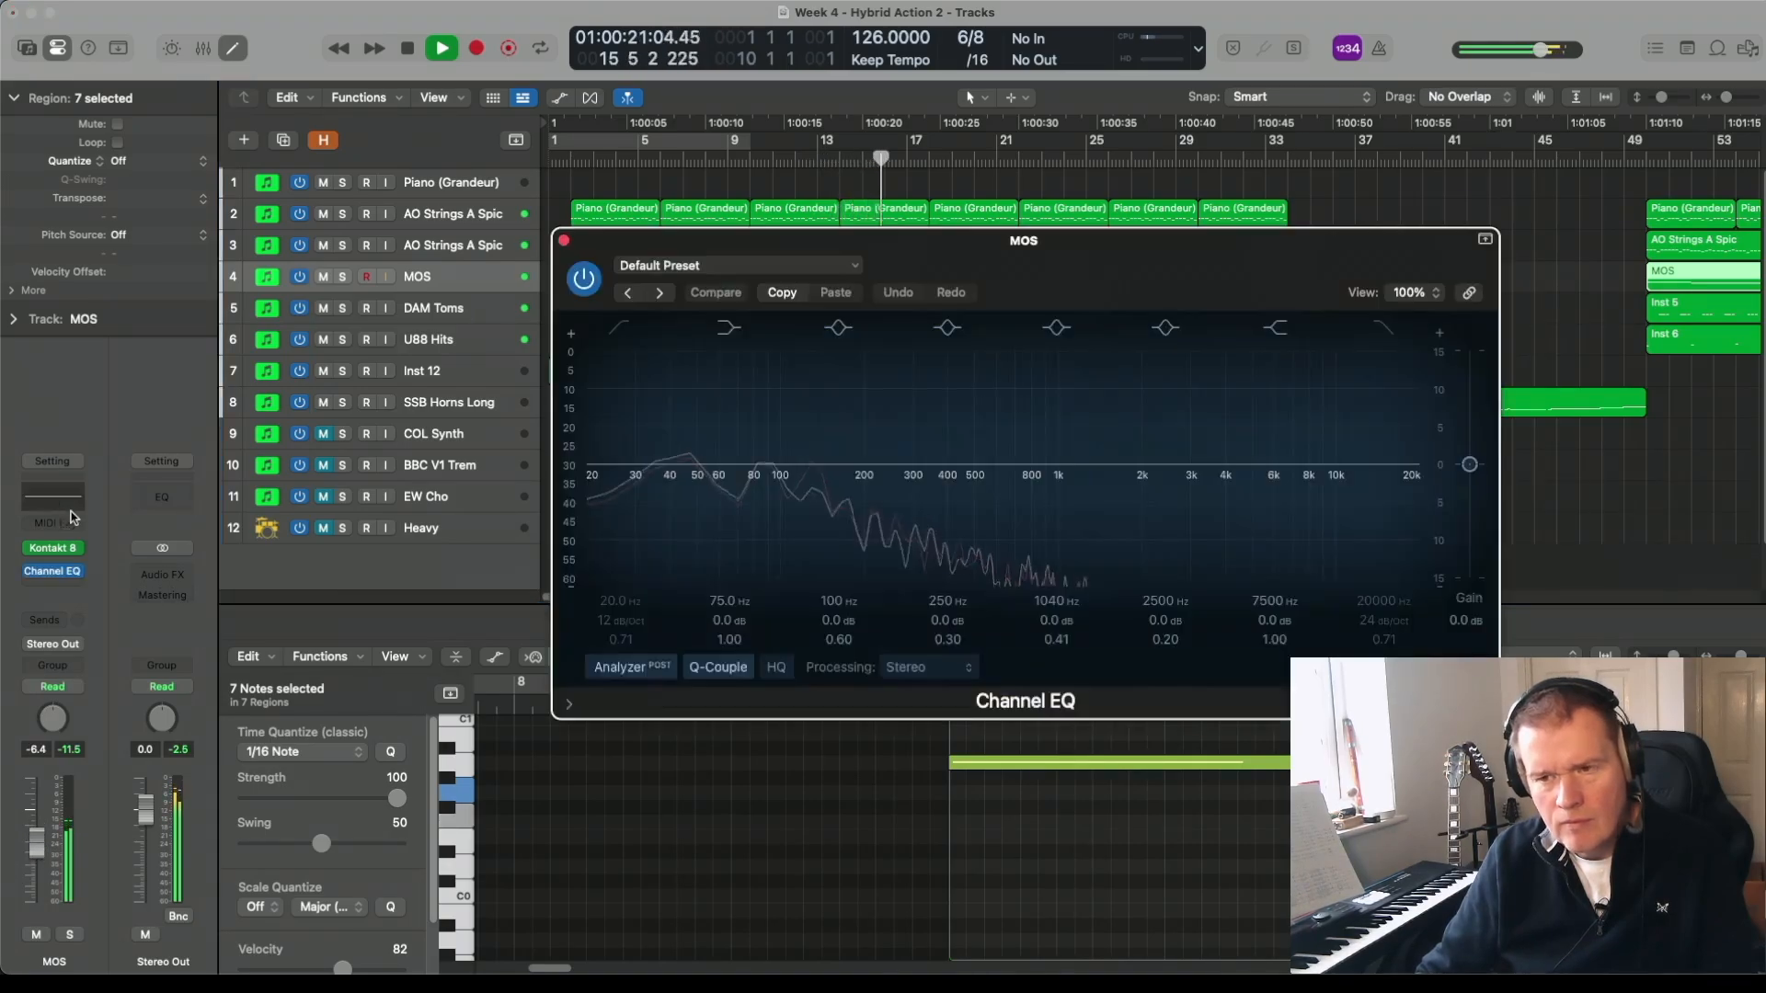
pyautogui.click(52, 504)
pyautogui.click(1384, 335)
pyautogui.moveTo(1387, 599); pyautogui.dragTo(1387, 745)
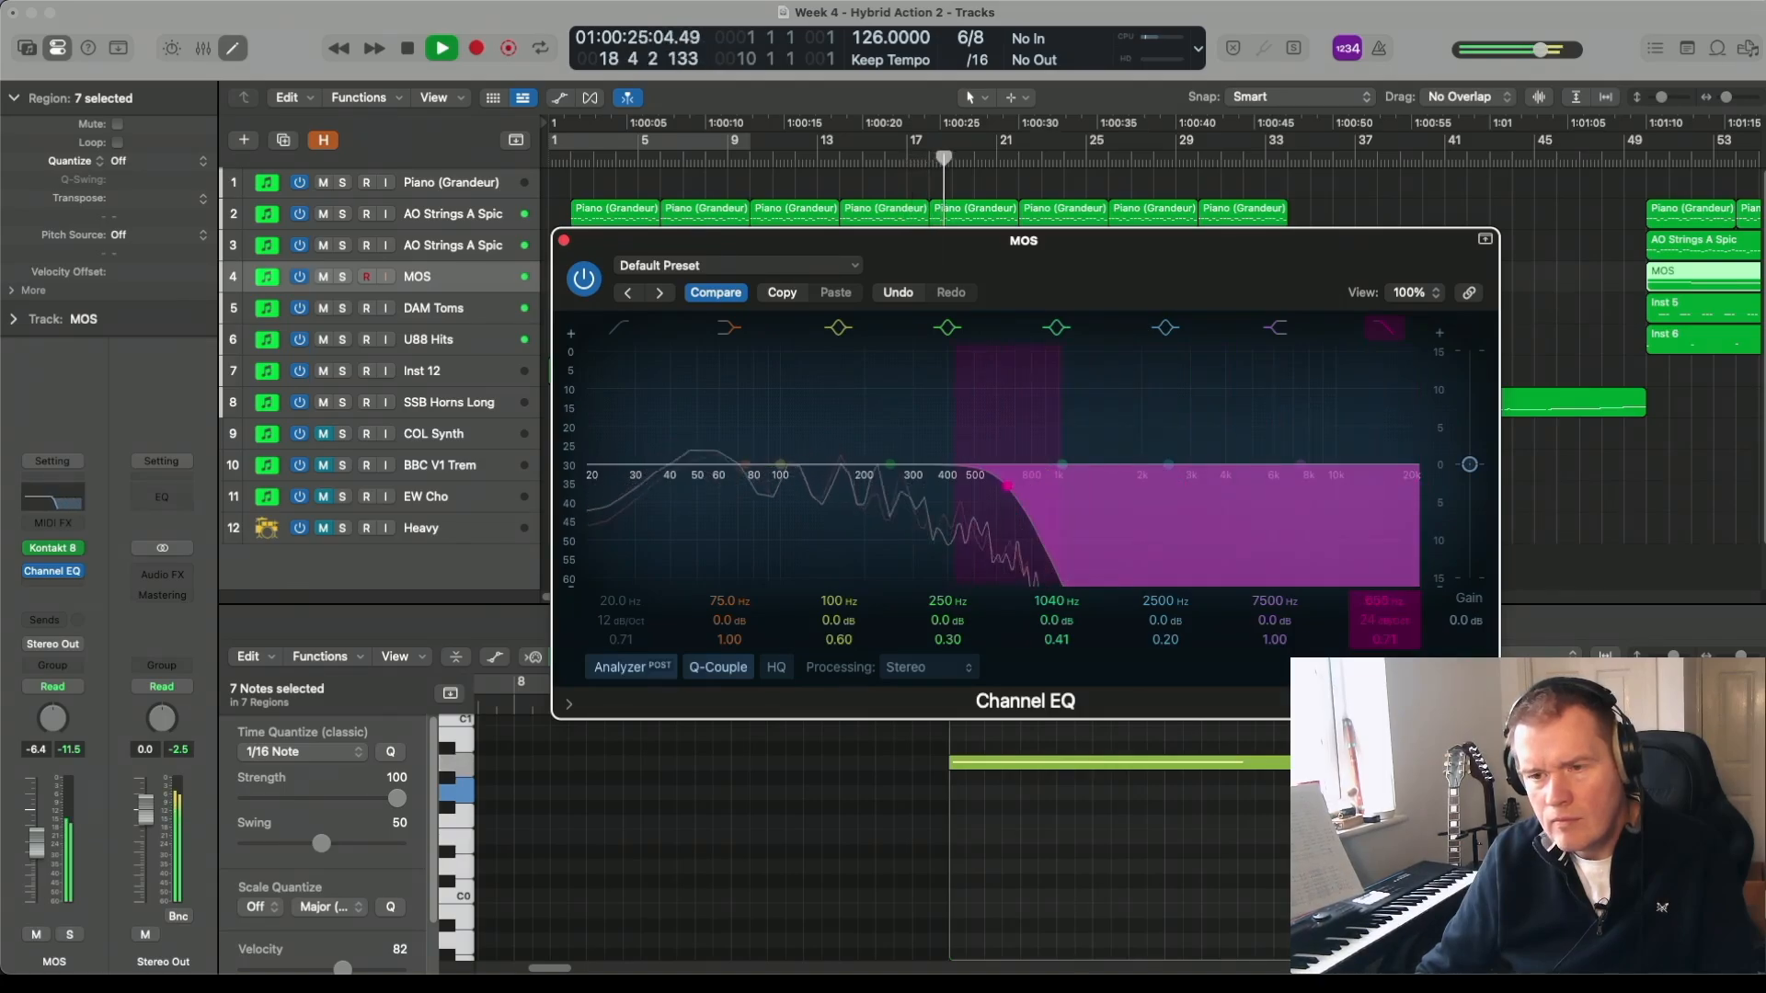
pyautogui.moveTo(1385, 601); pyautogui.dragTo(1384, 561)
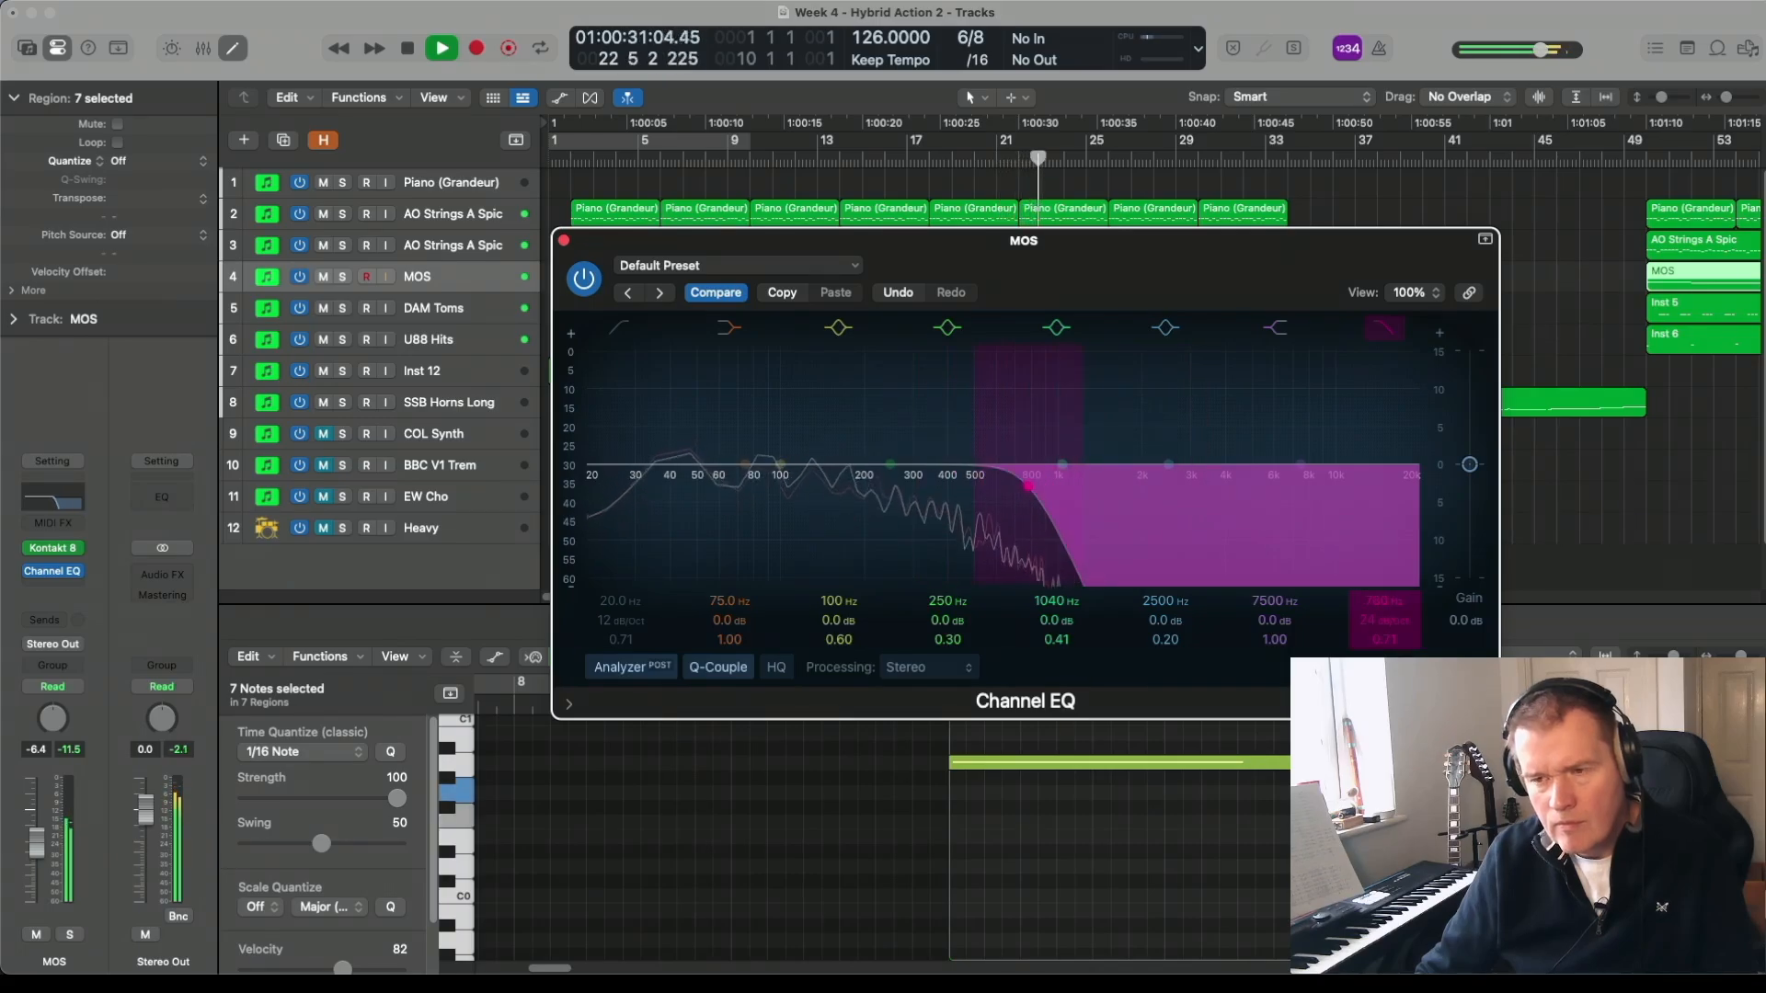
pyautogui.click(563, 240)
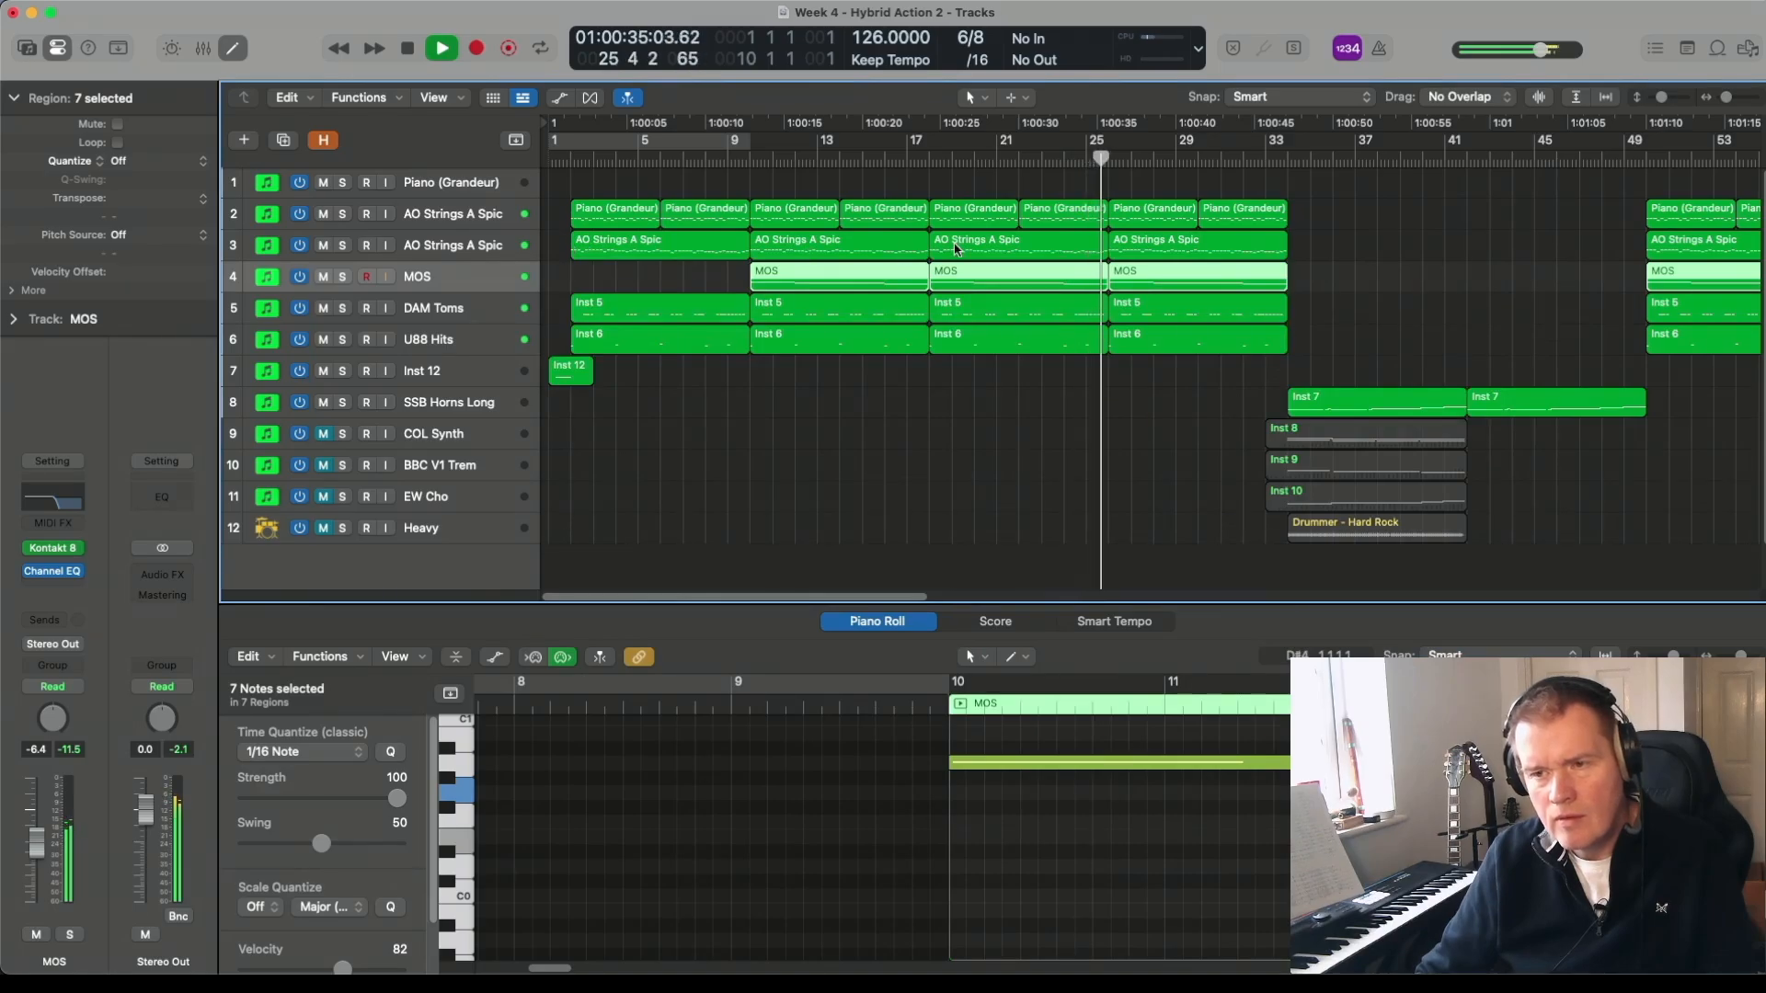
pyautogui.press('space')
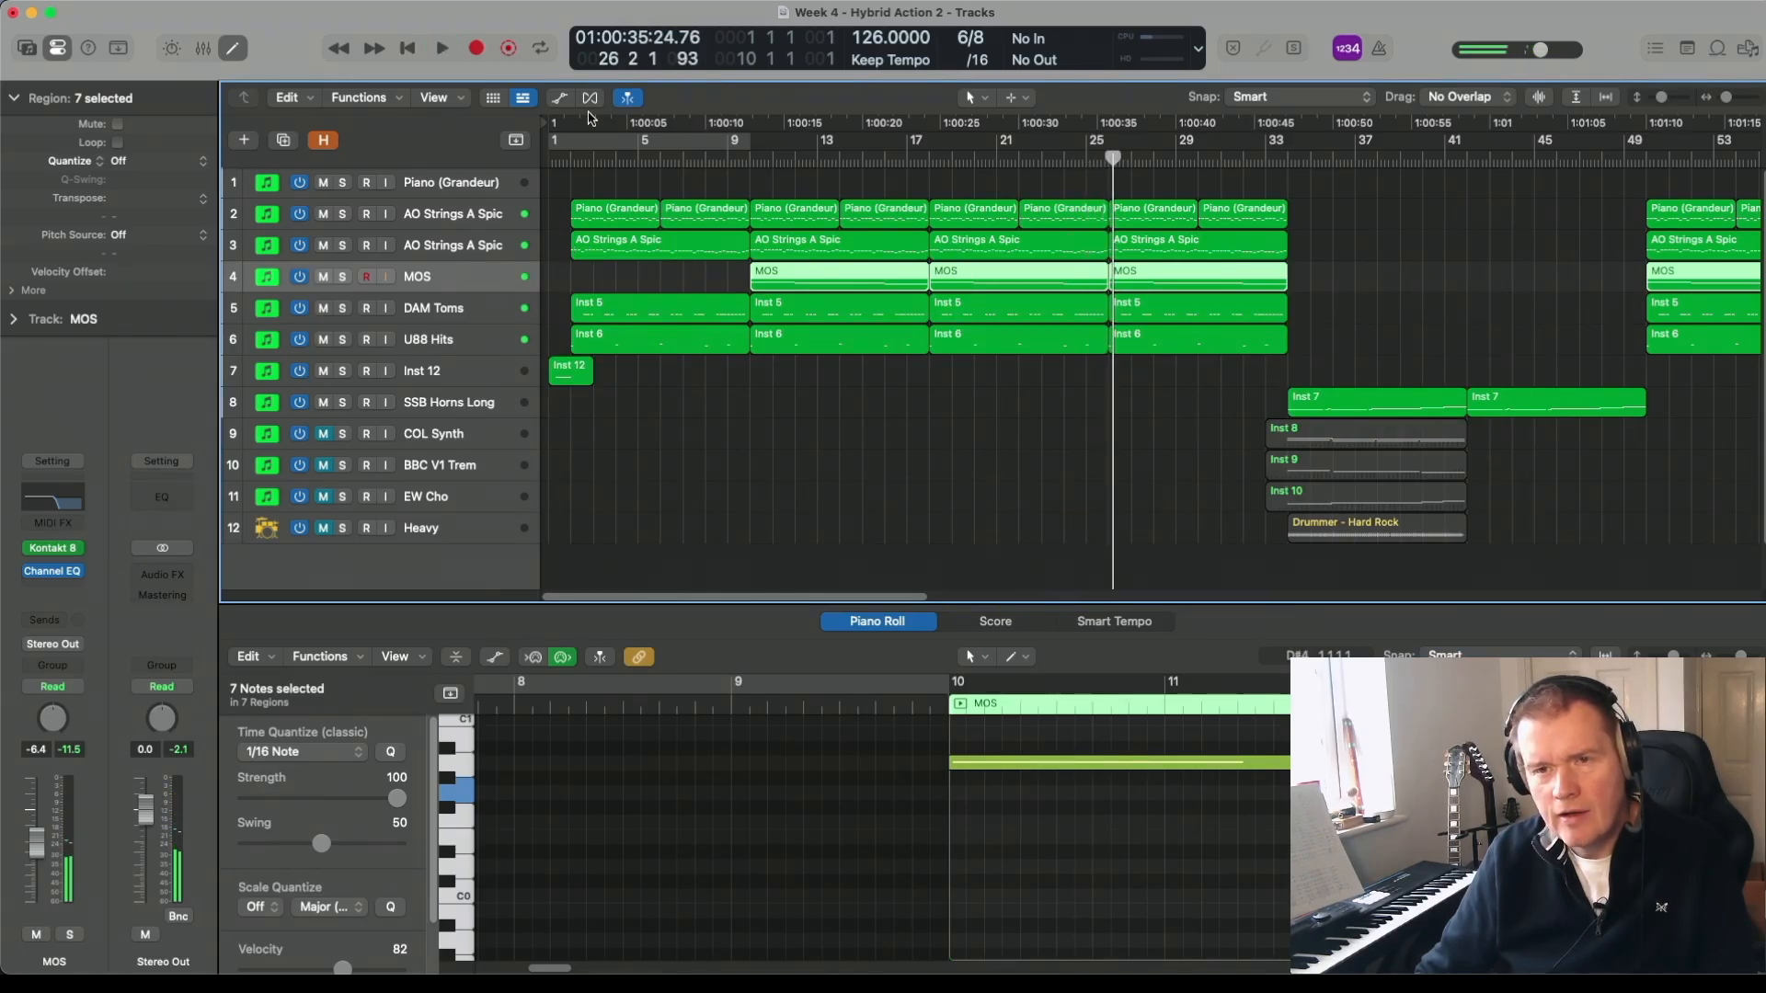
# - Show the automation lanes and browse the MOS track's automation parameters, including MIDI Control 64-127
pyautogui.click(561, 98)
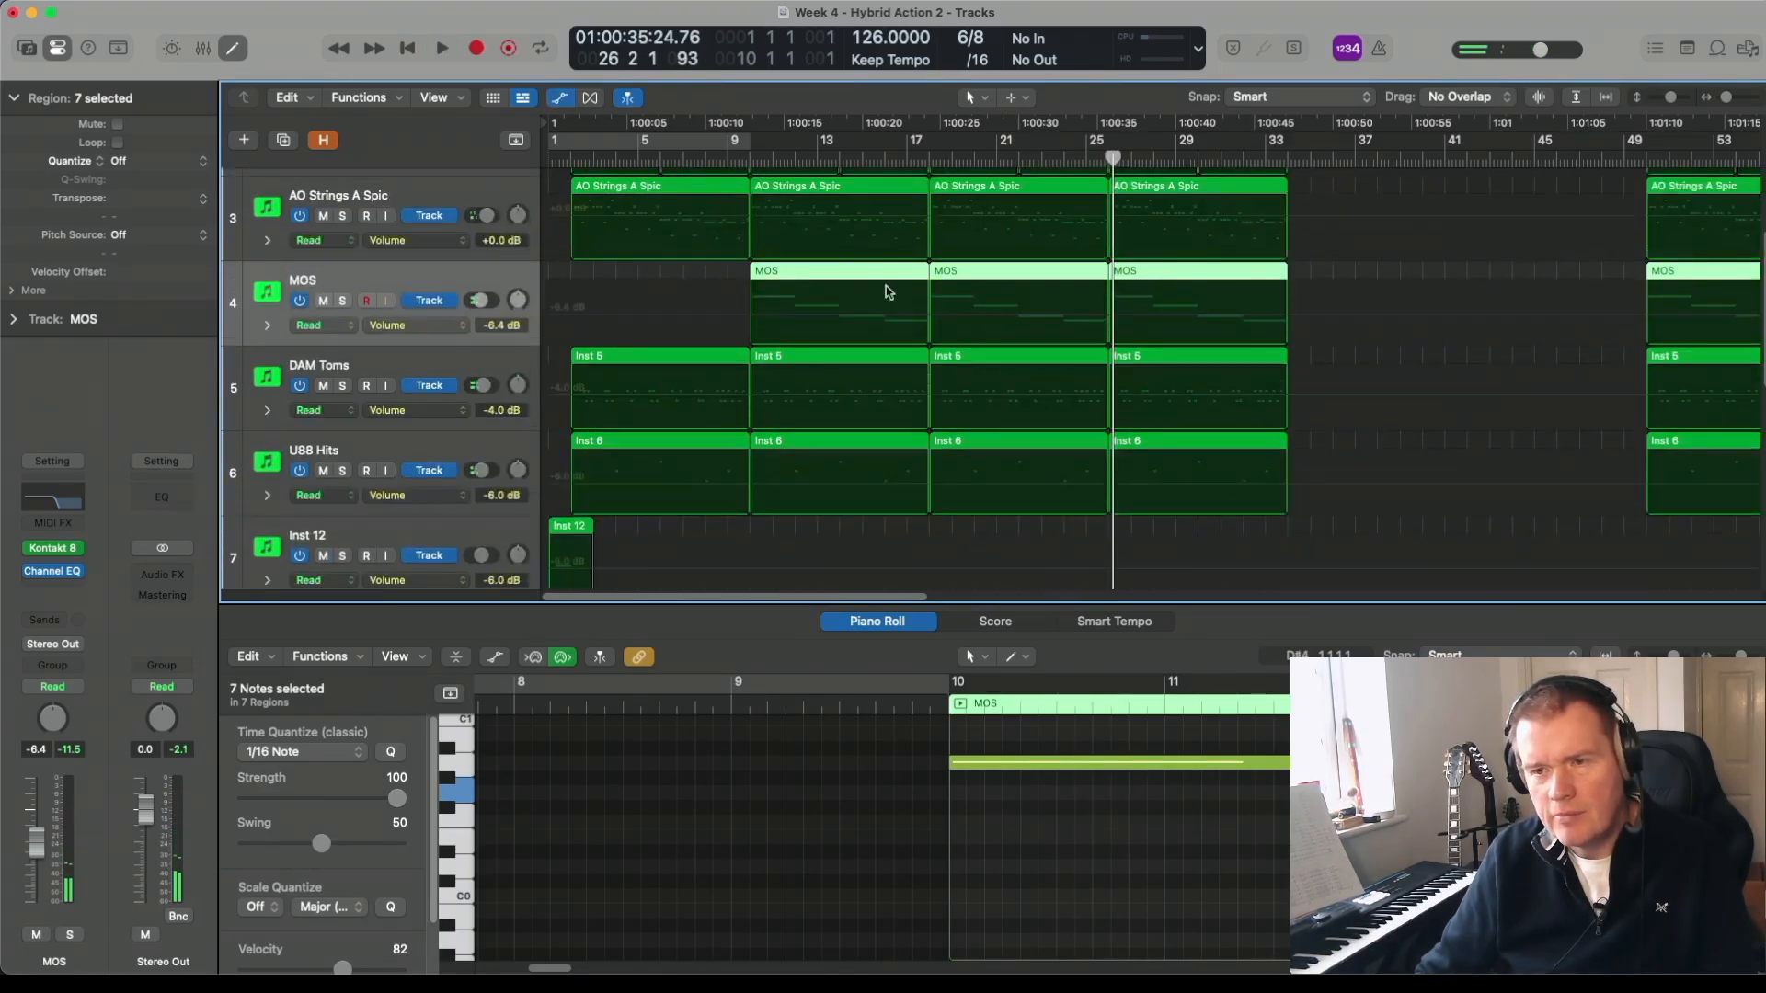
pyautogui.click(413, 302)
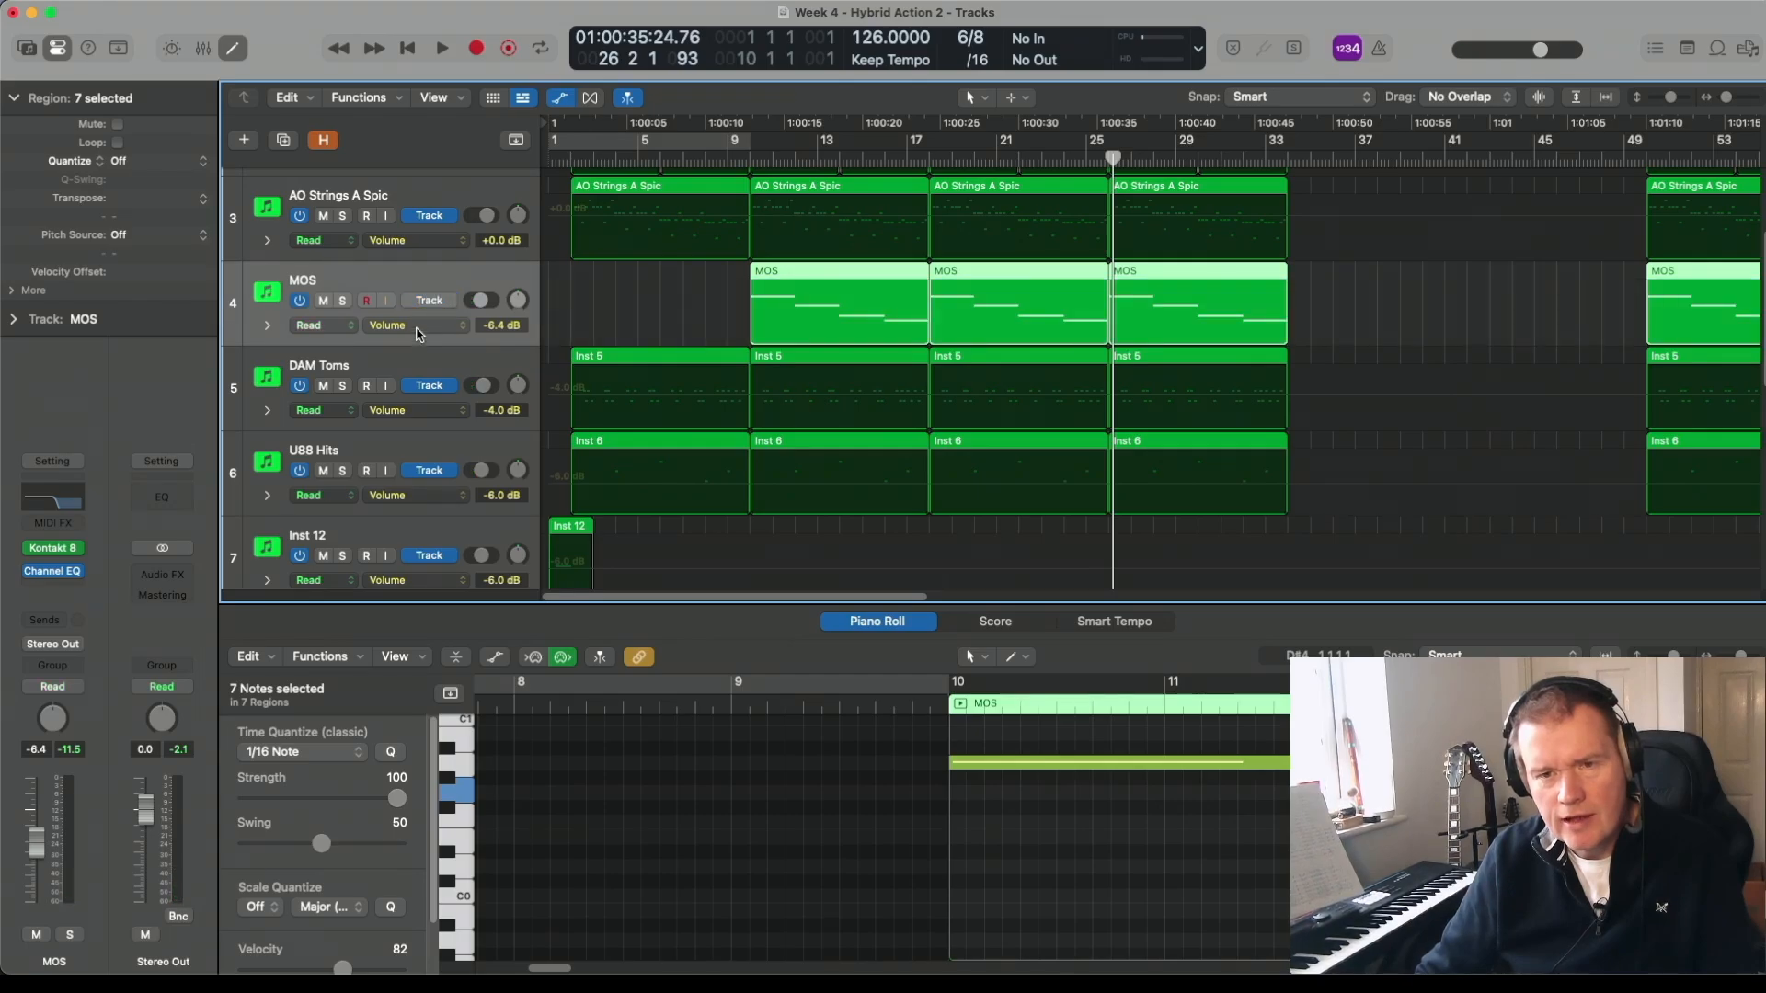
pyautogui.click(417, 330)
pyautogui.moveTo(501, 679)
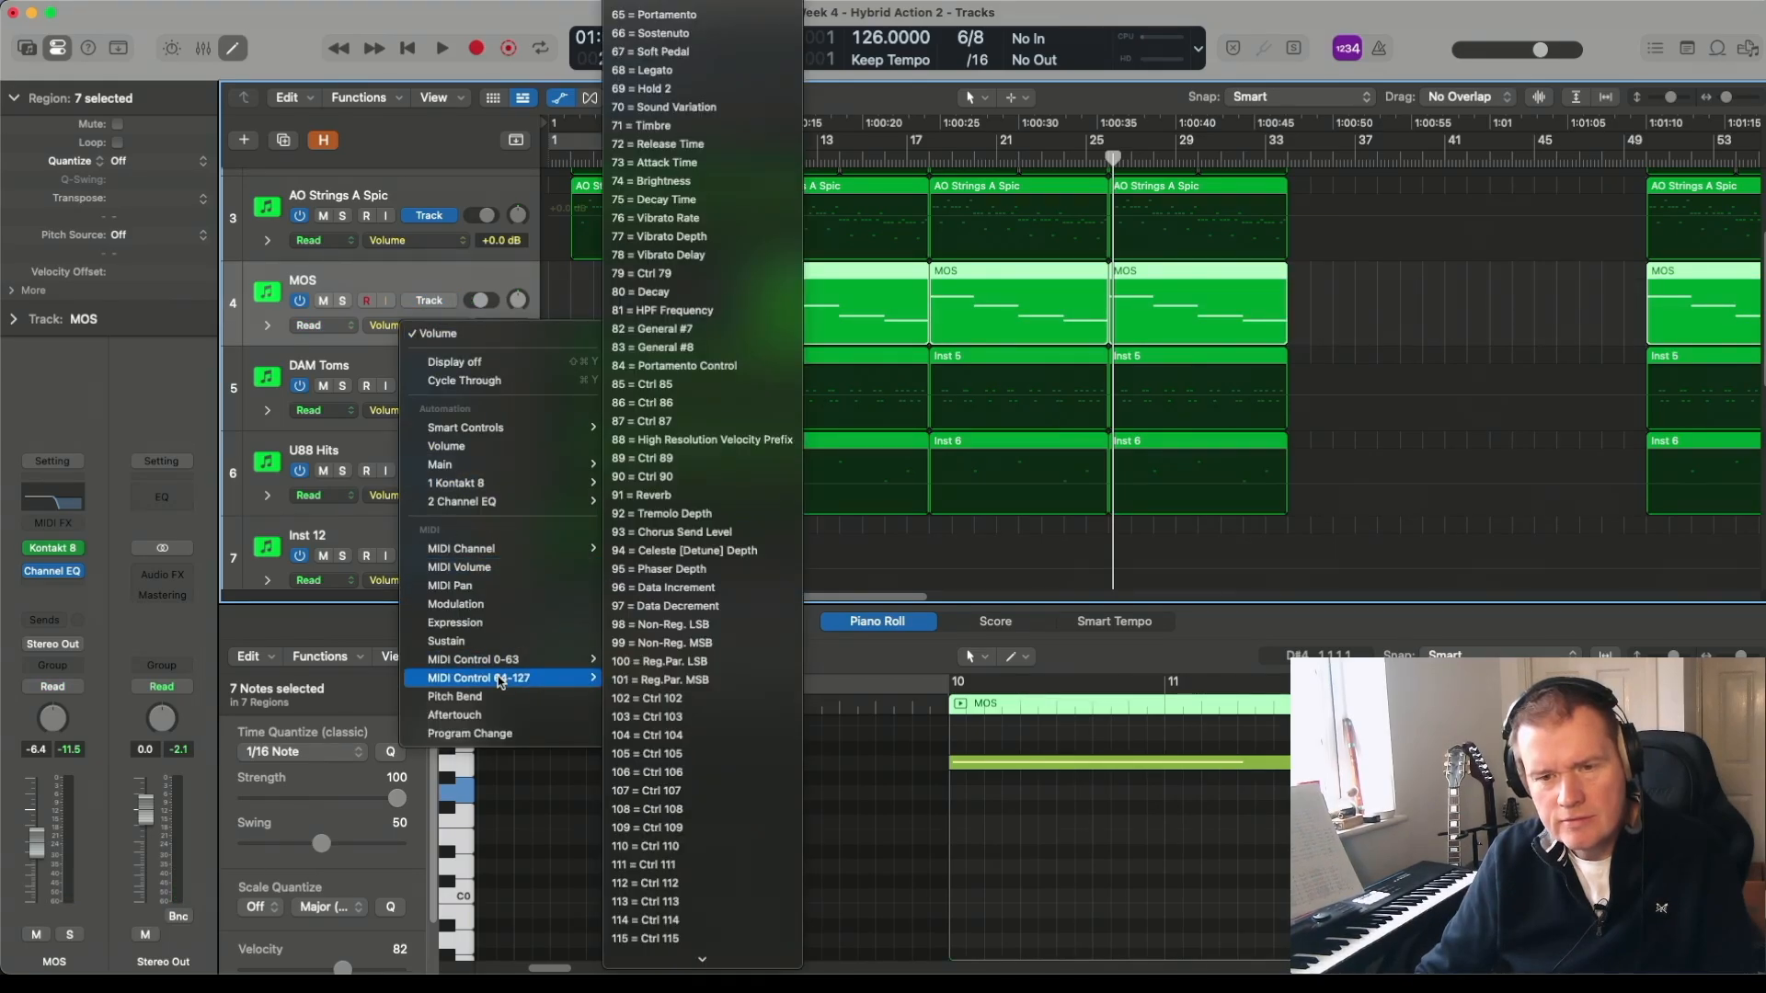
pyautogui.click(423, 269)
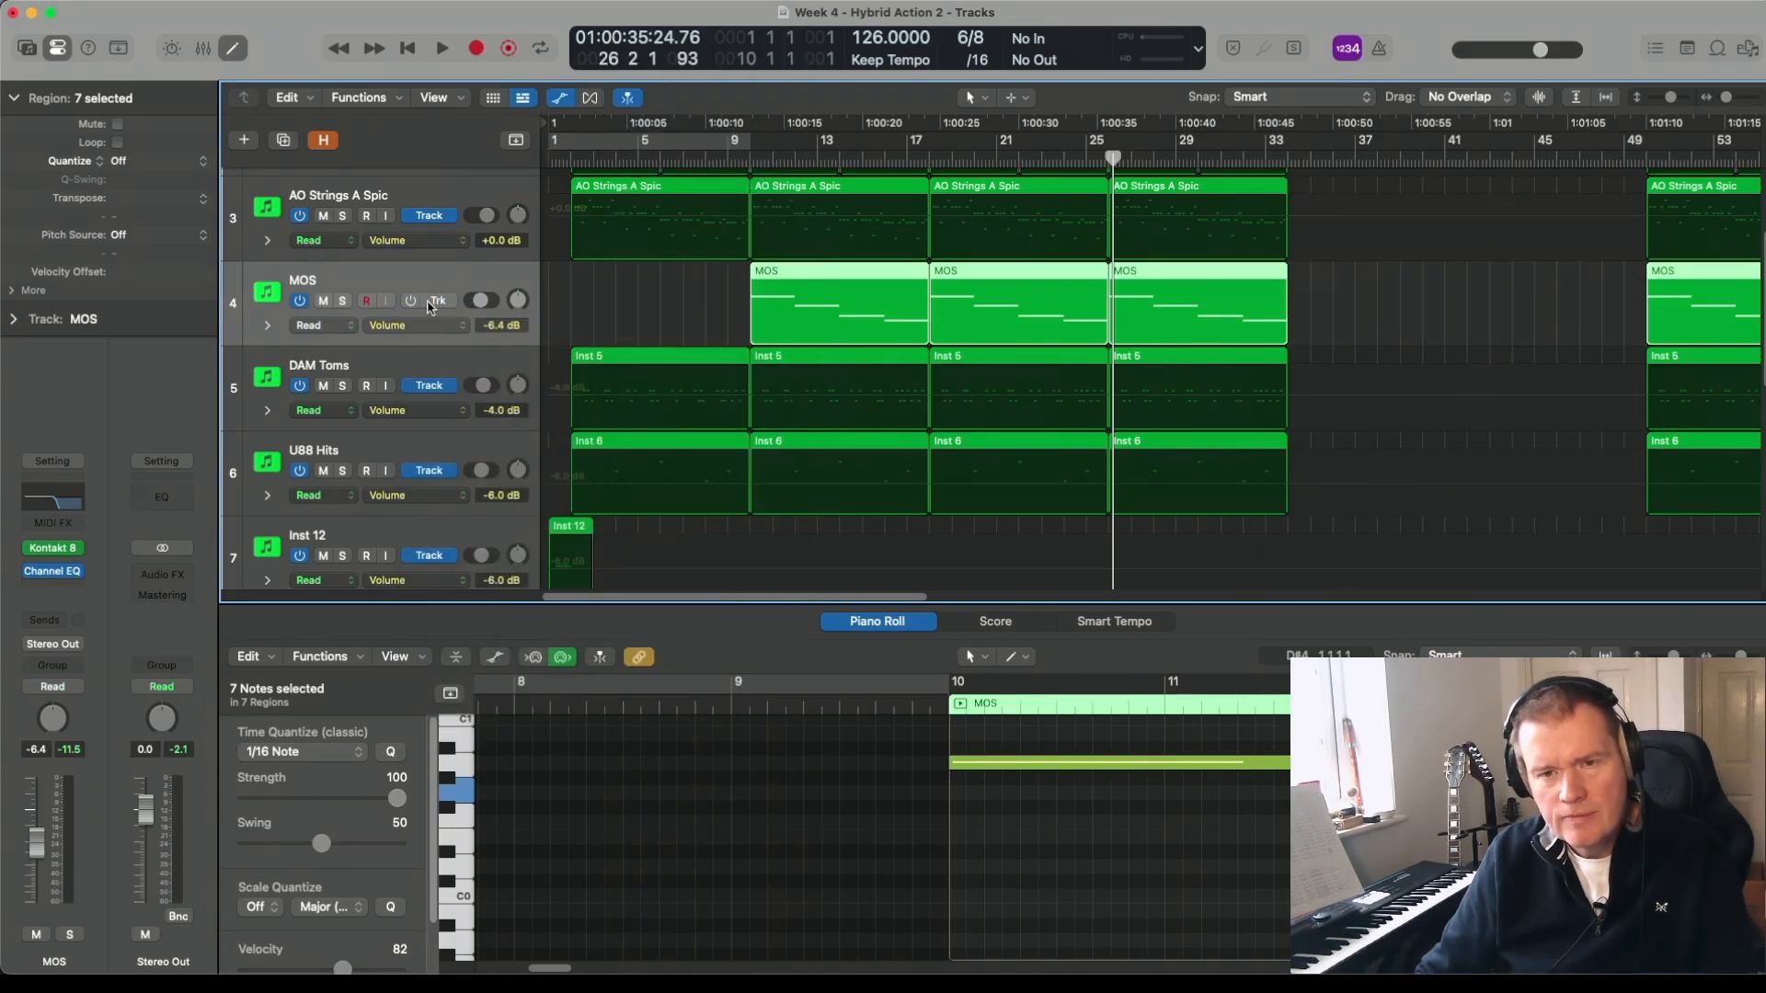
# - Switch the MOS automation between Region and Track modes and check the parameter list in each
pyautogui.click(436, 302)
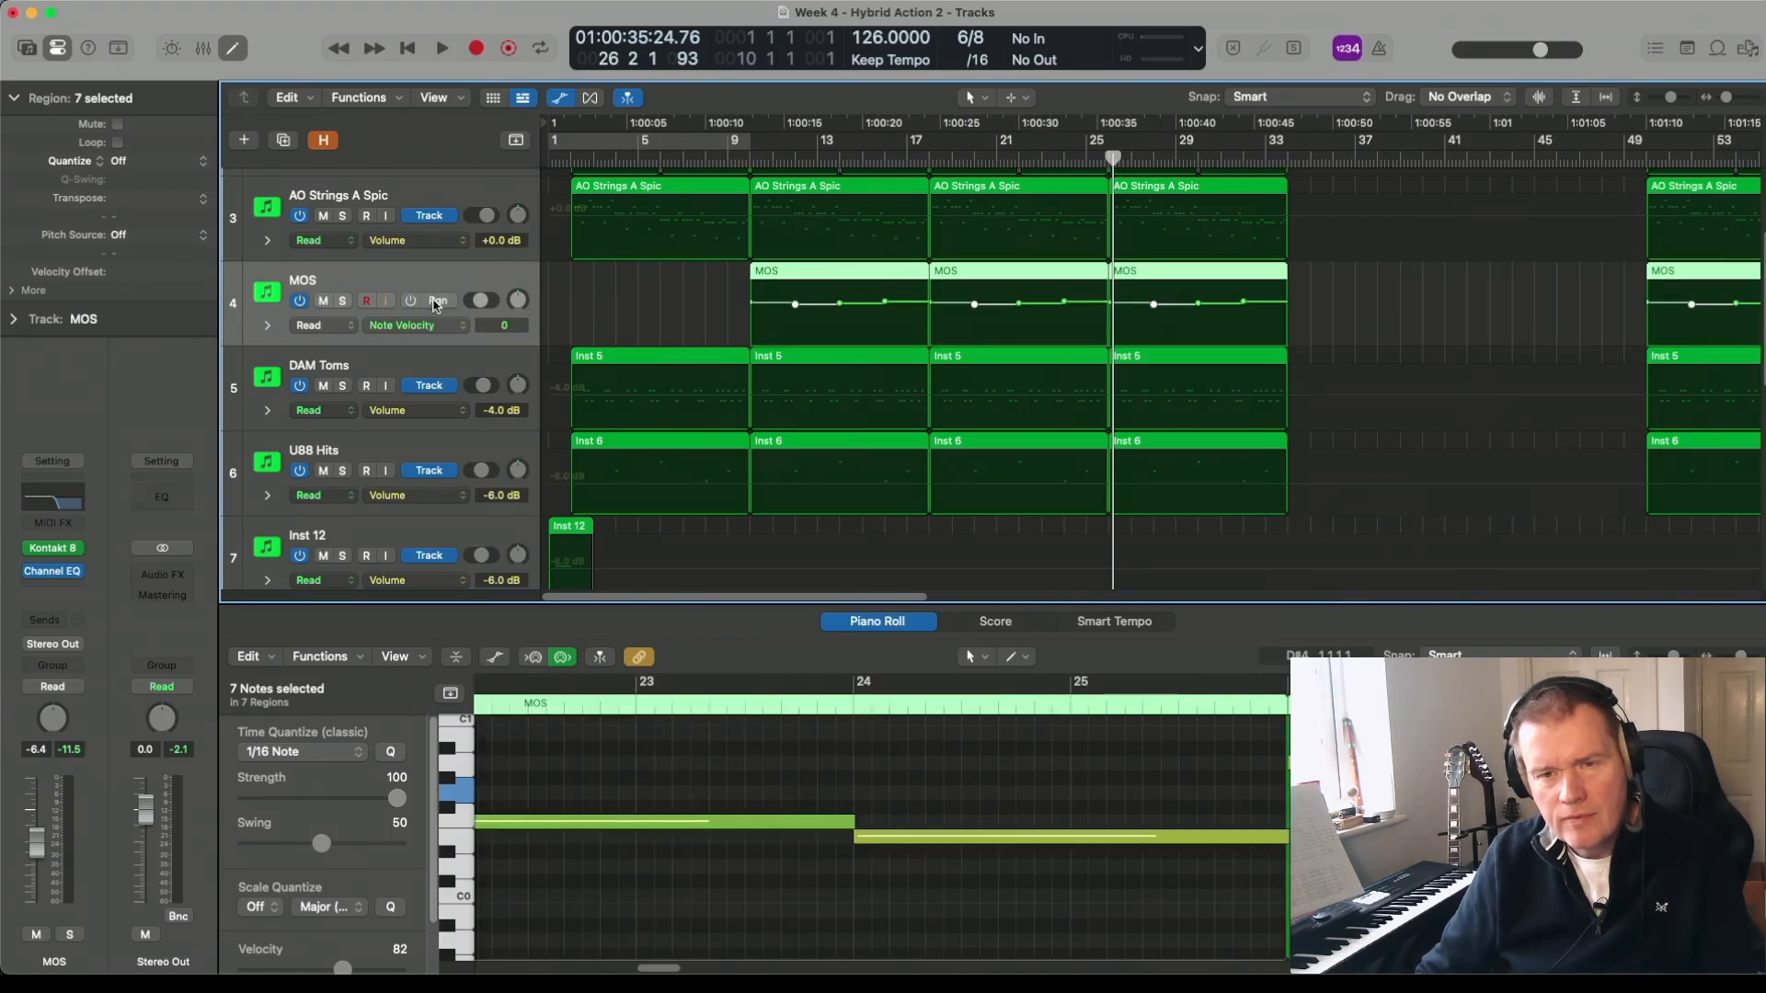
pyautogui.click(429, 302)
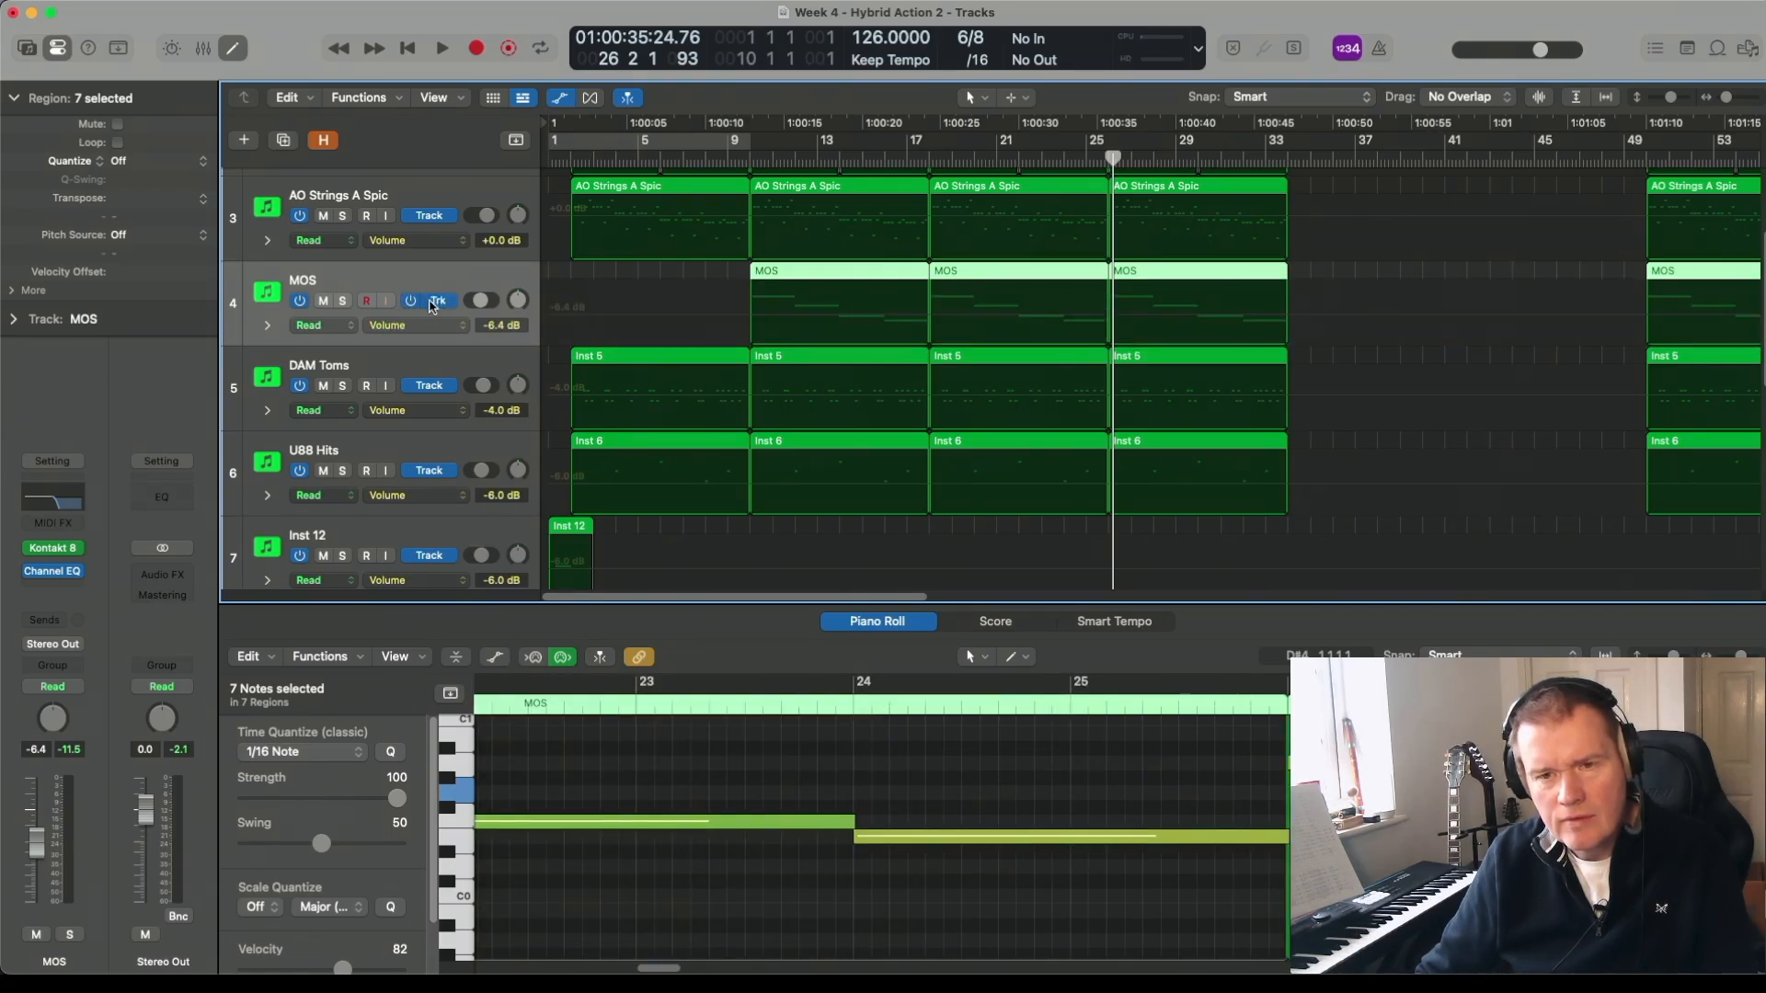
pyautogui.click(436, 327)
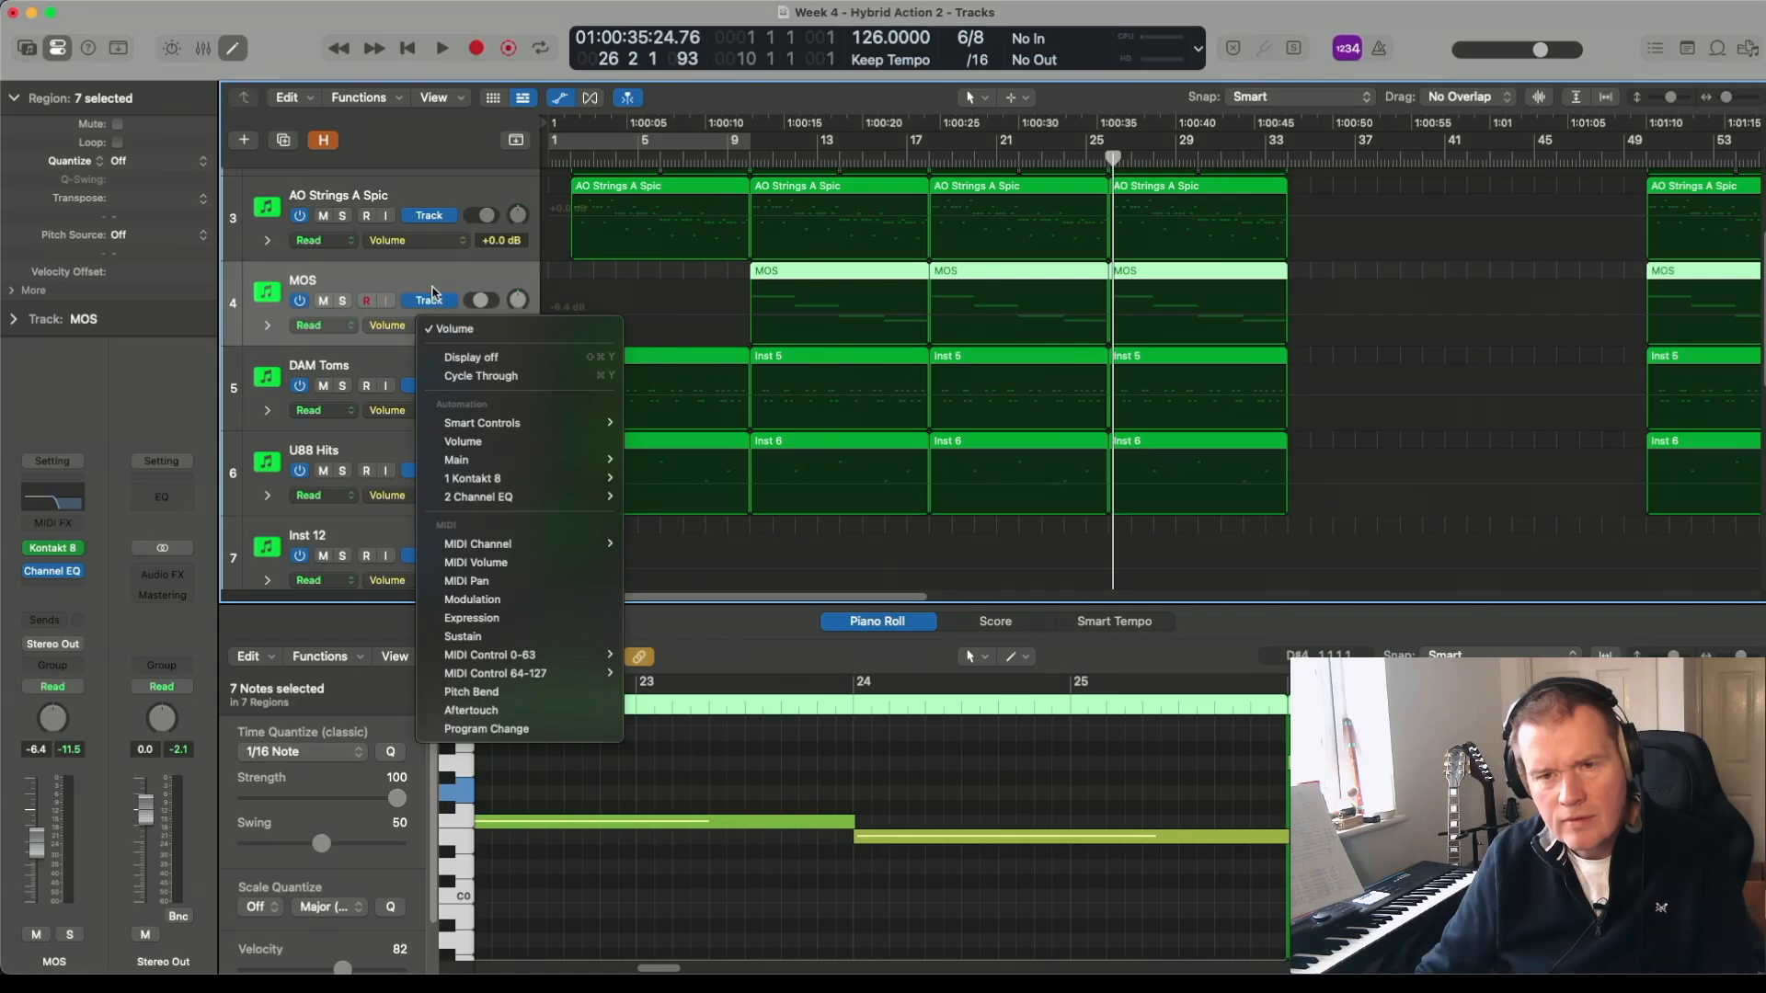
pyautogui.click(437, 299)
pyautogui.click(438, 302)
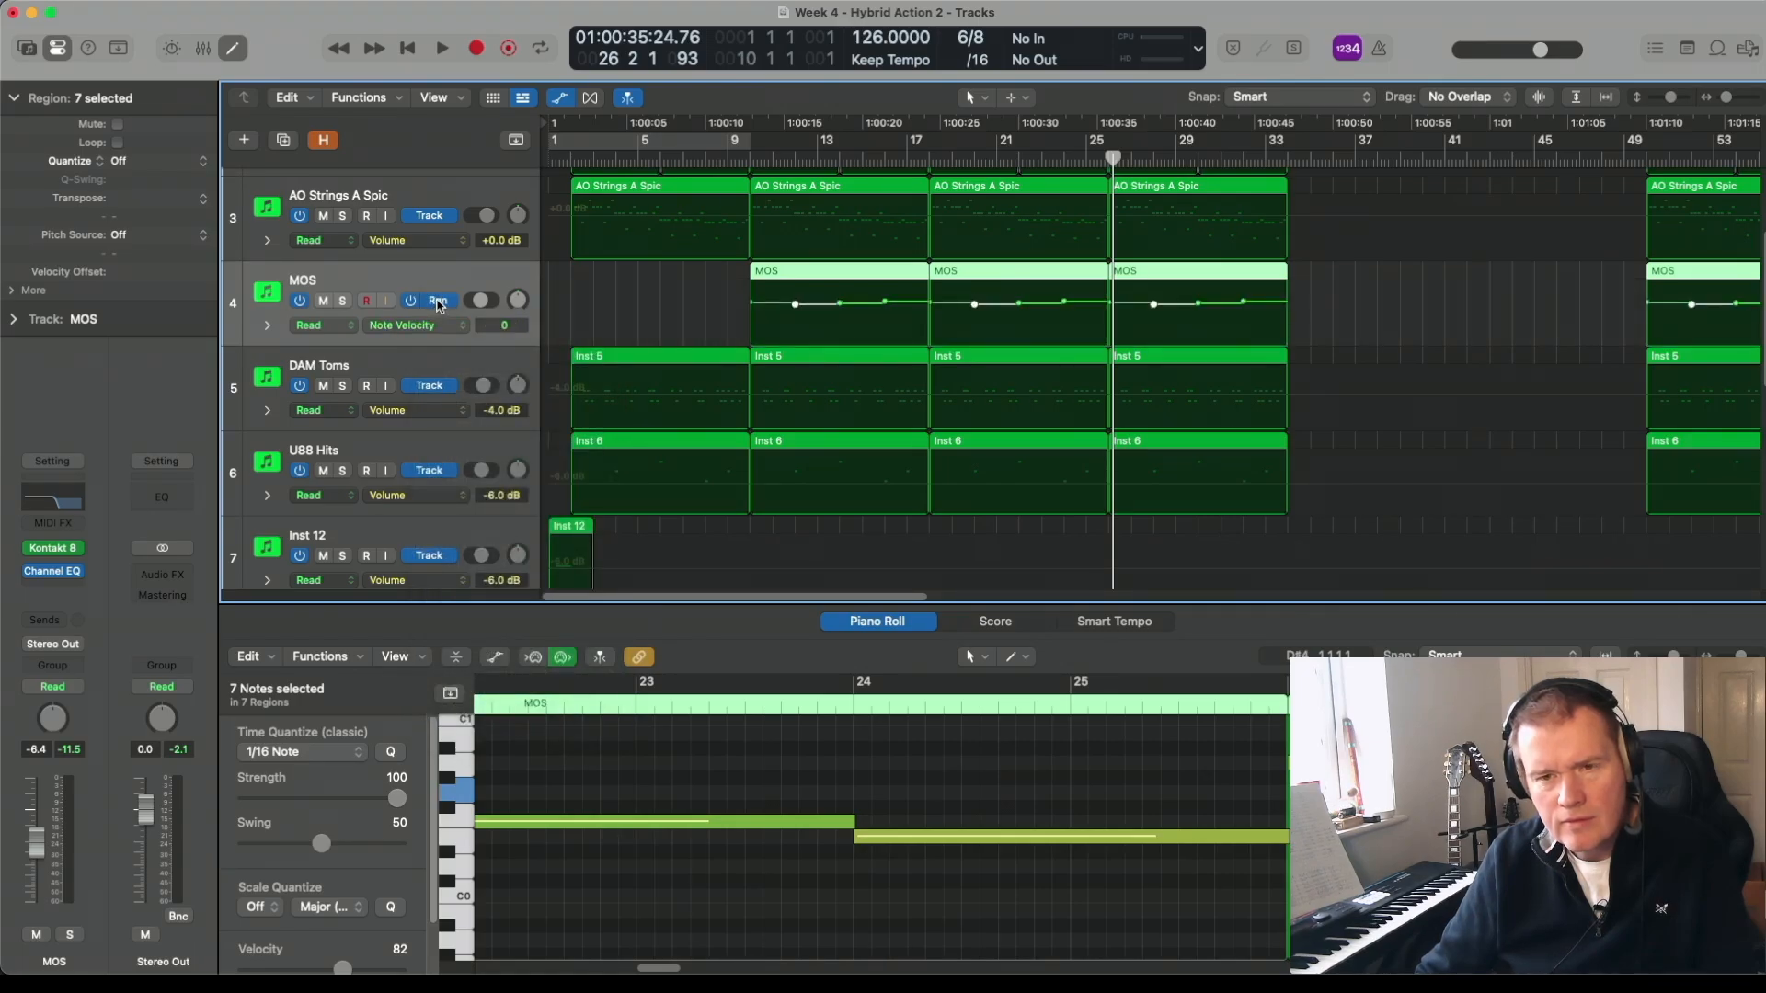
pyautogui.click(438, 326)
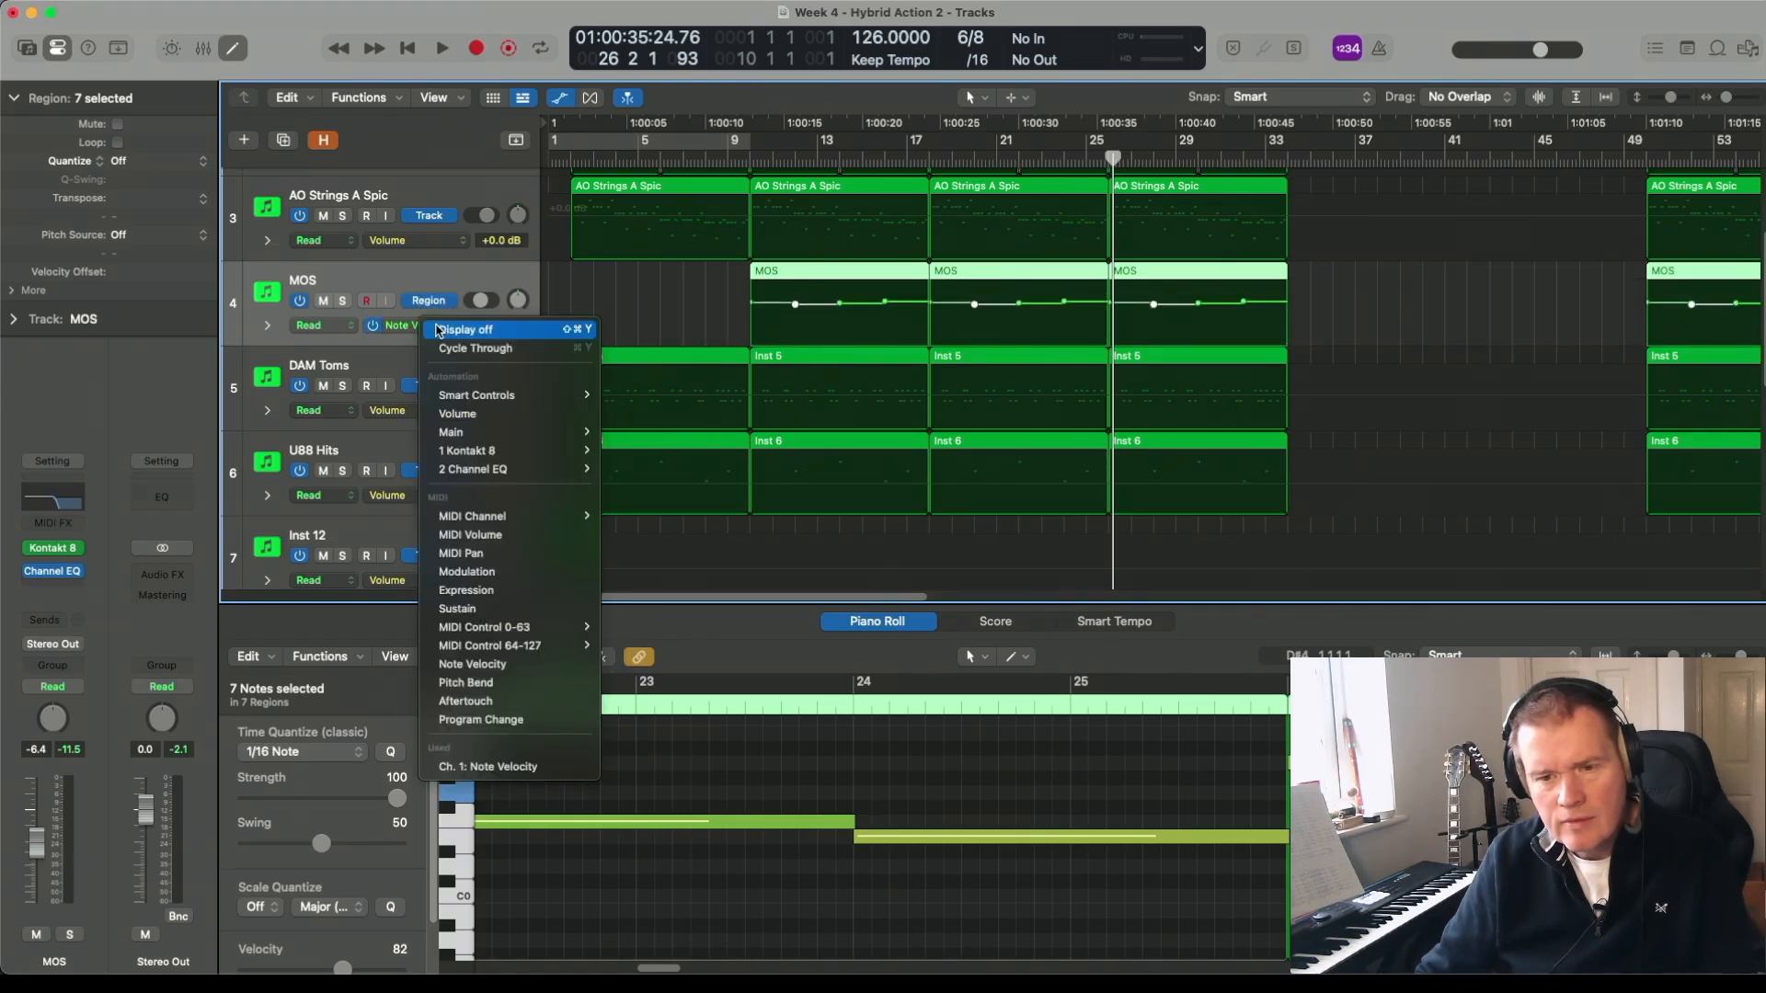
pyautogui.click(438, 279)
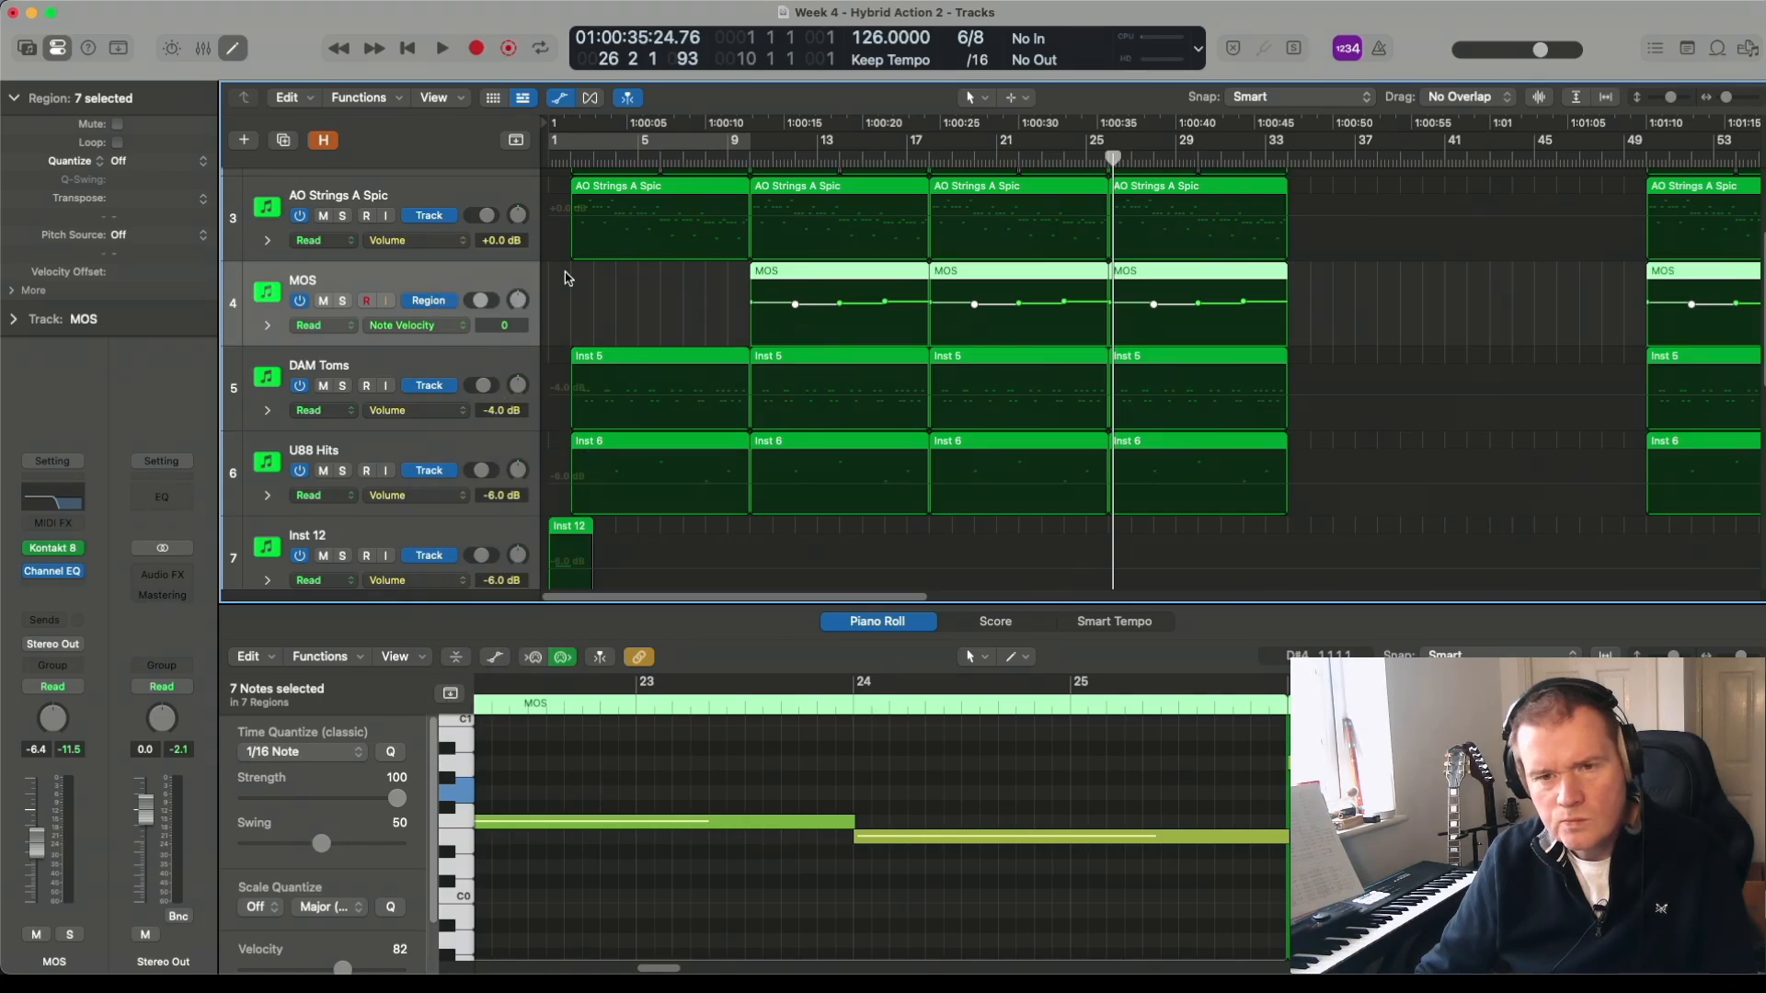
# - Place the playhead at bar 18 and show the MOS track's Channel EQ High Cut Frequency in Track automation mode
pyautogui.click(930, 160)
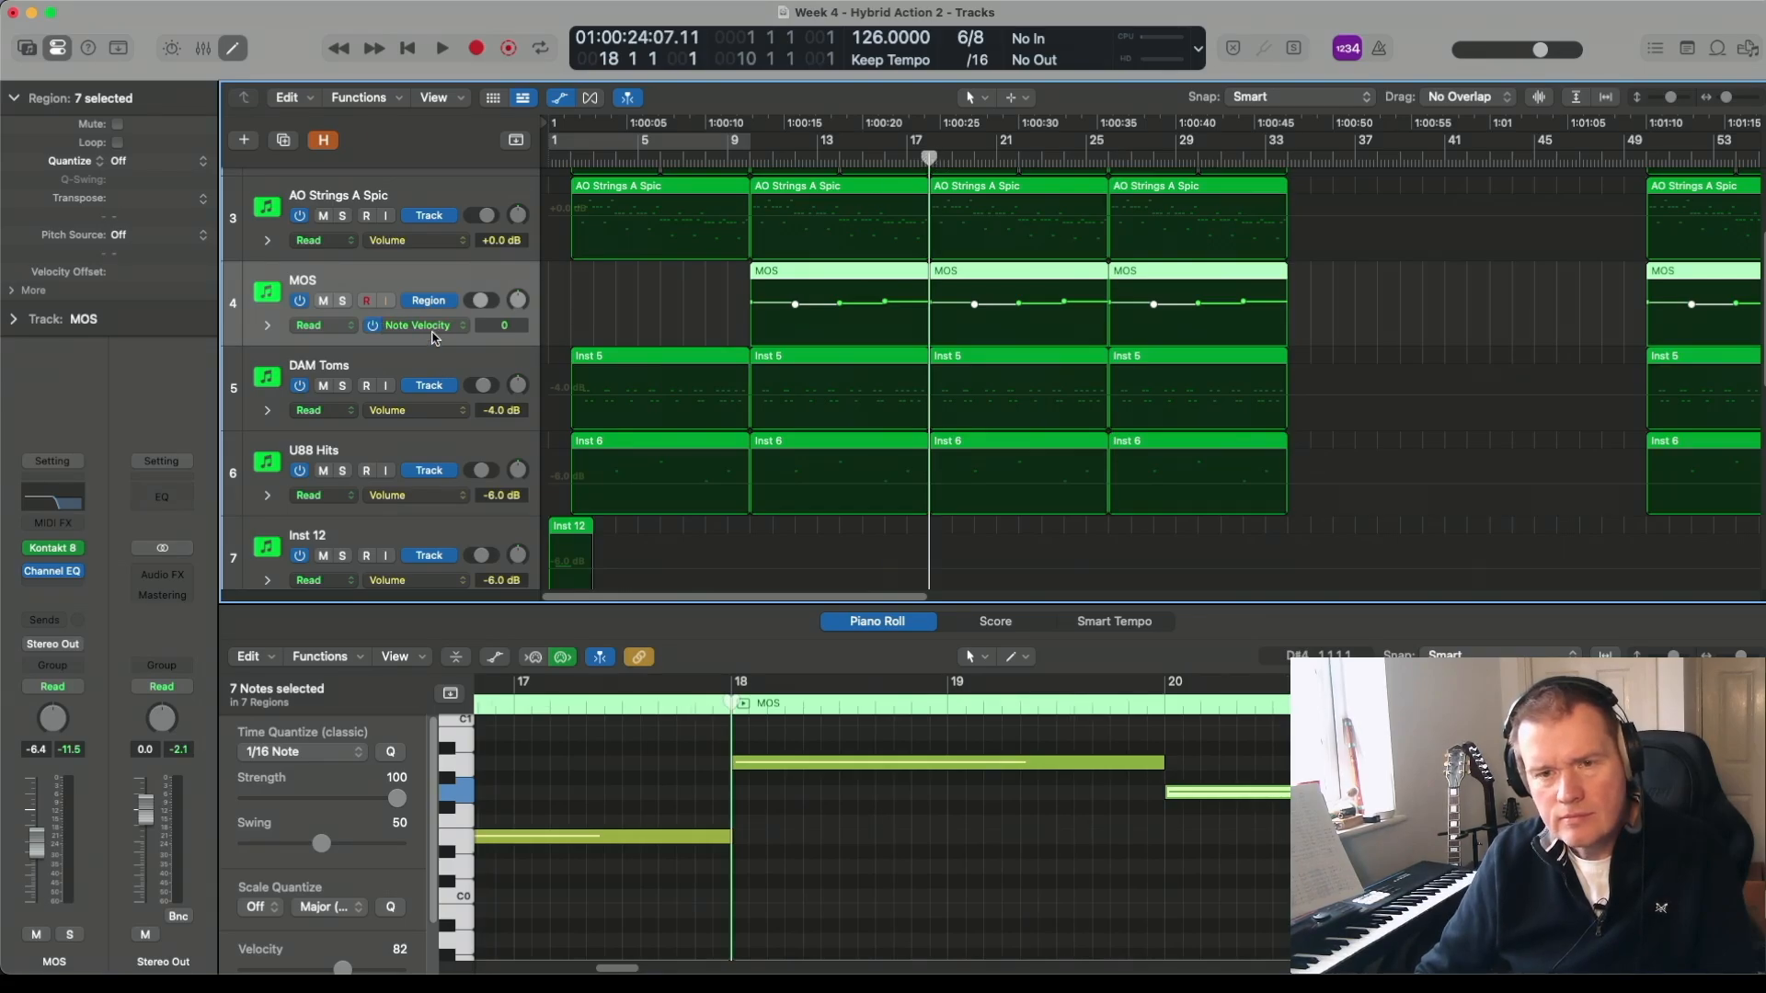
pyautogui.click(439, 302)
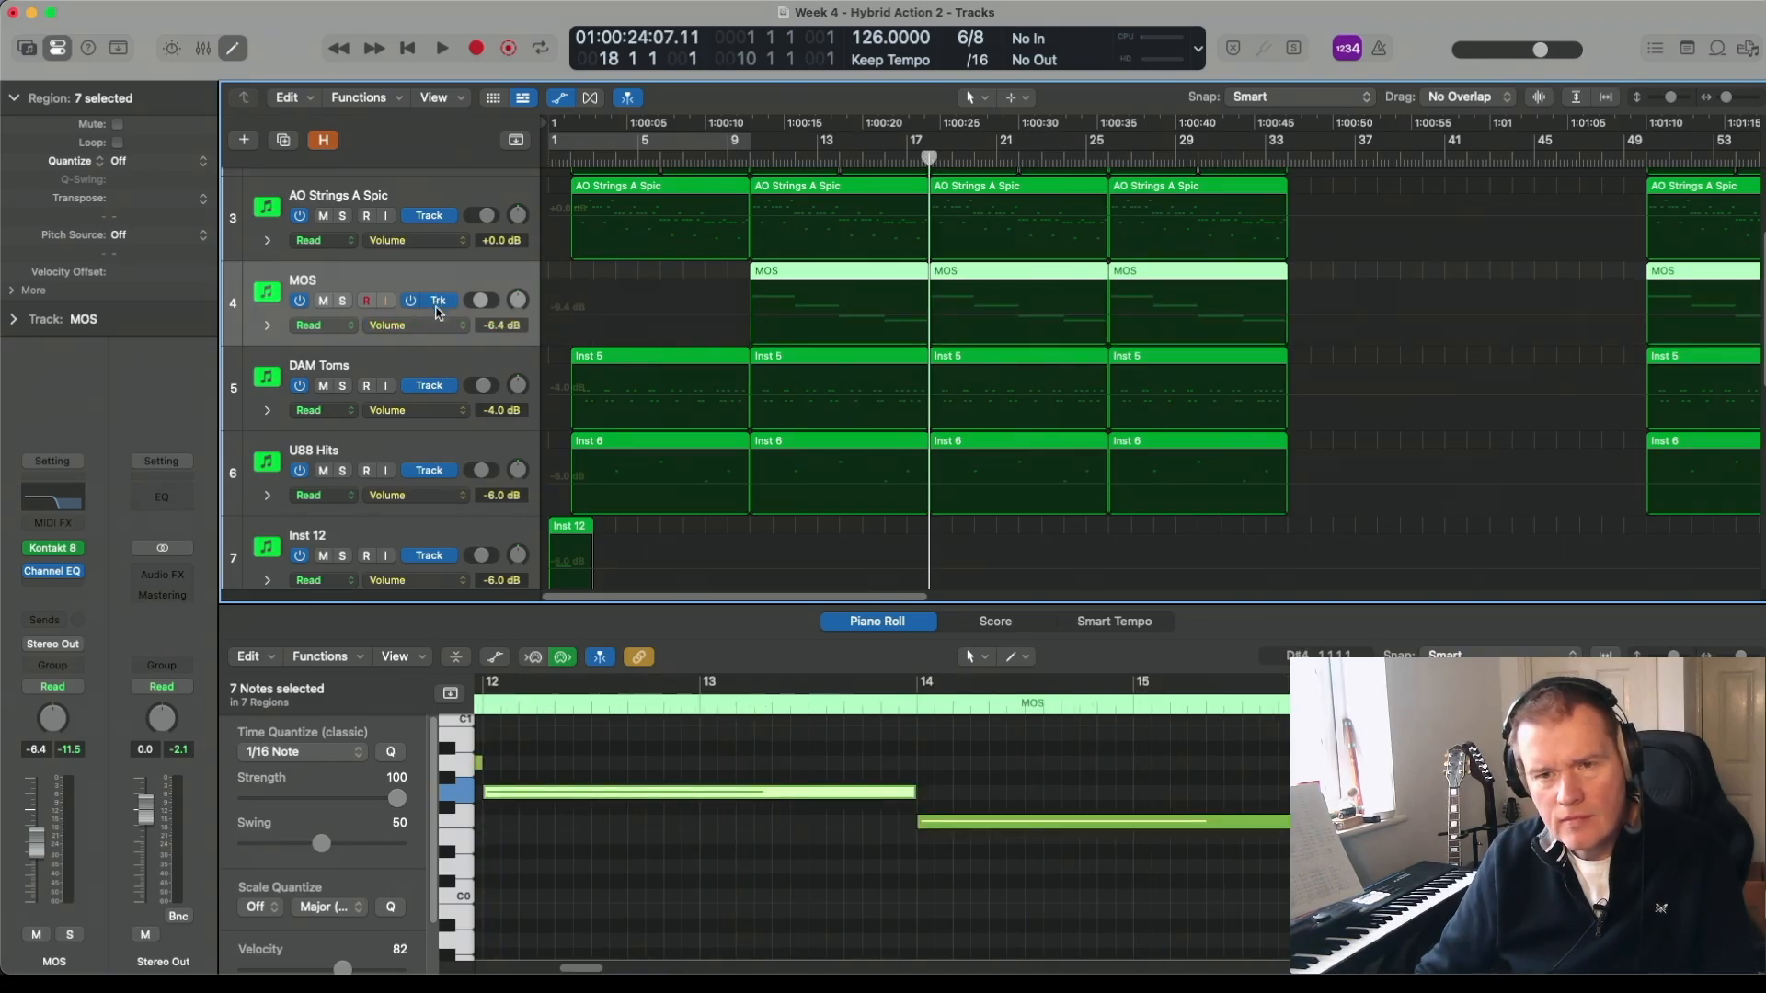
pyautogui.click(439, 330)
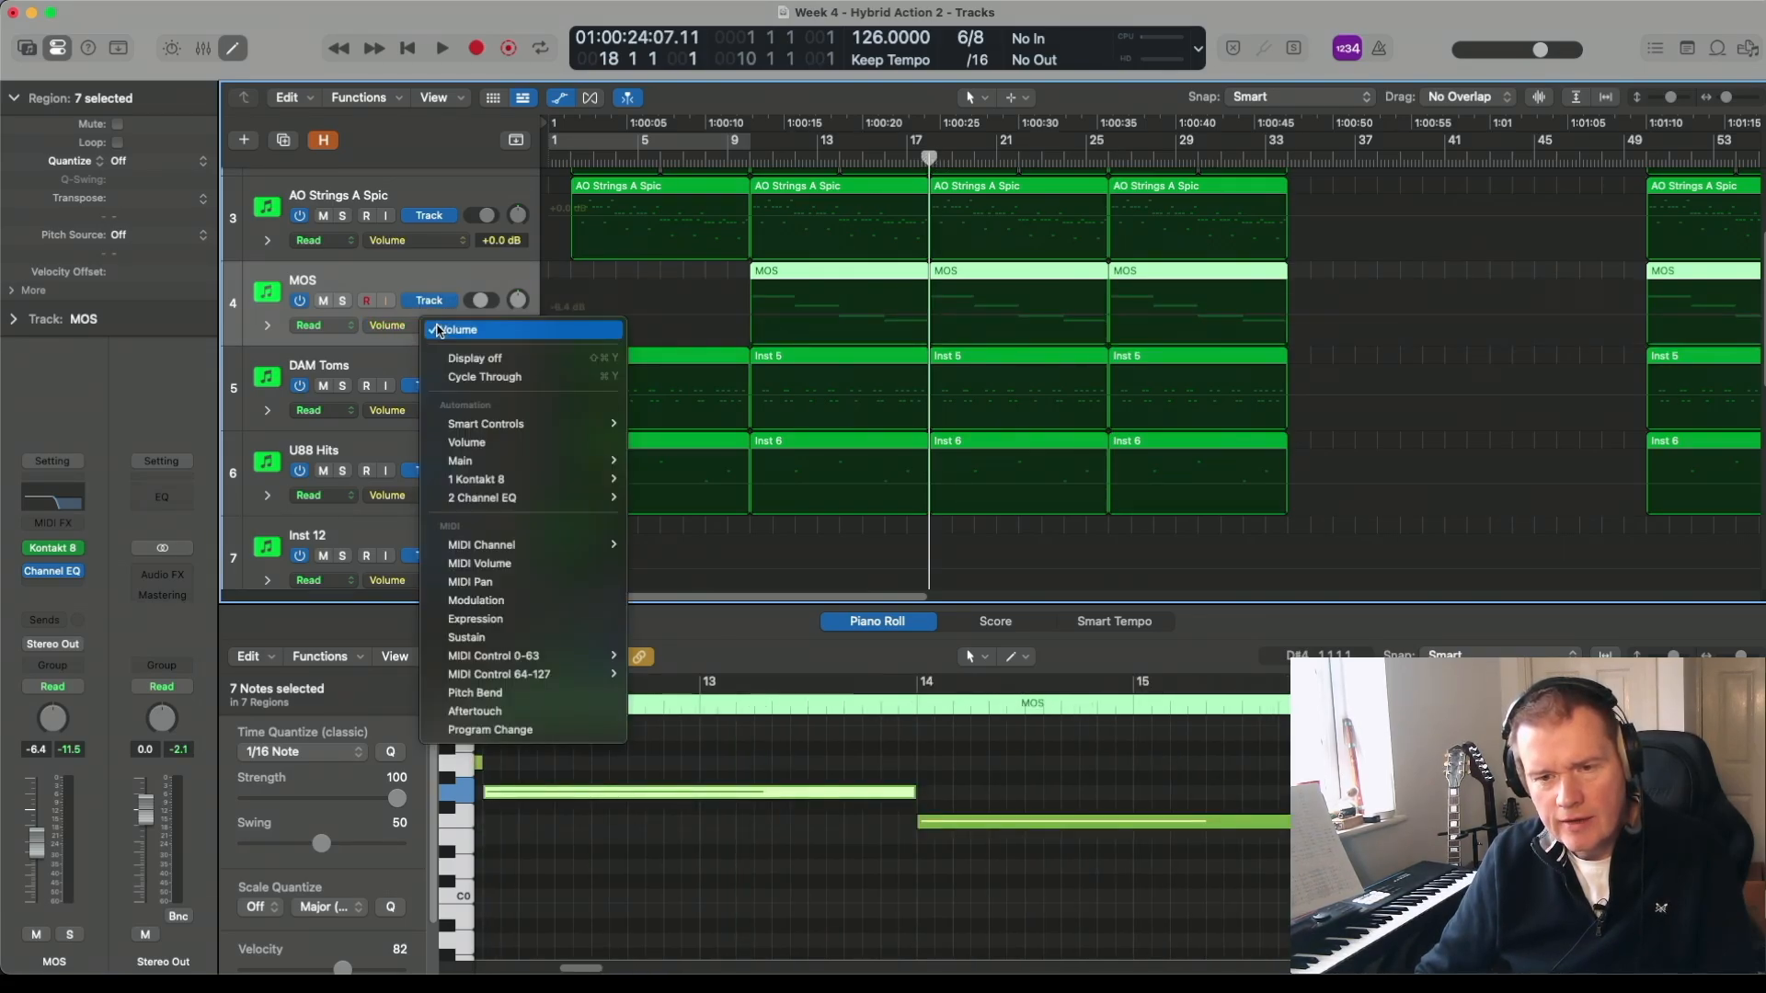
pyautogui.moveTo(525, 482)
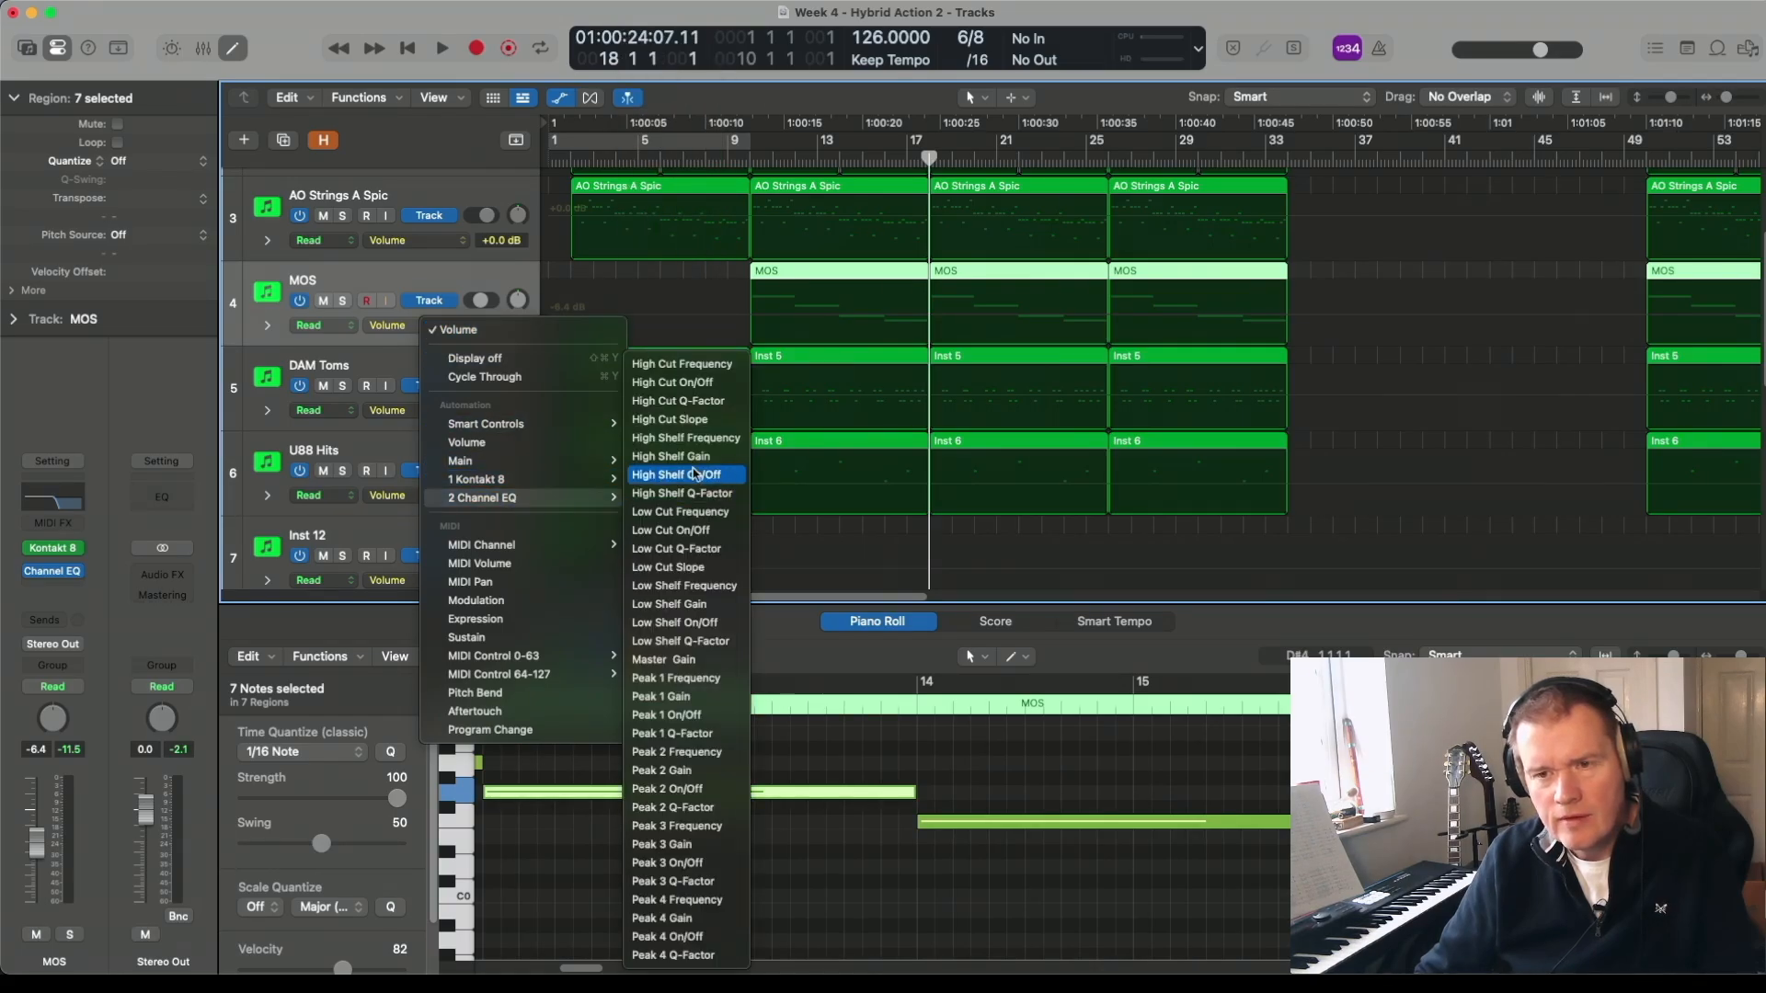
pyautogui.click(682, 364)
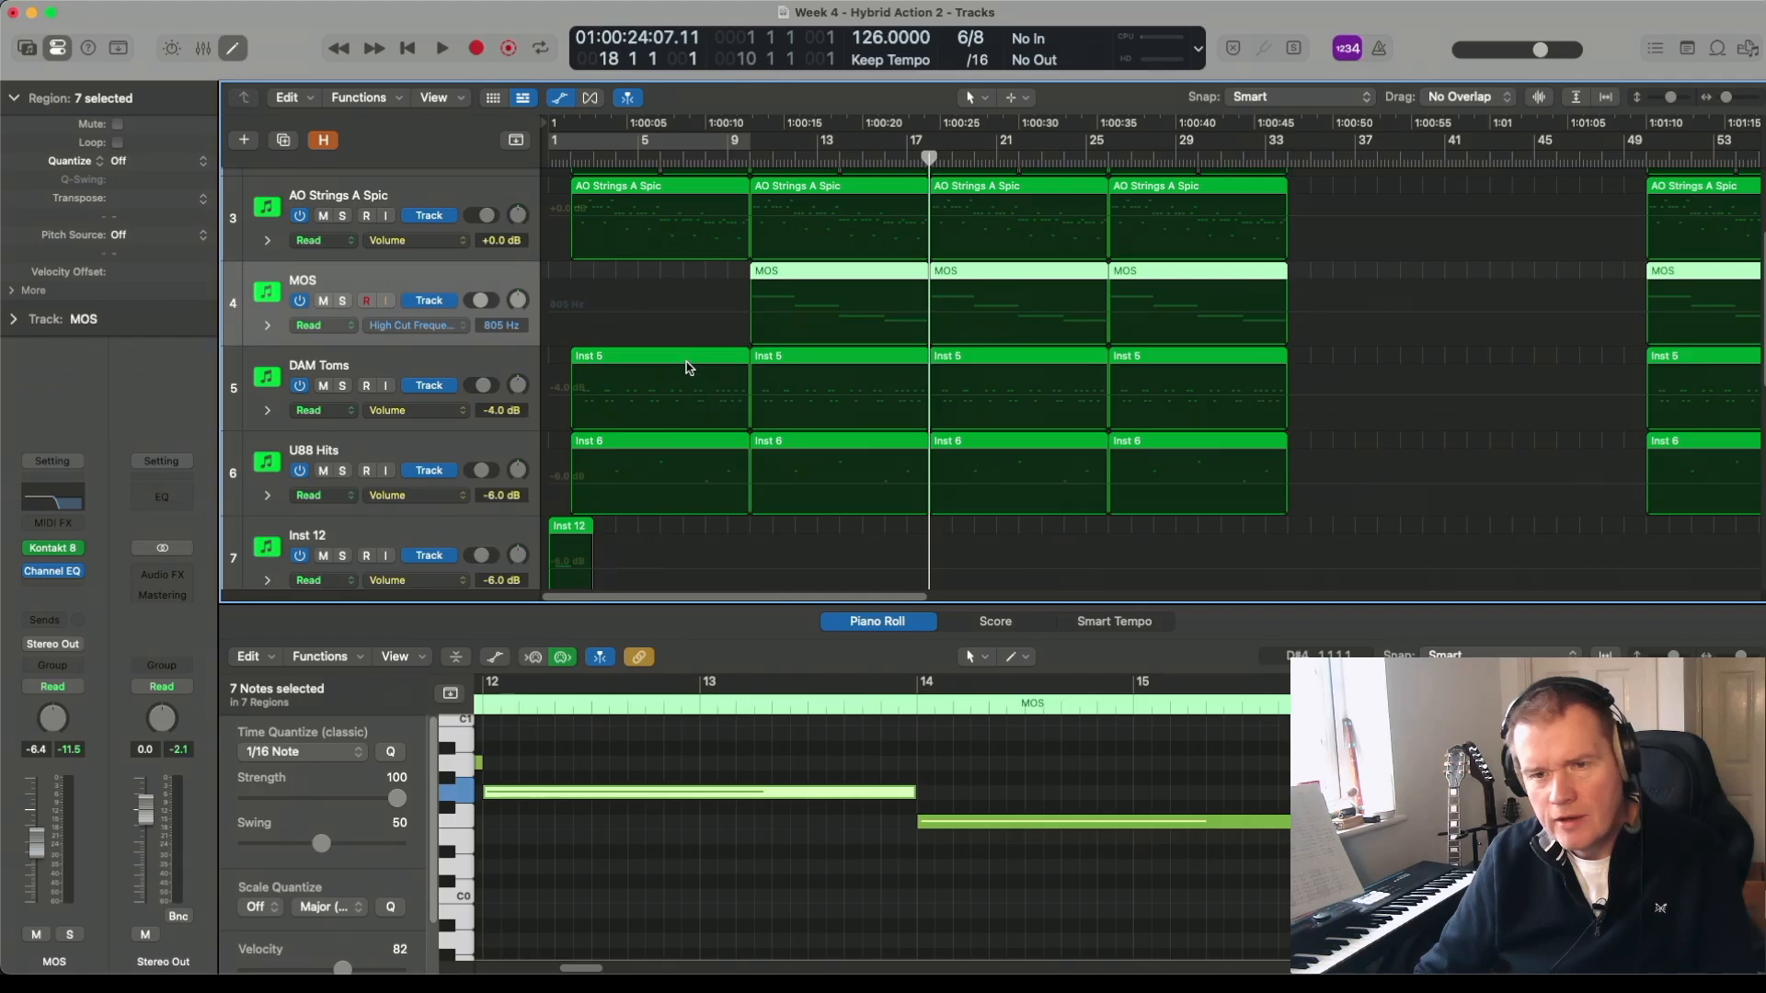
# - Add MOS high-cut automation points at the starts of the second and third MOS regions, rising from 520 Hz to 2100 Hz during playback
pyautogui.click(897, 301)
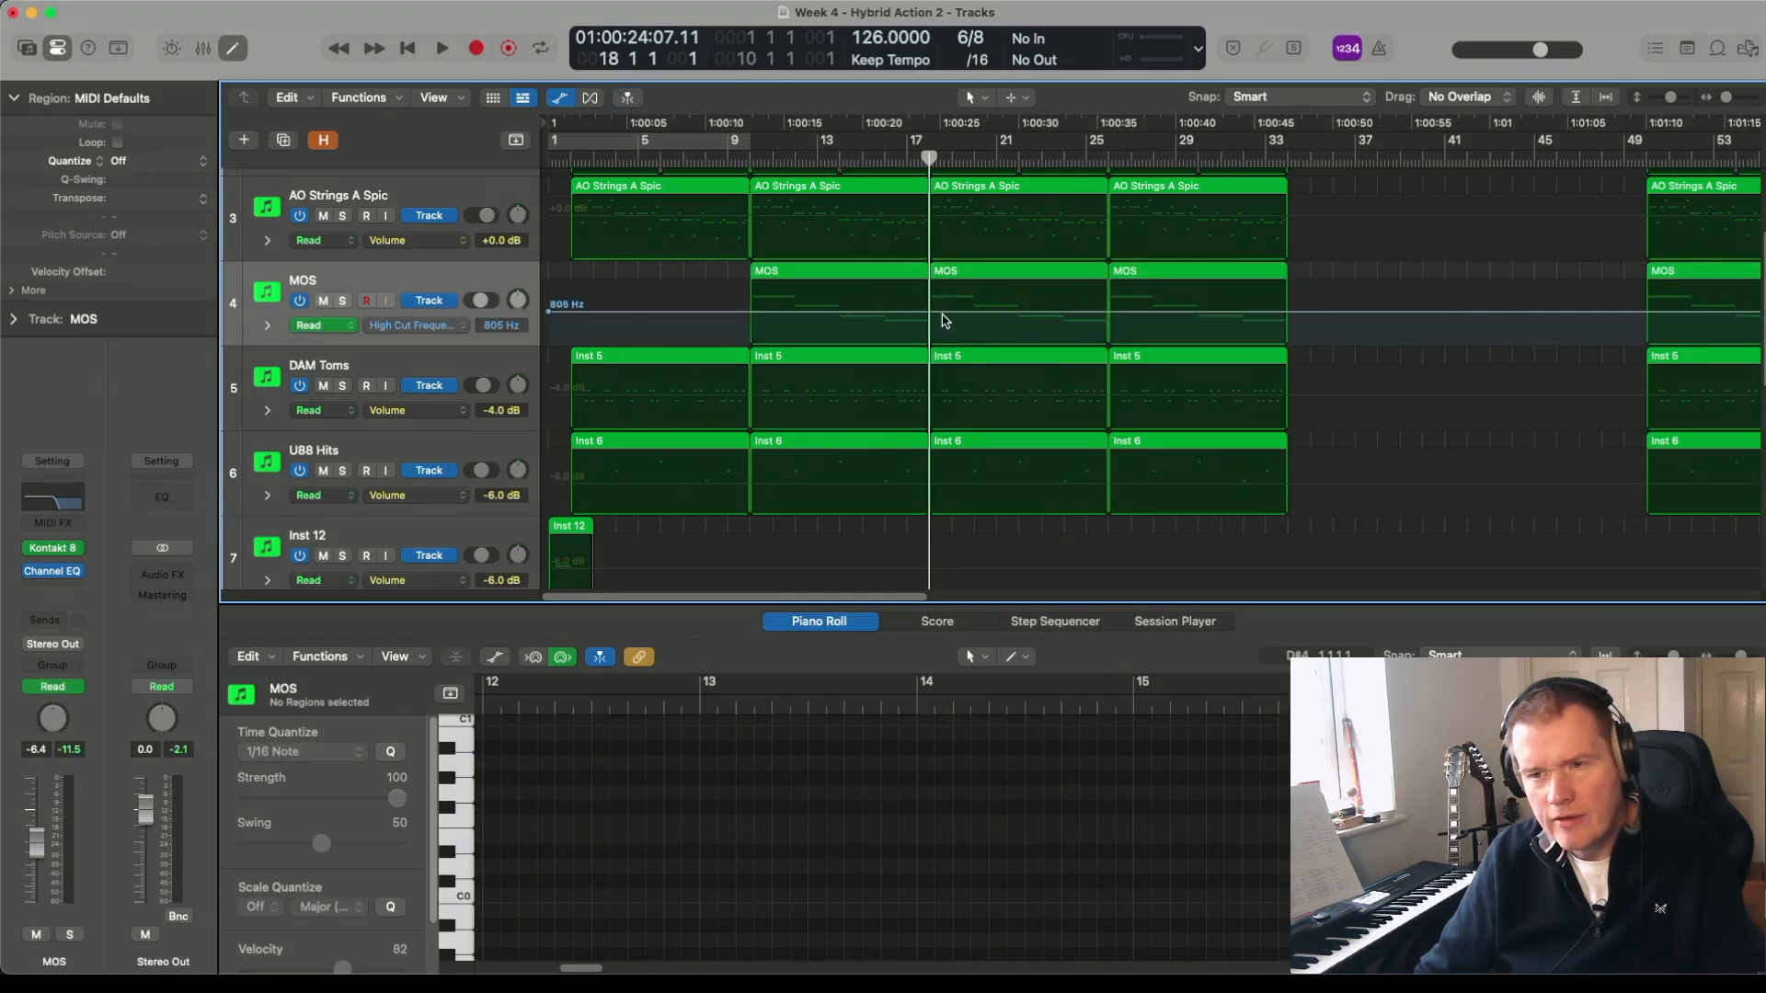
pyautogui.click(931, 314)
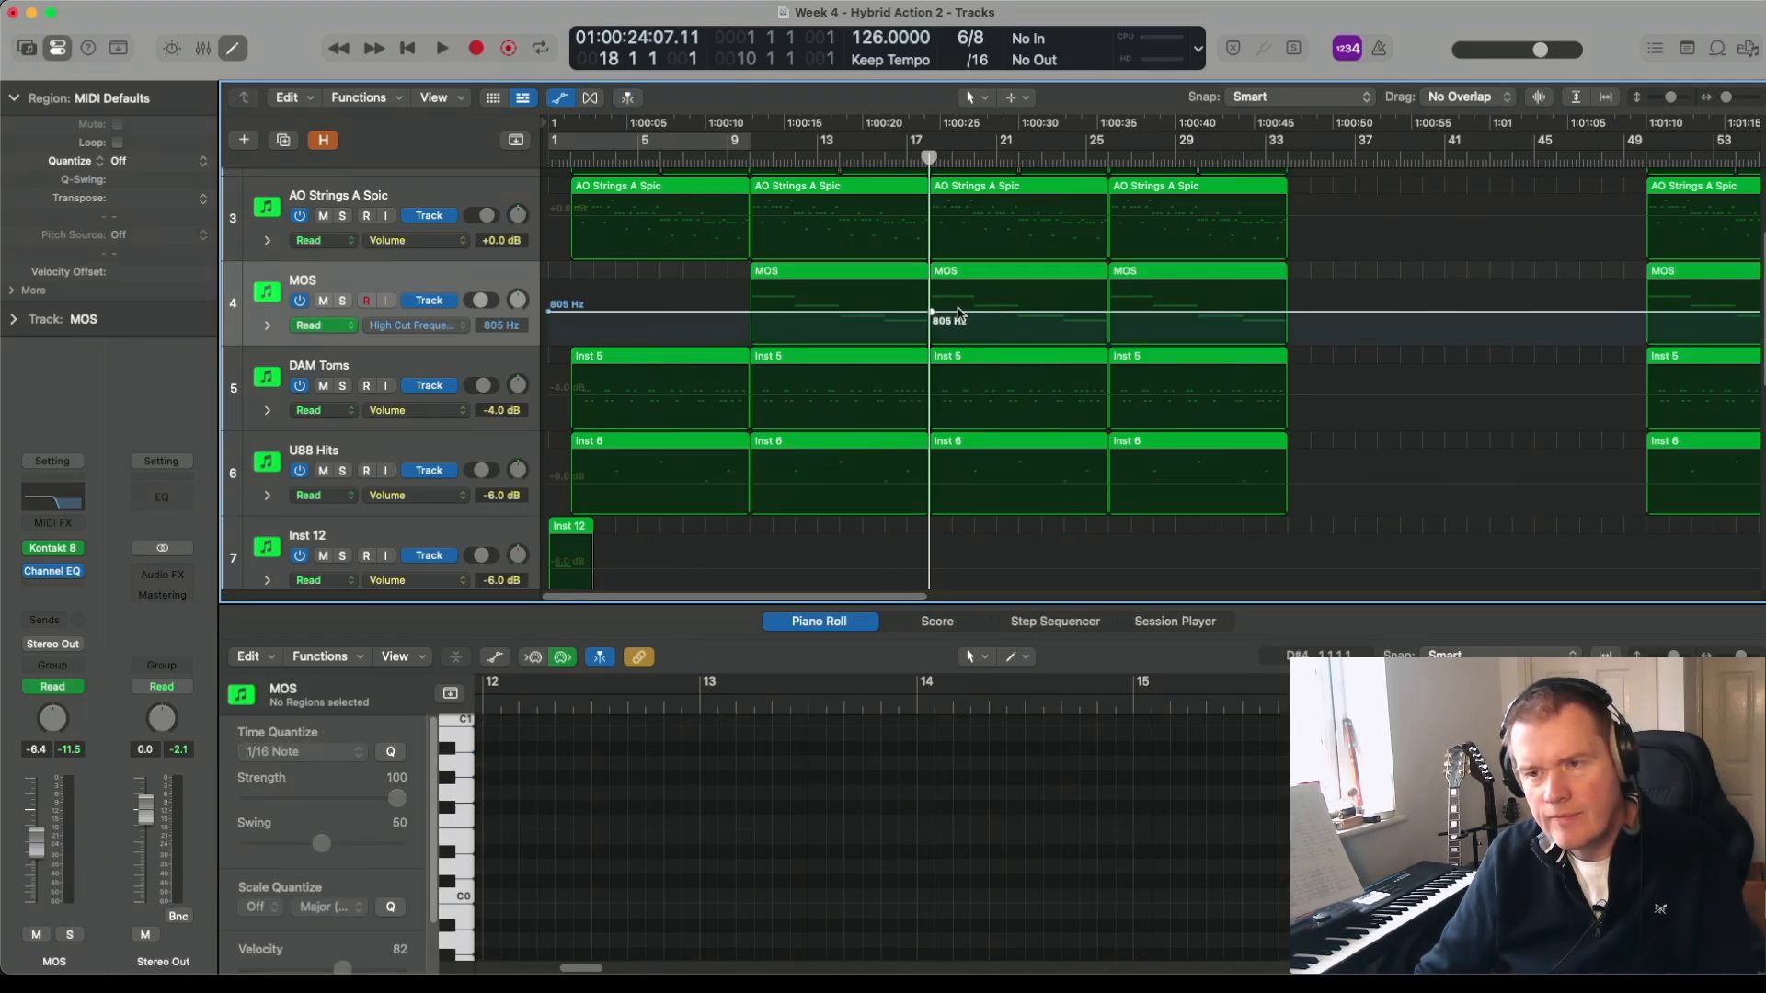
pyautogui.click(1106, 314)
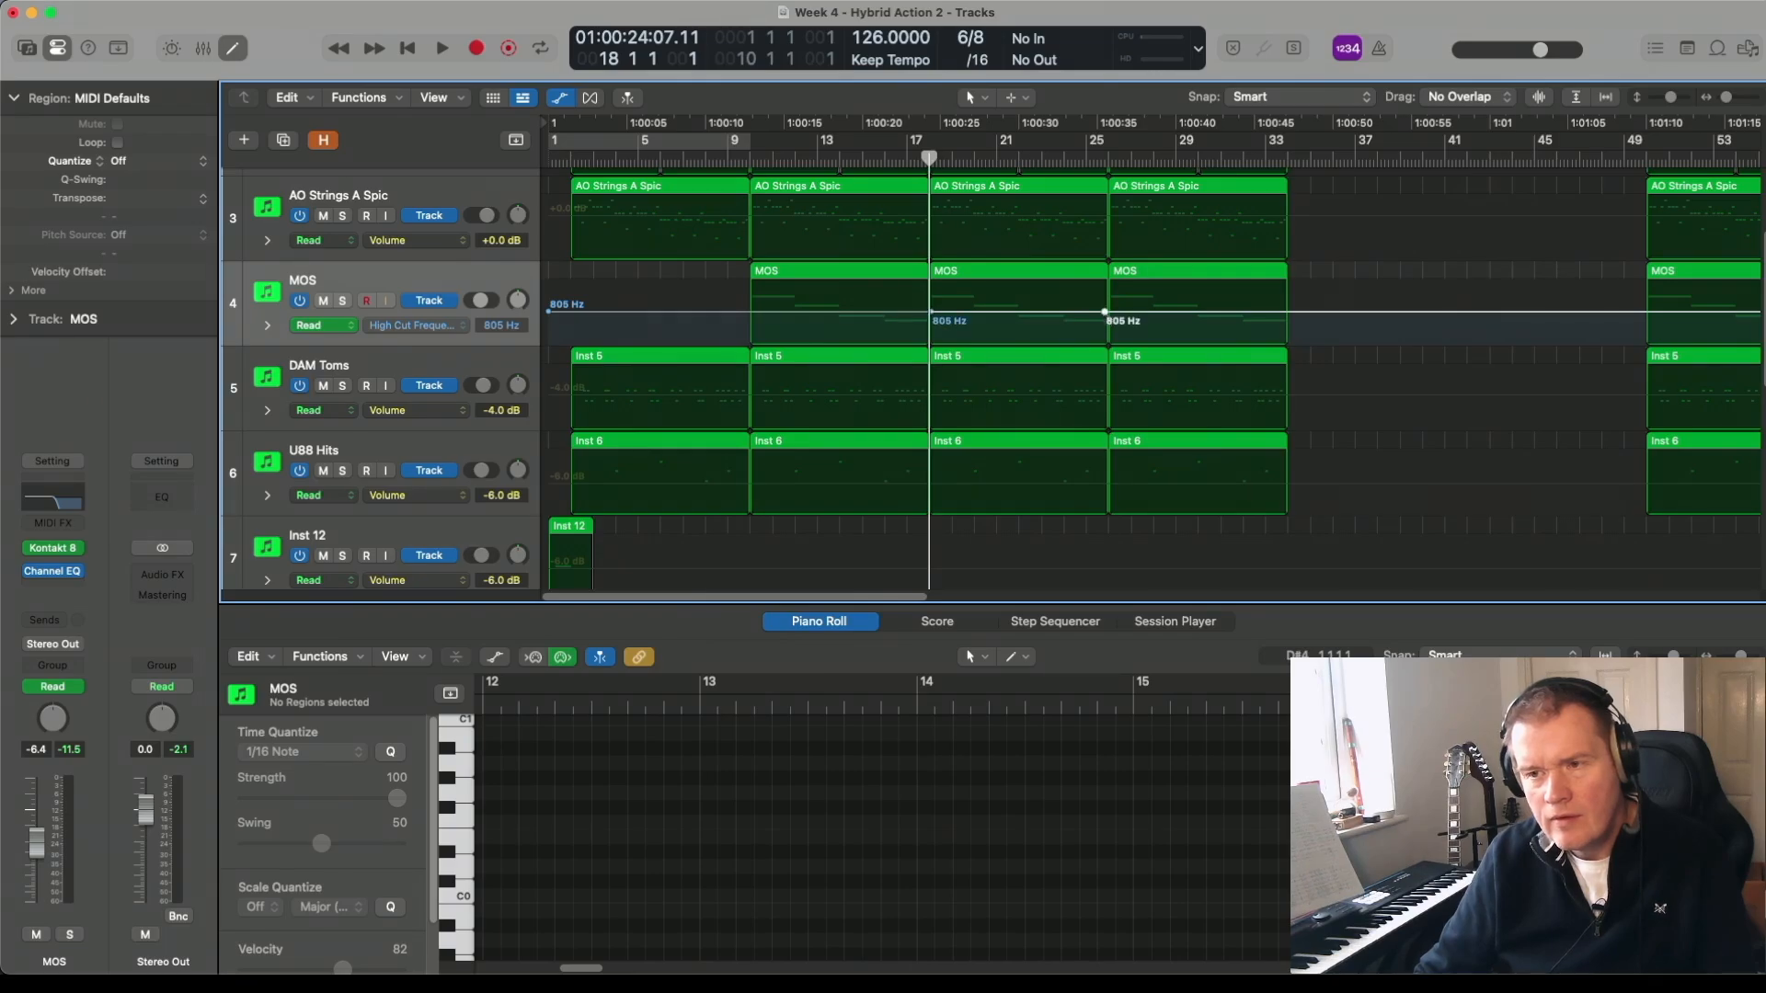
pyautogui.moveTo(1107, 315); pyautogui.dragTo(1106, 302)
pyautogui.press('space')
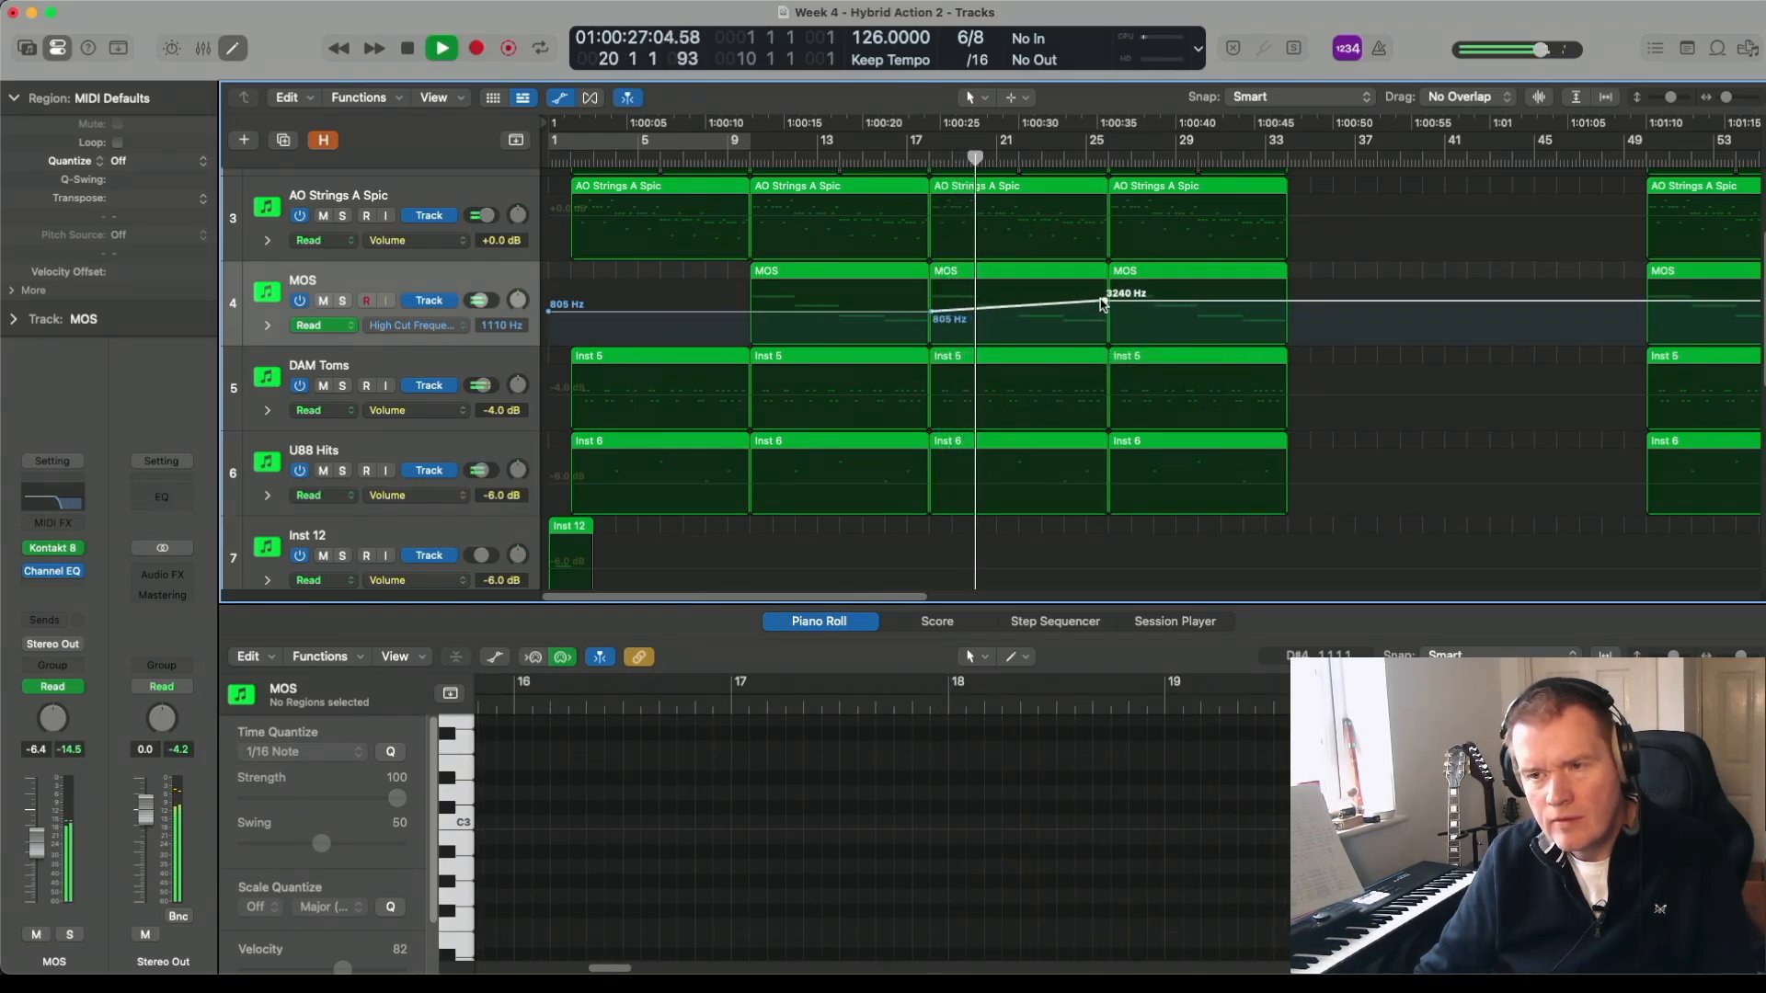
pyautogui.moveTo(1104, 305); pyautogui.dragTo(1104, 308)
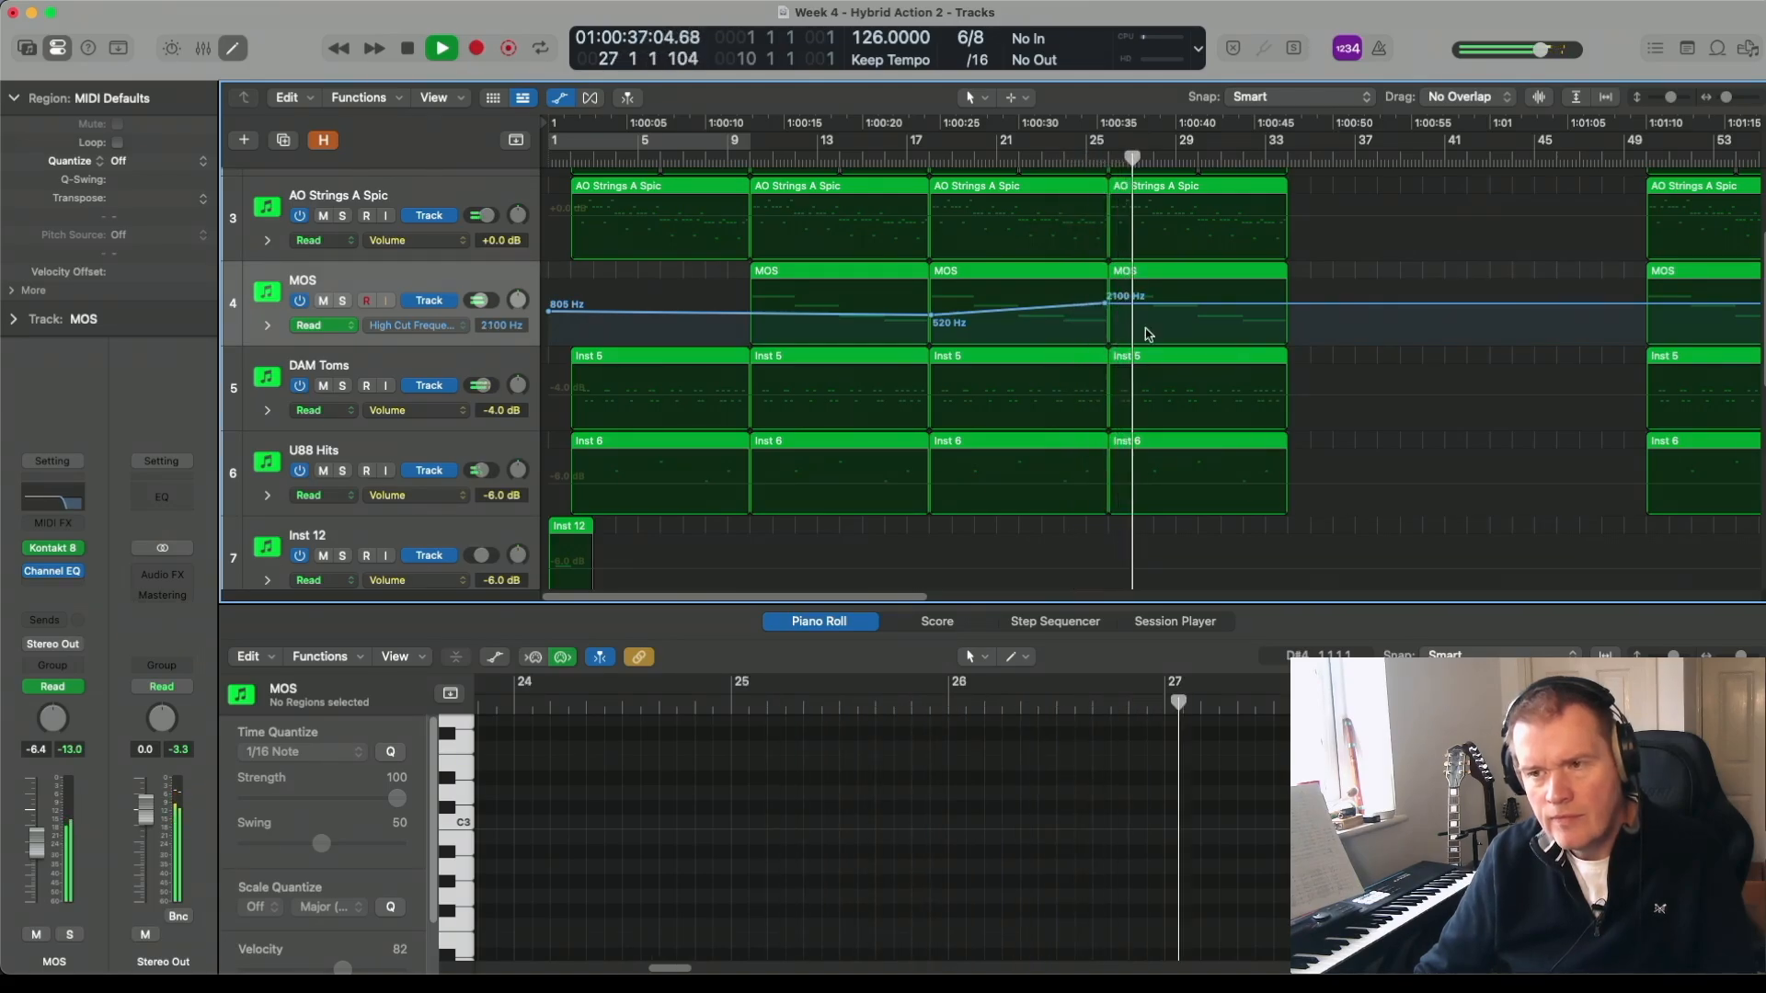
pyautogui.press('space')
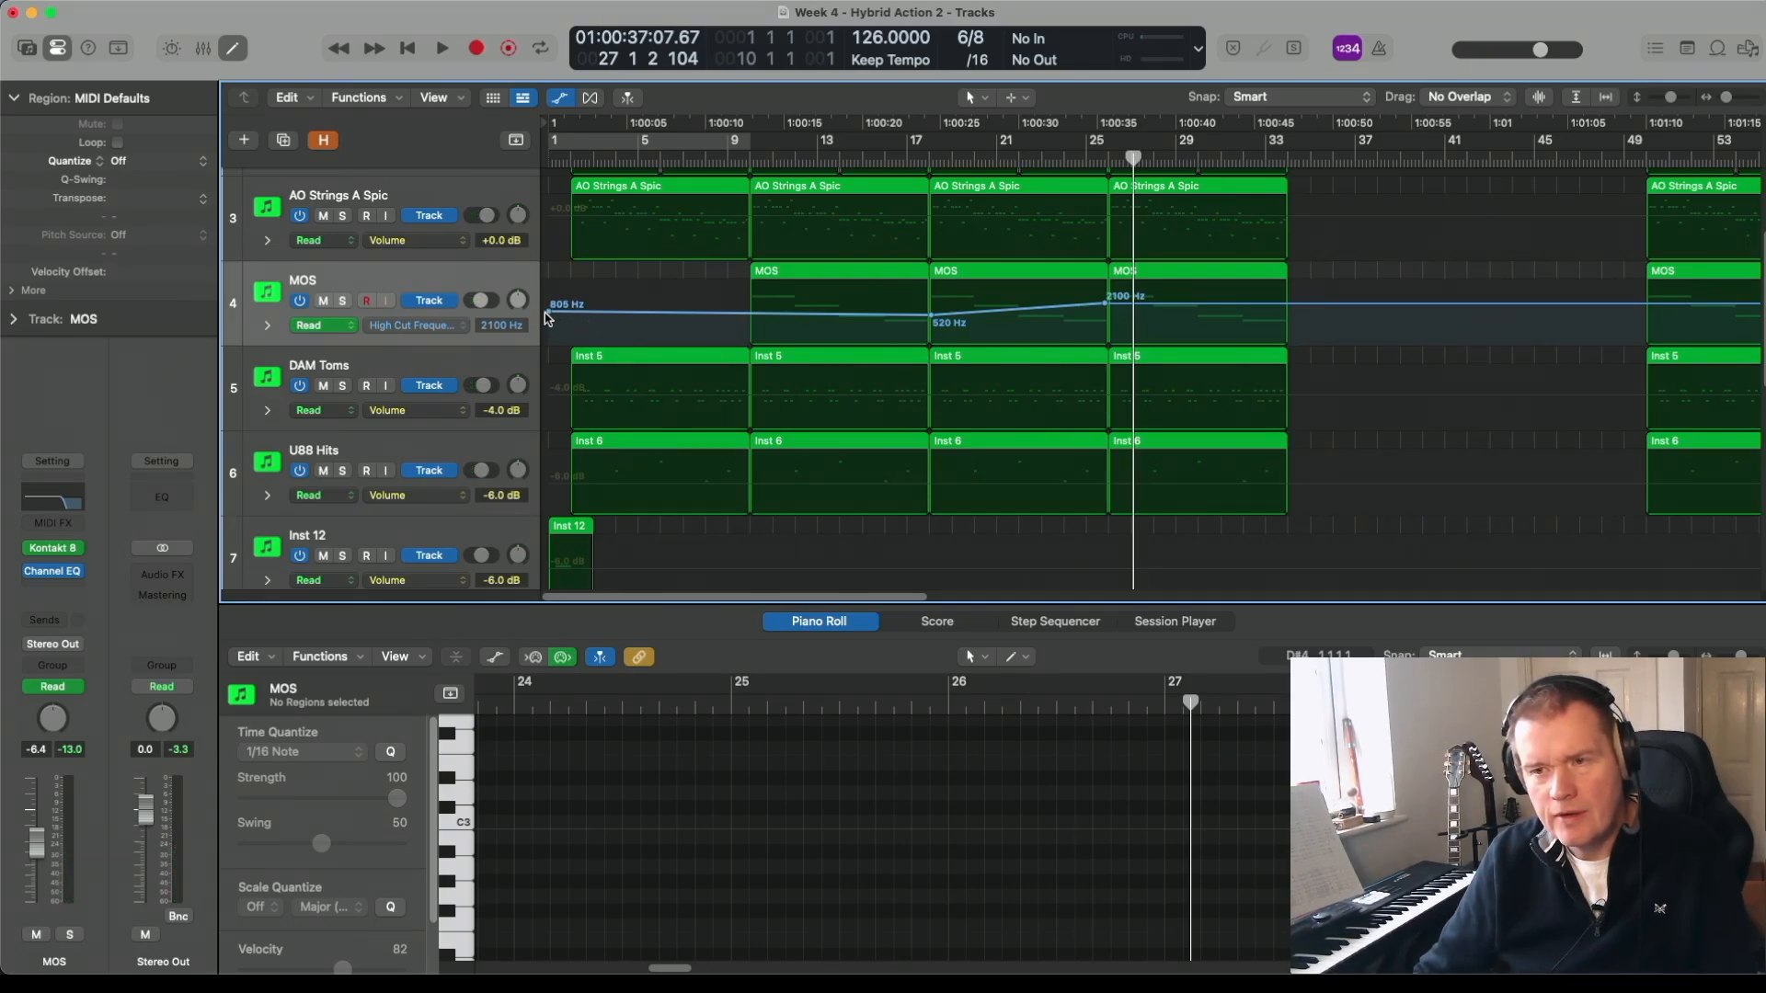
# - Set the opening point of the MOS high-cut automation to 520 Hz
pyautogui.moveTo(545, 313); pyautogui.dragTo(549, 321)
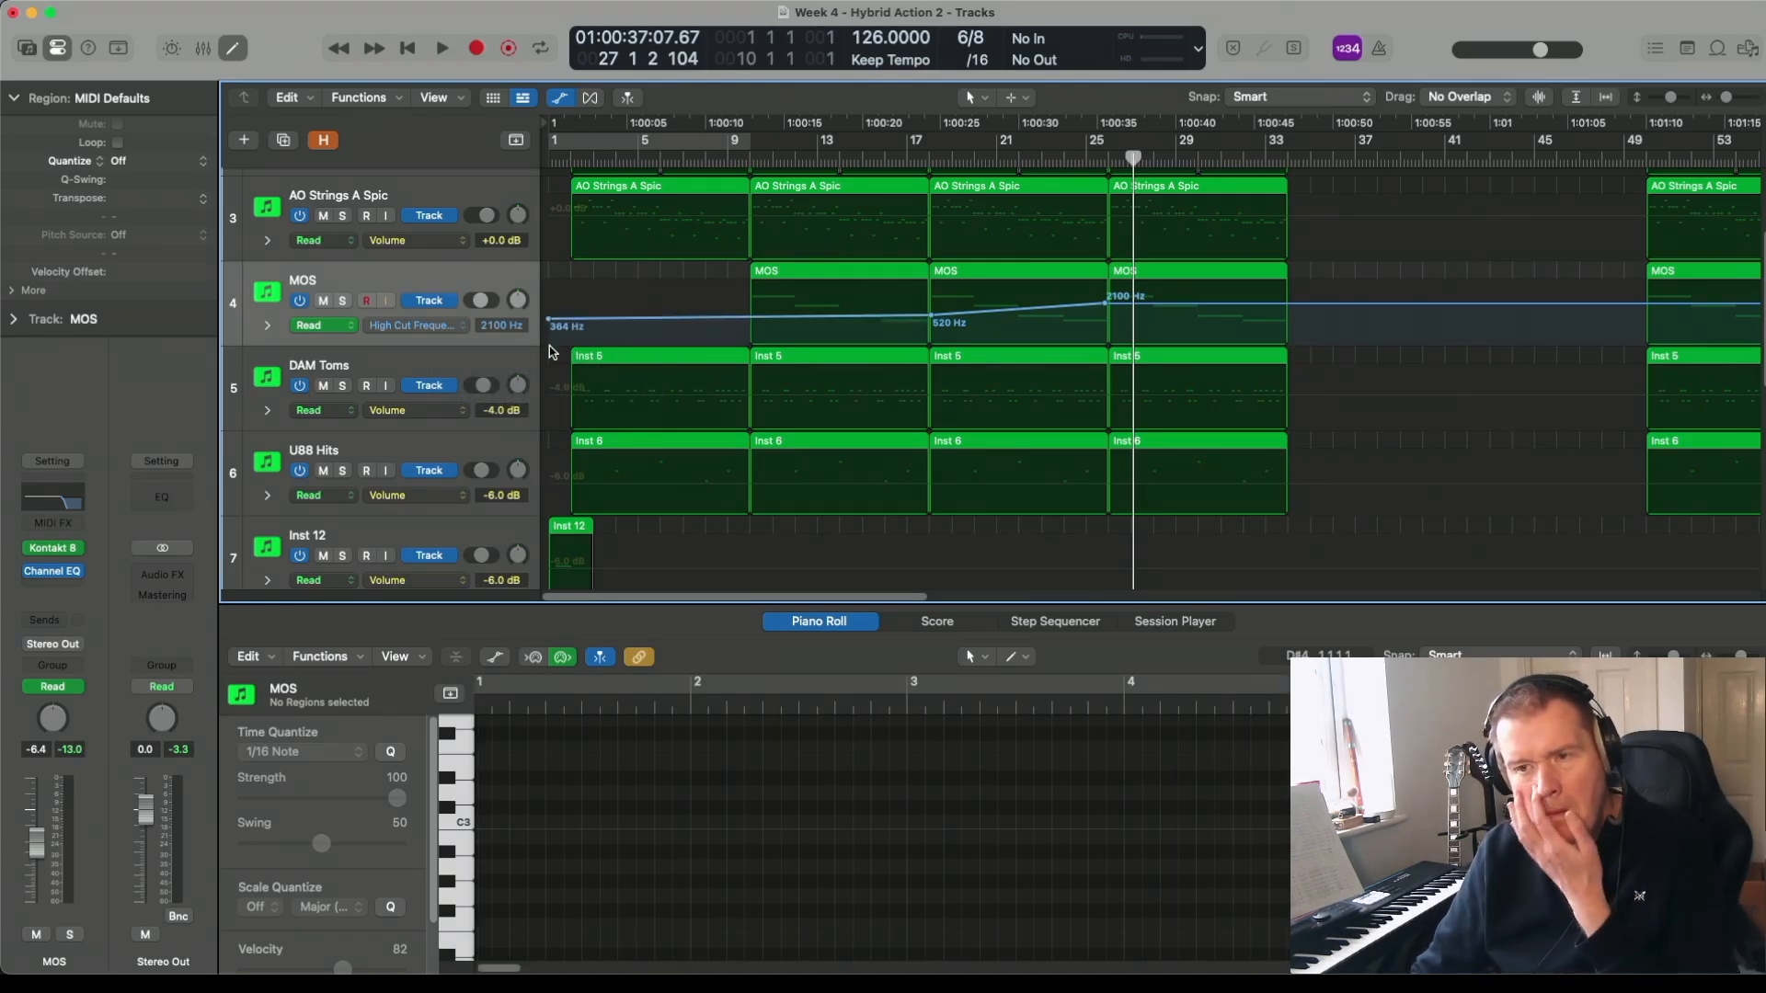
pyautogui.click(547, 320)
pyautogui.moveTo(548, 320); pyautogui.dragTo(549, 315)
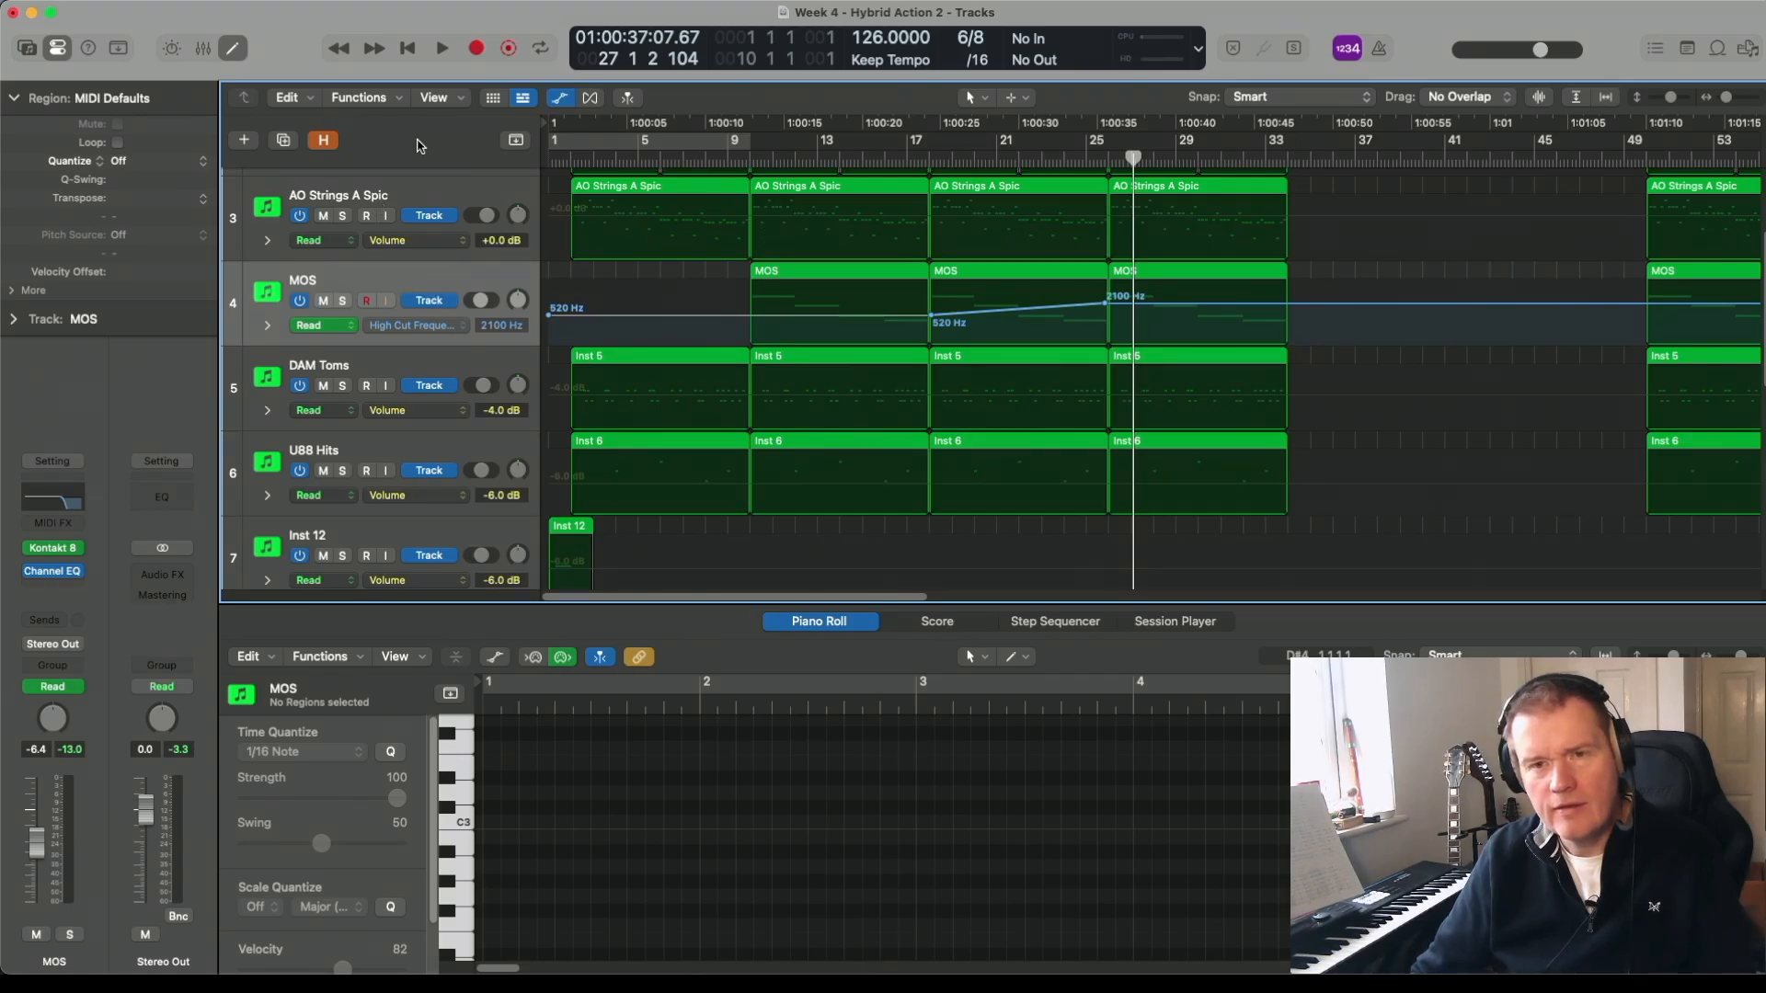
# - Hide the automation lanes and play the arrangement briefly from bar 18
pyautogui.click(560, 100)
pyautogui.scroll(-2, 757, 370)
pyautogui.scroll(2, 852, 434)
pyautogui.press('space')
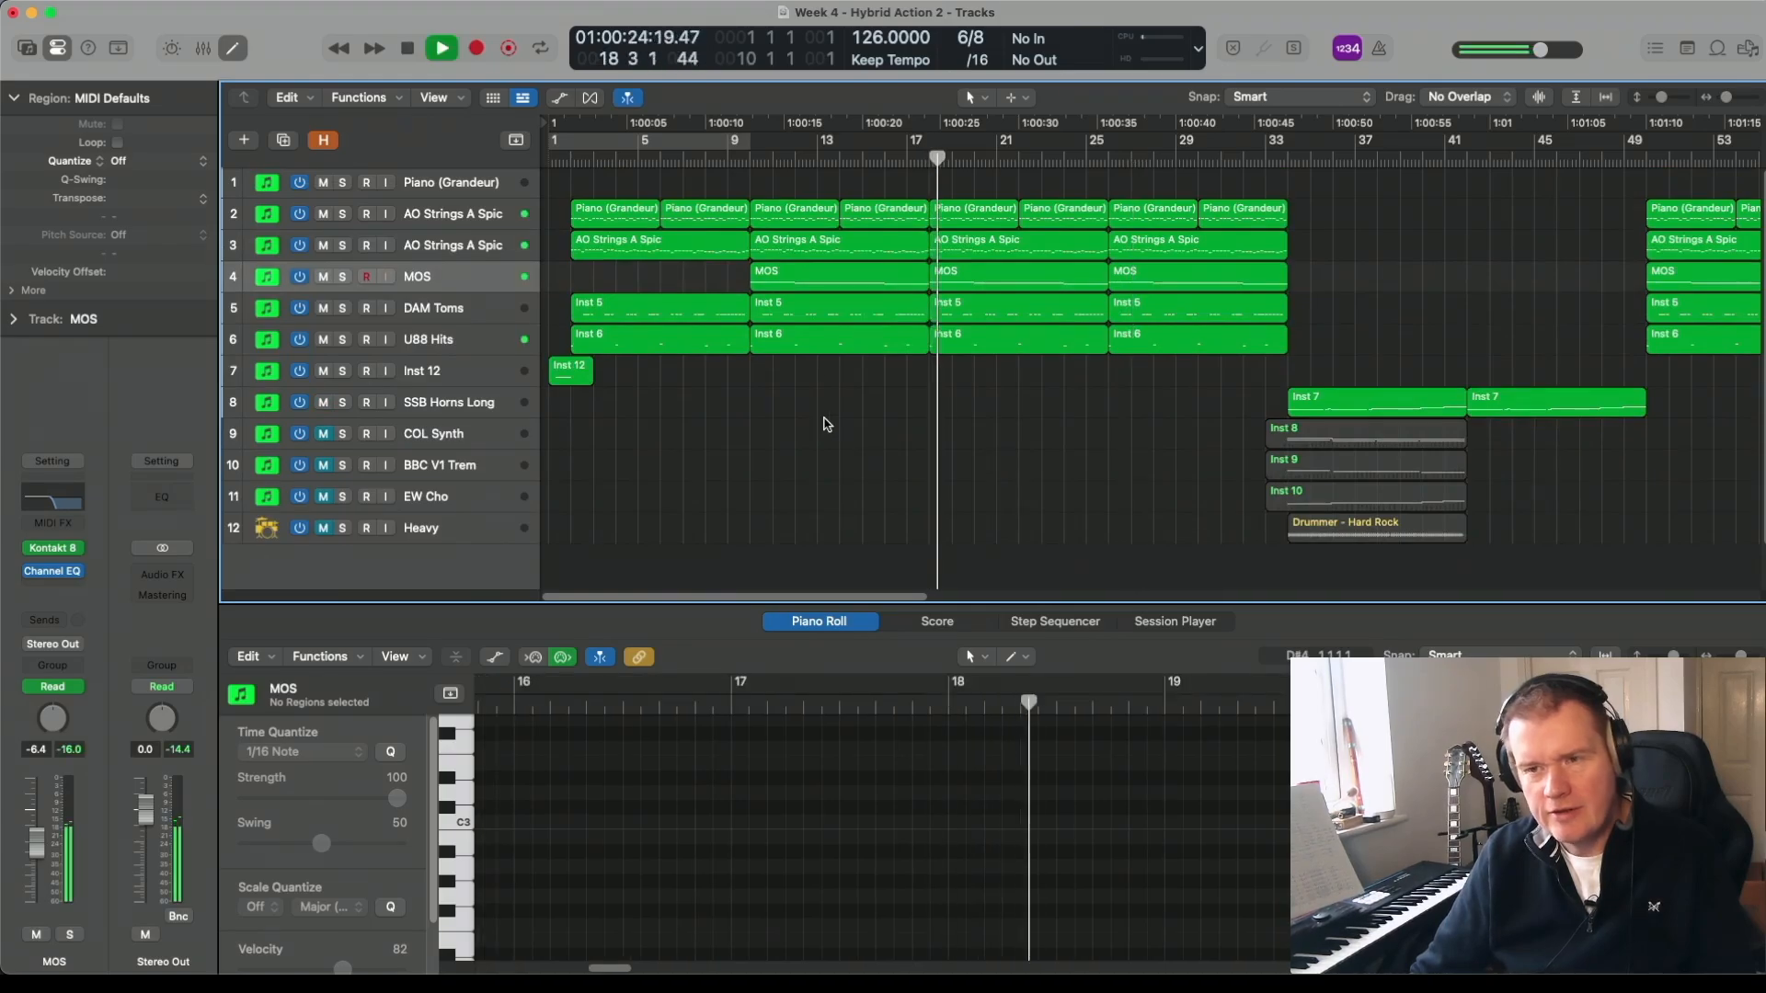
pyautogui.press('space')
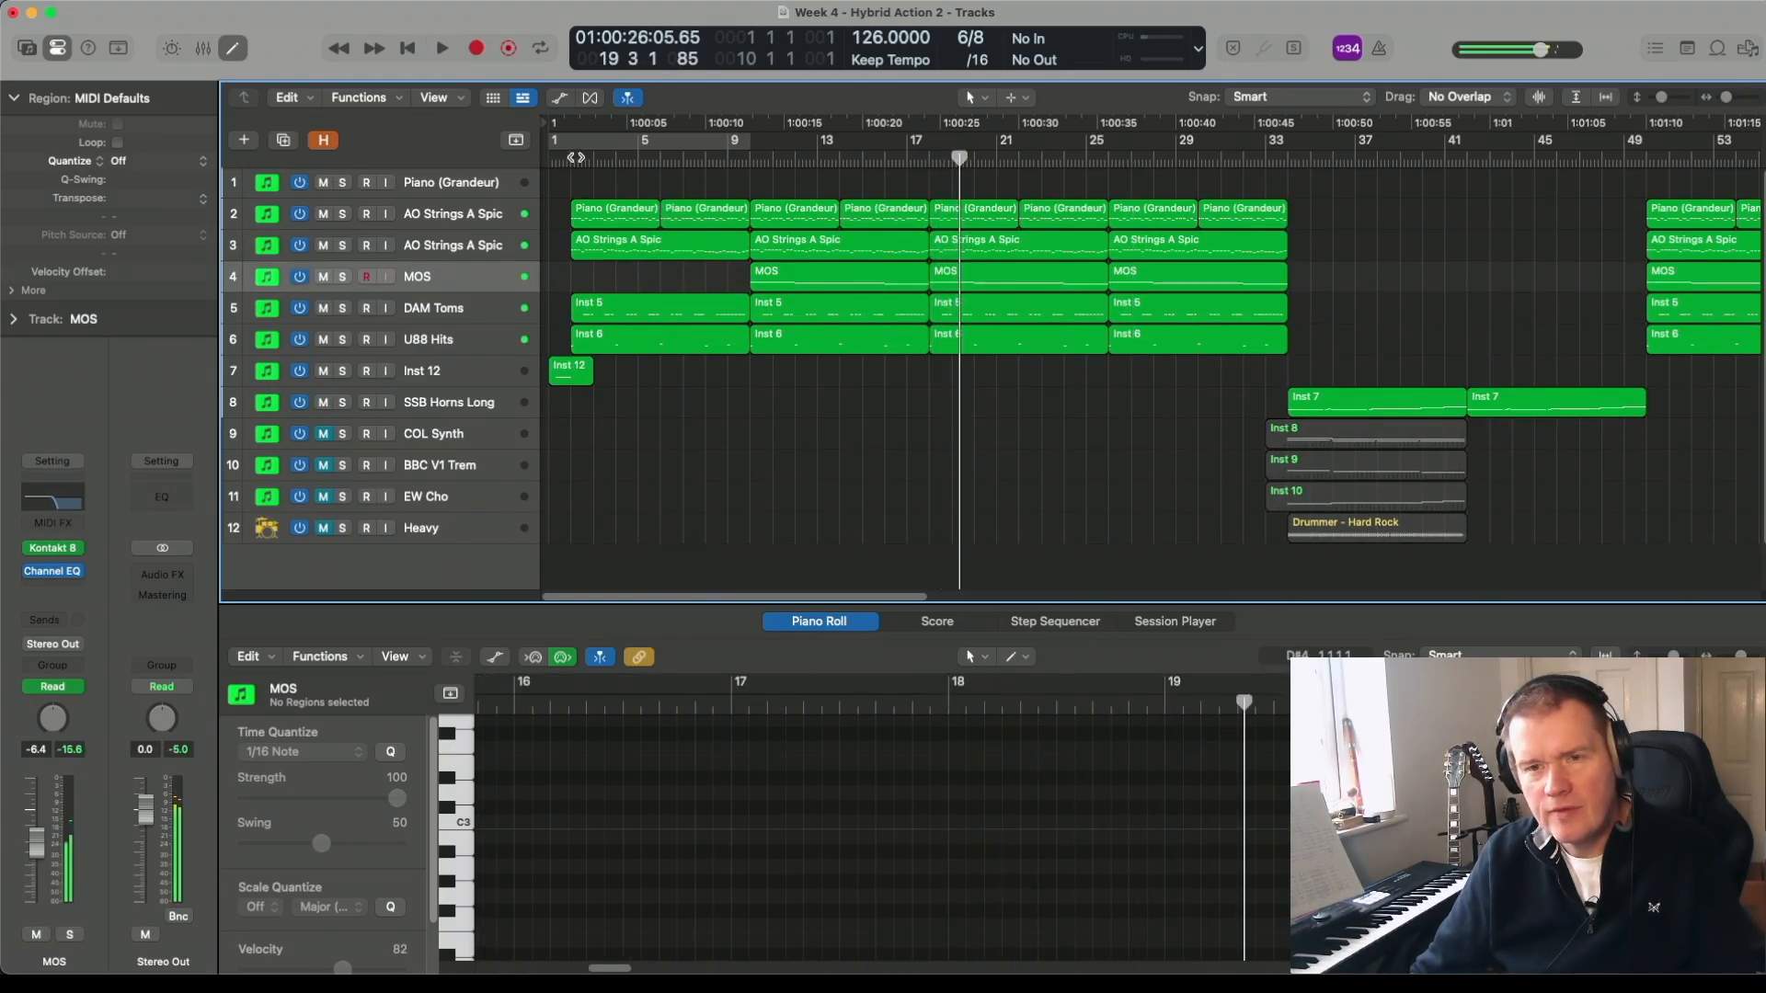
# - Play the arrangement from the beginning to just past bar 18
pyautogui.press('Return')
pyautogui.press('space')
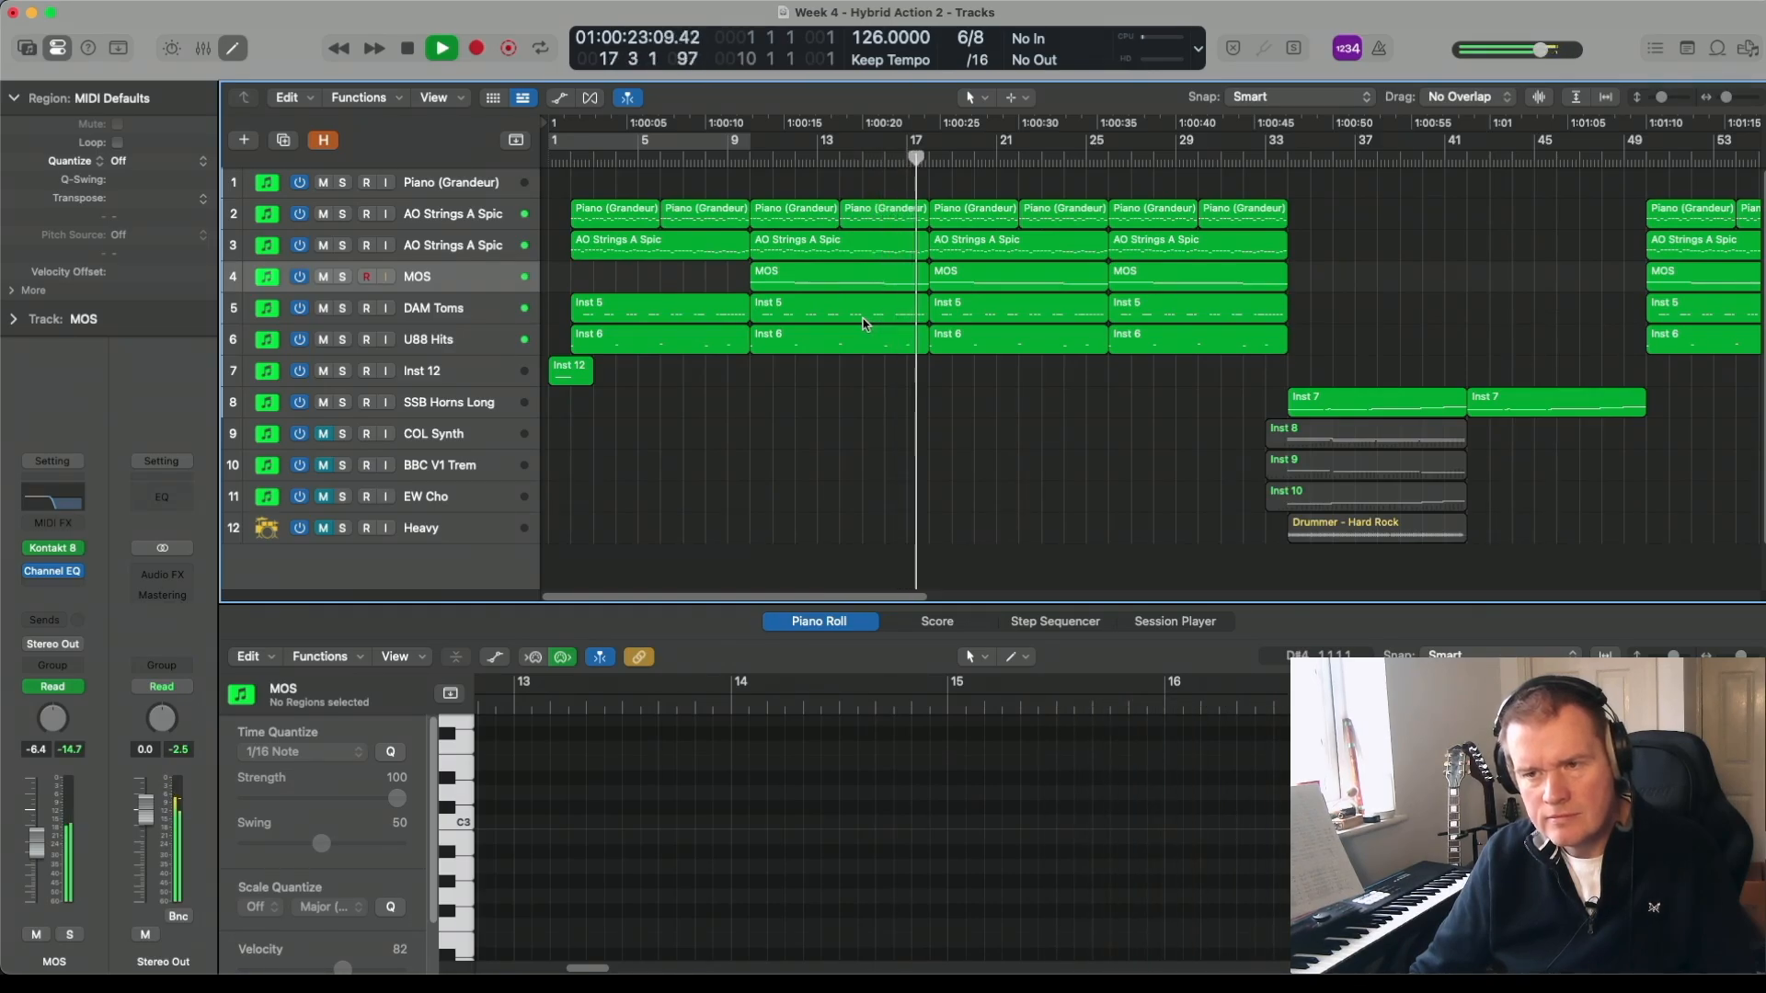
pyautogui.press('space')
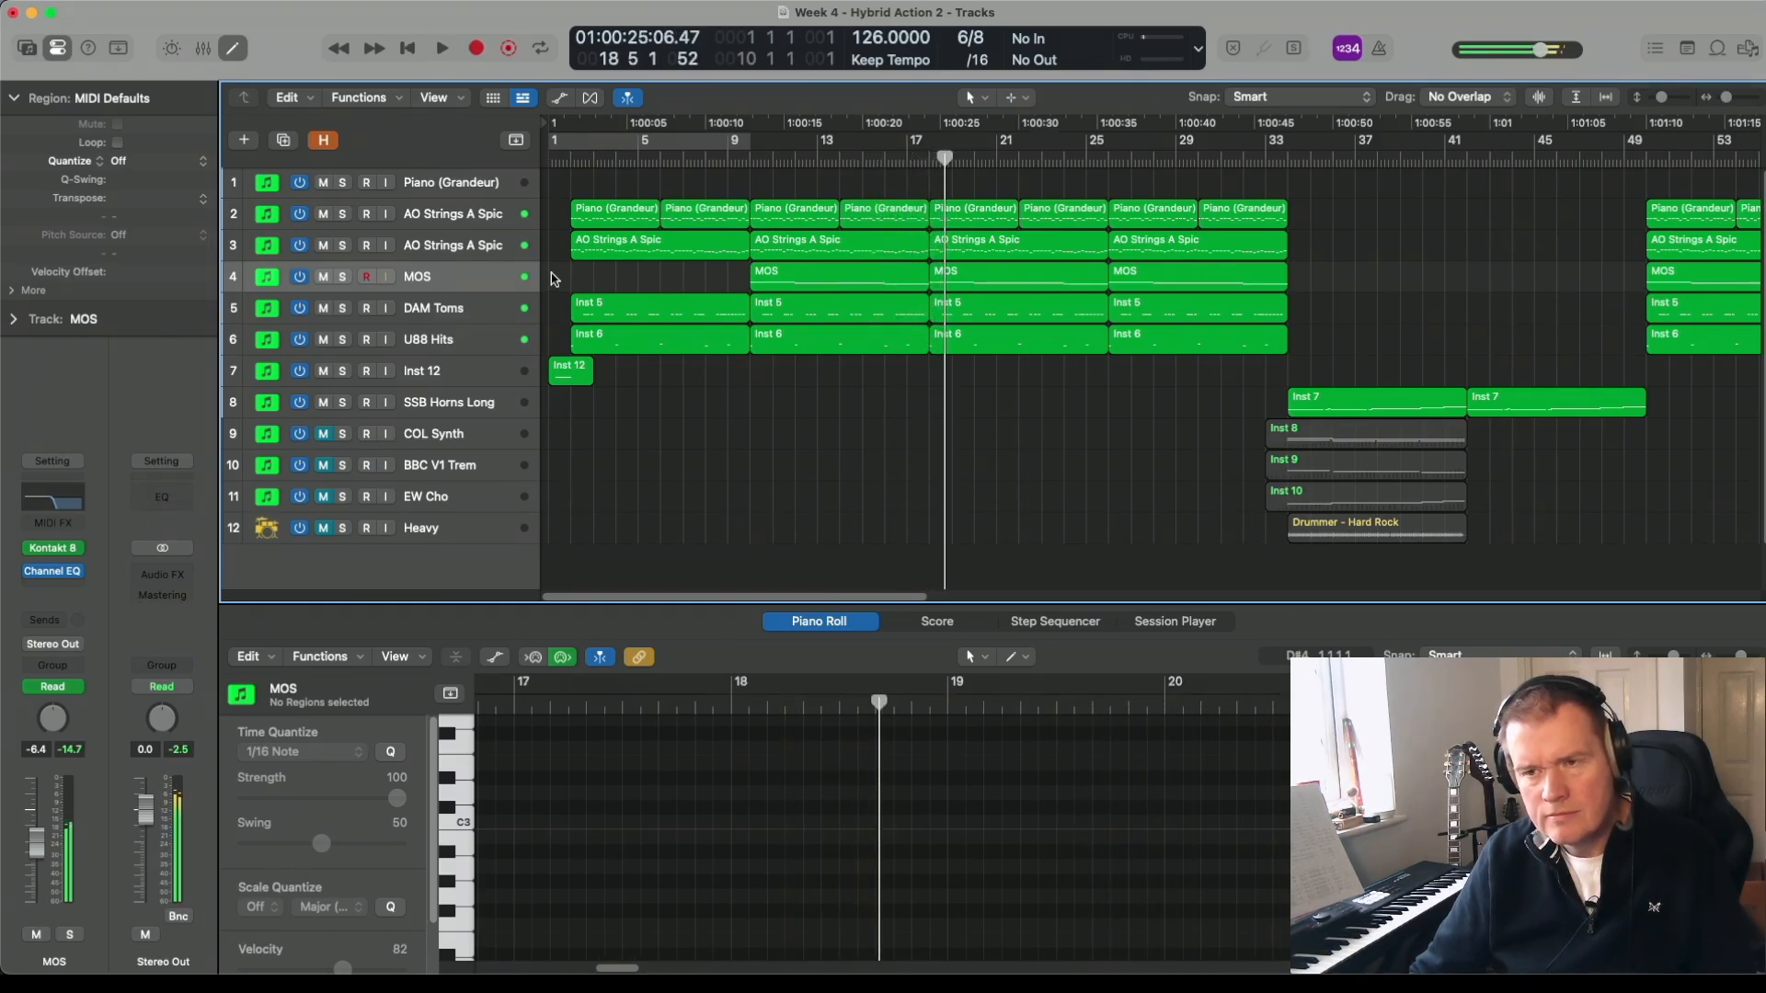
# - Create a new track with duplicate settings from the second AO Strings A Spic track
pyautogui.click(439, 243)
pyautogui.rightClick(451, 247)
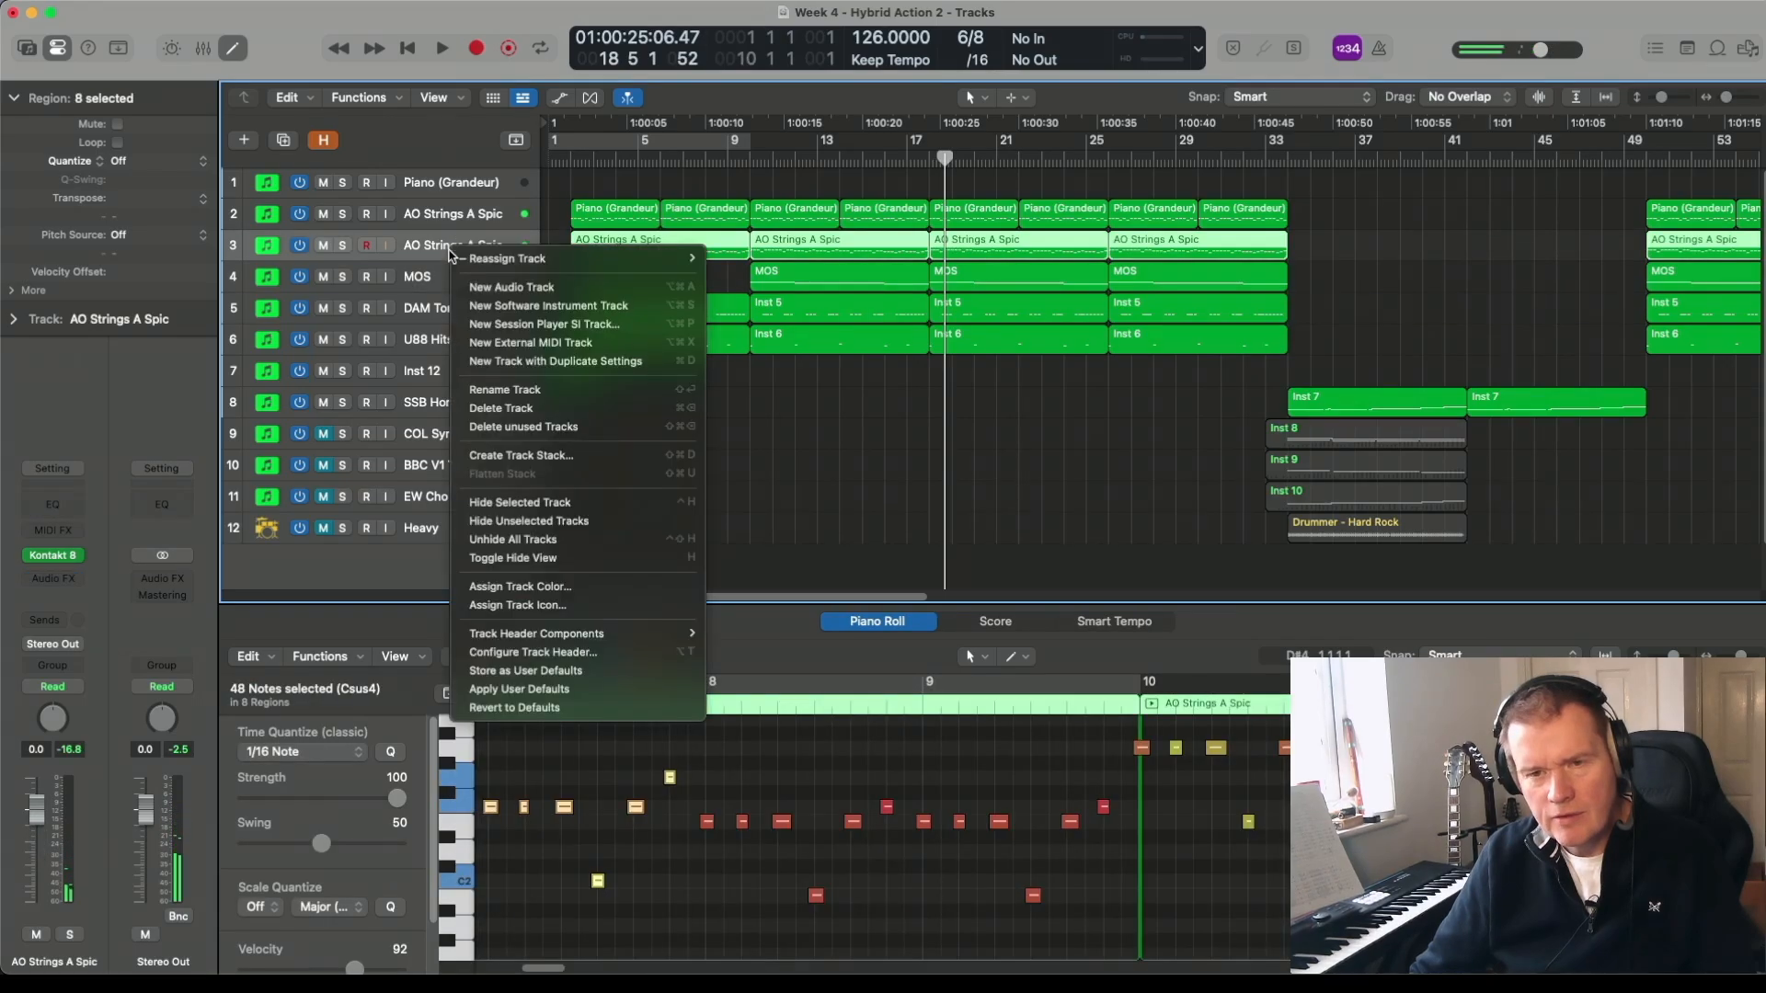
pyautogui.click(494, 360)
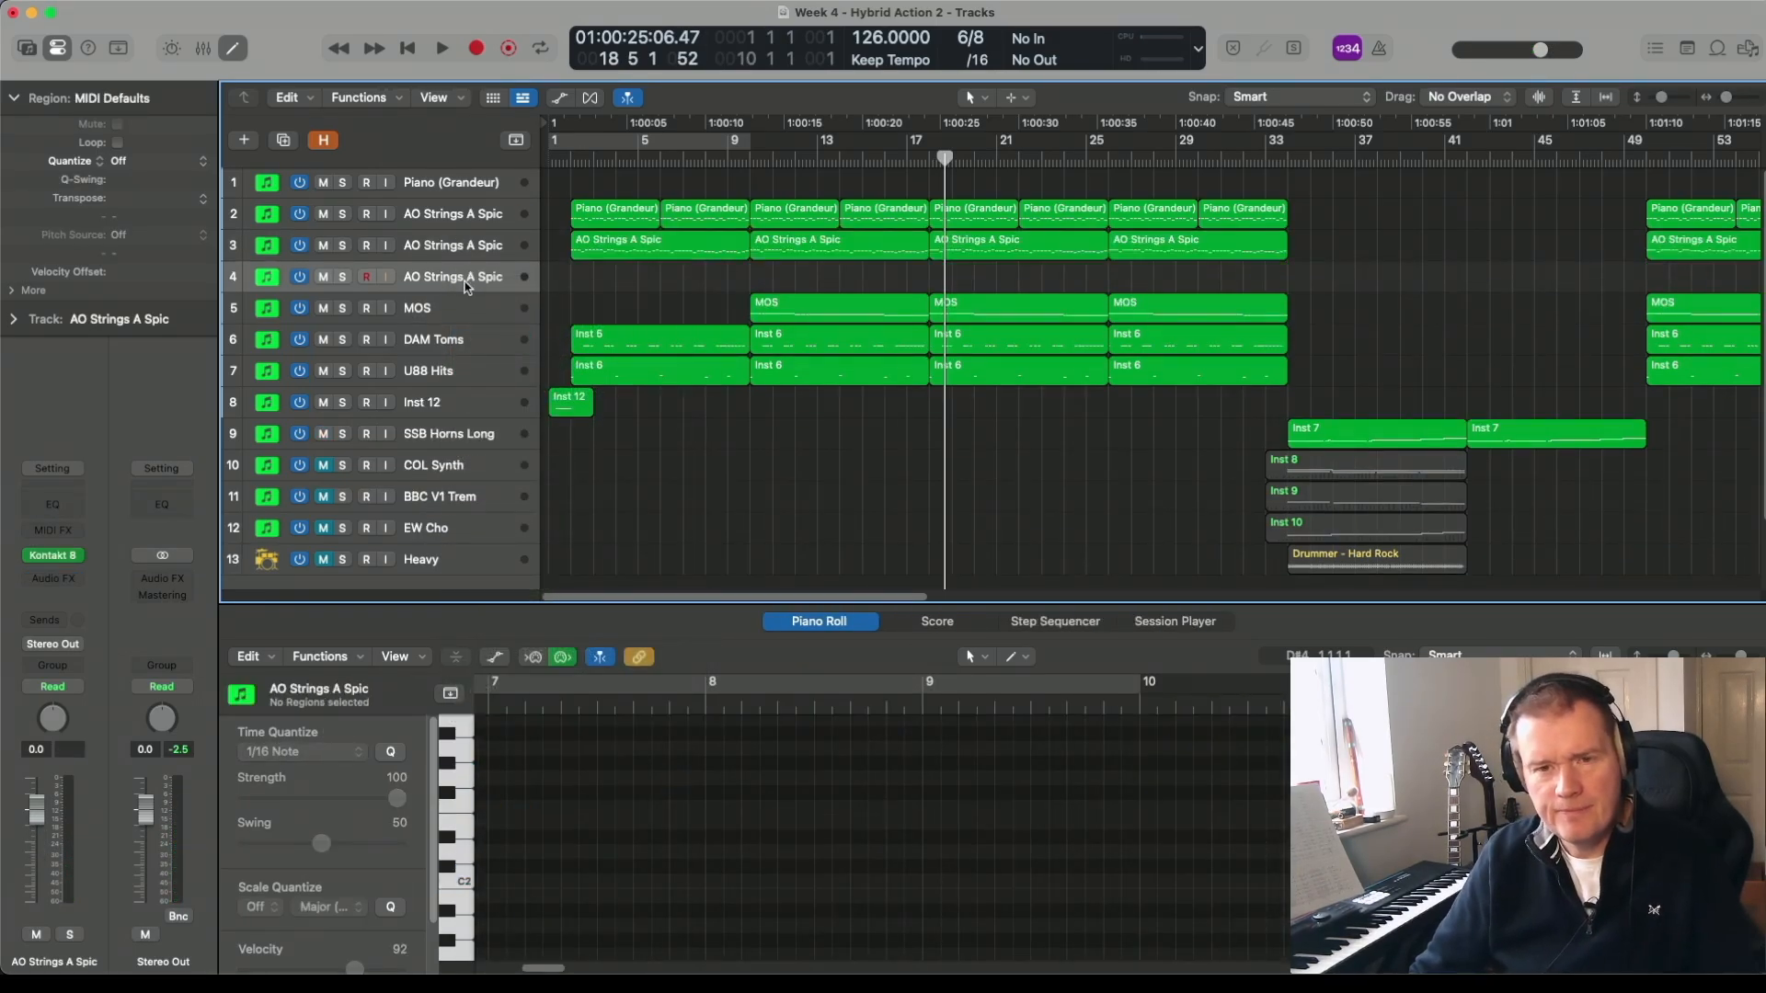
# - Inspect the Kontakt 8 instruments on the new track and the two original AO Strings A Spic tracks, and select both tracks' regions before bar 34
pyautogui.click(53, 555)
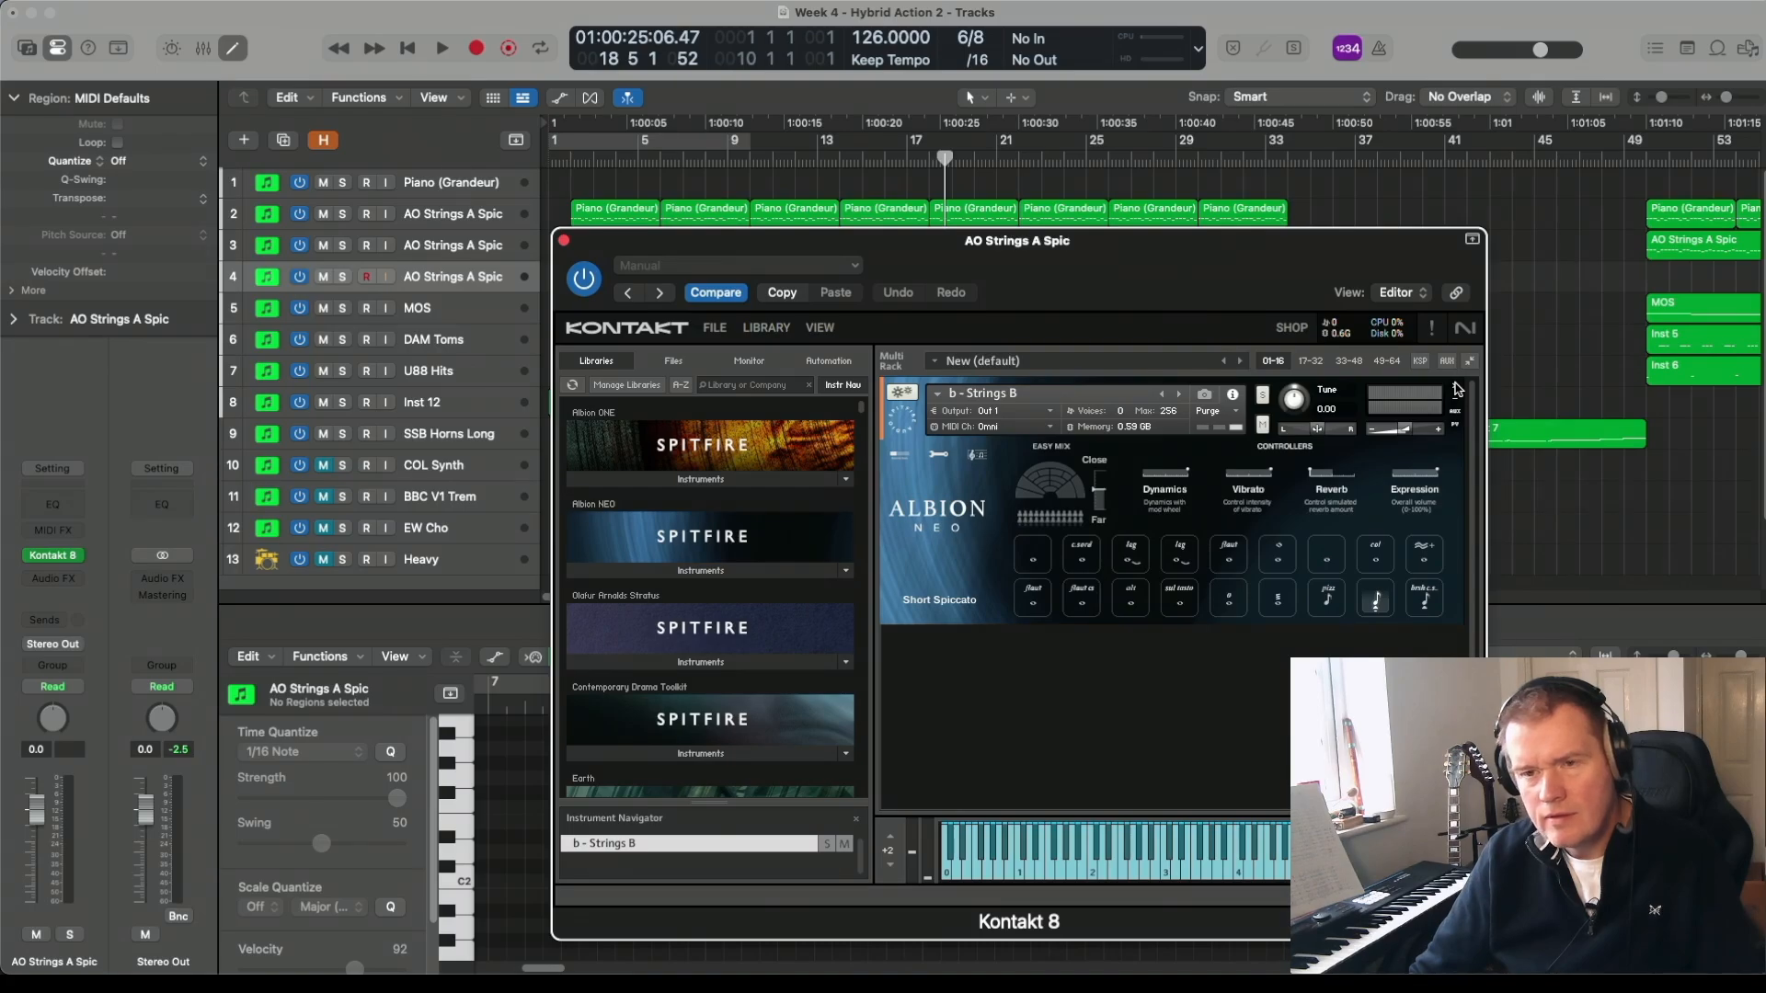
pyautogui.click(564, 242)
pyautogui.click(480, 249)
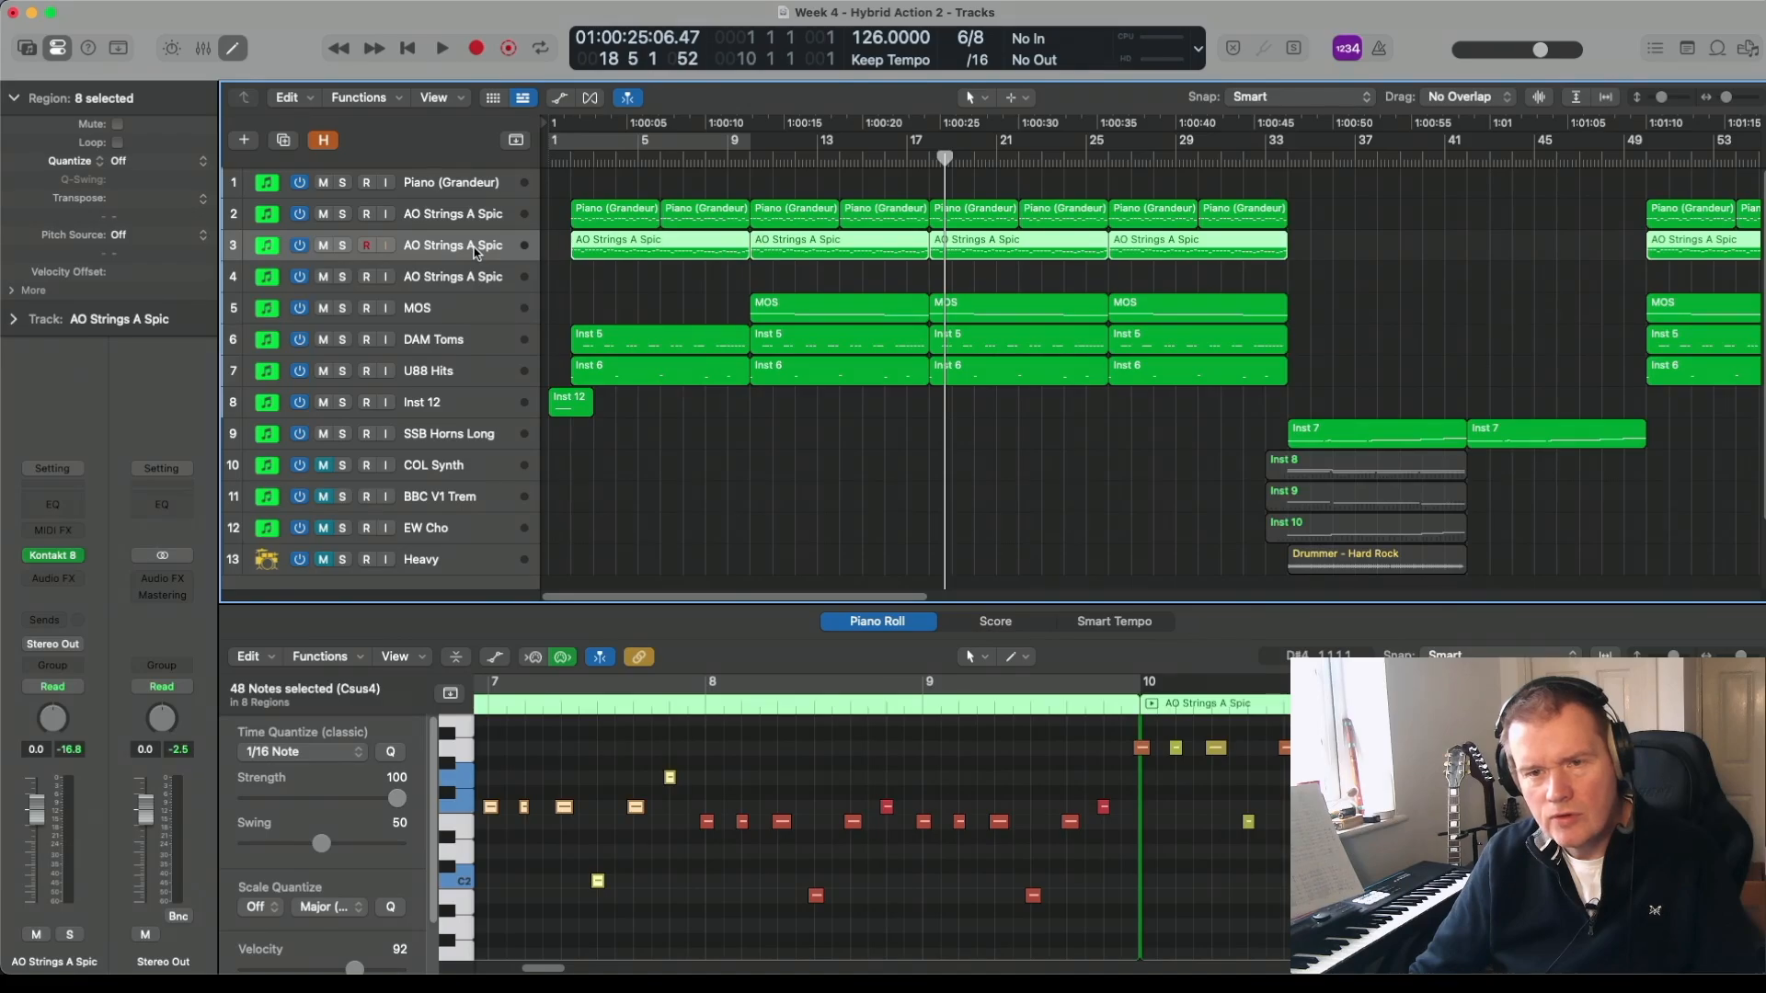
pyautogui.click(480, 217)
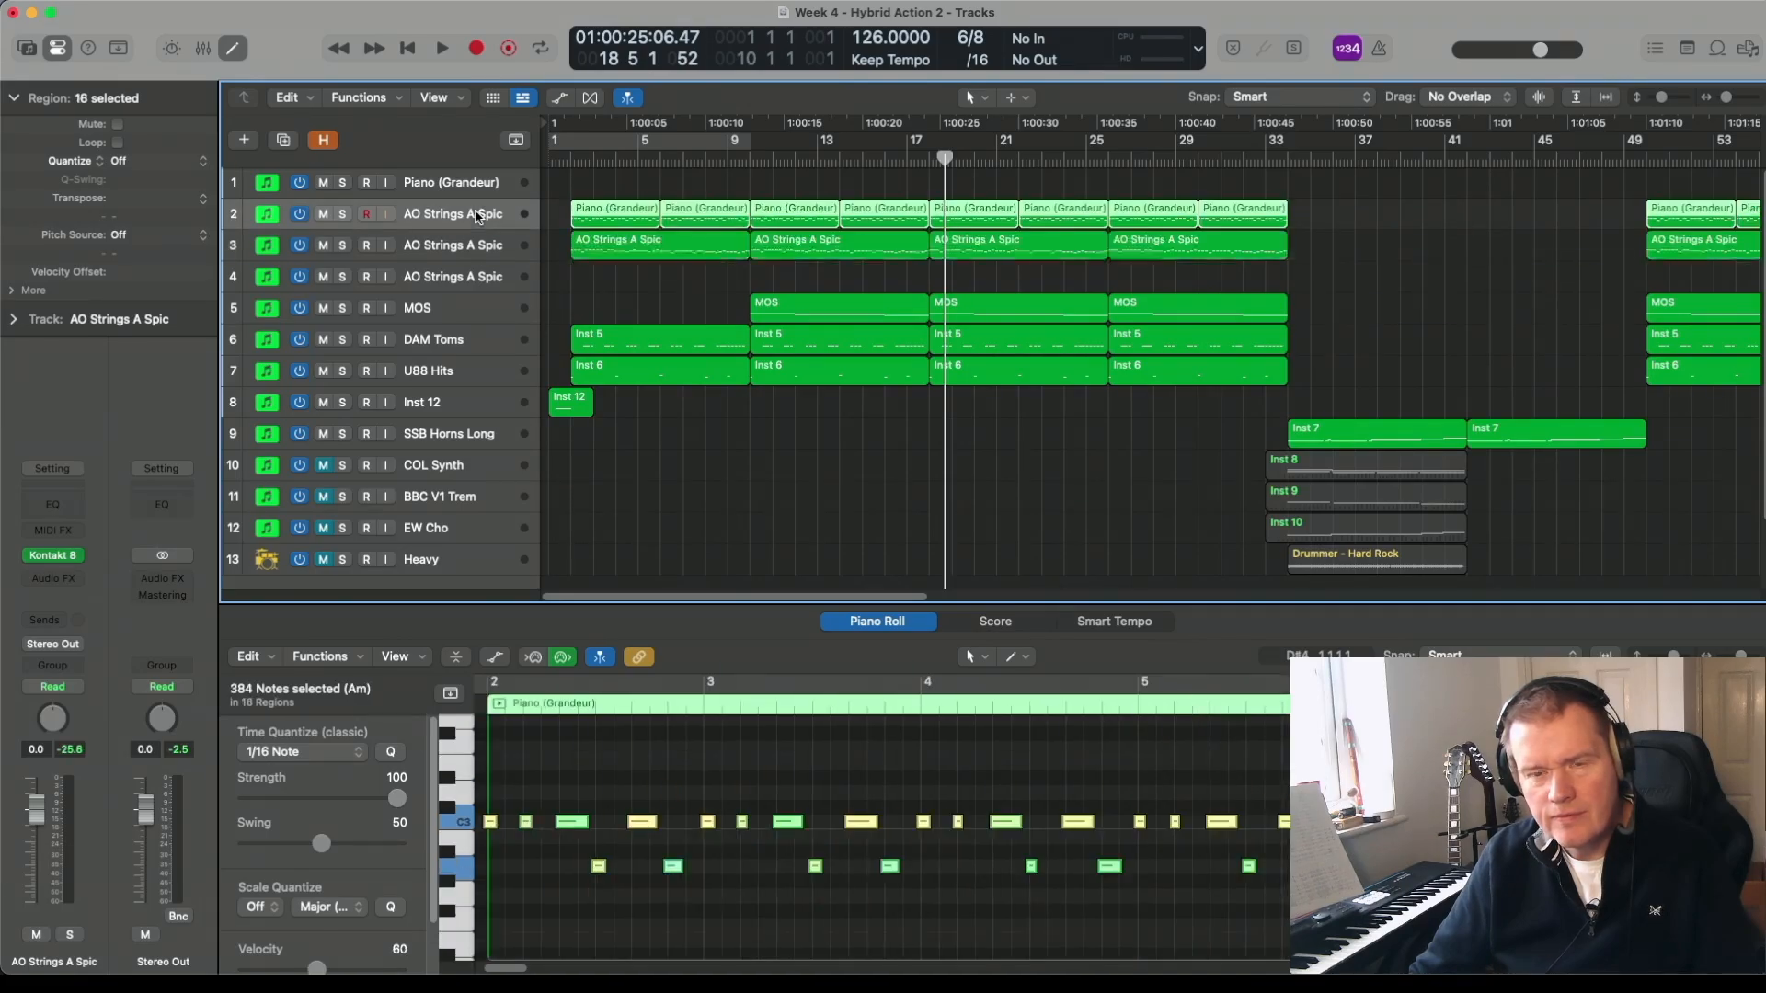
pyautogui.click(53, 557)
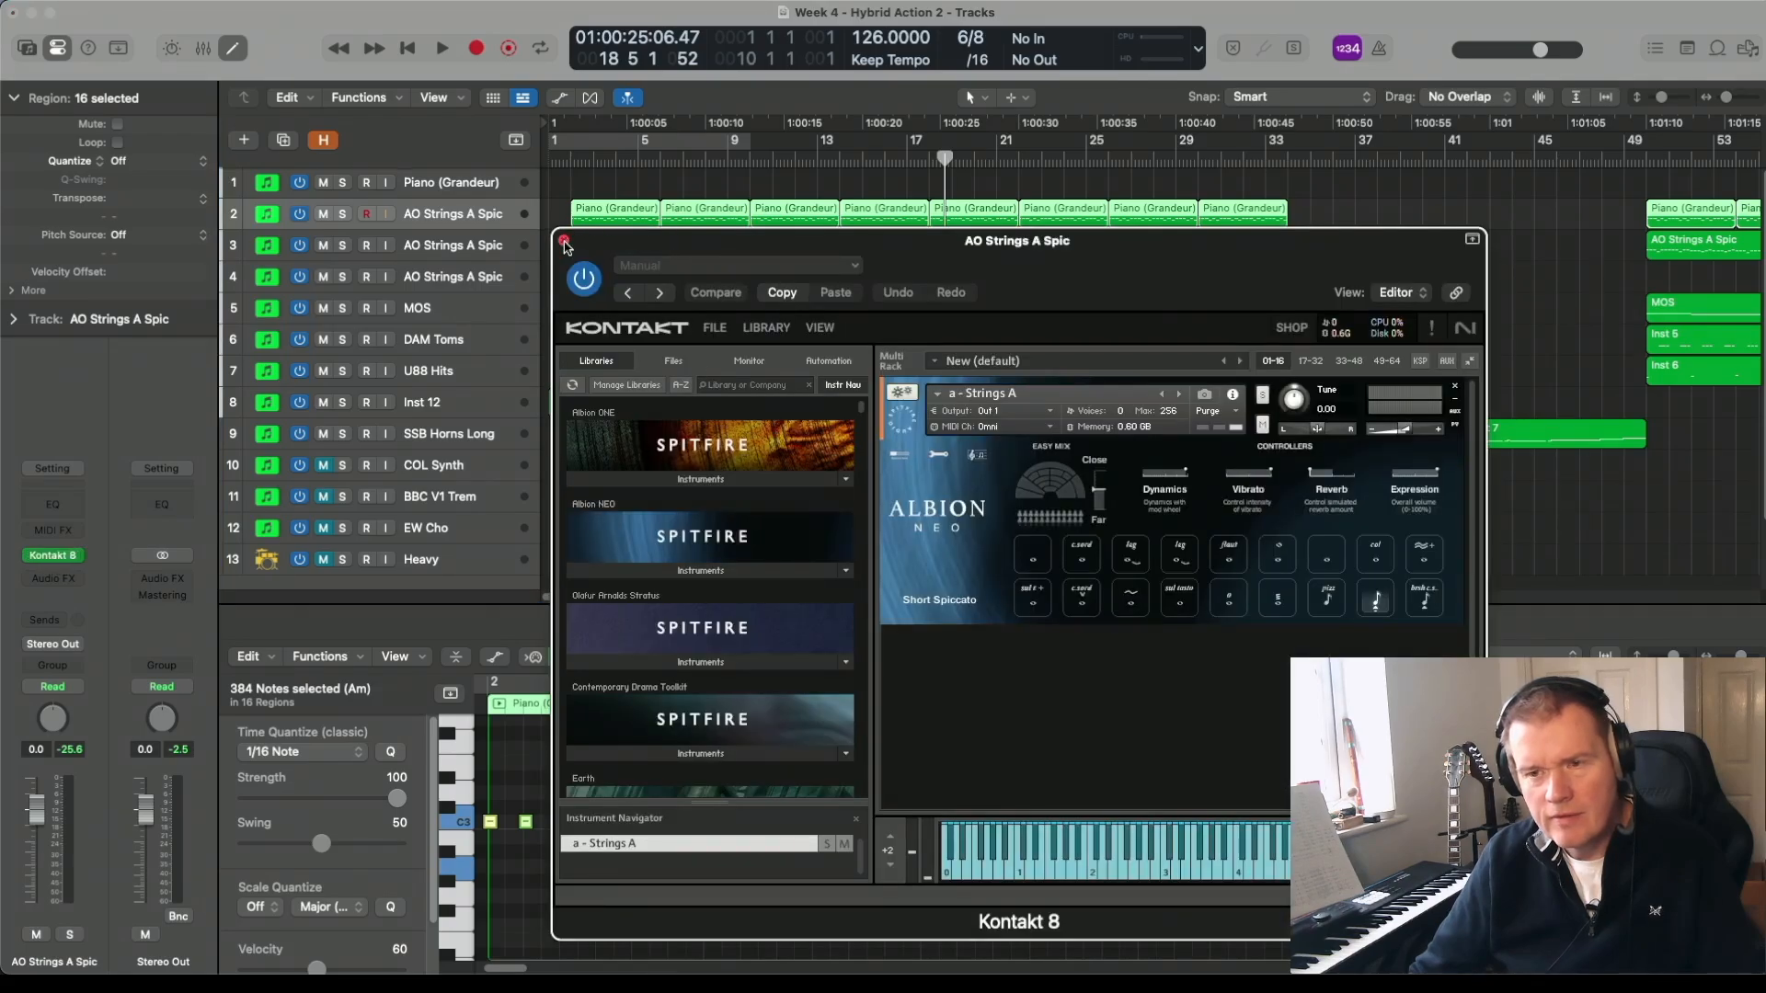
pyautogui.click(564, 243)
pyautogui.click(454, 252)
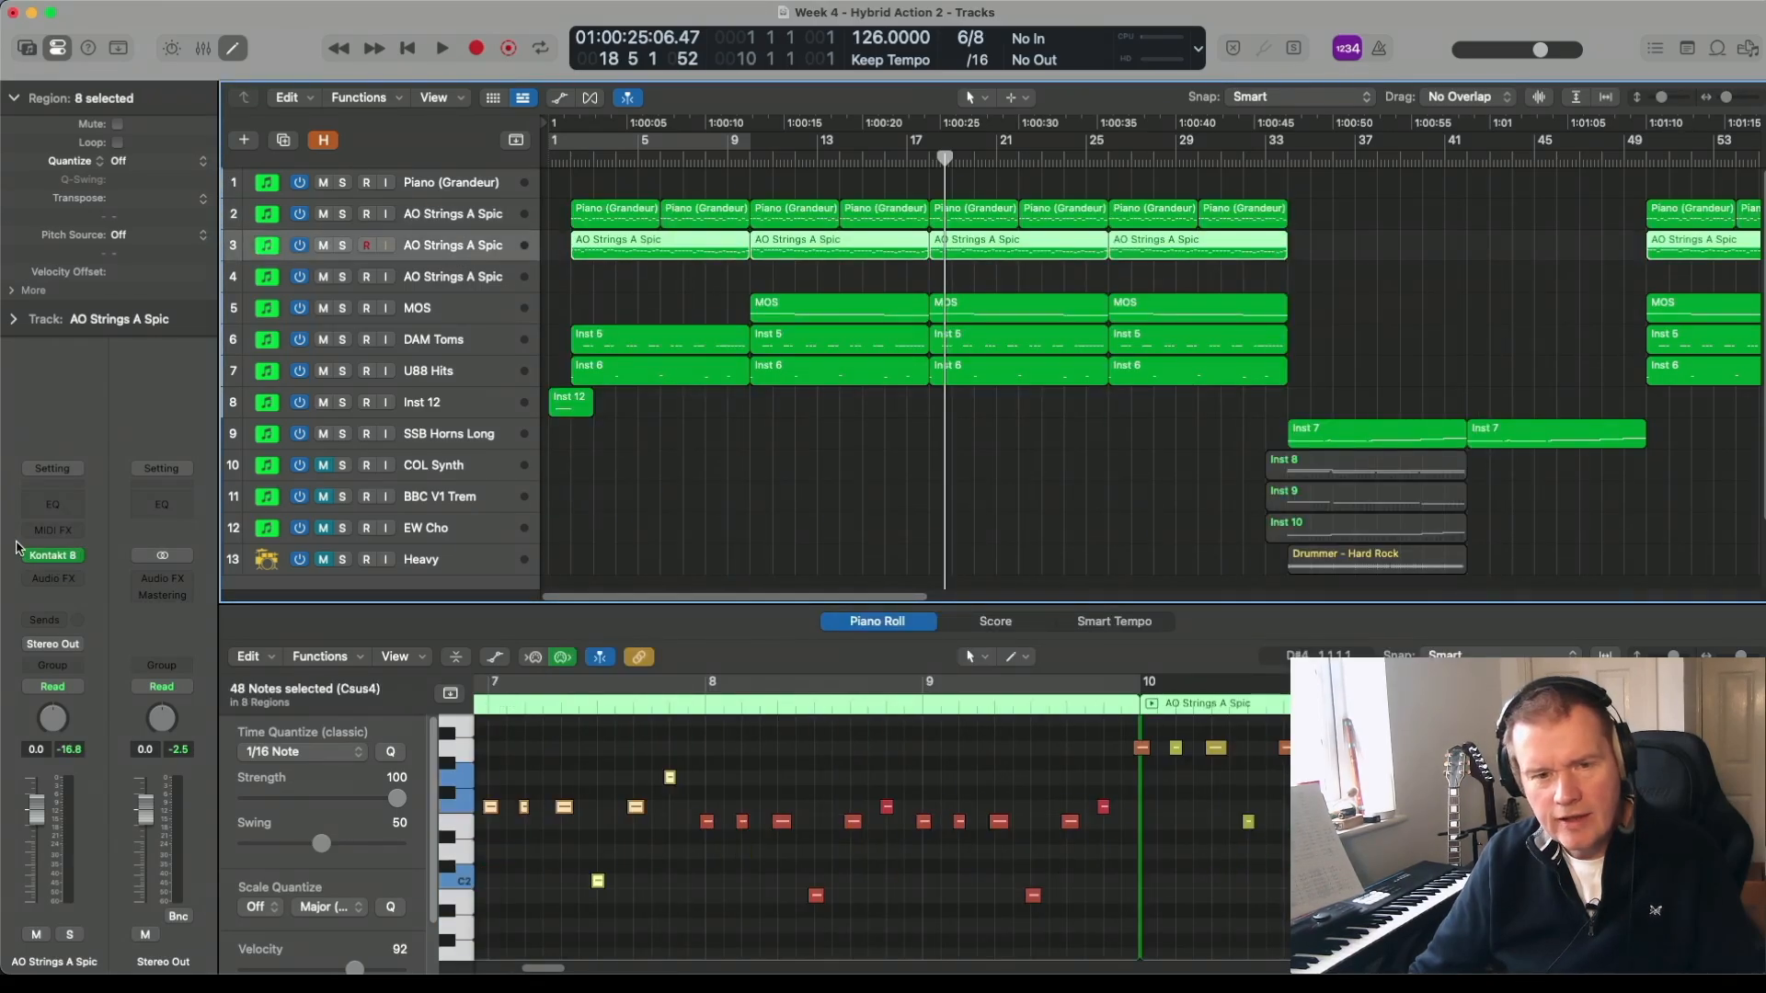
pyautogui.click(53, 556)
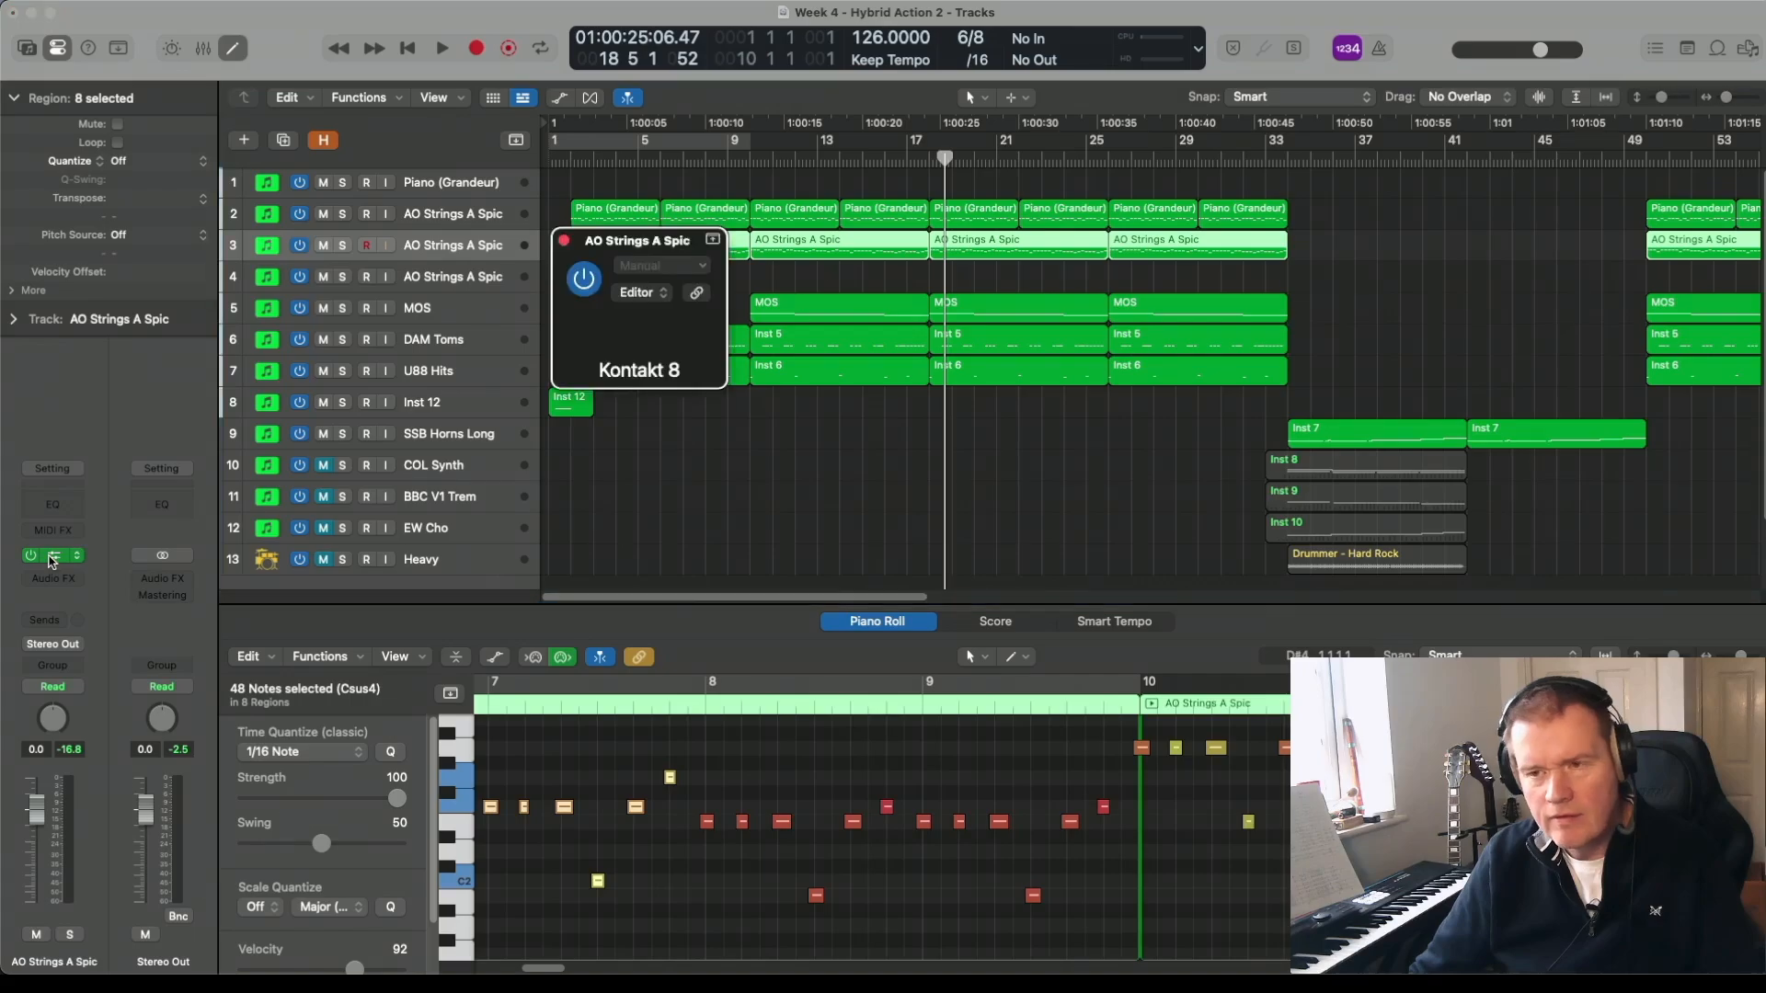
pyautogui.click(564, 243)
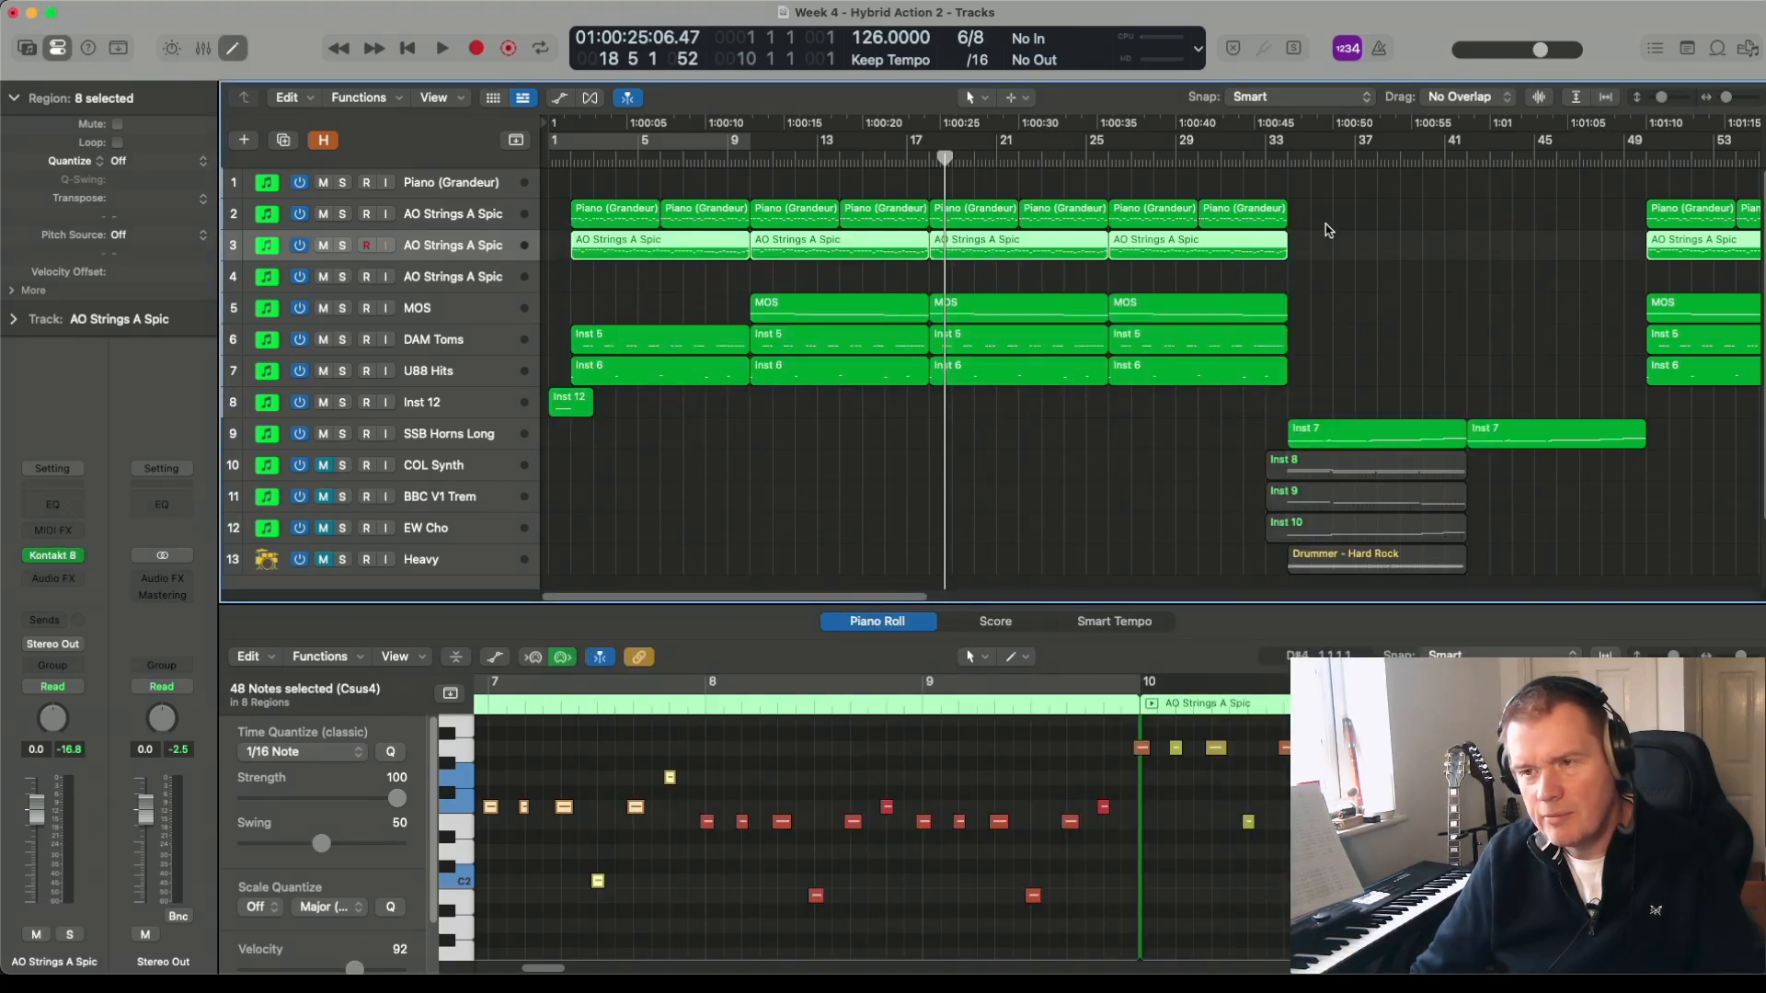
pyautogui.moveTo(1337, 245); pyautogui.dragTo(565, 216)
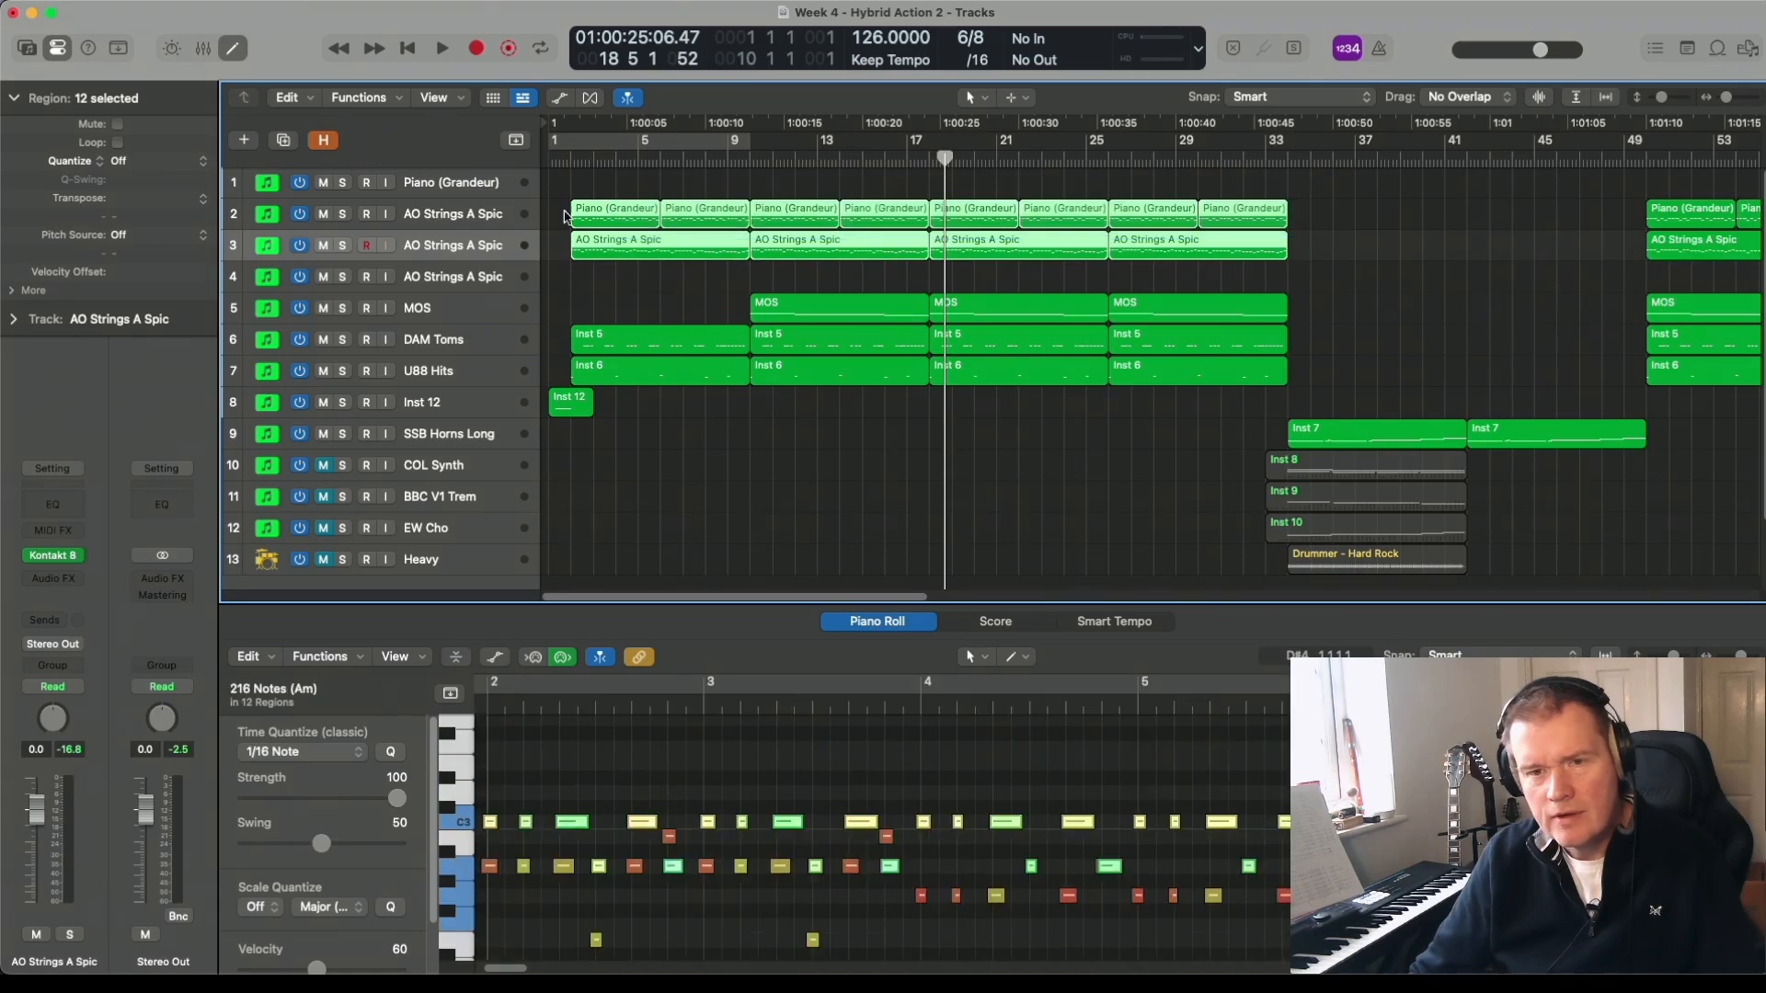
# - Rename all three AO Strings A Spic tracks to AN Strings A Spic
pyautogui.doubleClick(416, 217)
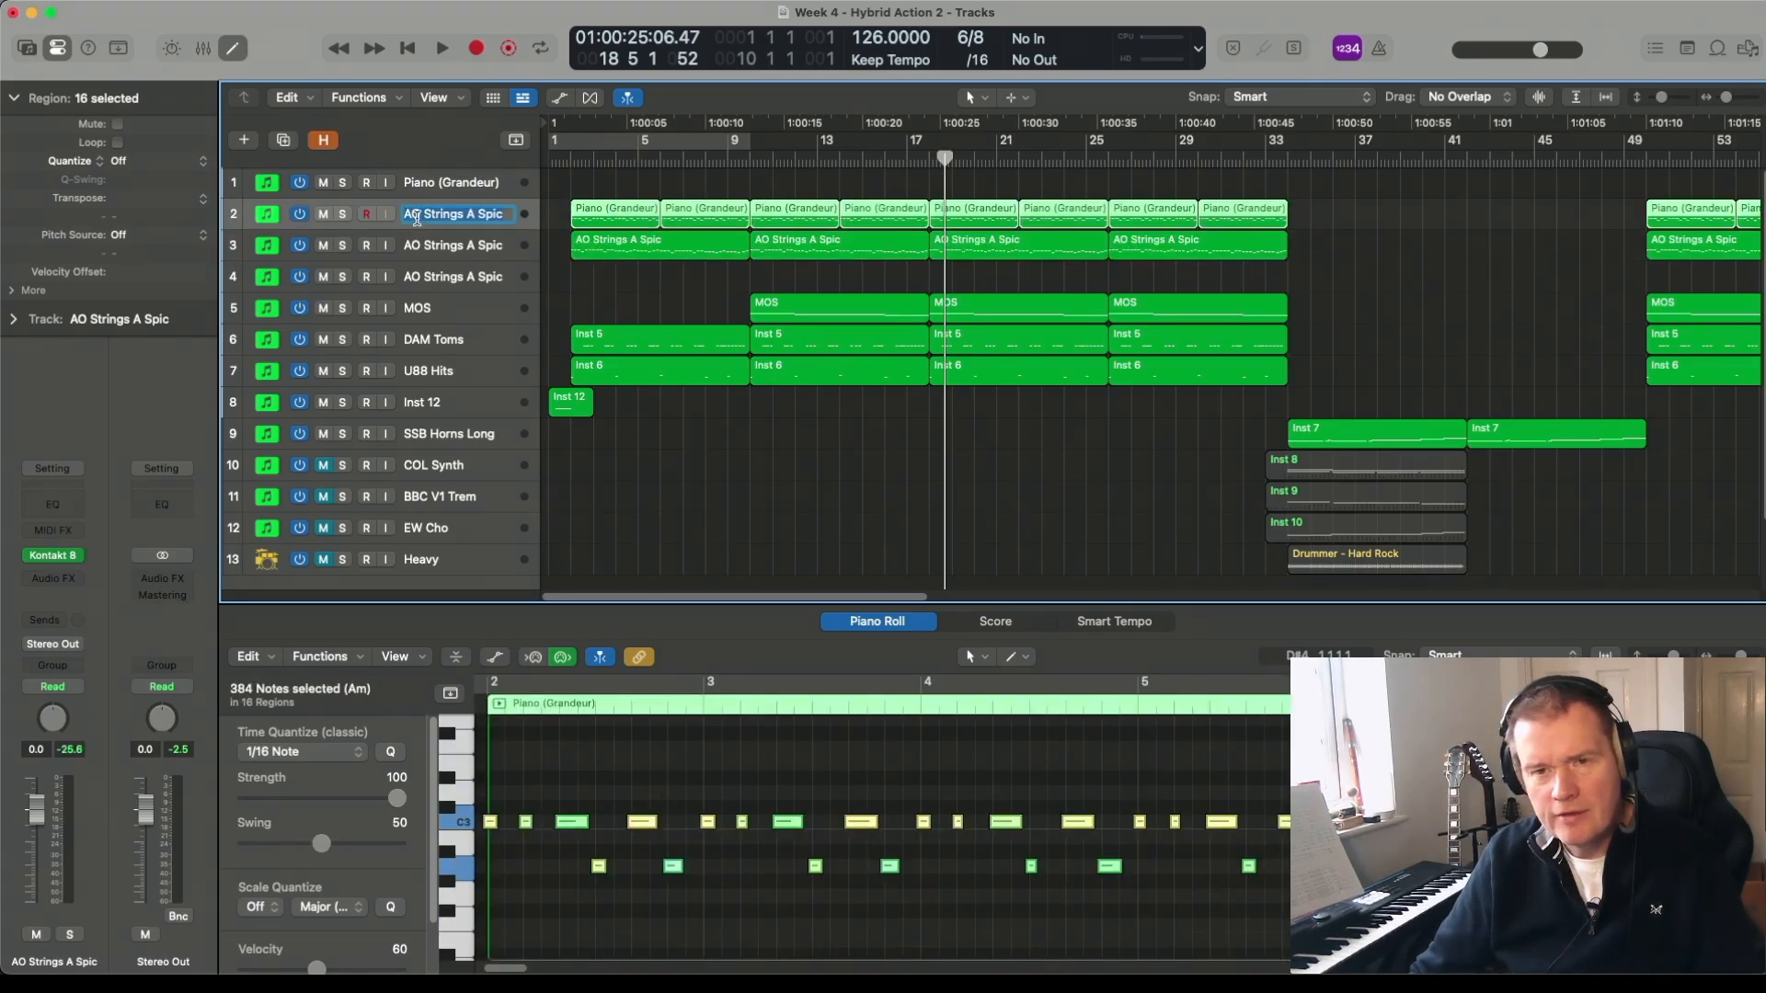
pyautogui.press('BackSpace')
pyautogui.write('N')
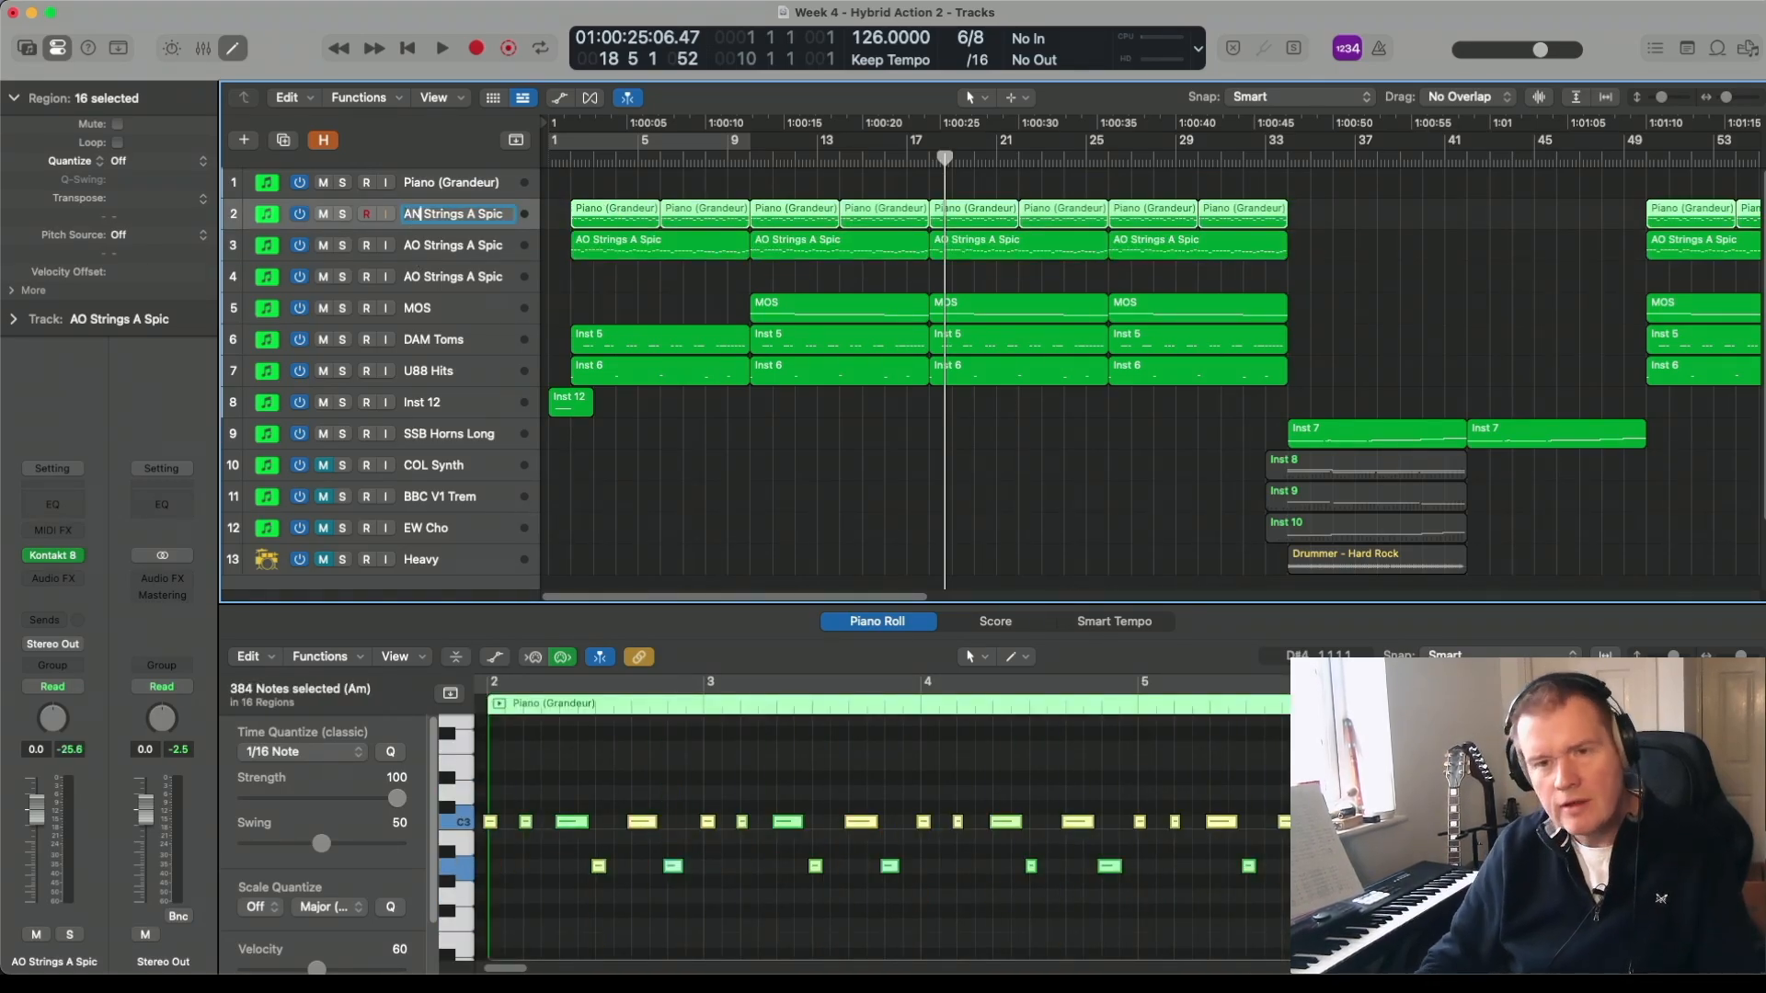
pyautogui.press('Return')
pyautogui.doubleClick(419, 243)
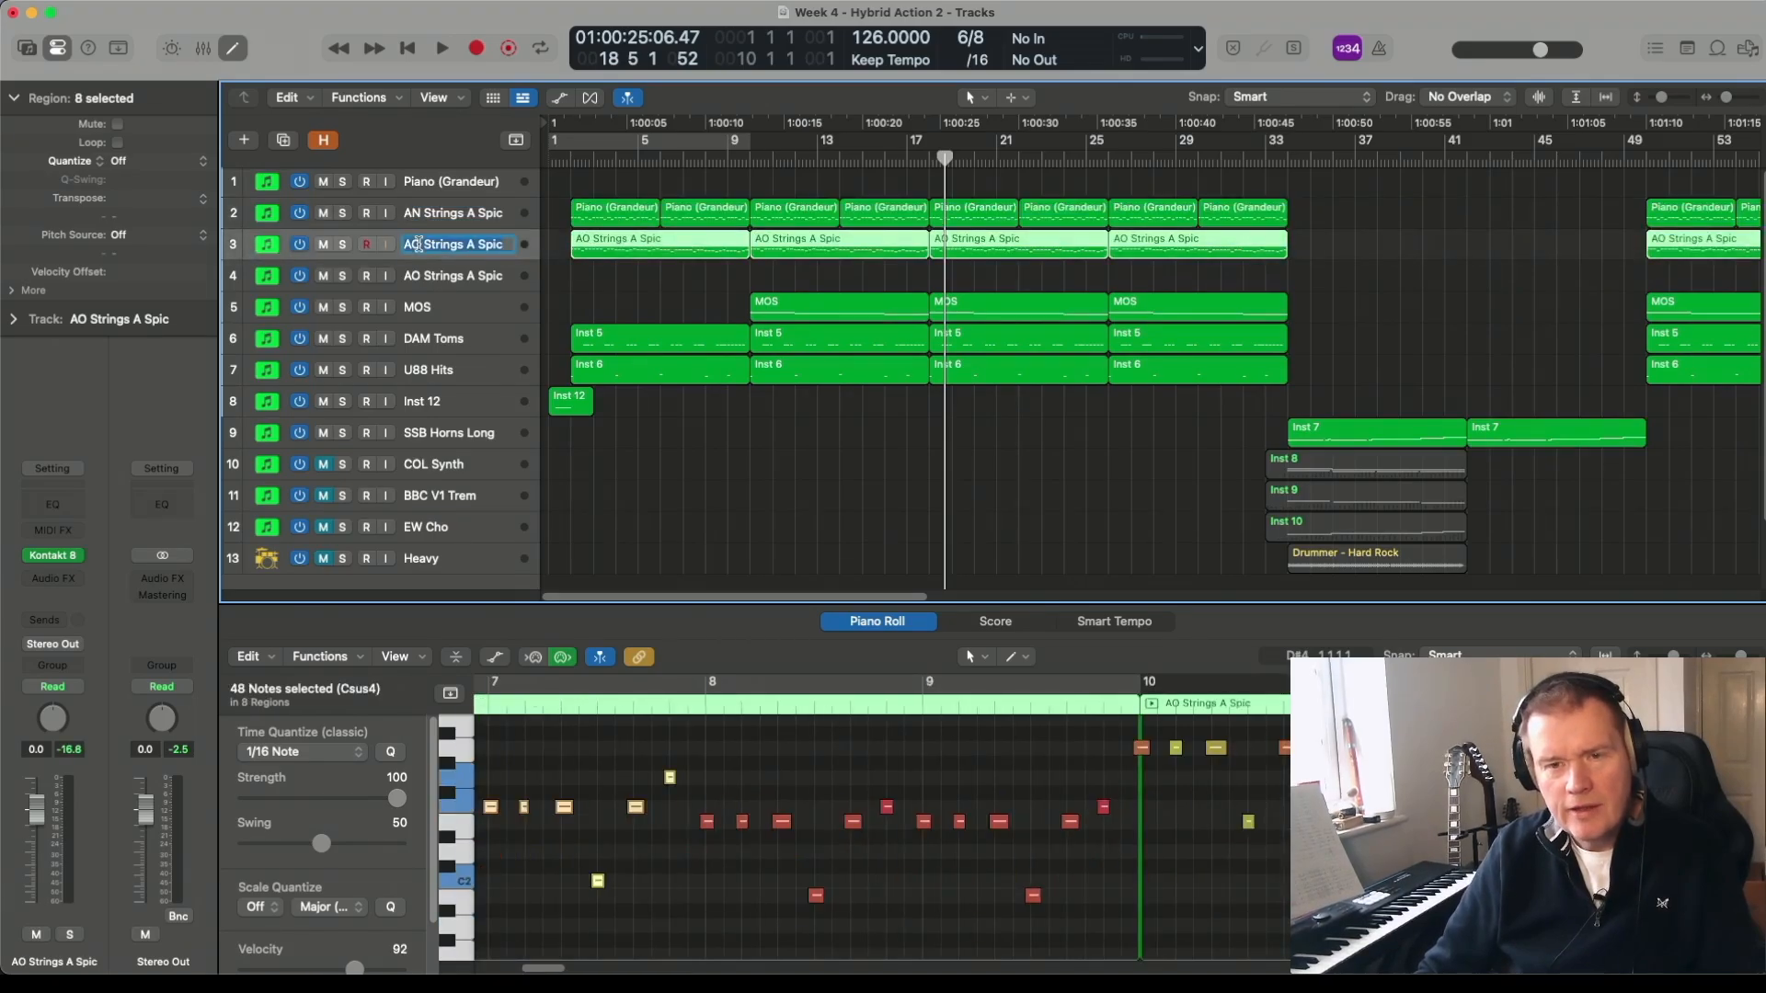
pyautogui.press('BackSpace')
pyautogui.write('N')
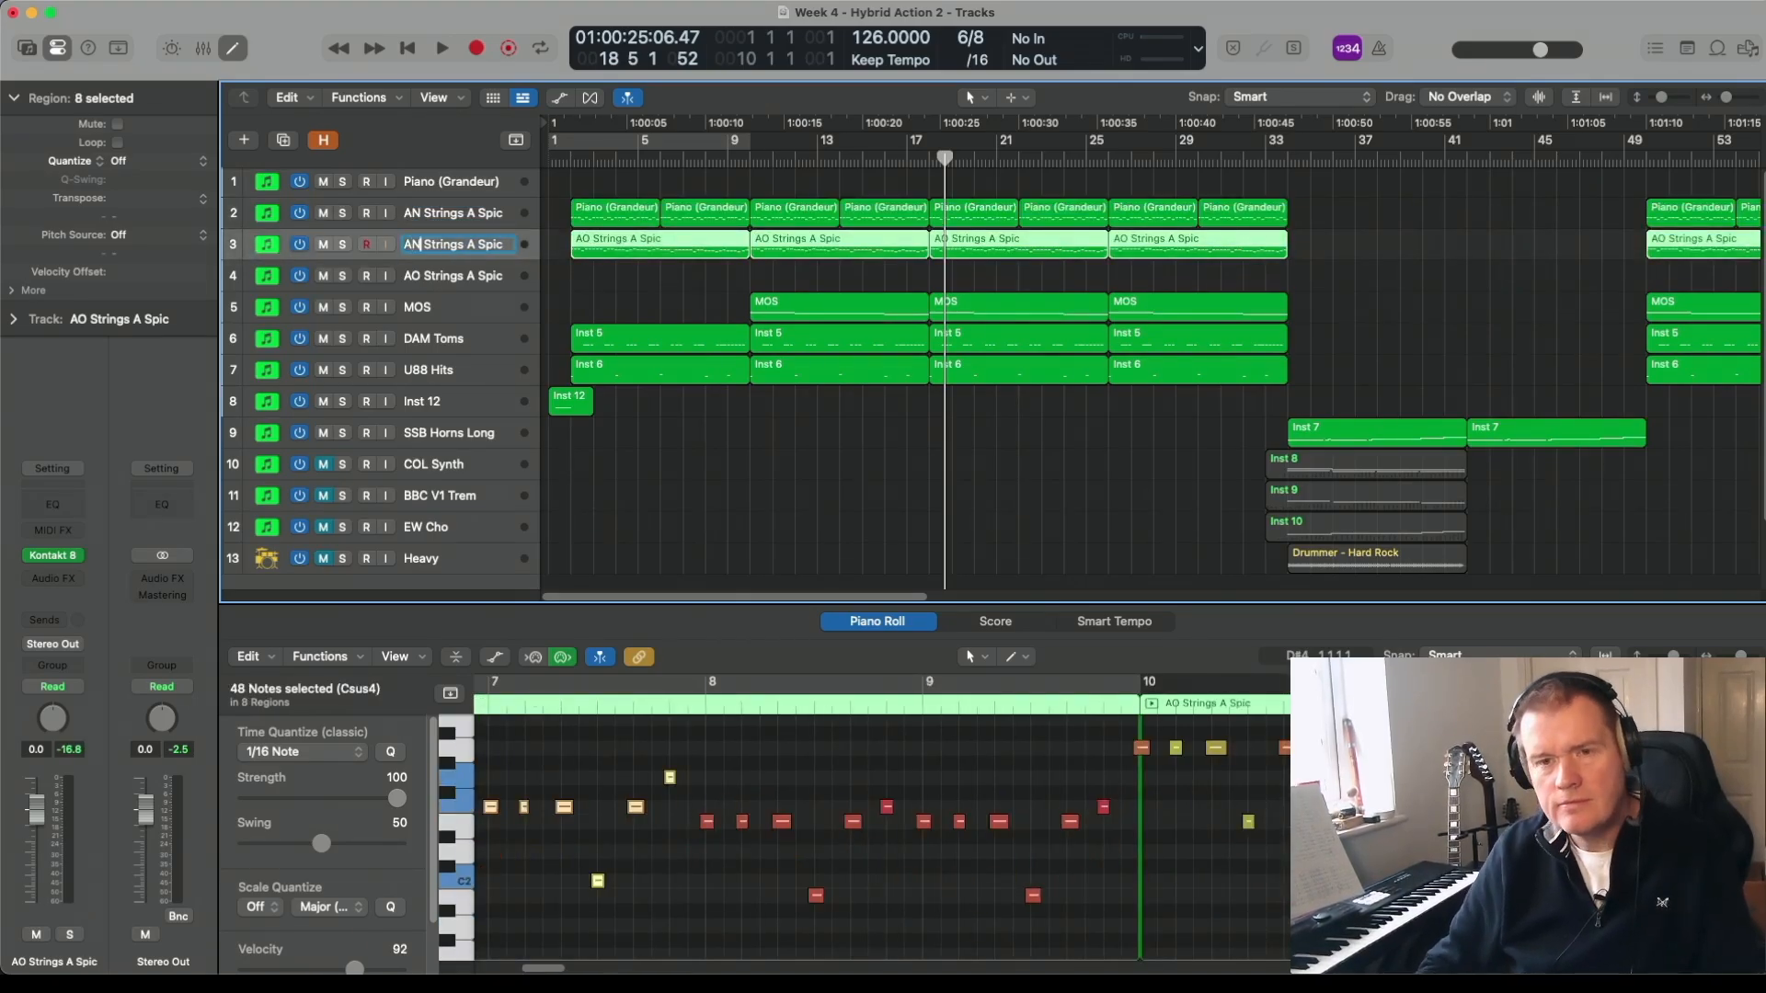
pyautogui.click(414, 278)
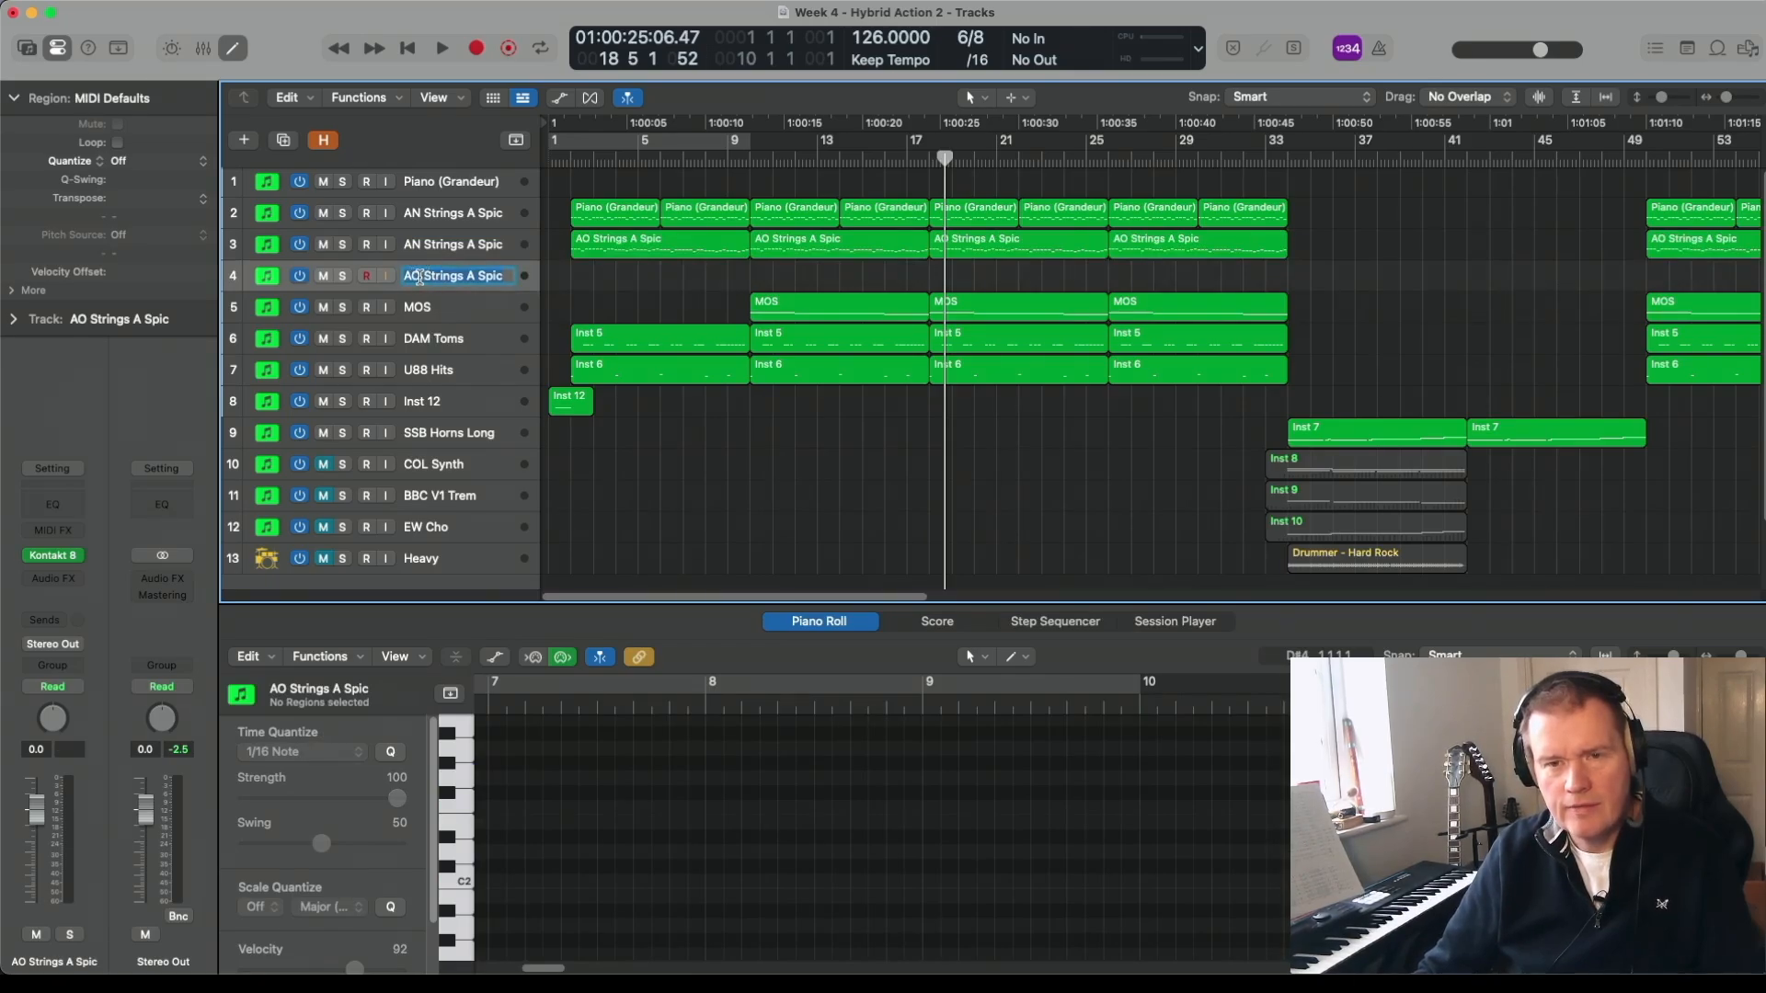
pyautogui.press('BackSpace')
pyautogui.write('N')
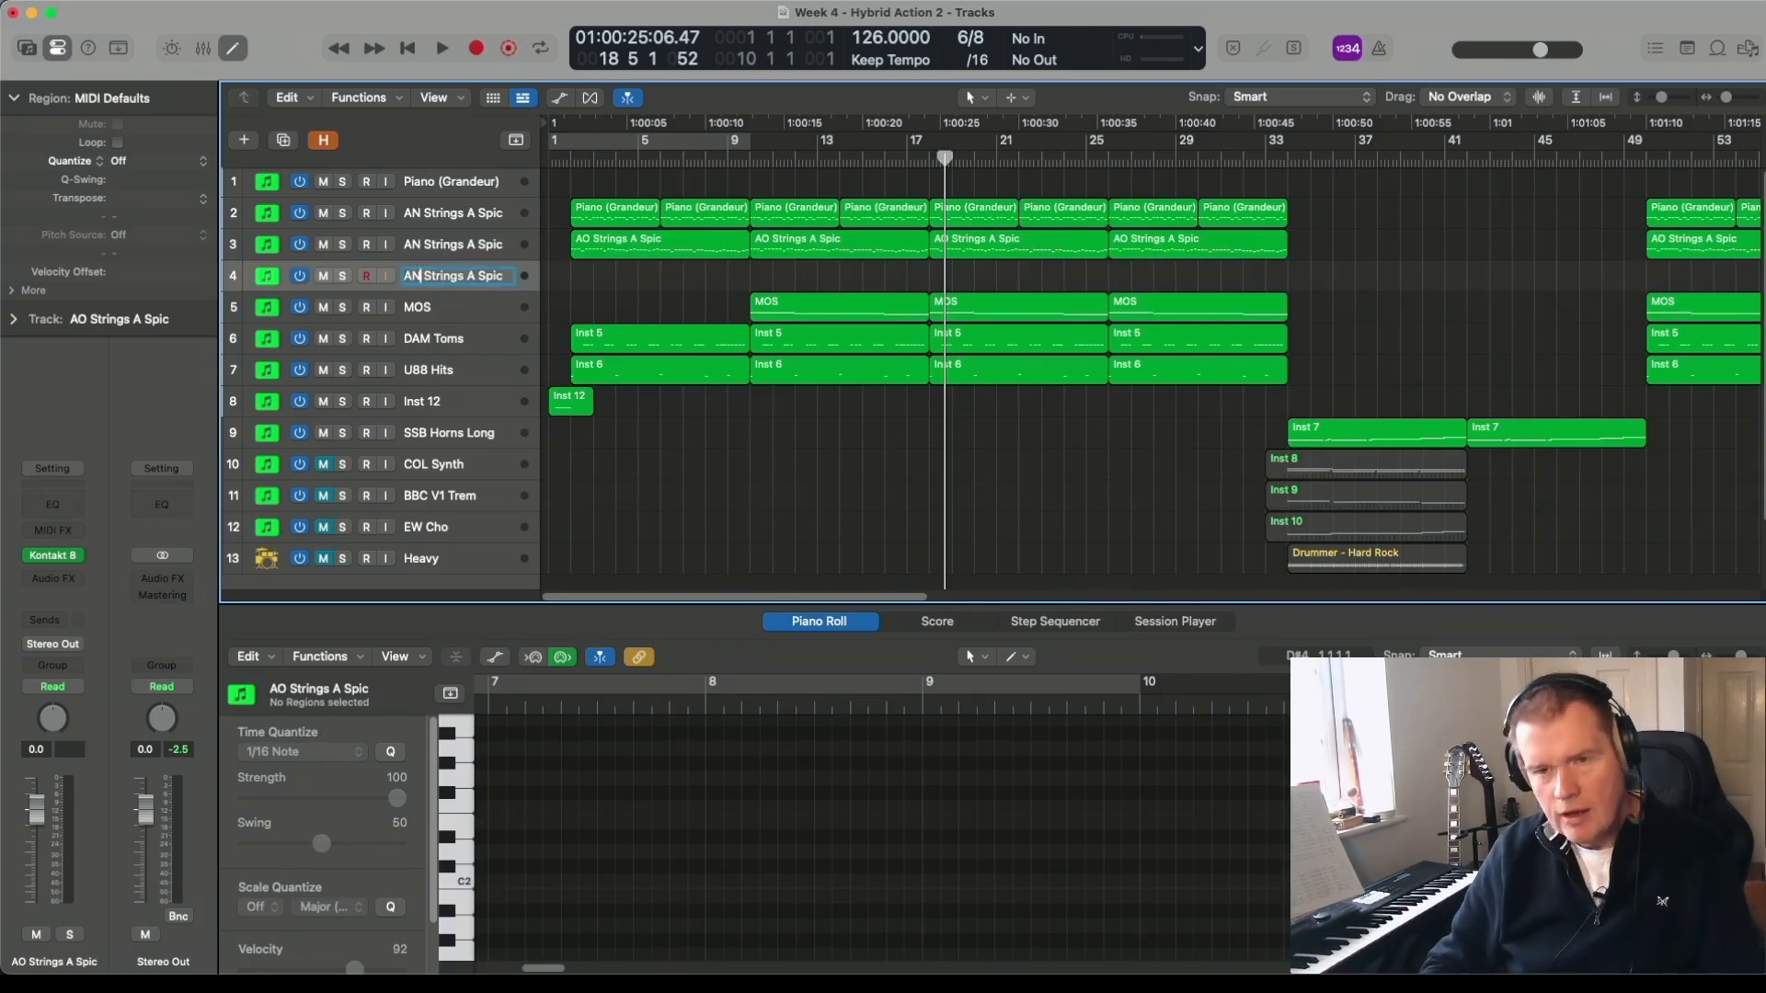
pyautogui.press('Return')
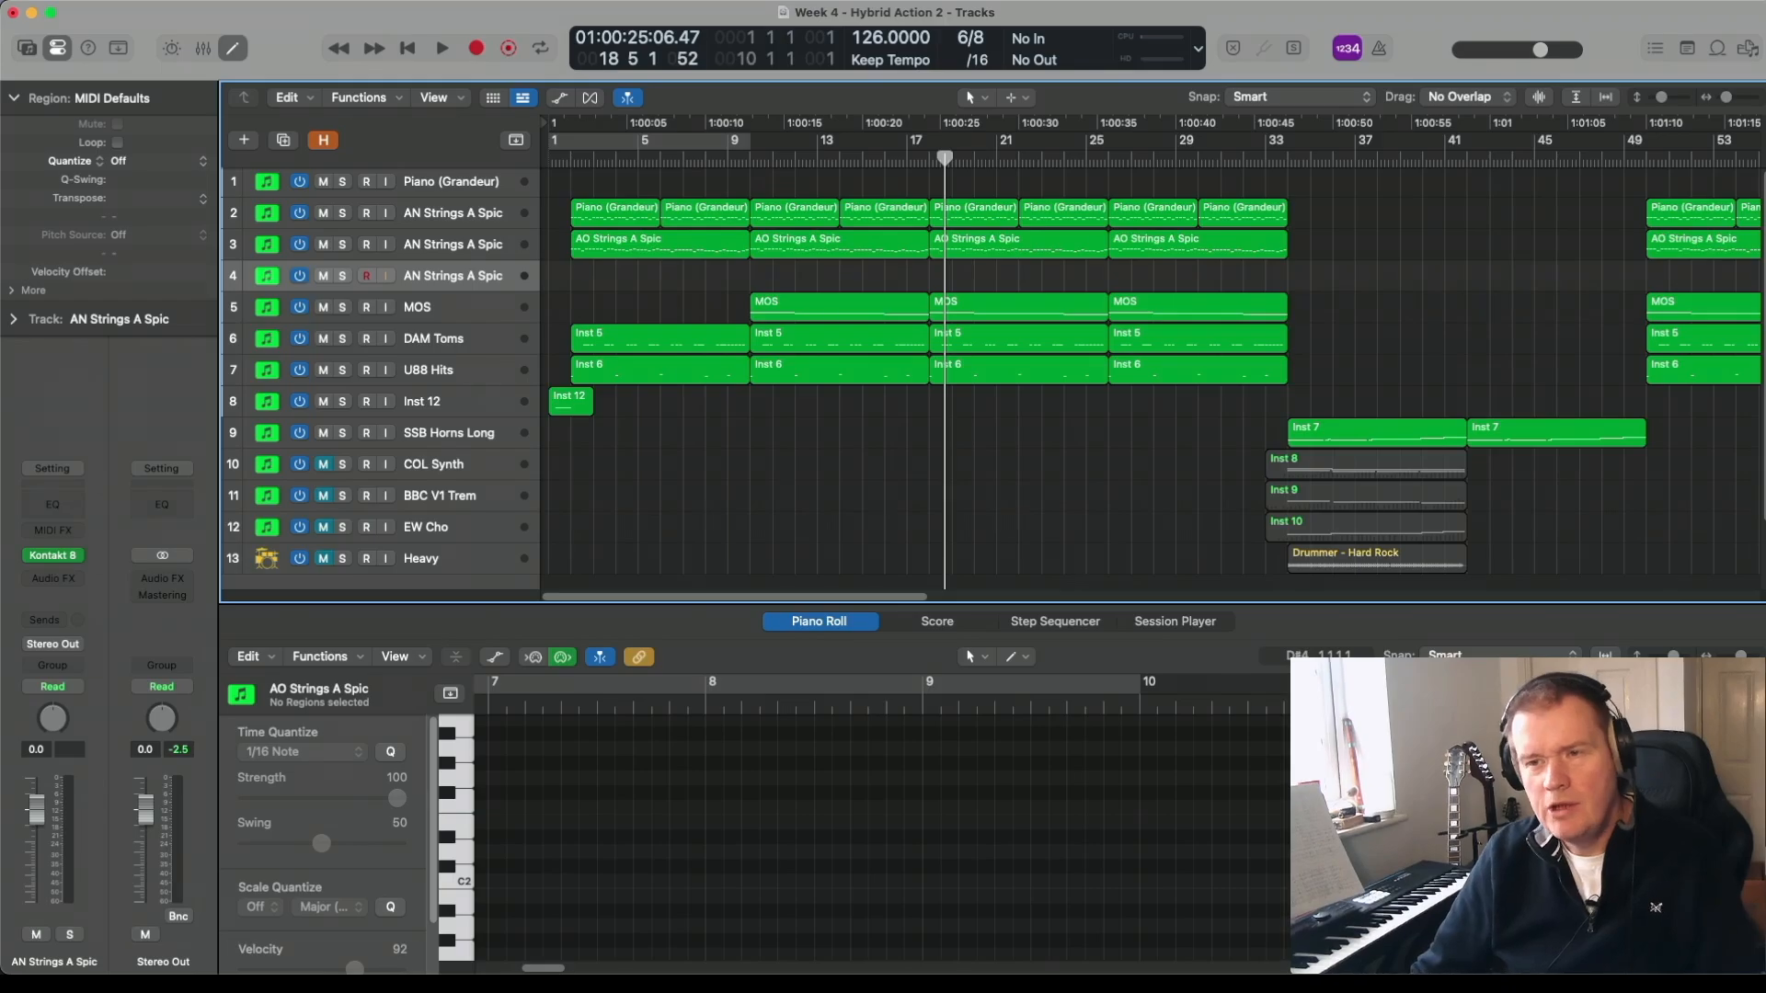
# - Audition the Long Tremolo, Long Sul Tasto and Super Flautando articulations of the fourth track's Kontakt instrument against the playing arrangement
pyautogui.press('space')
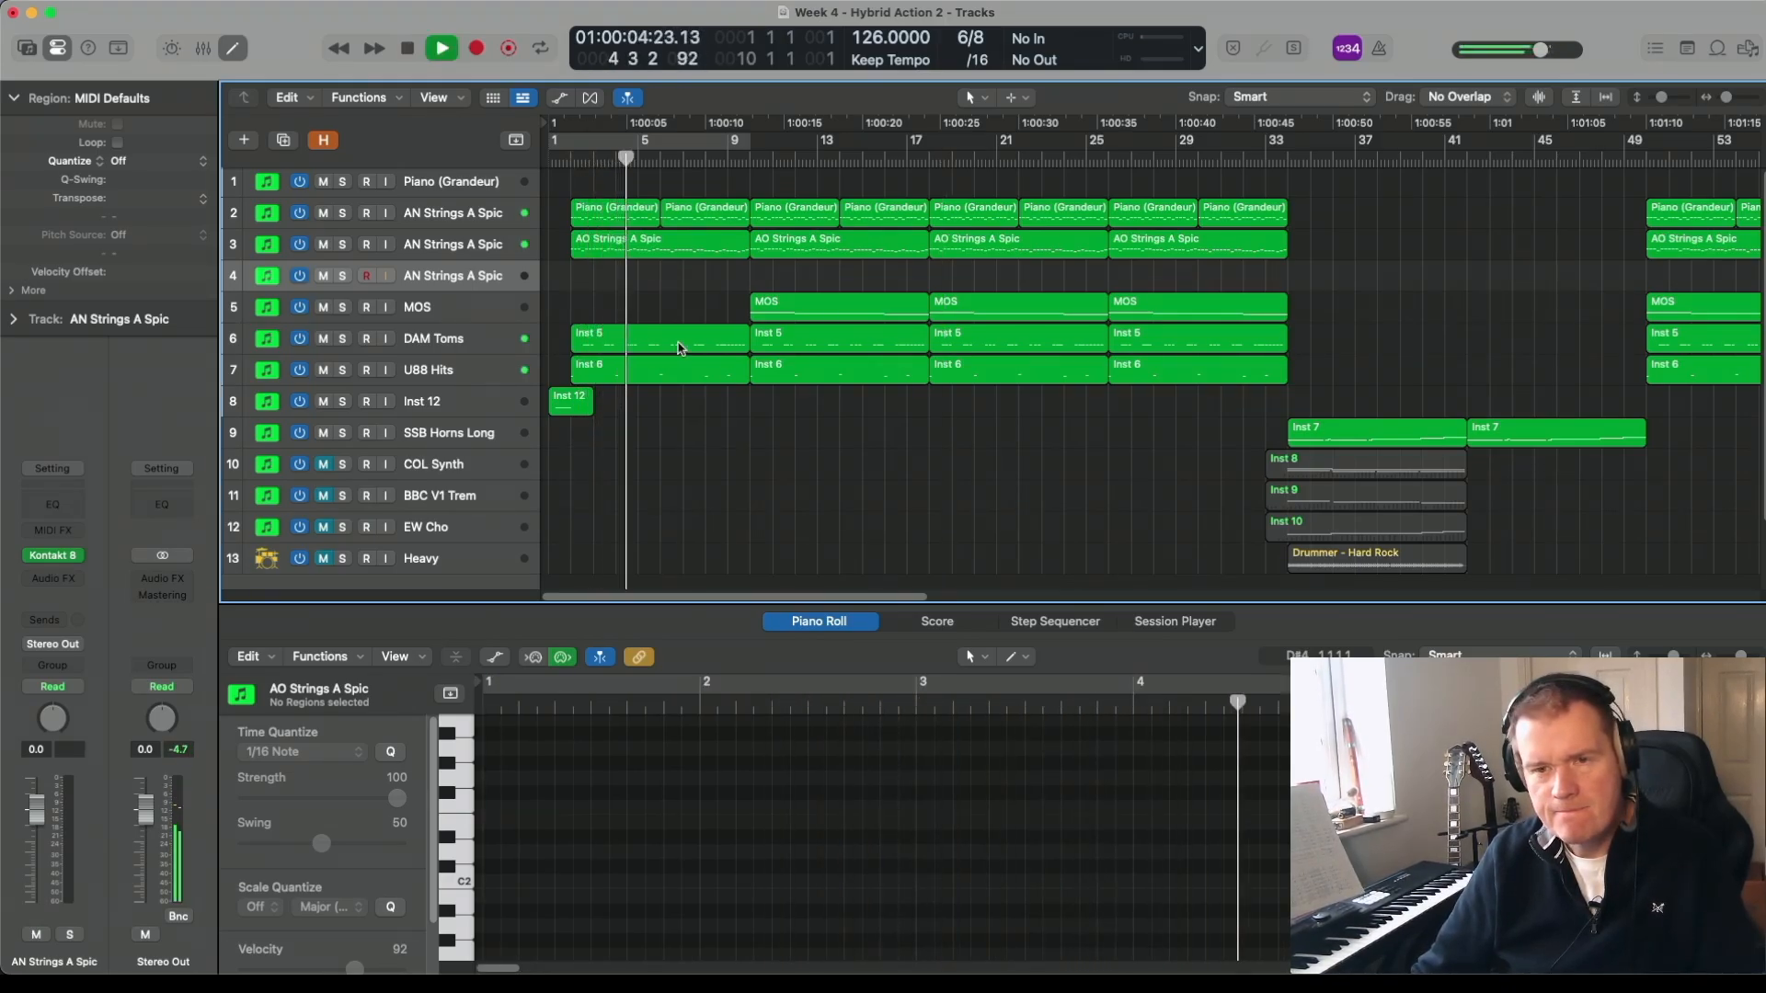
pyautogui.click(80, 557)
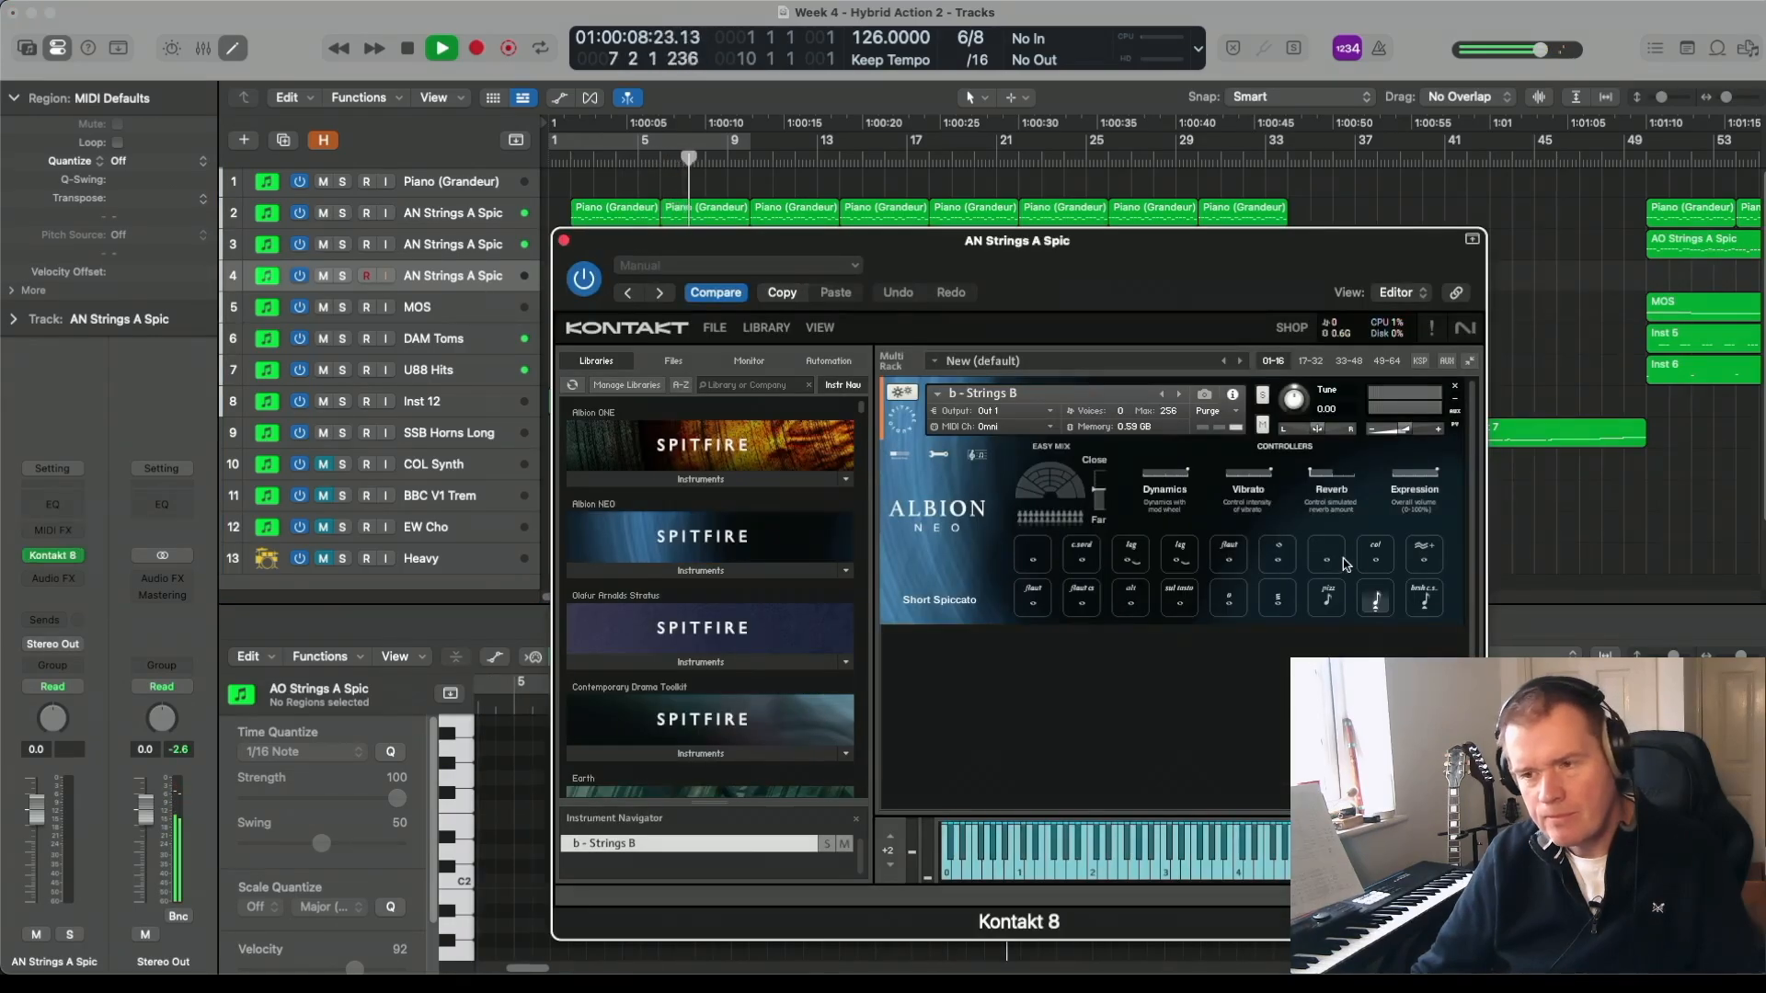
pyautogui.click(1277, 613)
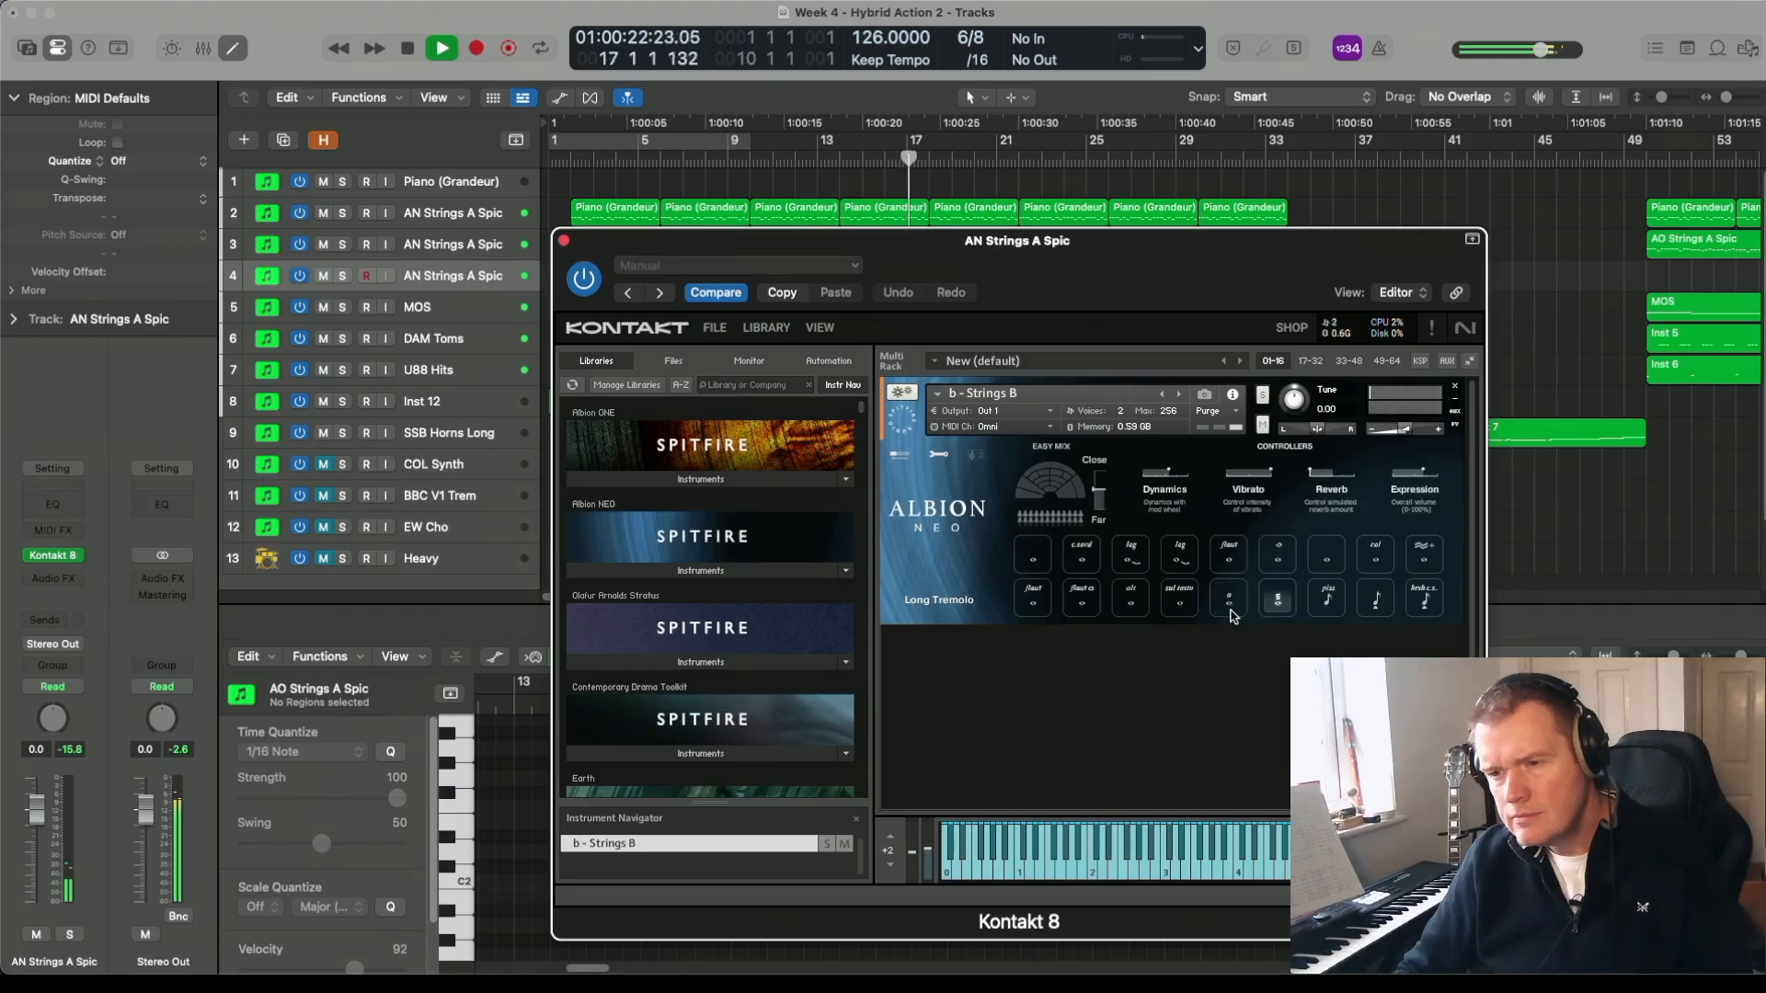
pyautogui.click(1185, 611)
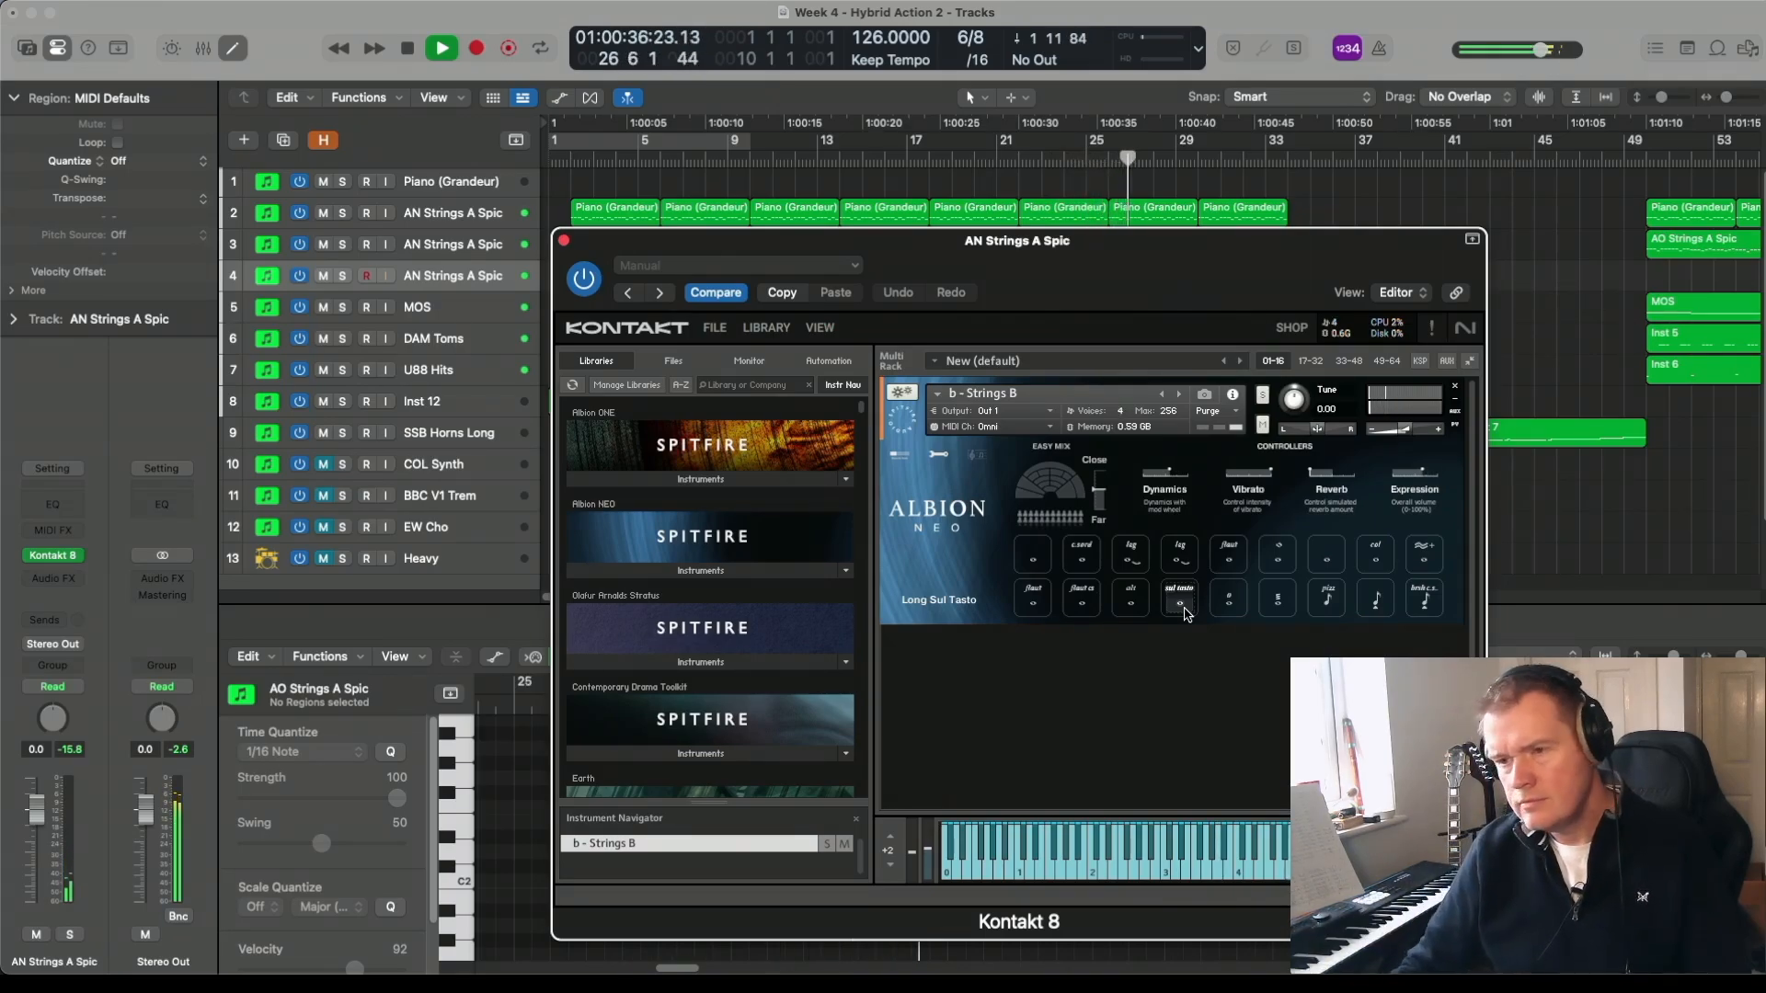
pyautogui.click(1045, 603)
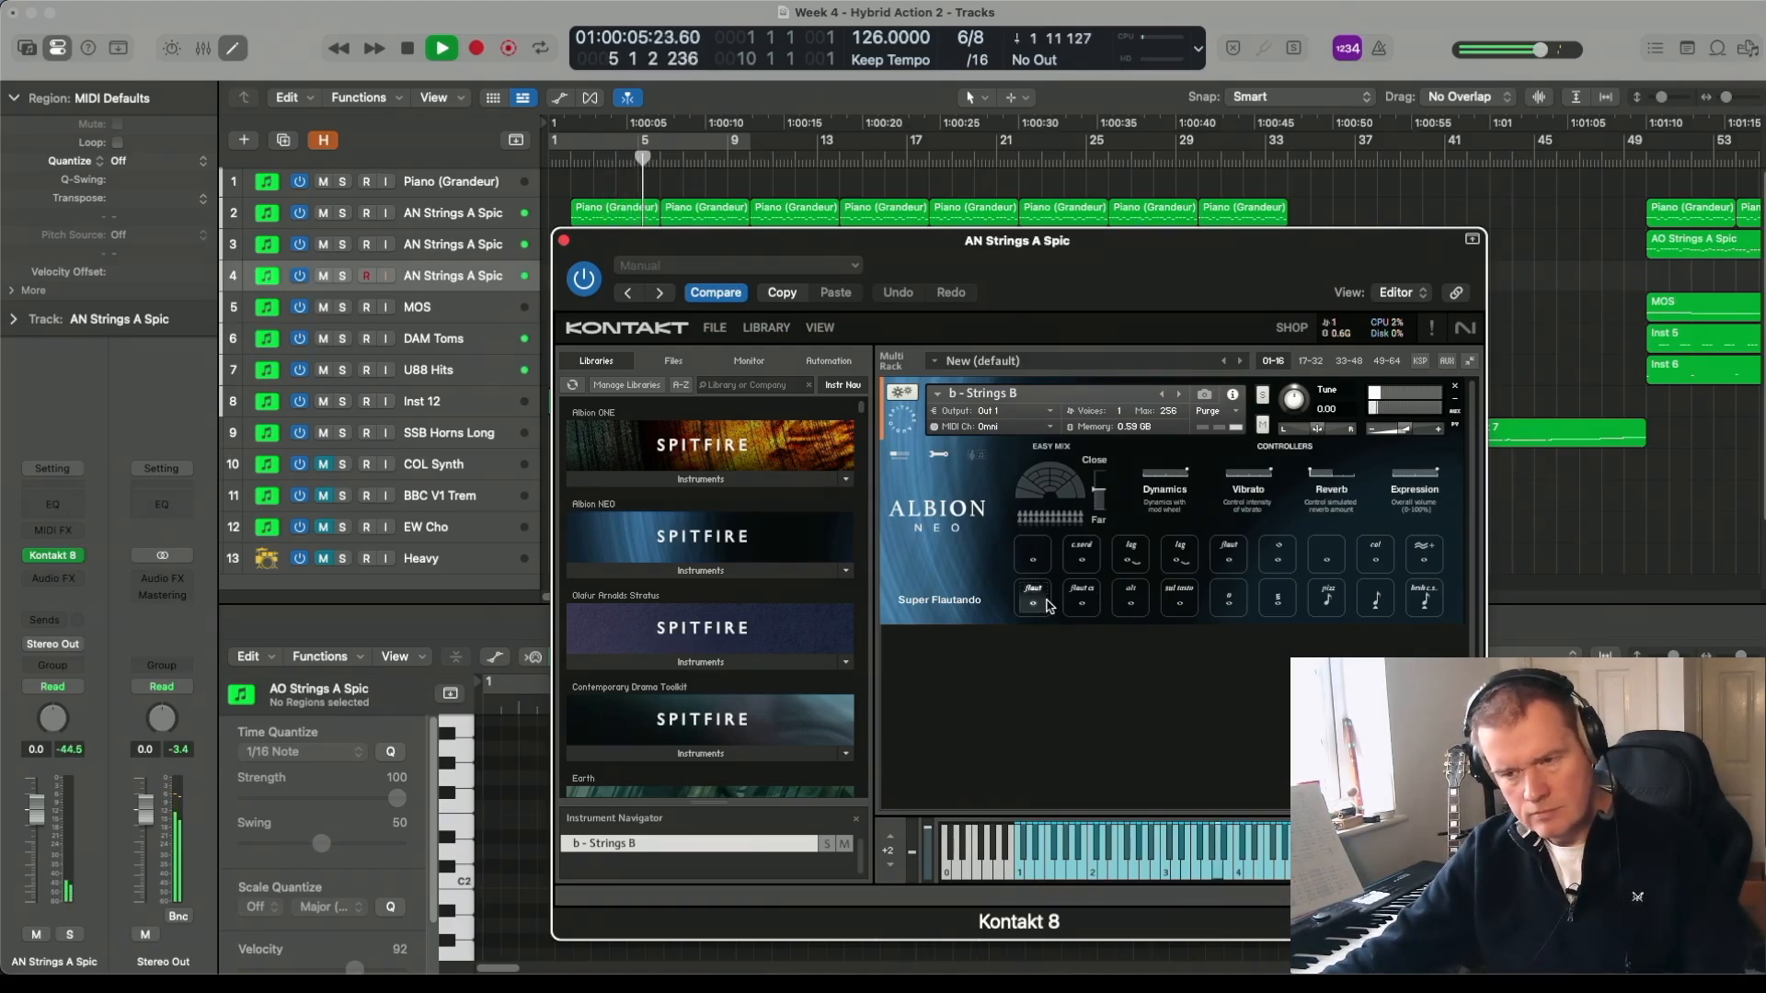
pyautogui.press('space')
# - Try the High Legato and Long CS articulations, settle on Long Flautando, and play it against the arrangement up to bar 34
pyautogui.click(1133, 561)
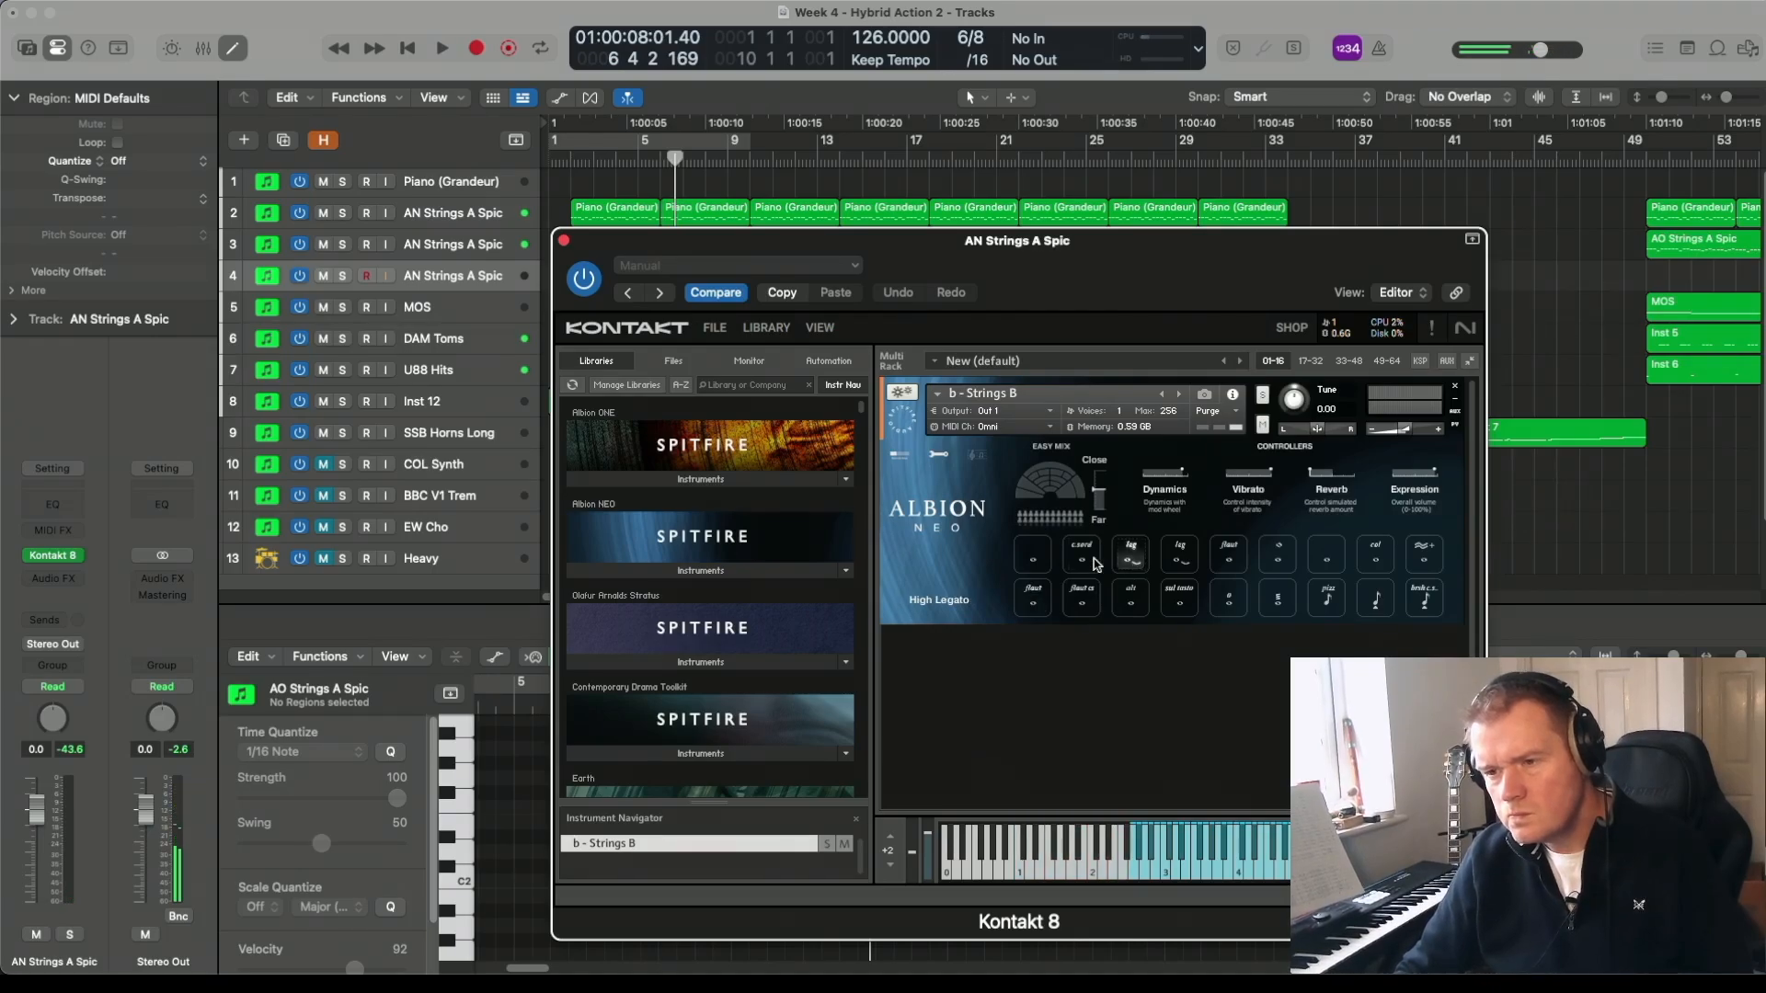
pyautogui.click(1094, 562)
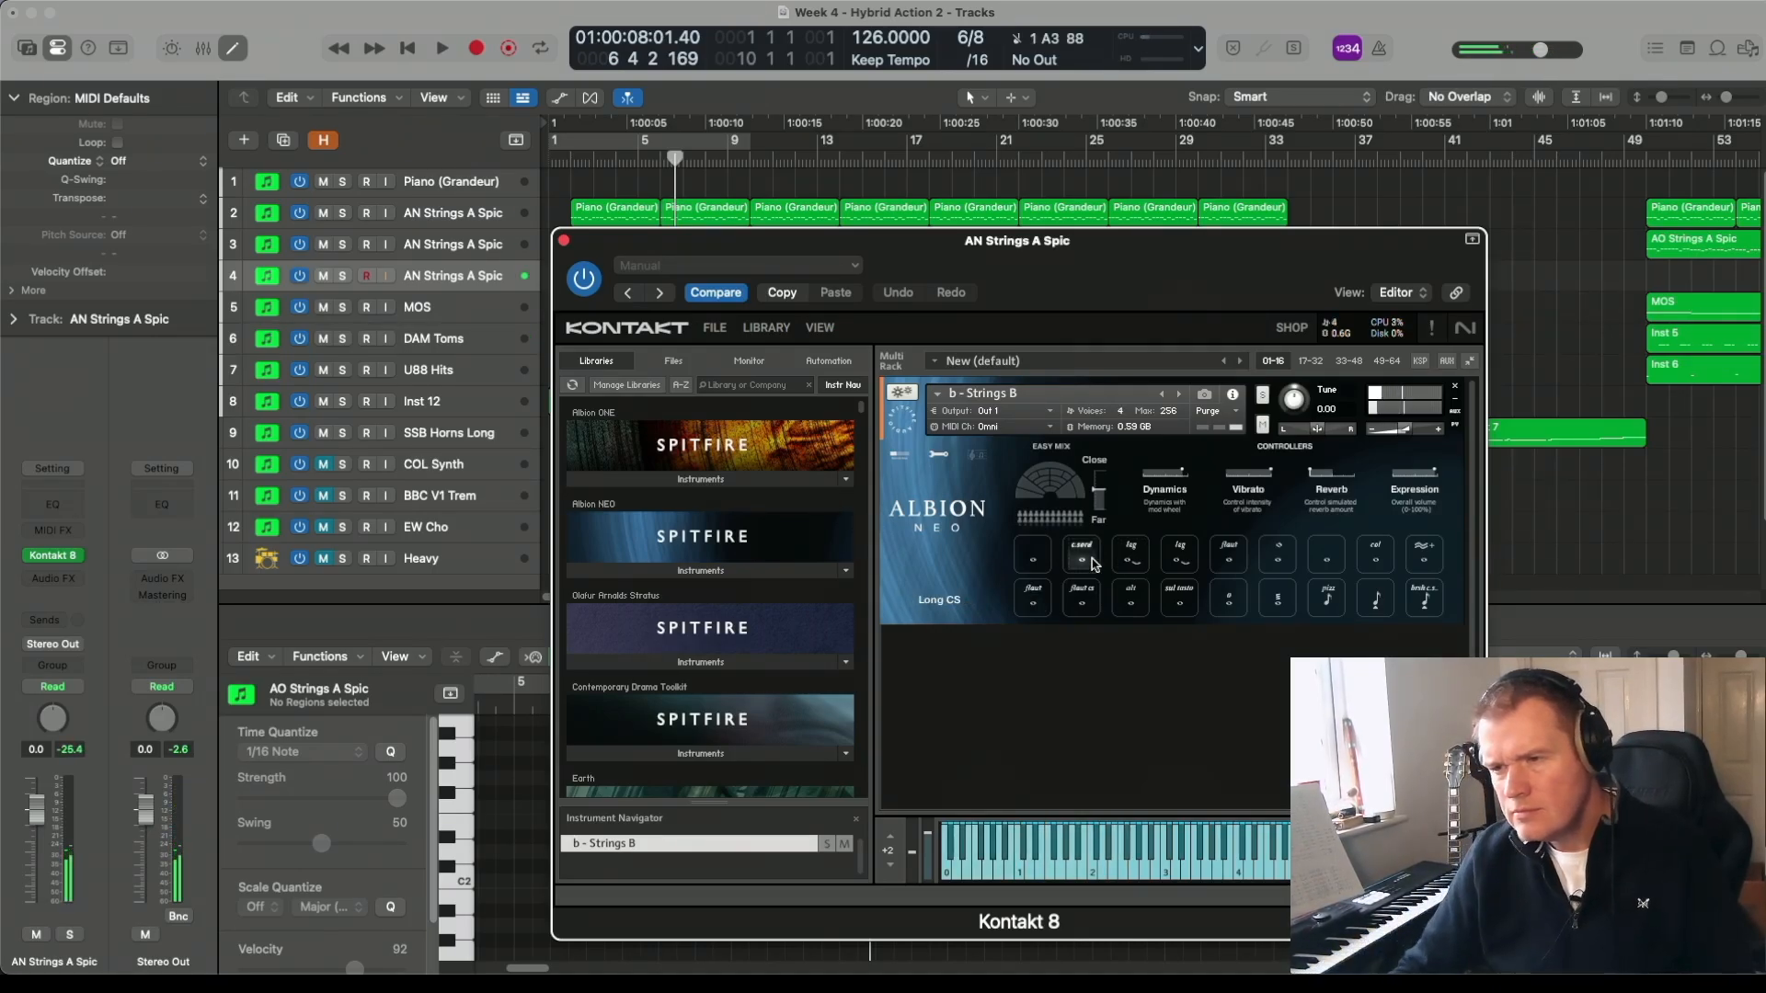
pyautogui.click(1230, 557)
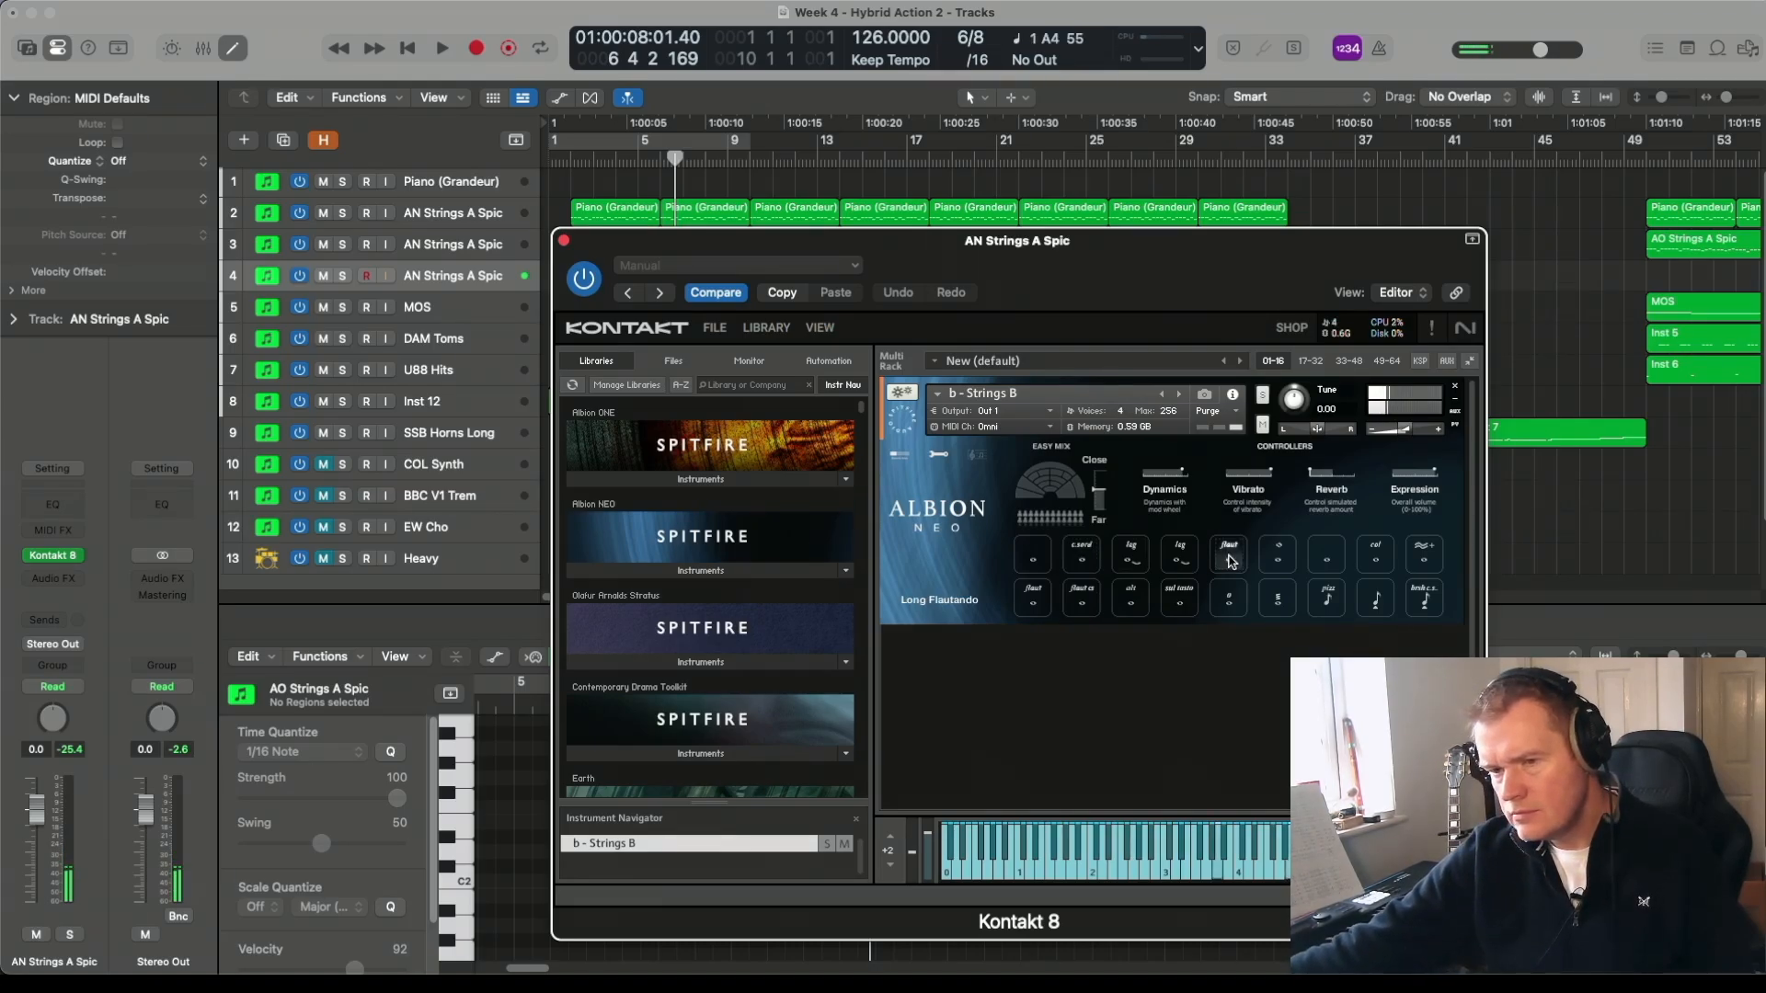
pyautogui.press('space')
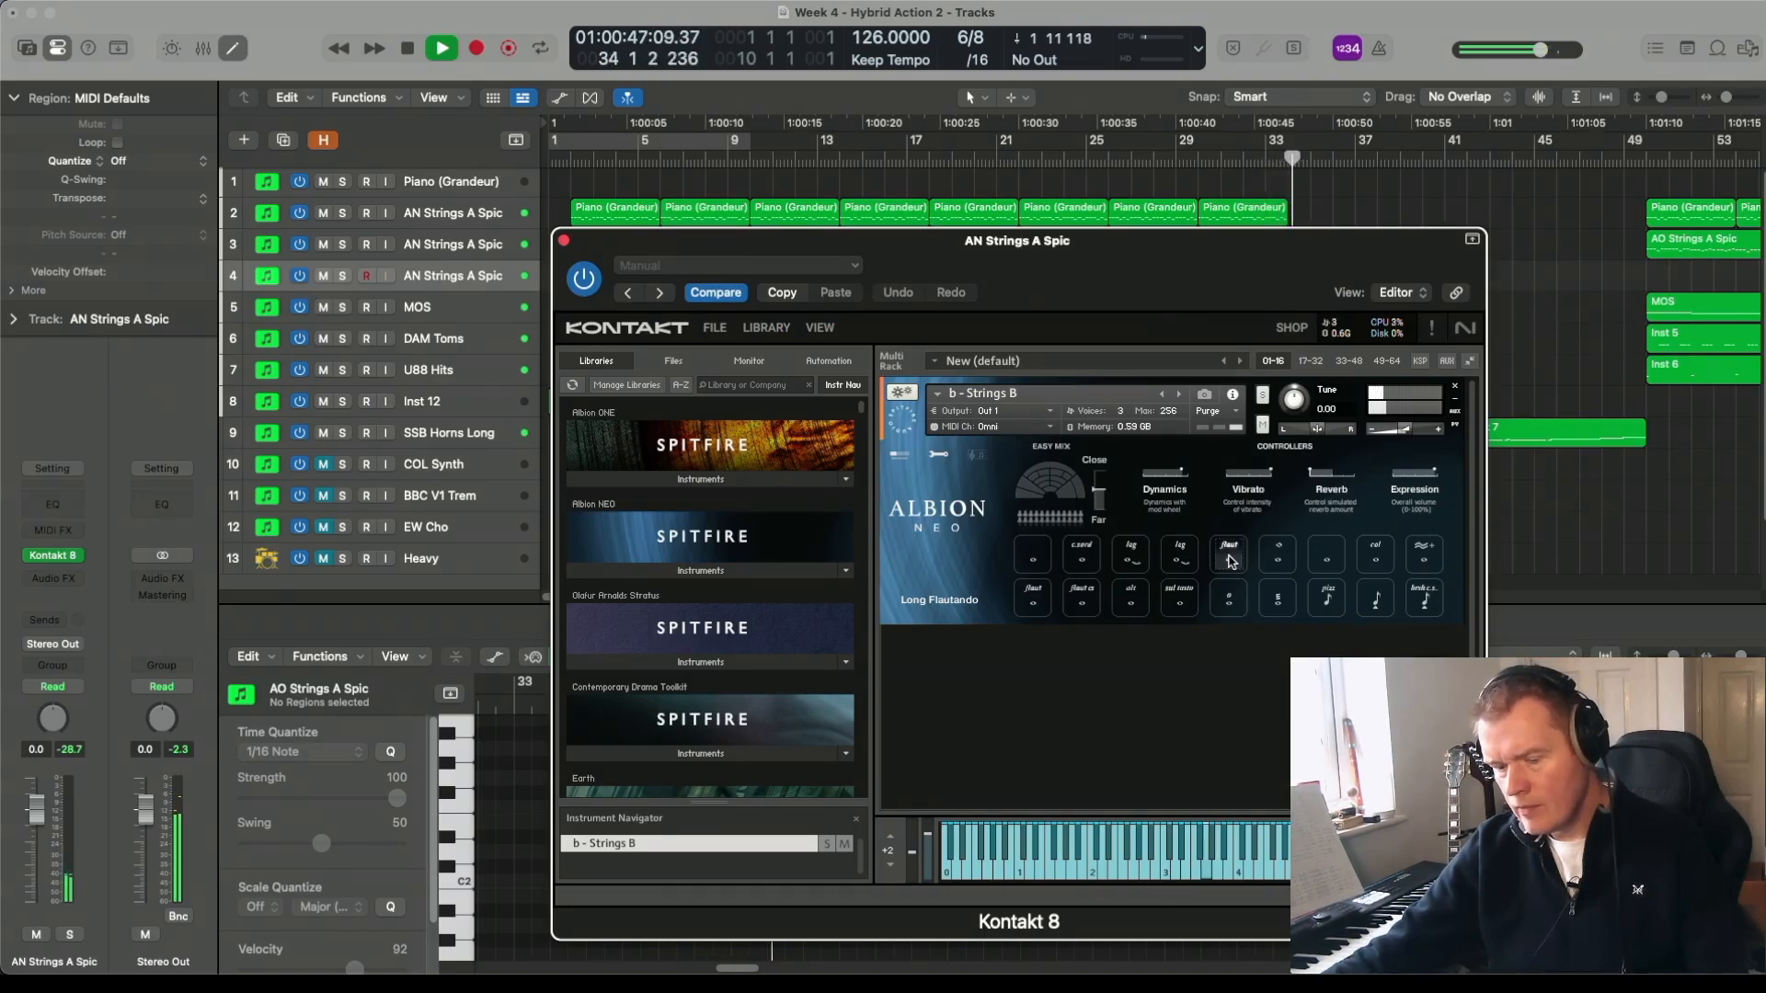
pyautogui.press('space')
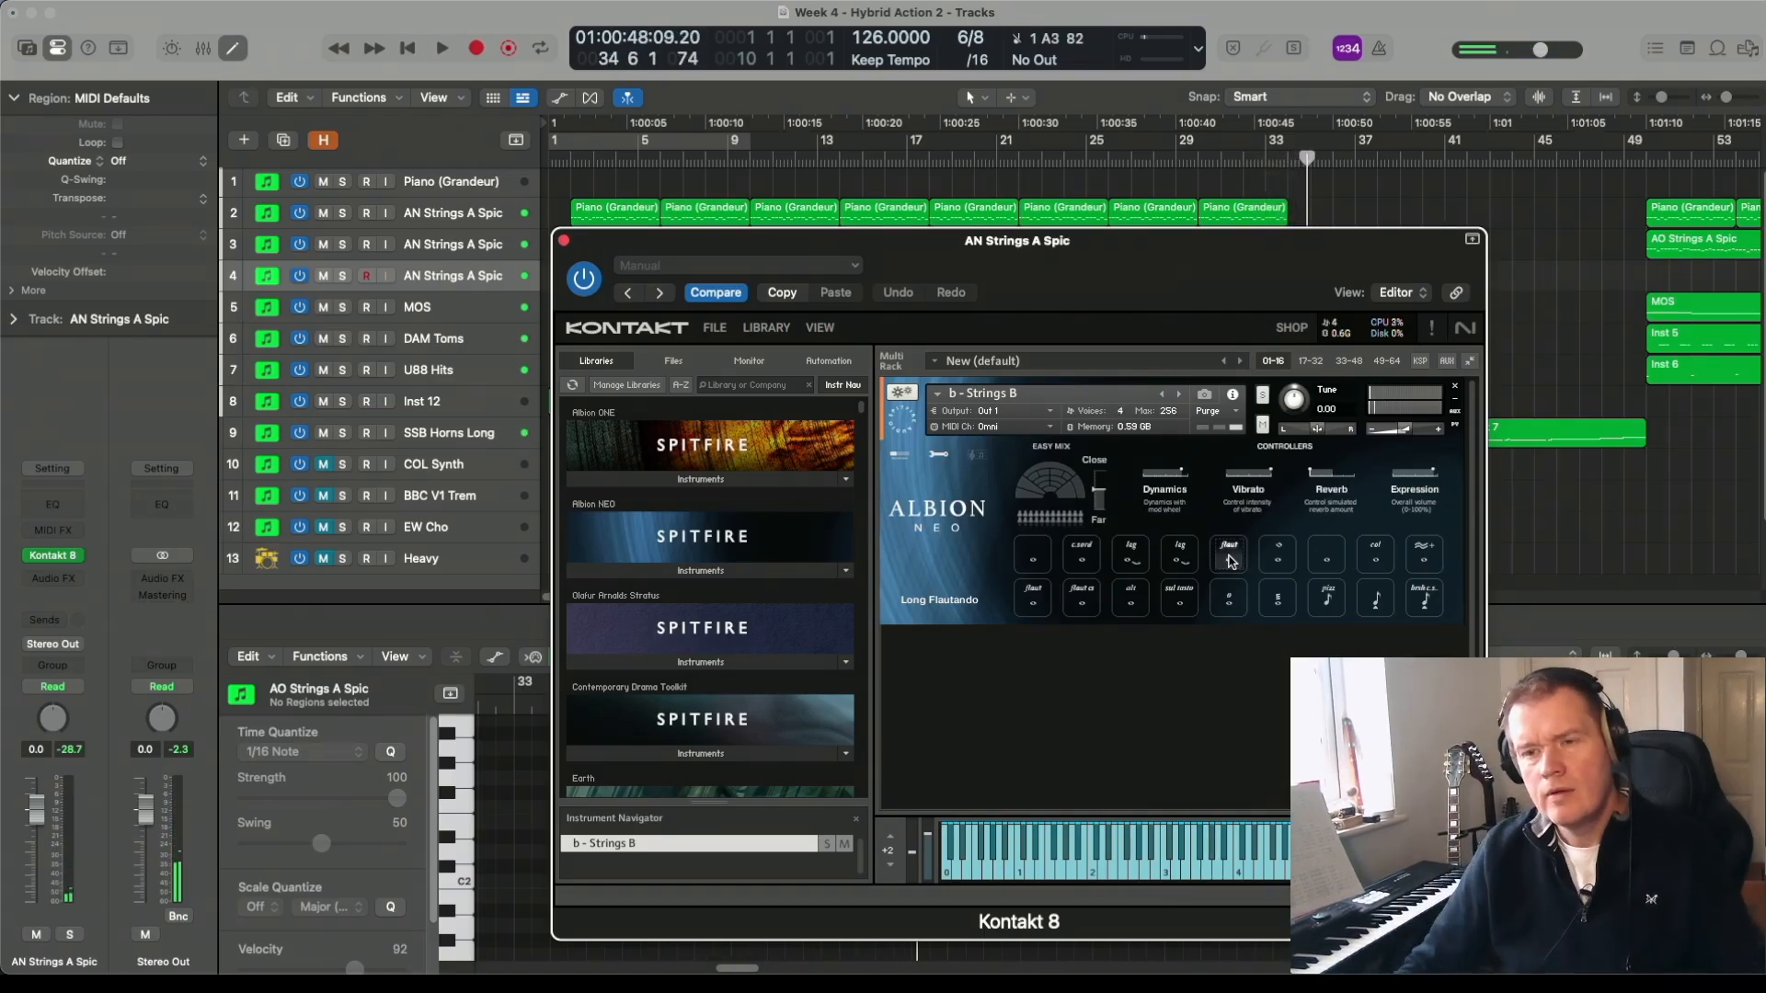
pyautogui.click(565, 241)
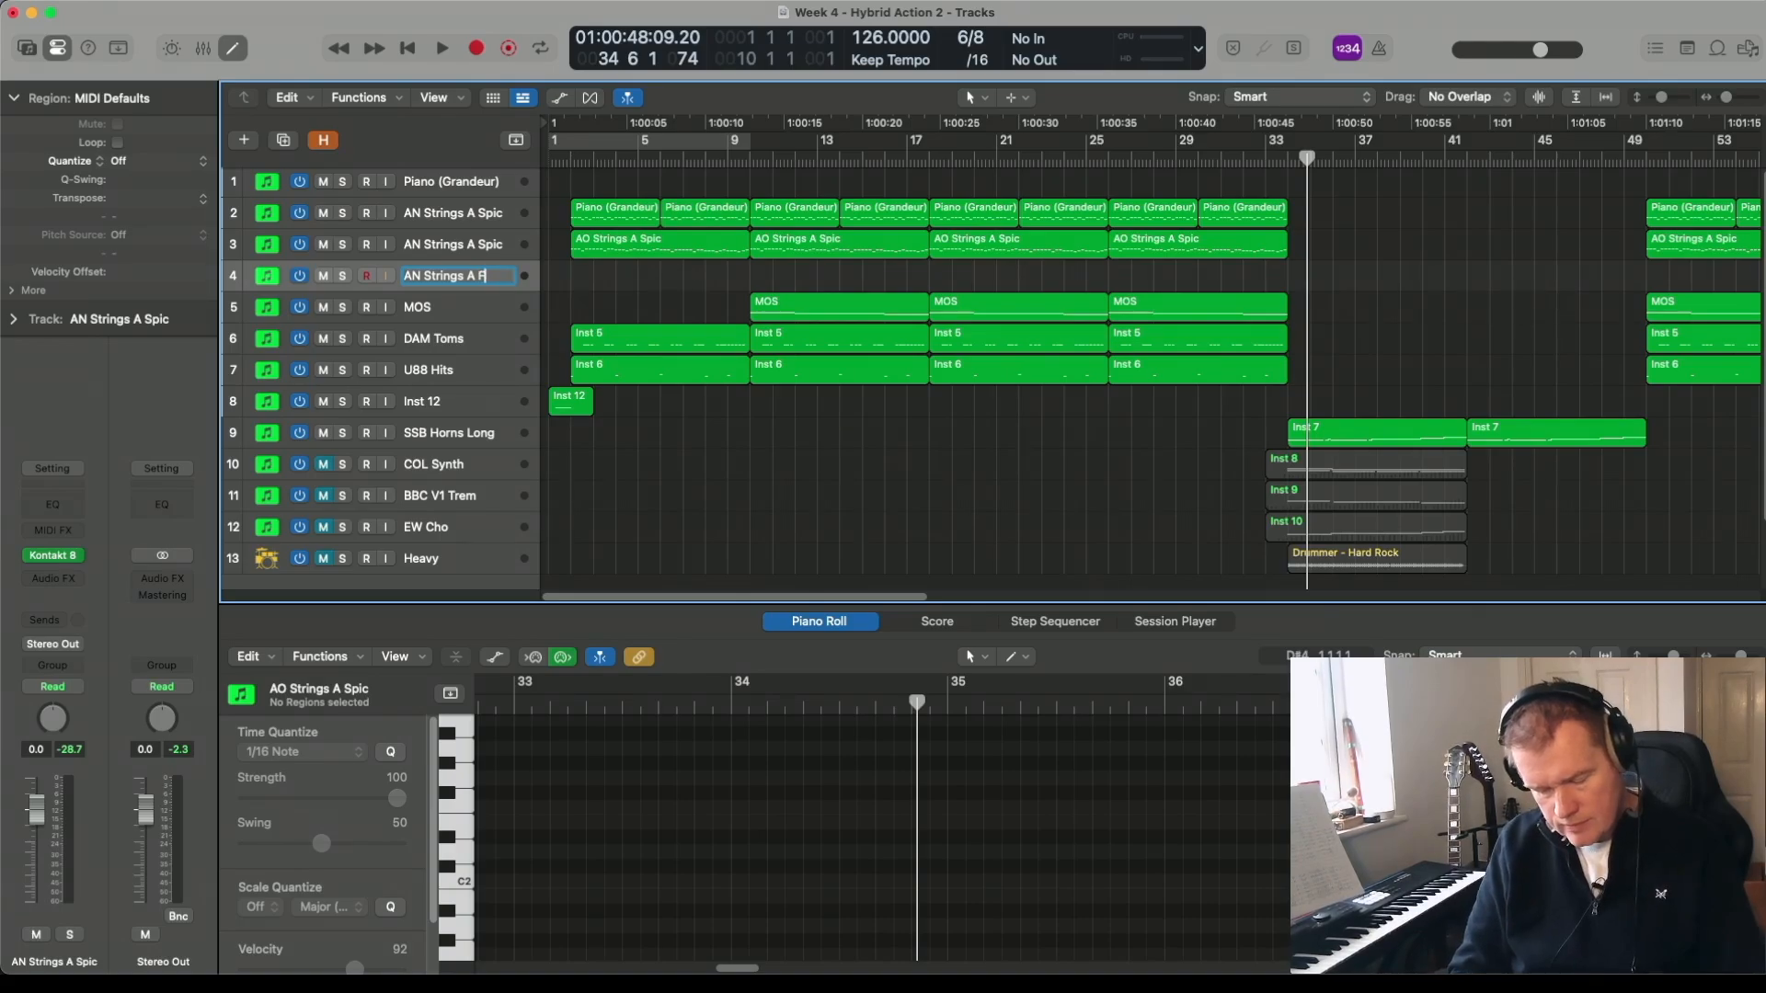
# - Rename the fourth track as AN Strings A Flaut and the third track as AN Strings B Spic
pyautogui.write('t')
pyautogui.press('Return')
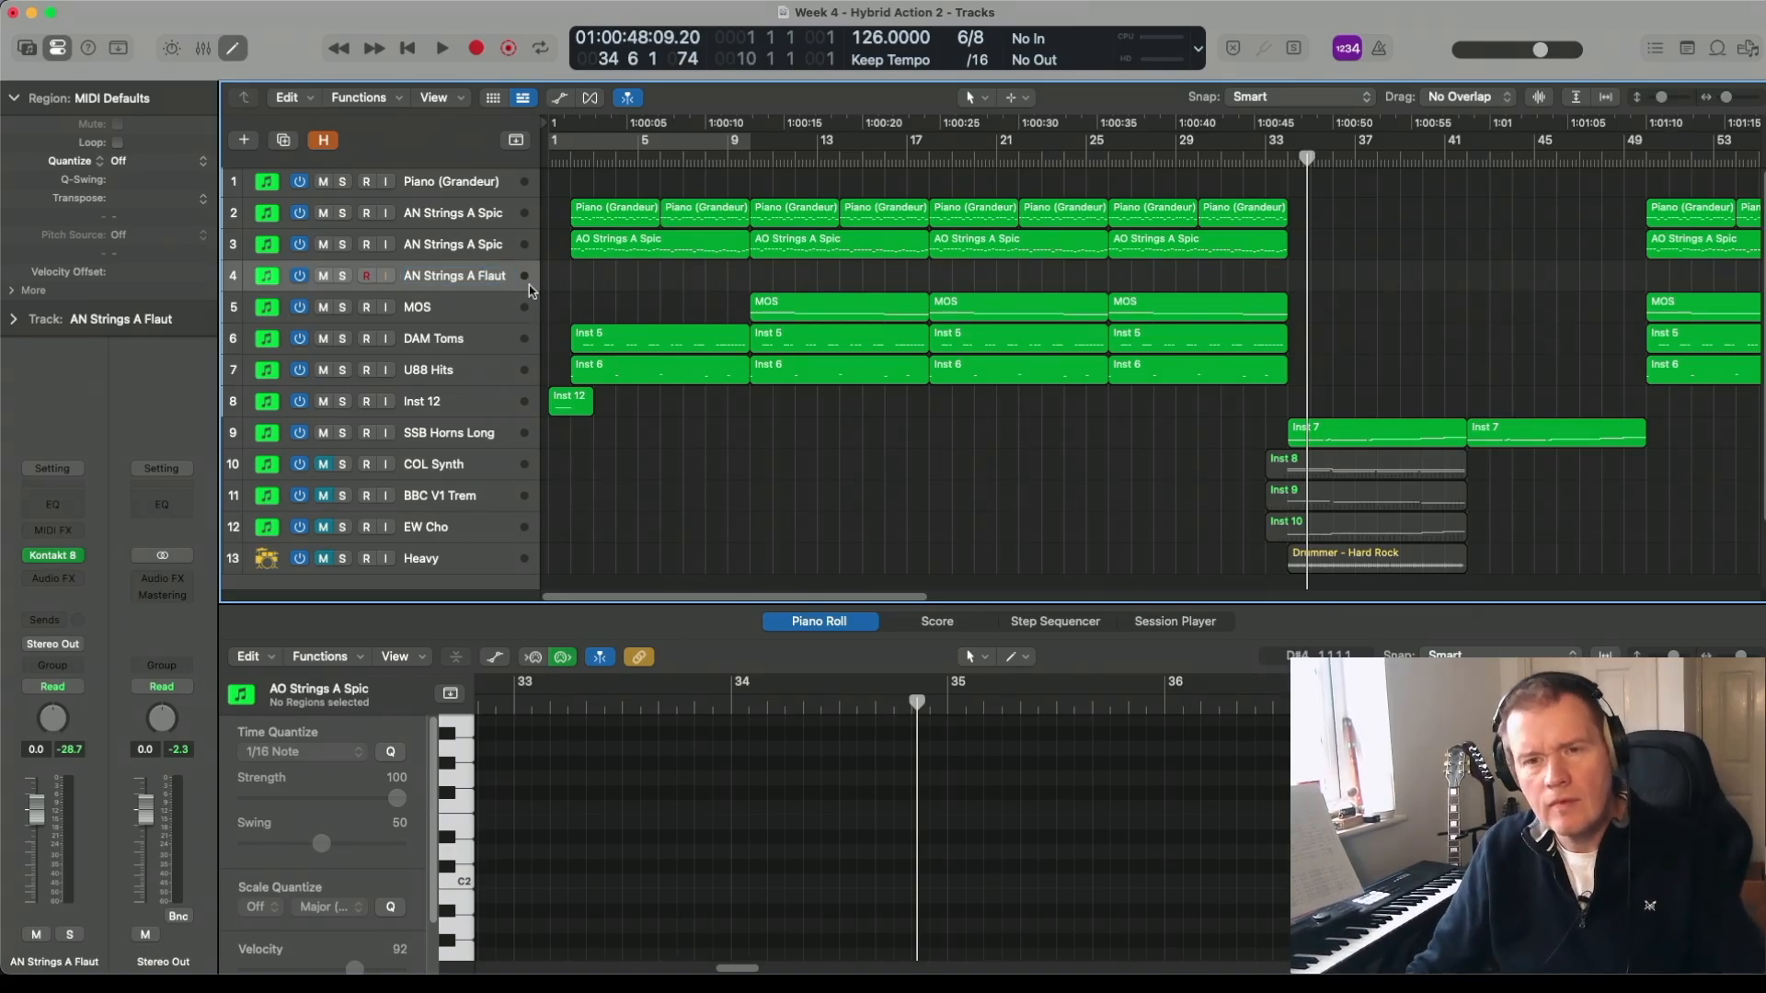
pyautogui.click(475, 245)
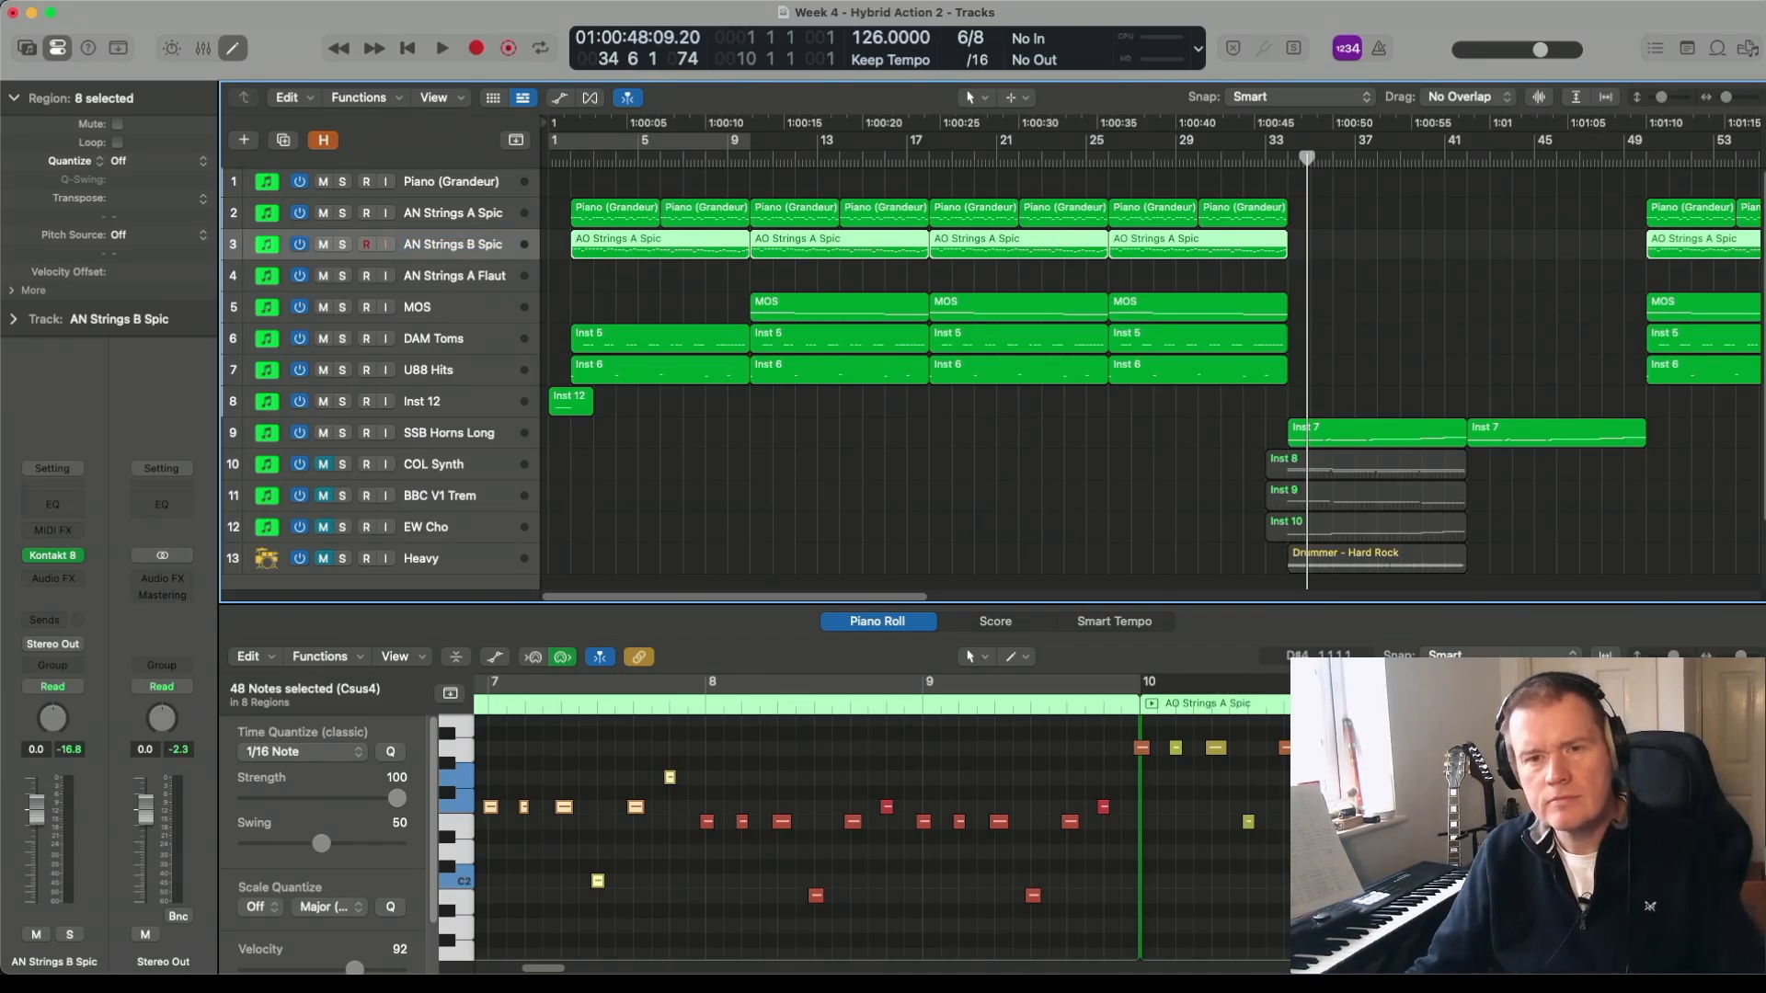
# - Record a sustained MIDI line on the AN Strings A Flaut track from just before bar 10 to just past bar 34
pyautogui.click(494, 276)
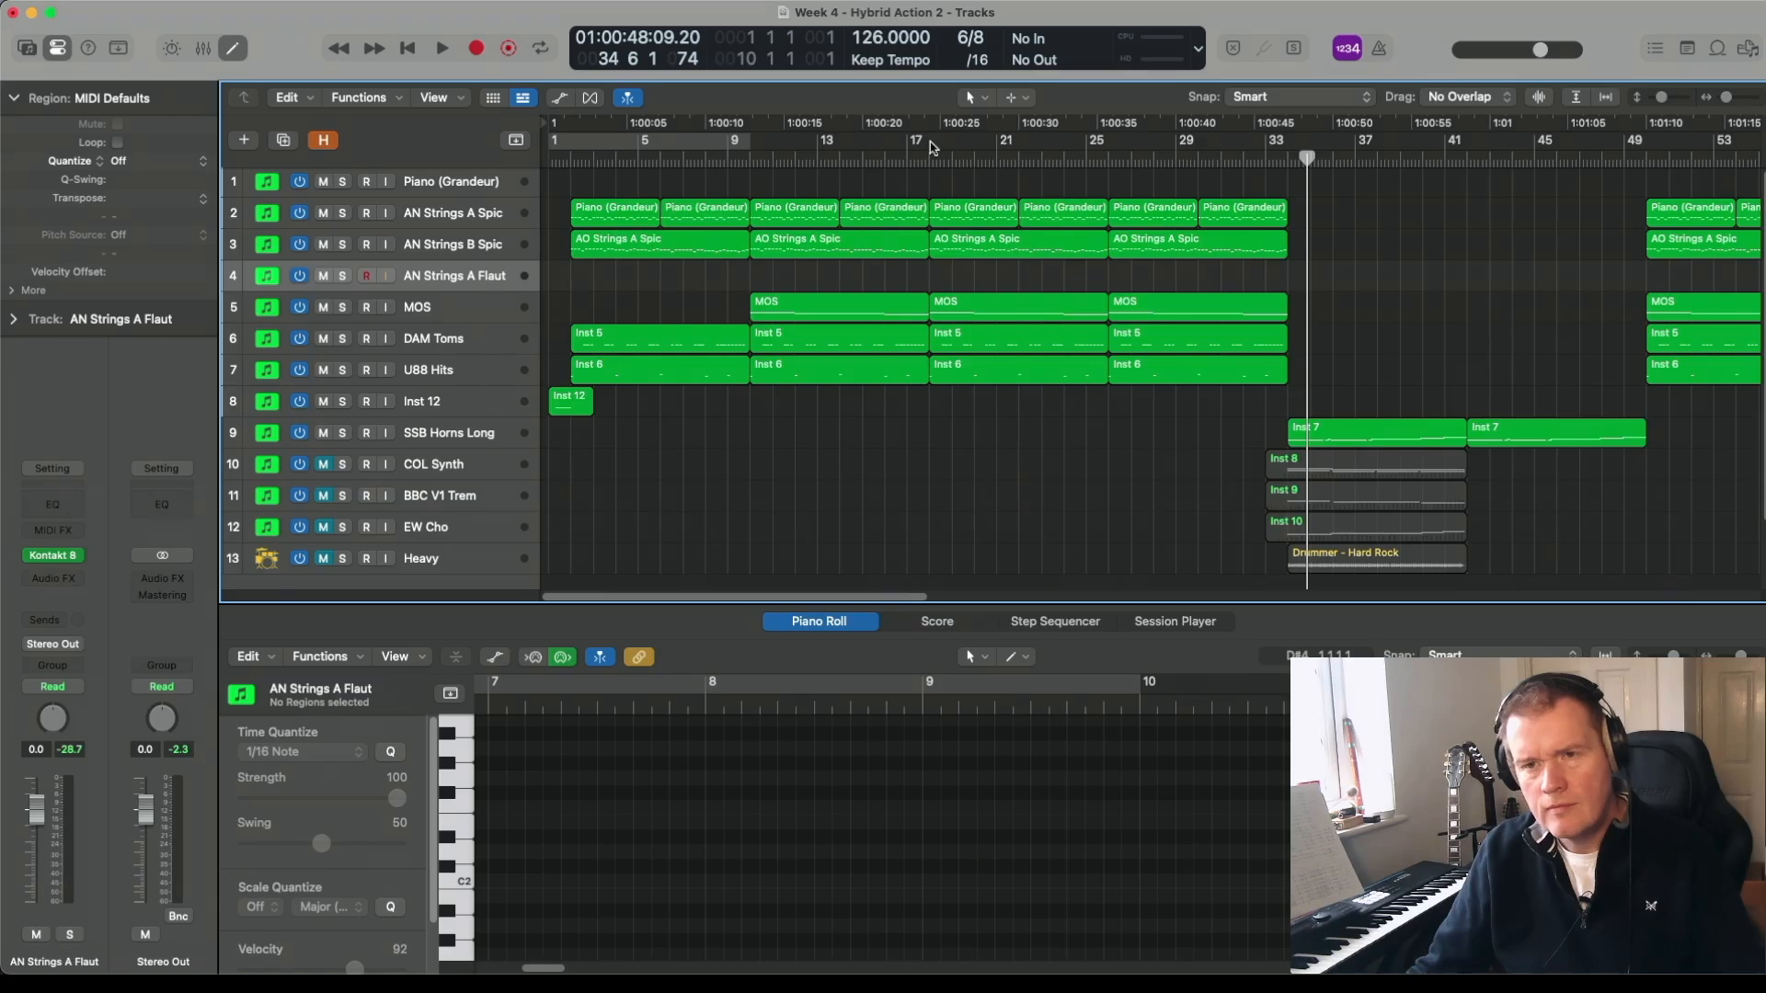
pyautogui.click(744, 159)
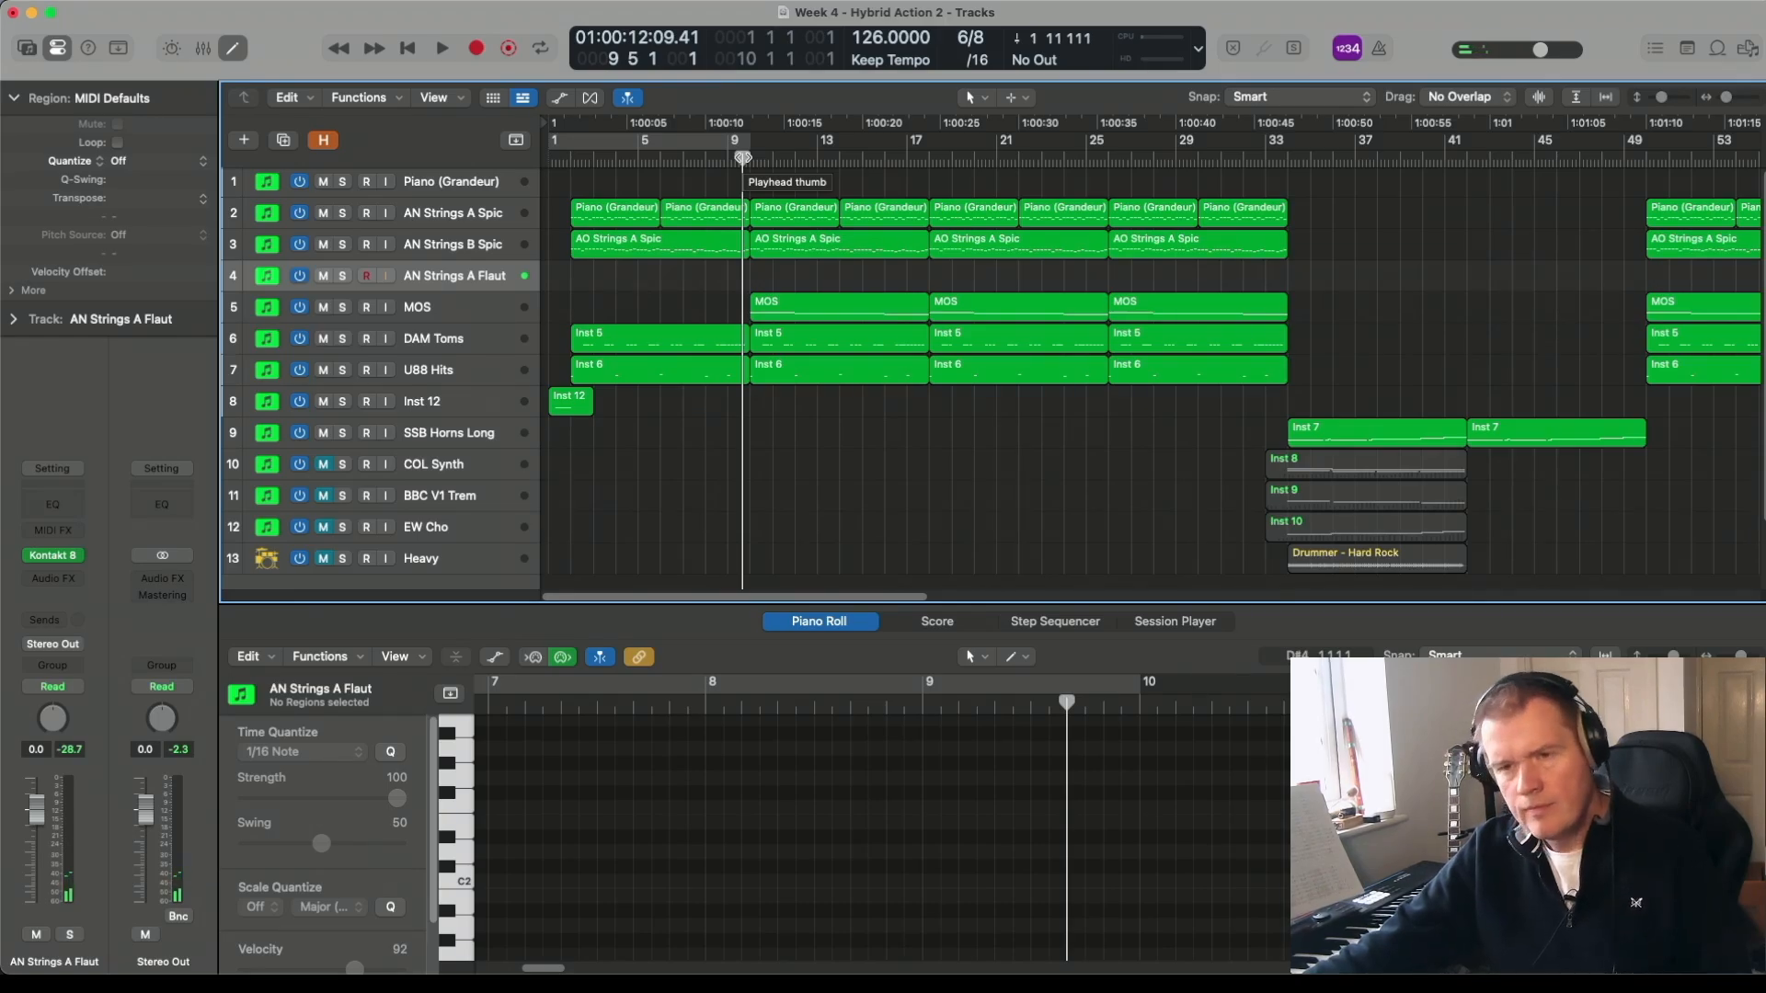
pyautogui.press('r')
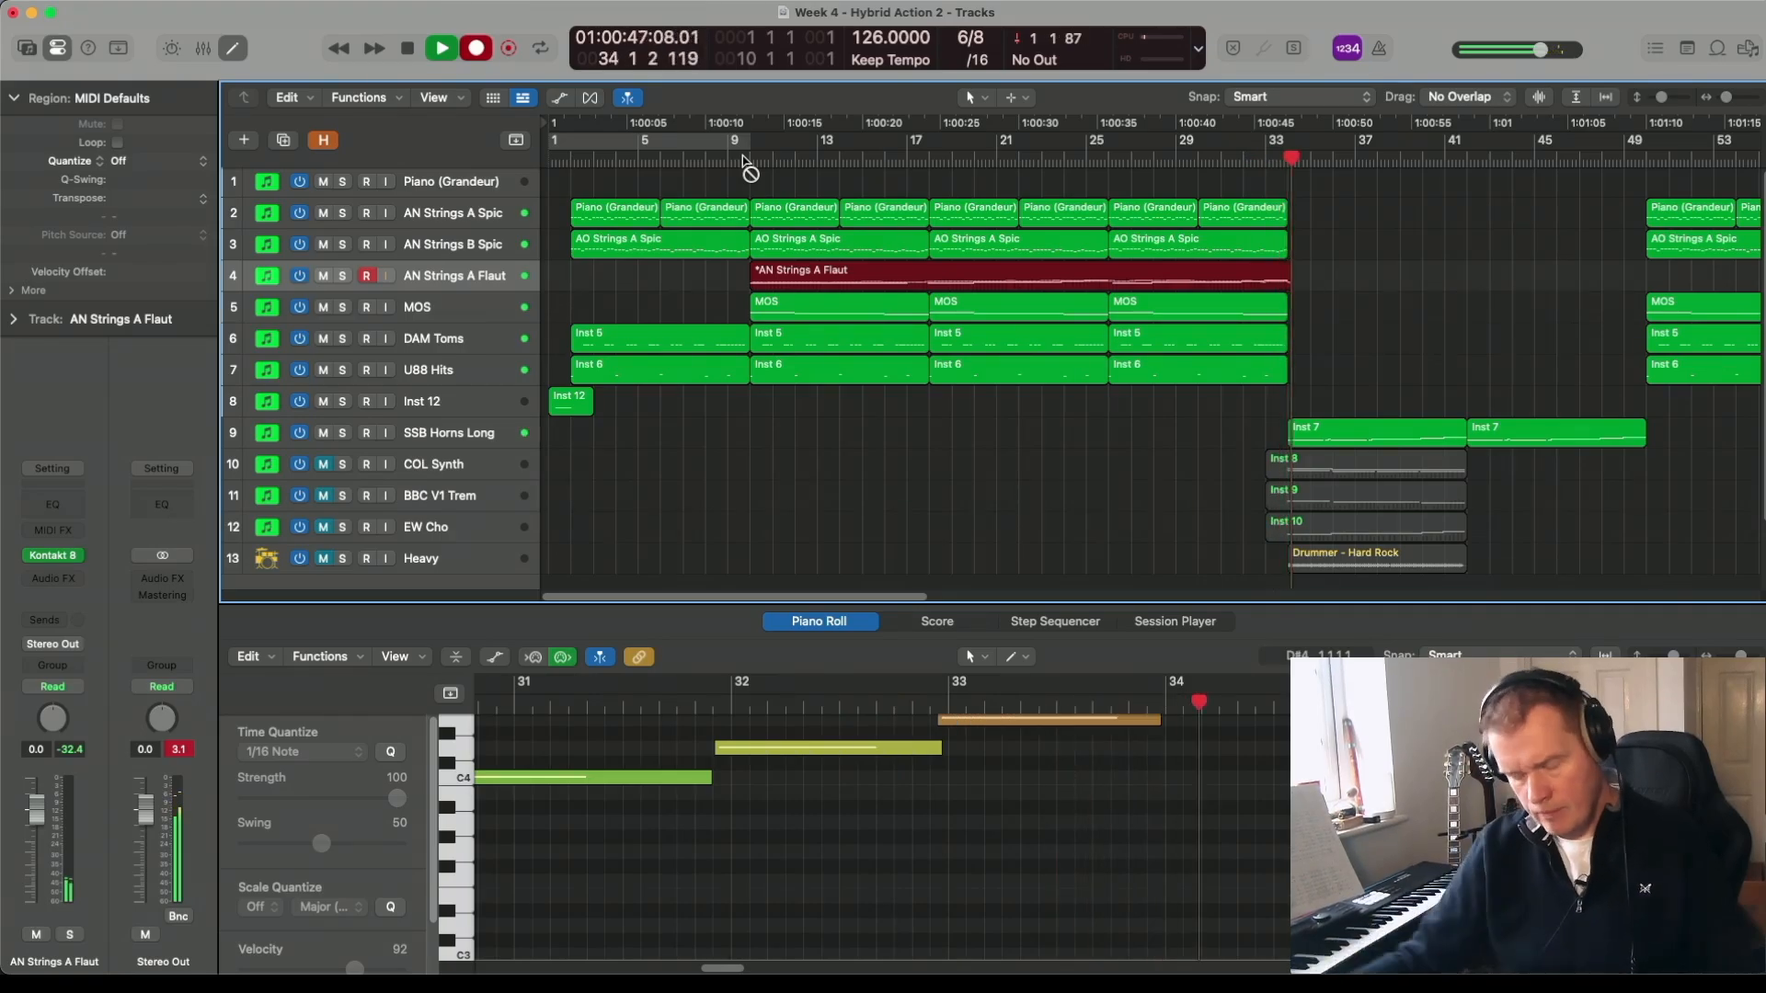
pyautogui.press('space')
# - Move the boundaries between adjoining notes in the AN Strings A Flaut region earlier, to about bar 30 and bar 28
pyautogui.click(953, 874)
pyautogui.moveTo(730, 970); pyautogui.dragTo(711, 972)
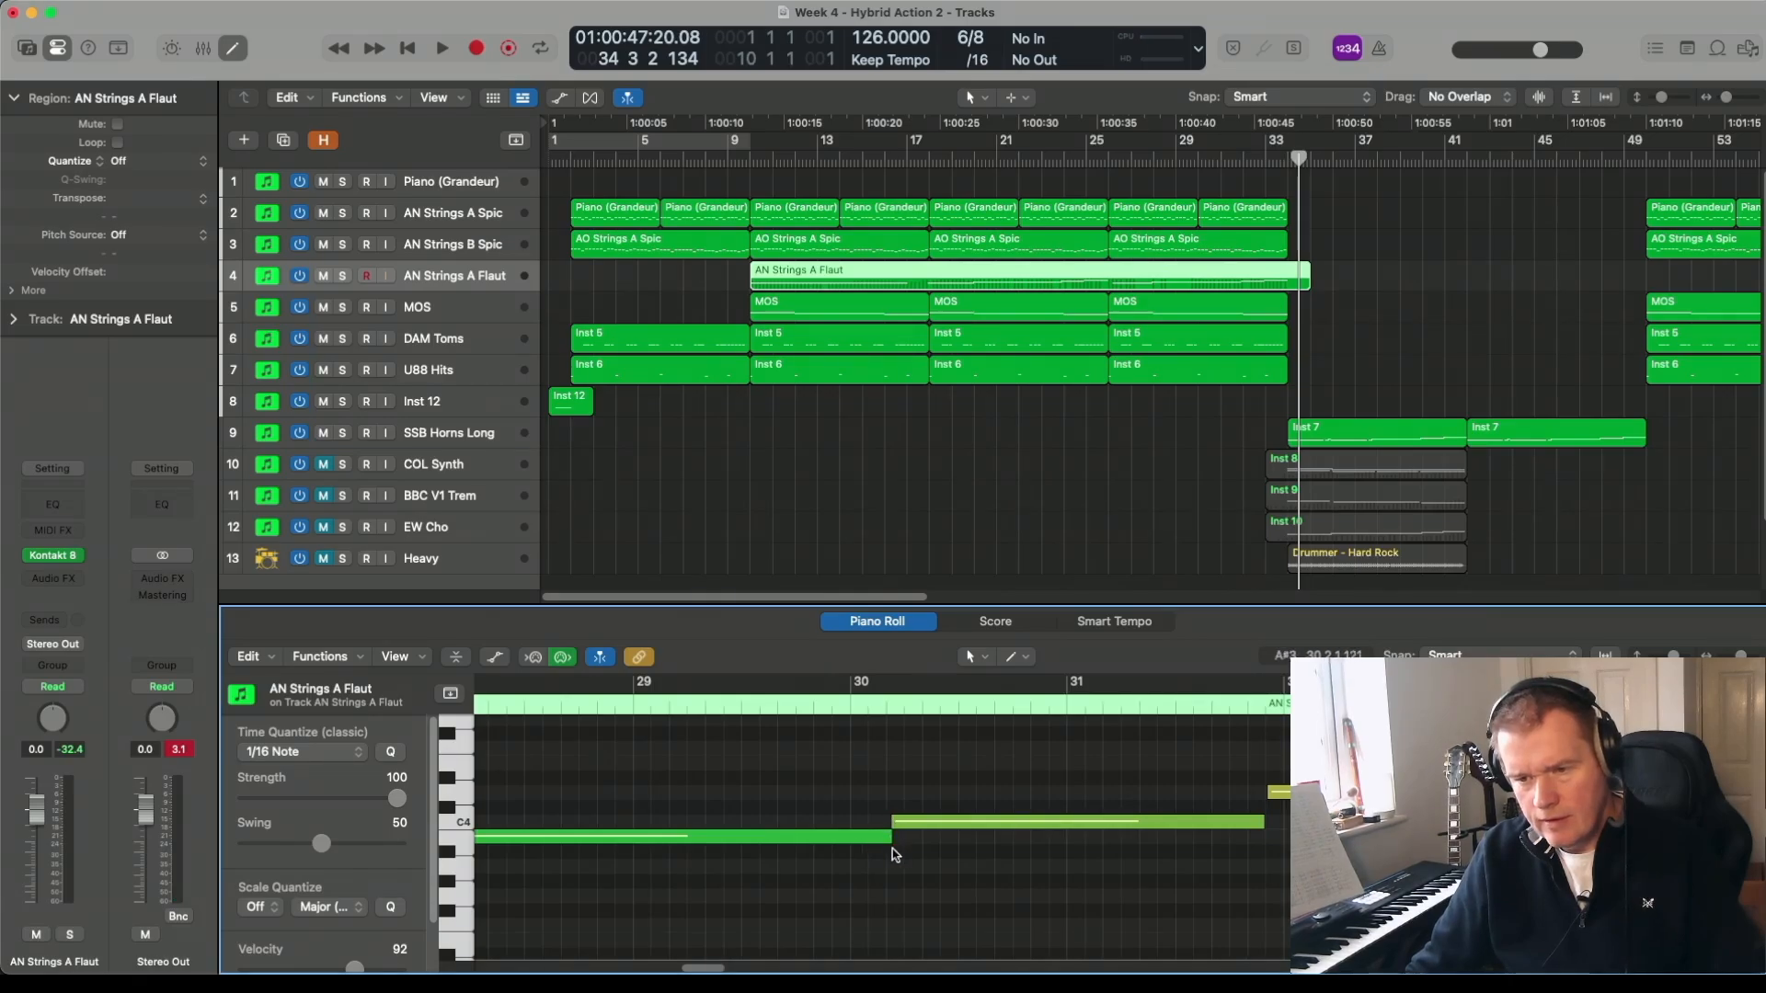
pyautogui.moveTo(888, 837)
pyautogui.mouseDown()
pyautogui.moveTo(829, 836)
pyautogui.moveTo(889, 820)
pyautogui.moveTo(855, 839)
pyautogui.mouseUp()
pyautogui.moveTo(709, 969); pyautogui.dragTo(683, 971)
pyautogui.moveTo(768, 870); pyautogui.dragTo(738, 872)
pyautogui.moveTo(671, 970); pyautogui.dragTo(631, 971)
pyautogui.hscroll(-3, 632, 968)
pyautogui.moveTo(632, 967)
pyautogui.mouseDown()
pyautogui.moveTo(684, 968)
pyautogui.moveTo(666, 965)
pyautogui.mouseUp()
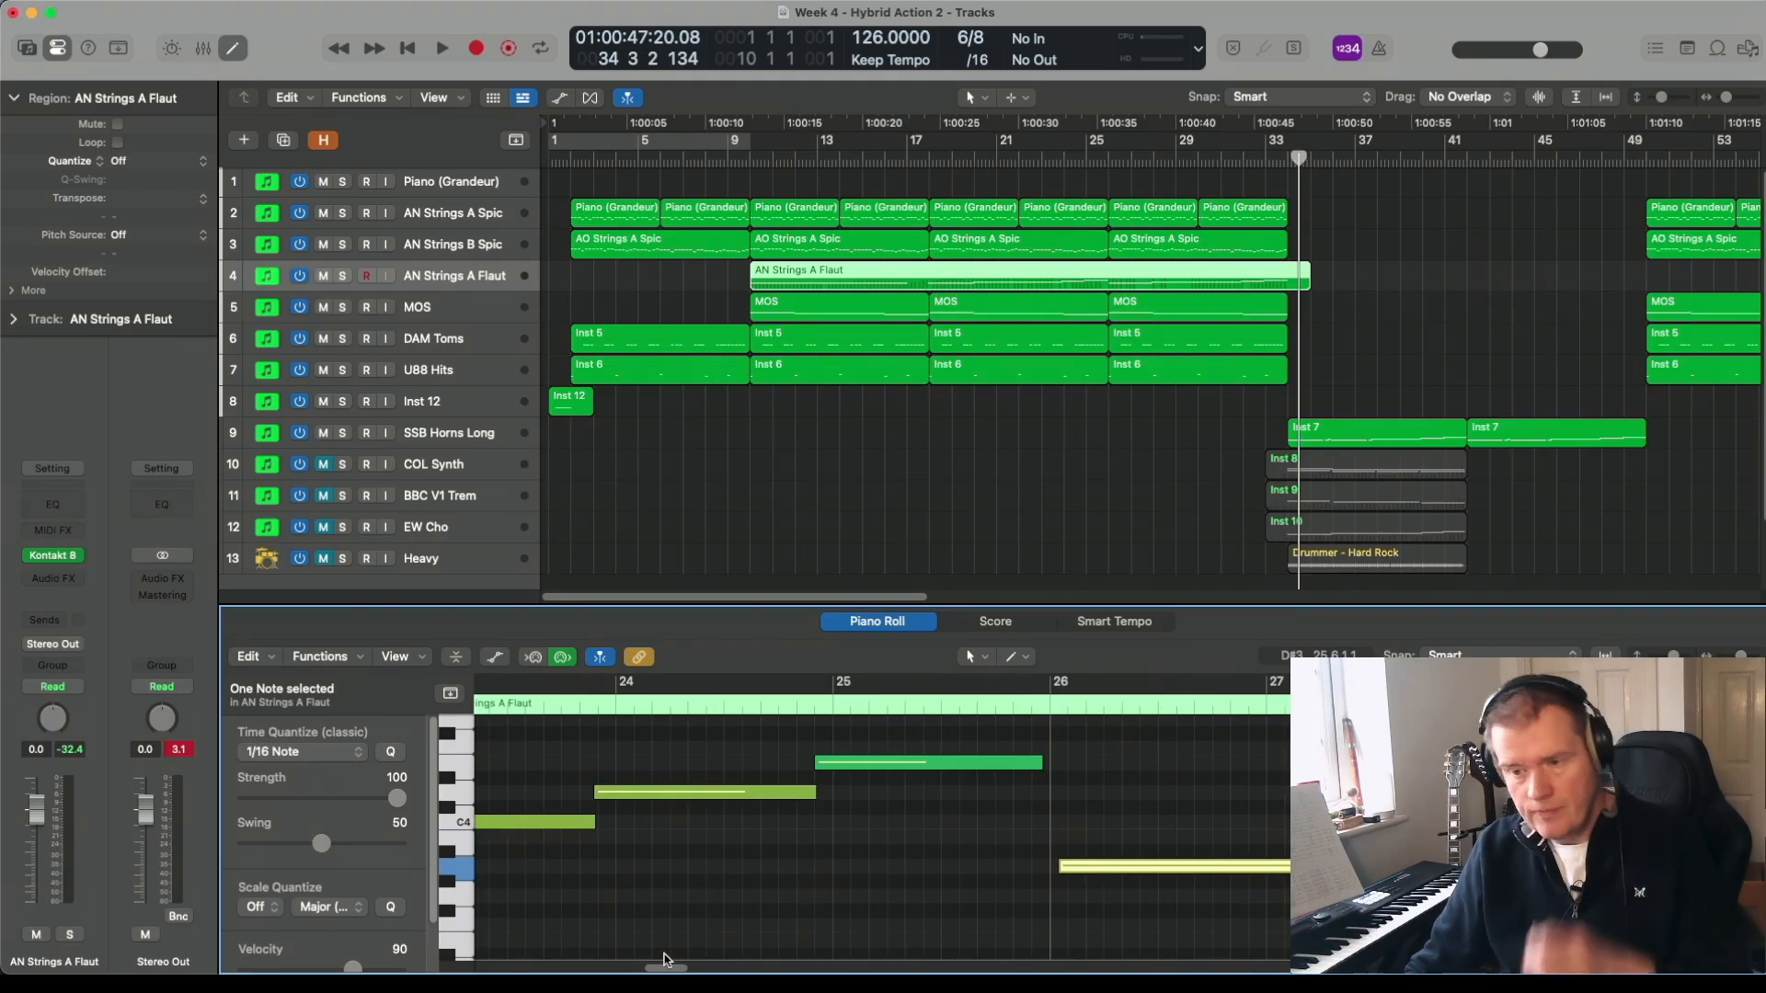
# - Double the last five notes of the AN Strings A Flaut region, from bar 26 onward, an octave higher
pyautogui.moveTo(752, 606); pyautogui.dragTo(751, 326)
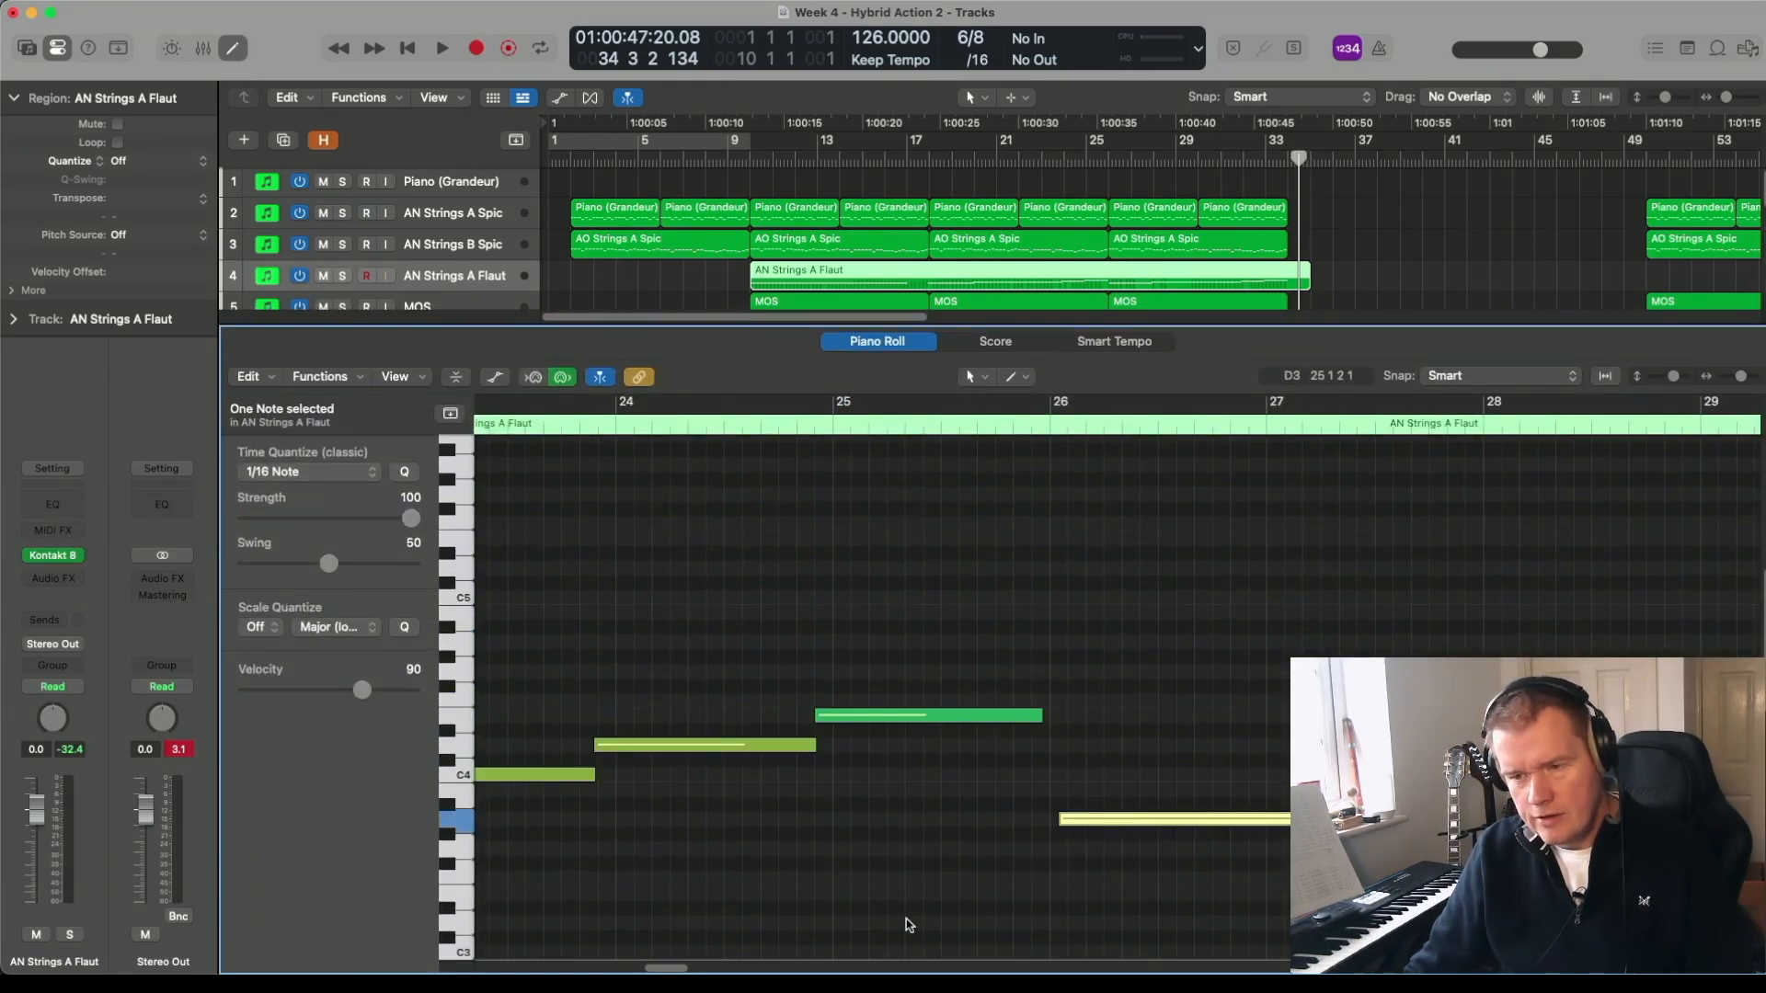
pyautogui.moveTo(1742, 382); pyautogui.dragTo(1736, 382)
pyautogui.moveTo(917, 871); pyautogui.dragTo(1752, 625)
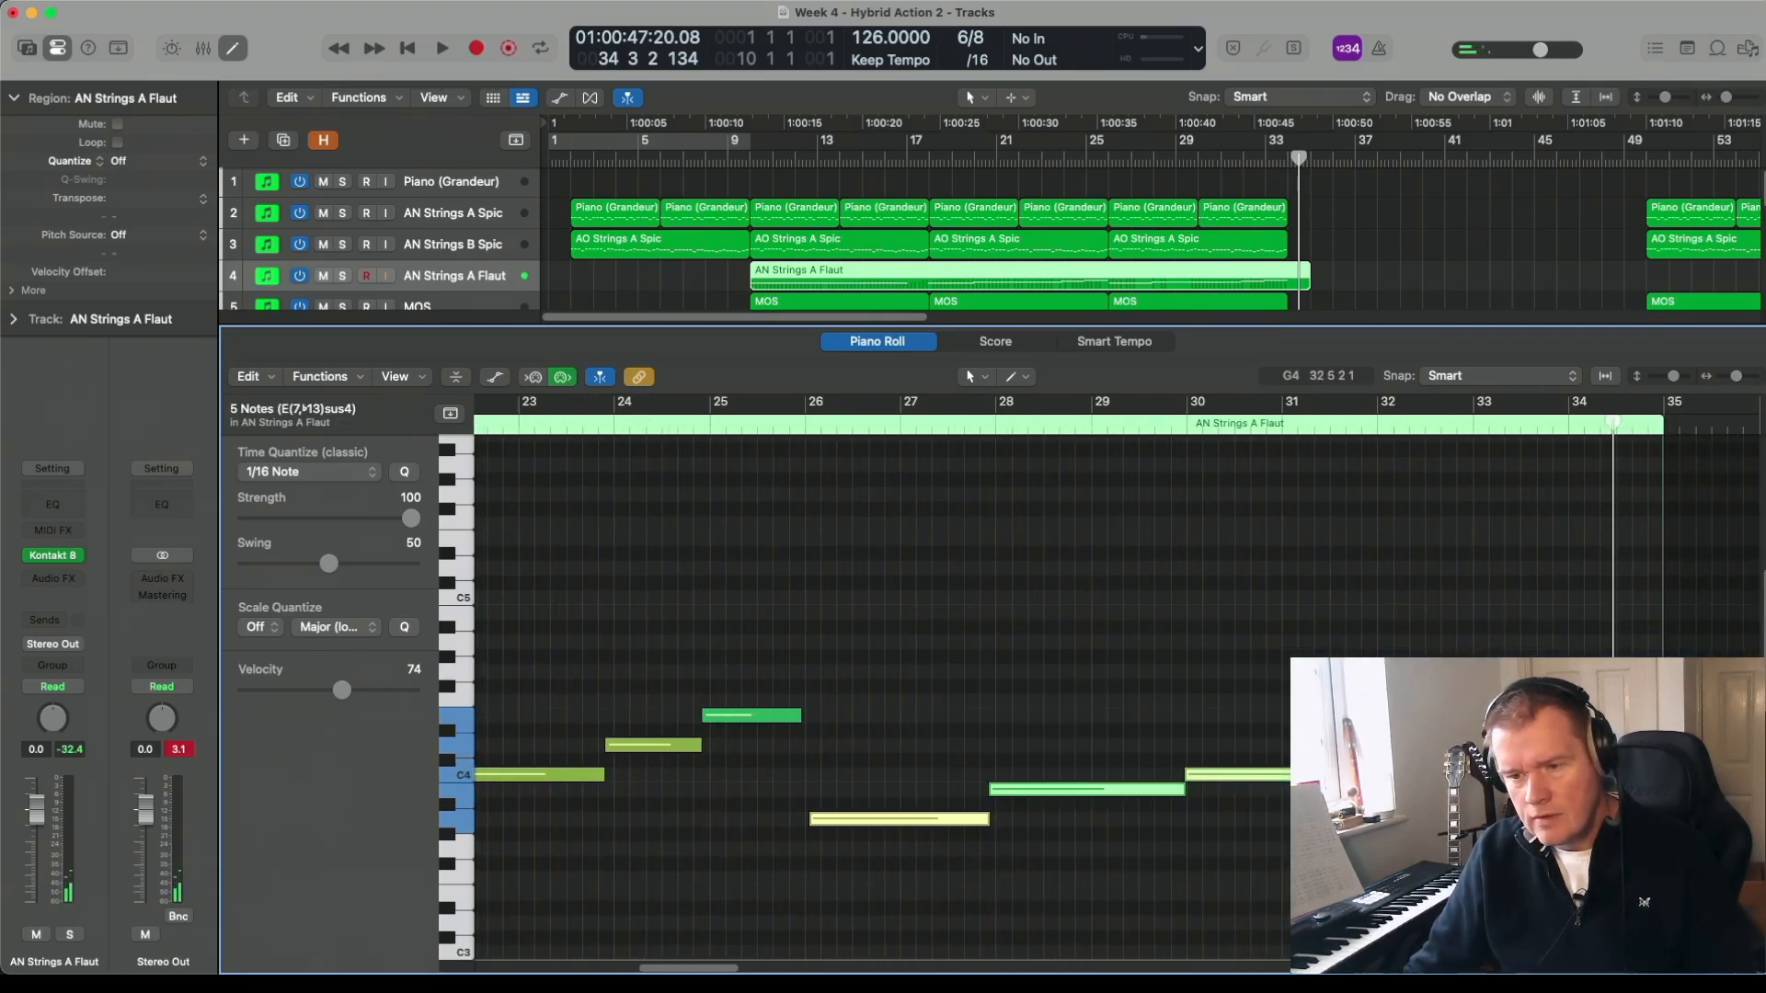
pyautogui.moveTo(825, 825); pyautogui.dragTo(819, 618)
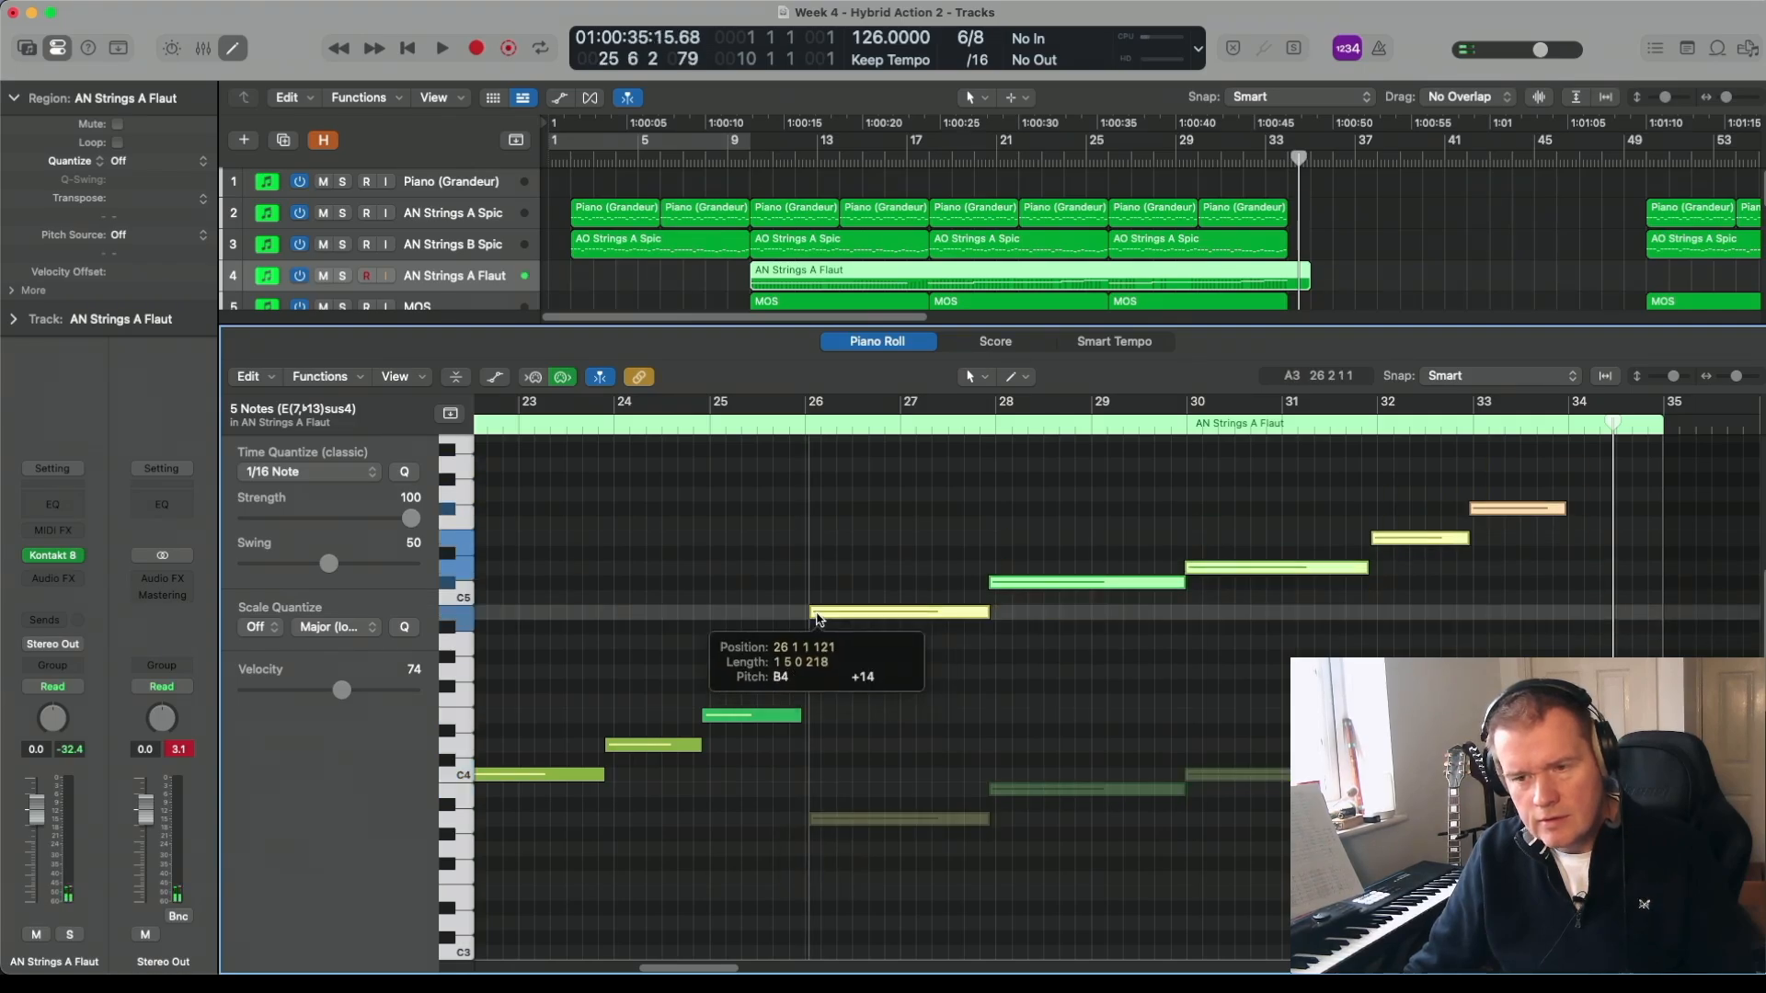
pyautogui.moveTo(817, 628); pyautogui.dragTo(819, 819)
pyautogui.moveTo(821, 651)
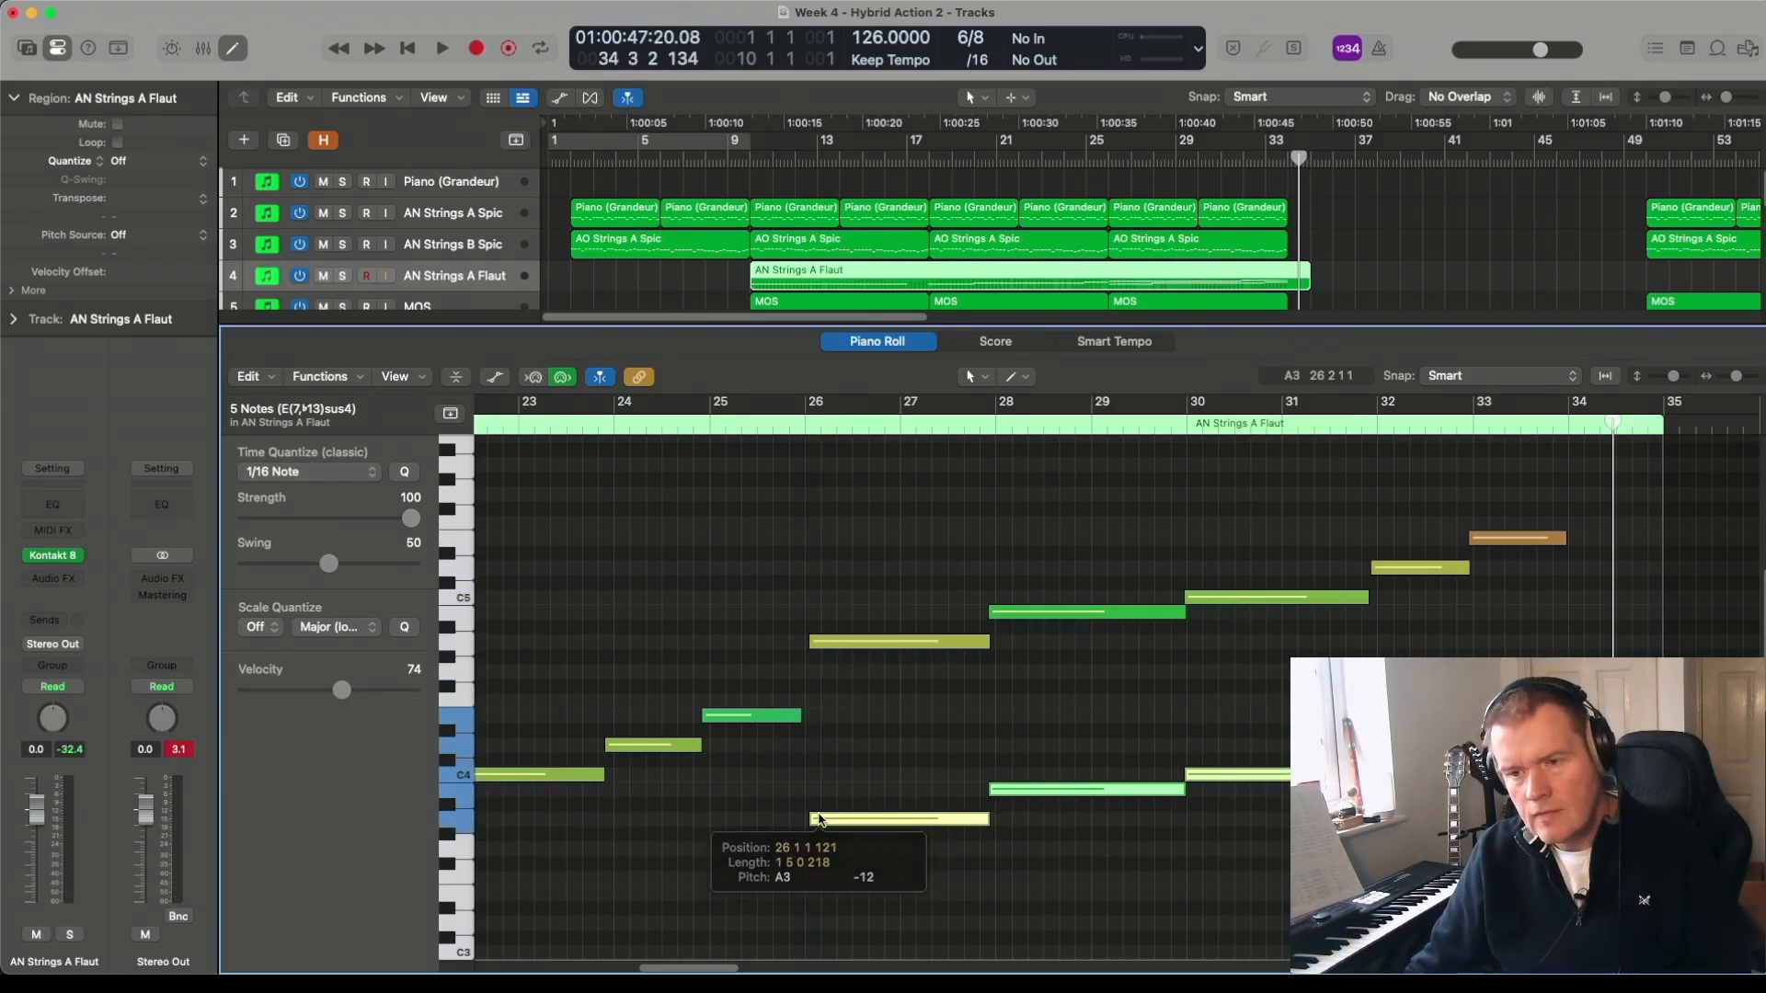
# - Play back the edited flautando line from about bar 10 and again from about bar 23 to just past bar 34
pyautogui.press('space')
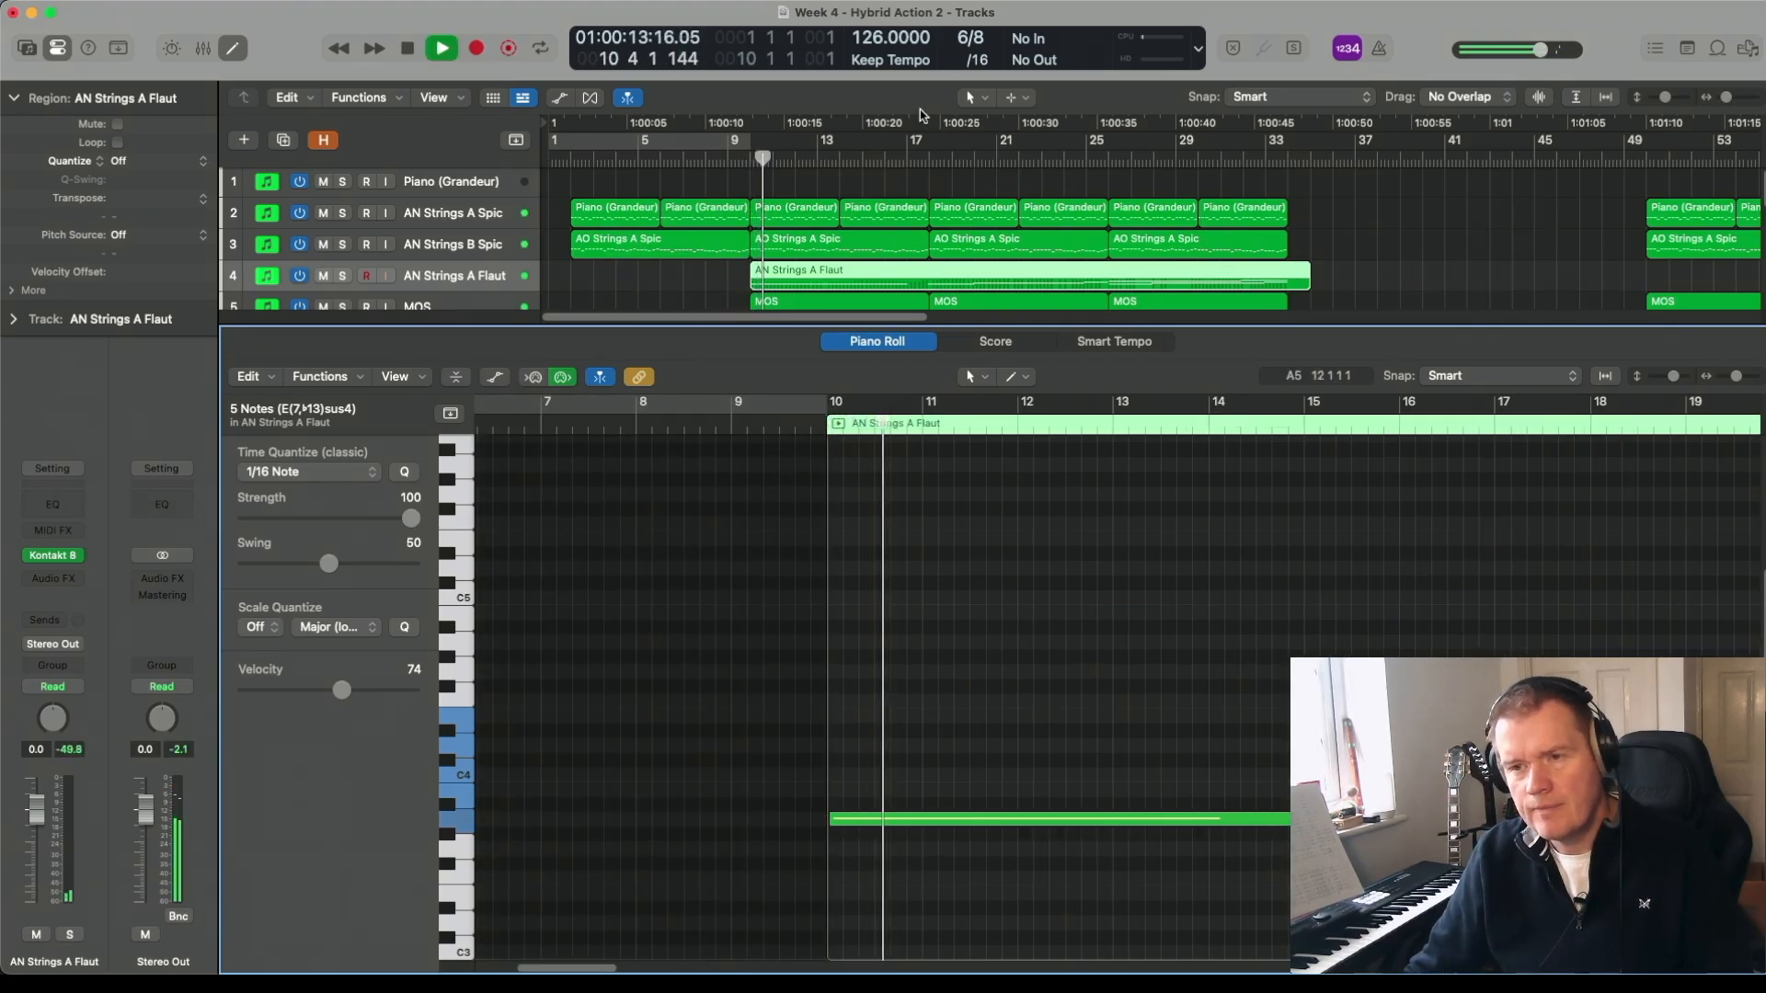
pyautogui.click(1051, 160)
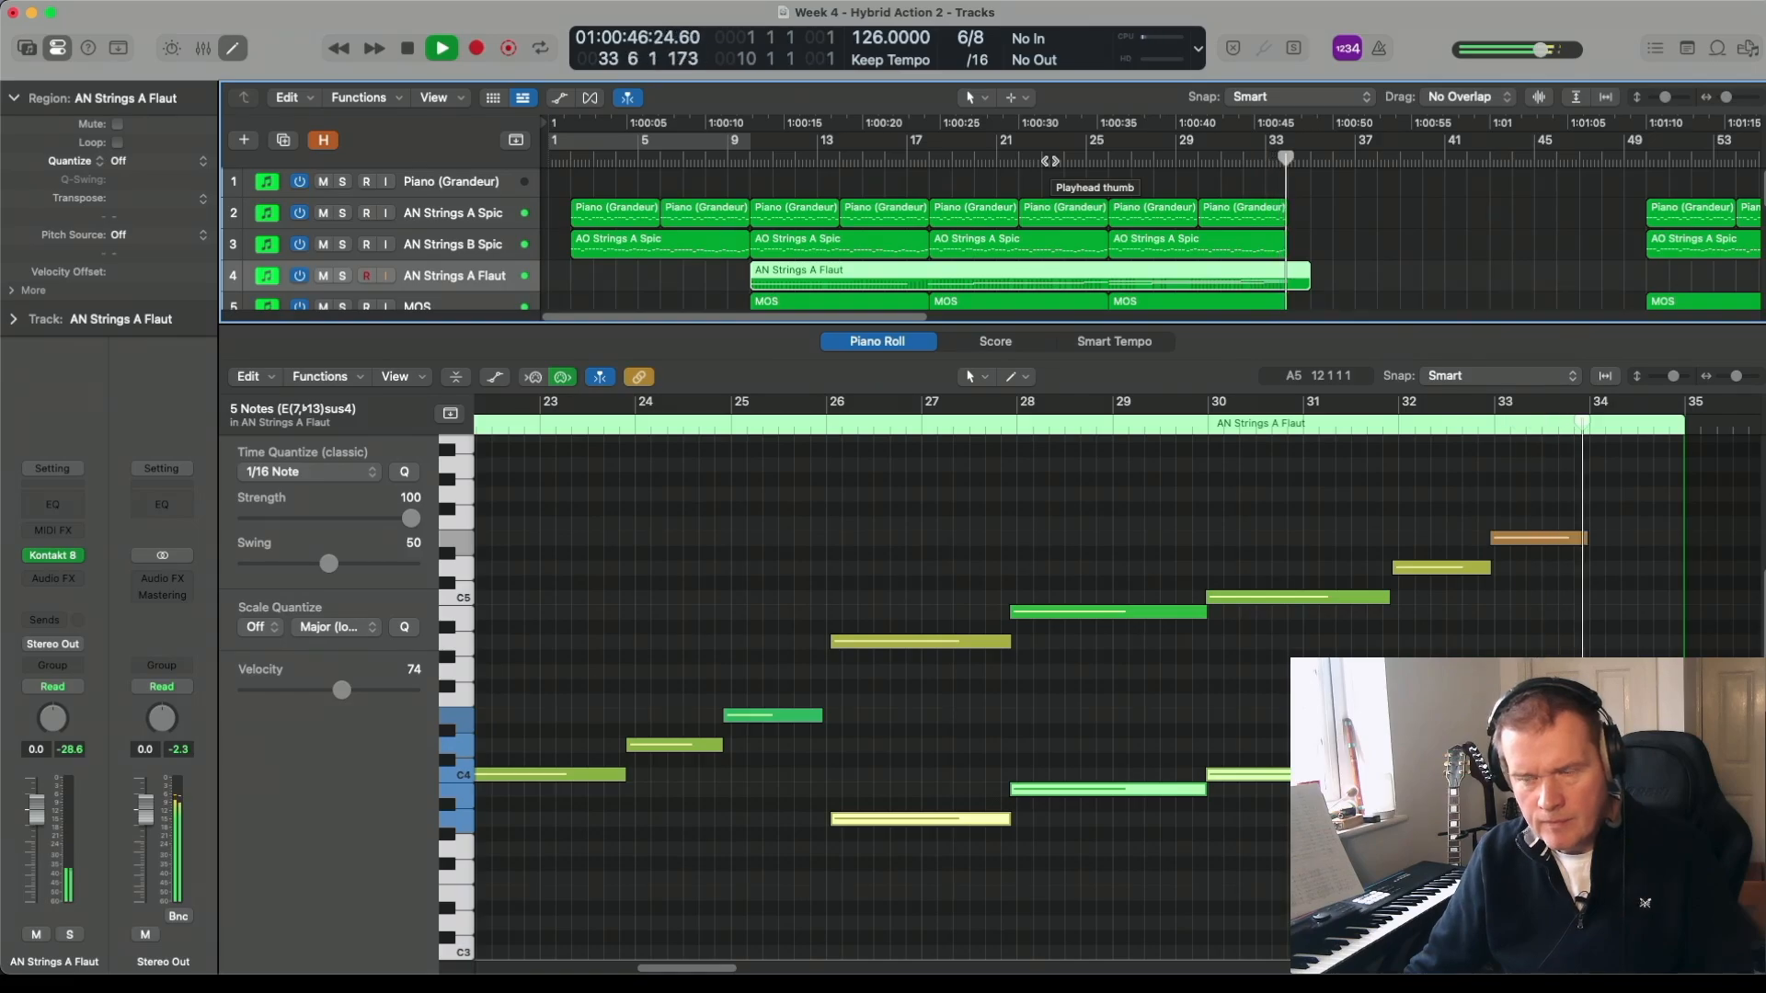
pyautogui.press('space')
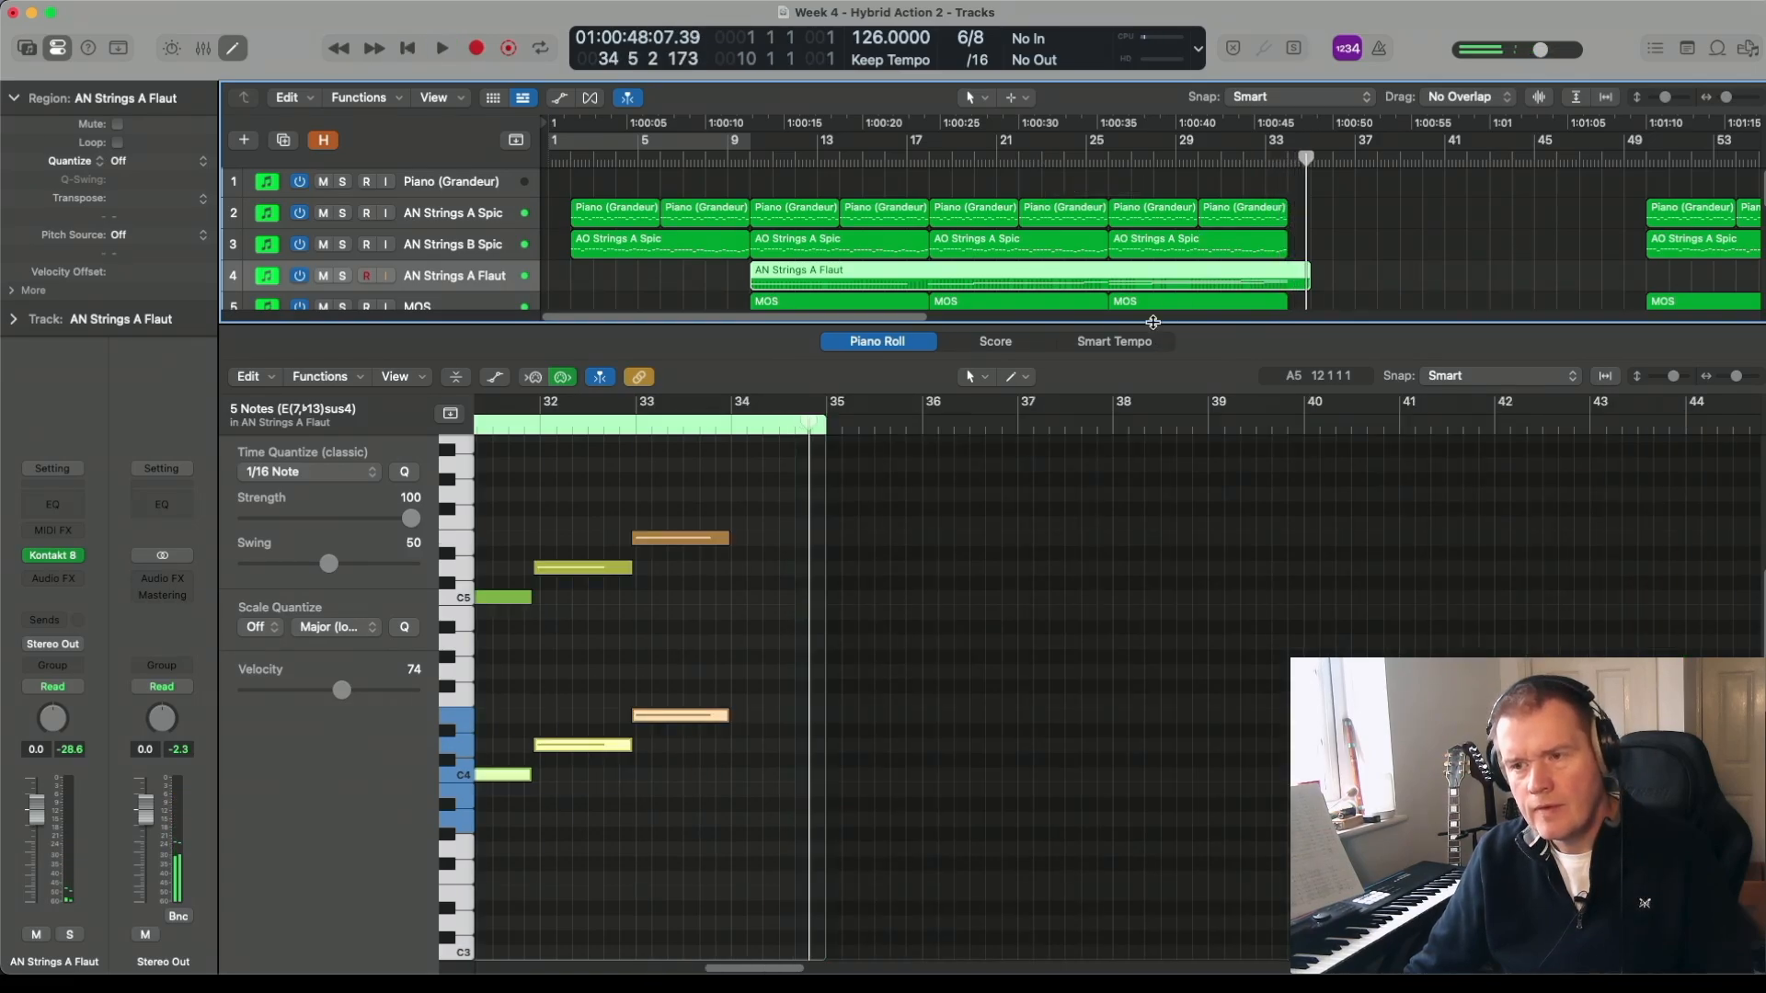
# - Enlarge the arrangement area and copy the Inst 12 region from bar 1 to bar 33 on the same track
pyautogui.moveTo(1149, 325); pyautogui.dragTo(1161, 640)
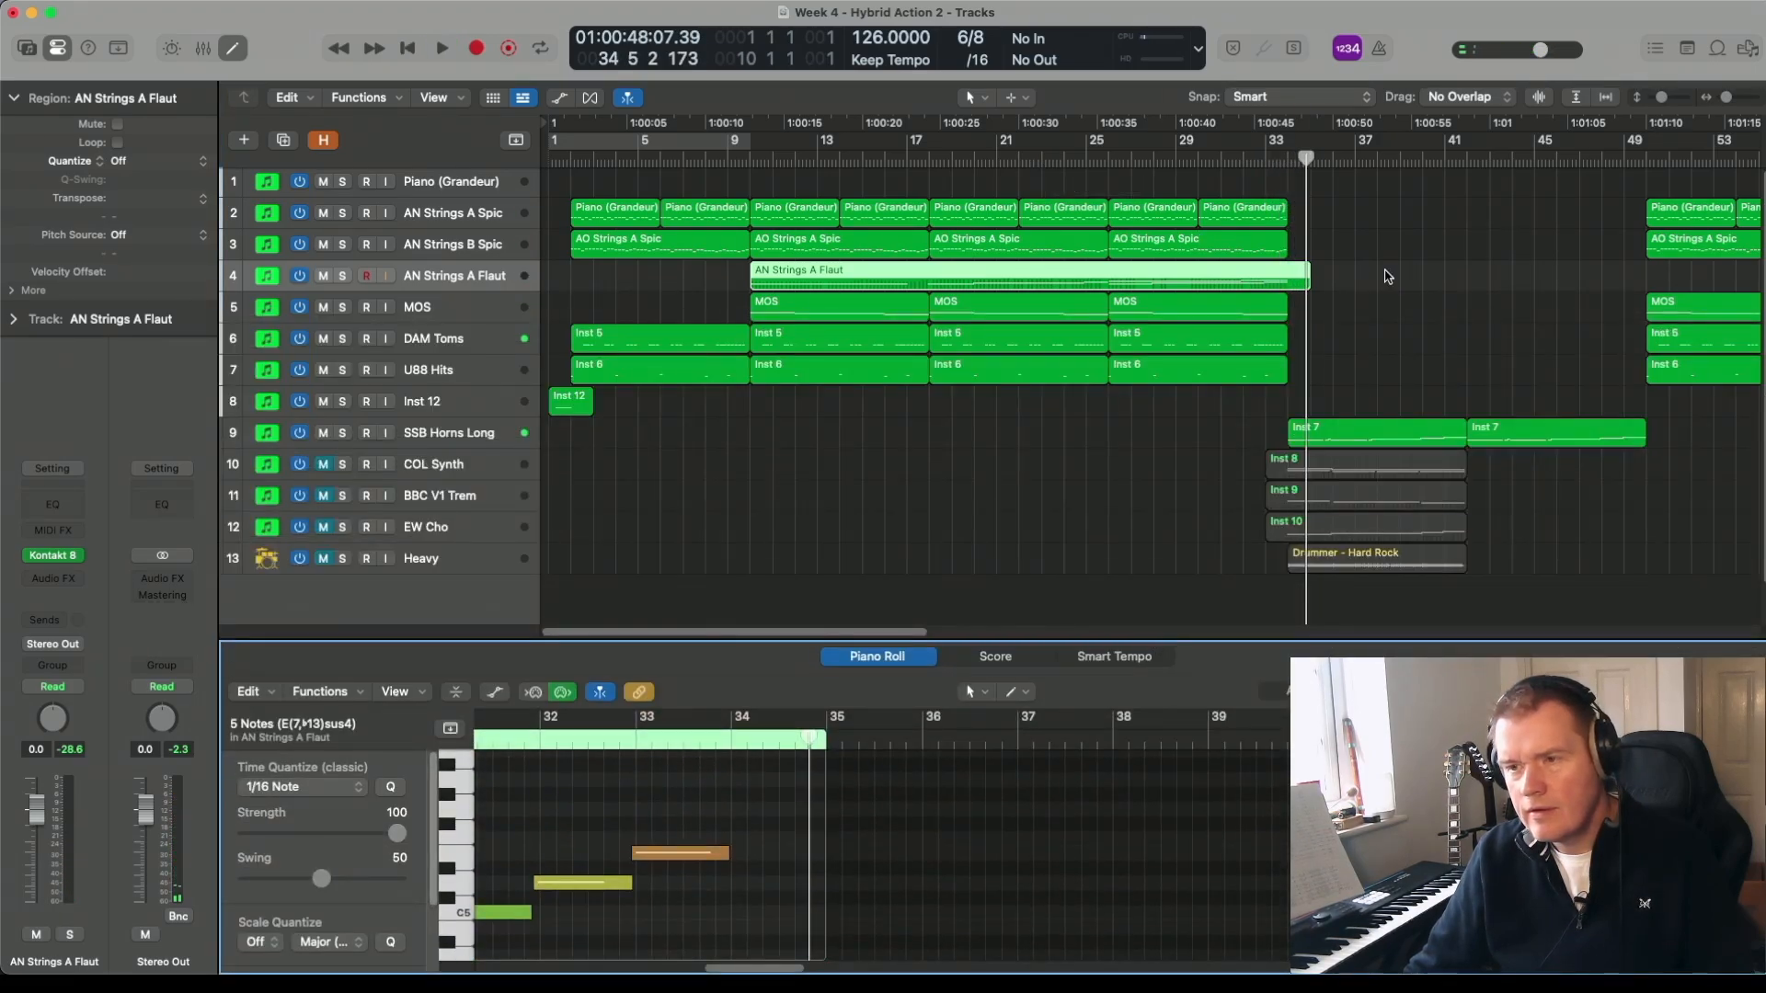
pyautogui.click(1286, 410)
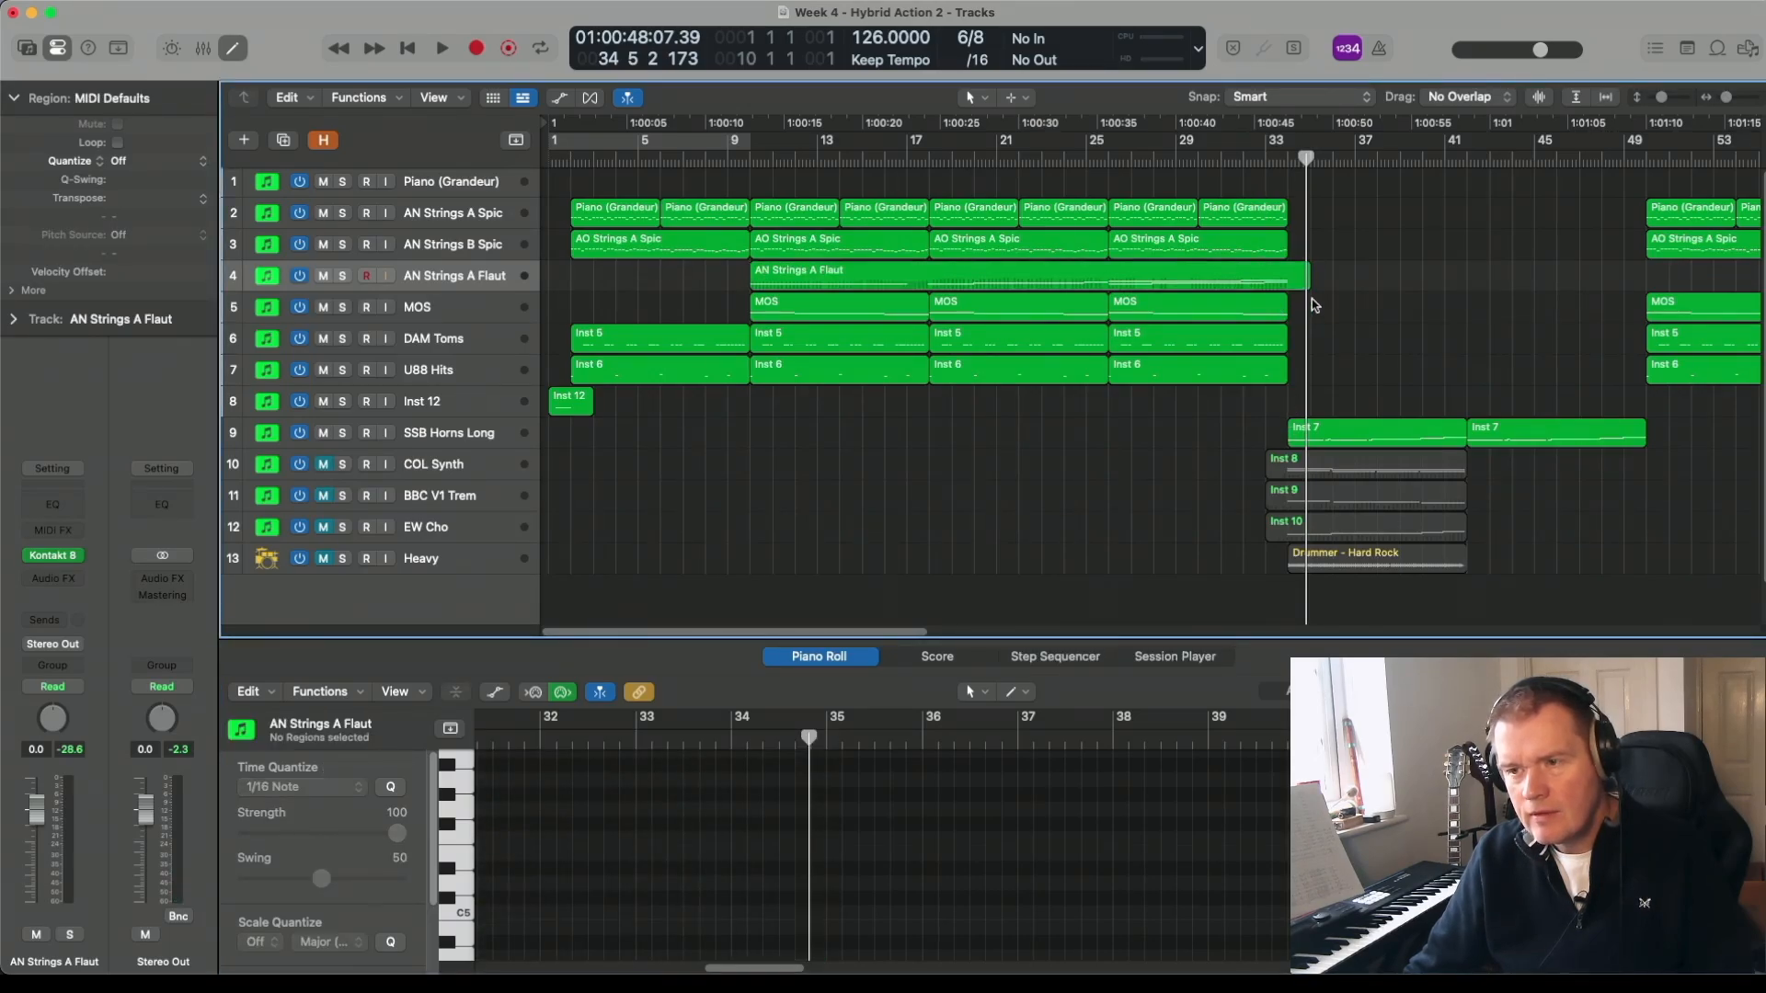
pyautogui.moveTo(579, 406); pyautogui.dragTo(1285, 405)
# - Play the transition around bar 33 and mute the SSB Horns Long track
pyautogui.press('space')
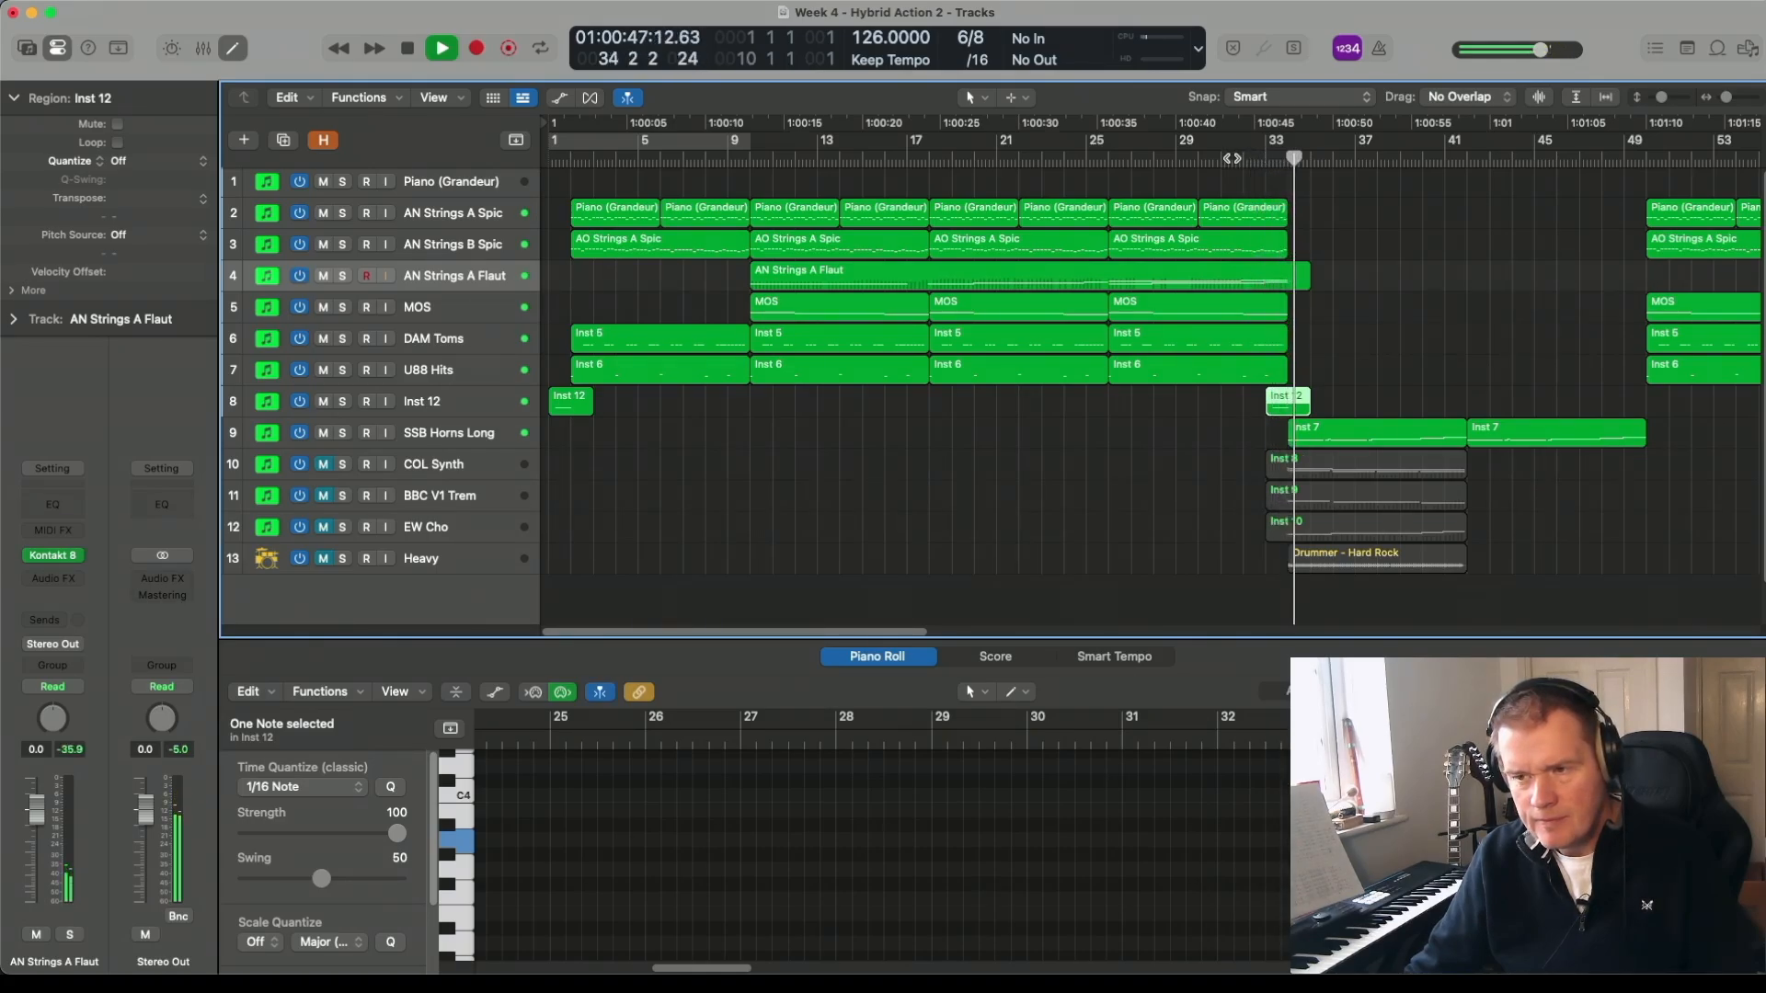
pyautogui.press('space')
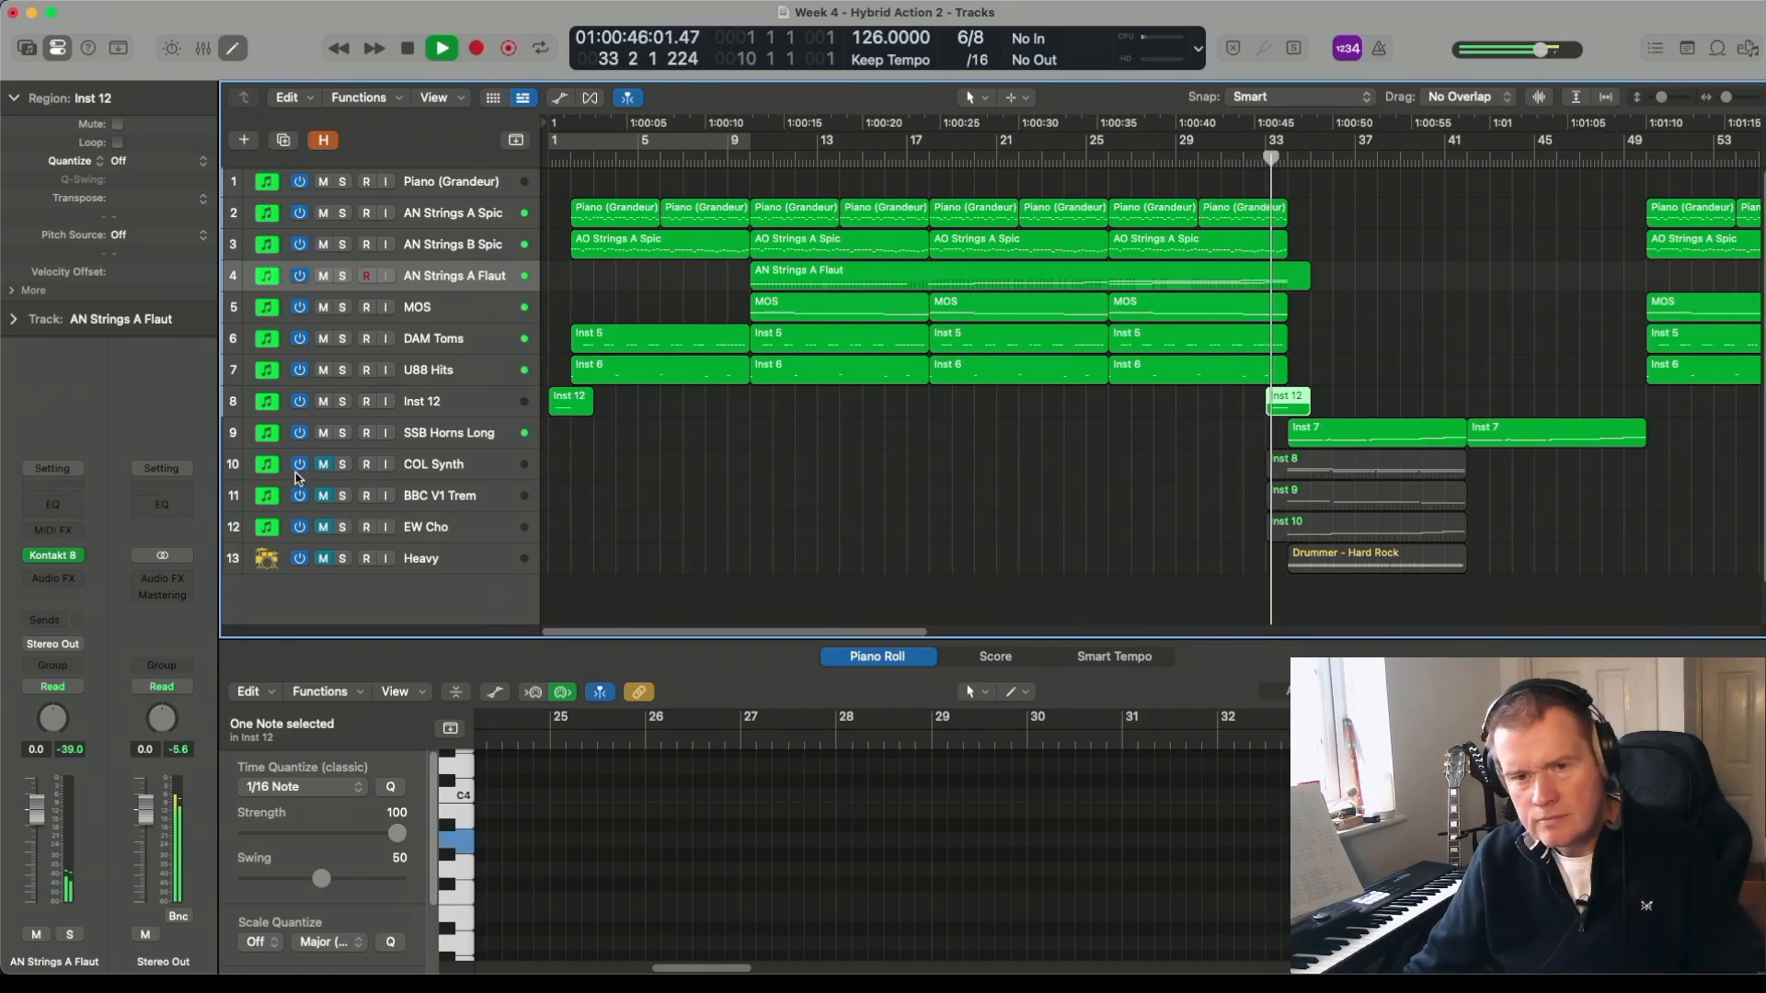
pyautogui.click(324, 433)
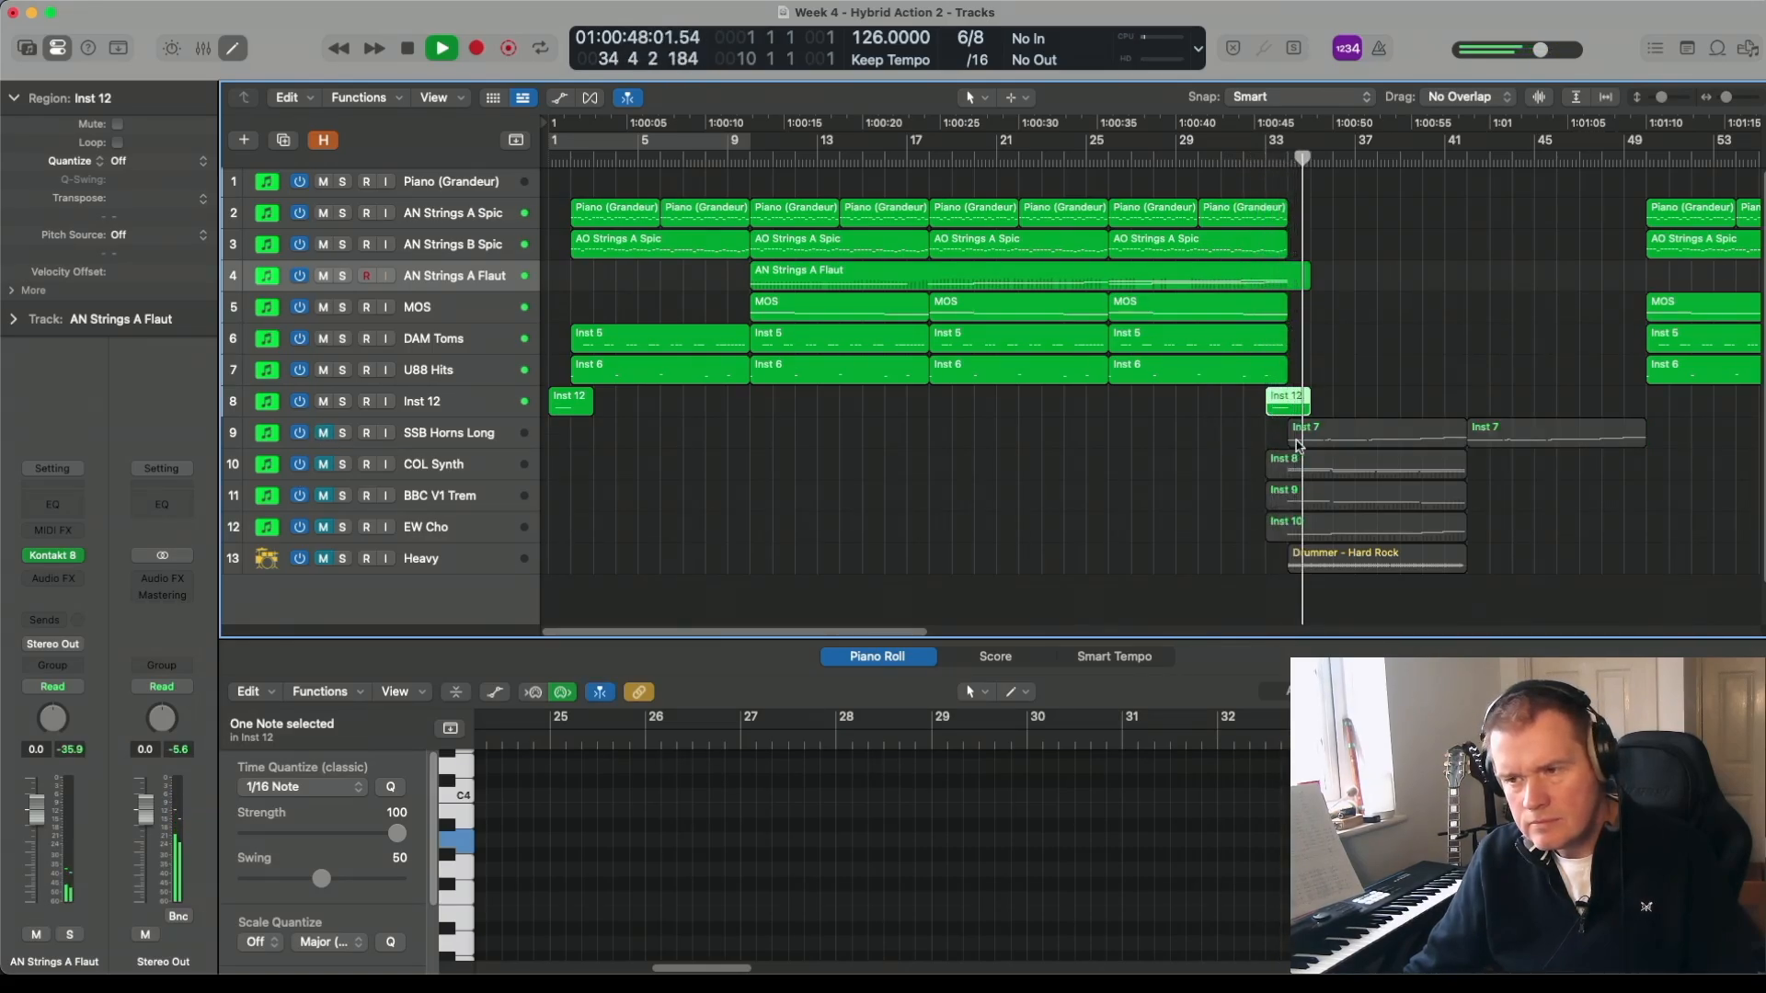
pyautogui.press('space')
# - Raise the note in the Inst 12 region at bar 33 to C4 and play the transition
pyautogui.click(1398, 832)
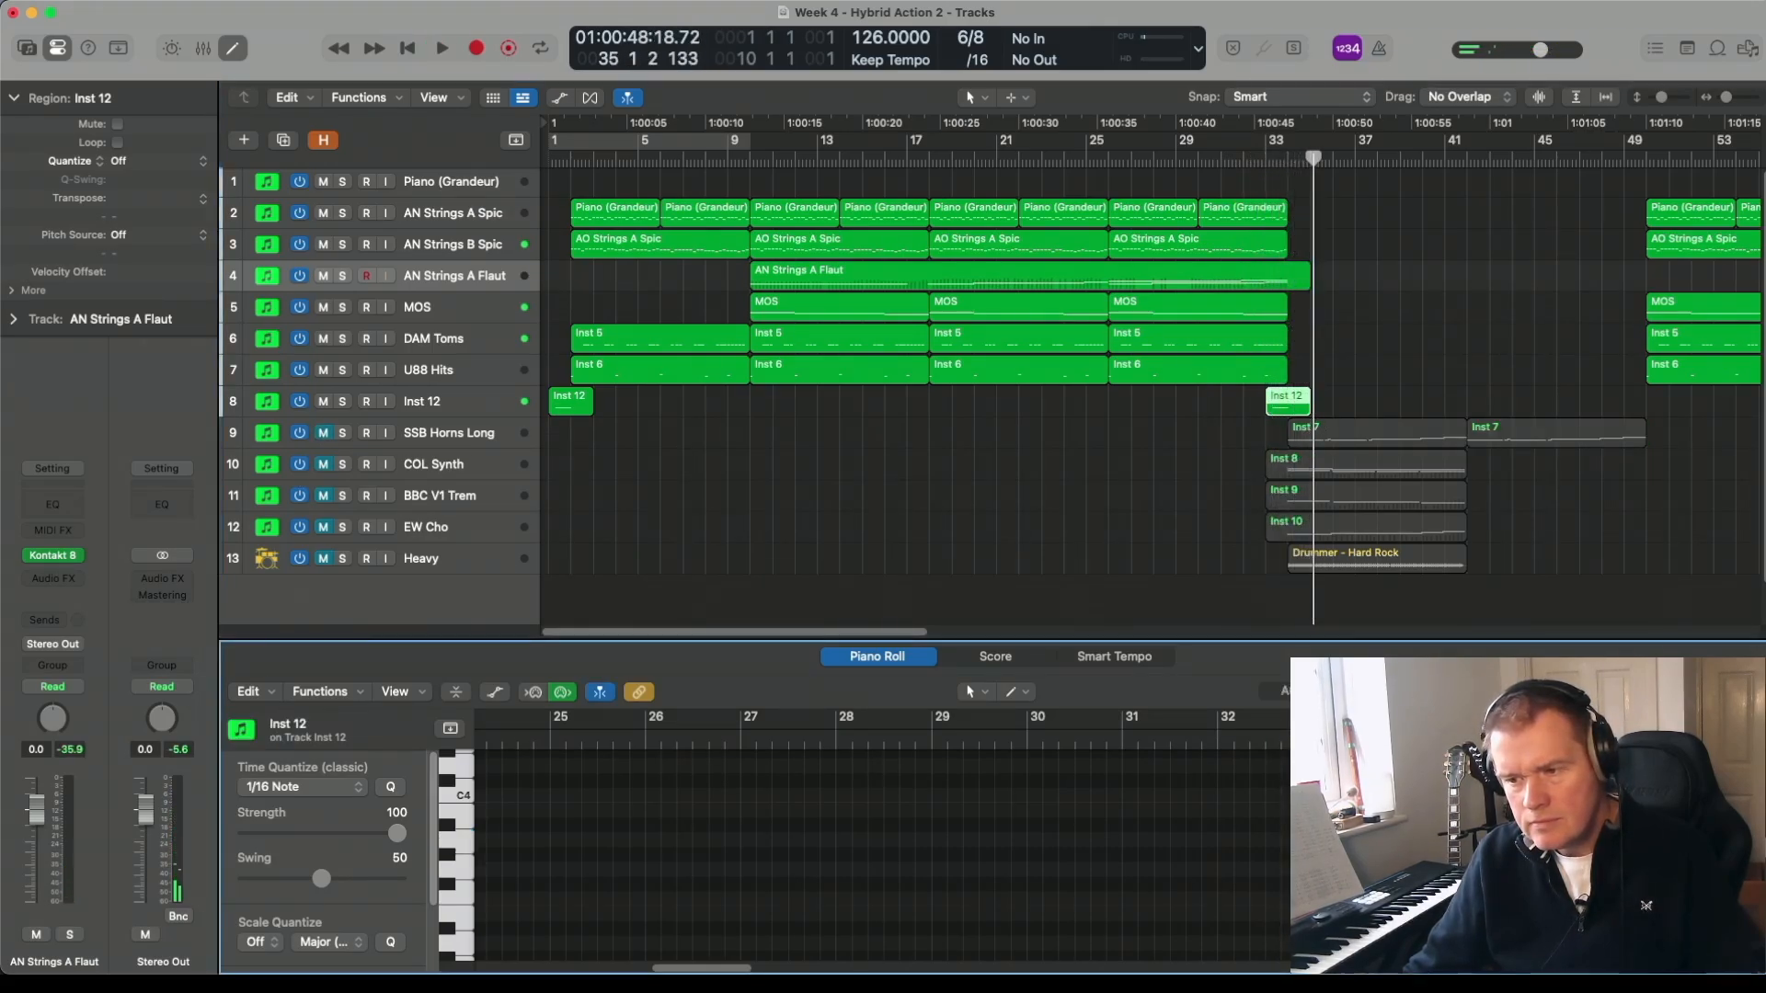
pyautogui.click(1388, 825)
pyautogui.press('space')
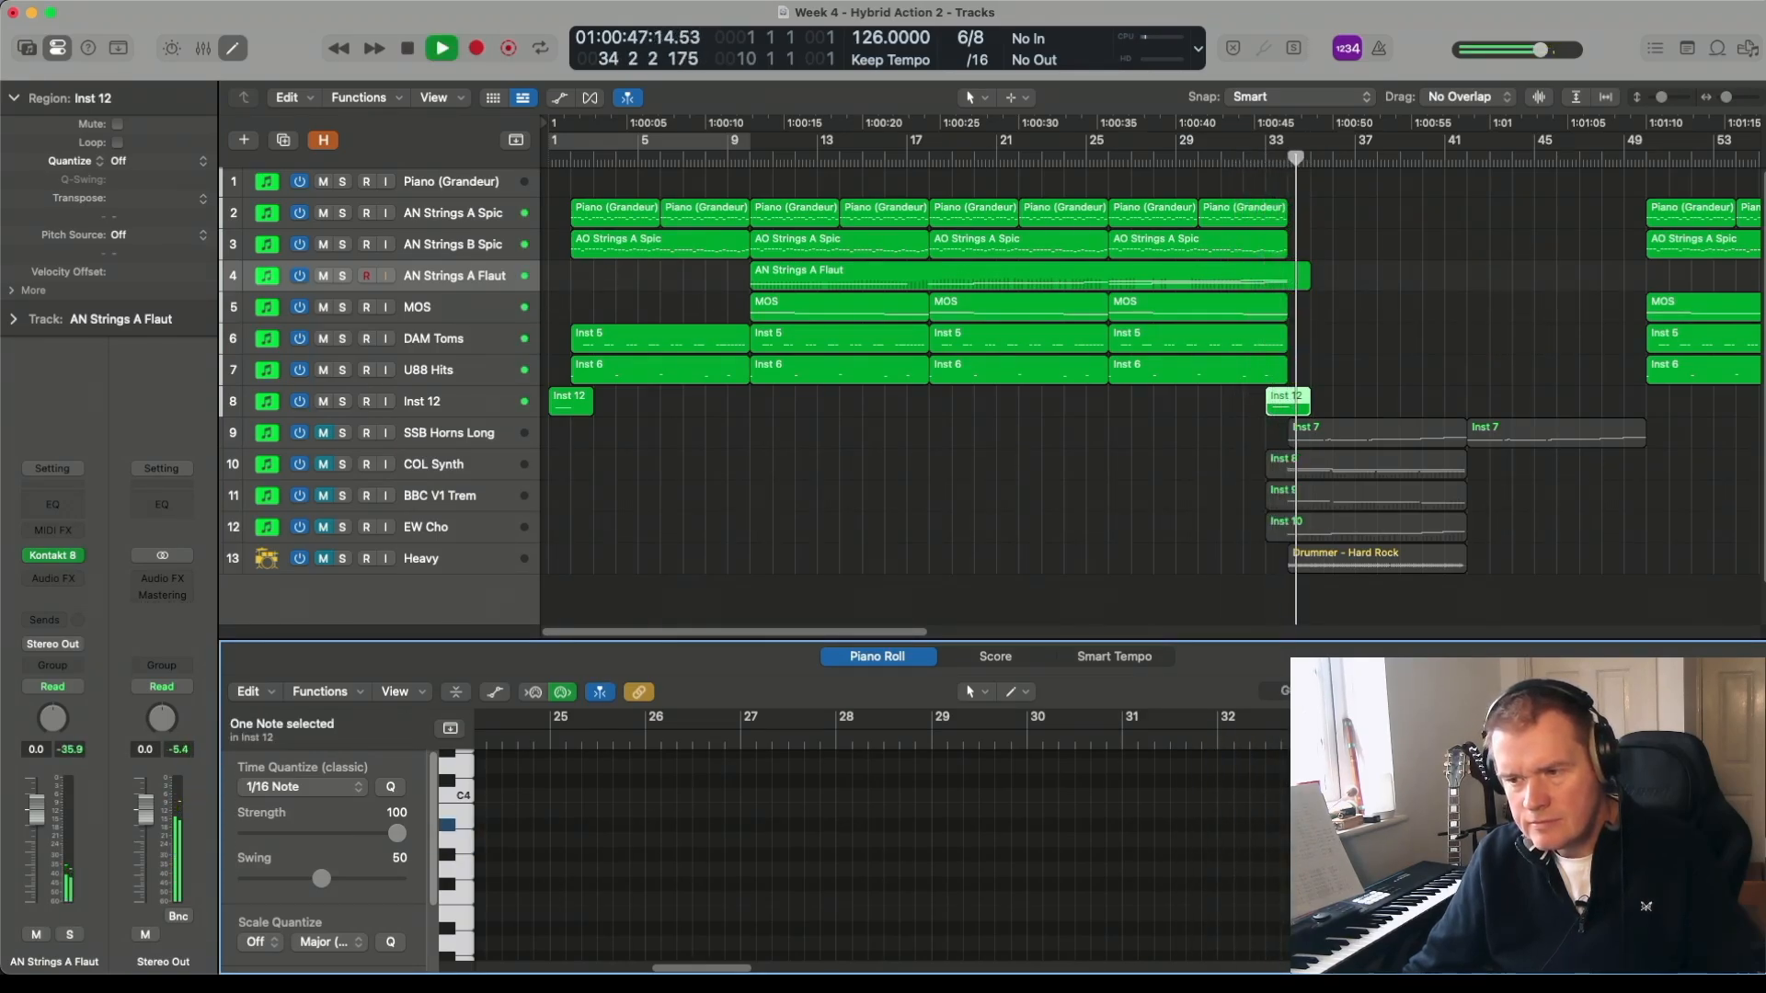
pyautogui.moveTo(1363, 825); pyautogui.dragTo(1364, 811)
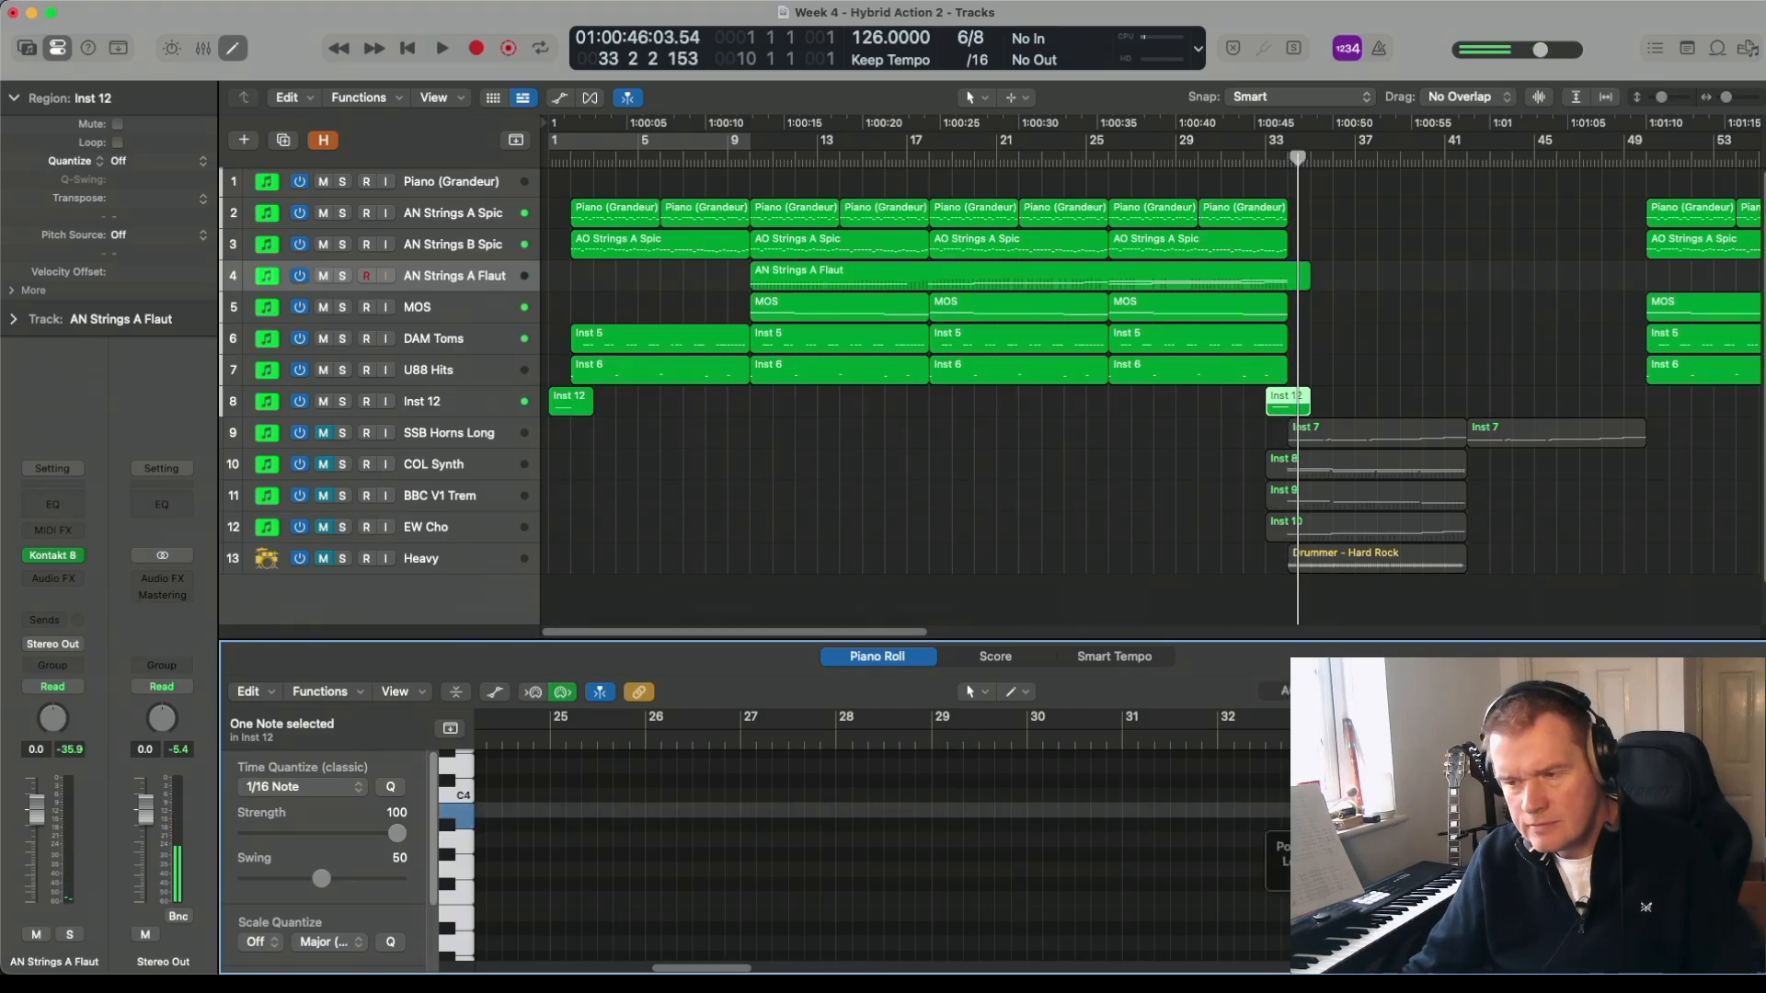
pyautogui.hotkey('alt', 'e')
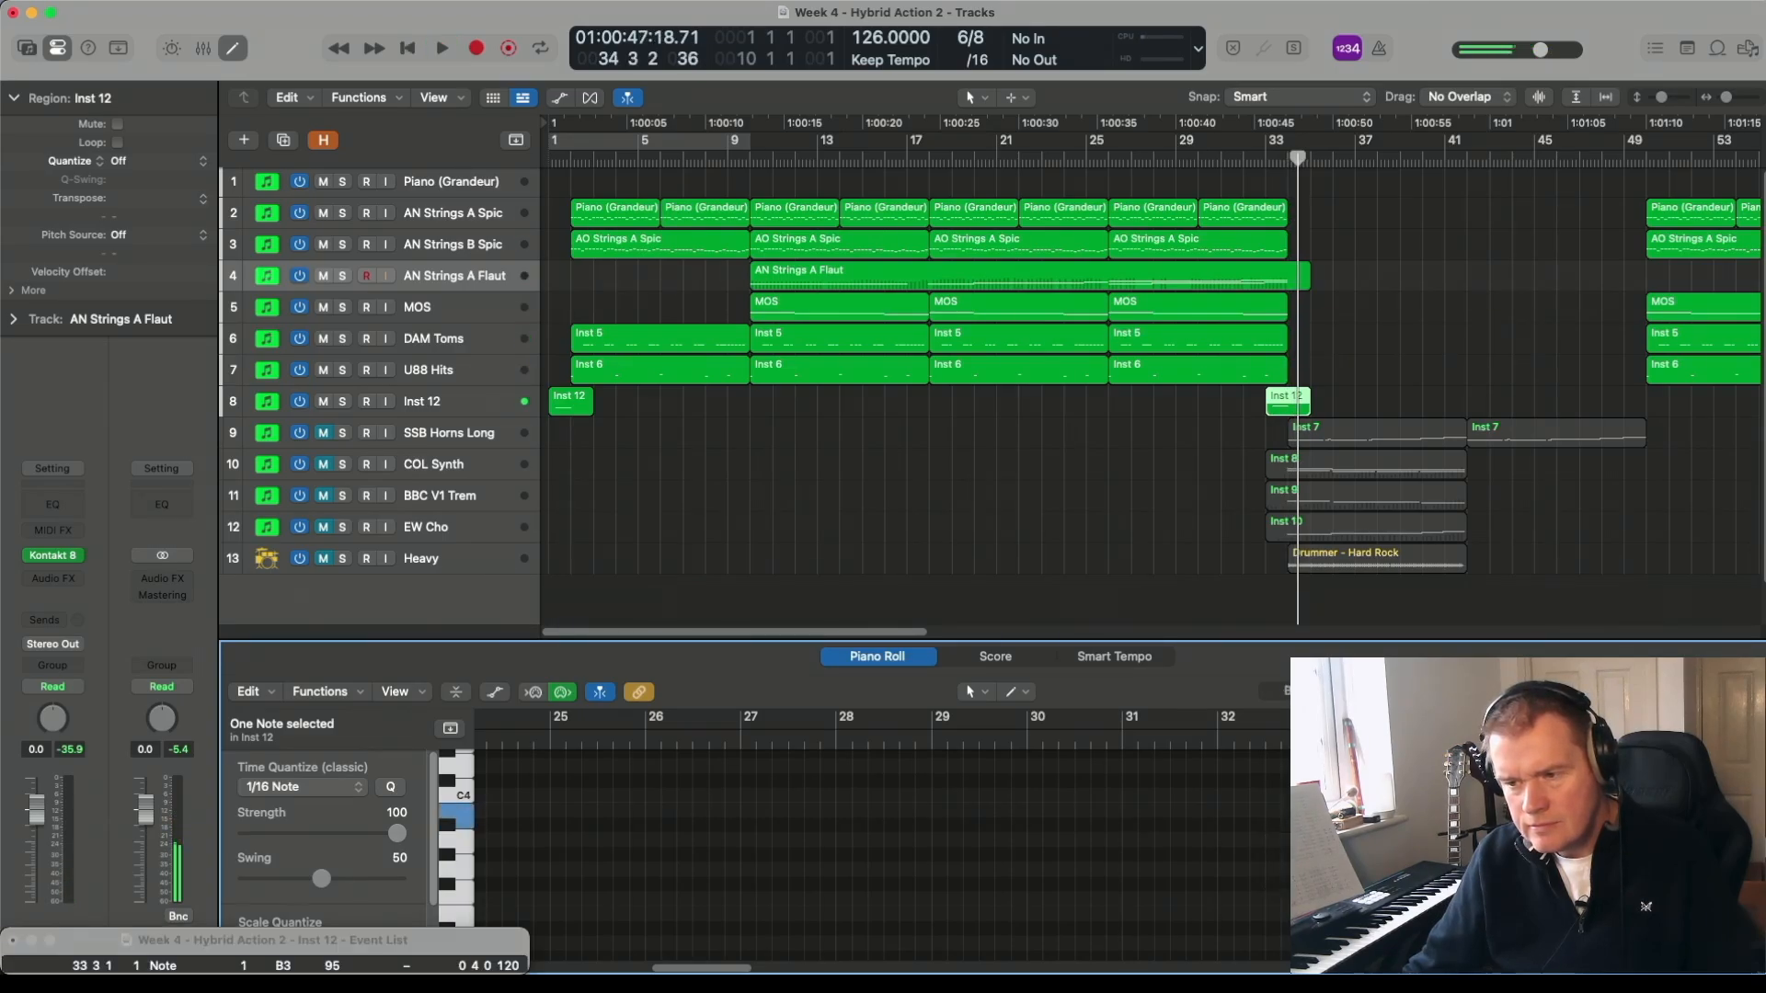
pyautogui.scroll(2, 1363, 828)
pyautogui.moveTo(1362, 835); pyautogui.dragTo(1361, 821)
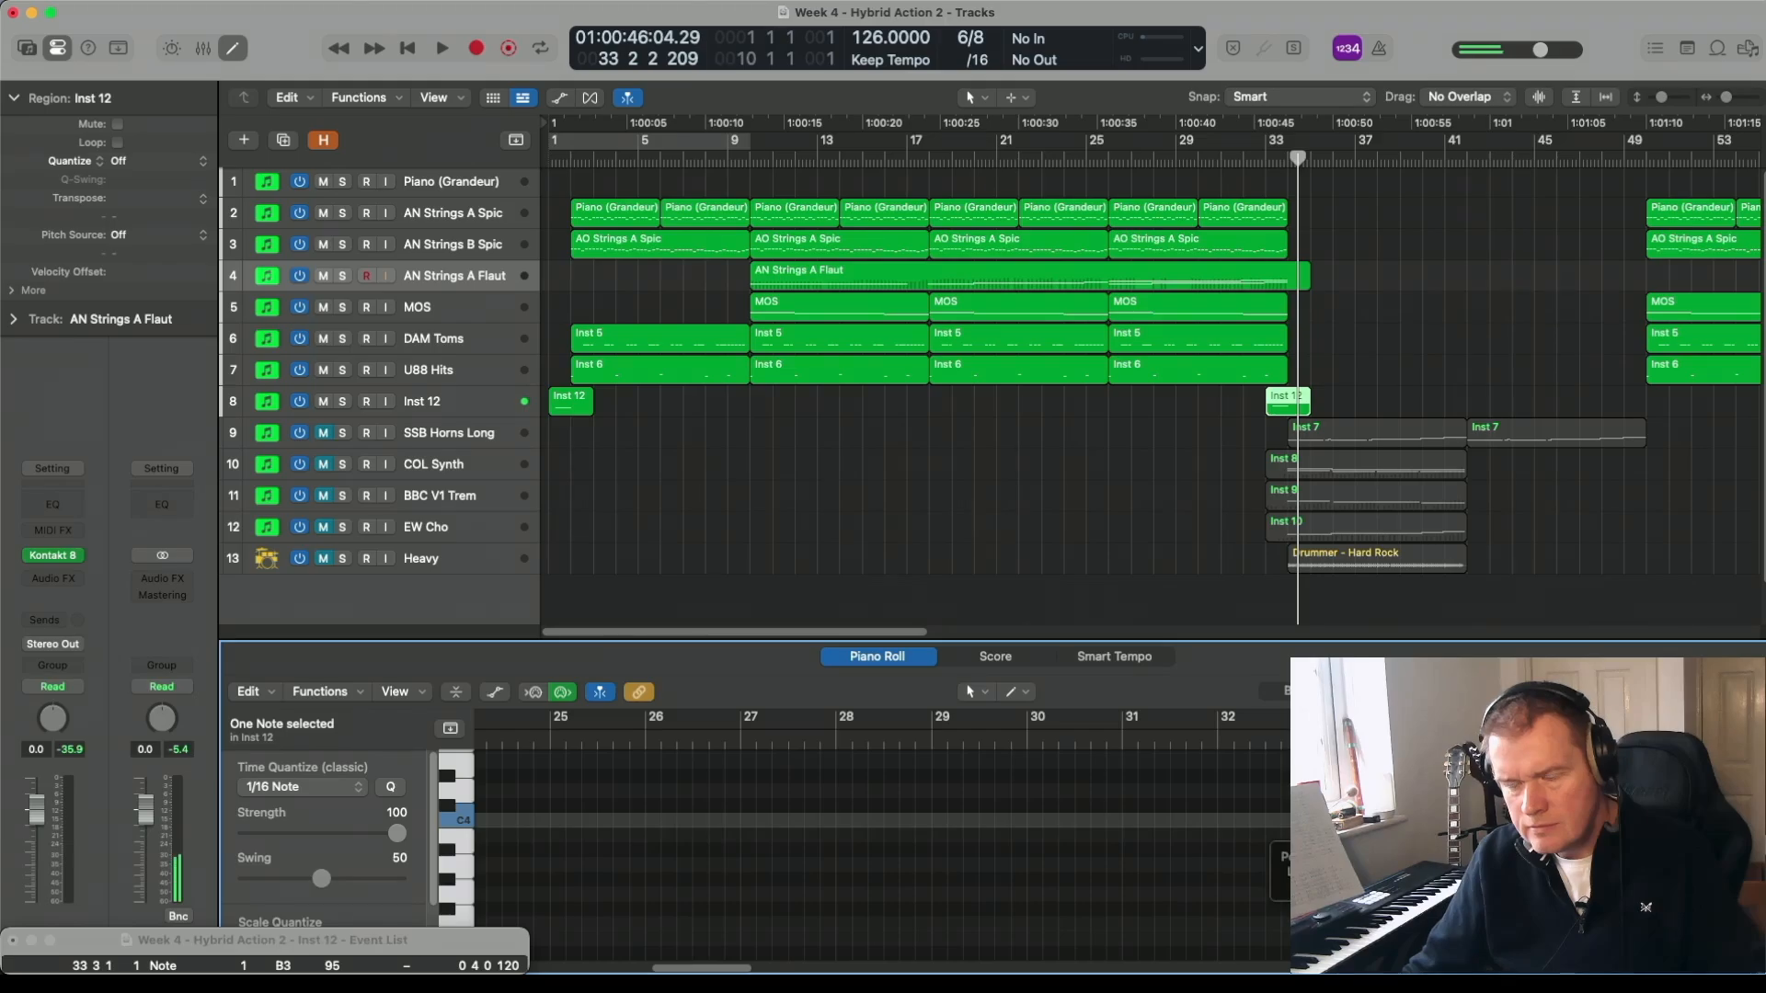
pyautogui.press('space')
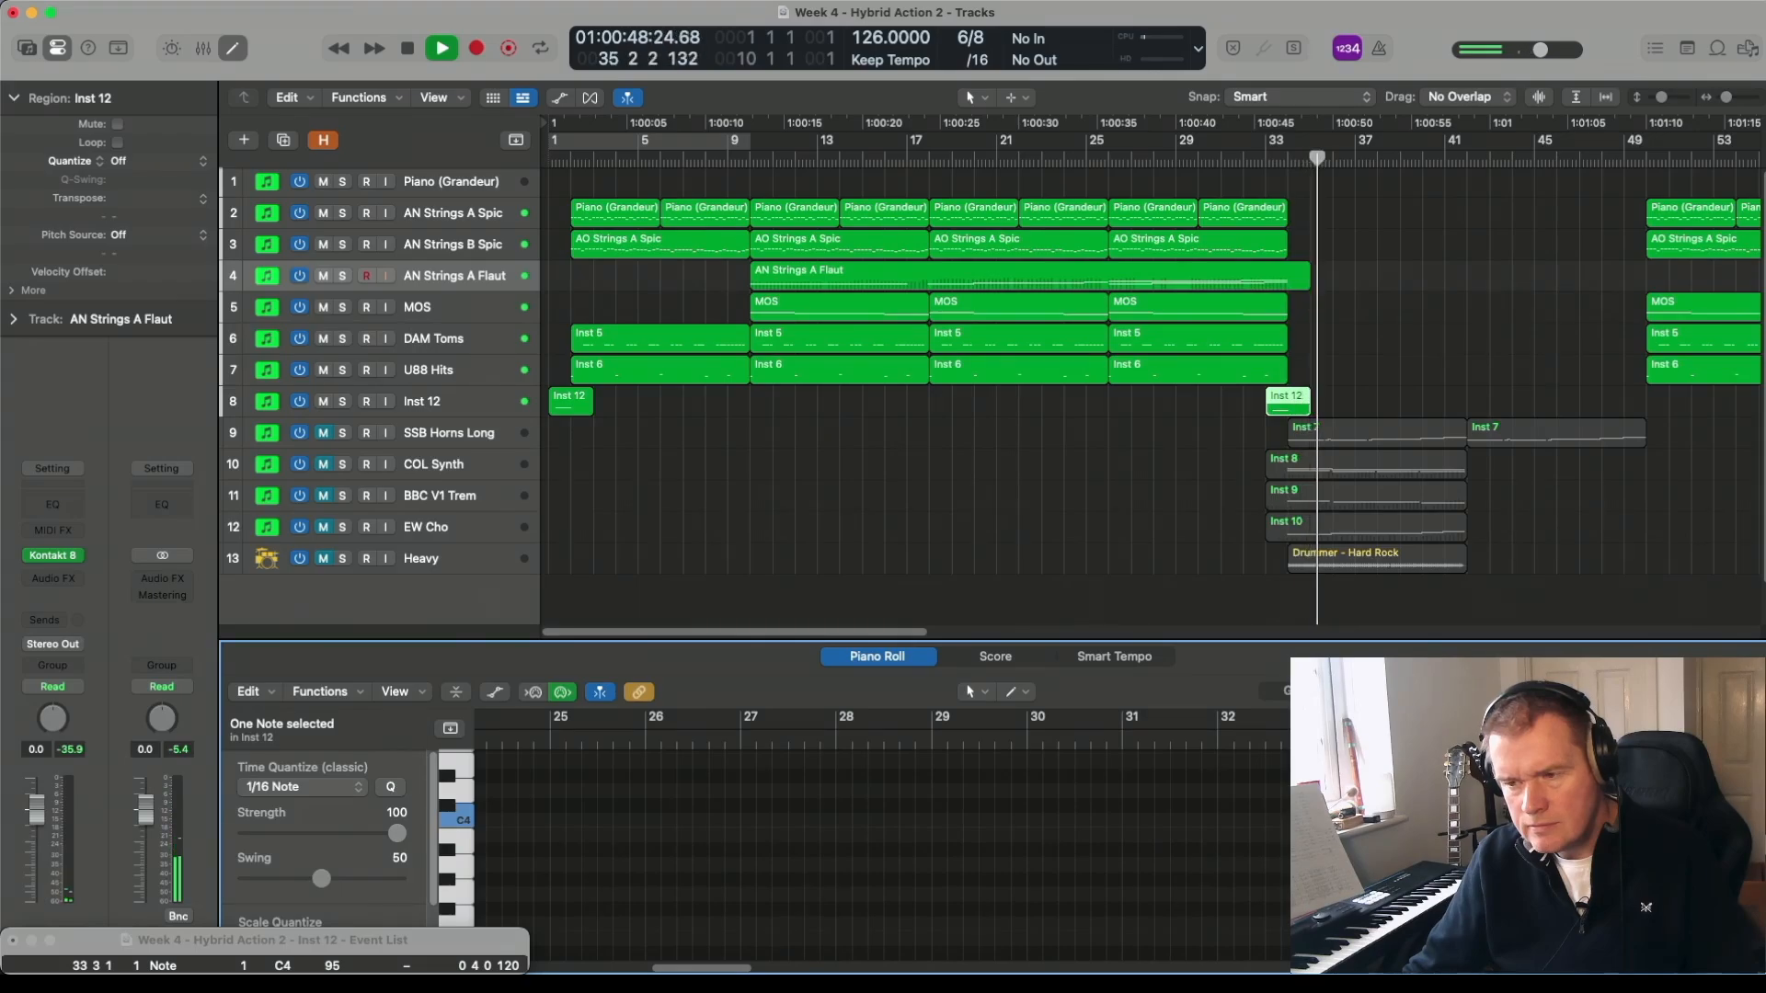
# - Move the C4 note to the very start of the Inst 12 region at bar 33 and replay the transition
pyautogui.press('space')
pyautogui.moveTo(1361, 818); pyautogui.dragTo(1328, 818)
pyautogui.press('space')
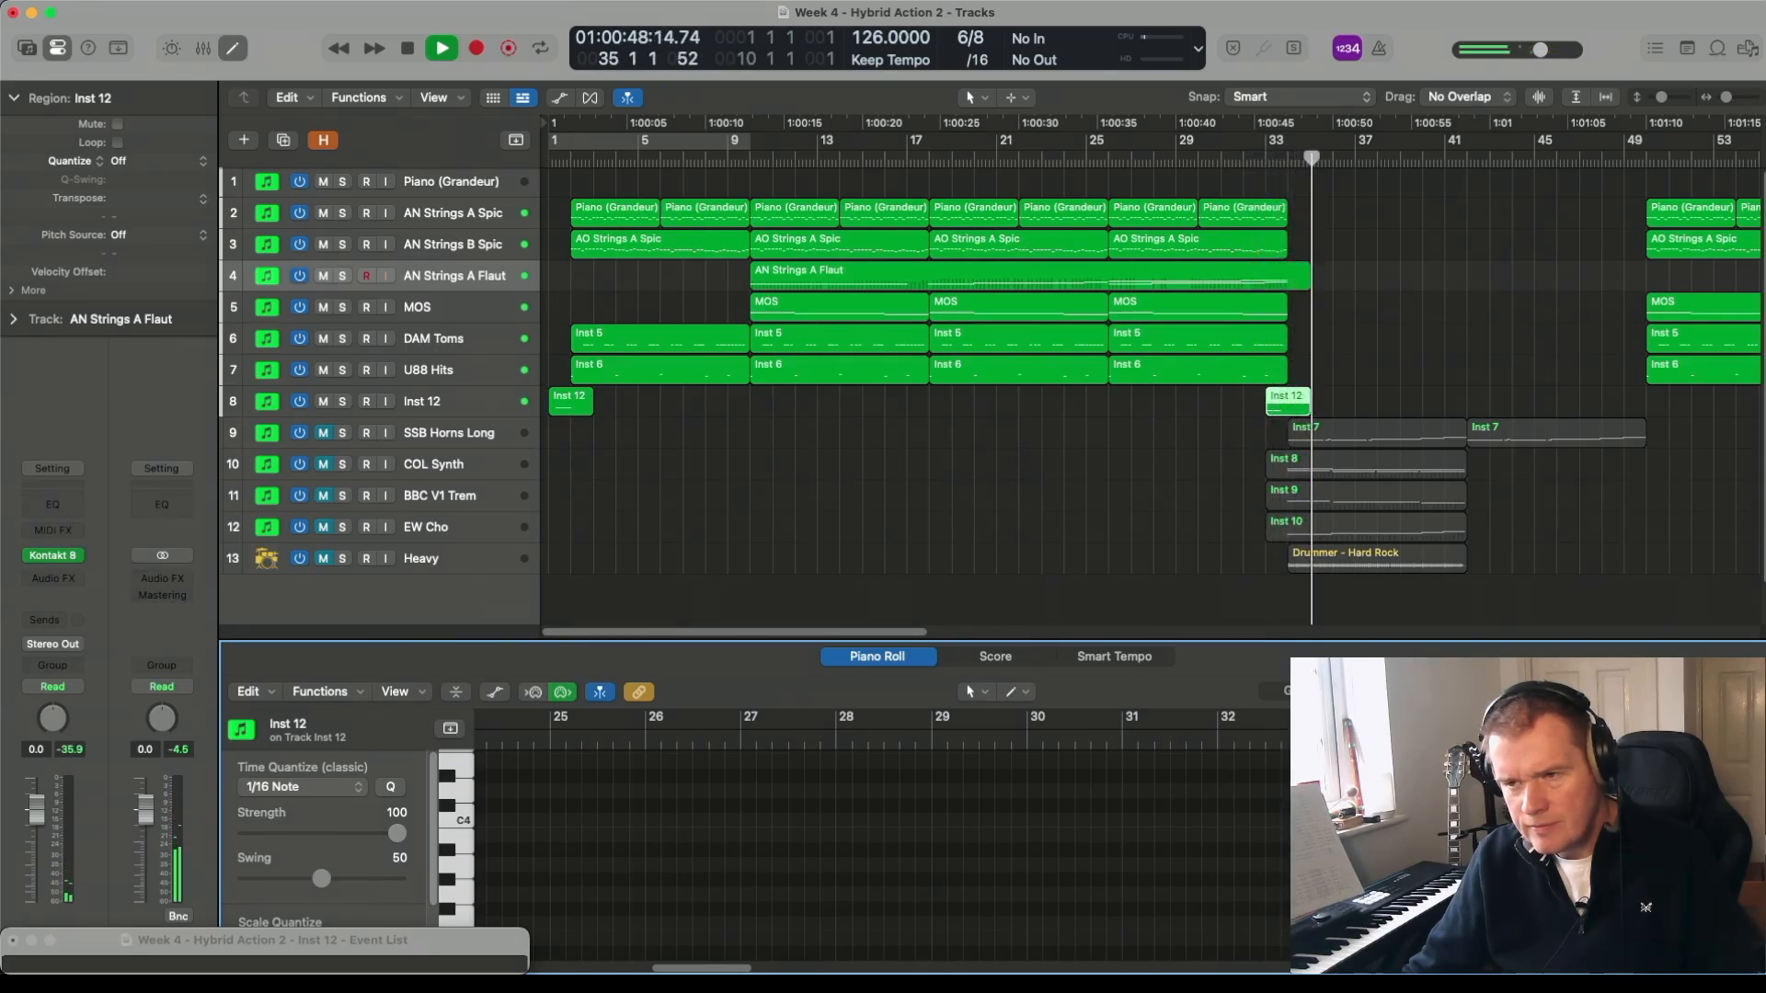
# - Copy the Inst 12 region at bar 33 to bars 9, 17 and 25, and play from about bar 8
pyautogui.moveTo(1294, 400); pyautogui.dragTo(760, 413)
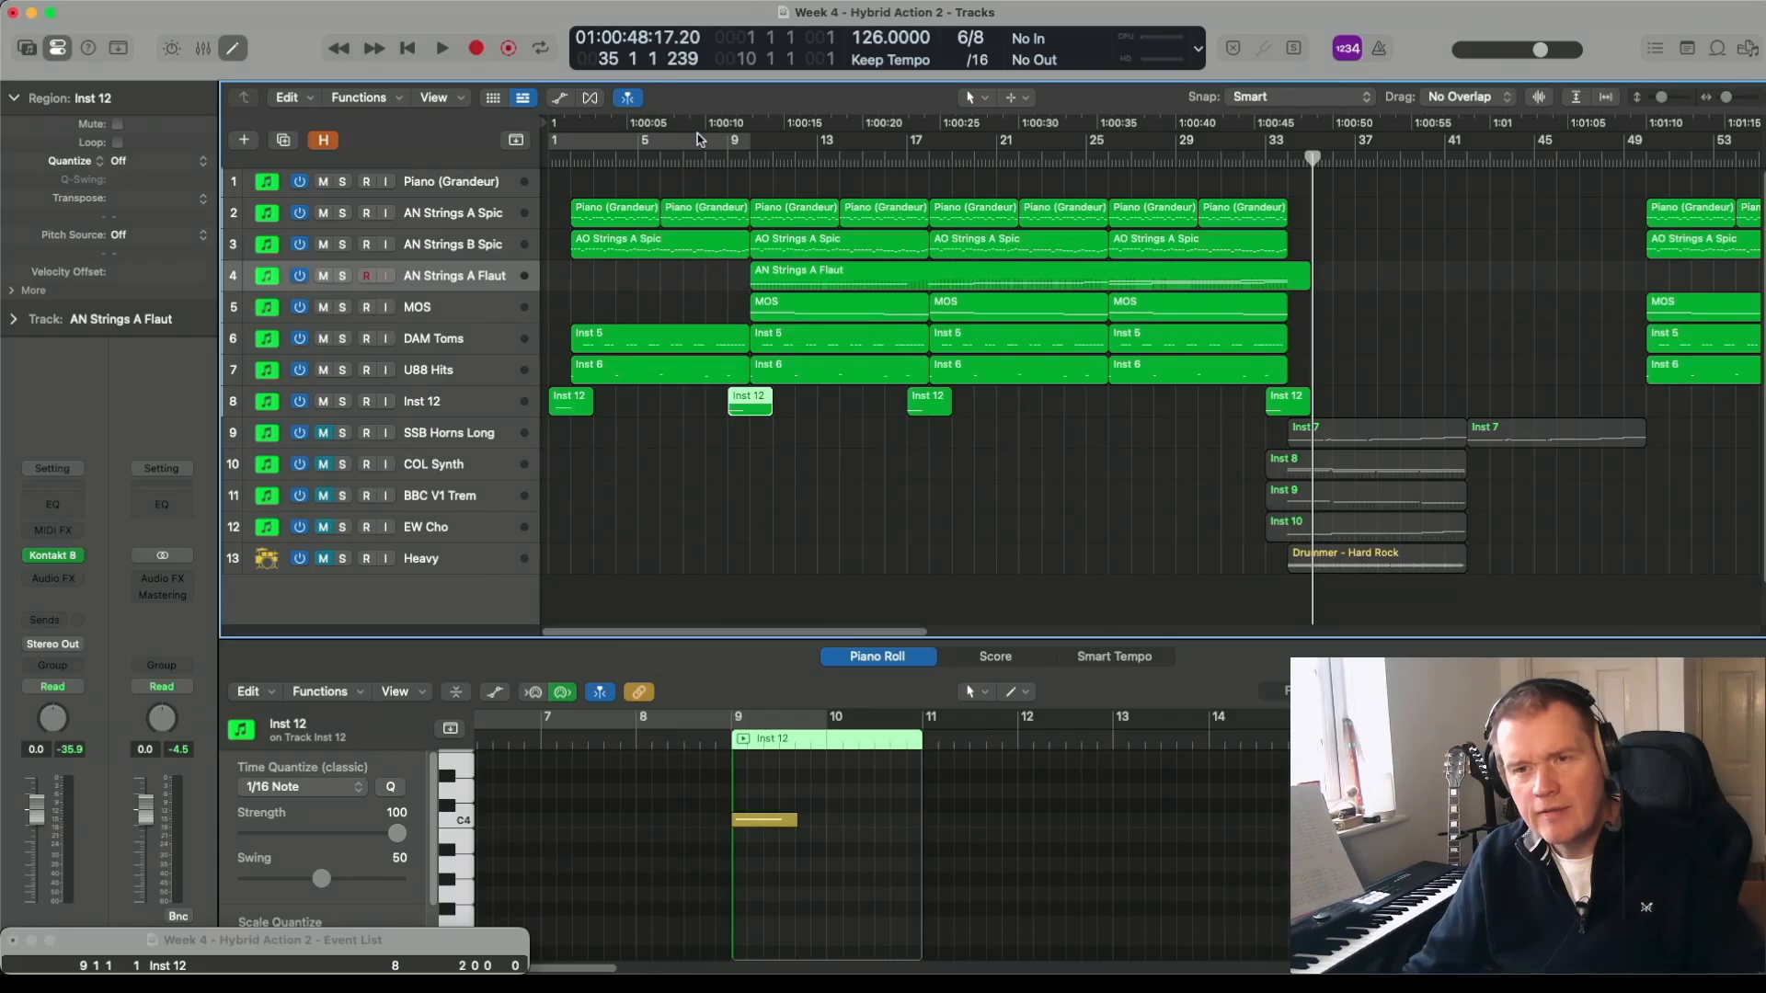
pyautogui.doubleClick(698, 136)
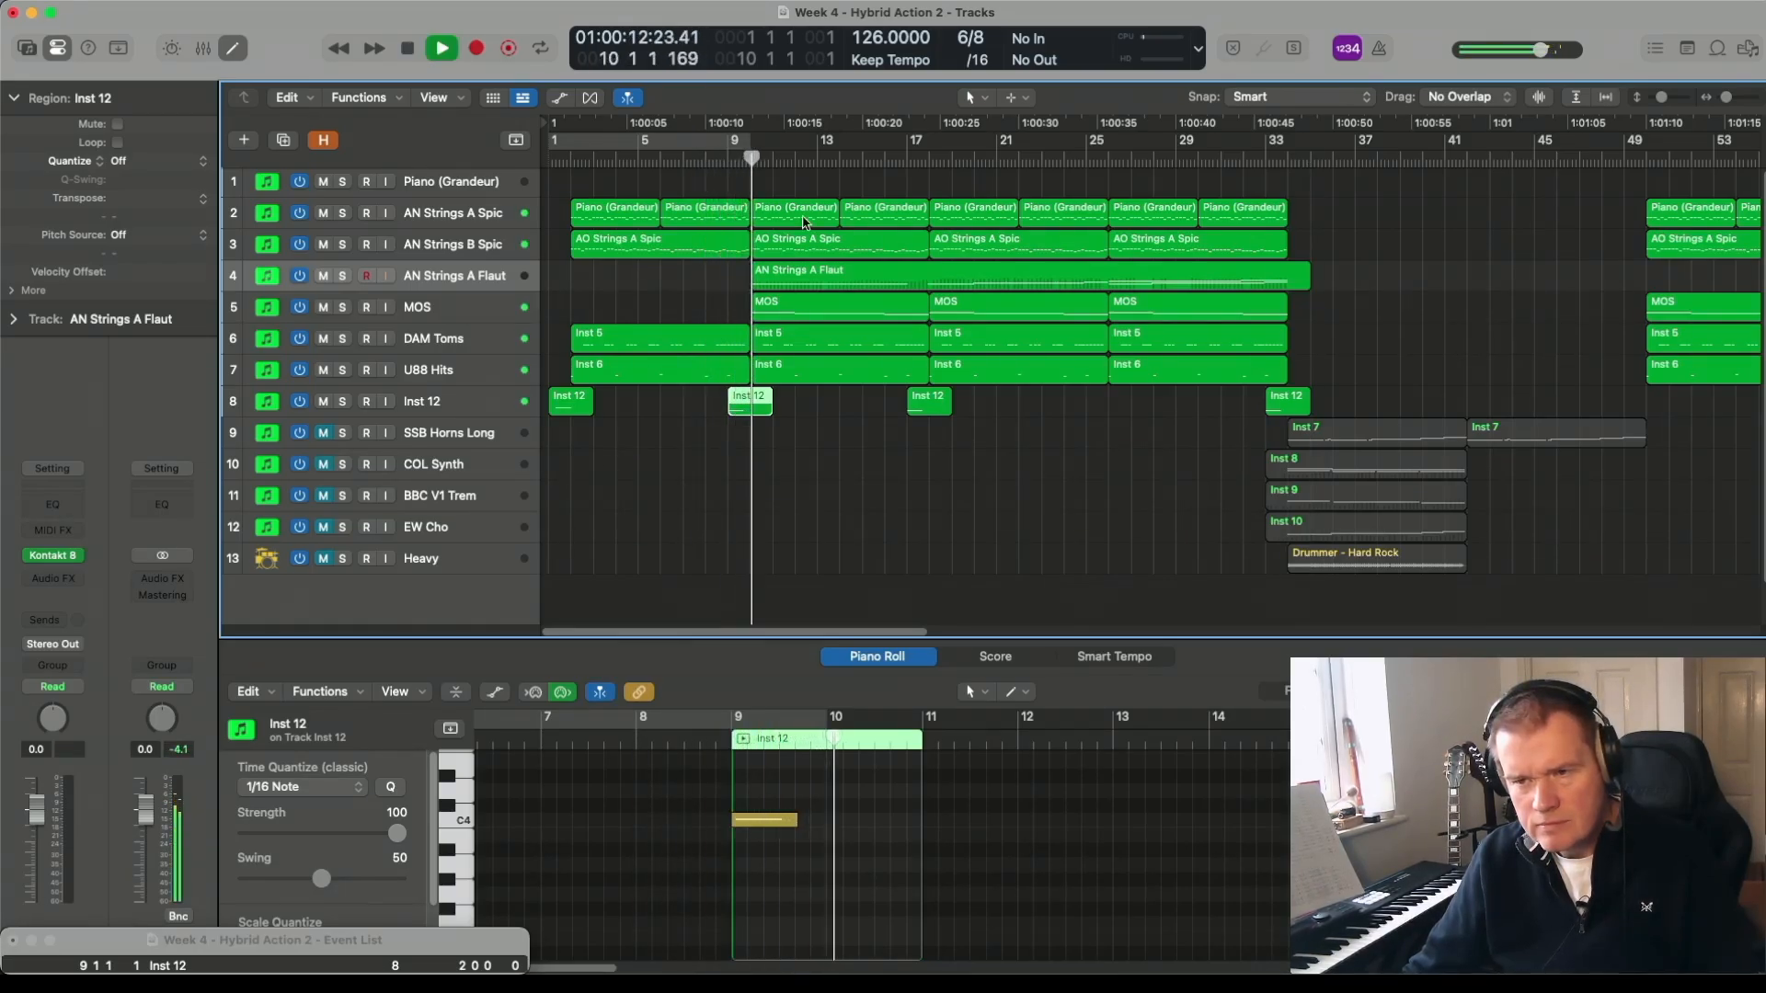
pyautogui.moveTo(929, 402); pyautogui.dragTo(1107, 399)
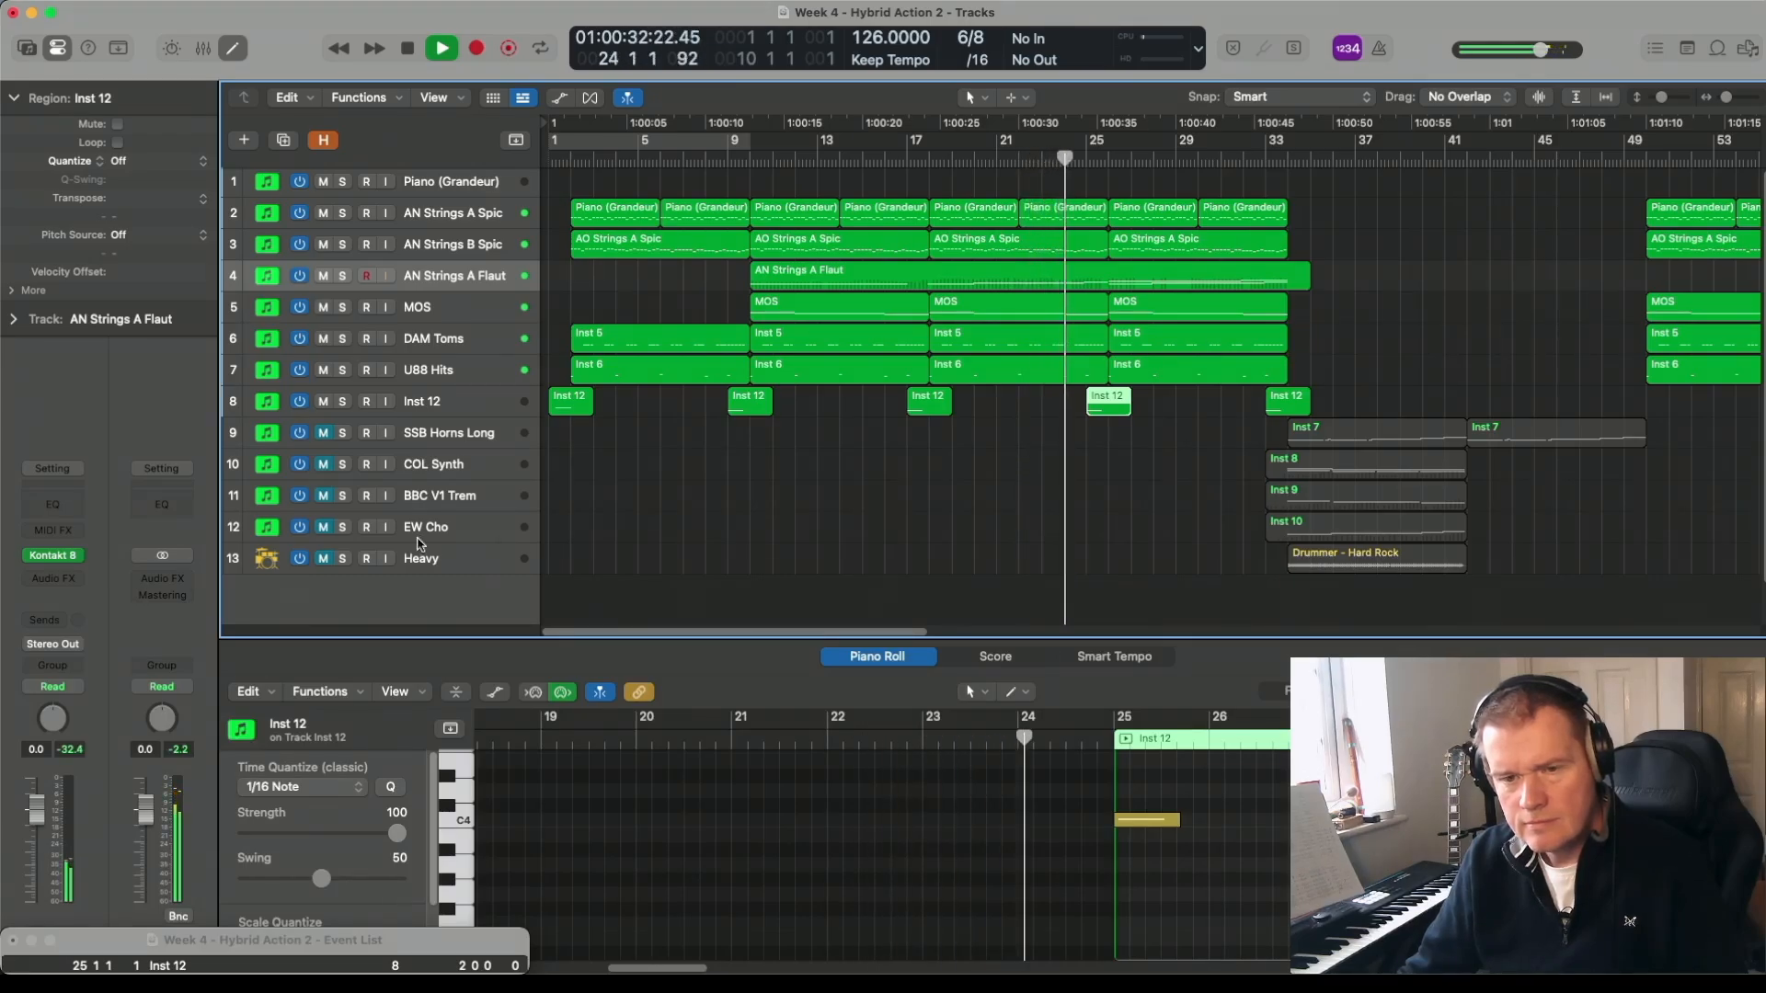
# - Unmute the COL Synth track and play its part from about bar 33
pyautogui.click(321, 472)
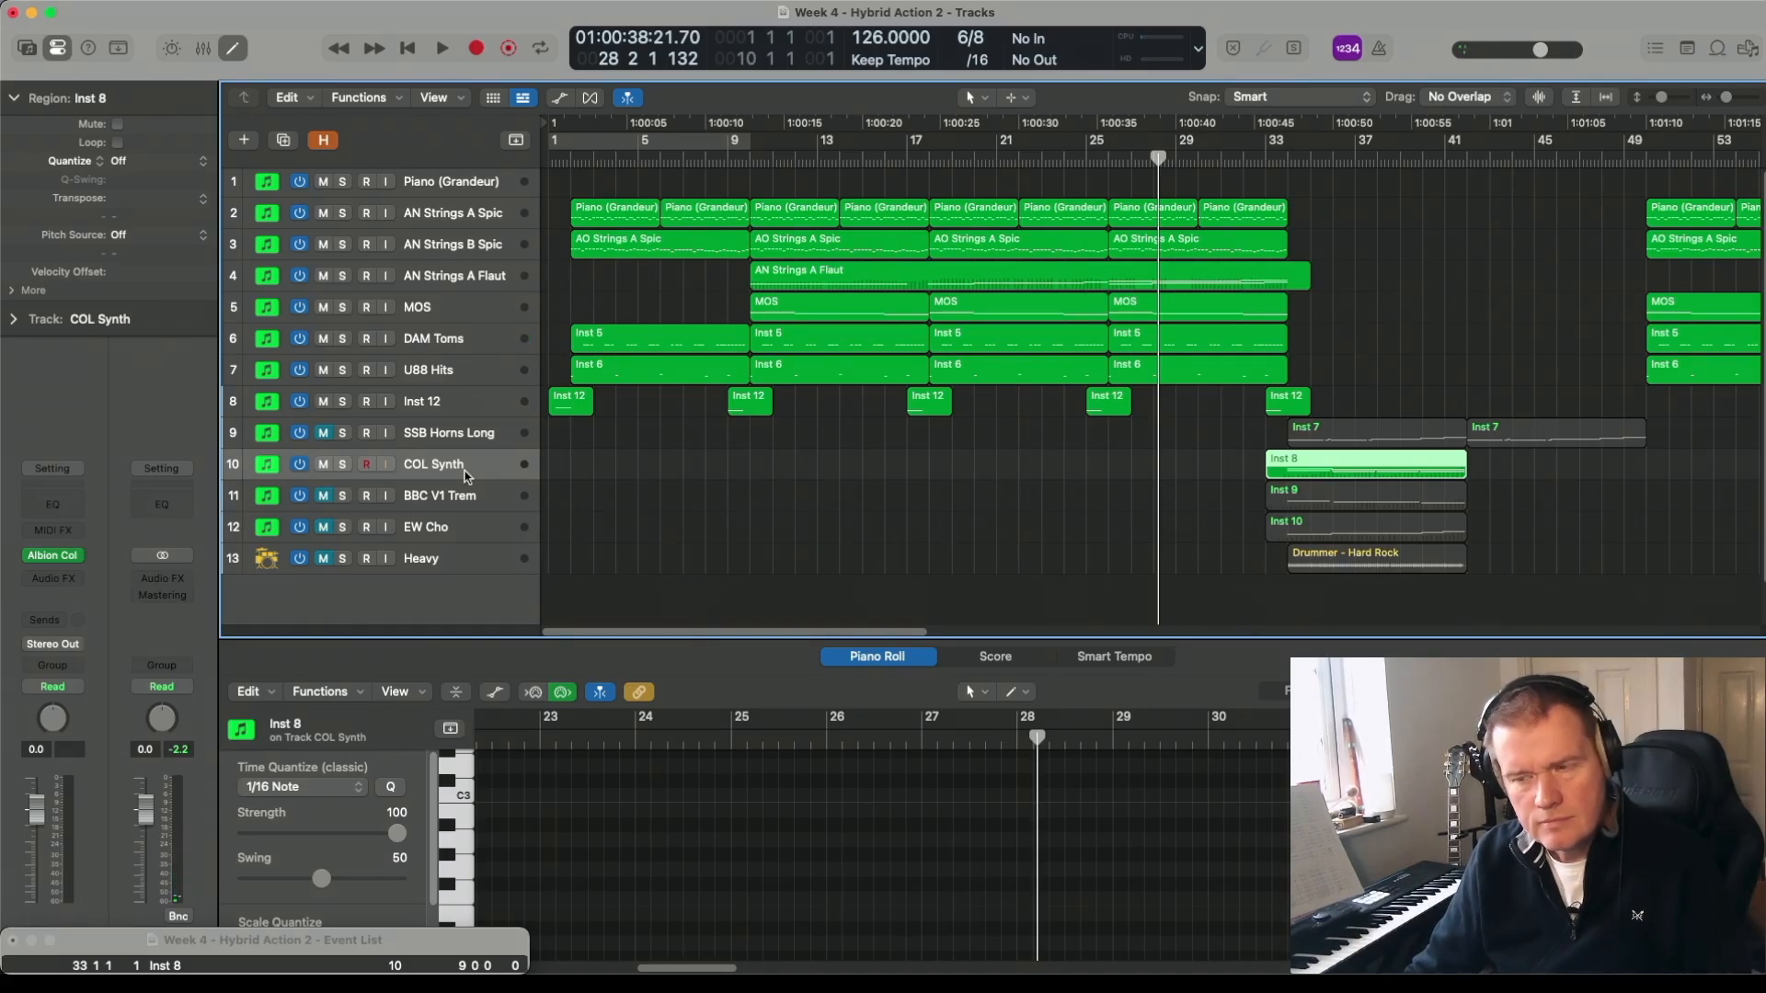
pyautogui.click(1192, 470)
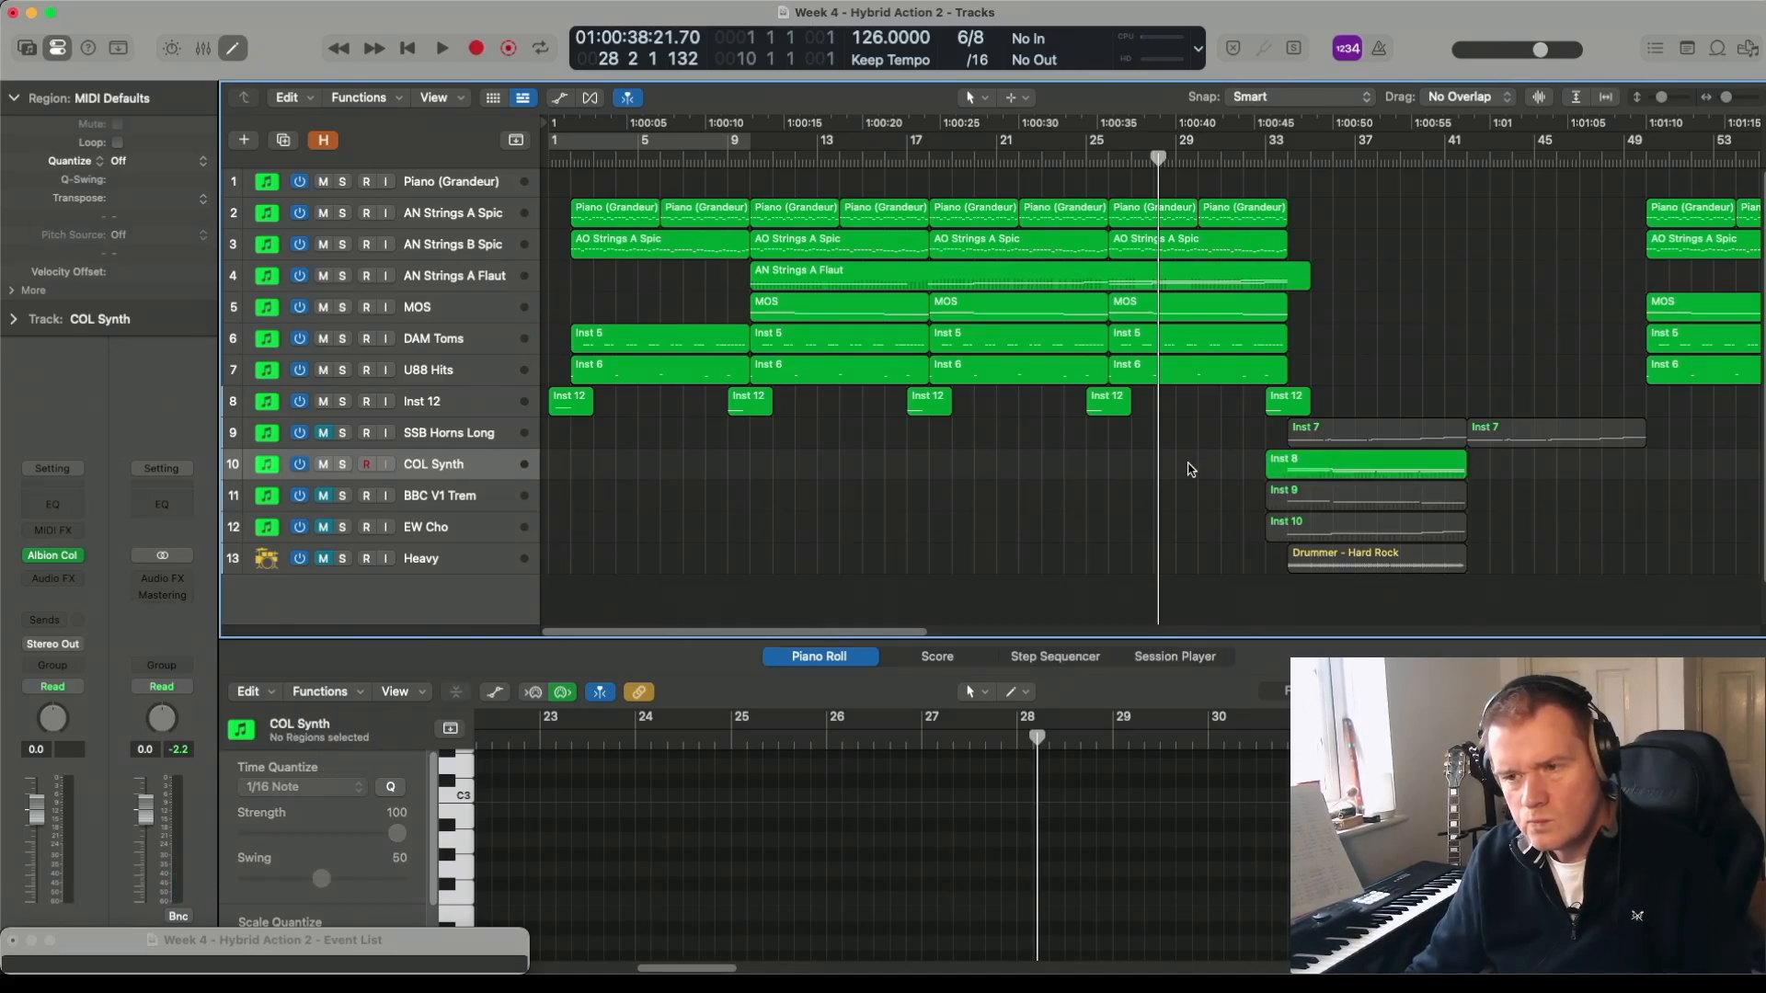
pyautogui.doubleClick(1272, 160)
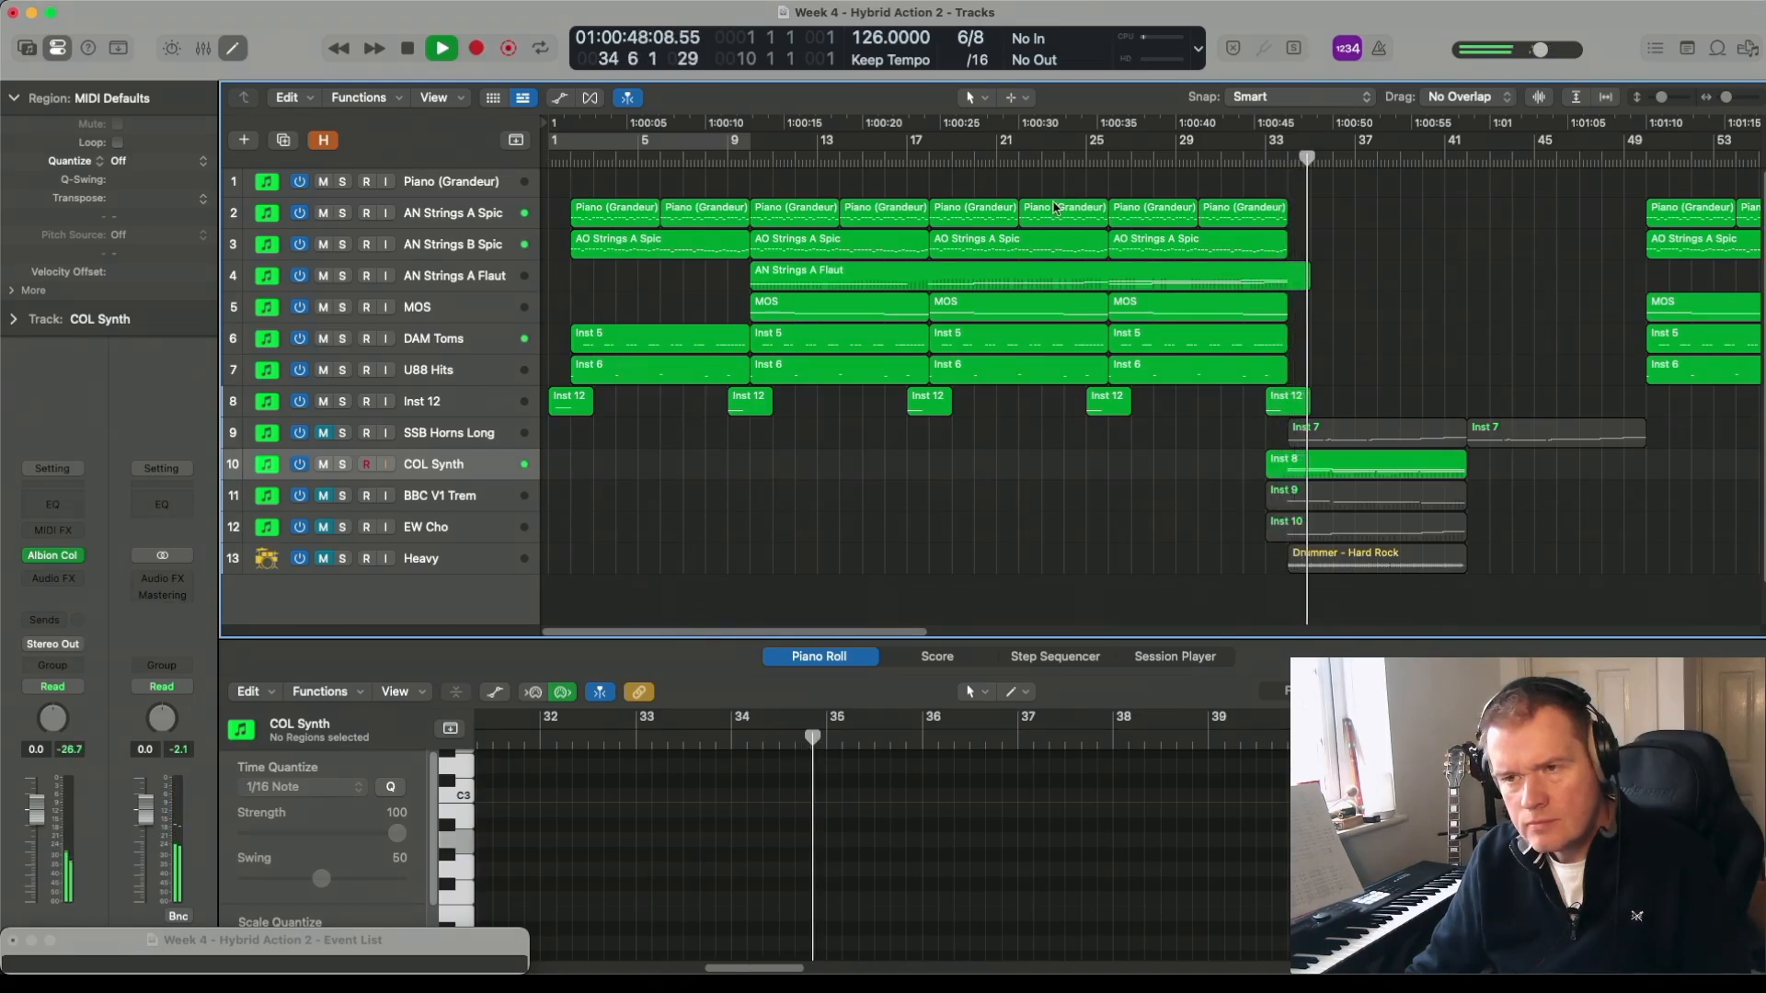
# - Copy the COL Synth's Inst 8 region to bar 17 and lower the track's volume to -7.8 dB during playback
pyautogui.click(932, 159)
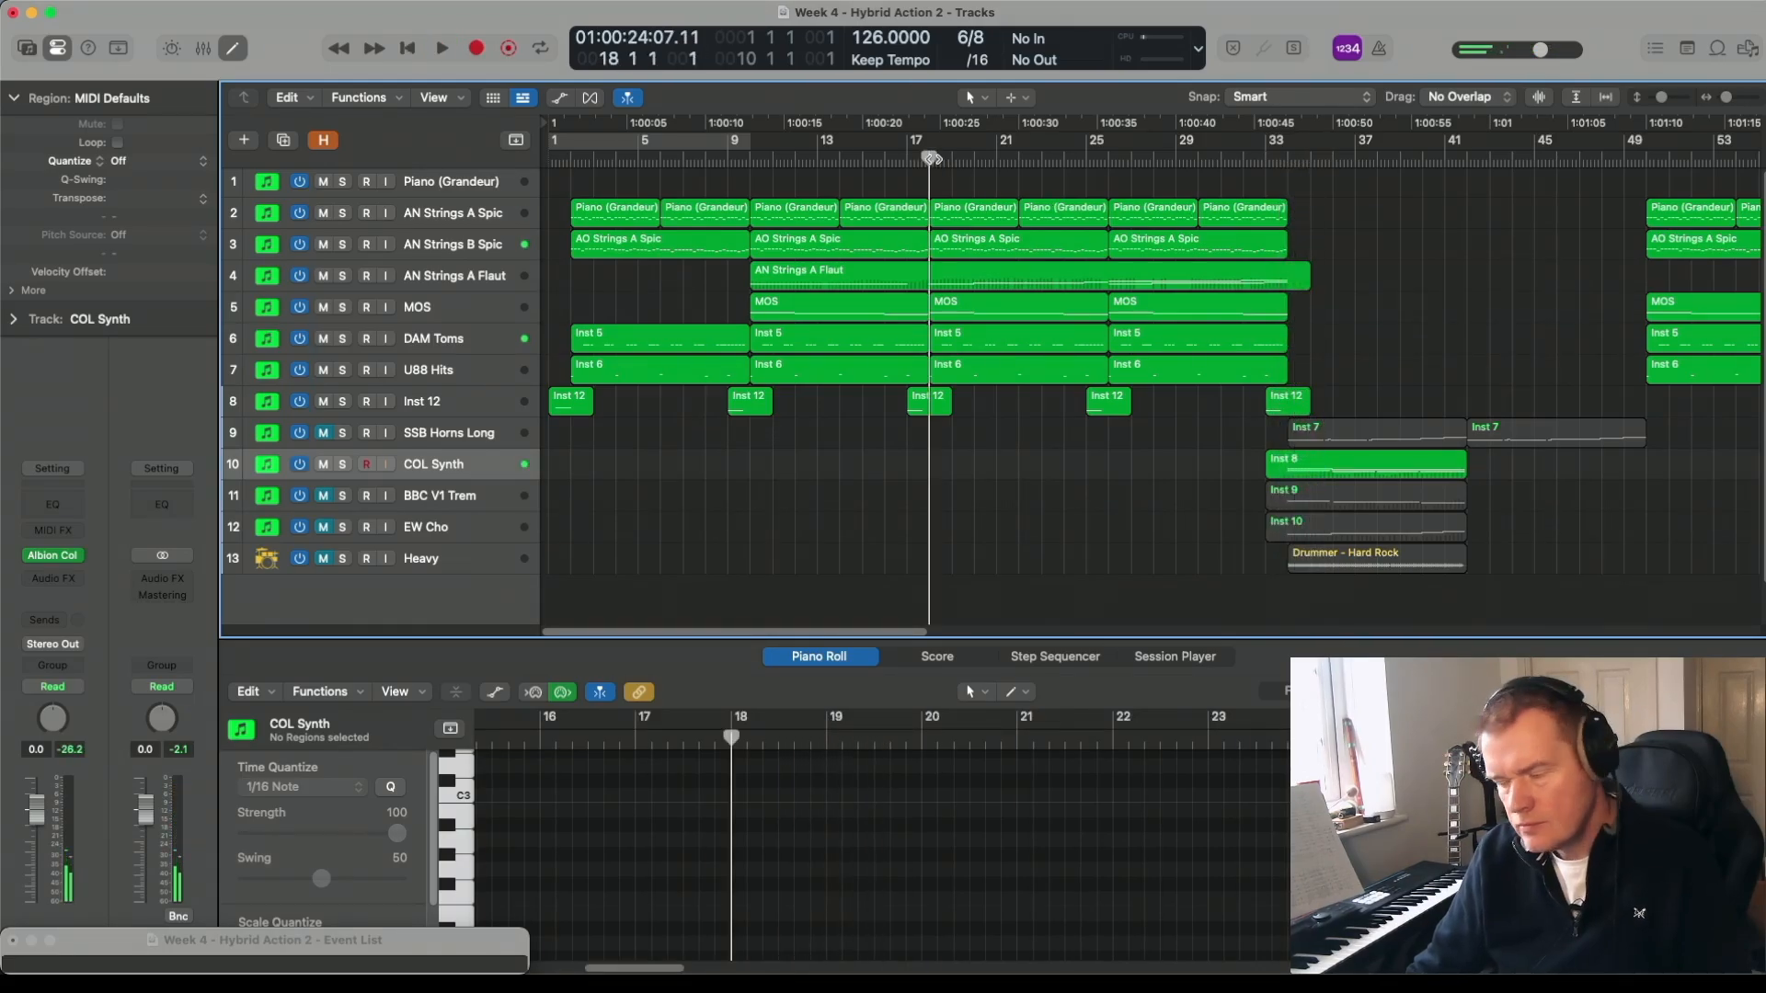
pyautogui.moveTo(1402, 471); pyautogui.dragTo(1042, 474)
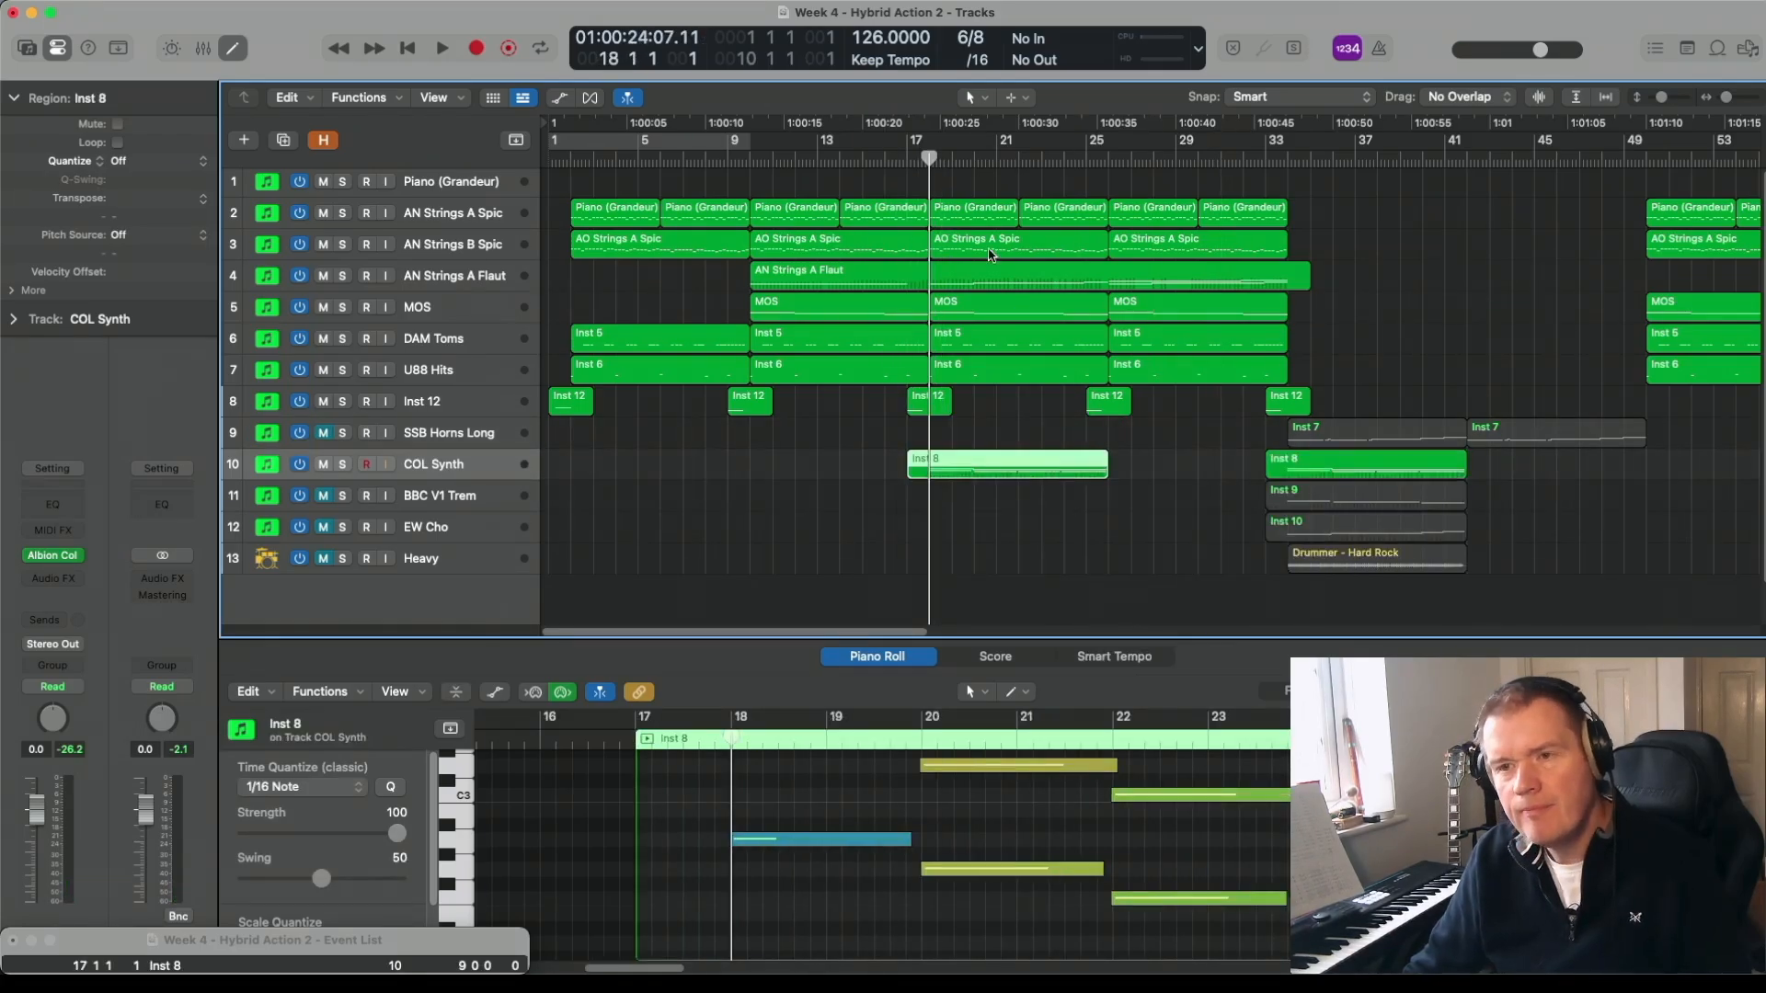
pyautogui.click(895, 162)
pyautogui.press('space')
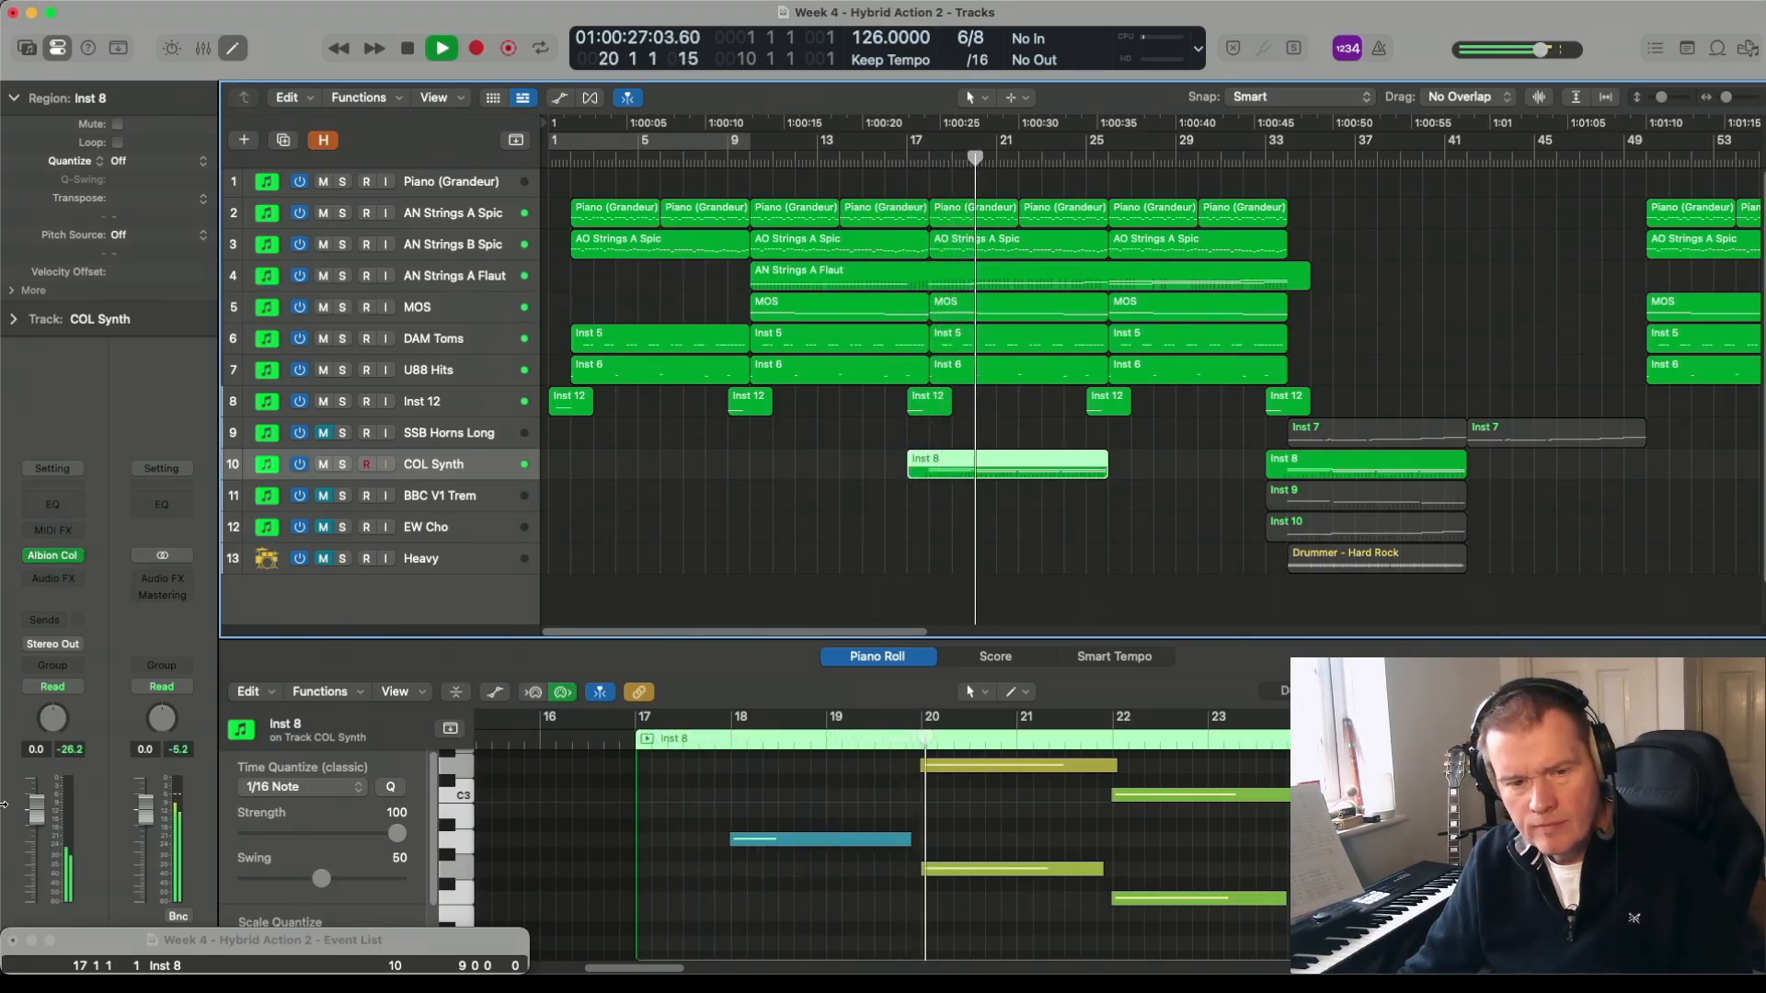
pyautogui.moveTo(35, 813); pyautogui.dragTo(45, 858)
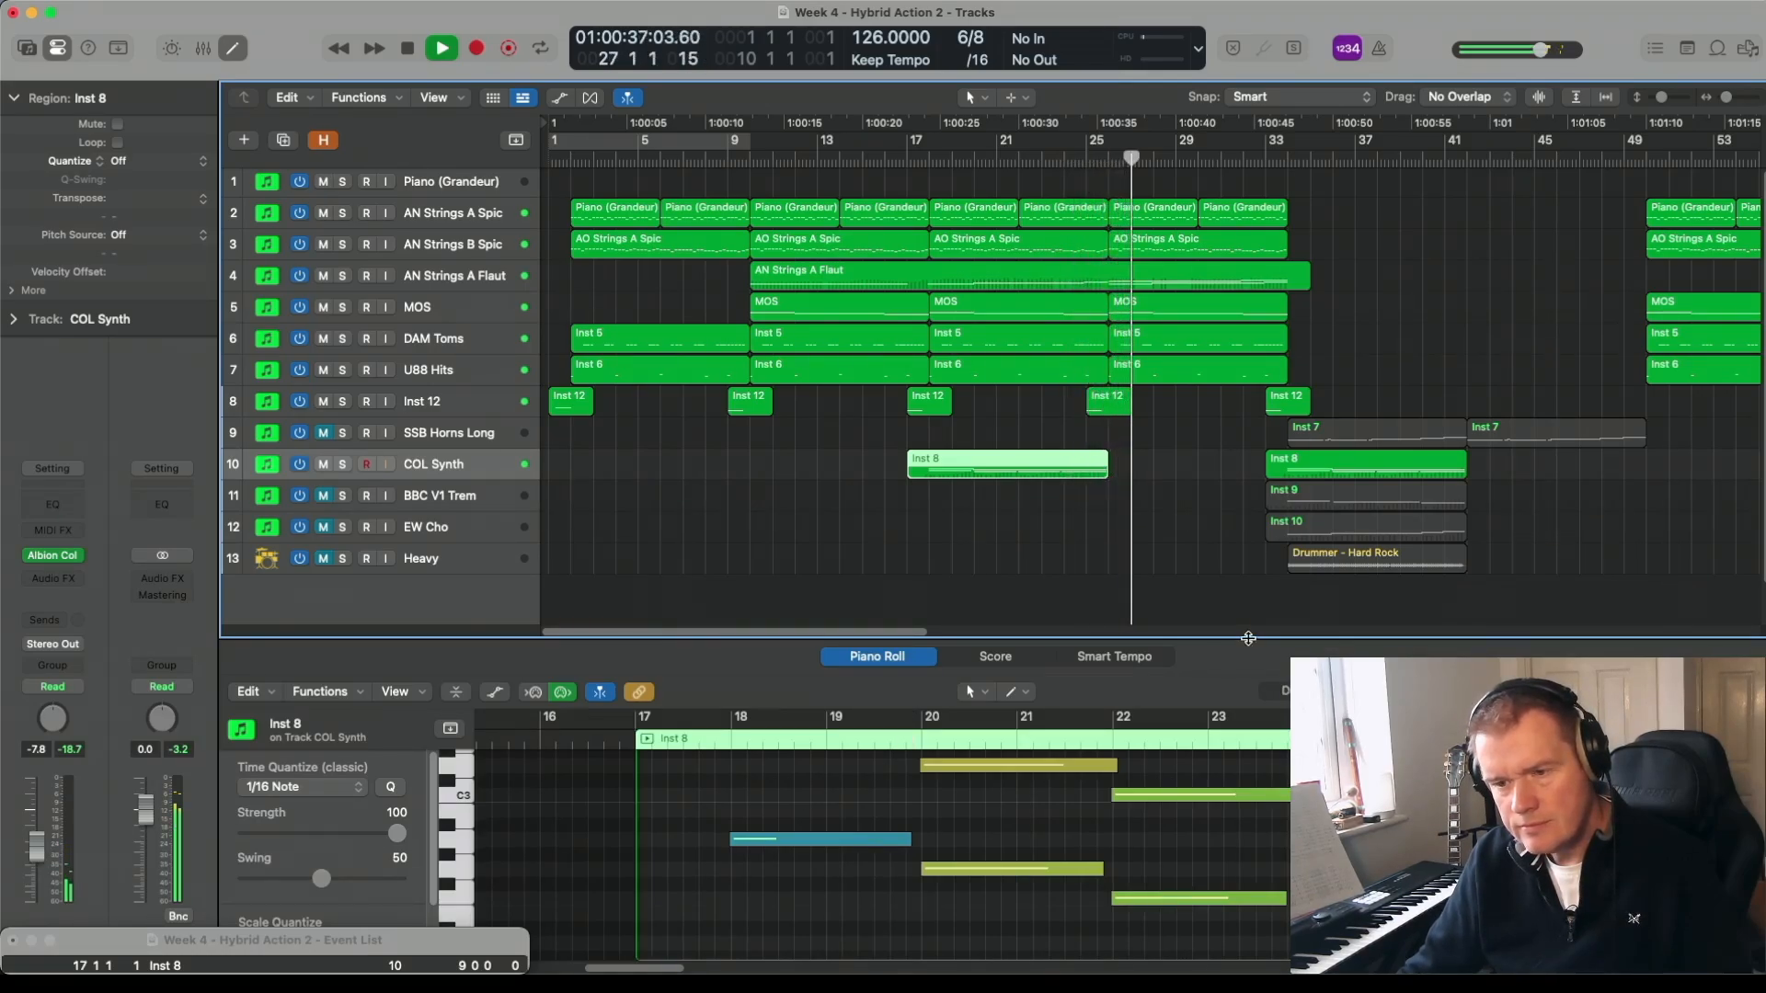
pyautogui.press('space')
# - Trim the empty first bar off the copied Inst 8 region on COL Synth, leaving it eight bars long
pyautogui.scroll(2, 778, 881)
pyautogui.moveTo(784, 926); pyautogui.dragTo(743, 780)
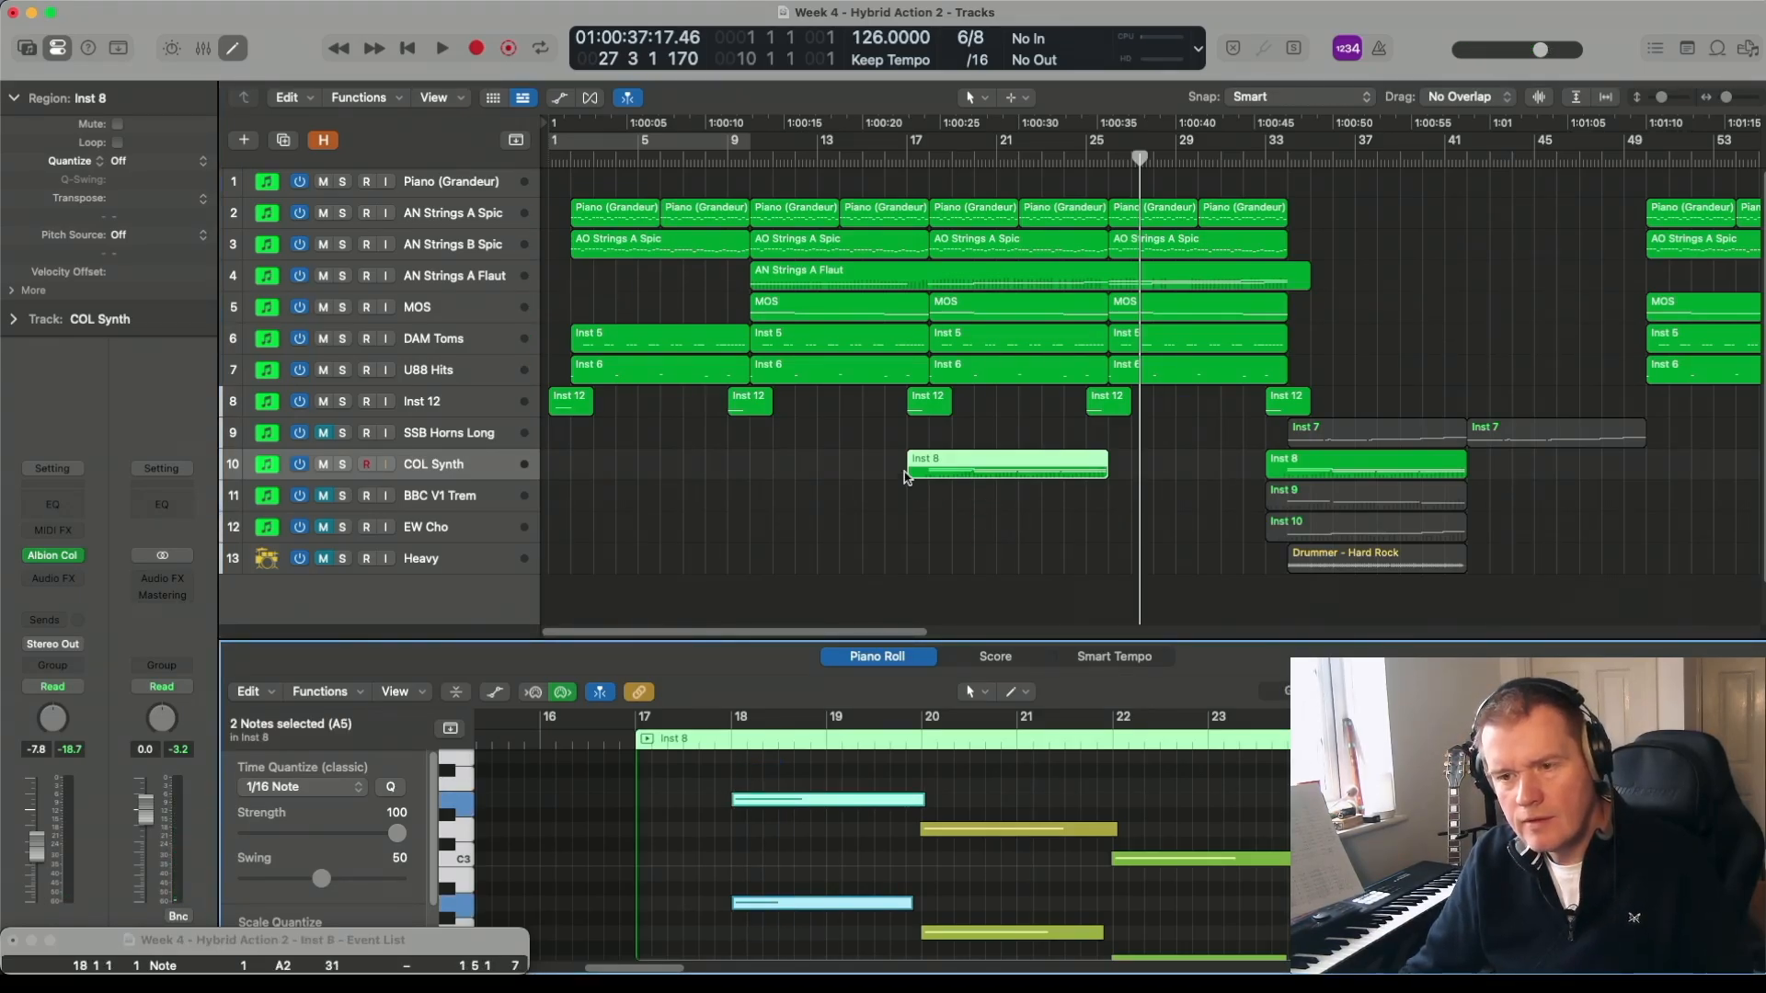
pyautogui.moveTo(911, 472); pyautogui.dragTo(1034, 461)
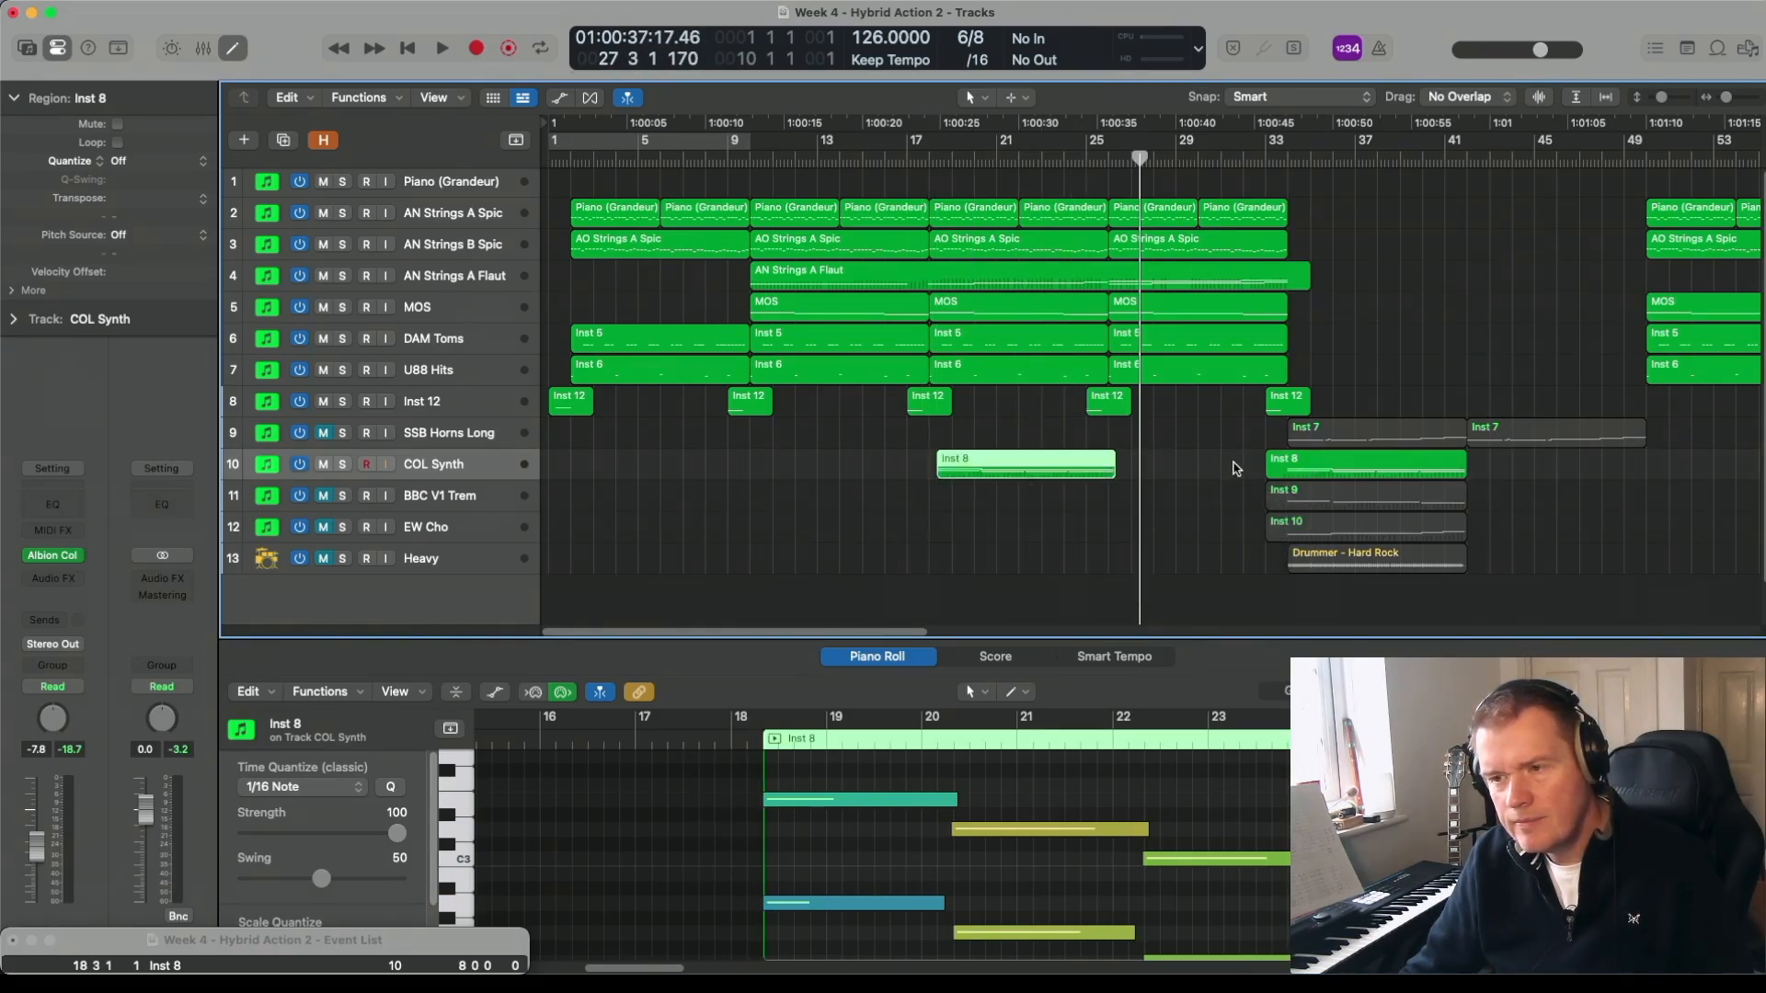
# - Move the muted horn, tremolo, choir and drummer regions and the original COL Synth region ten bars later, putting the synth region at bar 43
pyautogui.moveTo(1227, 469); pyautogui.dragTo(1361, 557)
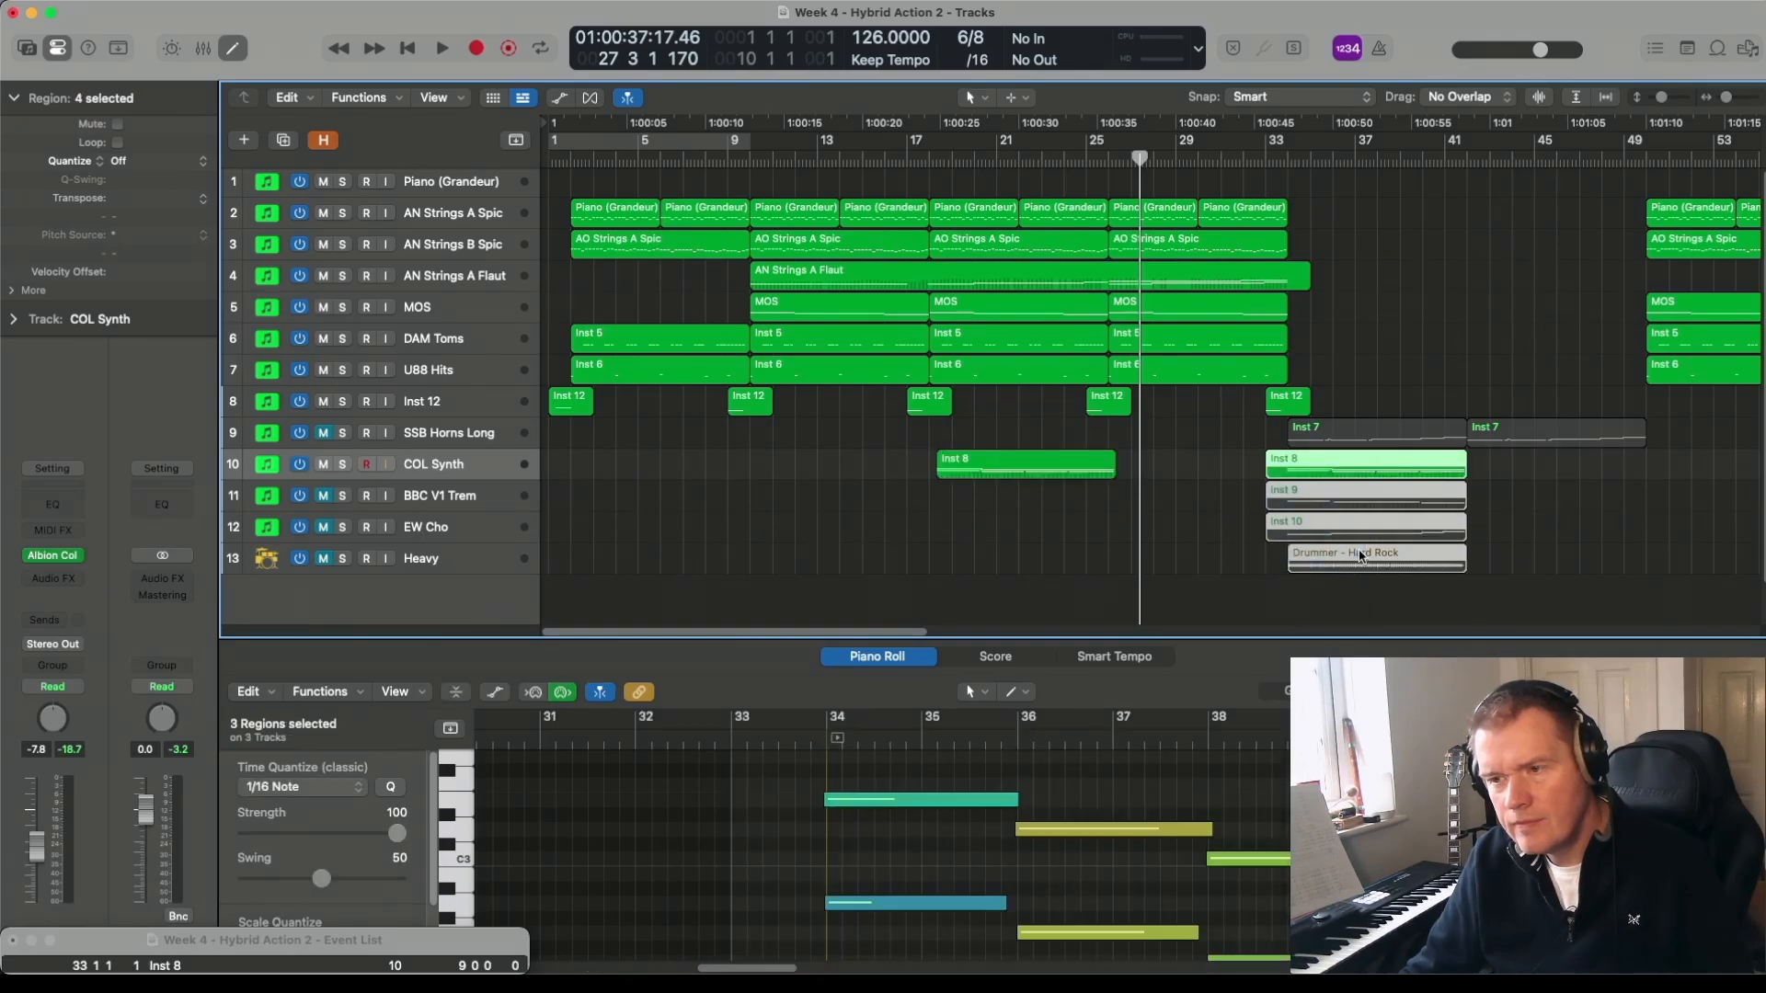
pyautogui.moveTo(1260, 440); pyautogui.dragTo(1517, 551)
pyautogui.moveTo(1345, 438); pyautogui.dragTo(1572, 430)
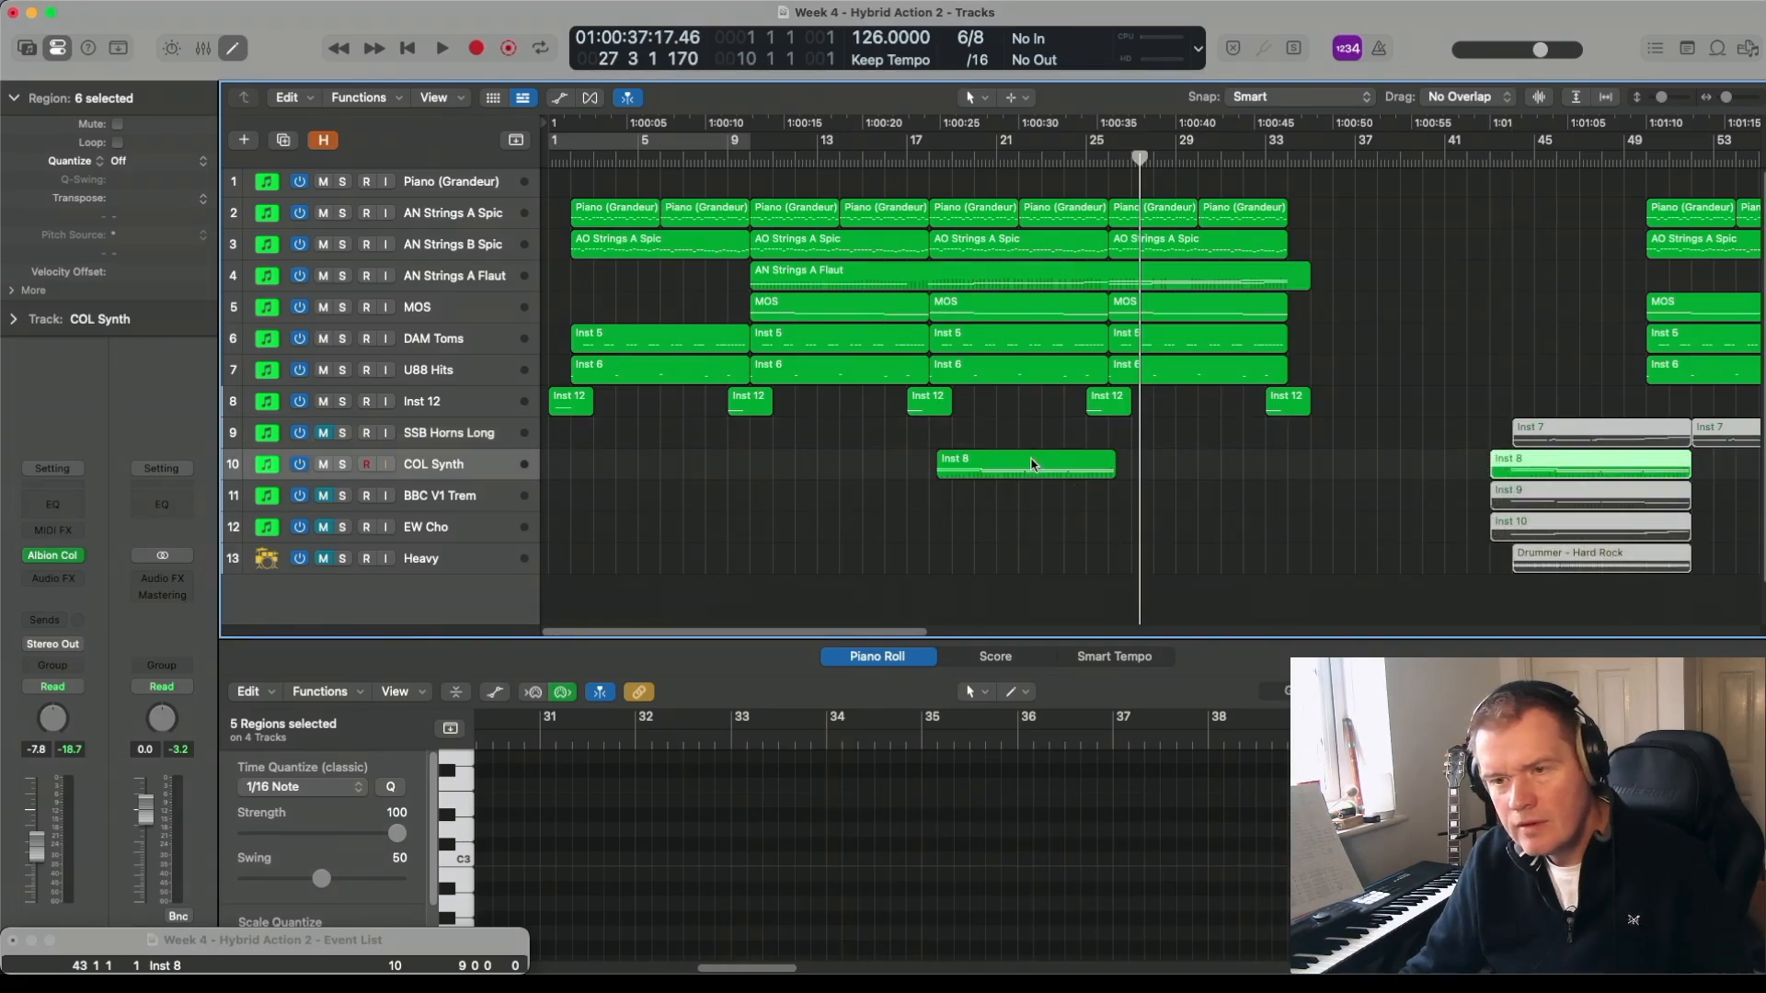
# - Align the trimmed Inst 8 region on COL Synth to bar 18 and play it back
pyautogui.moveTo(1032, 466); pyautogui.dragTo(1024, 468)
pyautogui.hotkey('shift', 'Return')
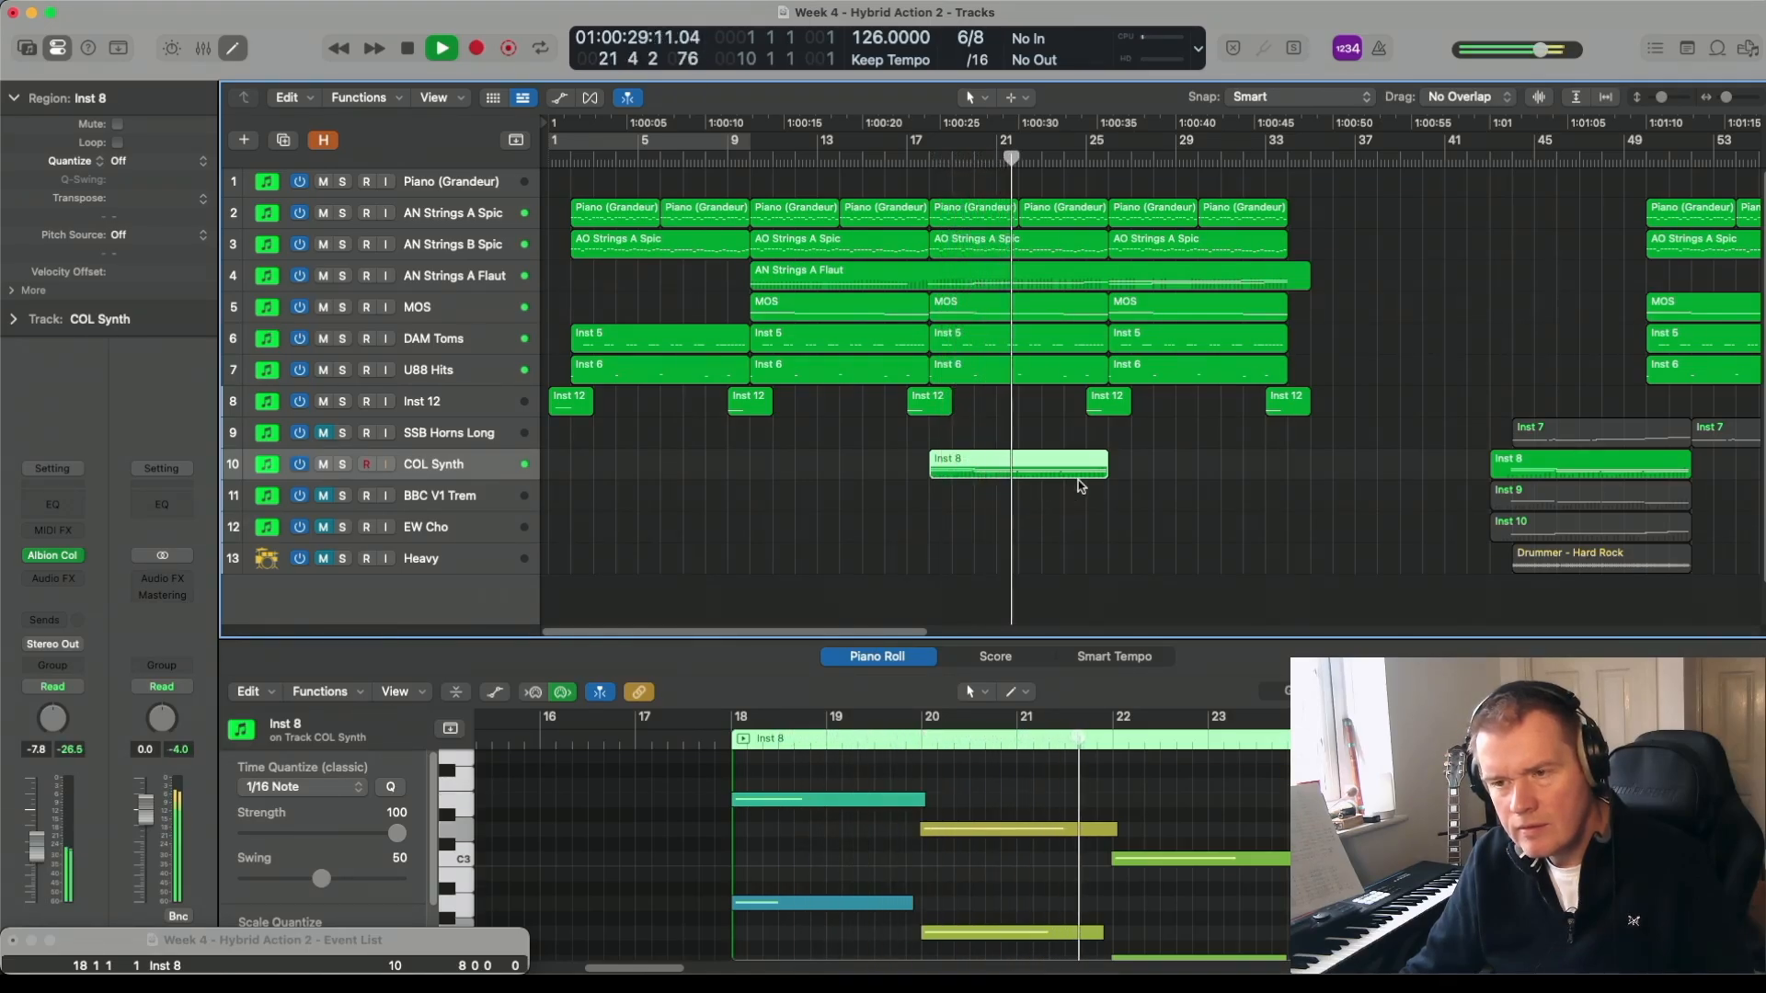
pyautogui.press('space')
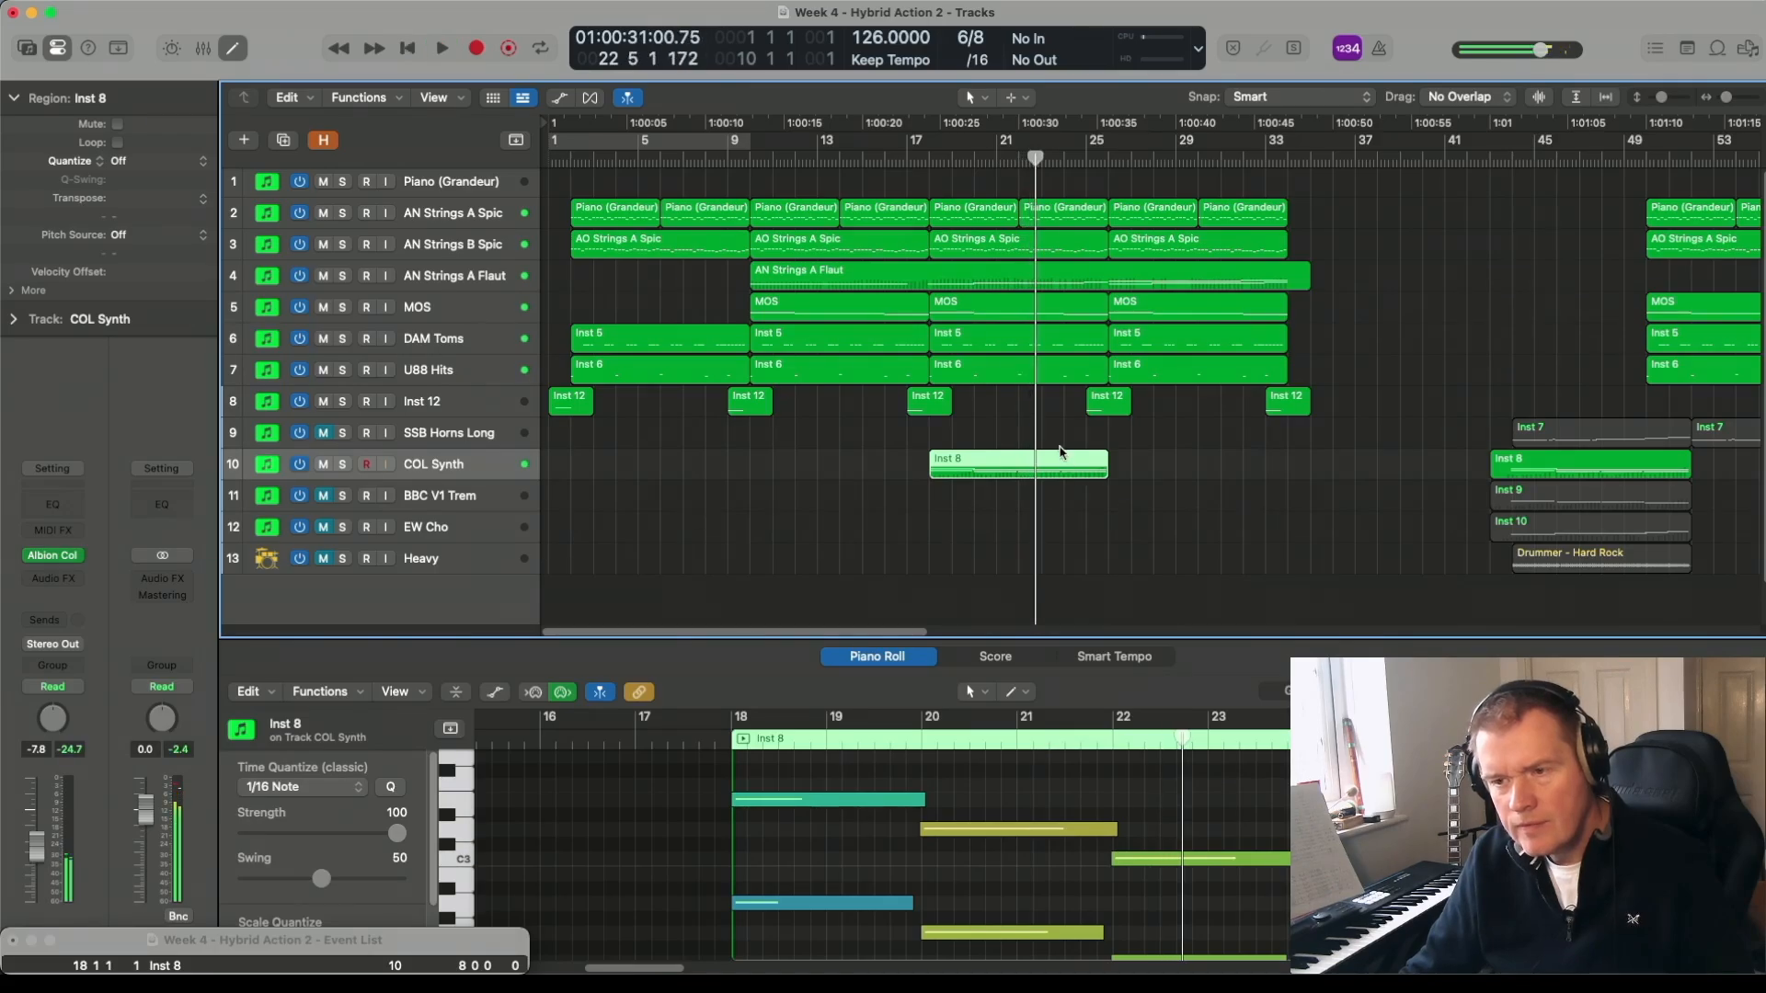
# - Copy the eight-bar Inst 8 region from bar 18 to bar 26 on the COL Synth track
pyautogui.moveTo(1074, 471); pyautogui.dragTo(1244, 470)
pyautogui.press('alt')
pyautogui.scroll(2, 1199, 790)
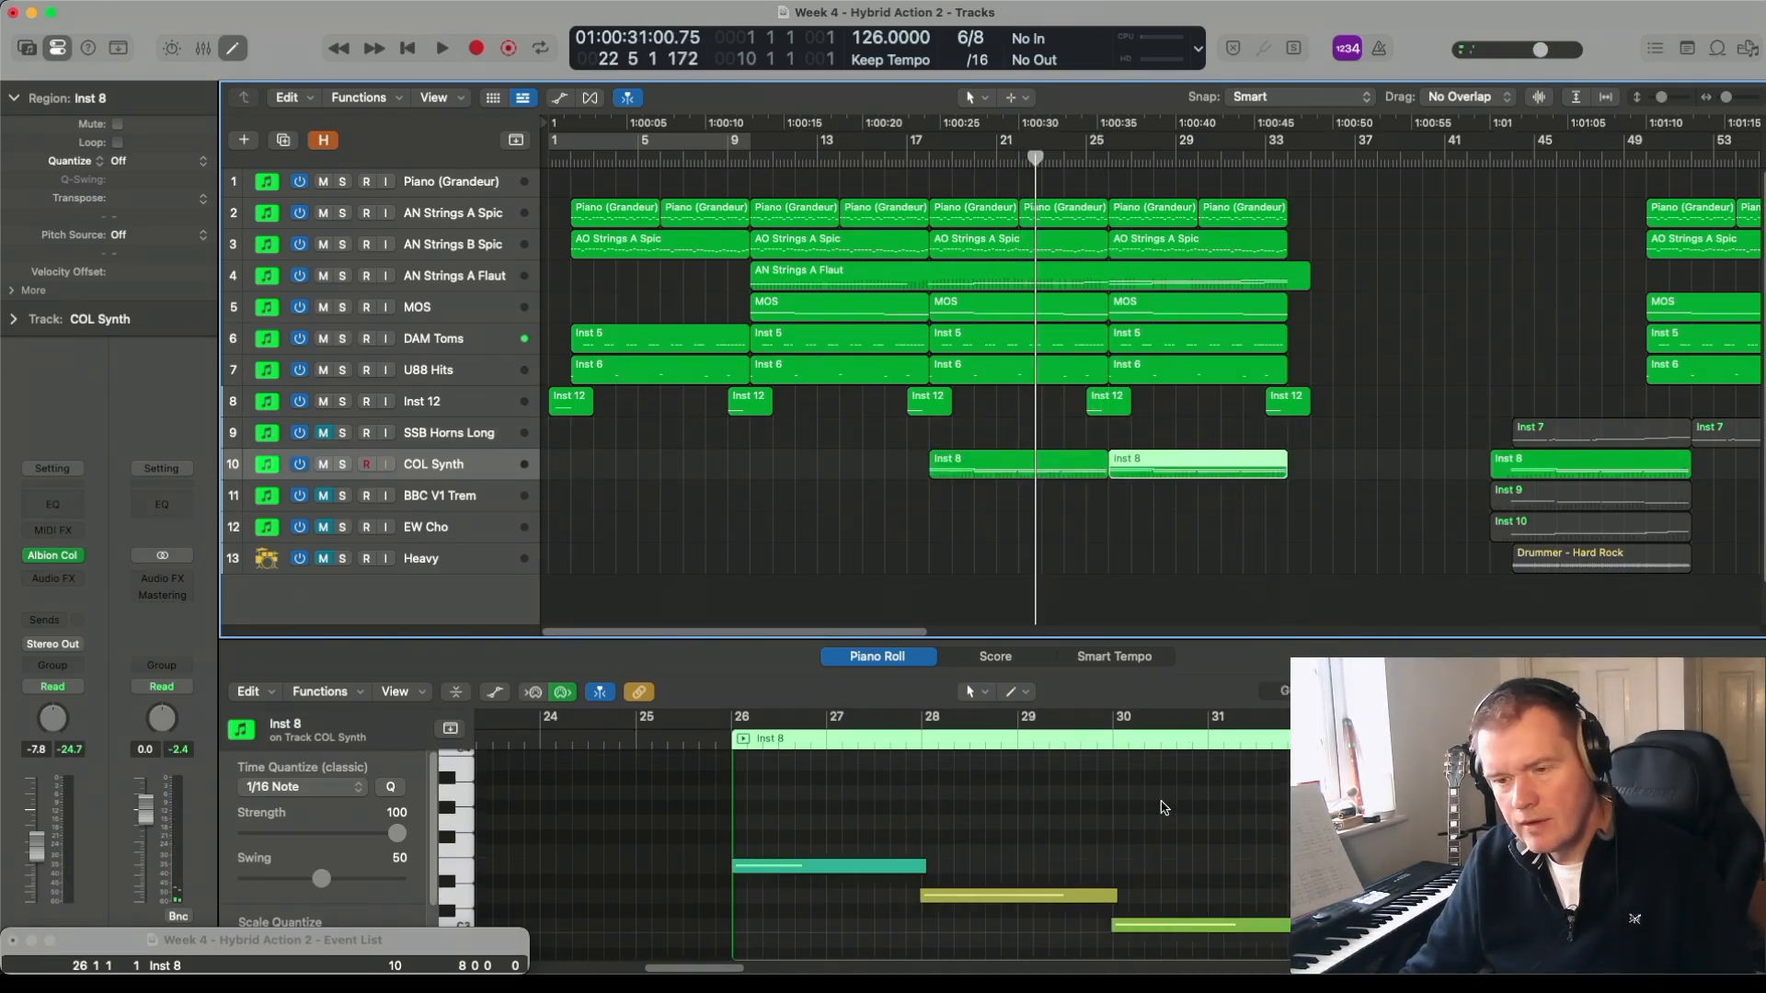
pyautogui.scroll(-3, 1159, 808)
pyautogui.scroll(2, 950, 799)
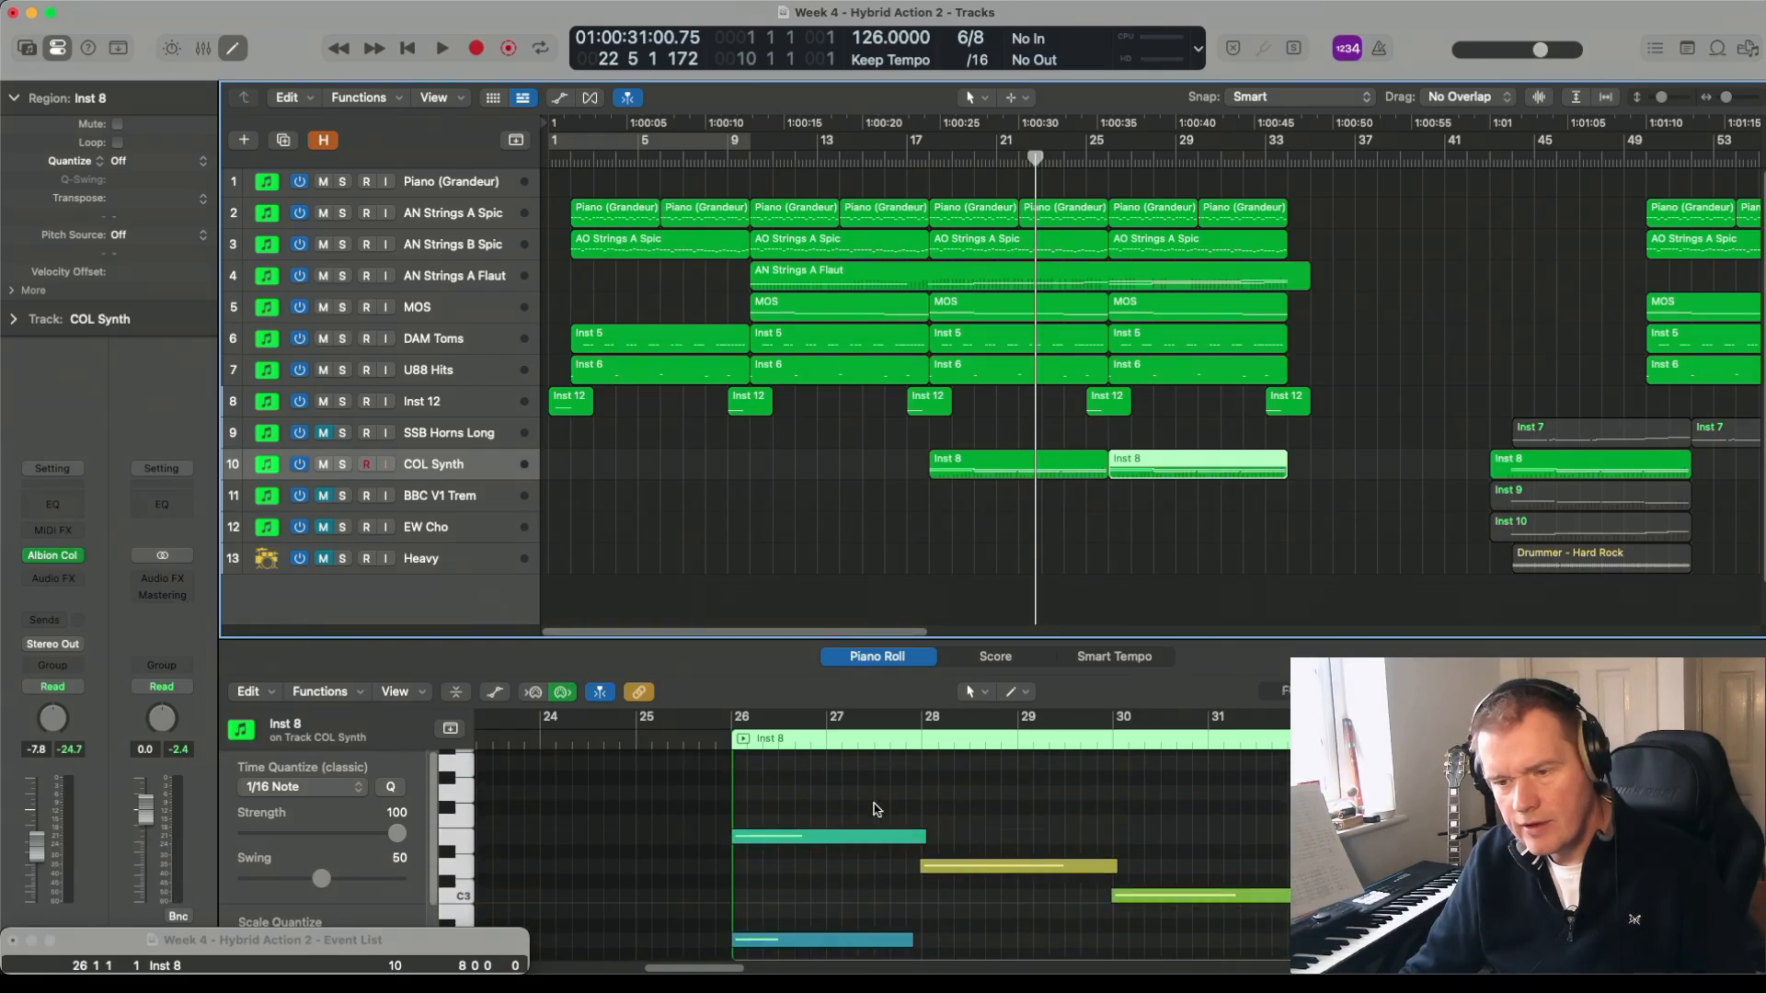
# - Delete the four upper-octave notes from the Inst 8 region at bar 18 and play the thinner part
pyautogui.click(998, 461)
pyautogui.scroll(-1, 1048, 859)
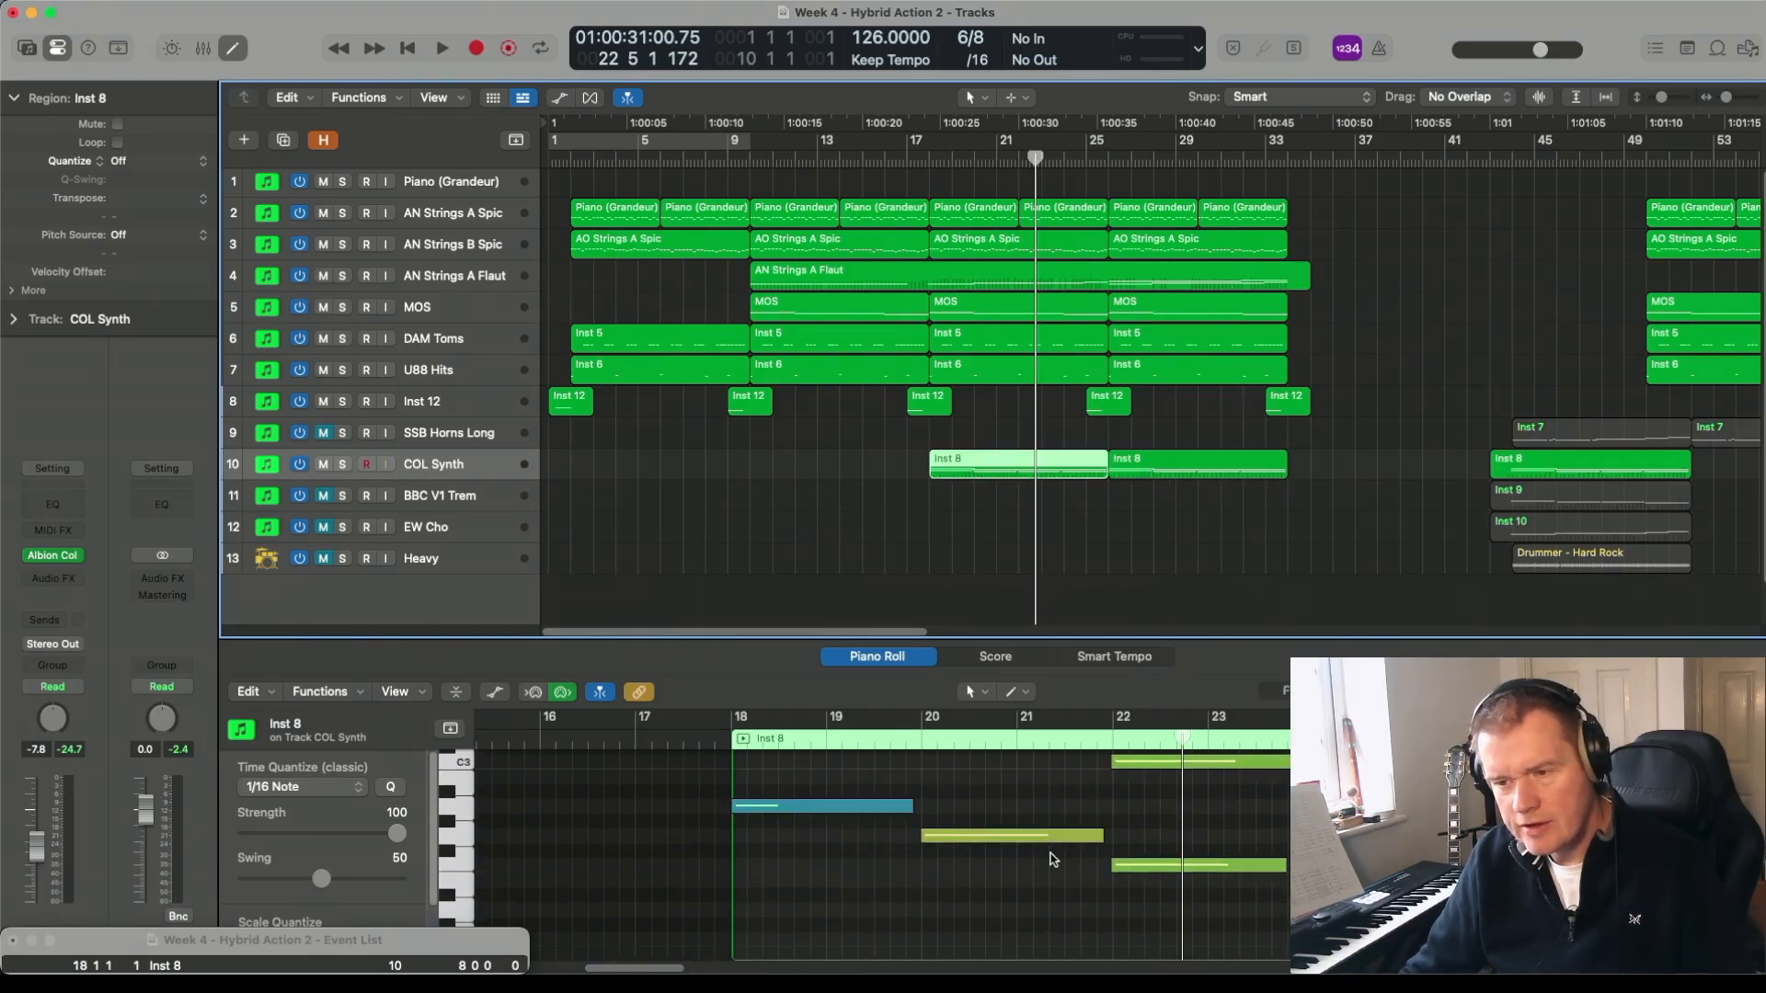
pyautogui.scroll(1, 1049, 859)
pyautogui.moveTo(853, 809); pyautogui.dragTo(1334, 924)
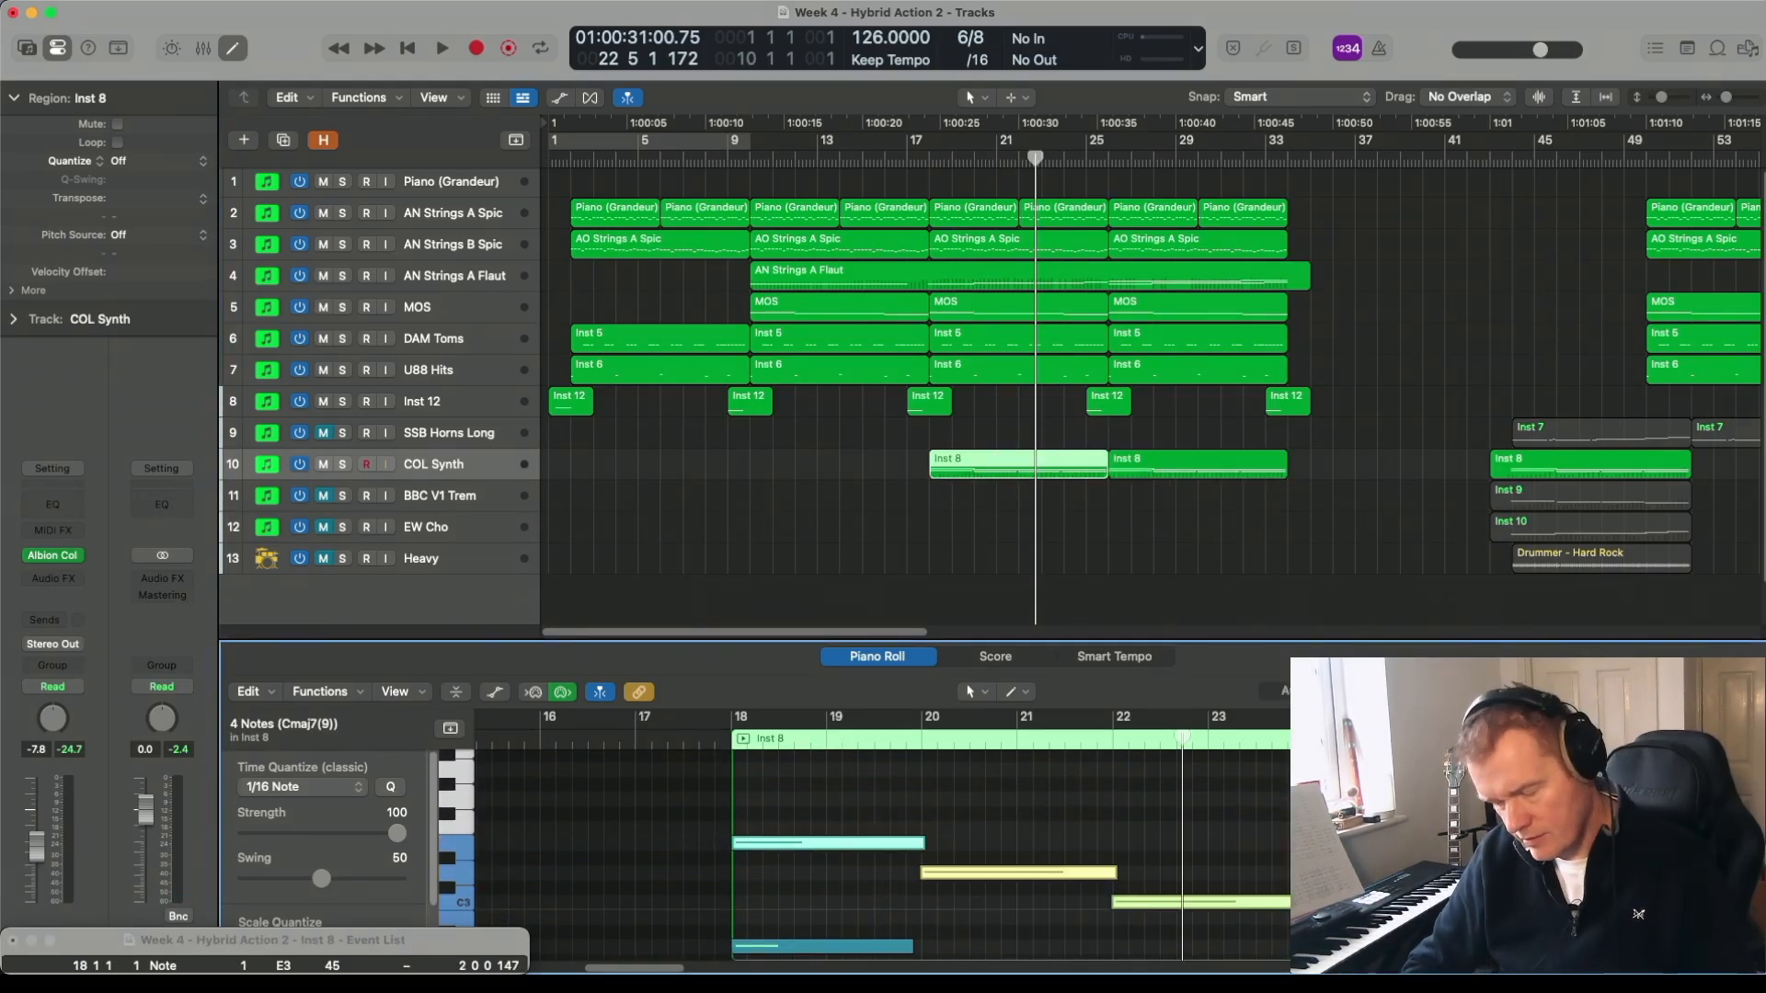
pyautogui.press('Delete')
pyautogui.press('space')
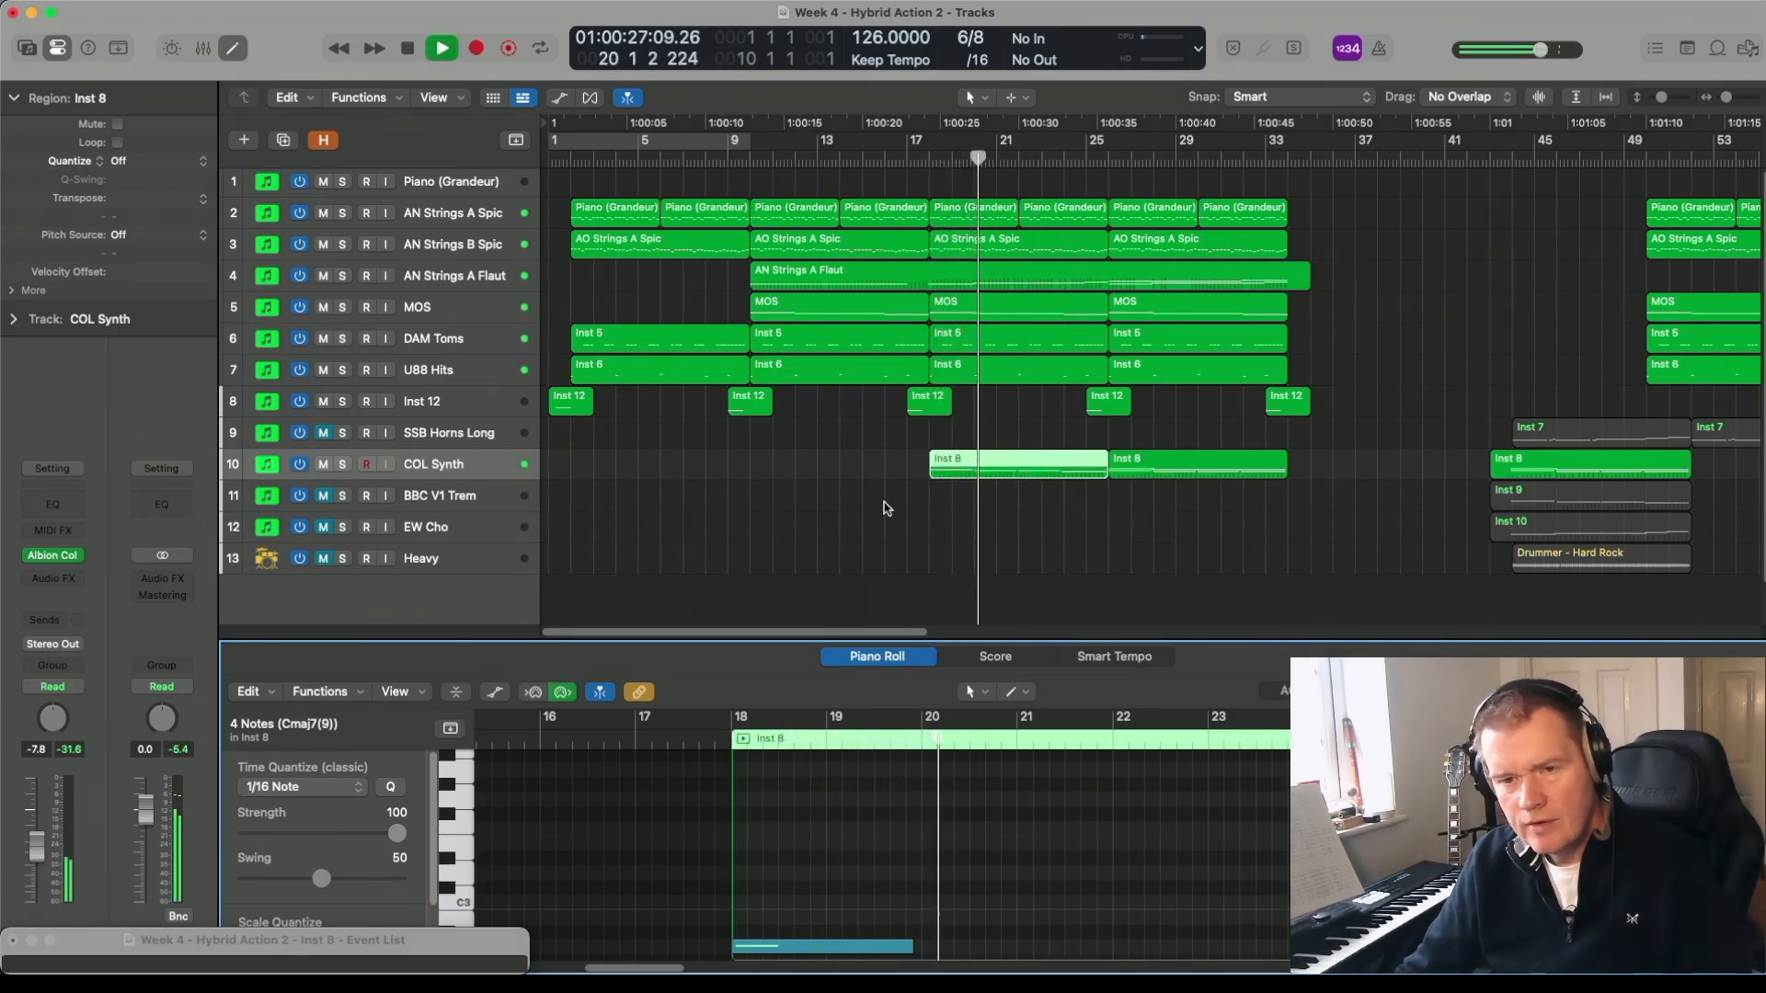
# - Open the effects controls of the COL Synth's Albion Colossus instrument and raise the Compress and Reverb amounts
pyautogui.click(52, 557)
pyautogui.moveTo(856, 247); pyautogui.dragTo(714, 70)
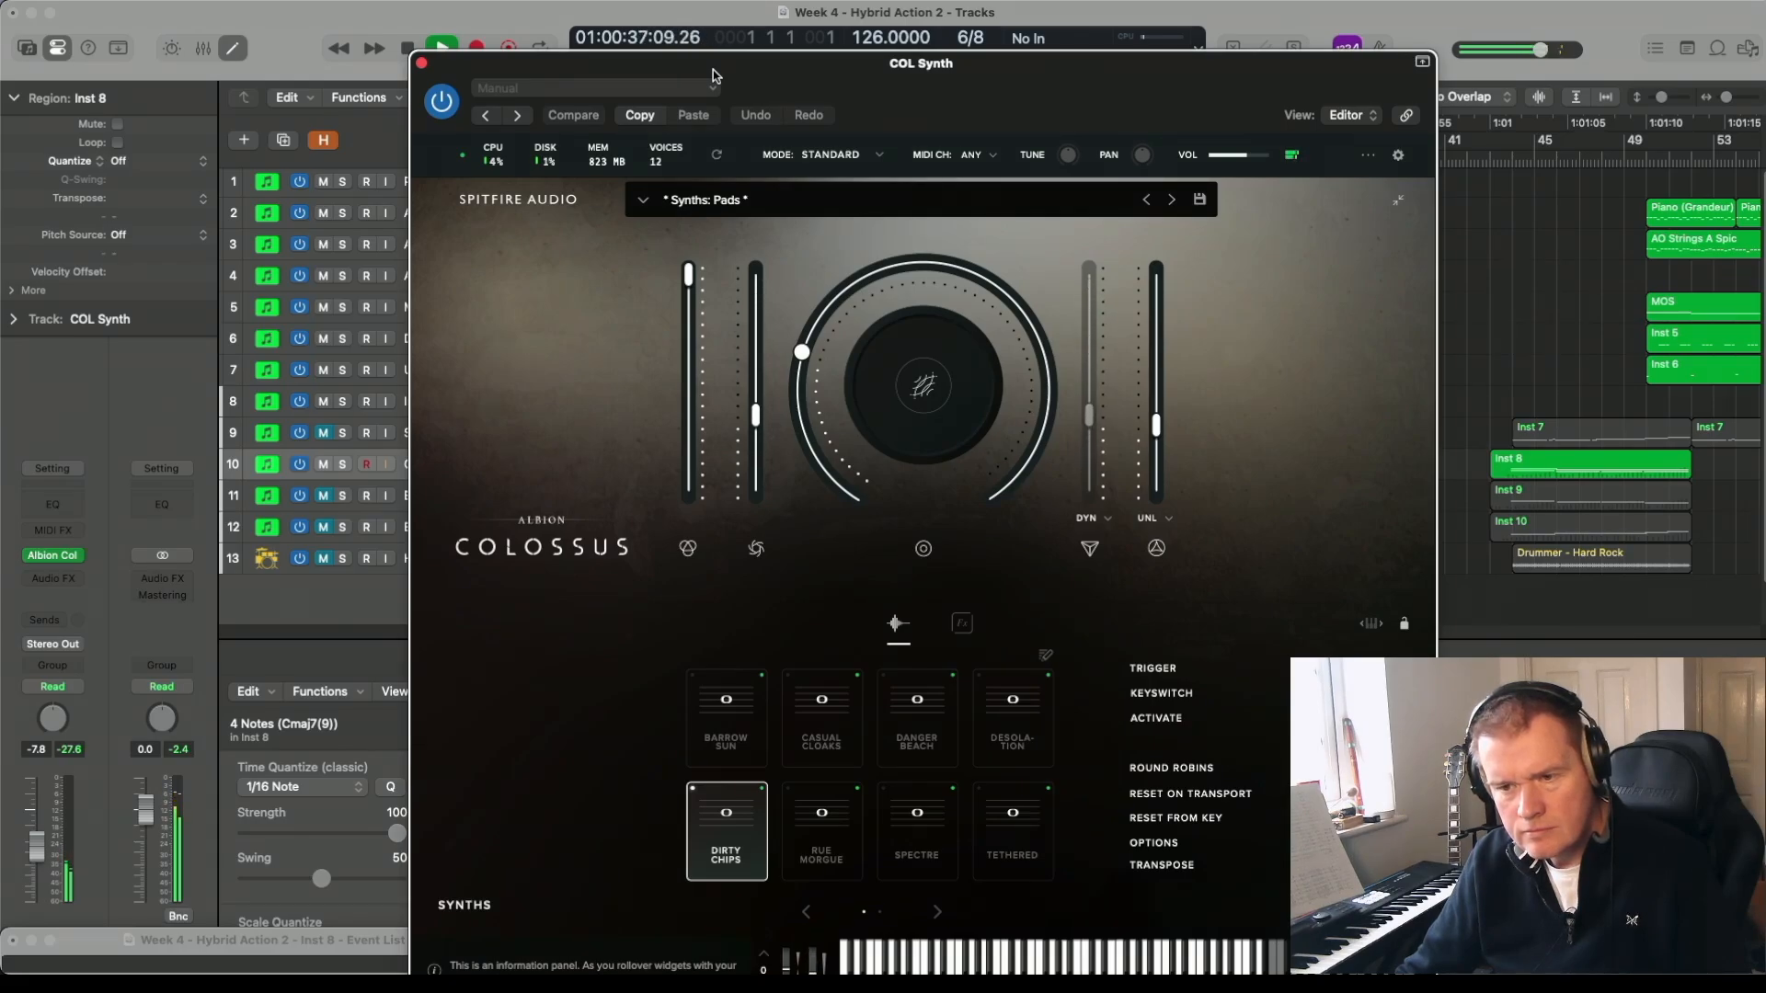
pyautogui.click(961, 627)
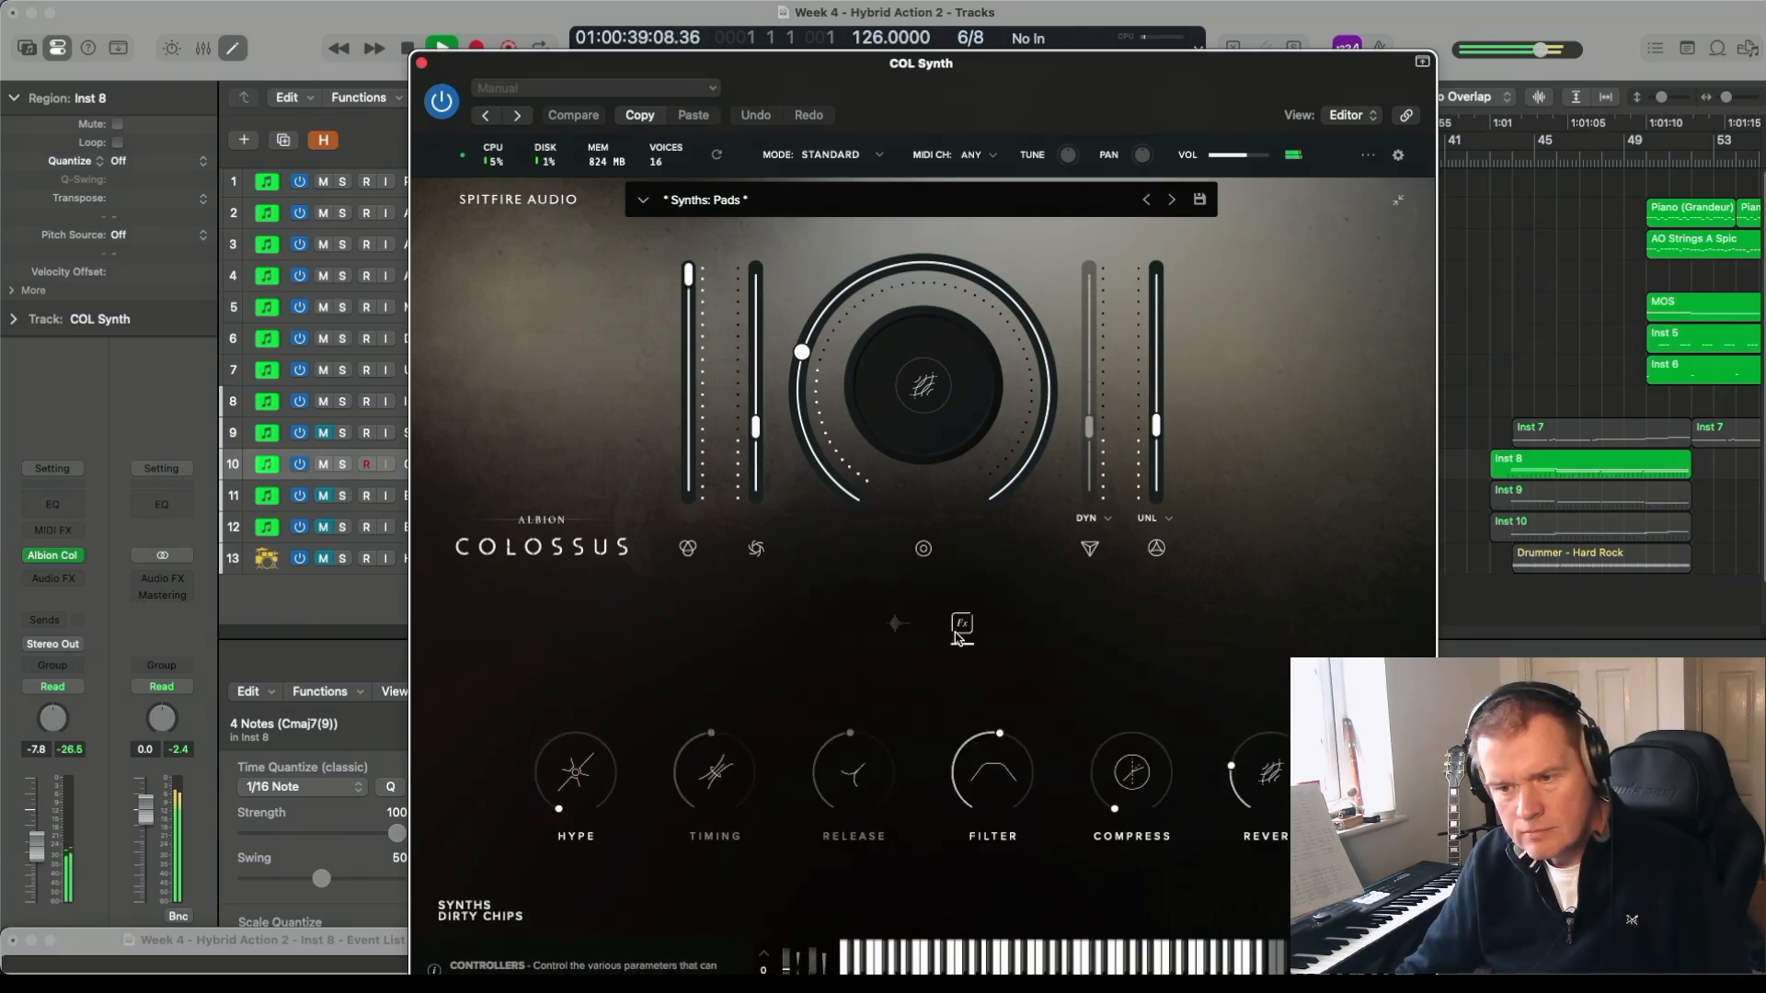
pyautogui.moveTo(1132, 772); pyautogui.dragTo(1110, 661)
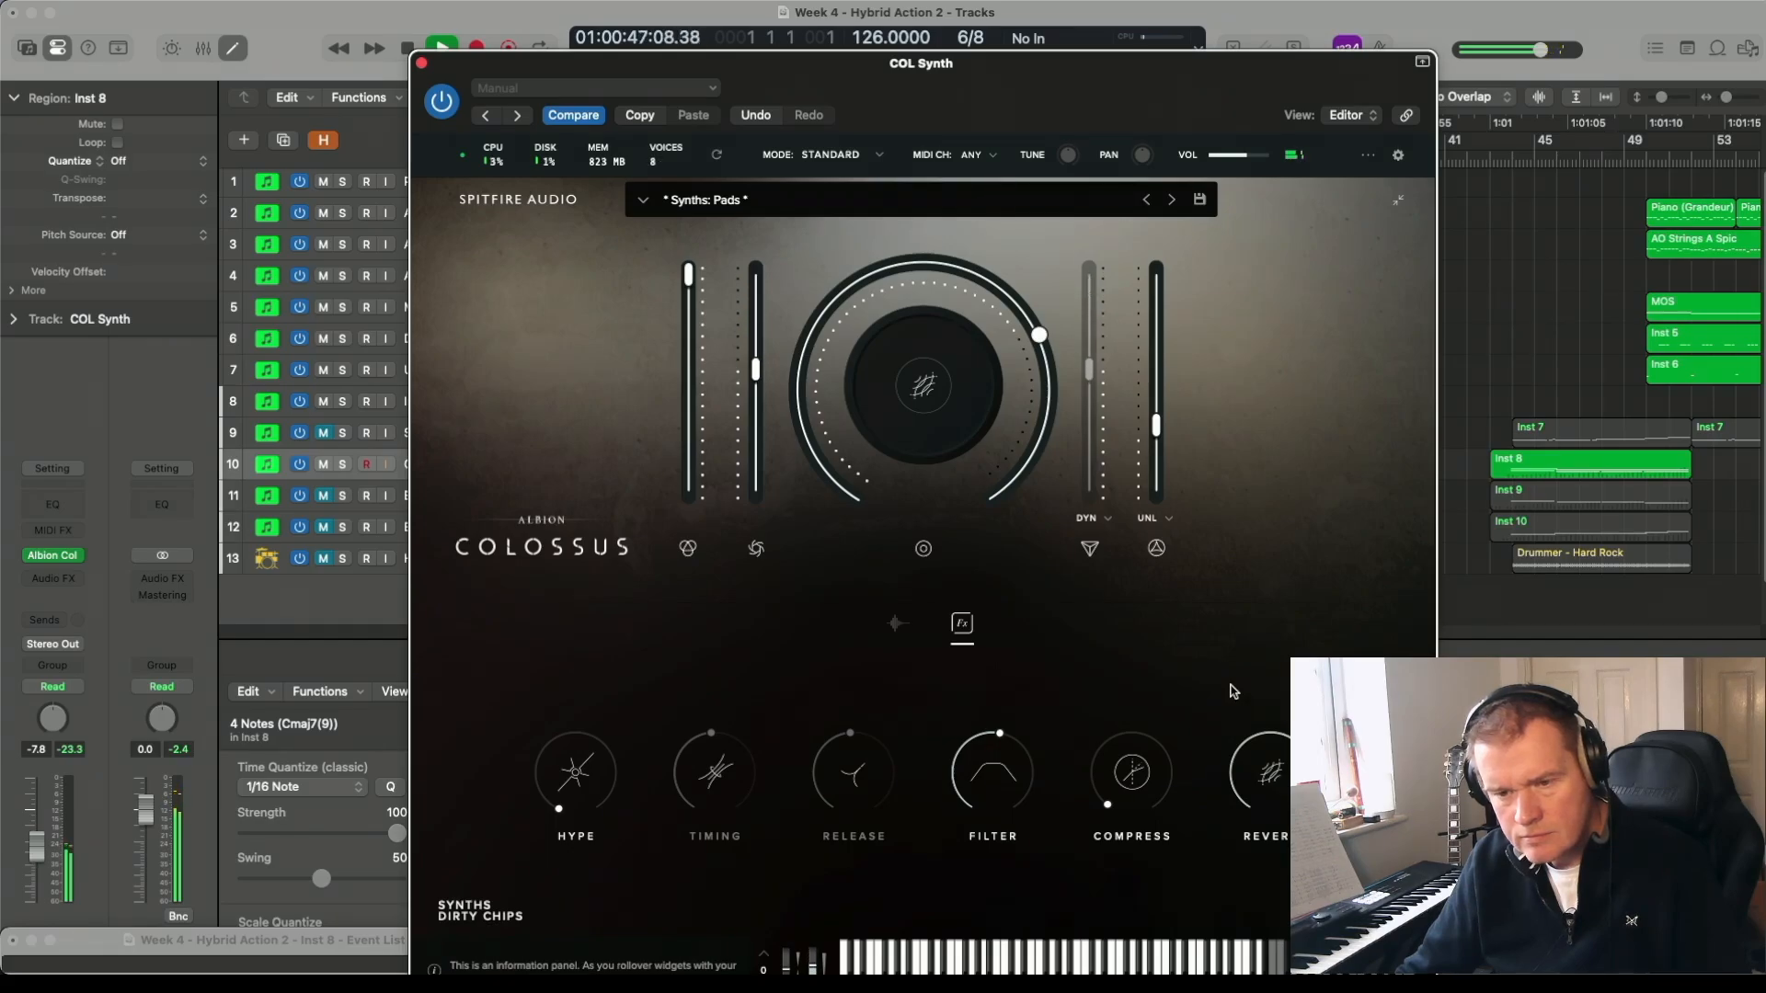
# - Set the Colossus Hype amount to 11% and reduce the Reverb during playback, closing the instrument when done
pyautogui.moveTo(550, 765); pyautogui.dragTo(551, 754)
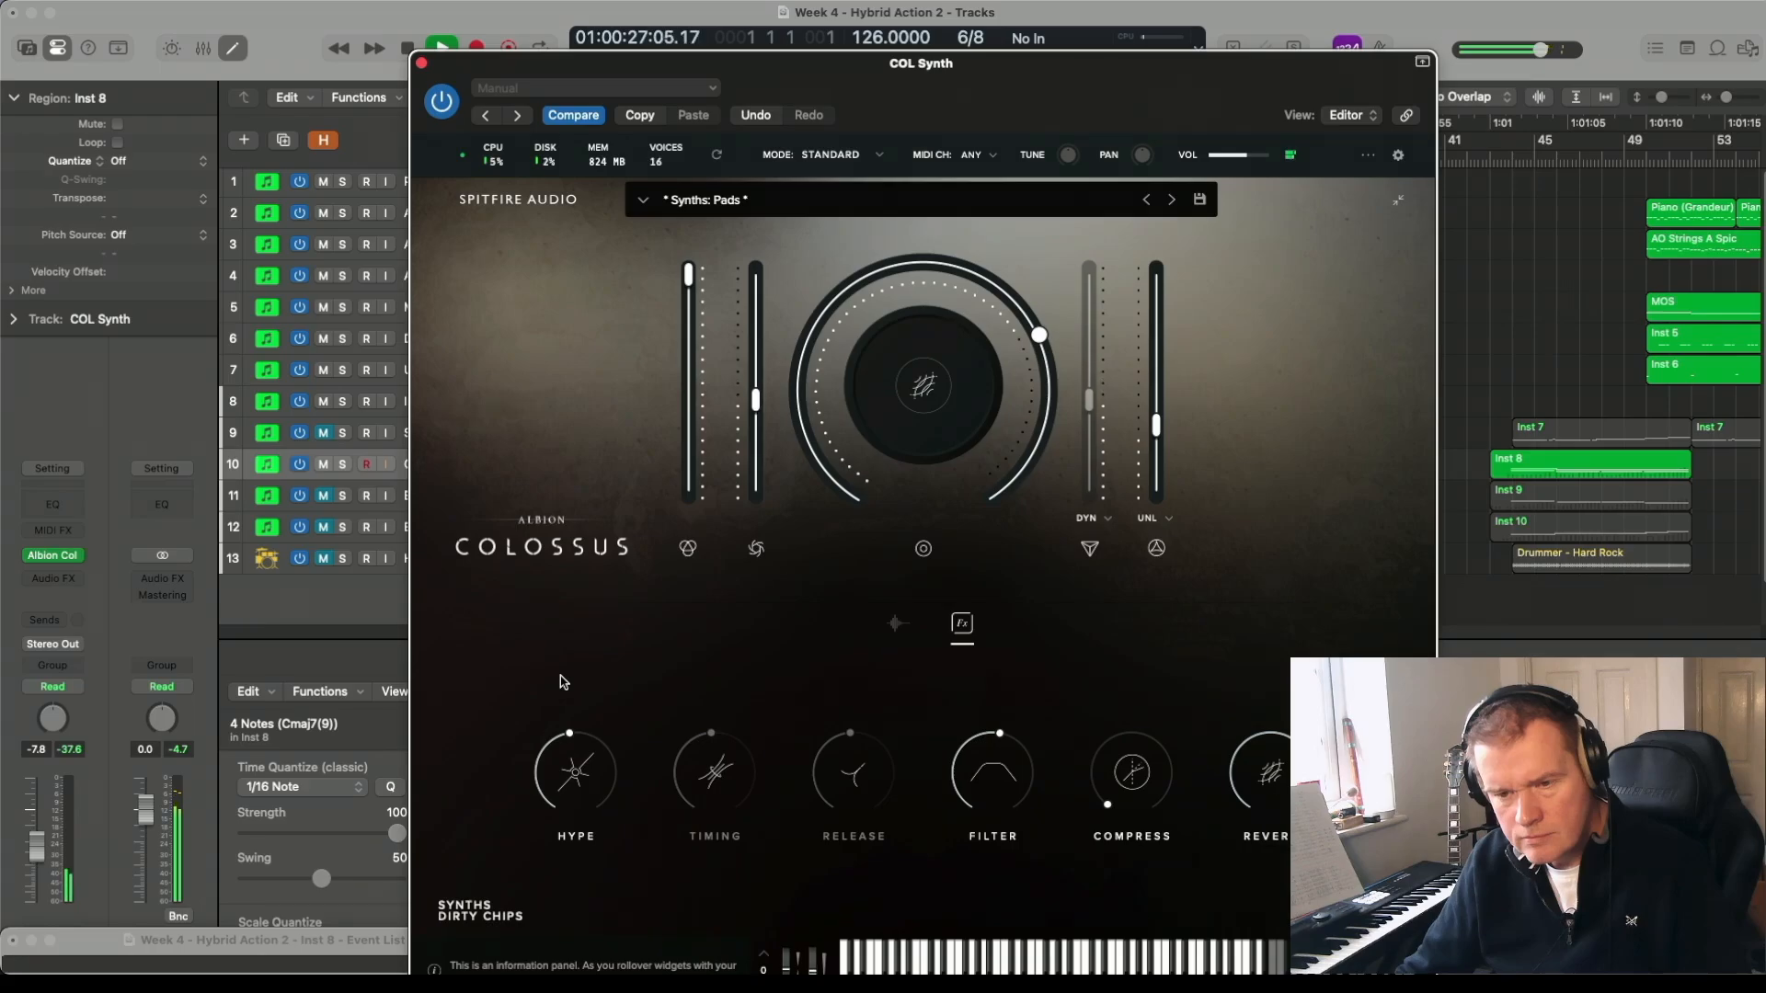
pyautogui.moveTo(562, 767)
pyautogui.press('space')
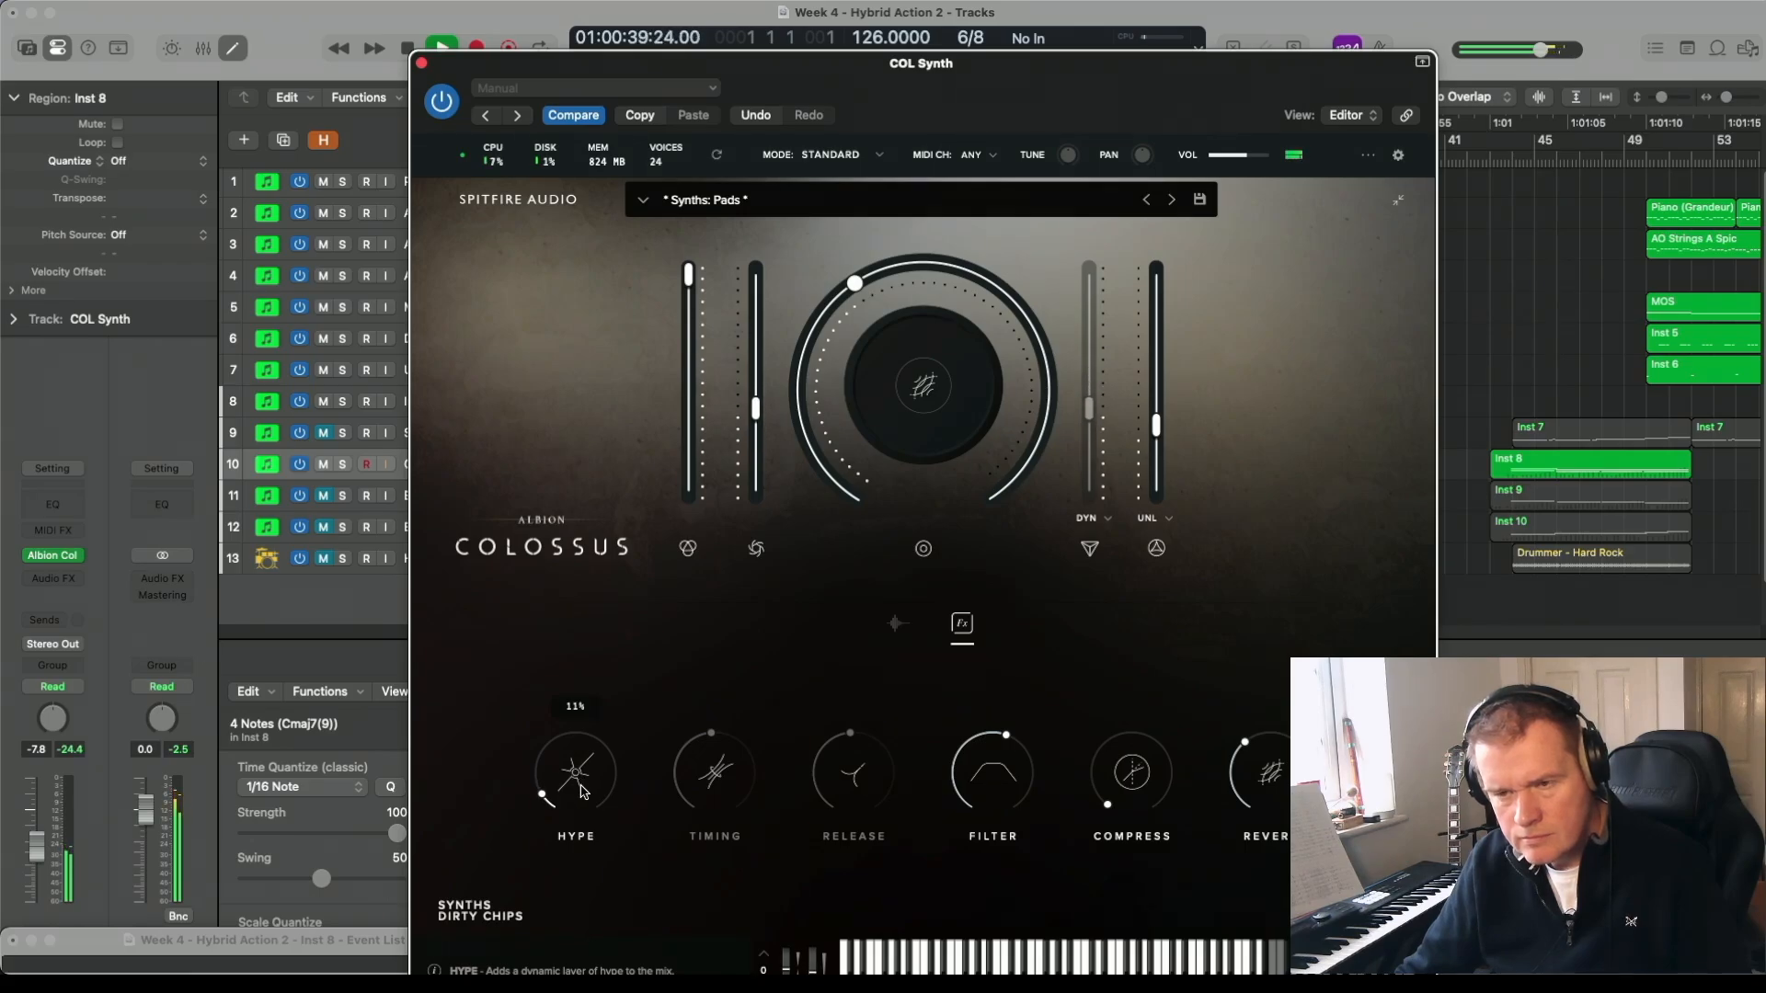
pyautogui.click(422, 65)
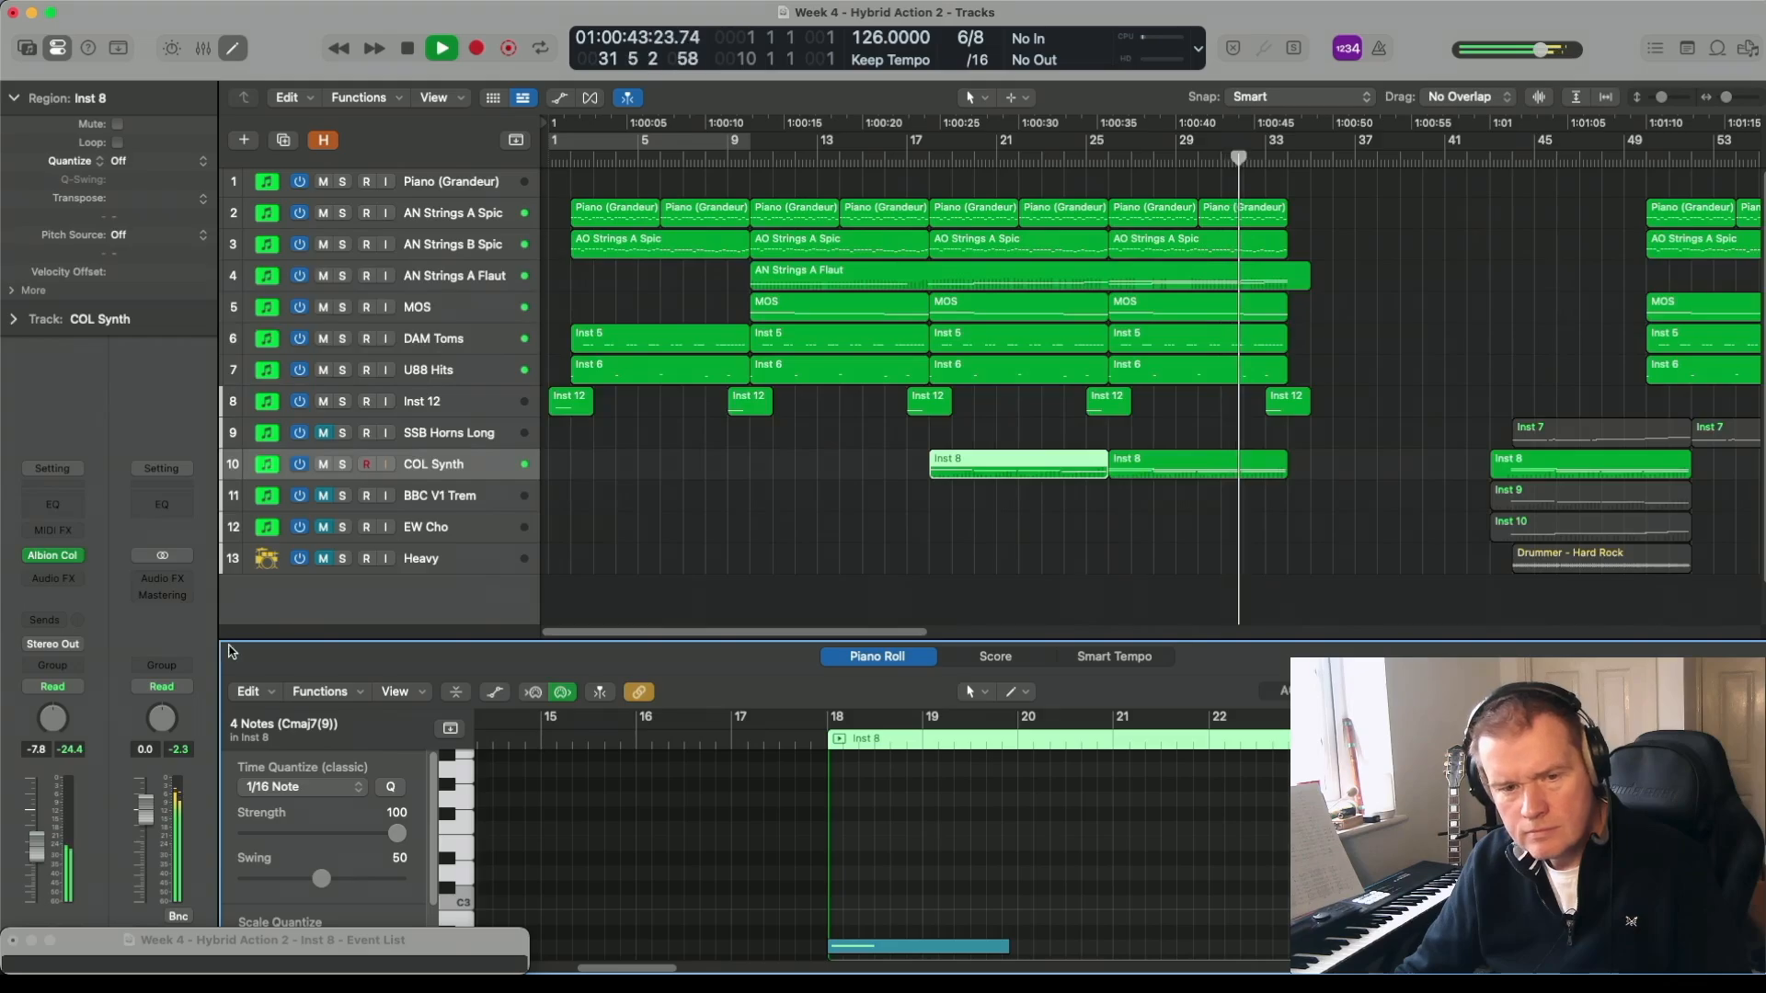
# - Switch the COL Synth channel's pan control to Stereo Pan and restart playback from just before bar 18
pyautogui.rightClick(52, 727)
pyautogui.click(59, 741)
pyautogui.hotkey('shift', 'space')
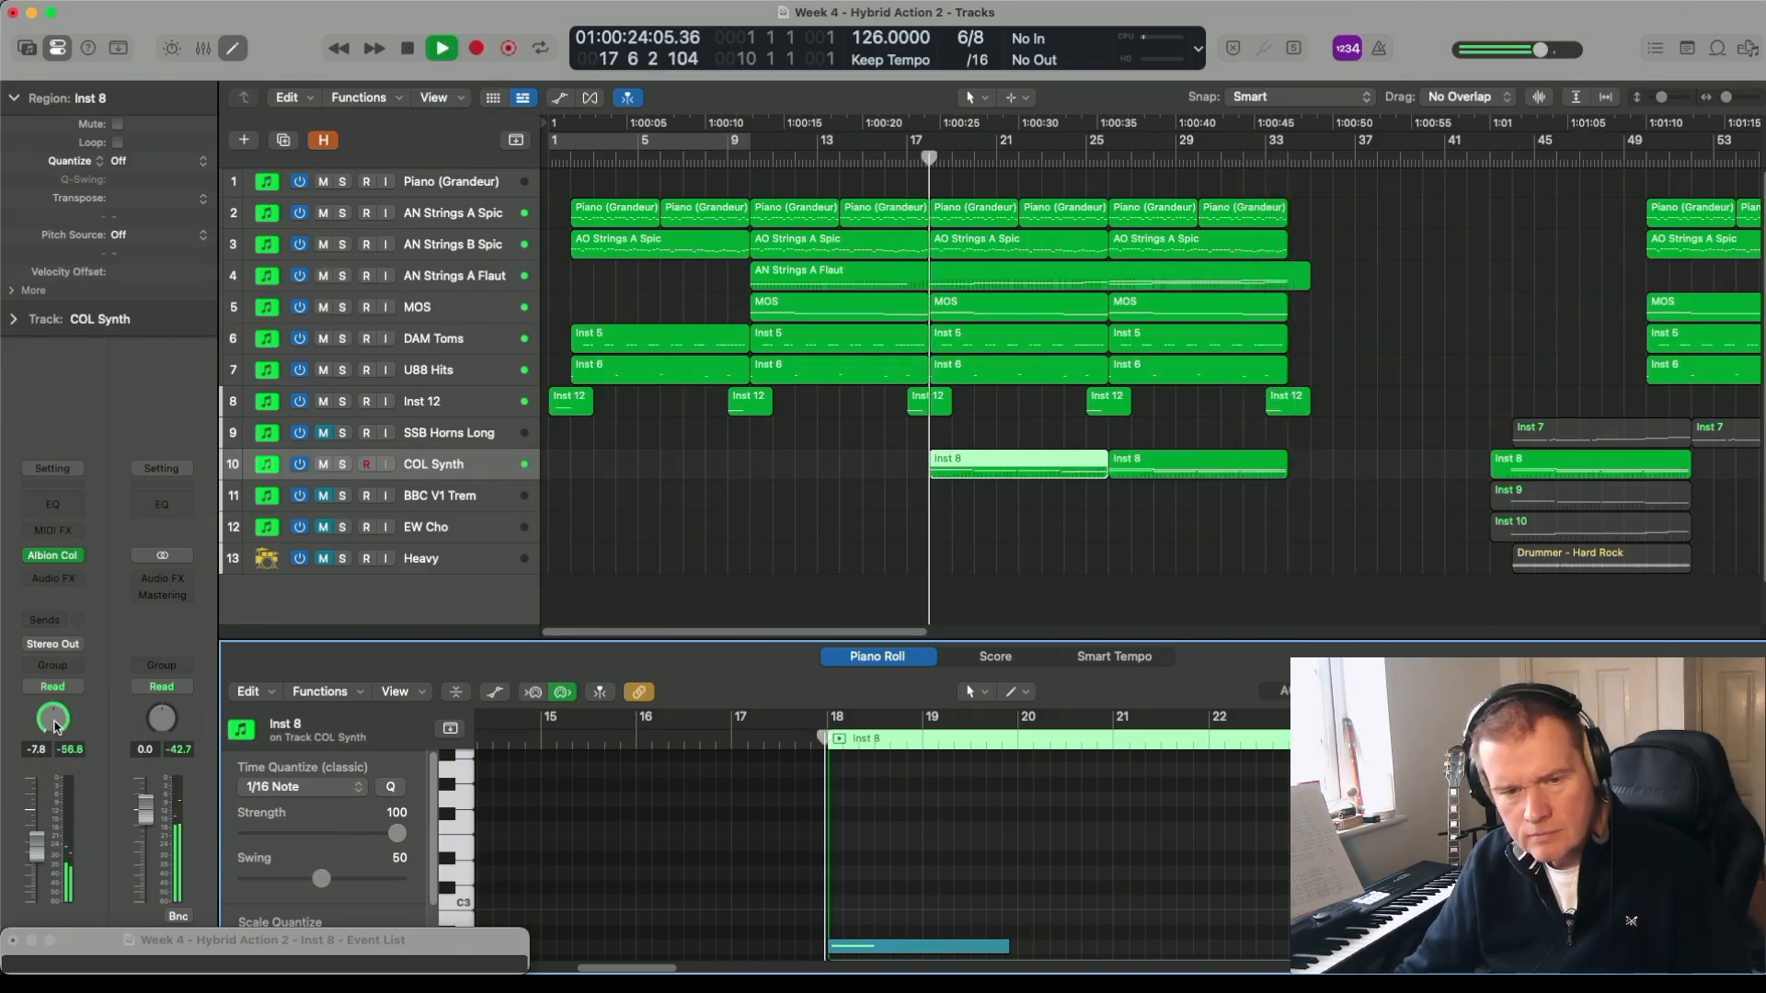
# - Pan the COL Synth channel to +10 during playback, stop playback and deselect the Inst 8 region
pyautogui.moveTo(54, 725); pyautogui.dragTo(64, 683)
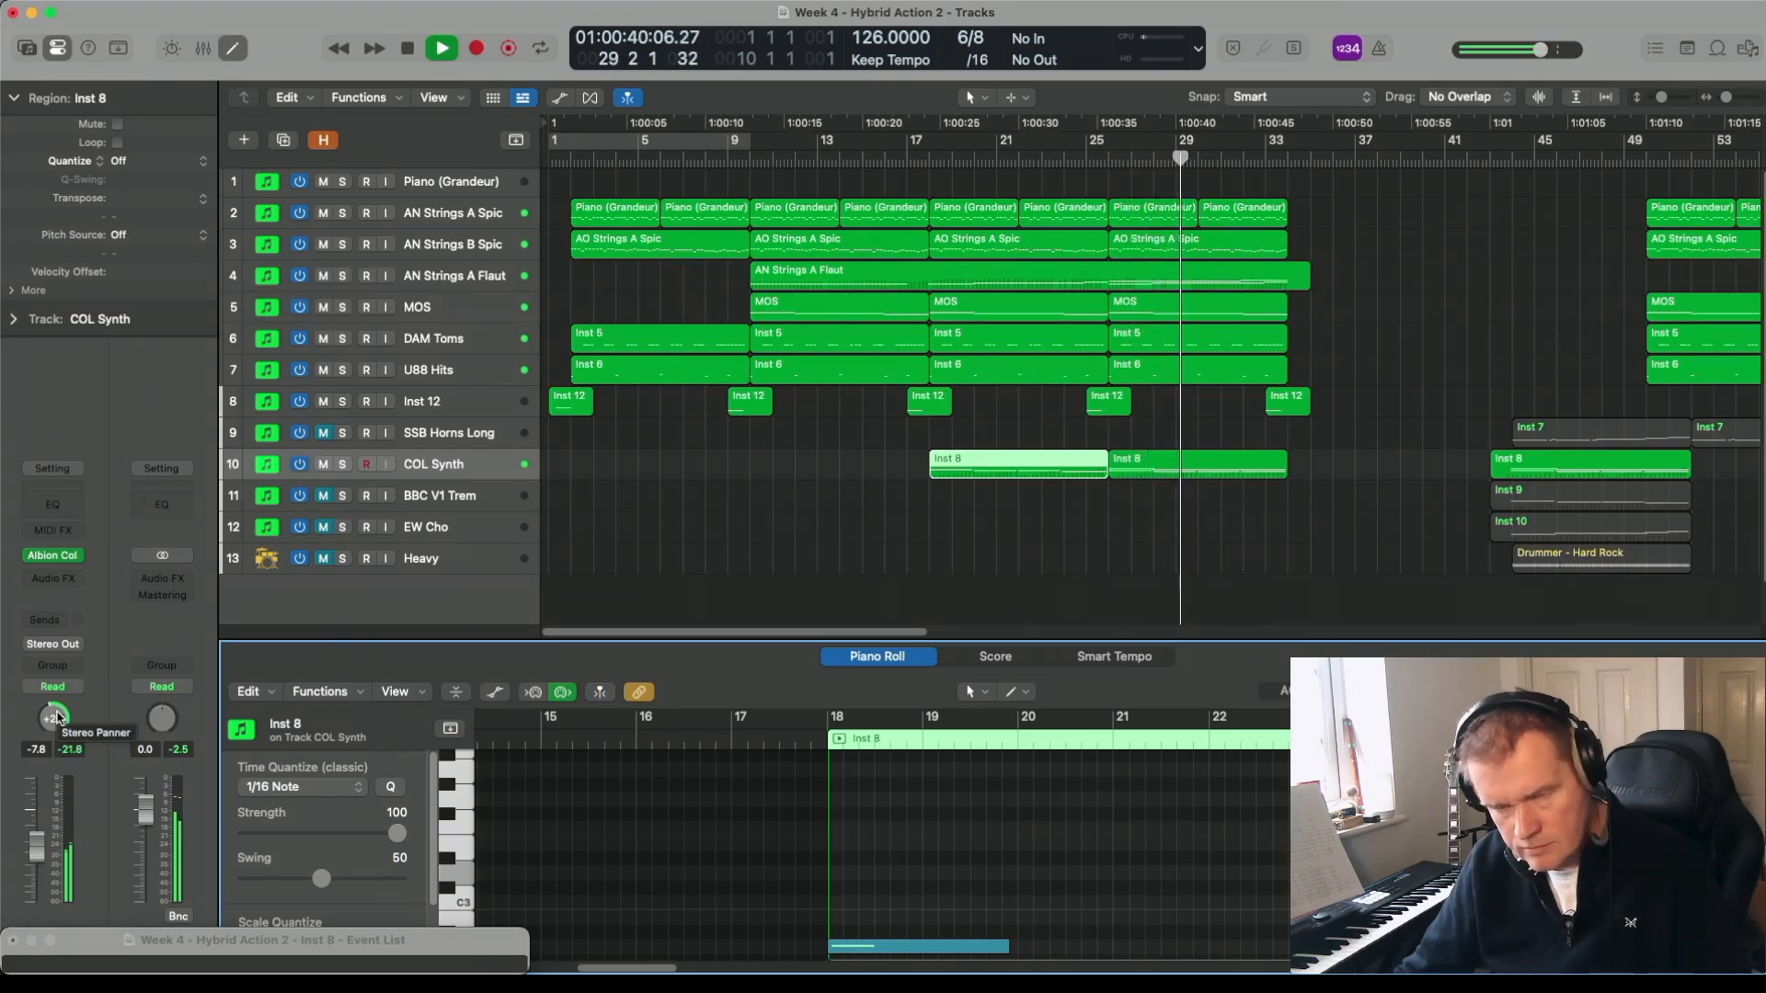
pyautogui.moveTo(57, 718); pyautogui.dragTo(57, 707)
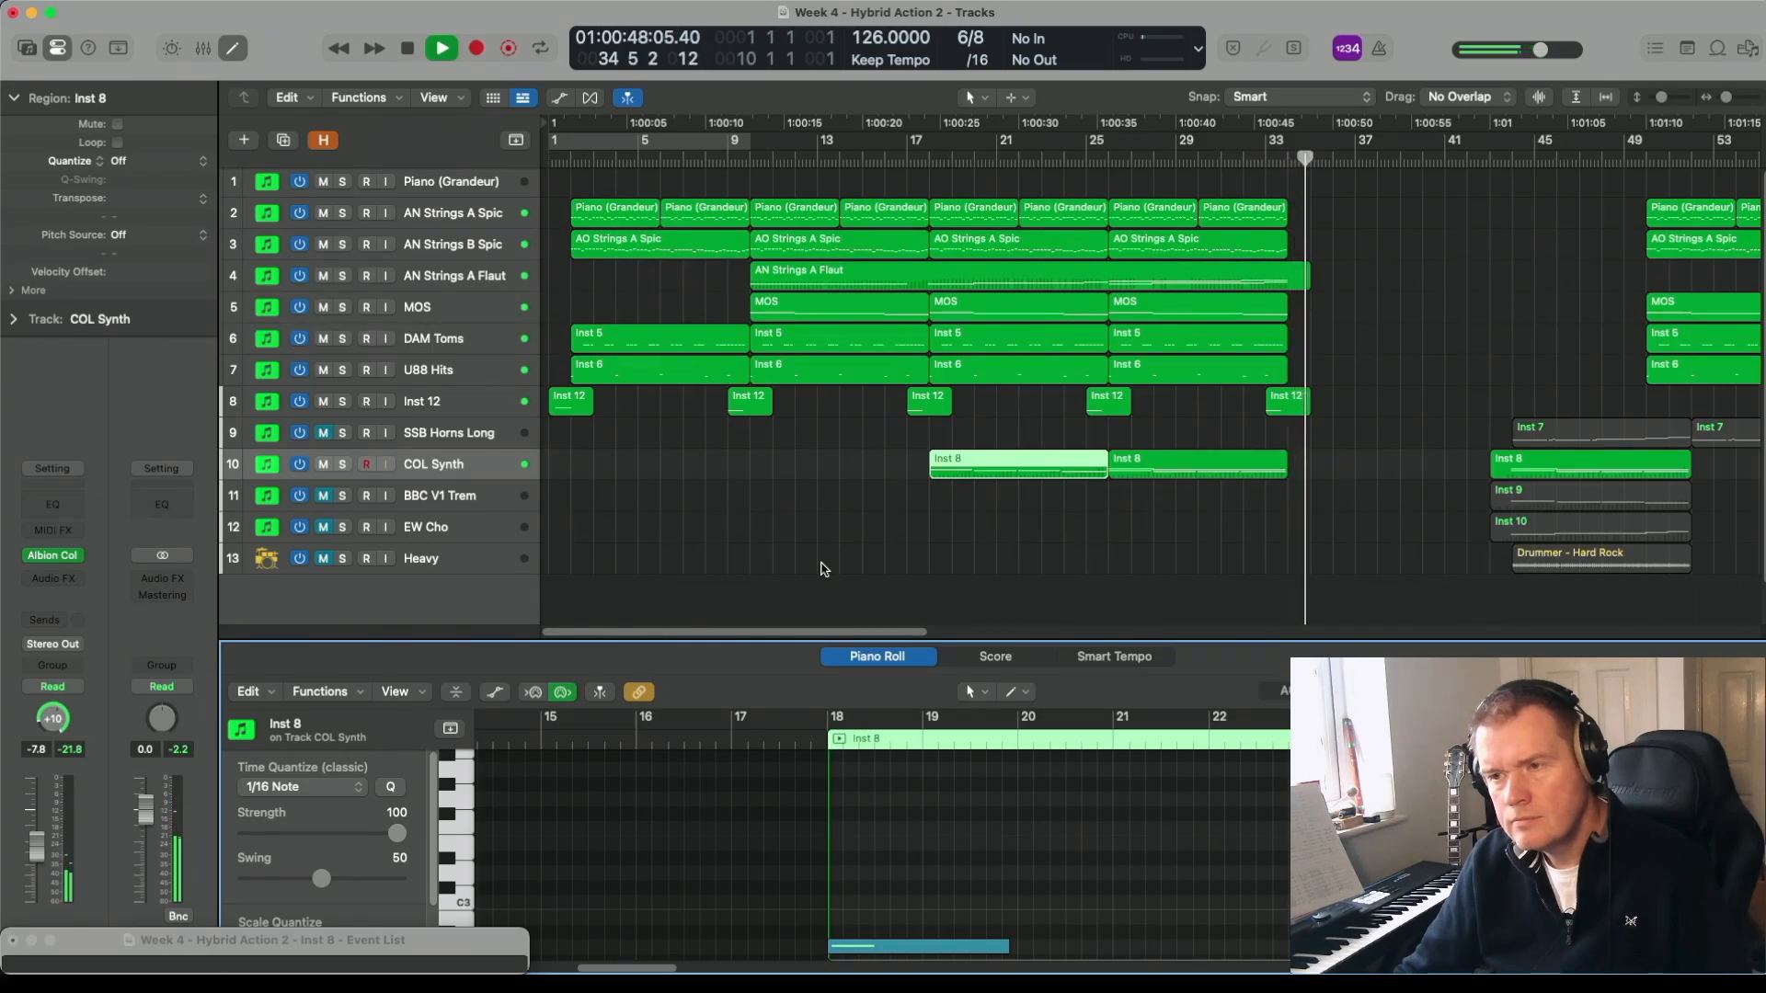
pyautogui.press('space')
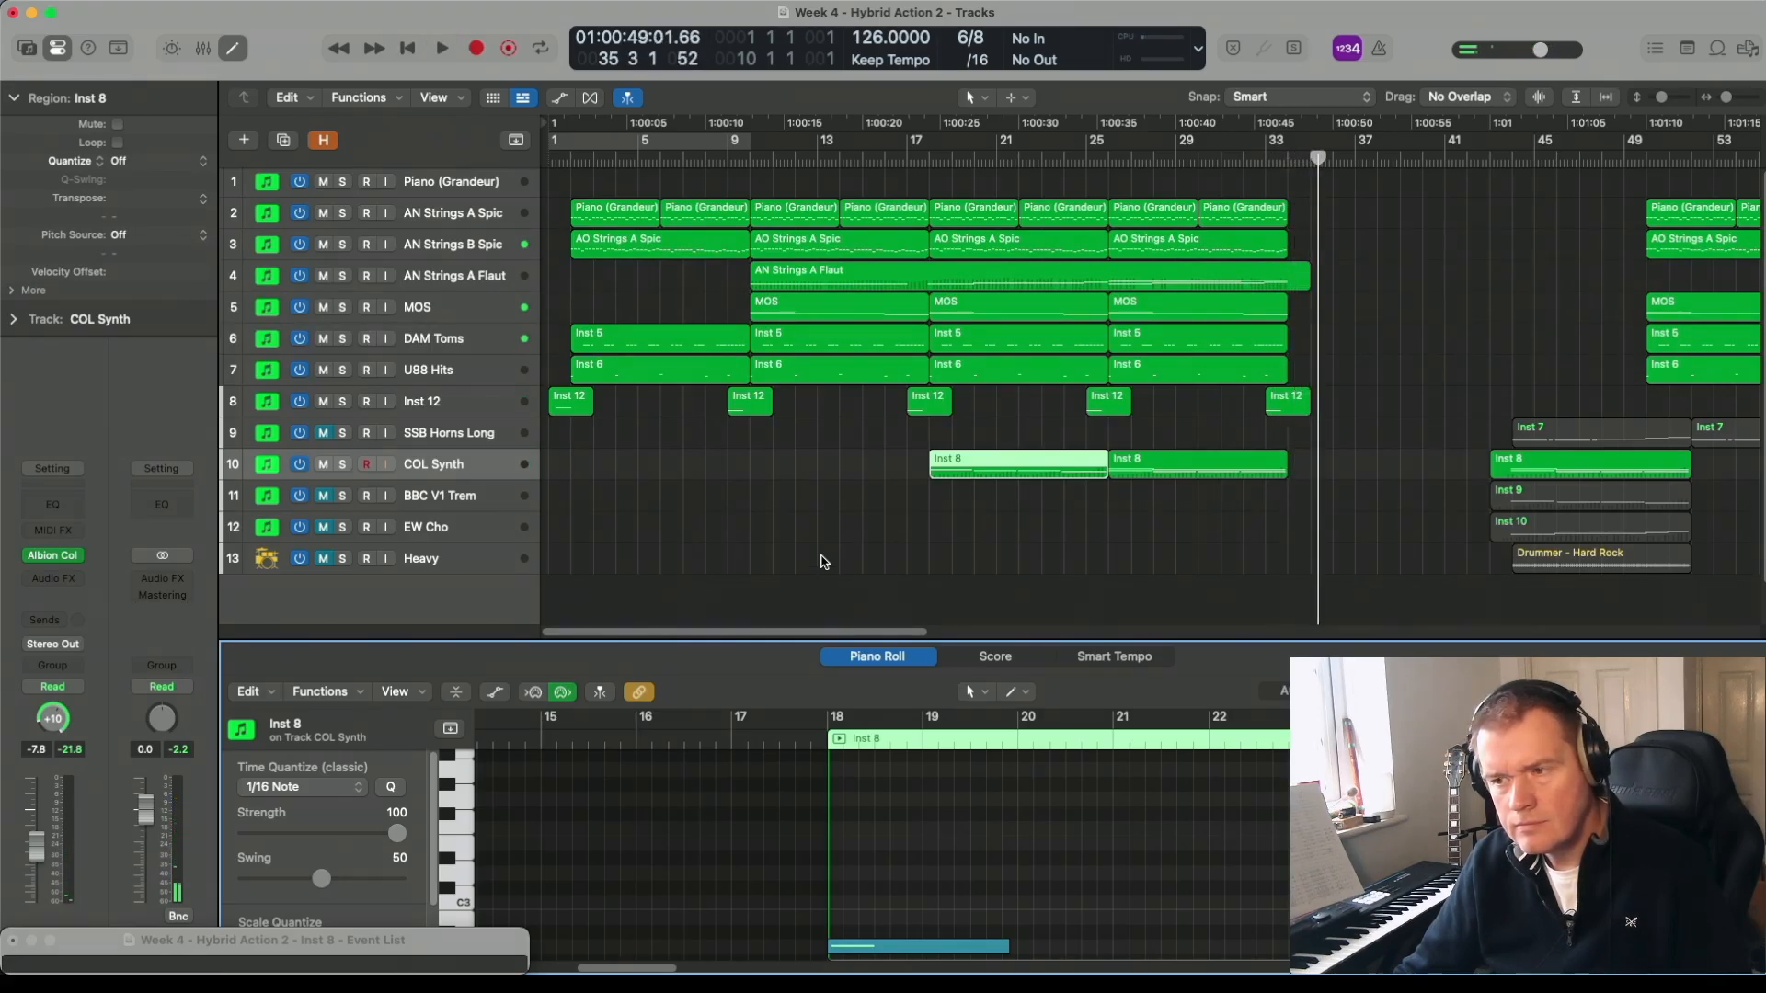
pyautogui.scroll(-2, 823, 561)
pyautogui.scroll(2, 823, 560)
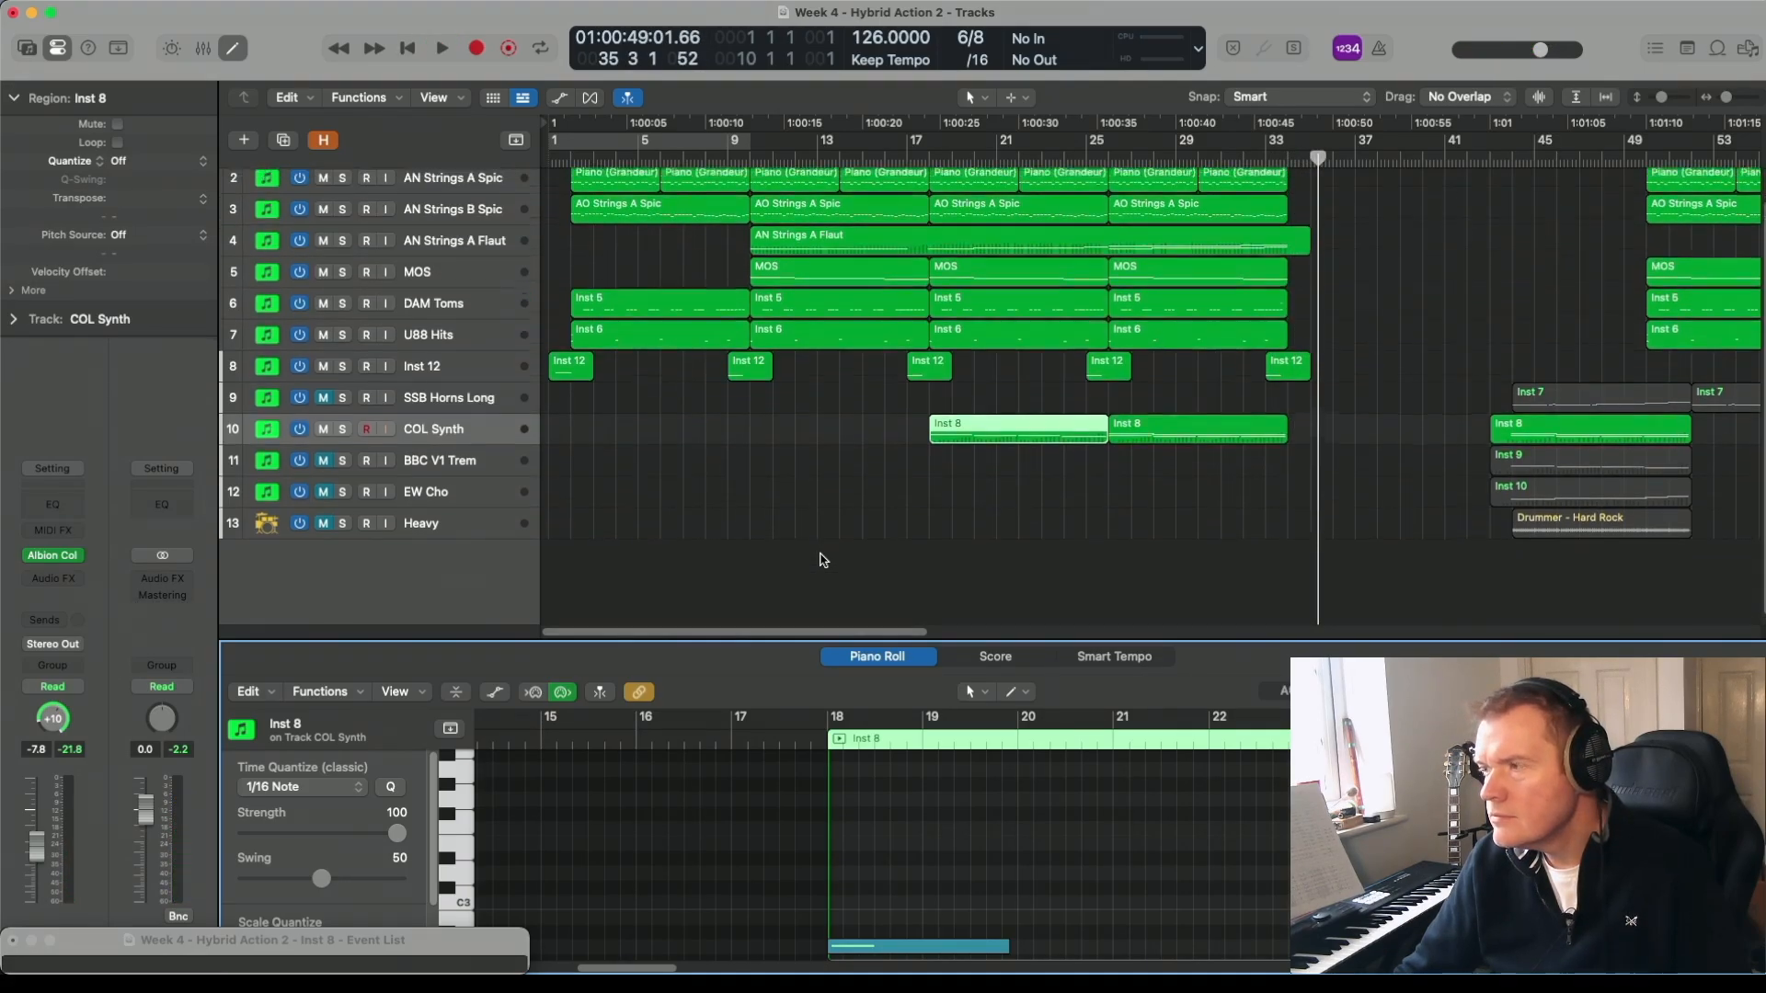
pyautogui.click(824, 560)
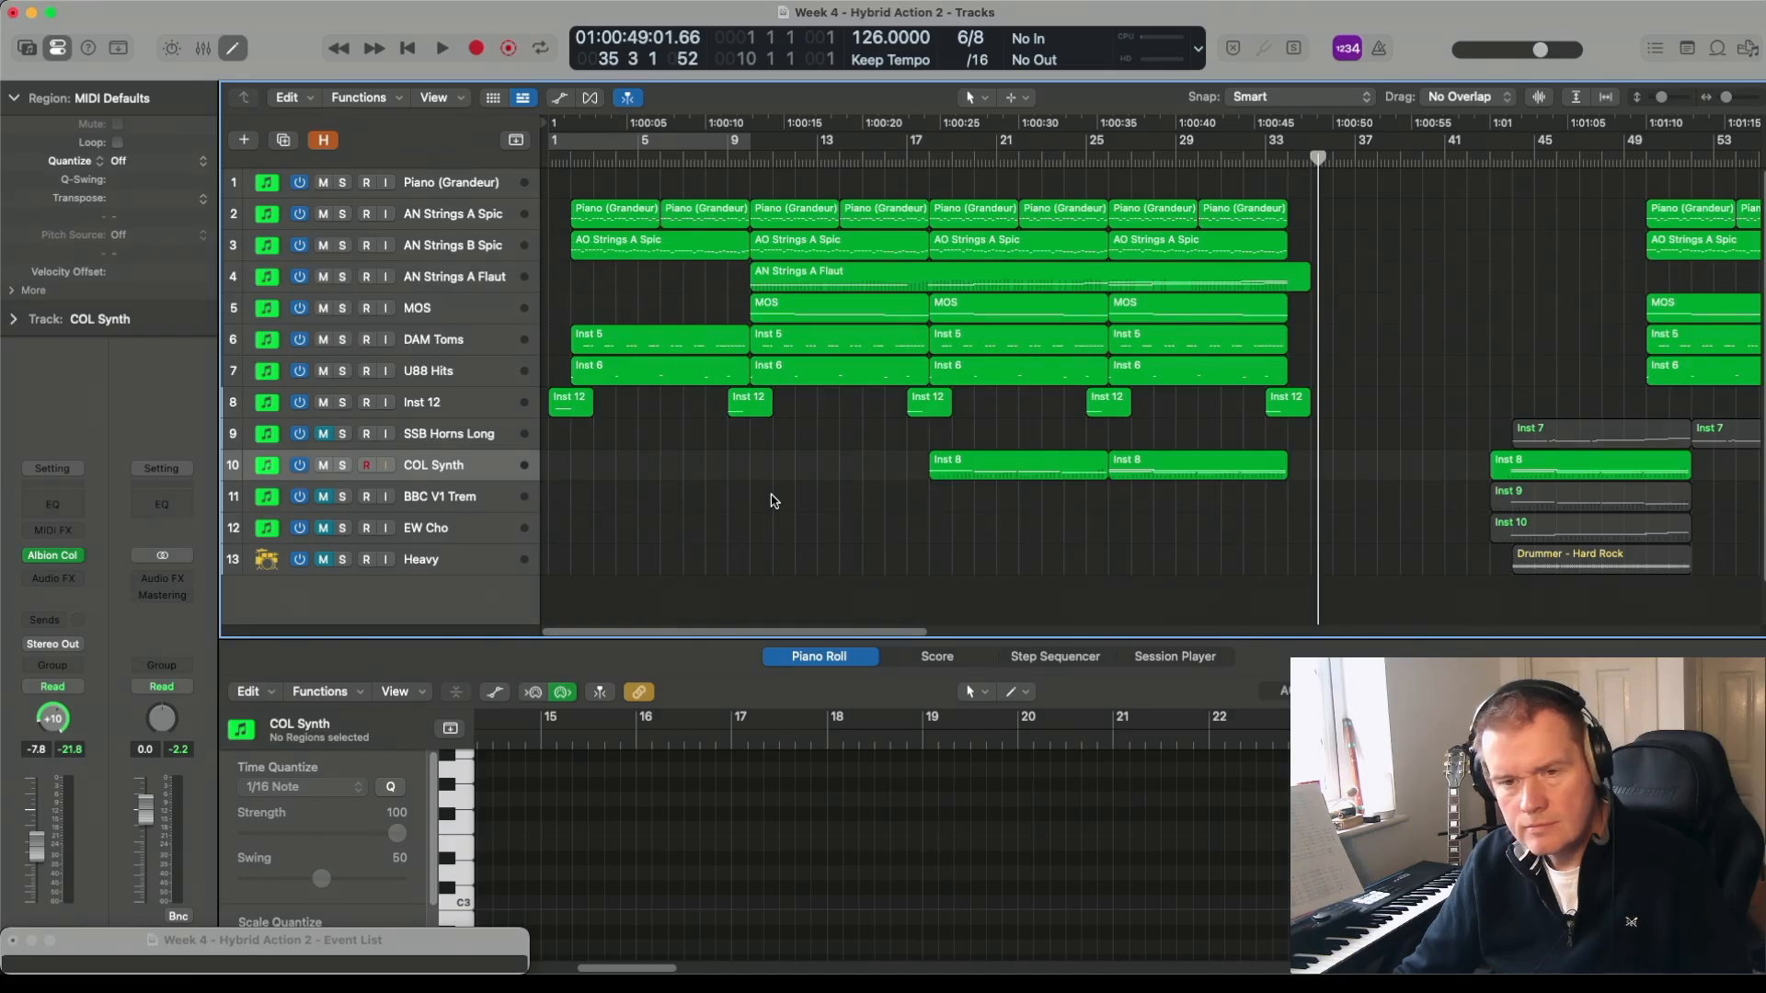
# - Play the arrangement from the beginning and raise the COL Synth channel volume to -7.0 dB
pyautogui.press('space')
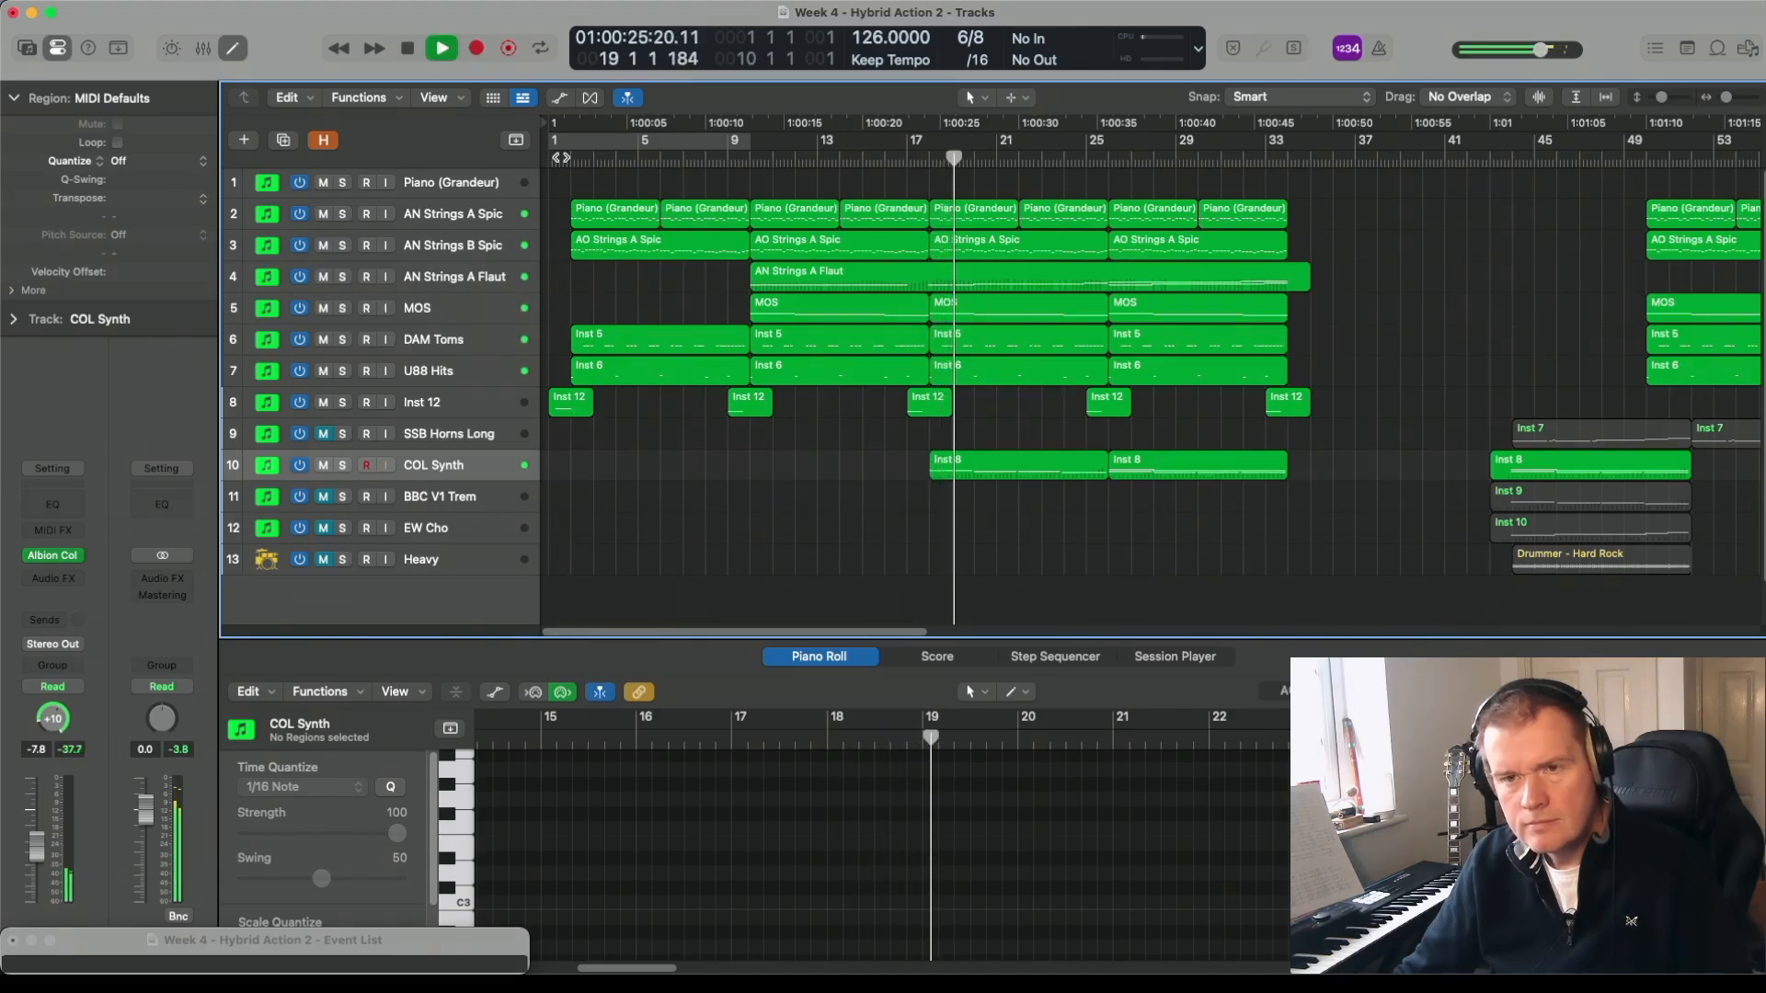
pyautogui.click(561, 157)
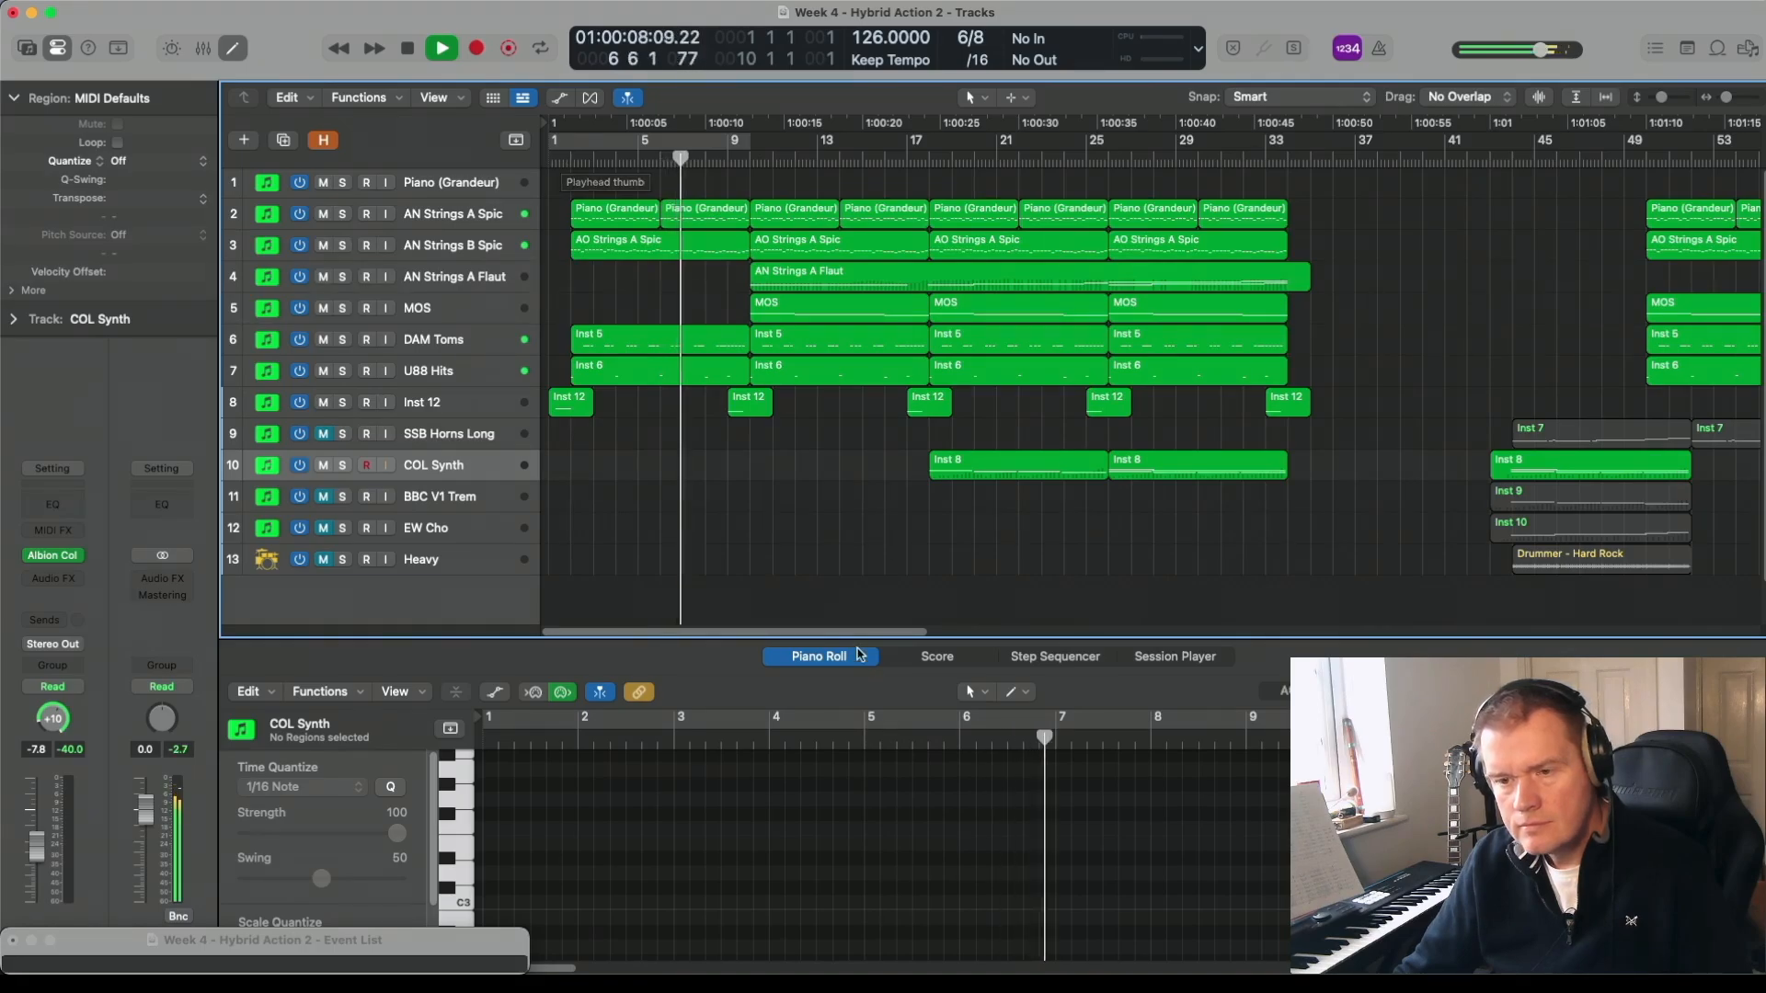
pyautogui.moveTo(851, 631); pyautogui.dragTo(1079, 629)
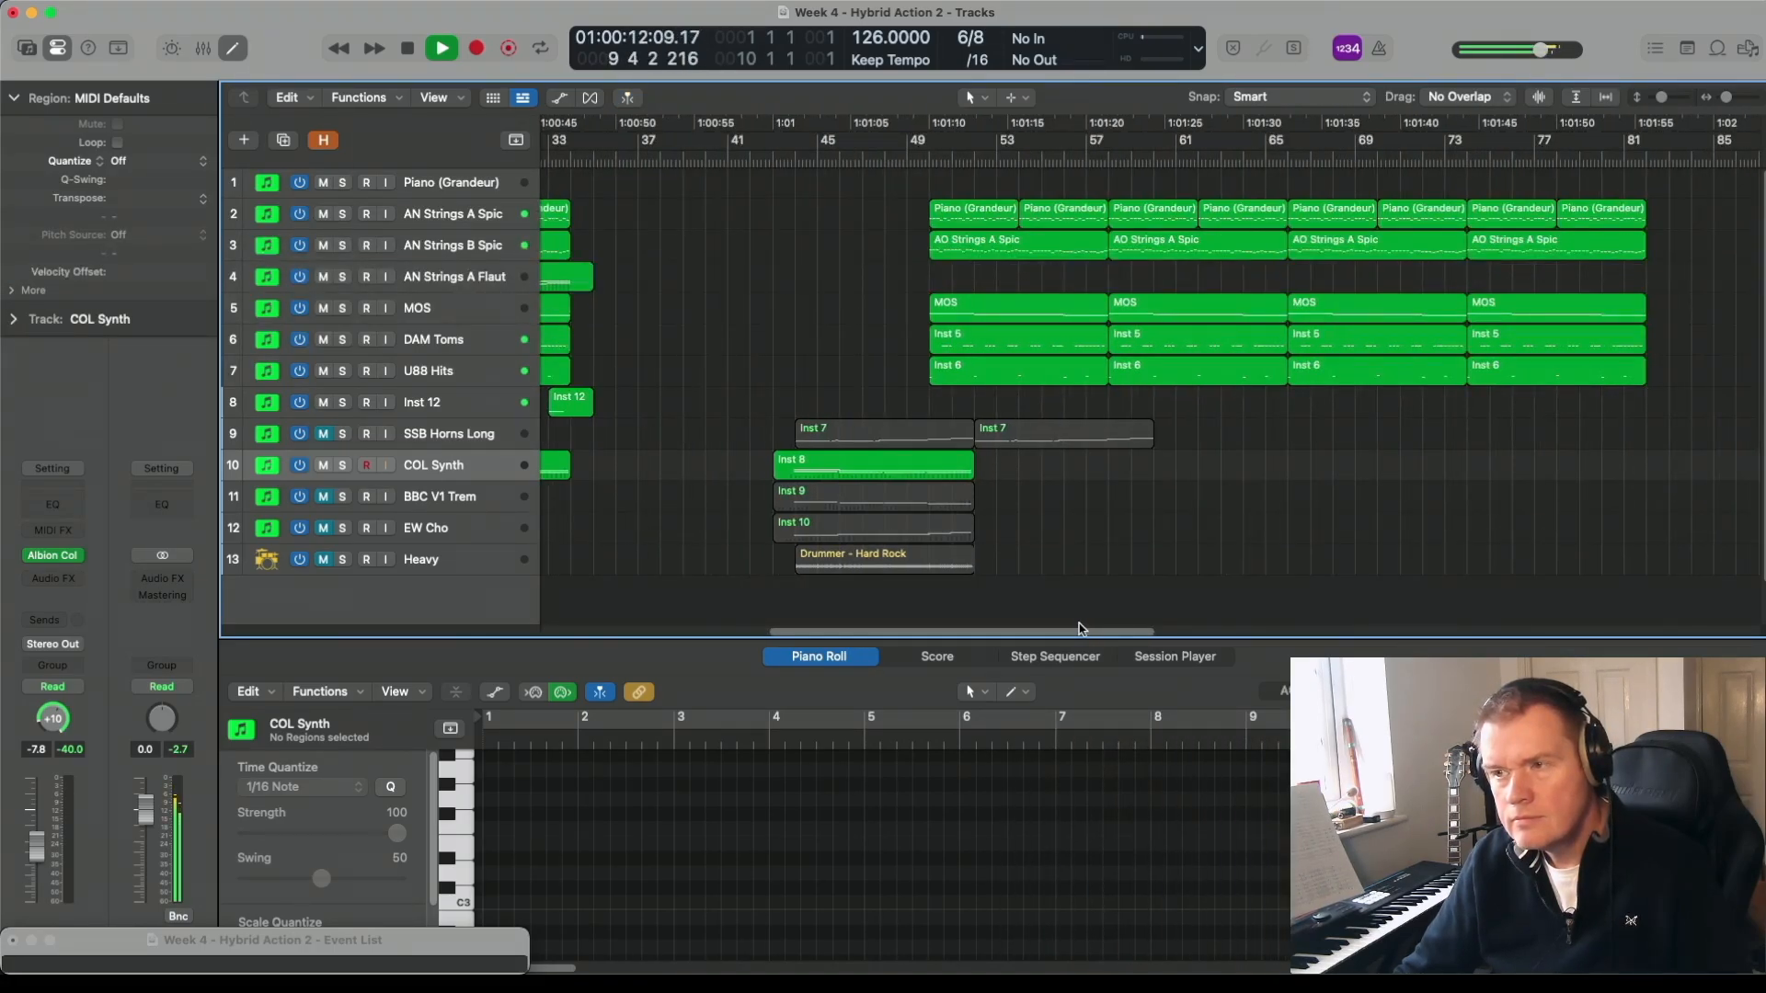
pyautogui.moveTo(1079, 632); pyautogui.dragTo(950, 646)
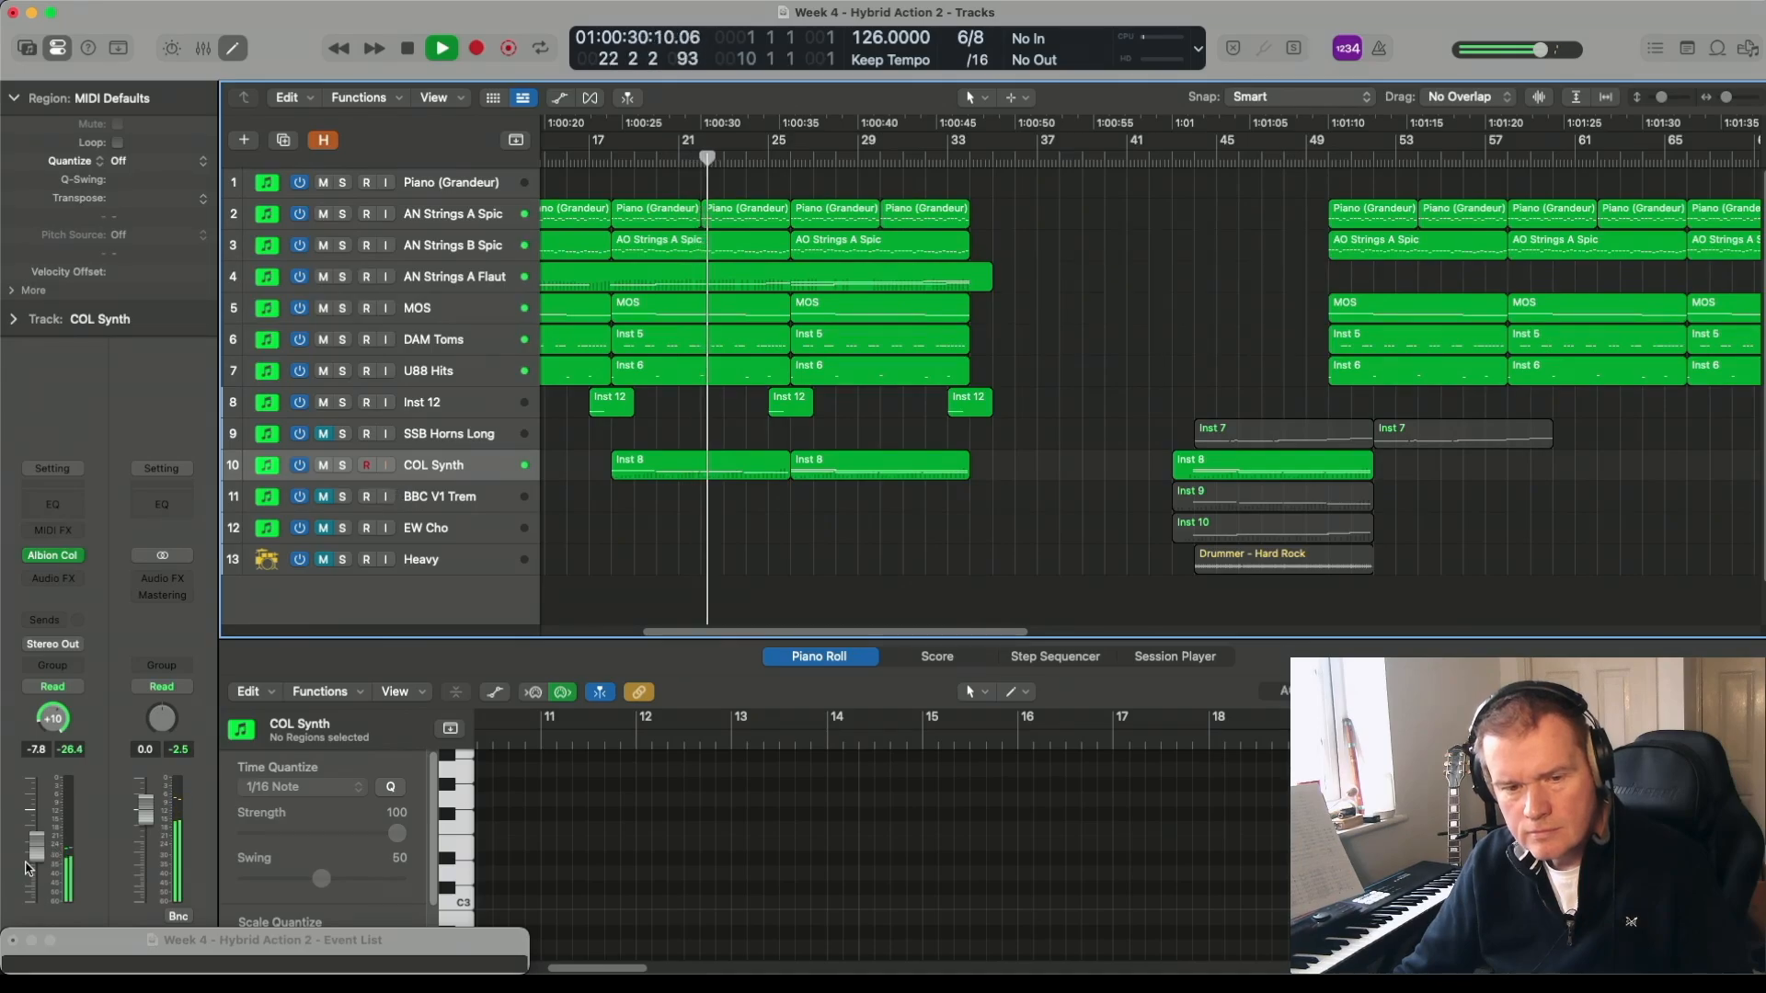
pyautogui.moveTo(37, 856); pyautogui.dragTo(37, 843)
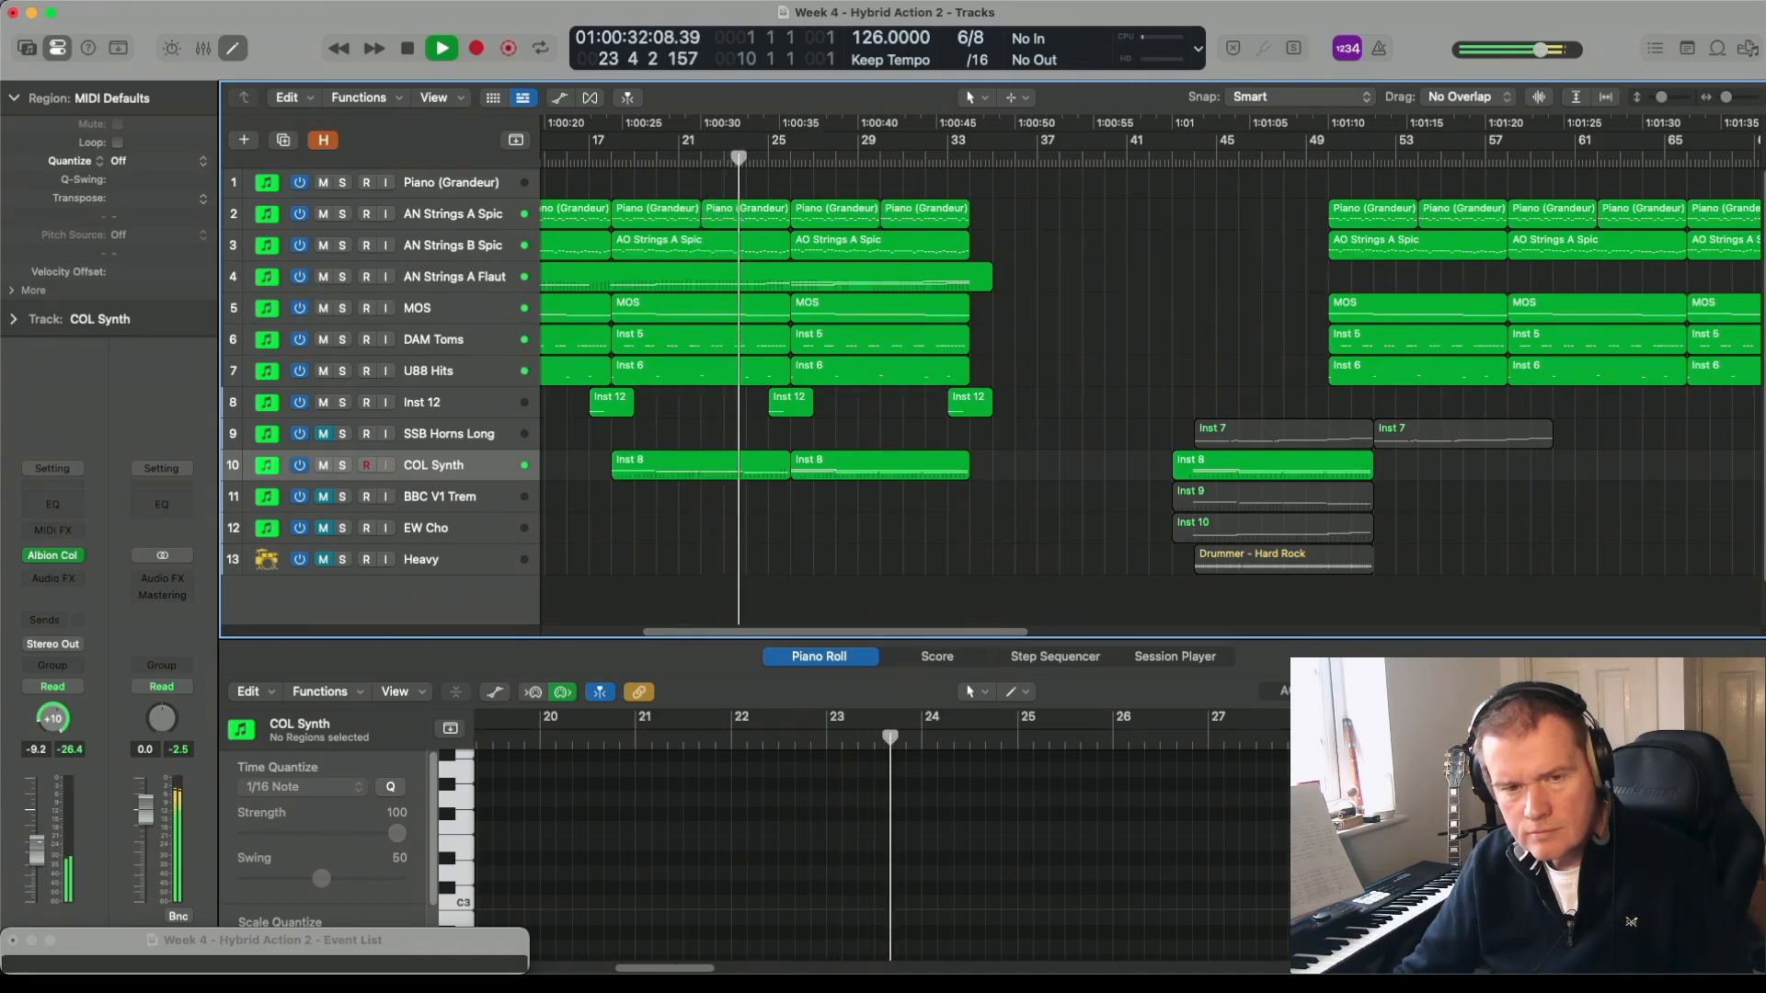
# - Add a Channel EQ to the COL Synth with a high-cut filter at 1110 Hz and a Q of 0.54
pyautogui.click(53, 505)
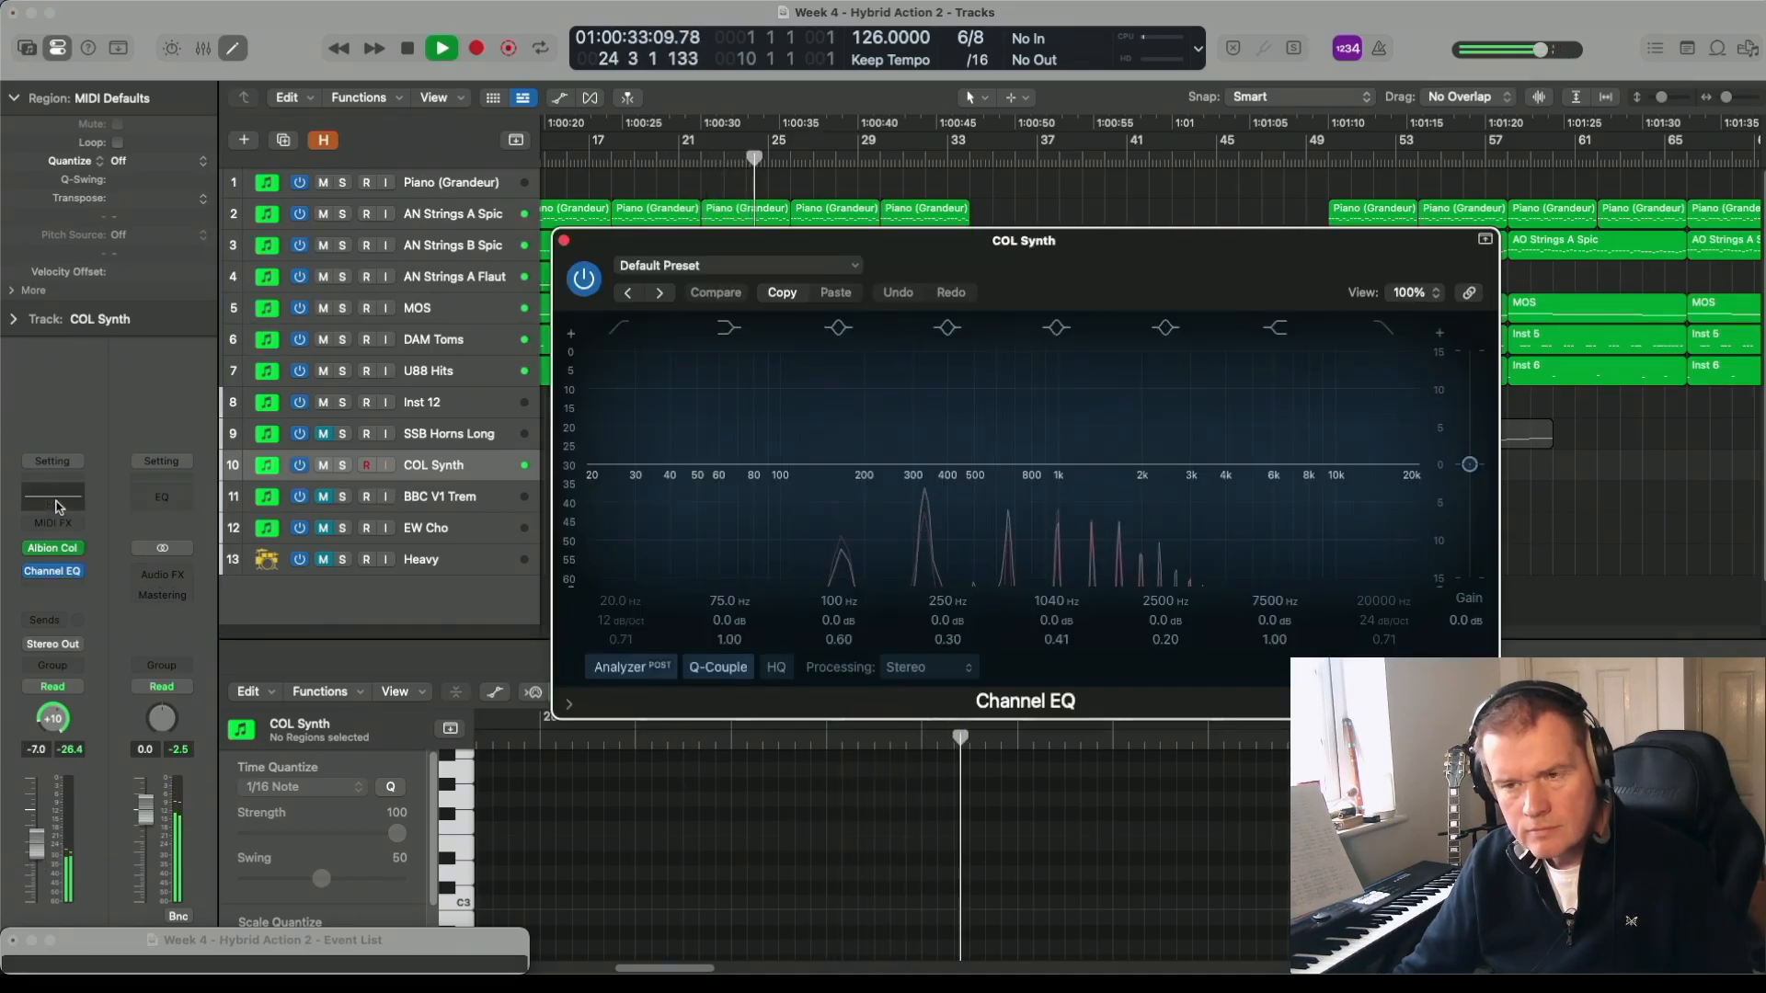
pyautogui.click(1384, 327)
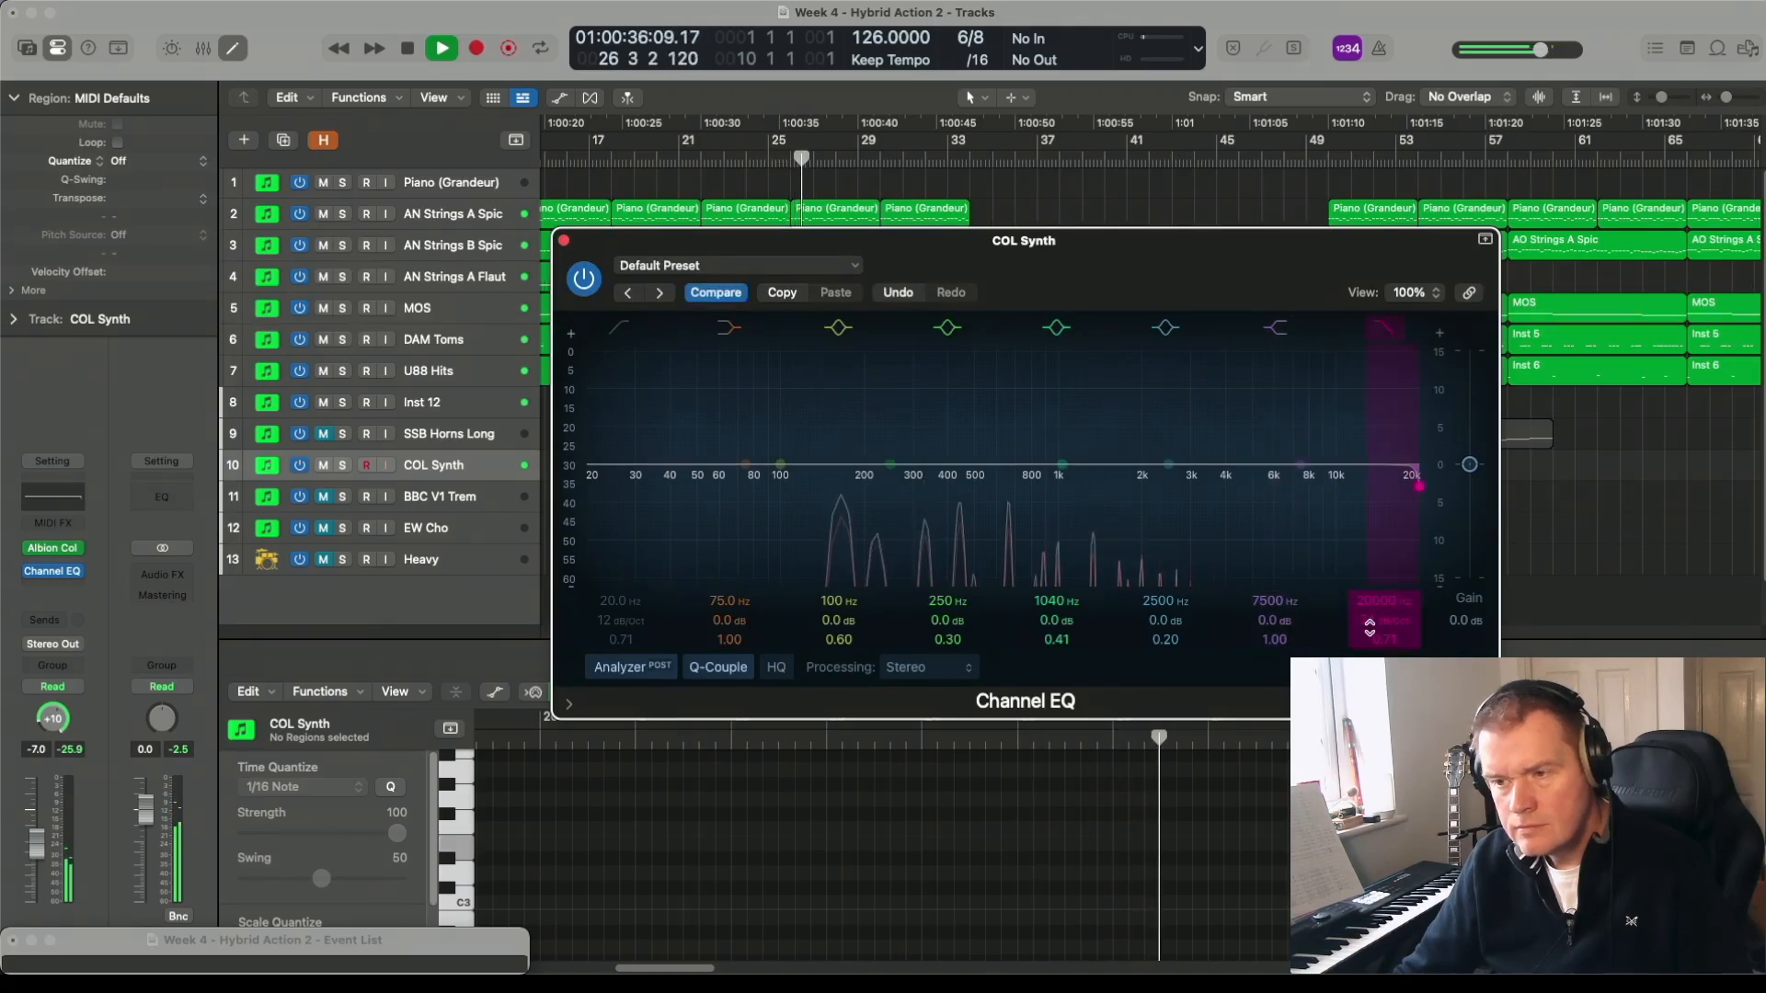
pyautogui.moveTo(1376, 604); pyautogui.dragTo(1375, 669)
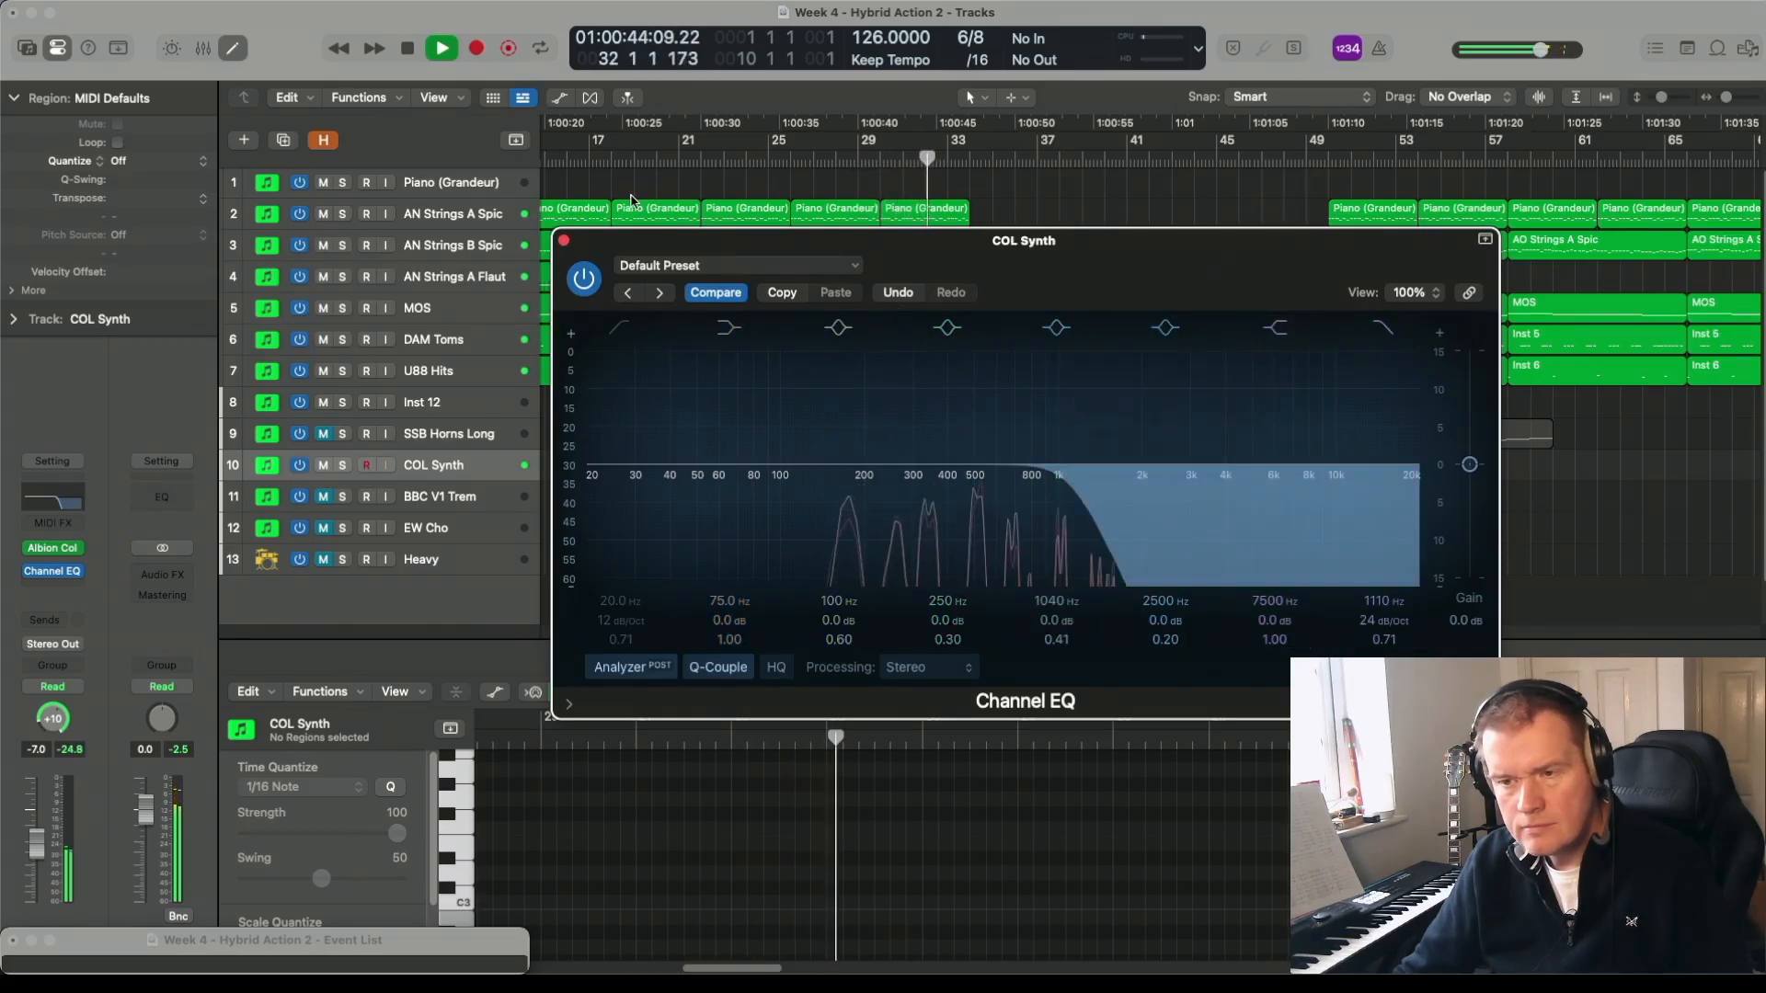
pyautogui.moveTo(1369, 636); pyautogui.dragTo(1369, 645)
# - Audition the filtered COL Synth from around bar 17, close its Channel EQ and stop playback
pyautogui.press('Return')
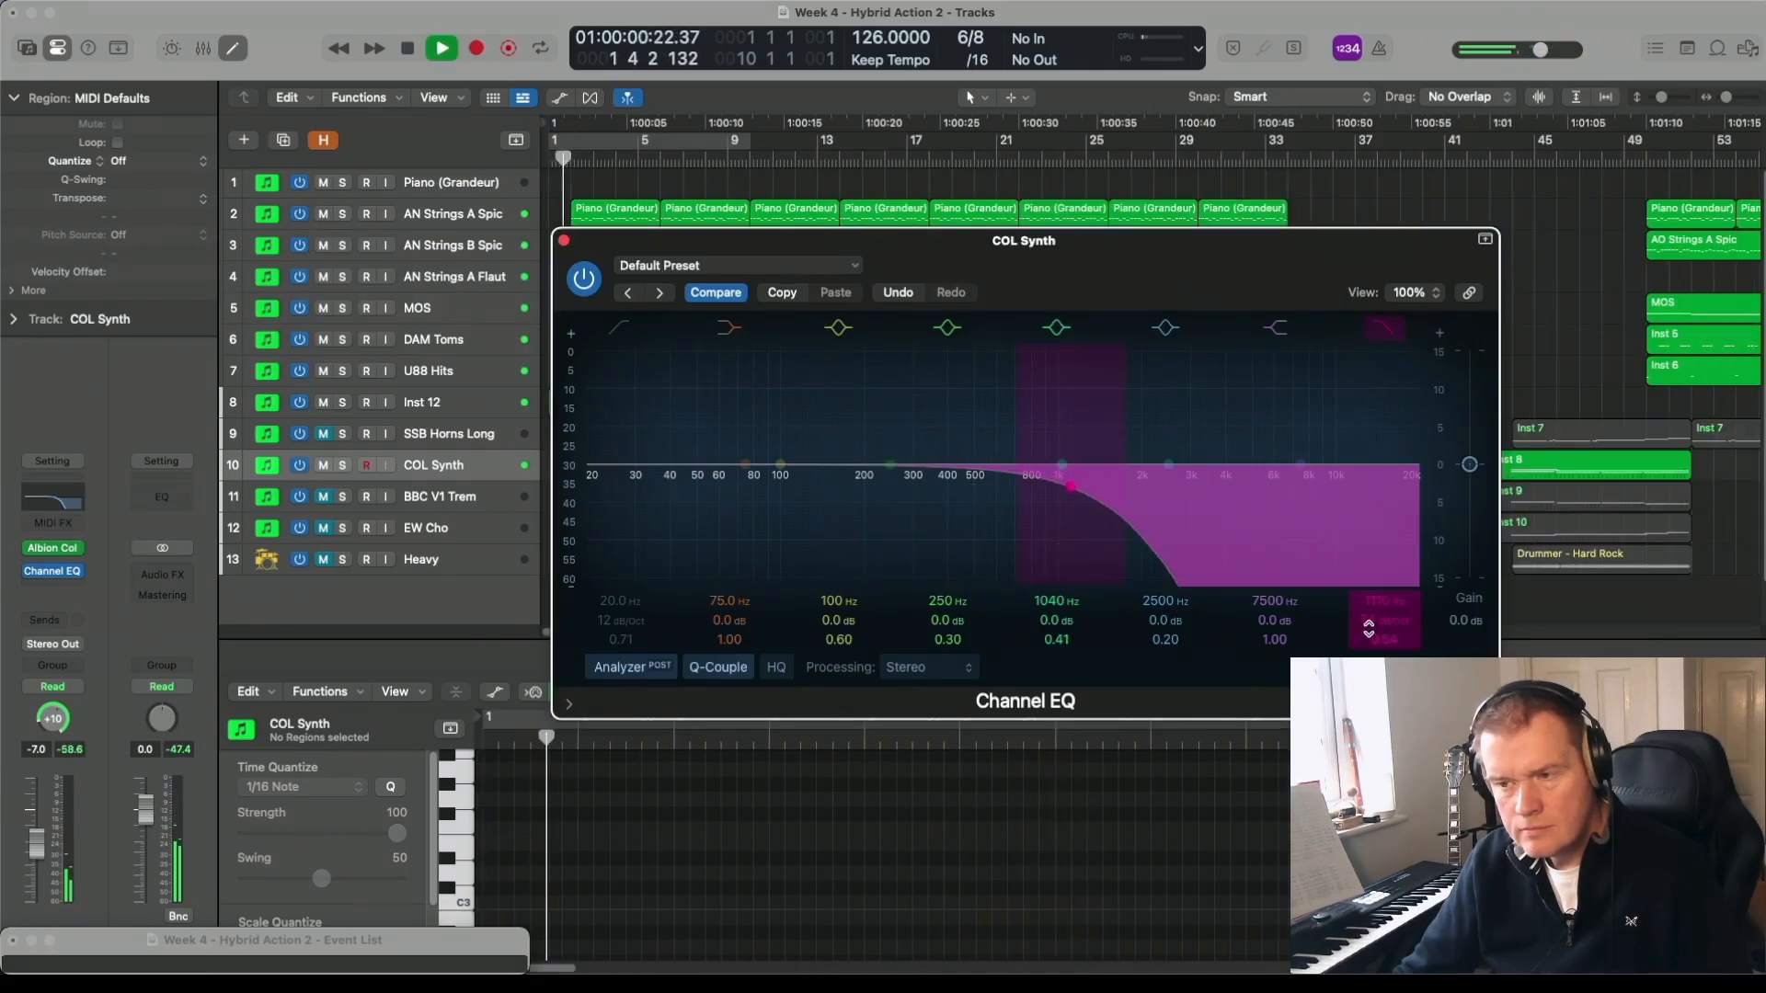
pyautogui.click(740, 160)
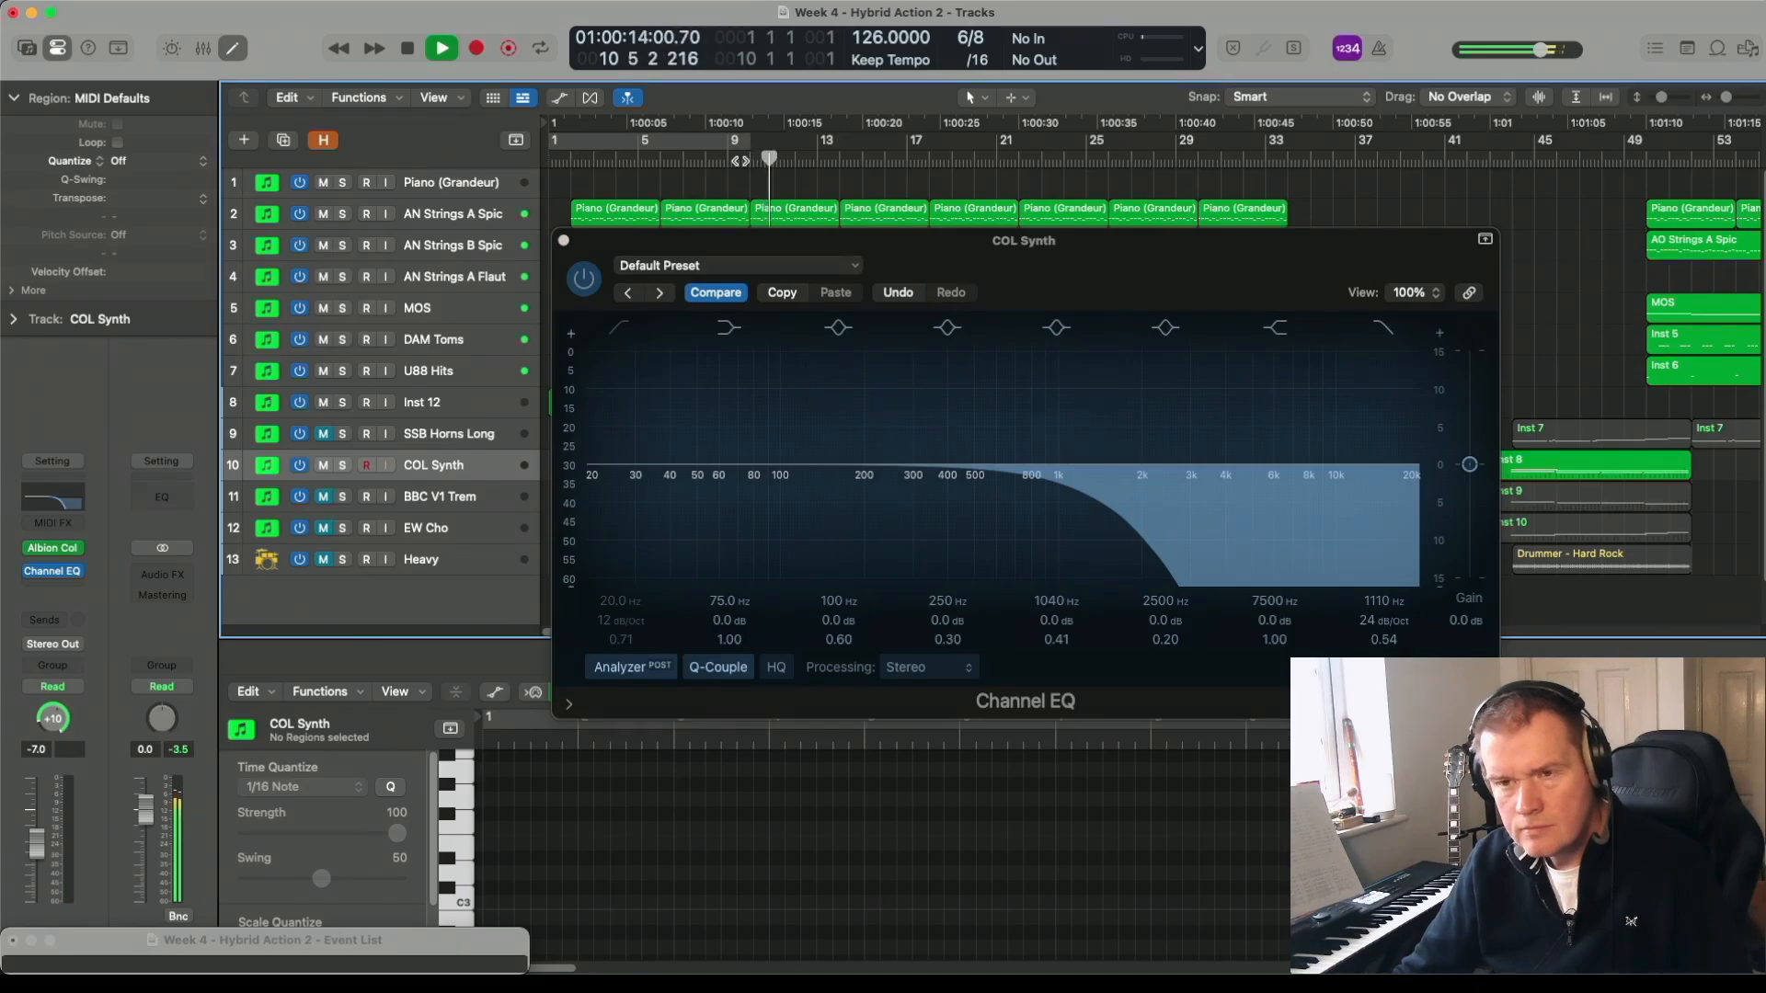
pyautogui.click(909, 154)
pyautogui.moveTo(893, 236)
pyautogui.mouseDown()
pyautogui.moveTo(930, 594)
pyautogui.moveTo(885, 240)
pyautogui.mouseUp()
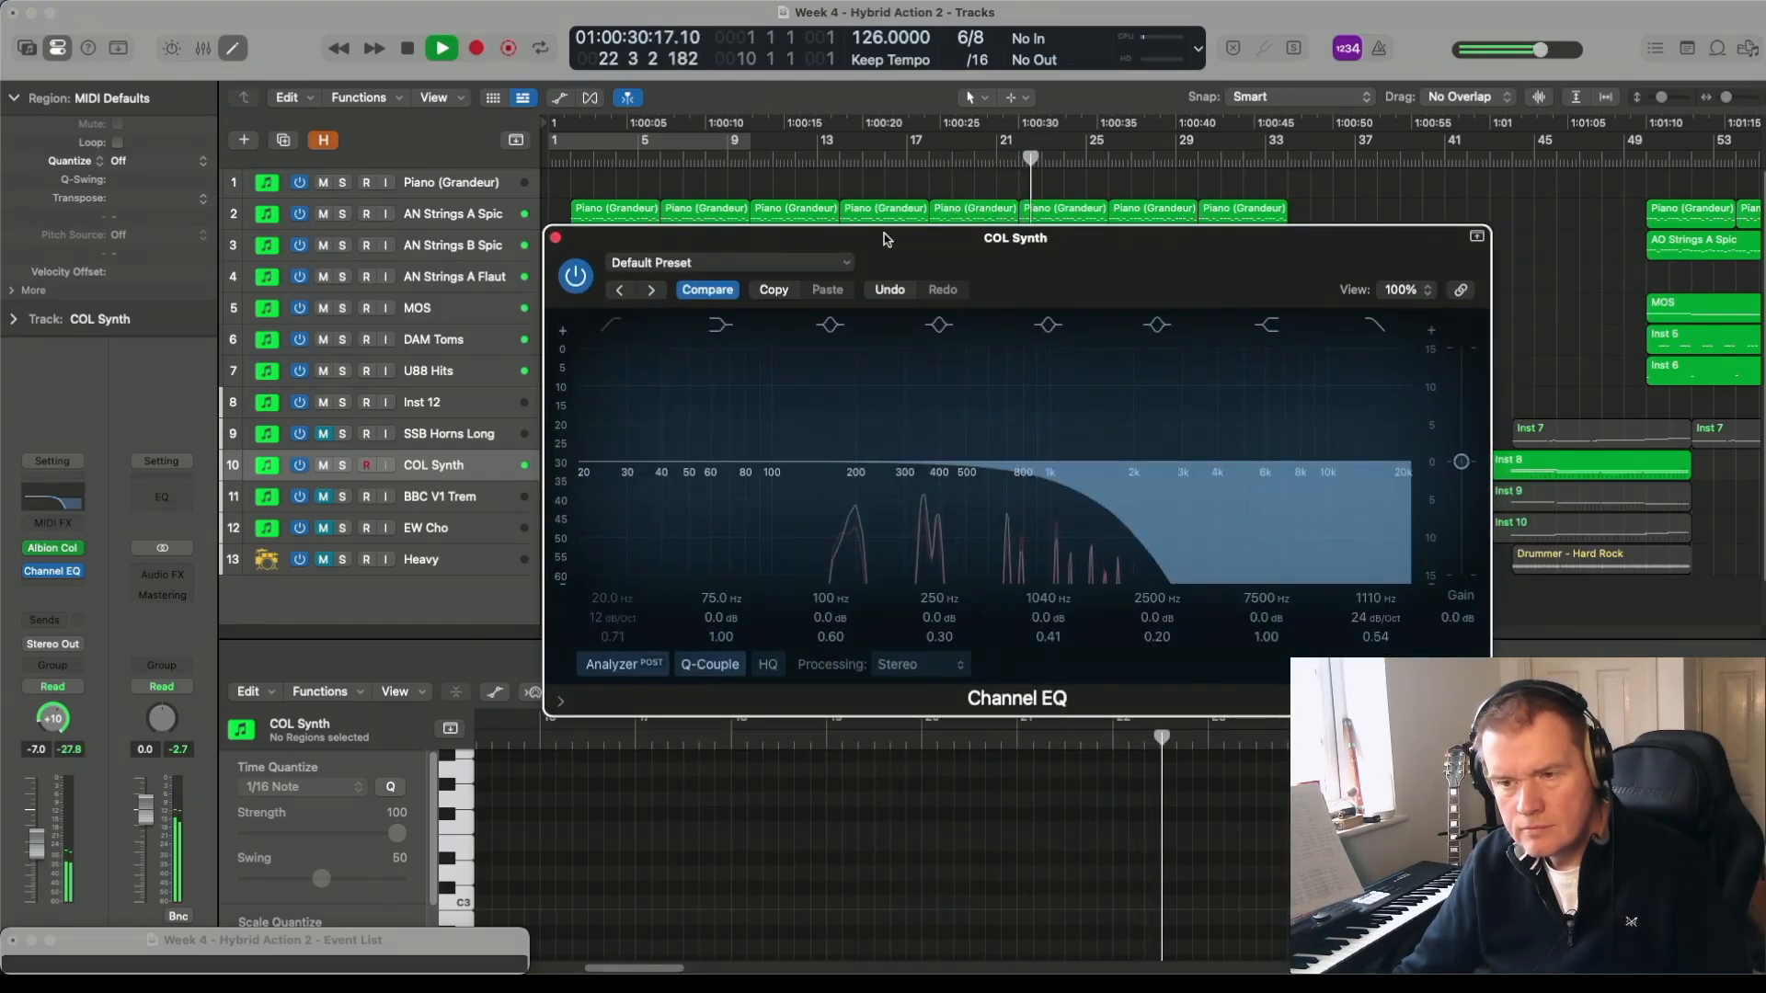
pyautogui.click(554, 238)
pyautogui.press('space')
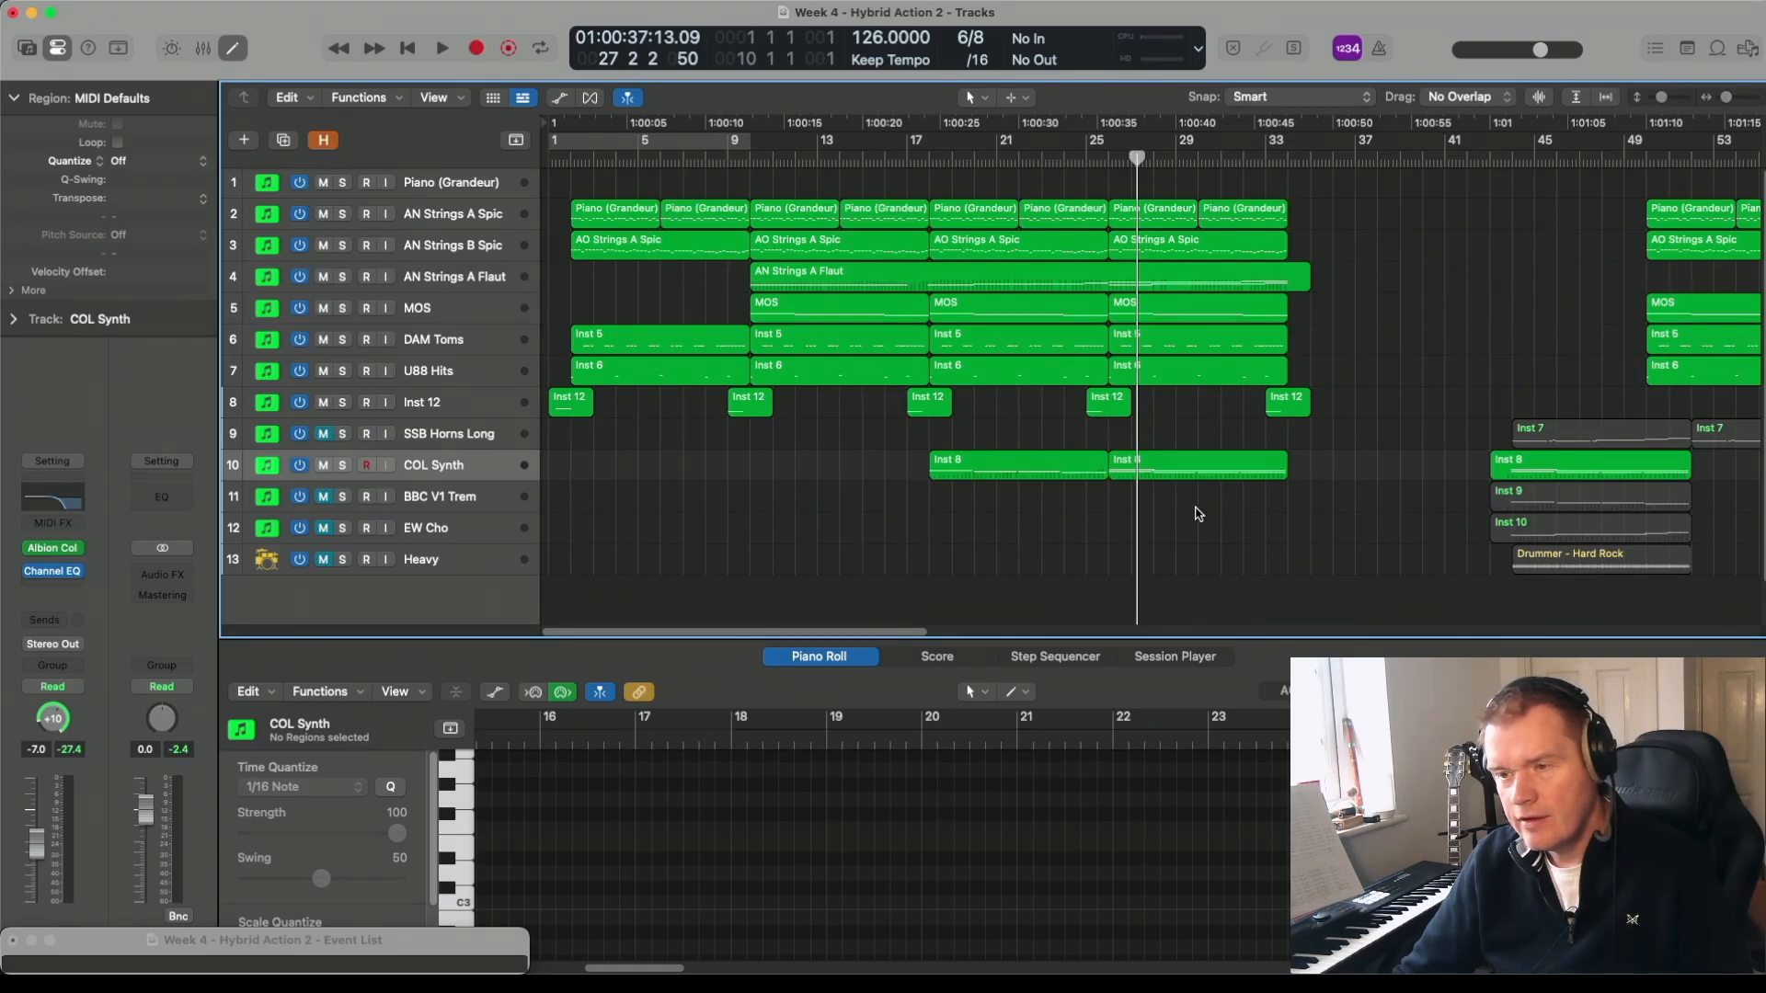
# - Play the whole arrangement from the start through to bar 34 and stop
pyautogui.moveTo(831, 634); pyautogui.dragTo(745, 626)
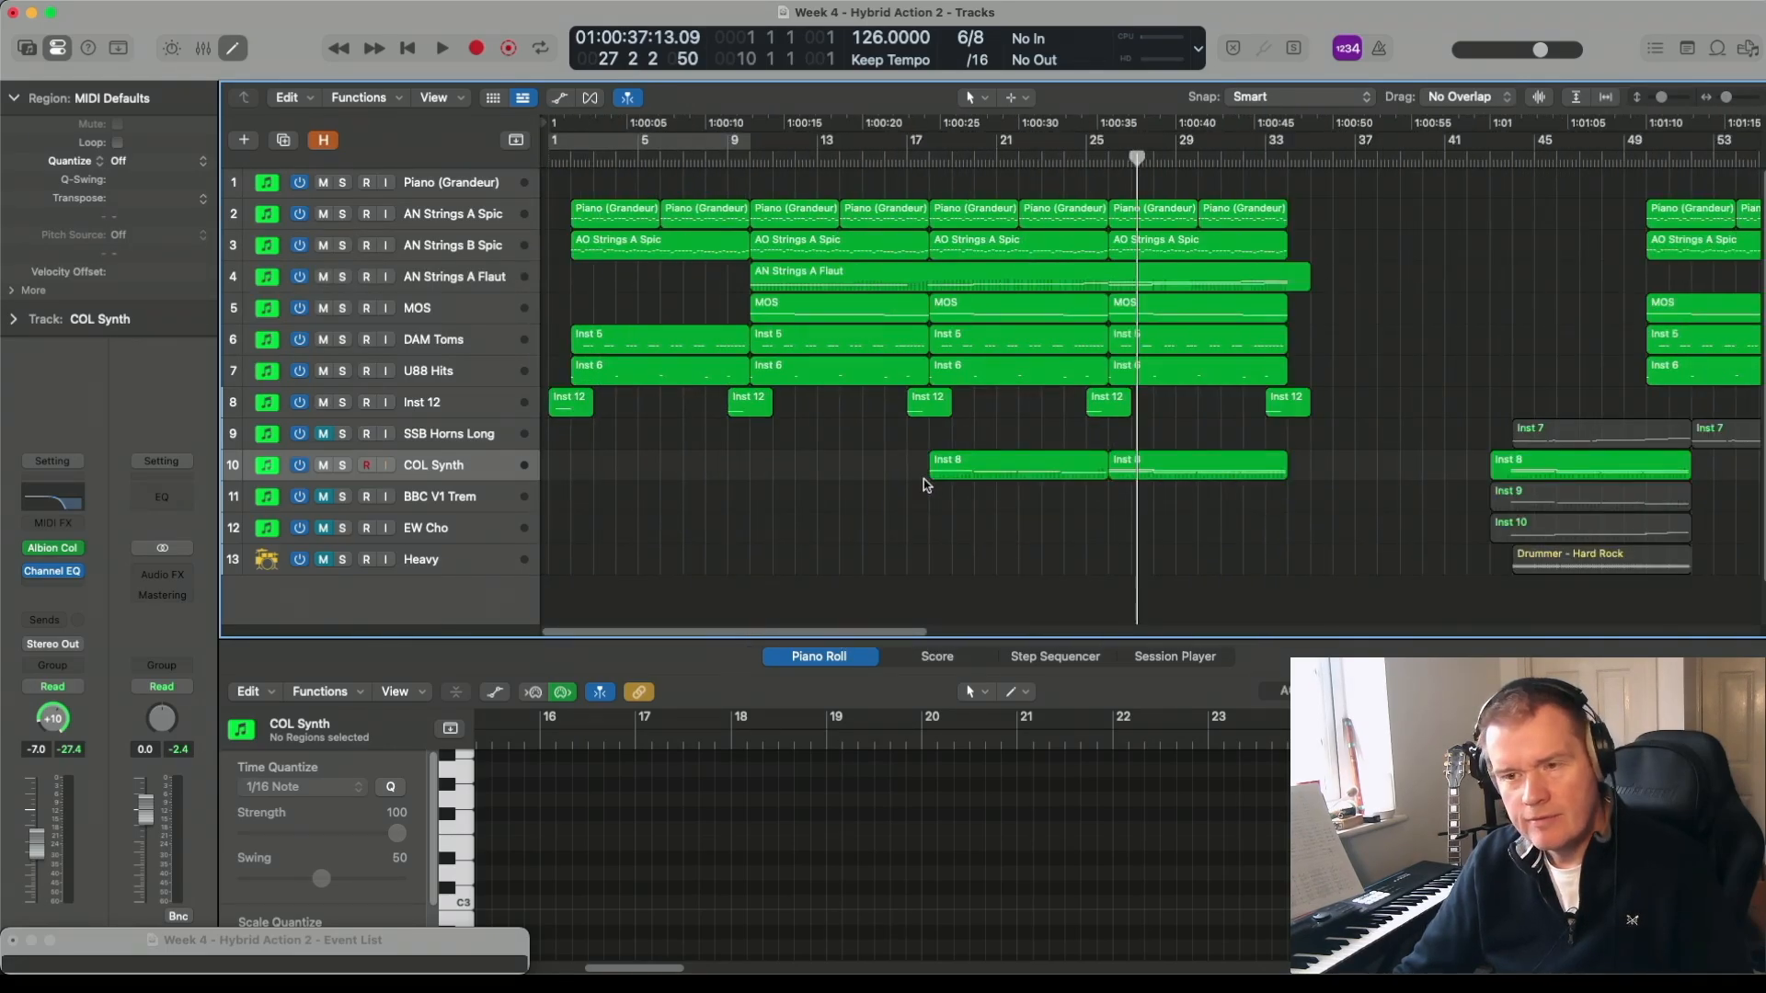
pyautogui.press('Return')
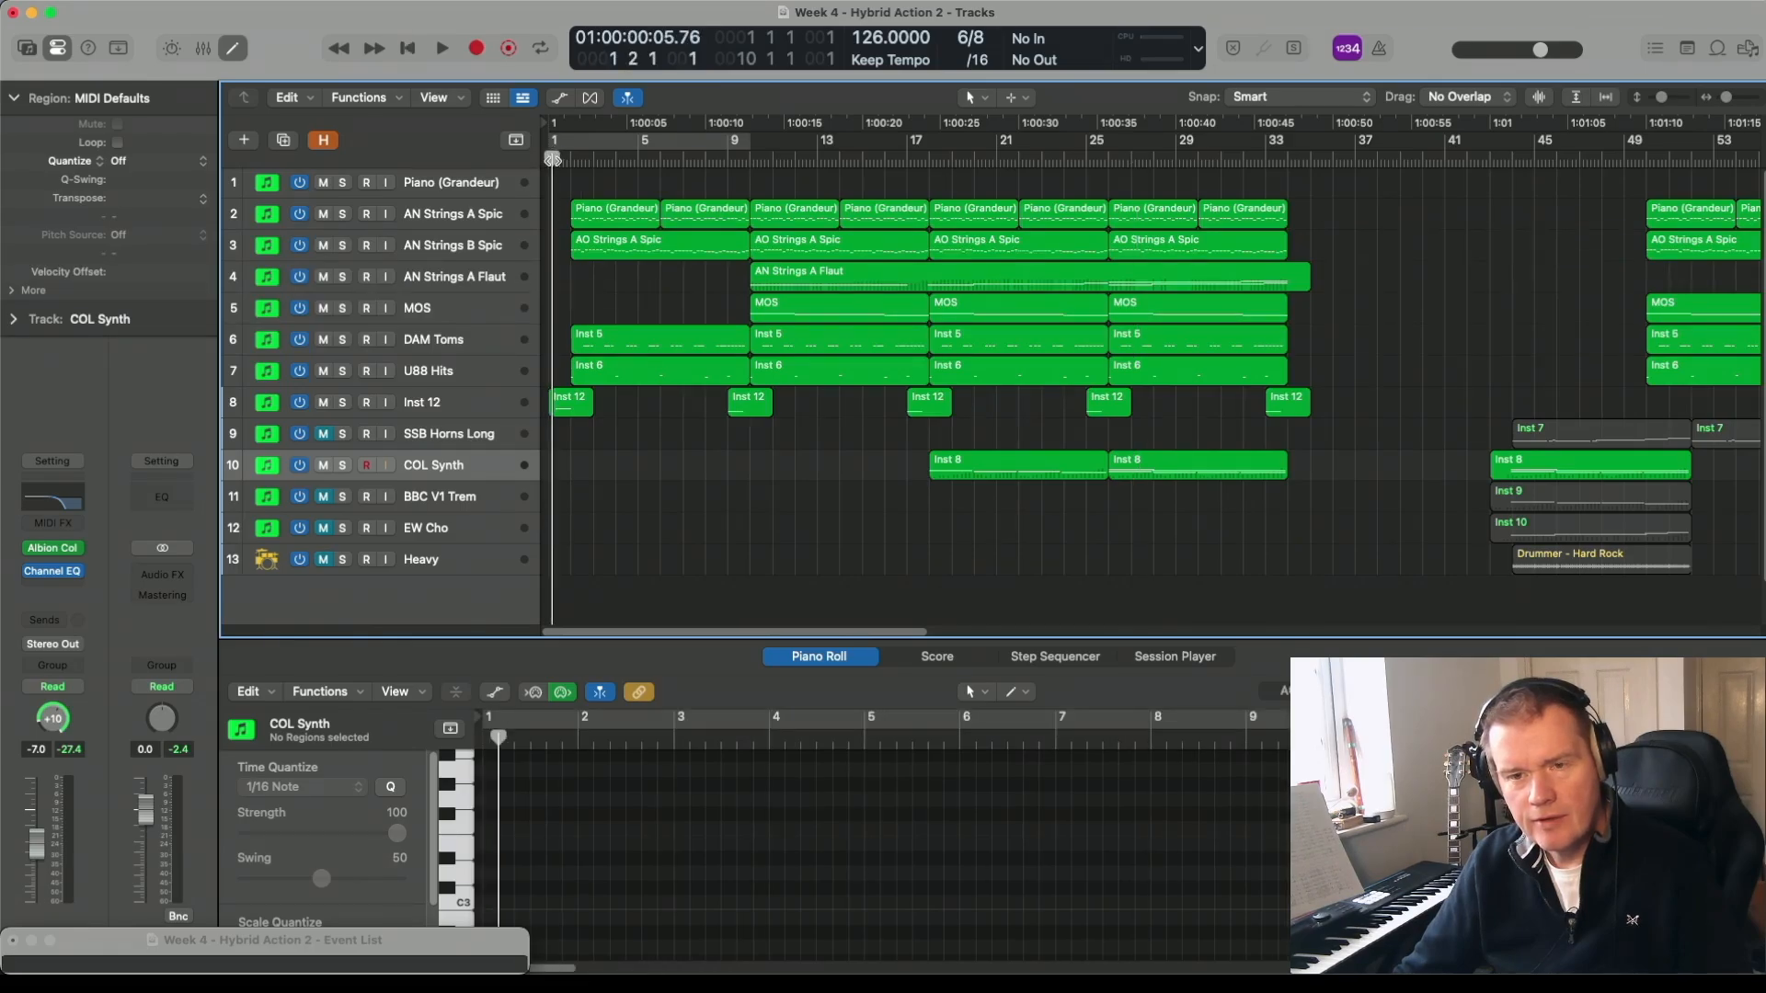
pyautogui.press('space')
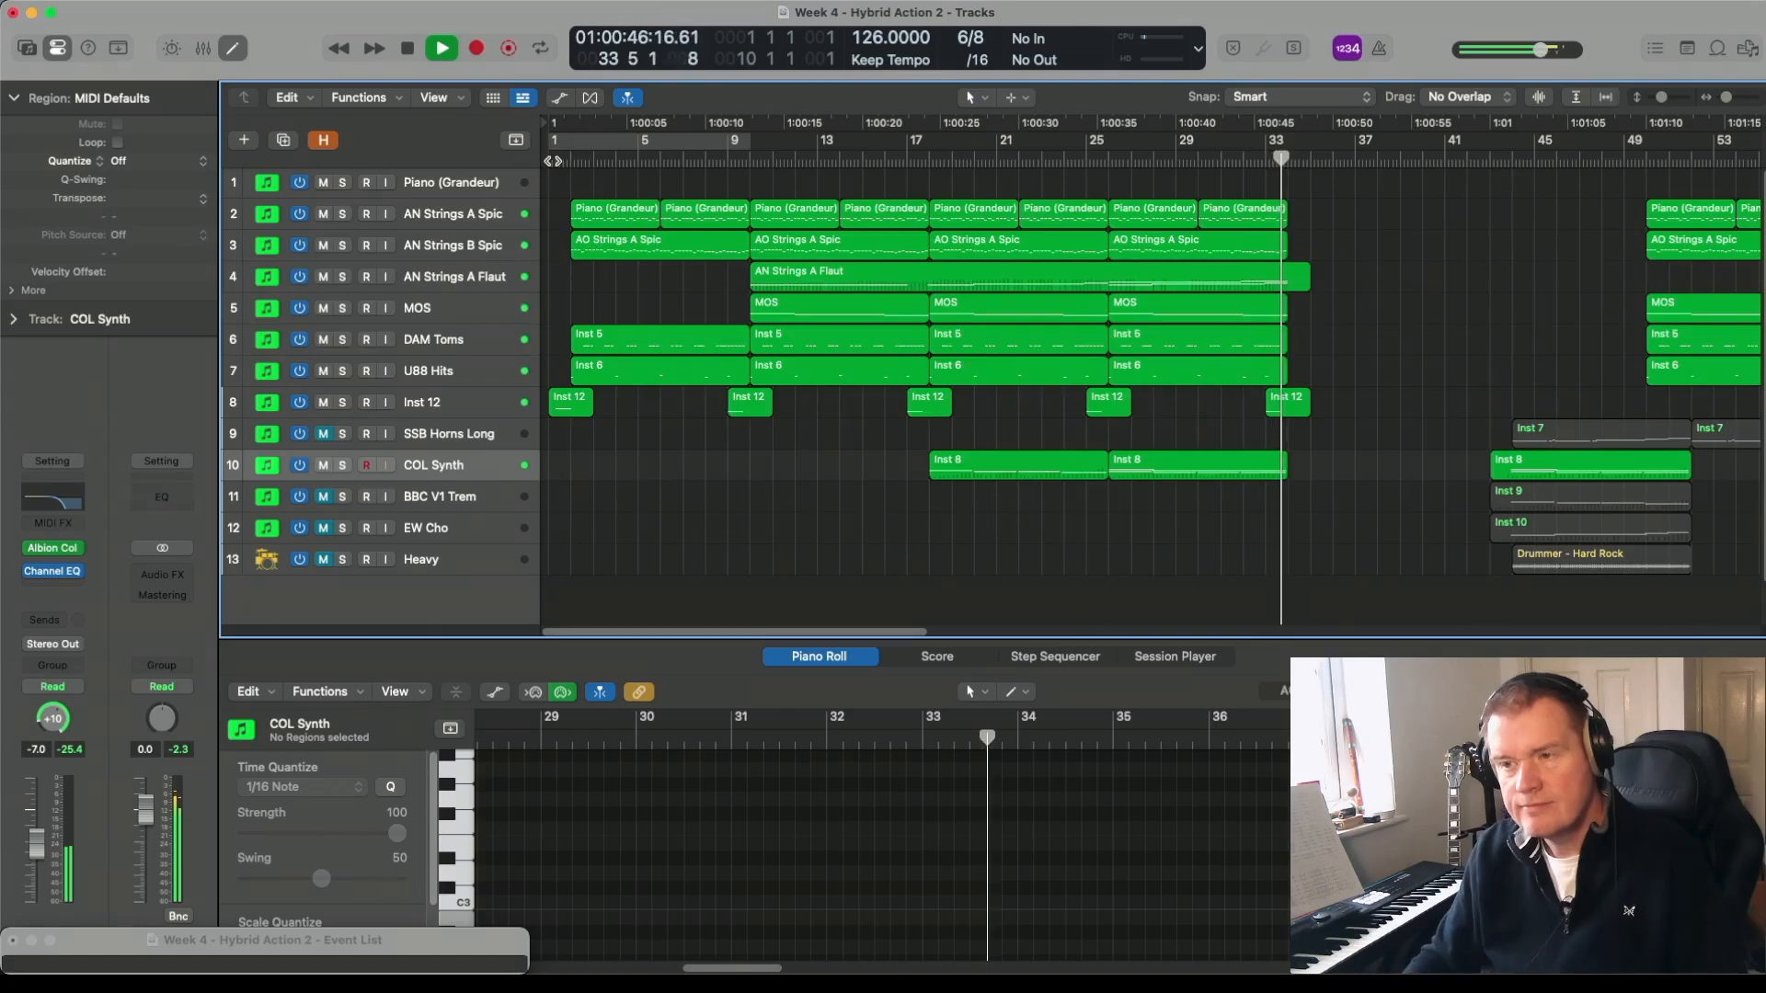
pyautogui.press('space')
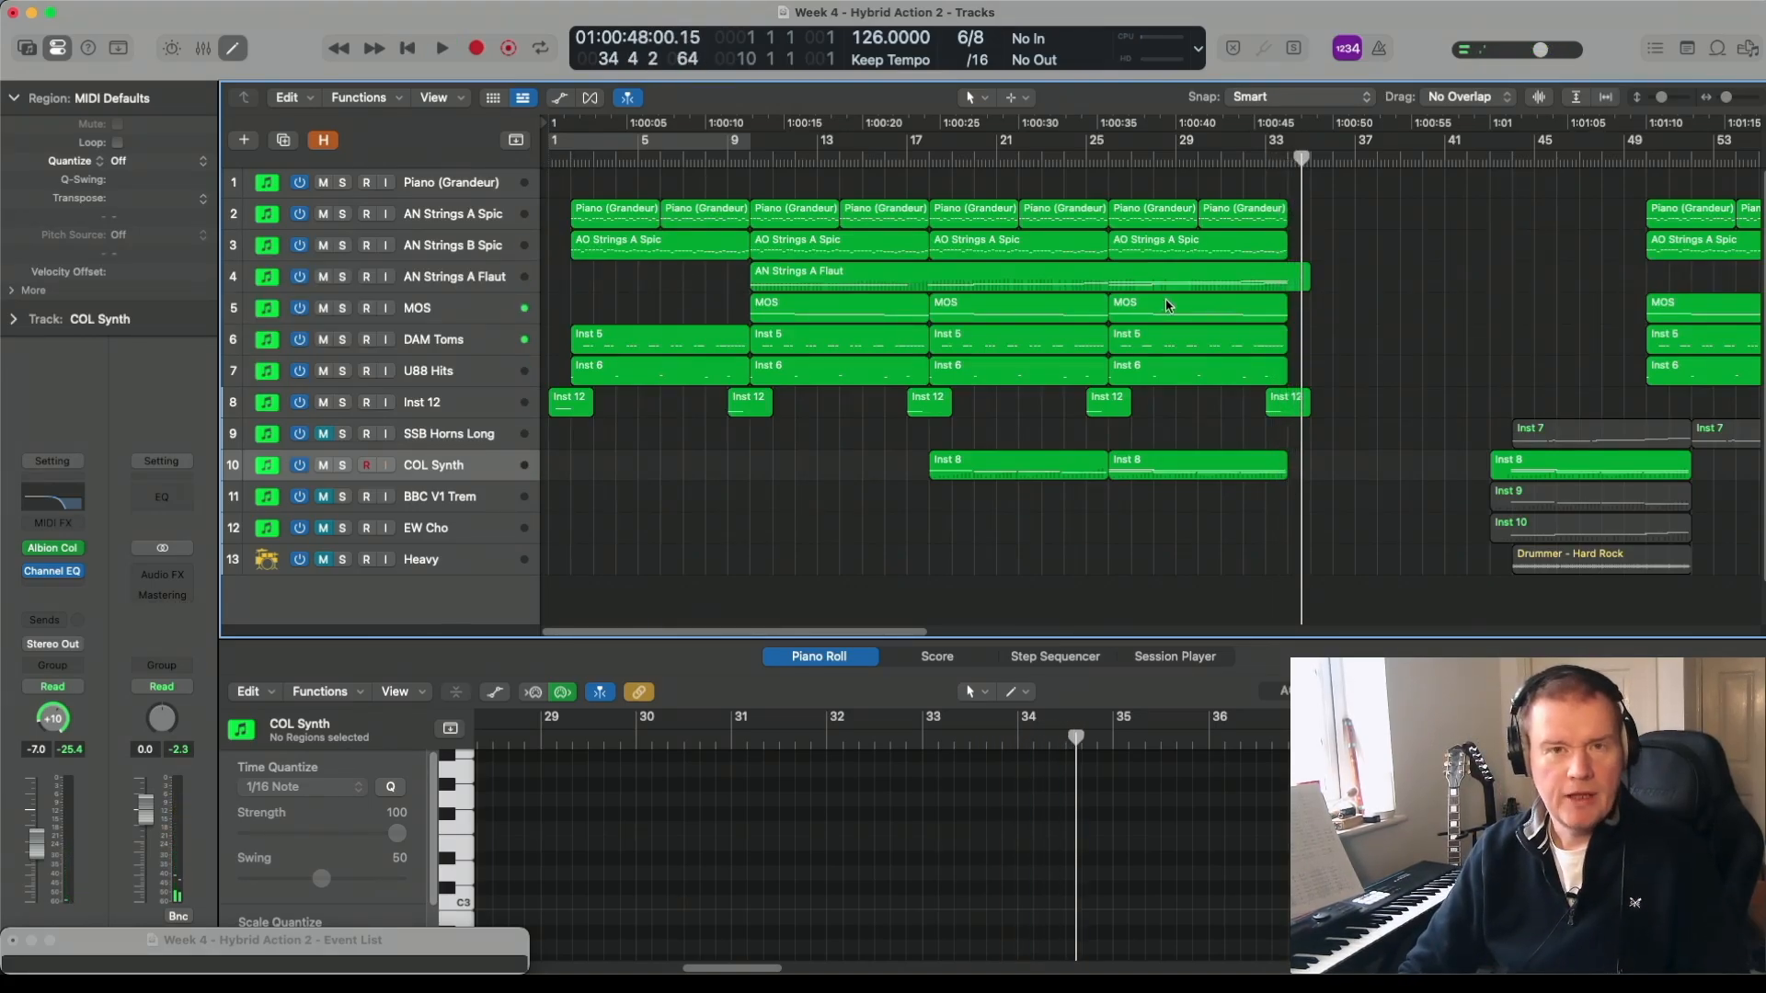
# - Examine the gap after bar 34 and the unused regions further along the timeline
pyautogui.scroll(-2, 1384, 455)
pyautogui.scroll(2, 1384, 455)
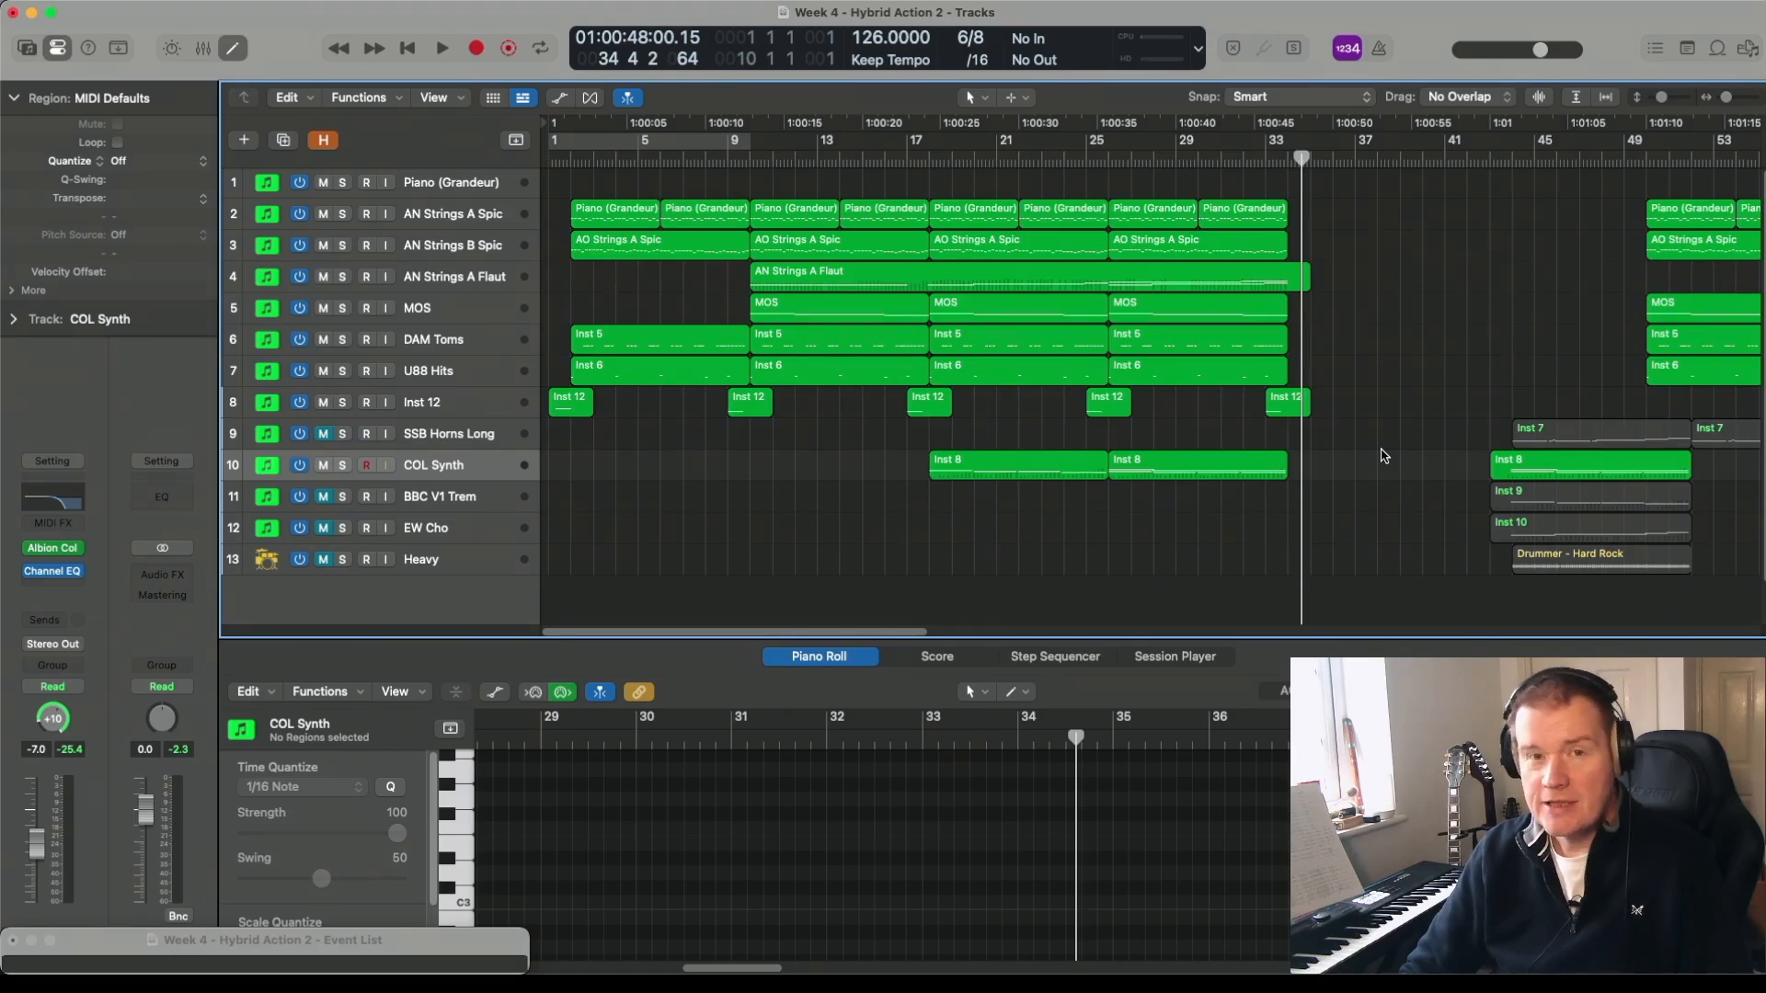
pyautogui.scroll(-2, 1383, 455)
pyautogui.scroll(2, 1384, 455)
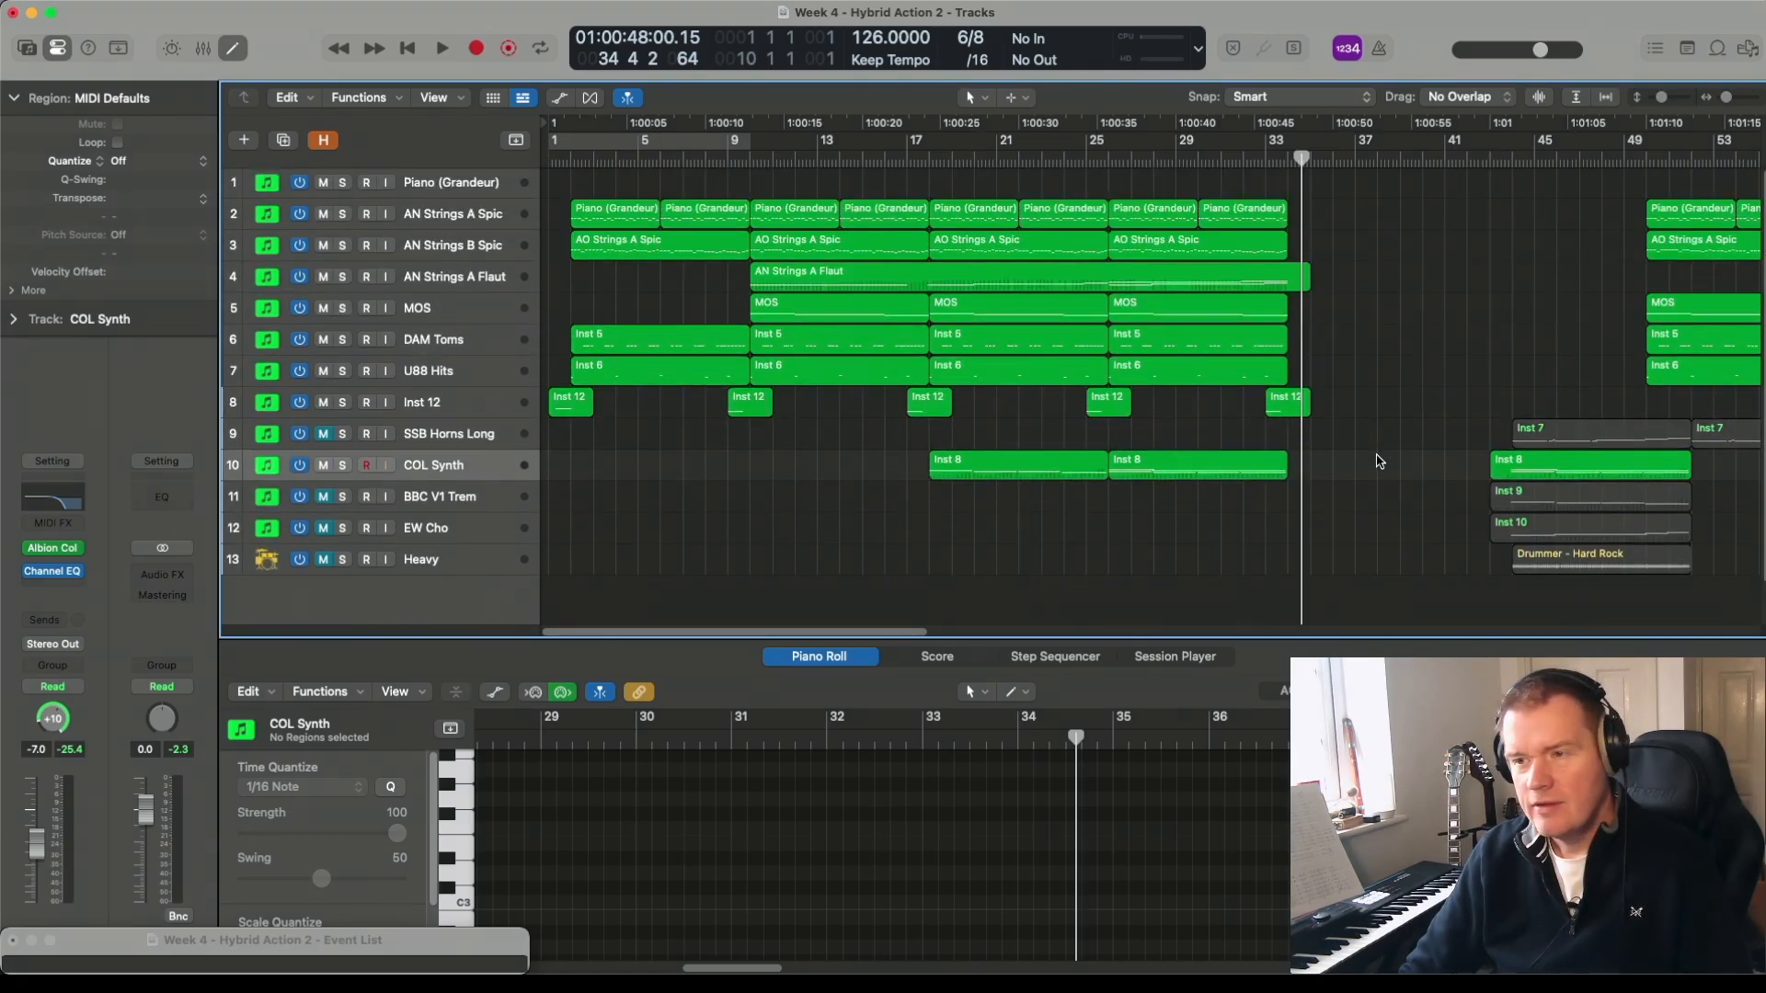
pyautogui.scroll(-2, 1379, 462)
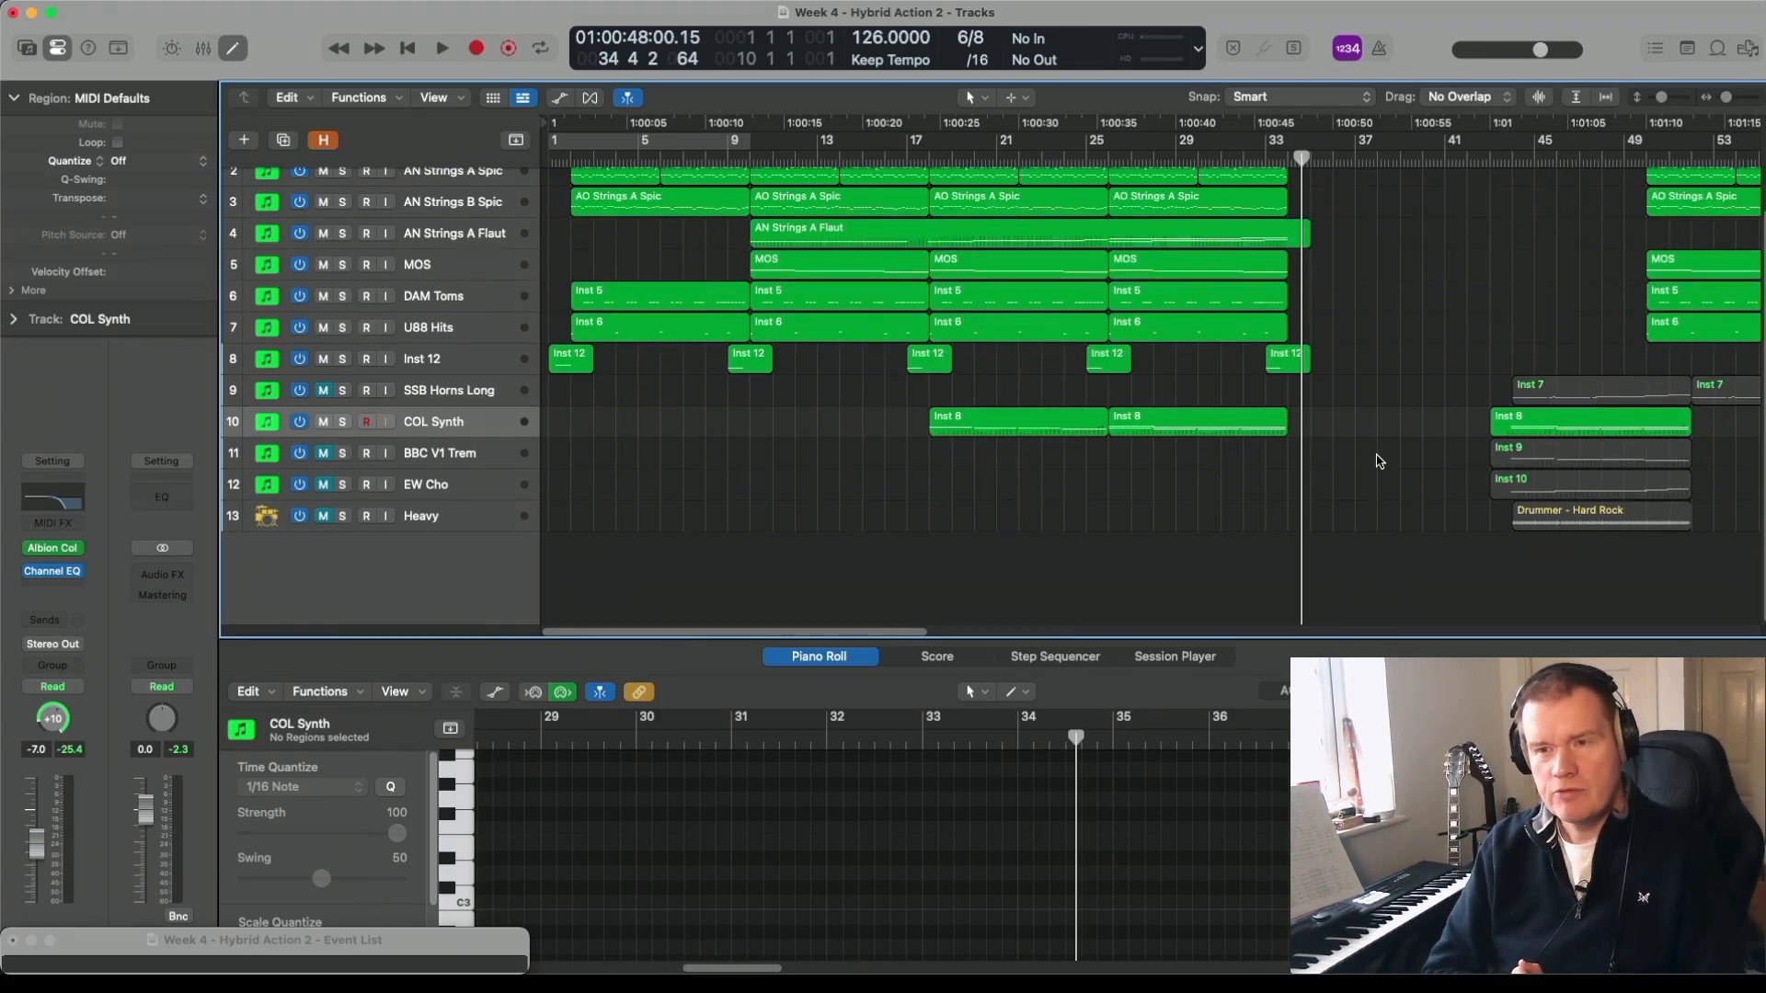
pyautogui.scroll(2, 1379, 462)
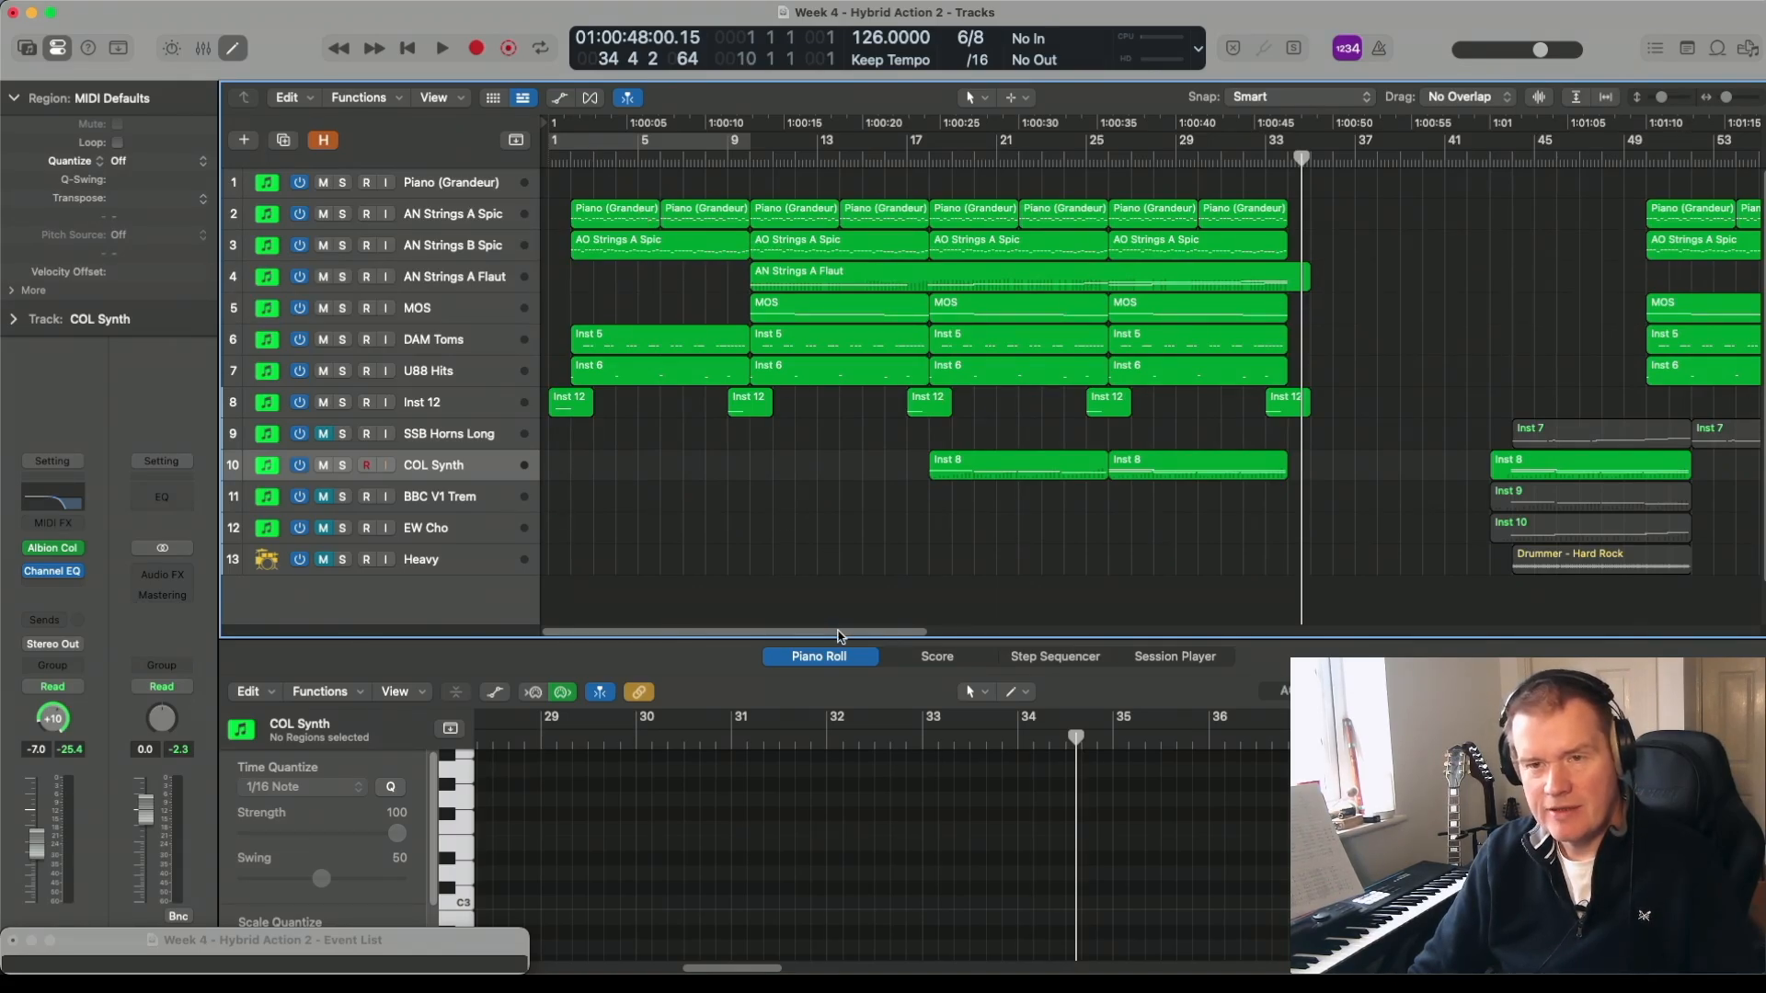
pyautogui.moveTo(837, 634); pyautogui.dragTo(1144, 654)
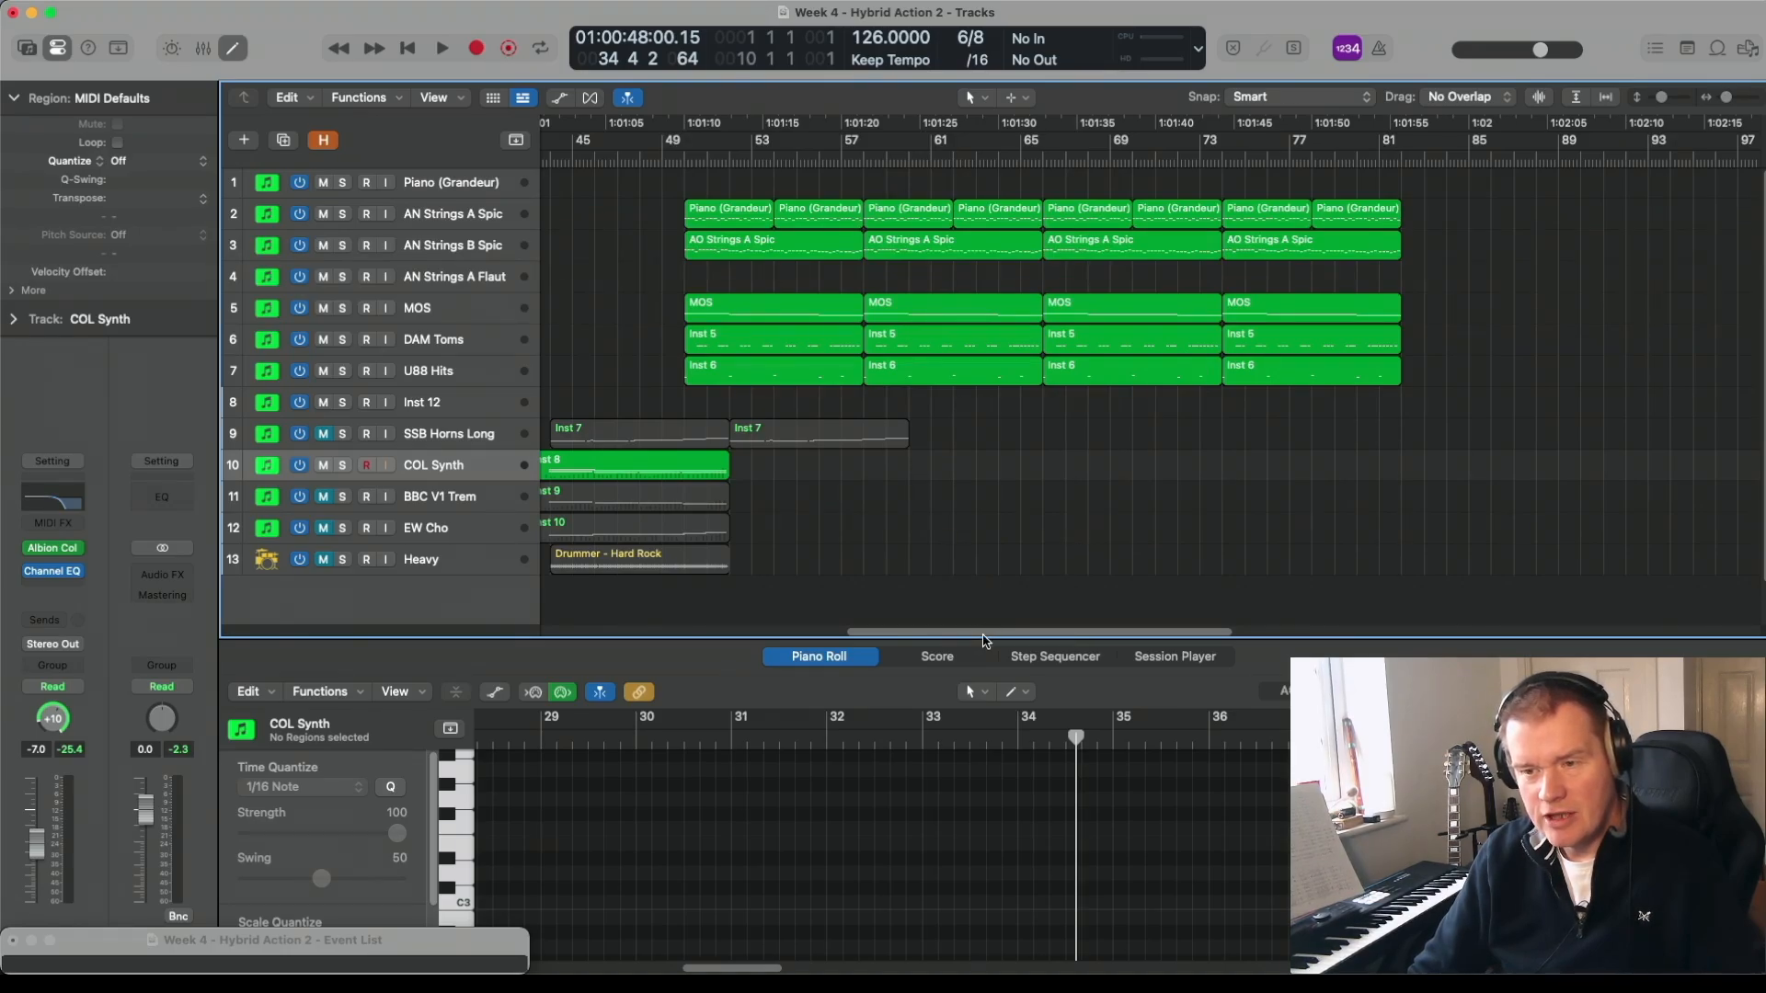
pyautogui.moveTo(983, 642); pyautogui.dragTo(867, 644)
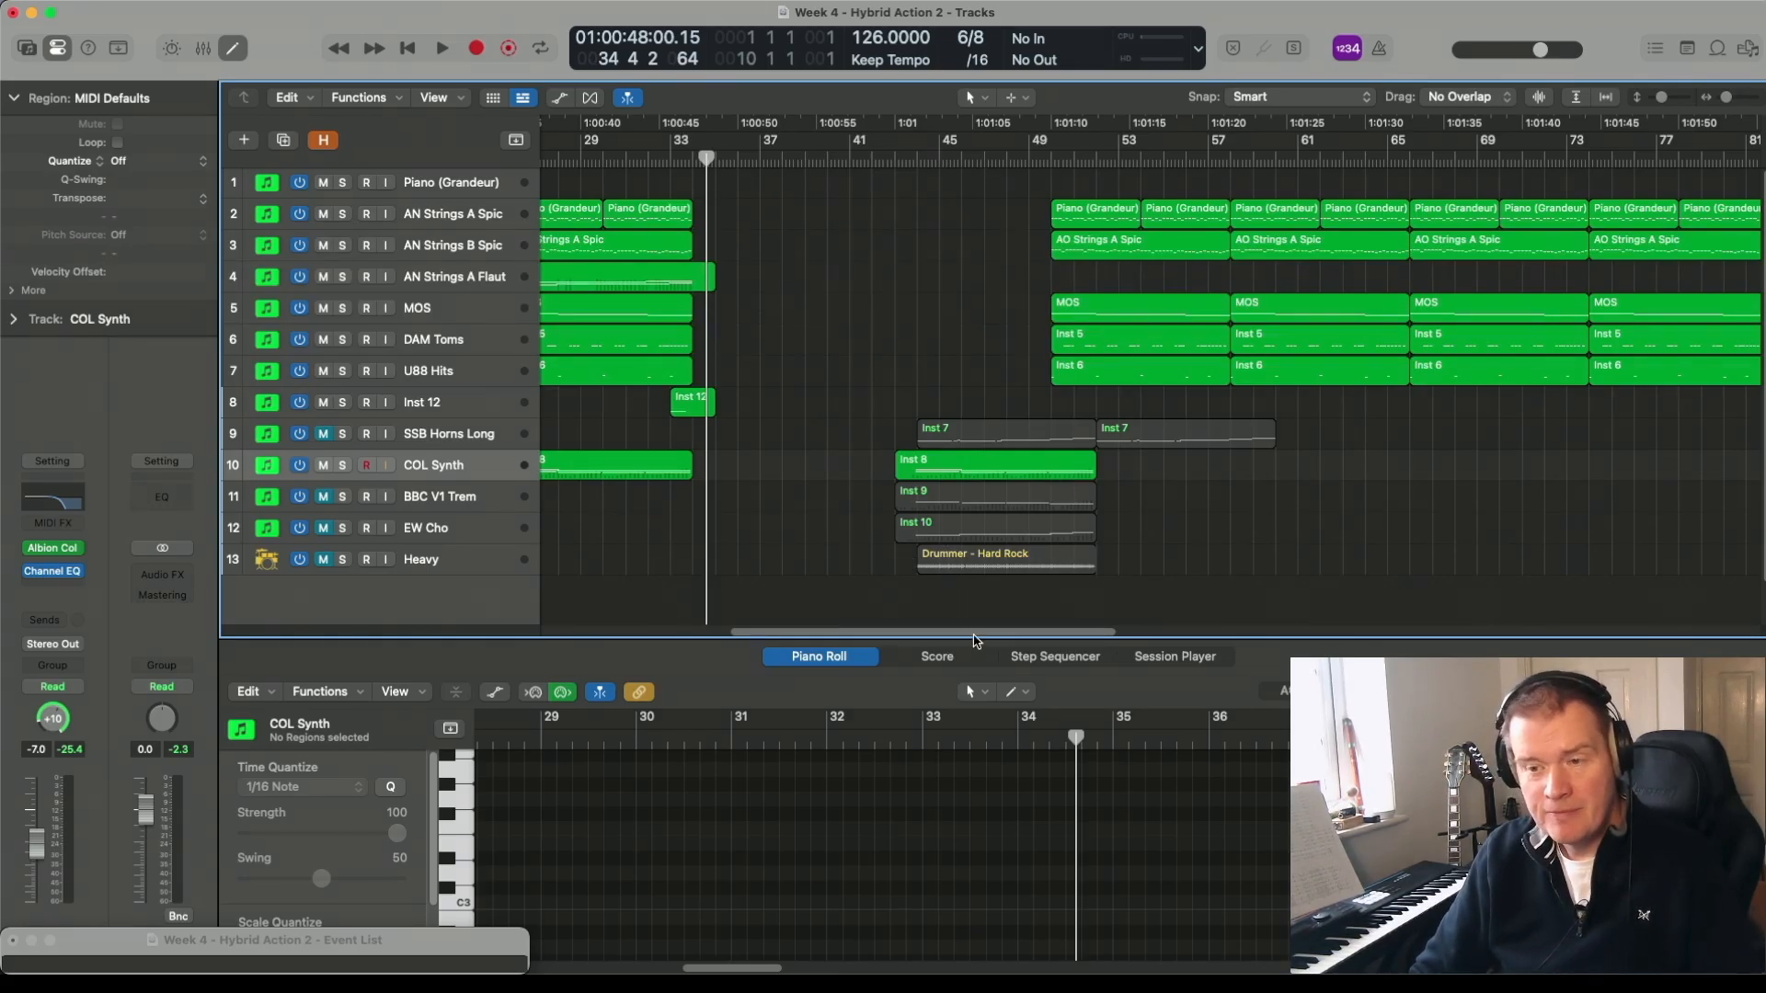
pyautogui.moveTo(974, 635); pyautogui.dragTo(740, 612)
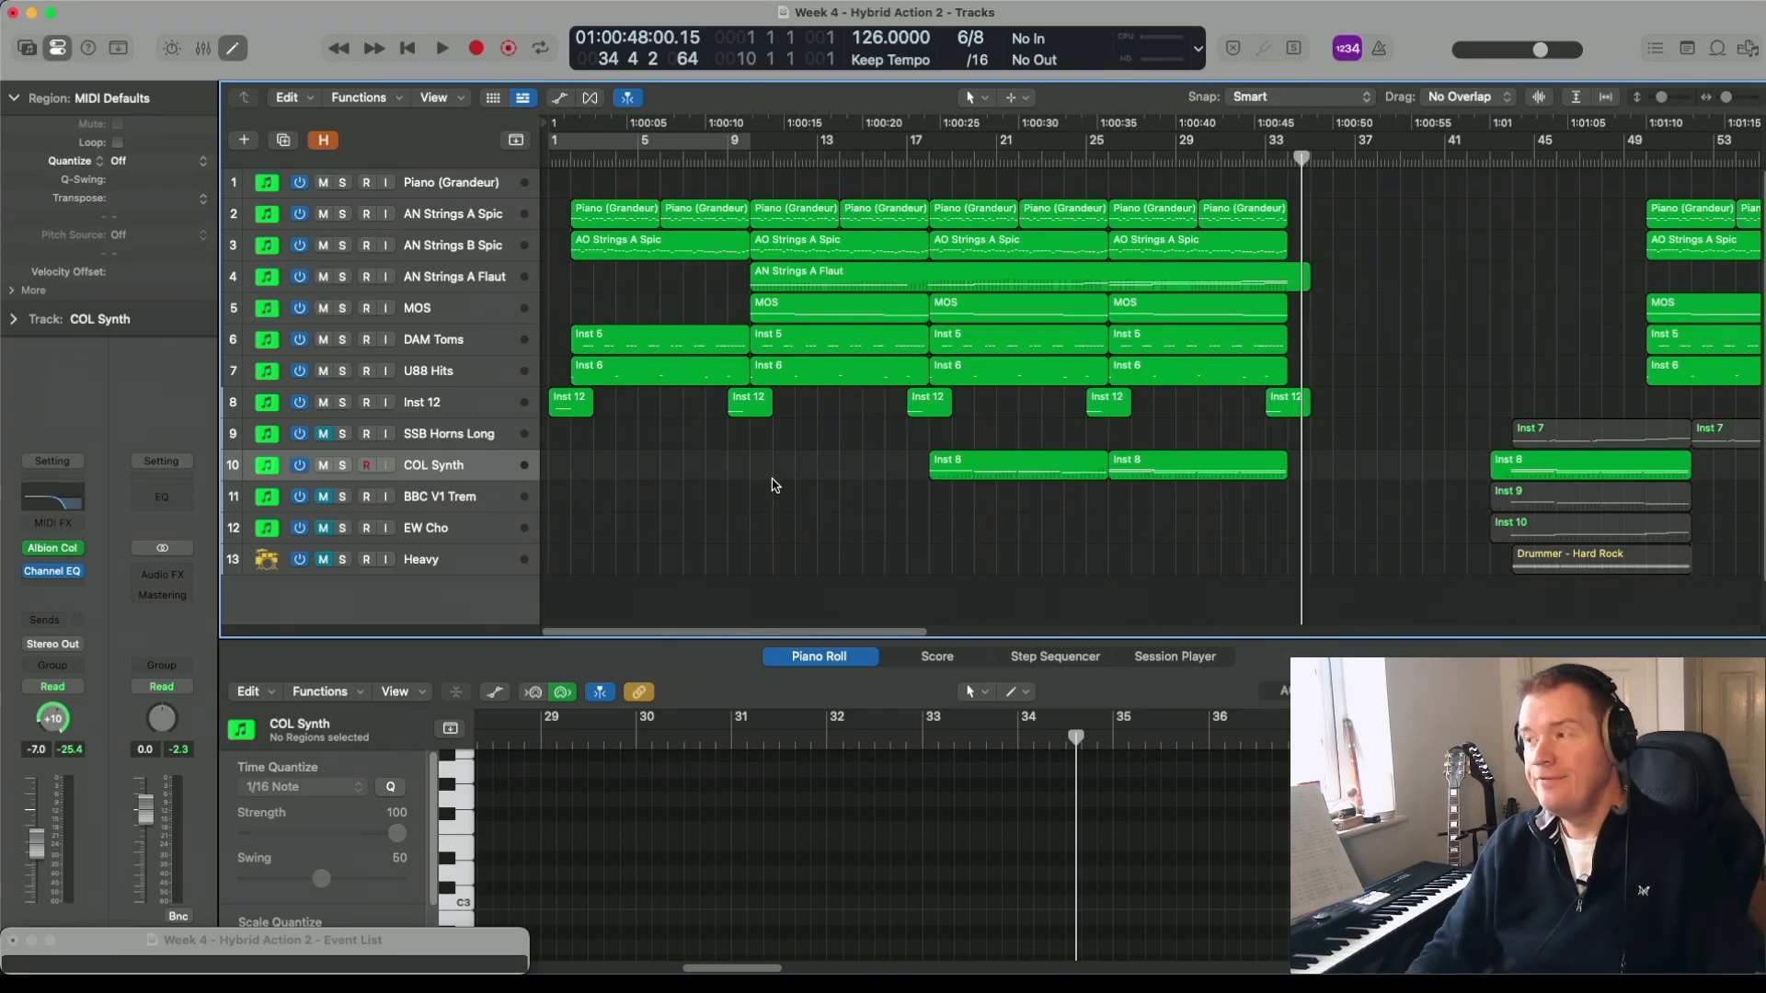